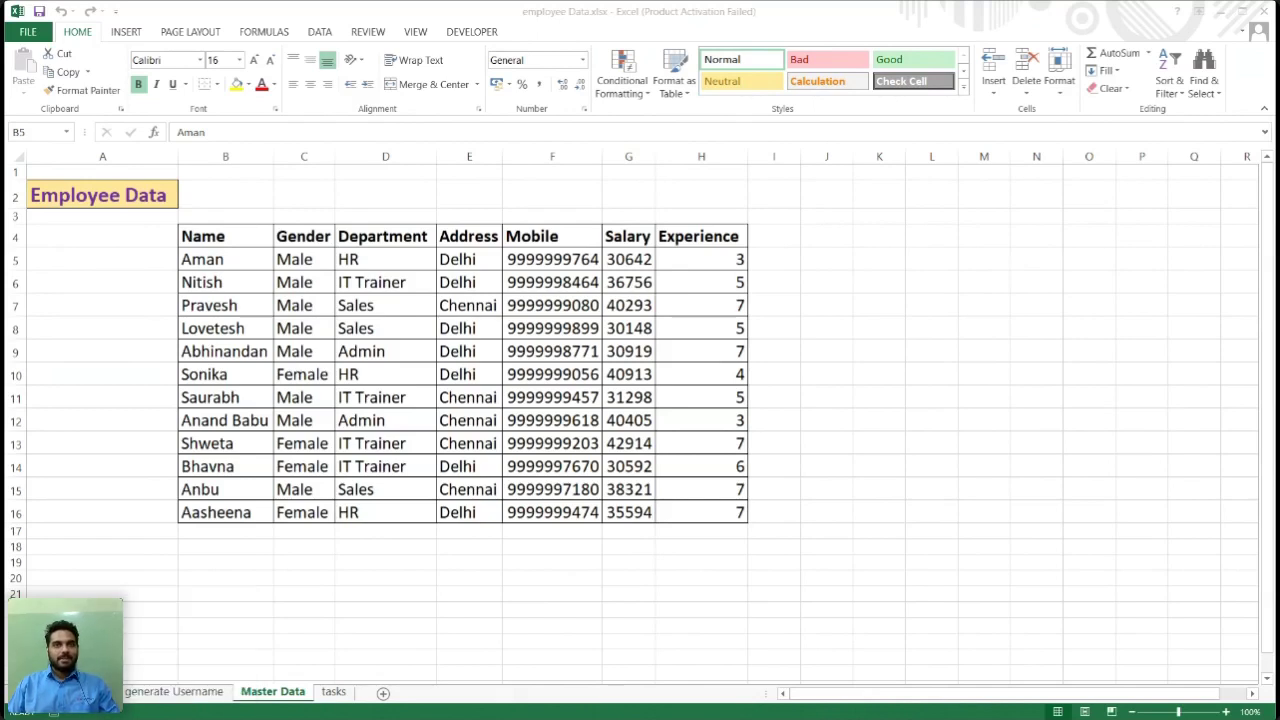
Step: Review the Master Data header row across Name, Gender, Department, Salary and Experience
key("Up")
key("Right")
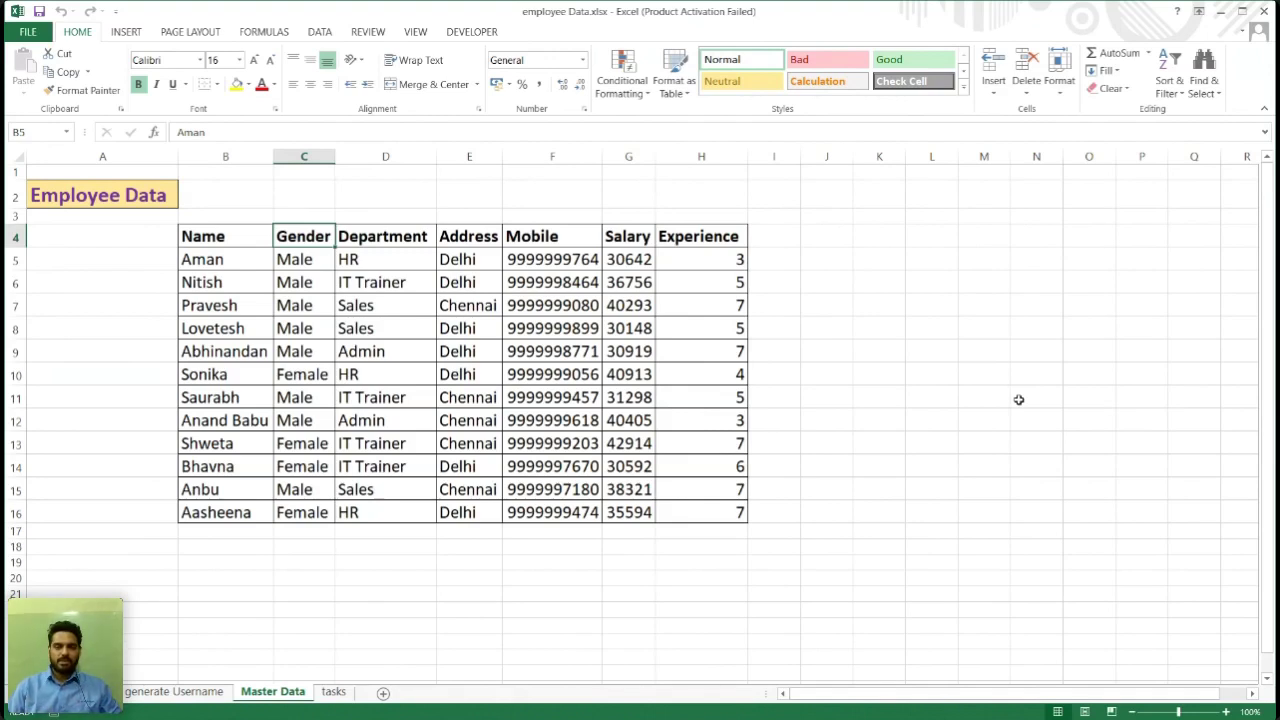
key("Right")
key("Left")
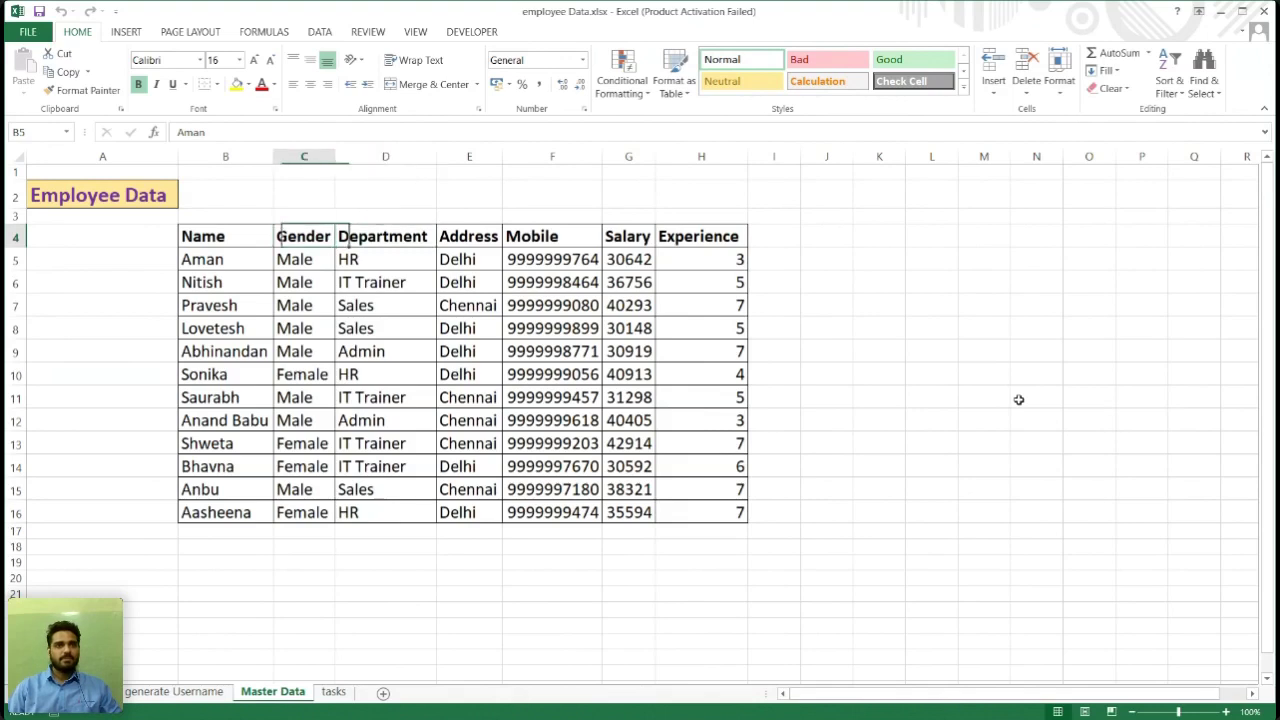
key("Left")
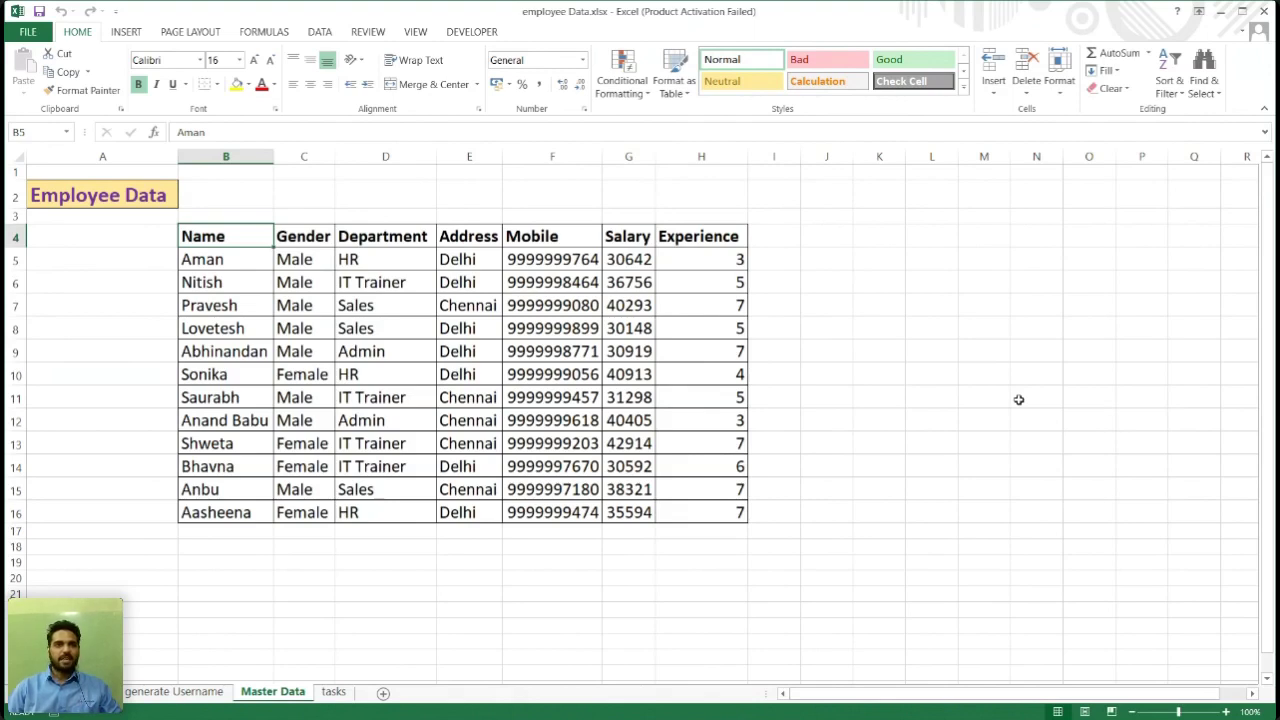
key("Down")
key("Up")
key("Right")
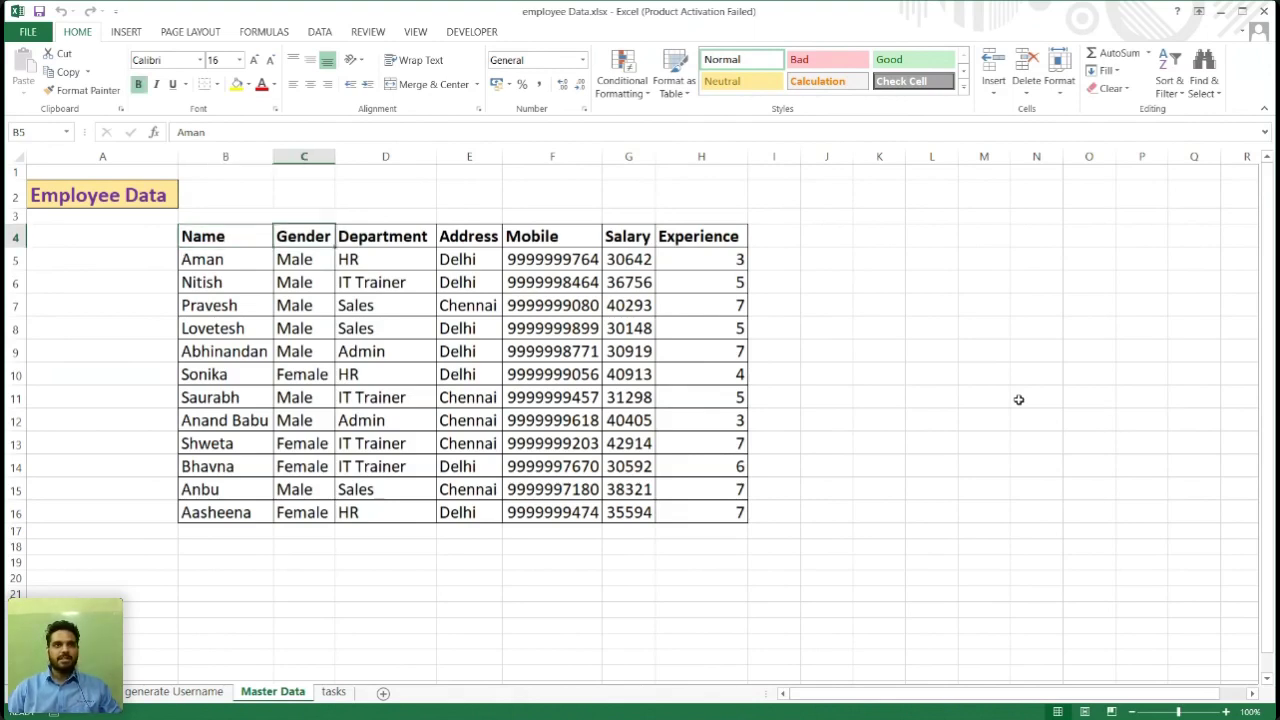
key("Right")
key("Right")
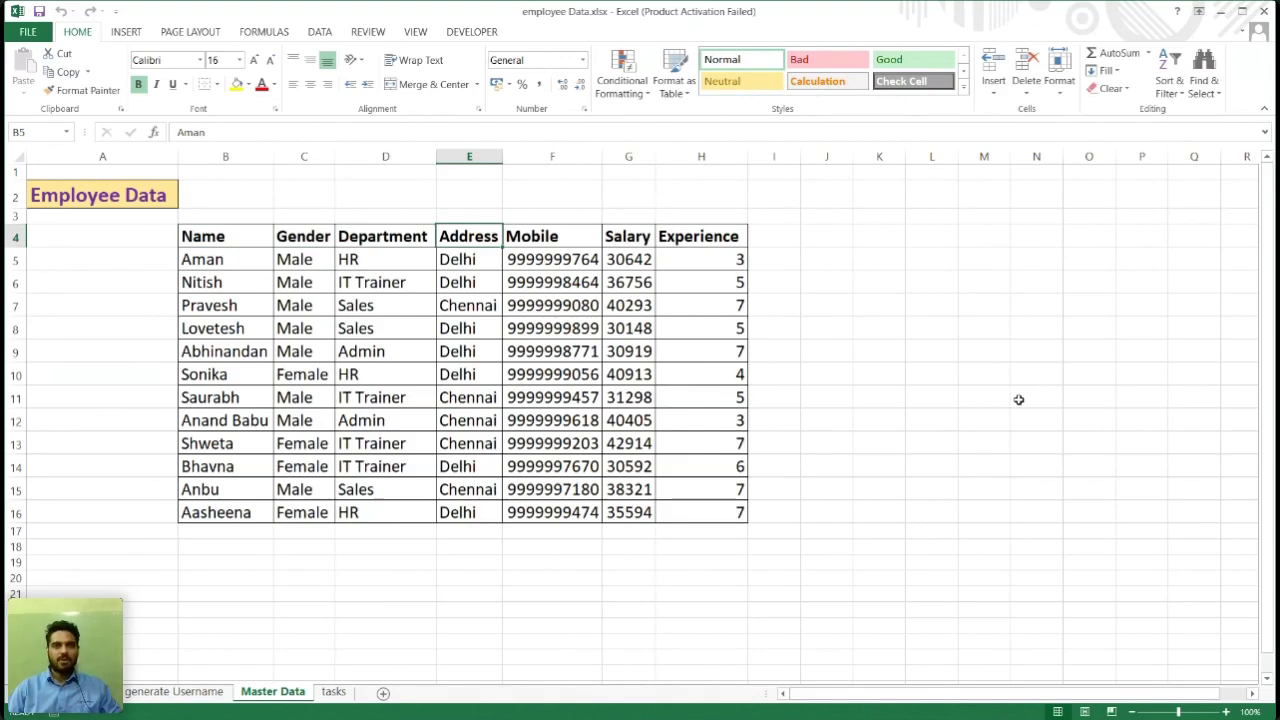
key("Right")
key("Right")
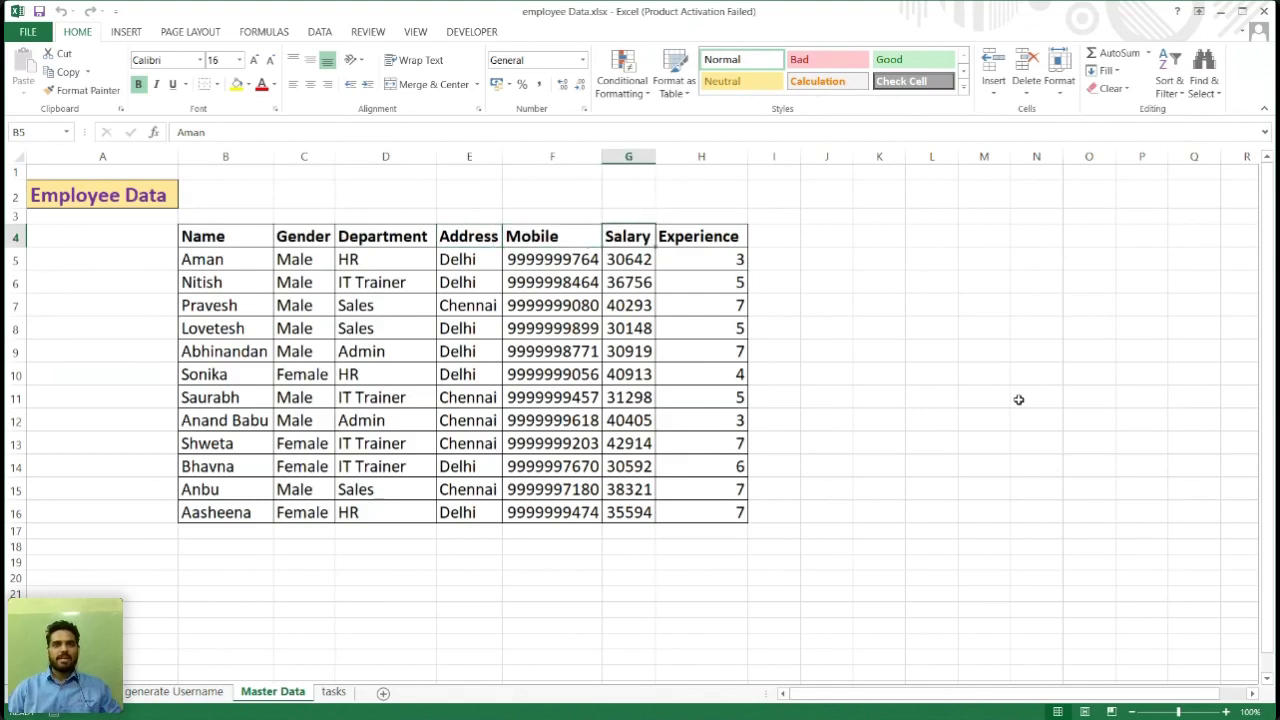
key("Right")
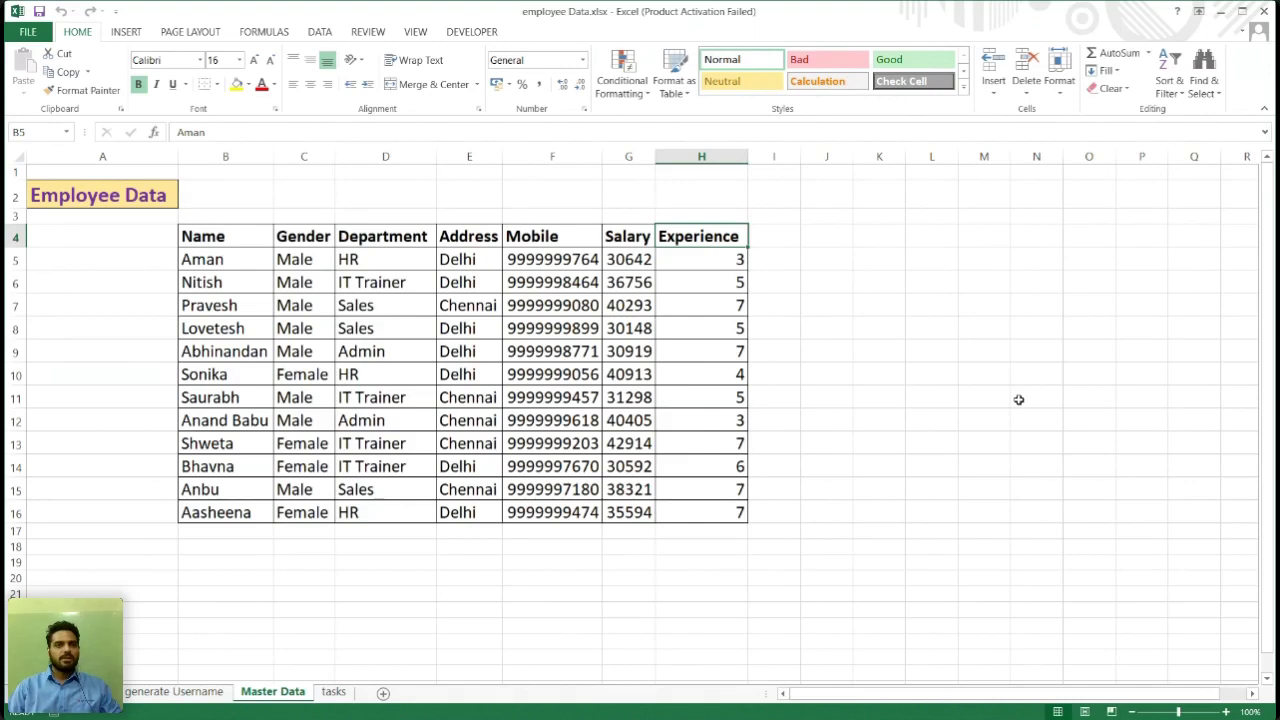
Step: Switch to the tasks sheet and look over the first tasks, max/min and filter
key("ctrl+Page_Down")
key("Down")
key("Down")
key("Down")
key("Up")
Step: Read down the task list: filter, generate username, and the department-vs-salary pivot table
key("Down")
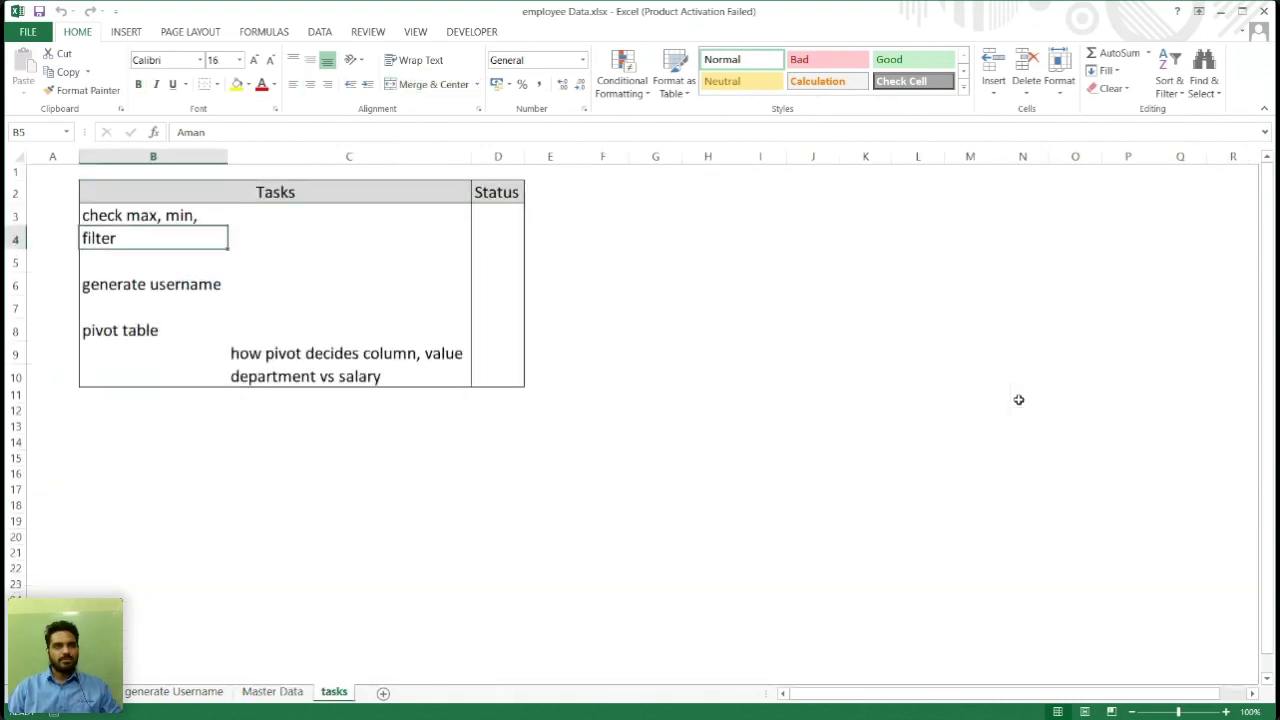
key("Down")
key("Down")
key("Down")
key("Up")
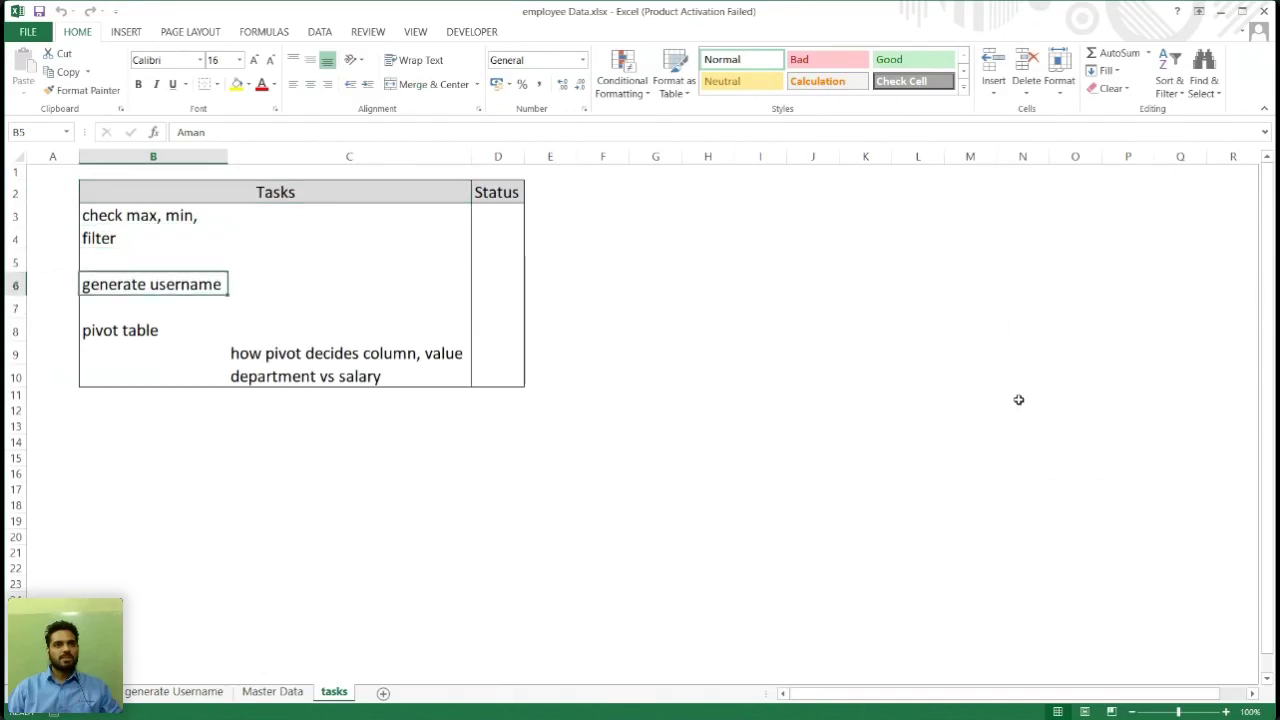
key("Down")
key("Down")
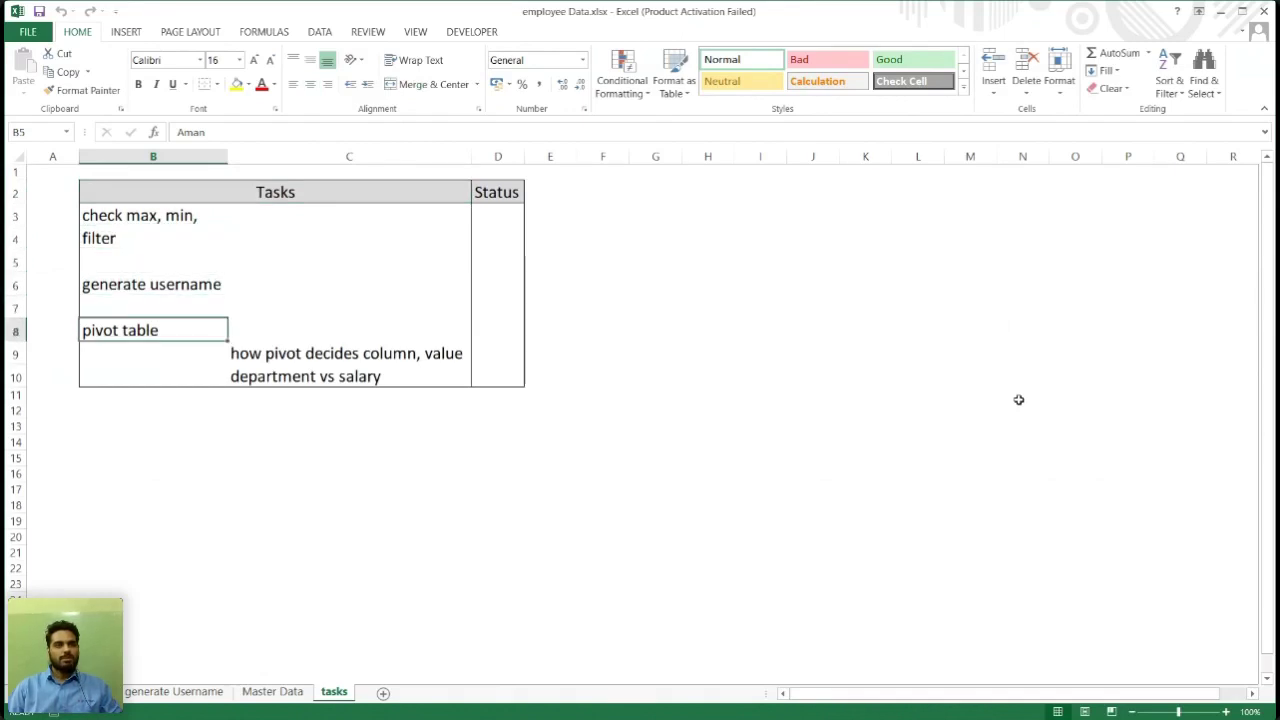
key("Right")
key("Down")
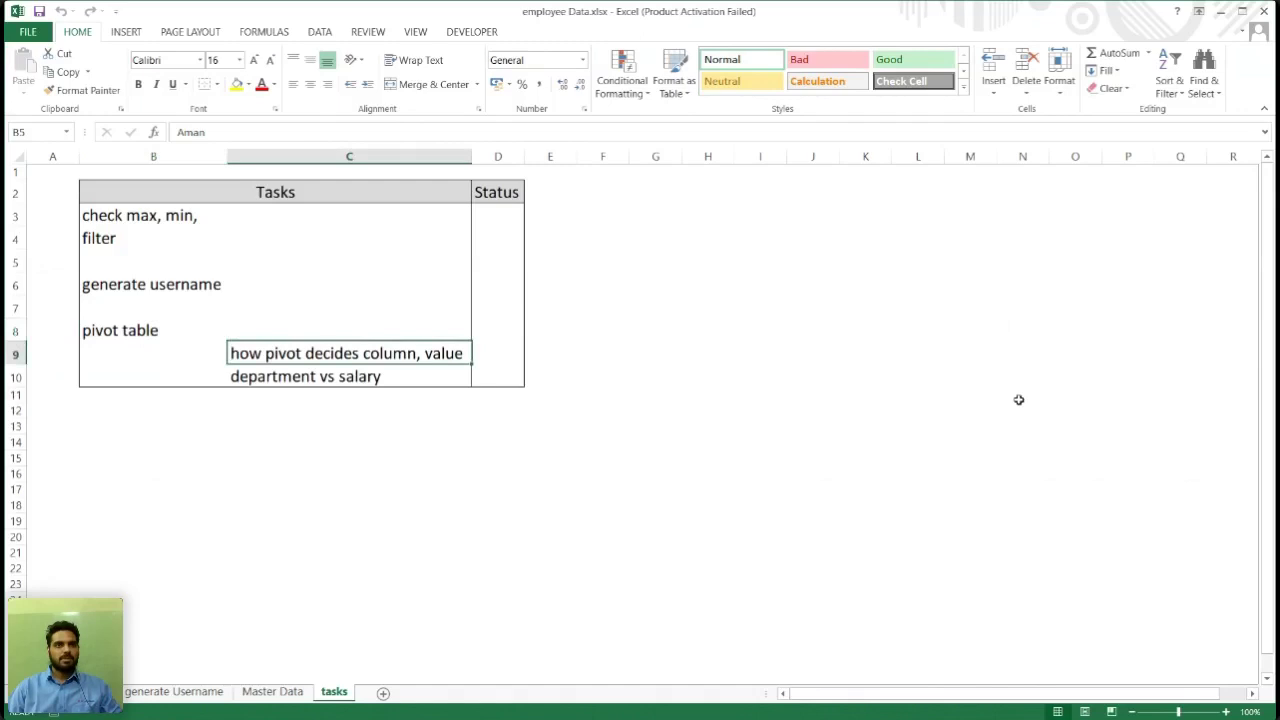
key("Down")
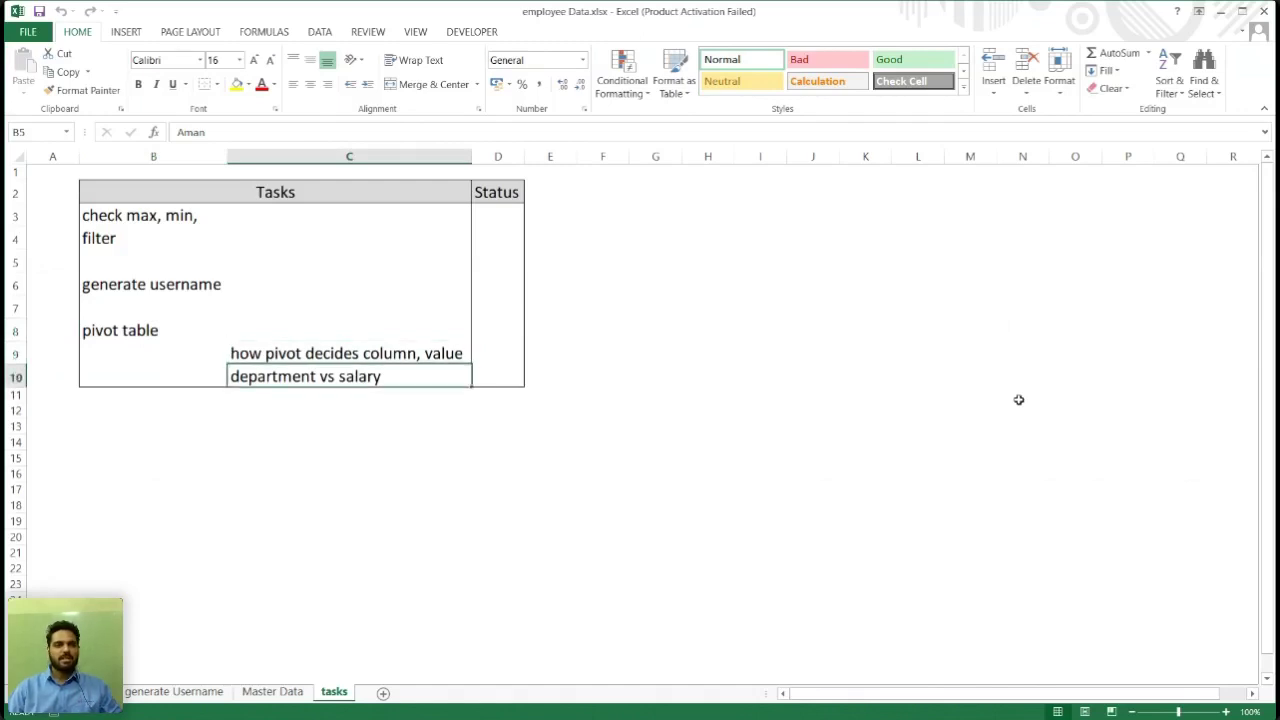
Step: Go back up to the check max/min task, then return to the Master Data sheet
key("Up")
key("Up")
key("Up")
key("Up")
key("Up")
key("Up")
key("Up")
key("Up")
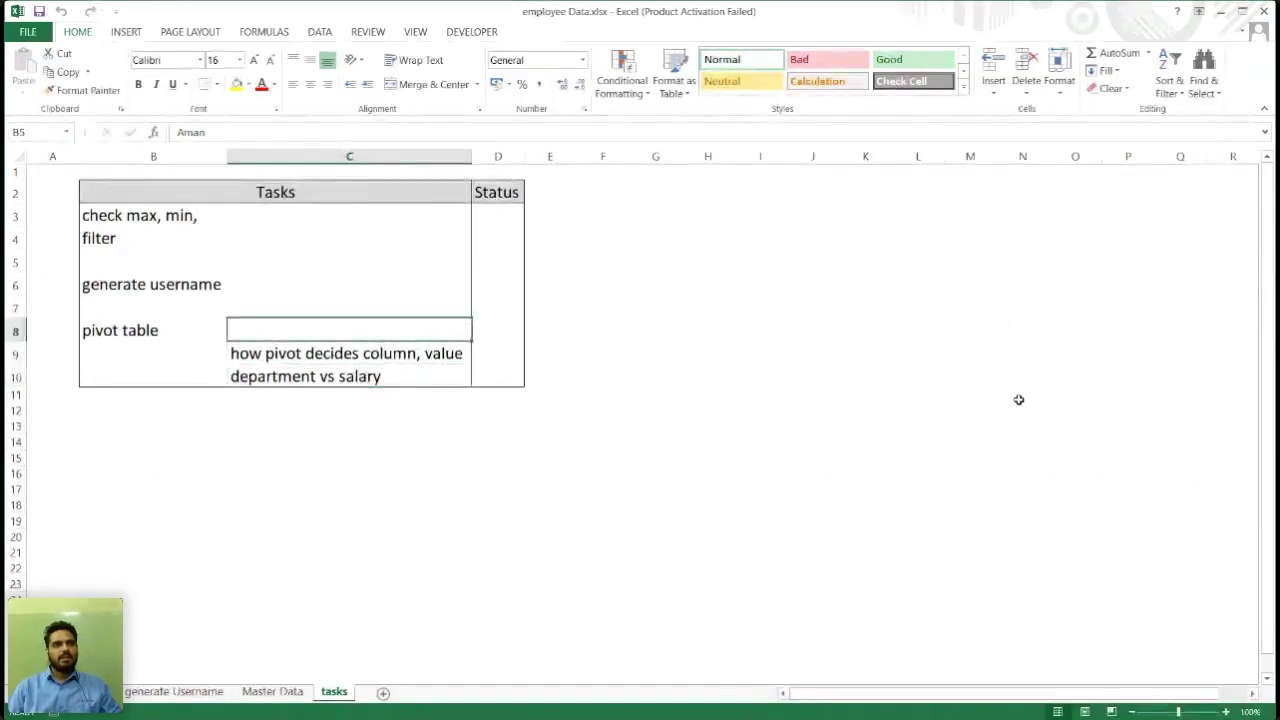
key("Left")
key("Down")
key("Right")
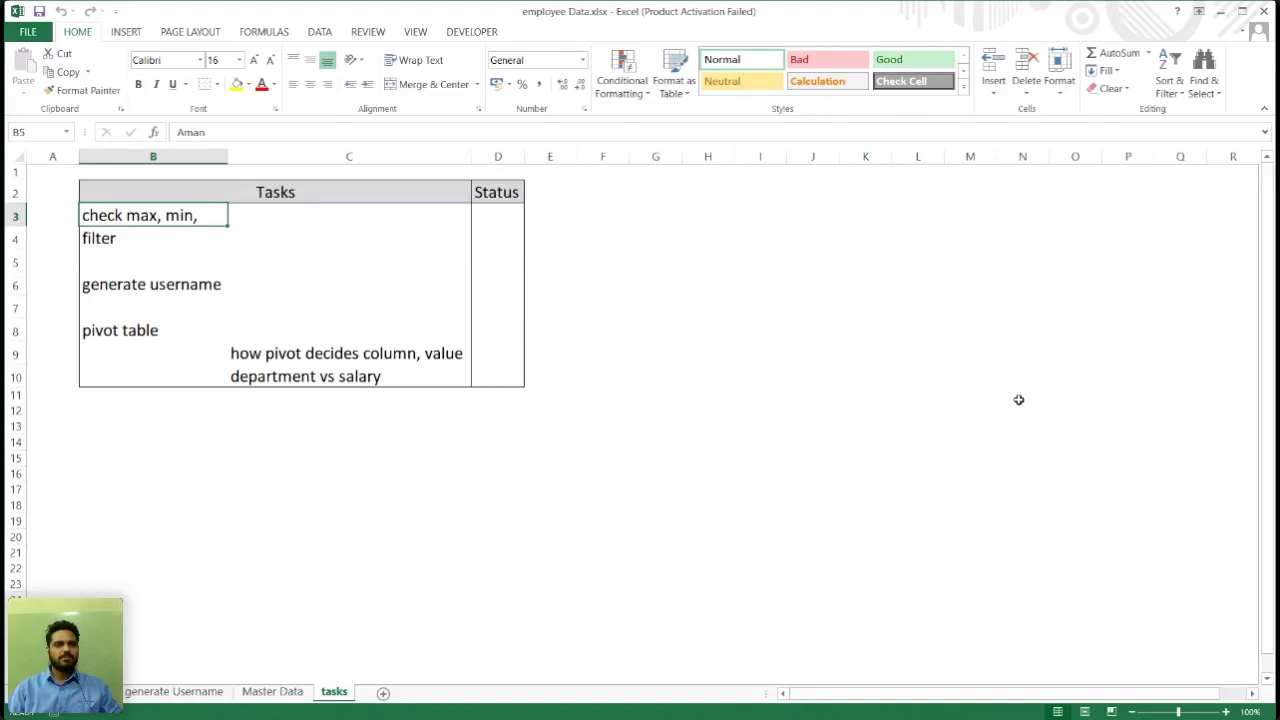
key("ctrl+Page_Up")
key("Left")
key("Left")
key("Left")
key("Left")
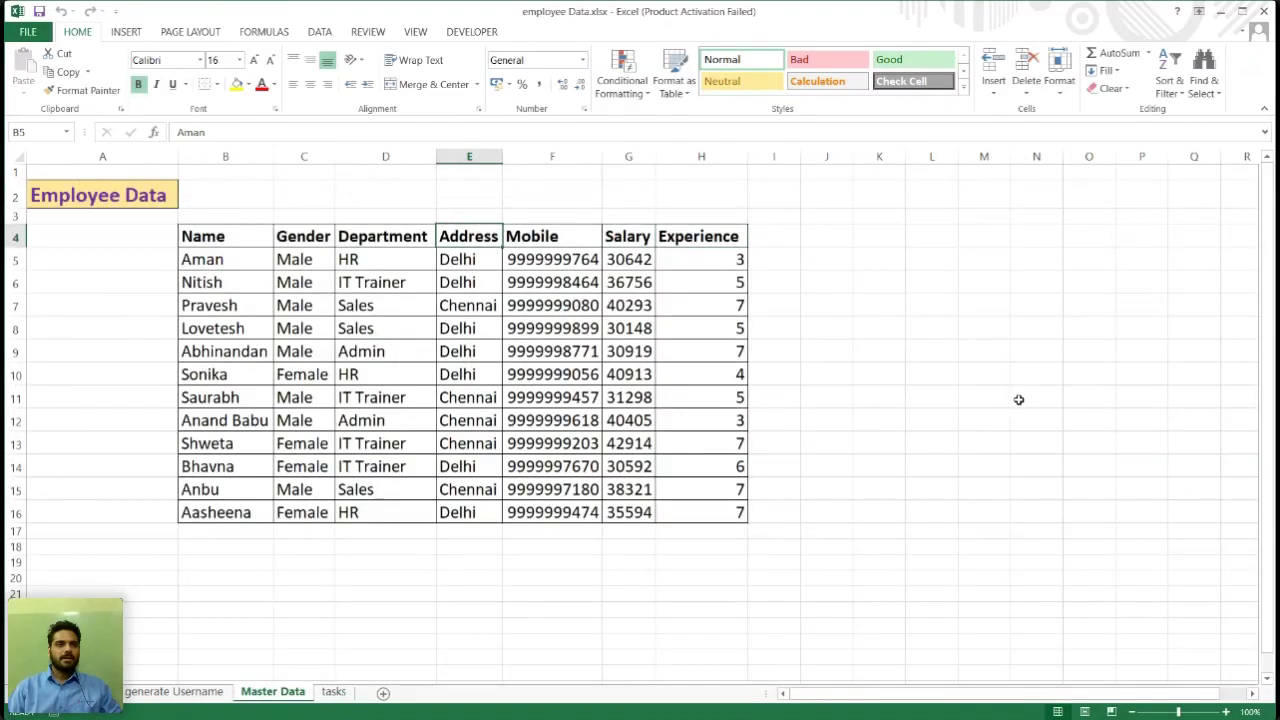
Step: Select and copy the twelve employee records B5:H16 on Master Data
key("Down")
key("Left")
key("Left")
key("Left")
key("Left")
key("Right")
key("ctrl+shift+Right")
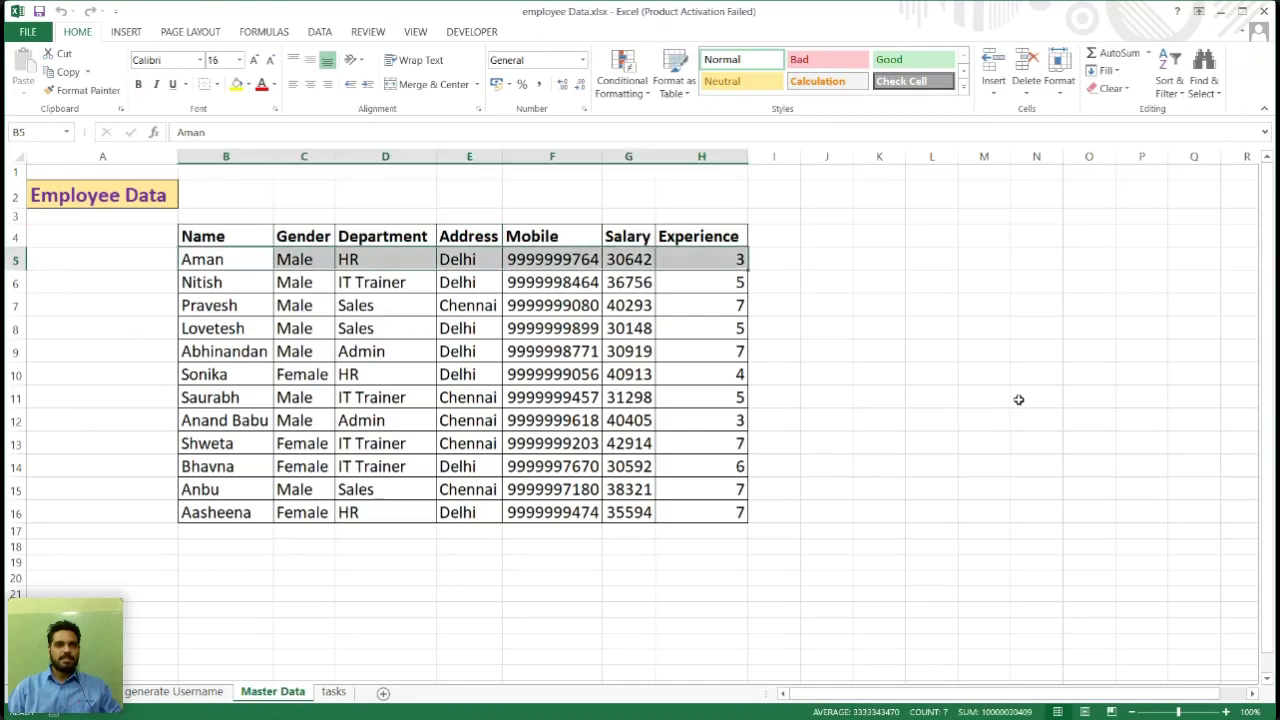
key("ctrl+shift+Down")
key("ctrl+c")
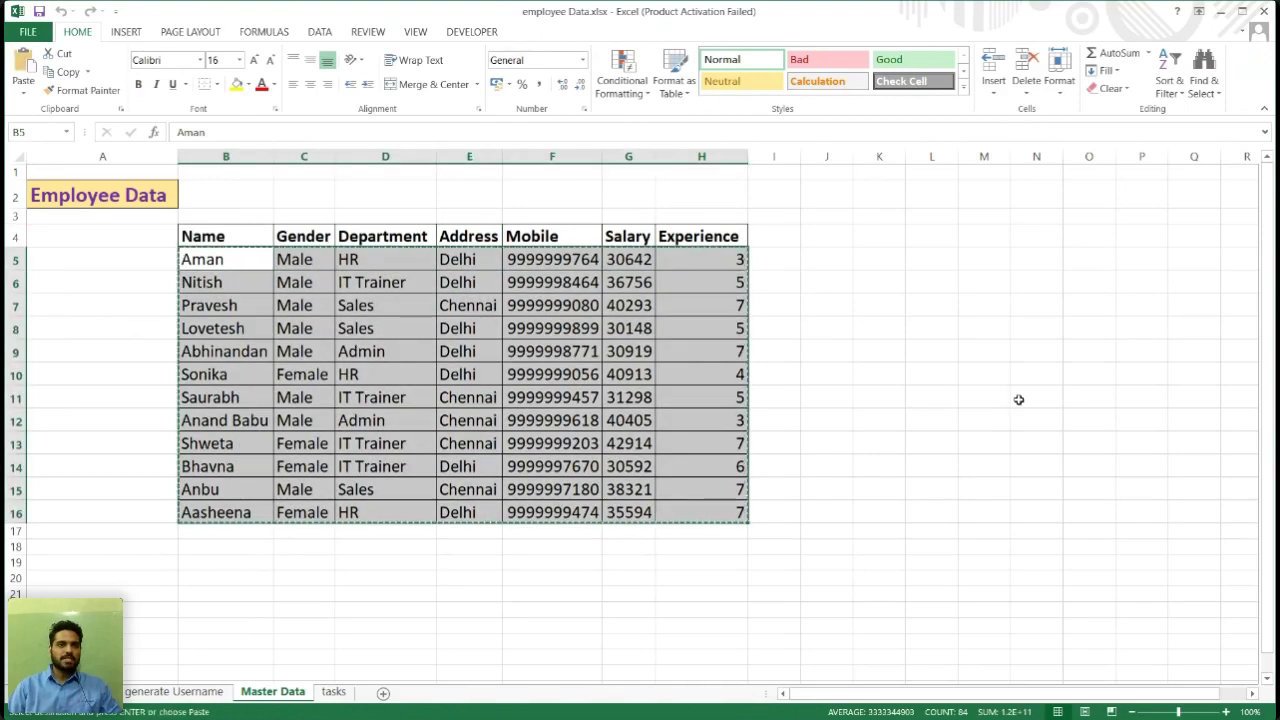
Step: Paste Special the records at B5 on generate Username and check the generated usernames
key("ctrl+Page_Up")
key("Left")
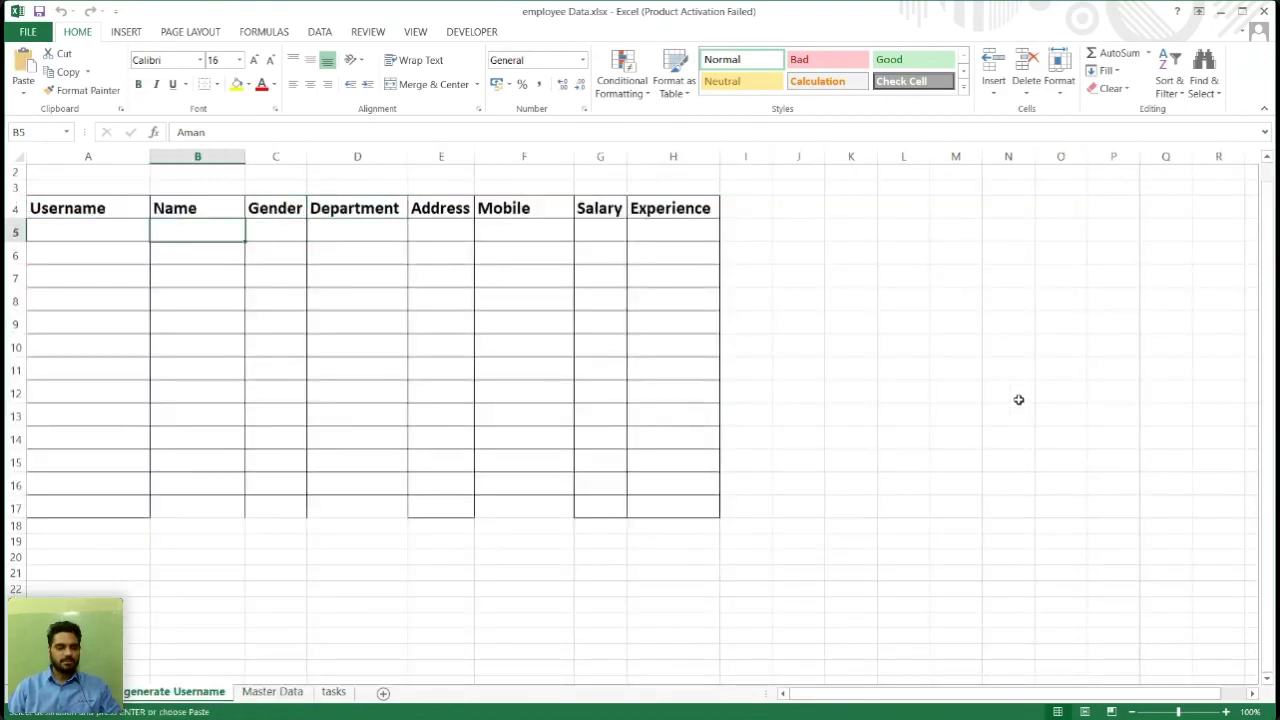
key("ctrl+alt+v")
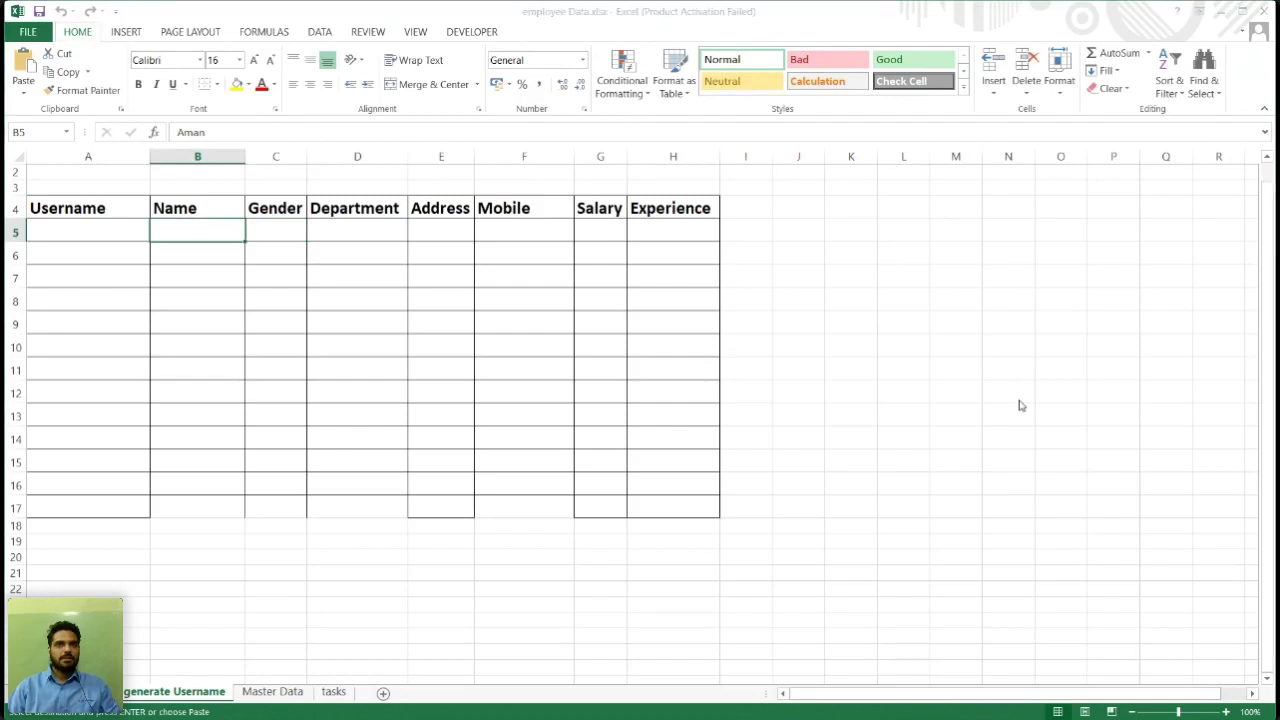
key("Return")
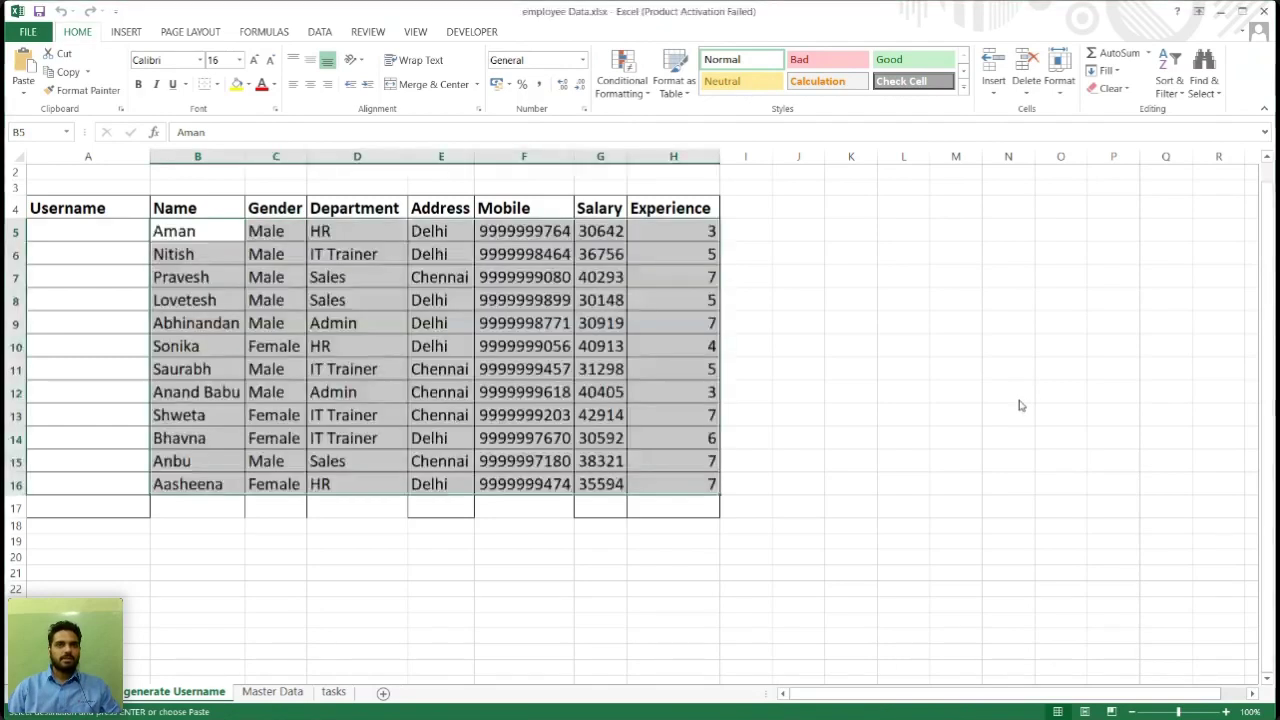
key("Left")
key("Down")
key("Down")
key("Down")
key("Down")
key("Down")
key("Down")
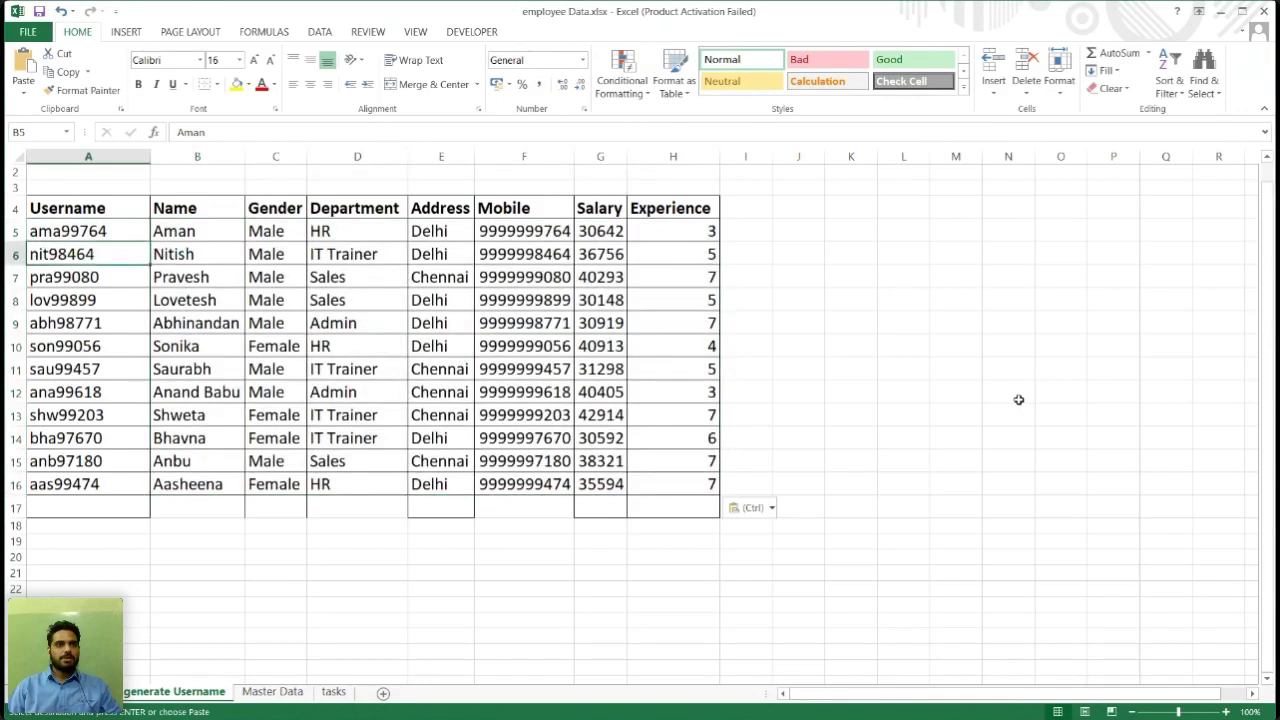
key("Down")
key("Down")
key("Down")
key("Down")
key("Down")
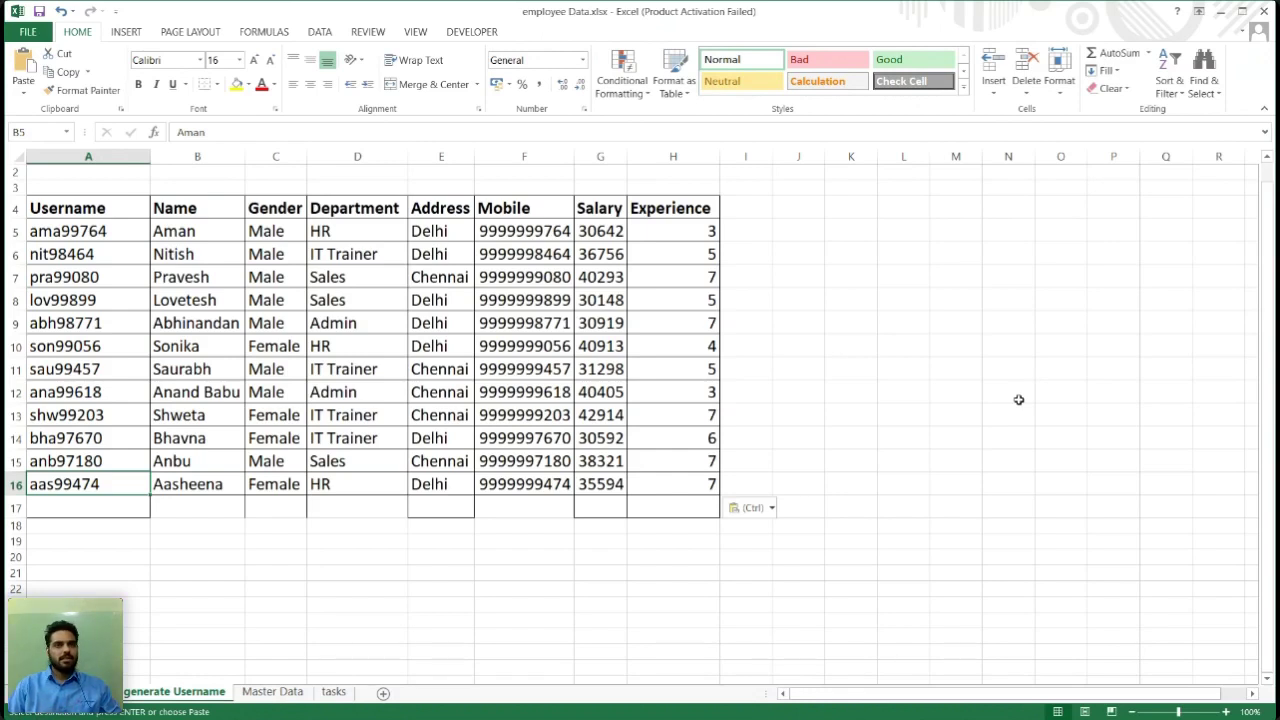
key("Down")
key("Right")
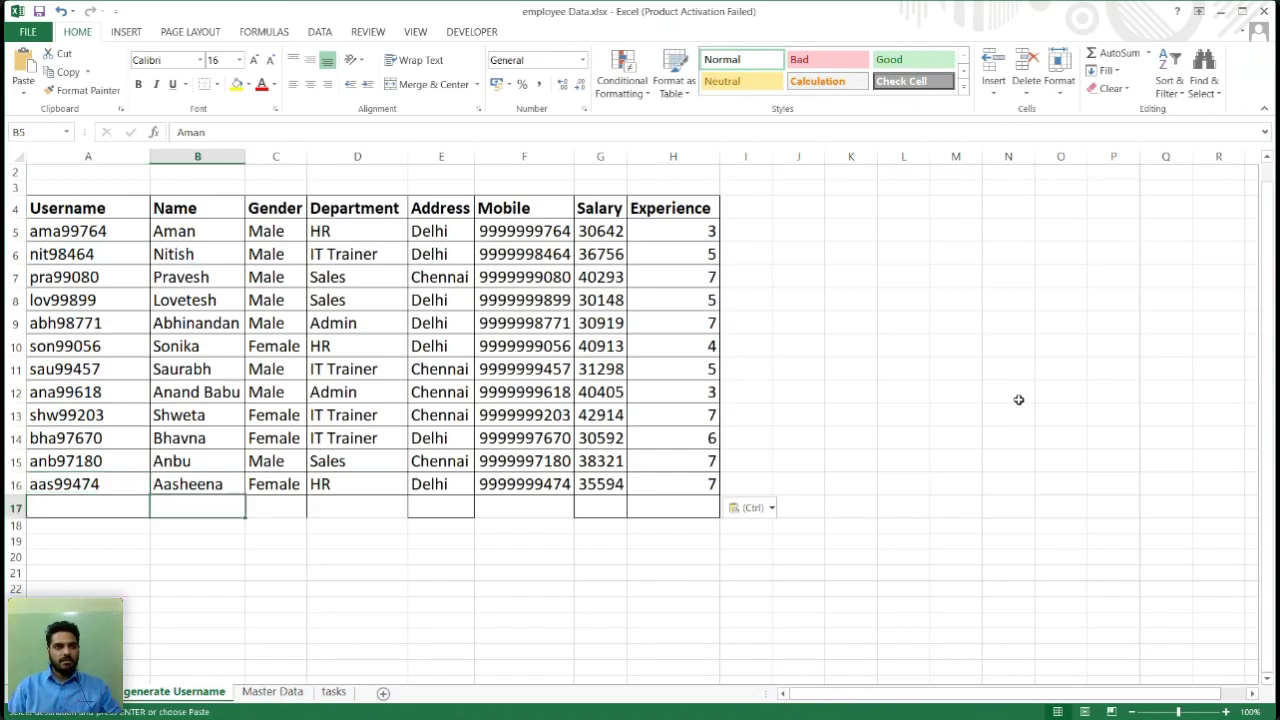
Step: Enter the new employee's name, Male, HR and Delhi in row 17
type("Anoop")
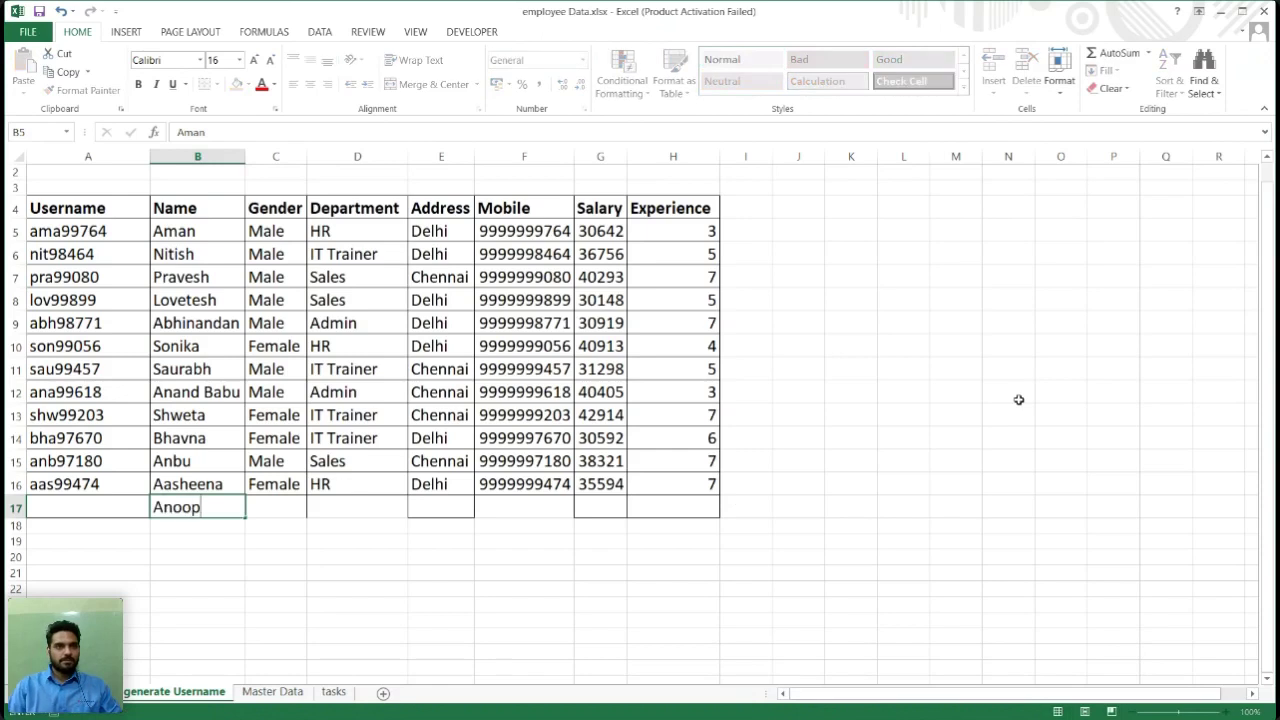
key("Tab")
type("Male")
key("Tab")
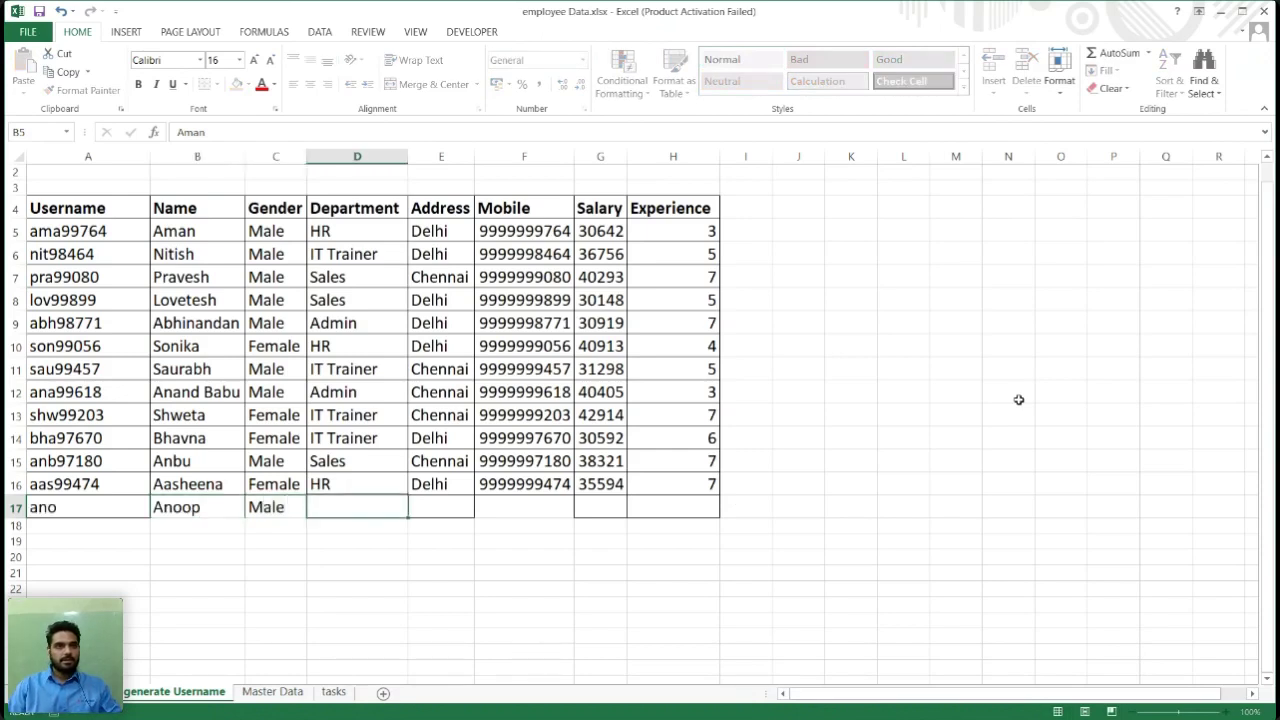
type("HR")
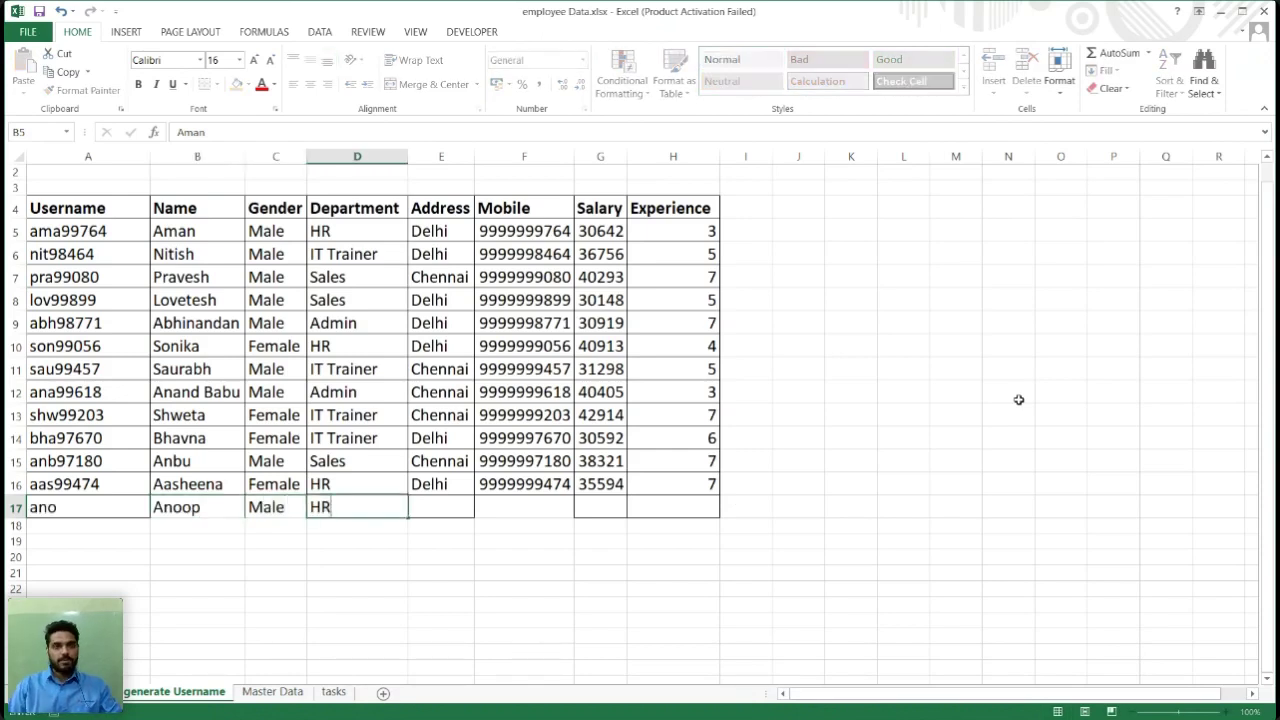
key("Tab")
type("D")
key("Tab")
Step: Enter the new employee's mobile number, correcting a mistyped first attempt
type("*9756494")
key("BackSpace")
key("BackSpace")
key("BackSpace")
key("BackSpace")
key("BackSpace")
key("BackSpace")
key("BackSpace")
key("BackSpace")
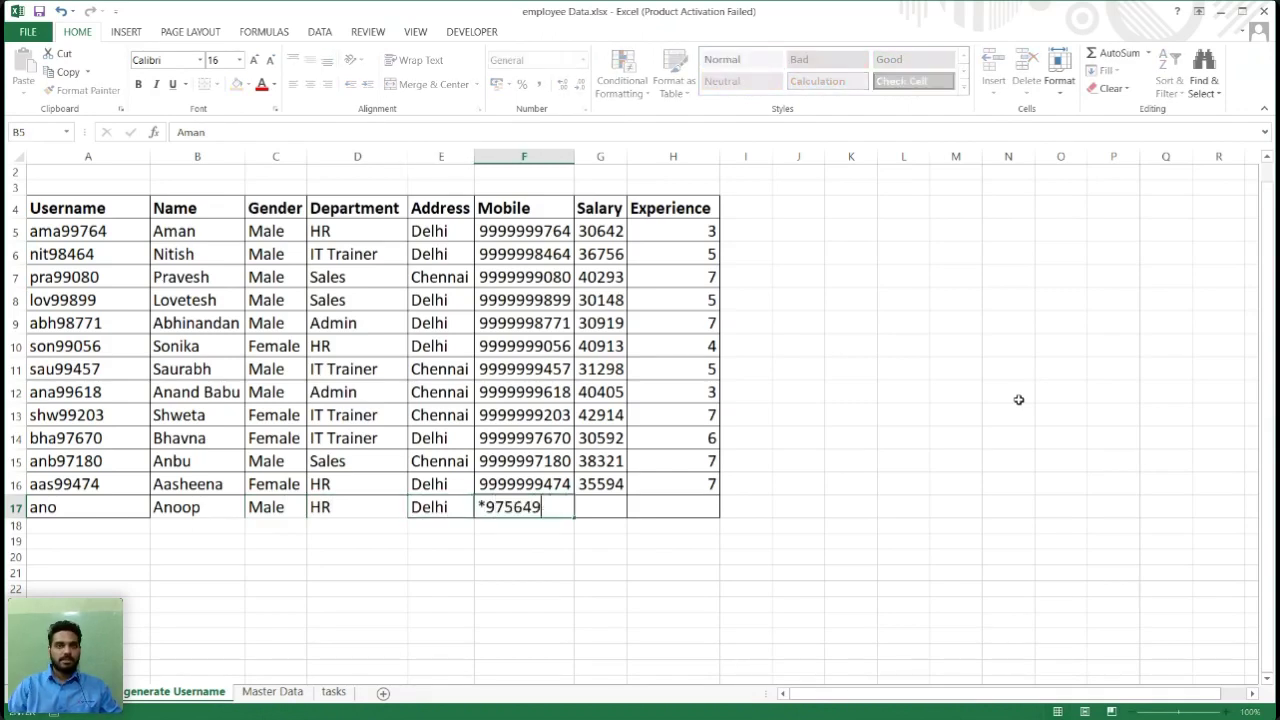
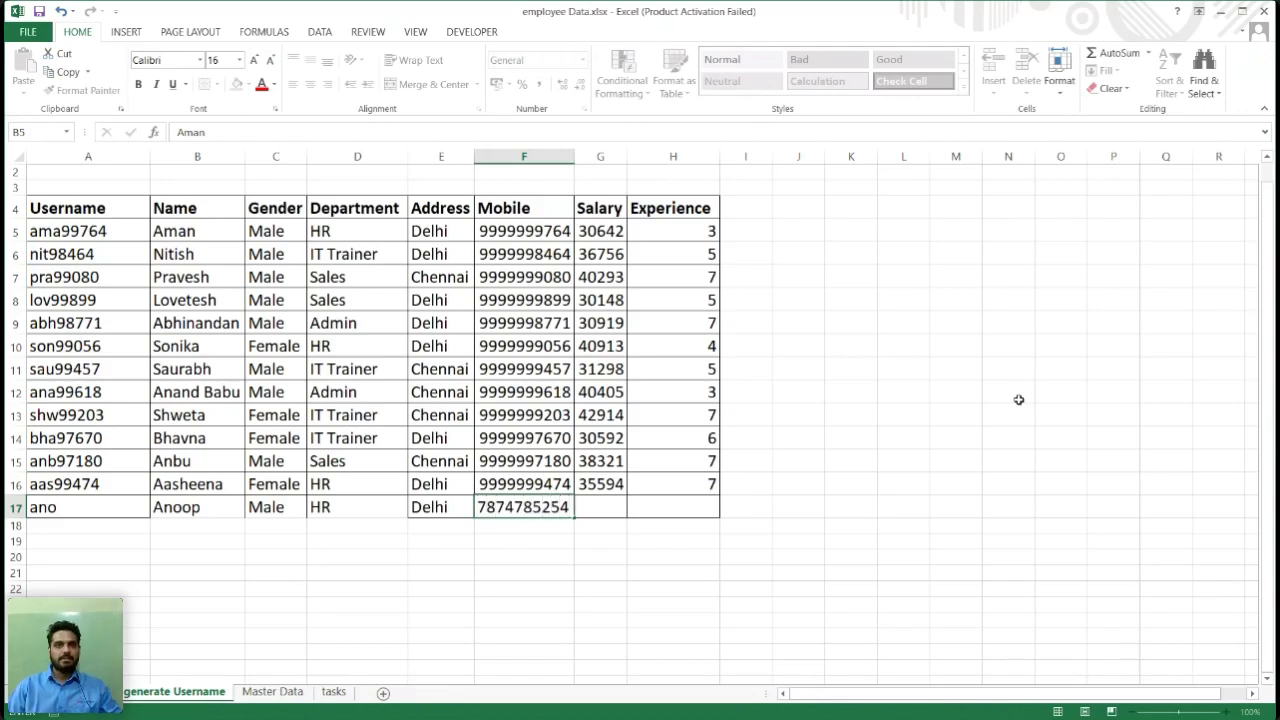
key("Tab")
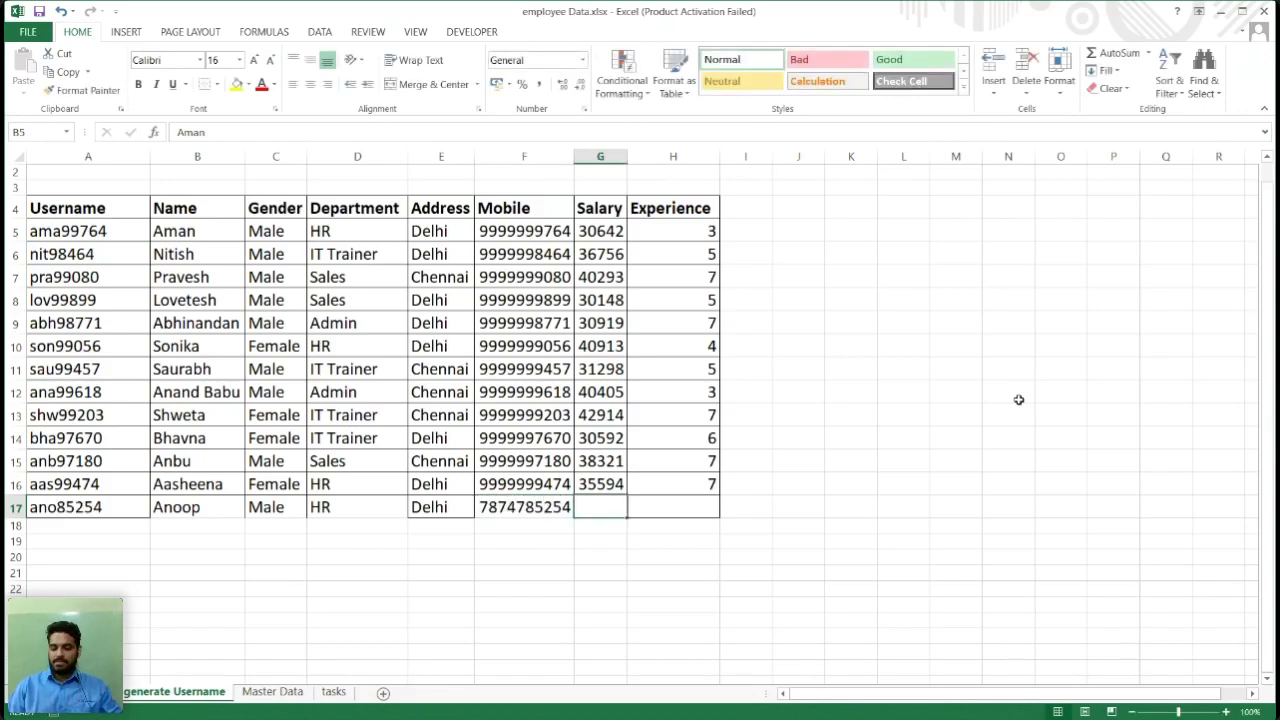
Step: Enter salary 100000 and experience 5, then review the completed row 17
type("100000")
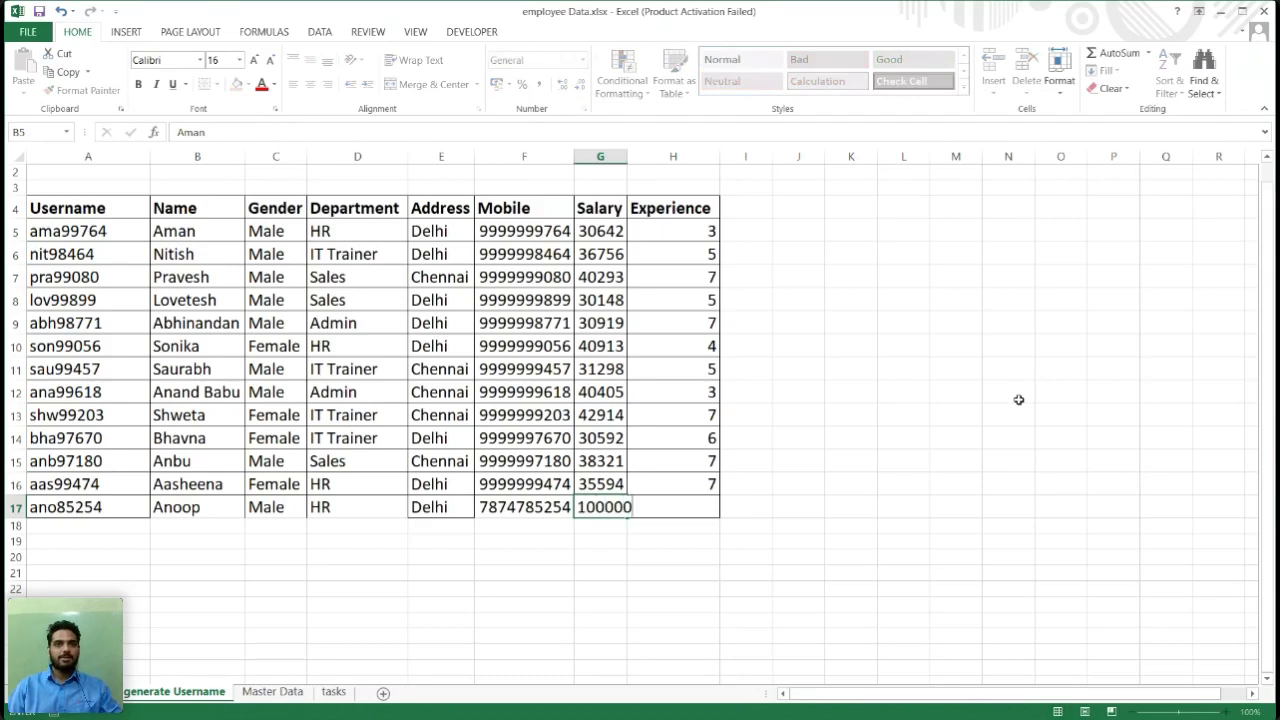
key("Tab")
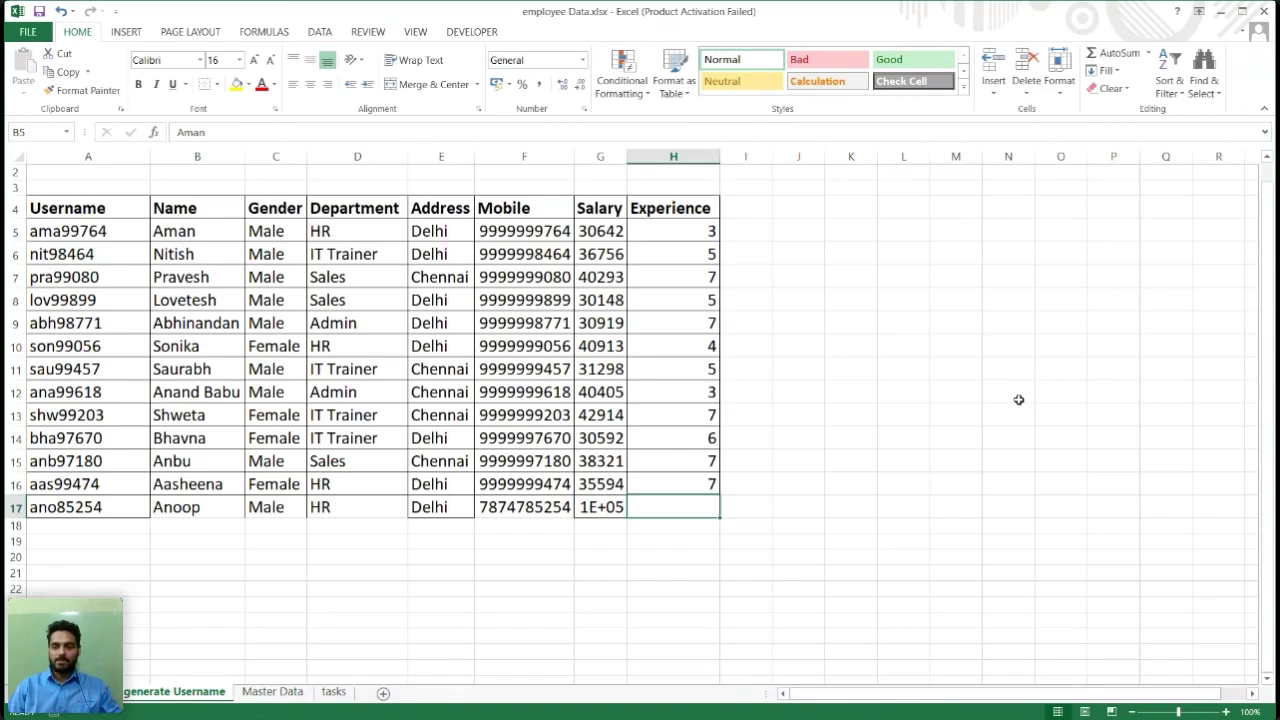
type("5")
key("Return")
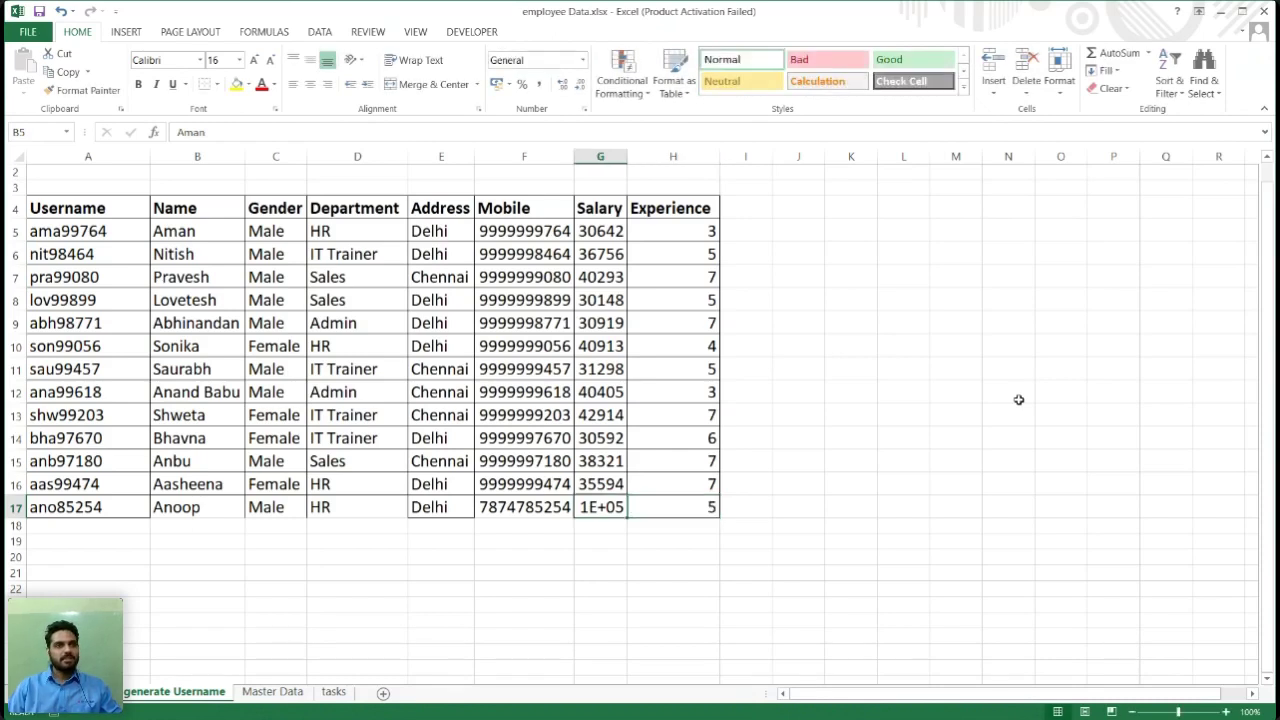
key("Right")
key("Right")
key("Right")
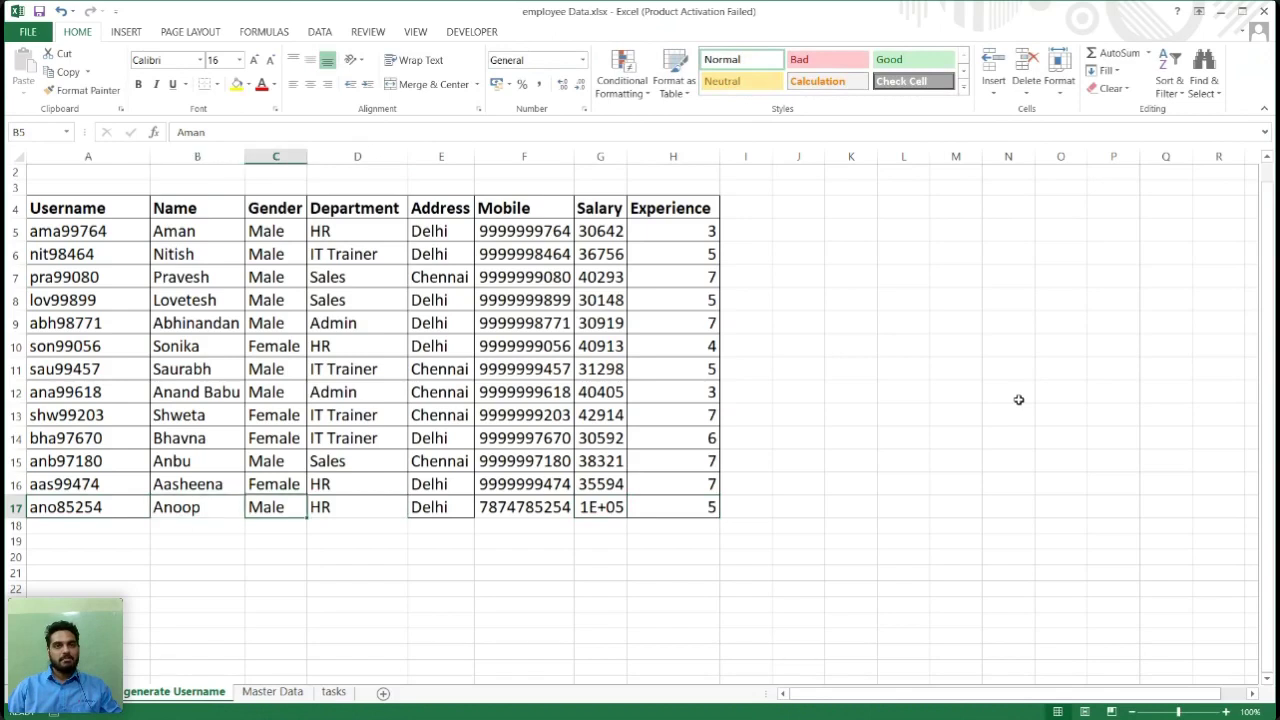
key("Right")
key("Left")
key("Left")
key("Left")
key("Left")
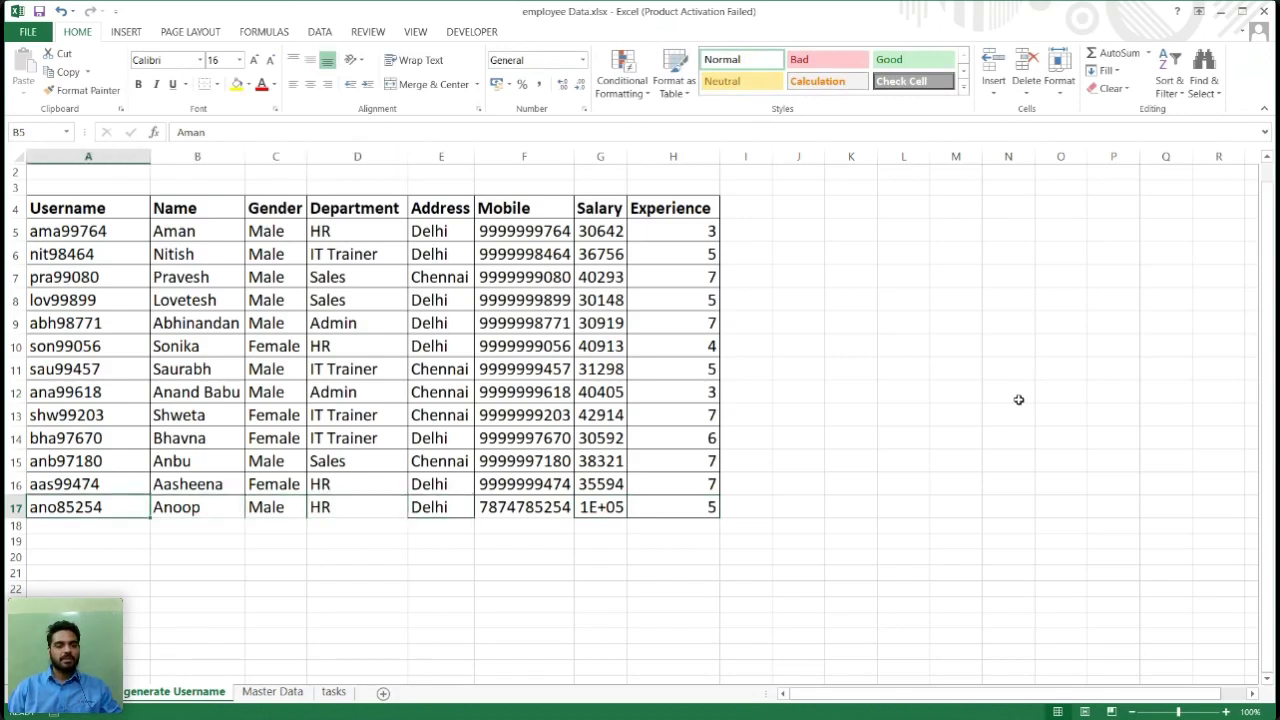
Step: Browse the generate Username table below and within the Name column, cycling between sheets
key("Down")
key("Down")
key("Down")
key("Down")
key("Down")
key("Down")
key("Down")
key("Down")
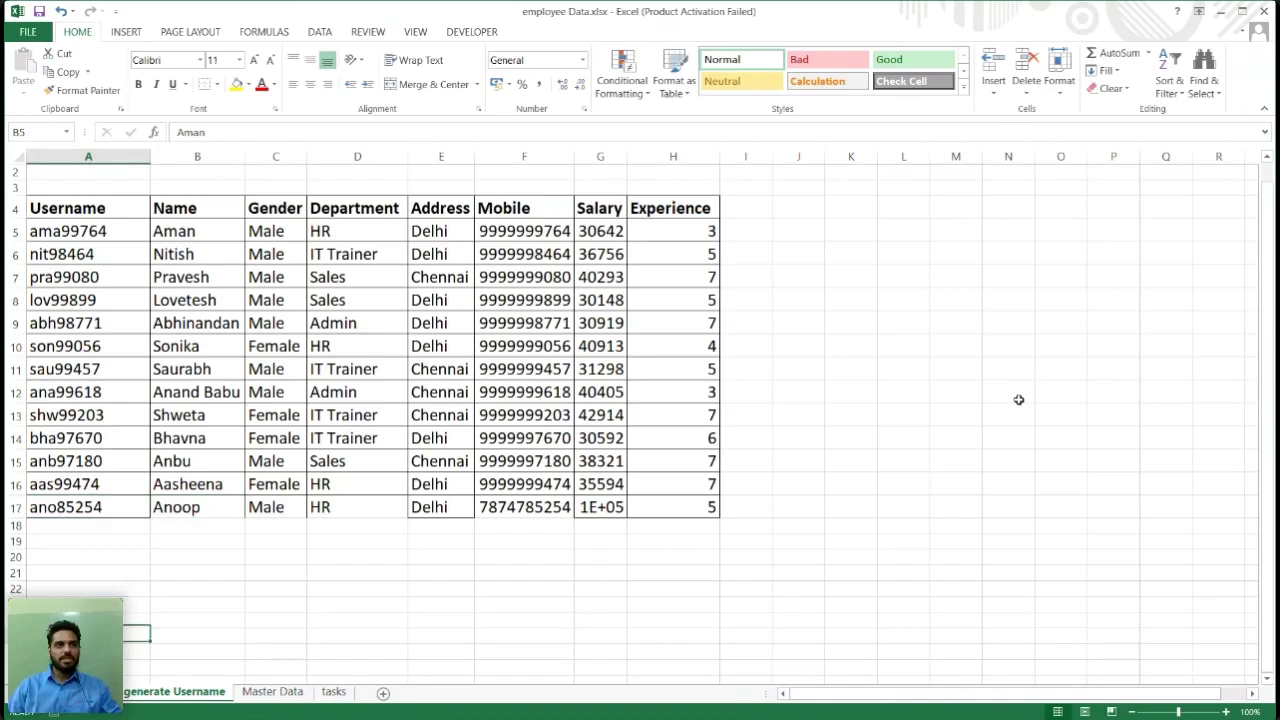
key("Down")
key("Down")
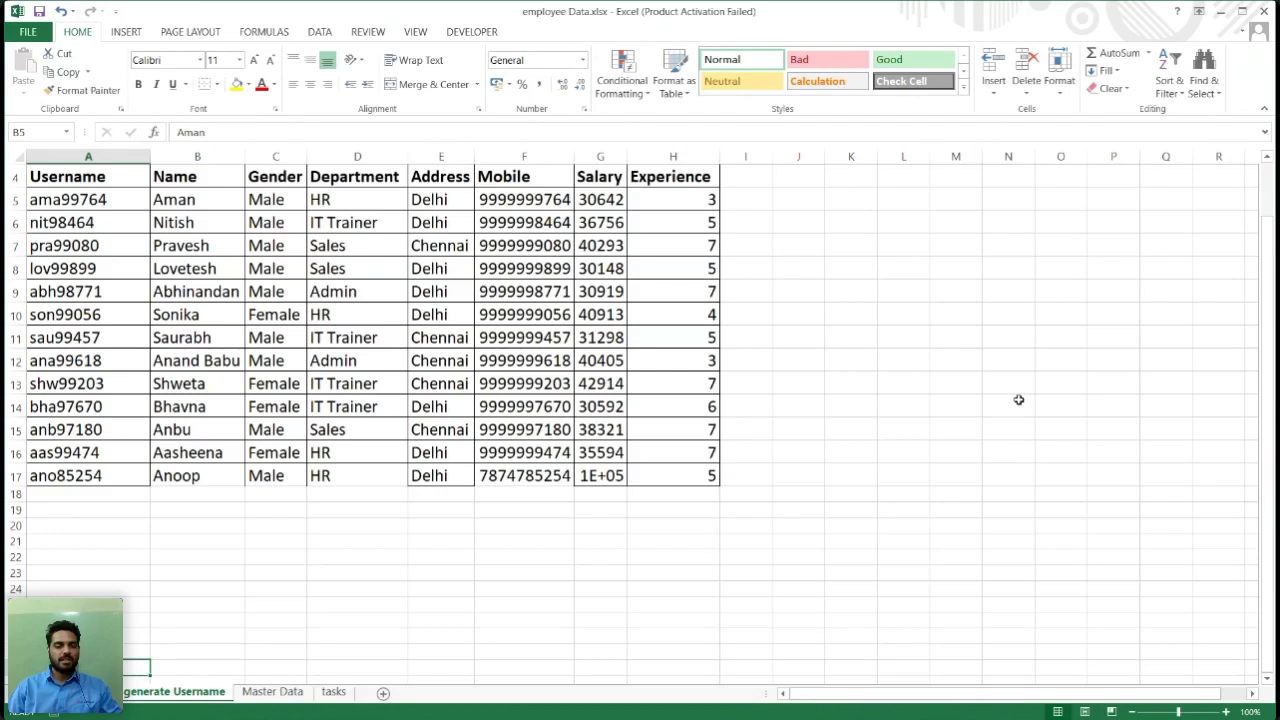
key("Up")
key("Up")
key("Up")
key("Up")
key("Up")
key("Up")
key("Up")
key("Up")
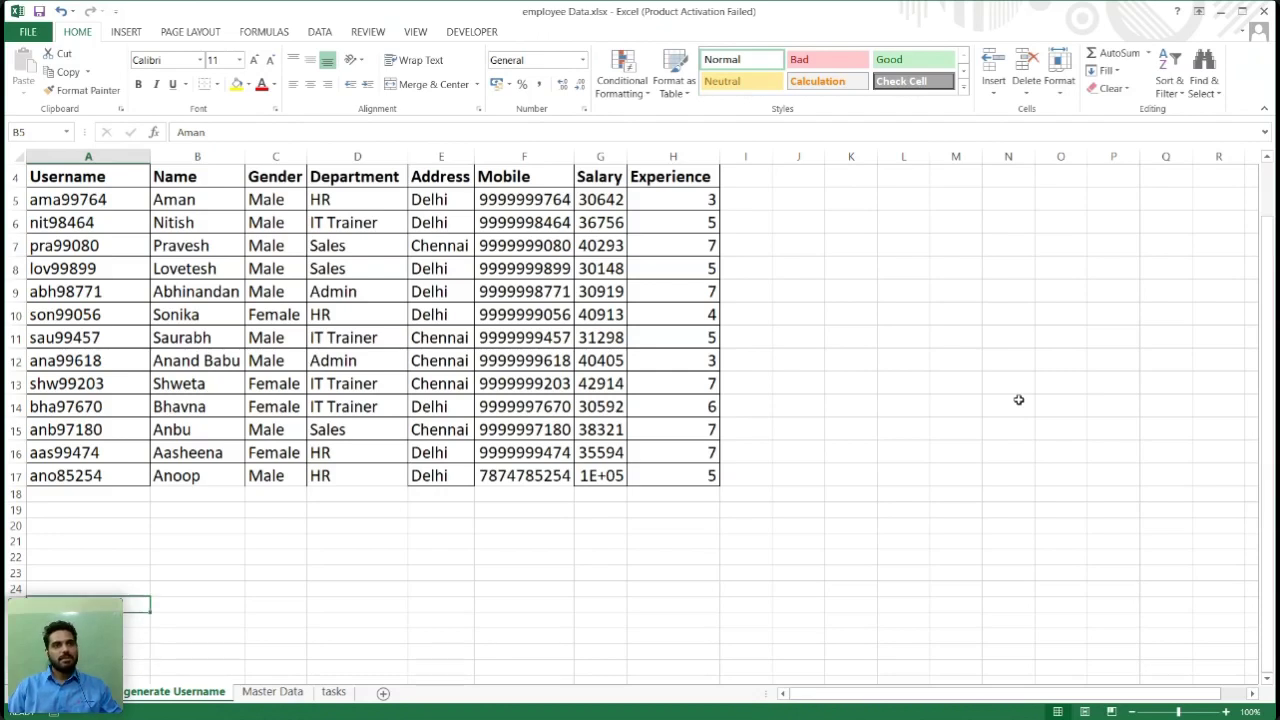
key("Up")
key("Up")
key("Up")
key("Up")
key("Up")
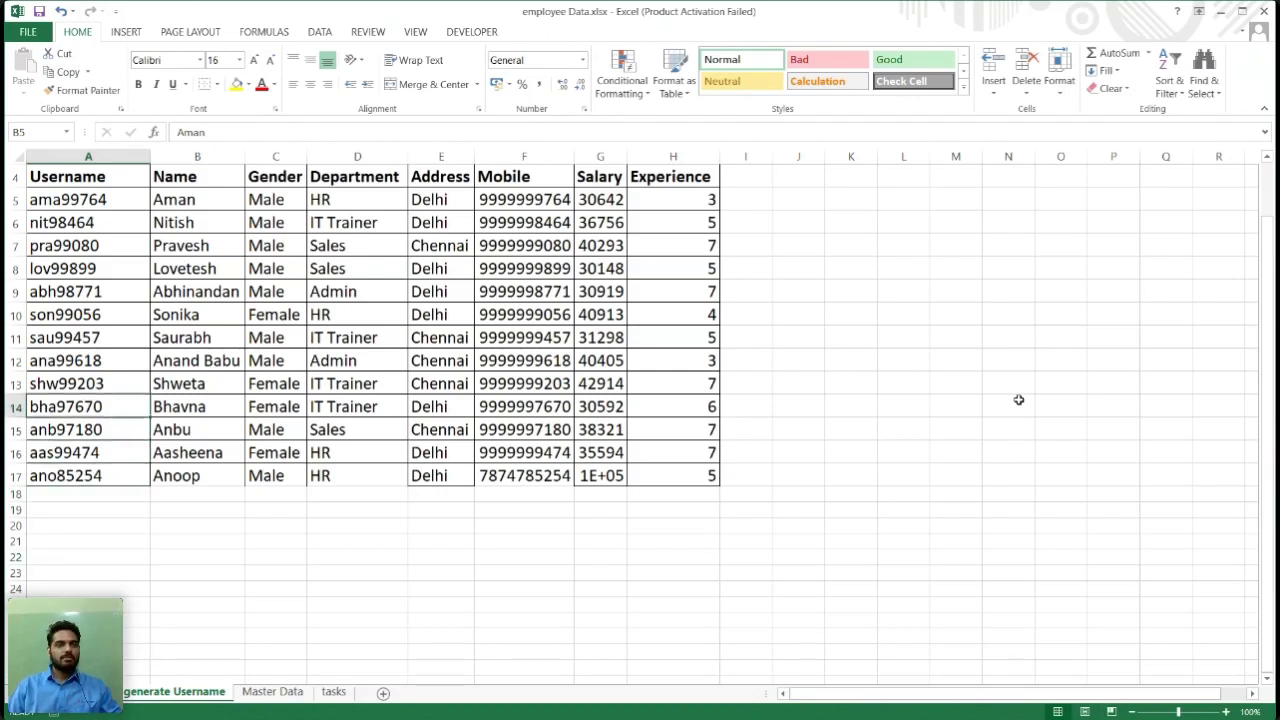
key("Right")
key("Up")
key("Up")
key("Up")
key("Up")
key("Up")
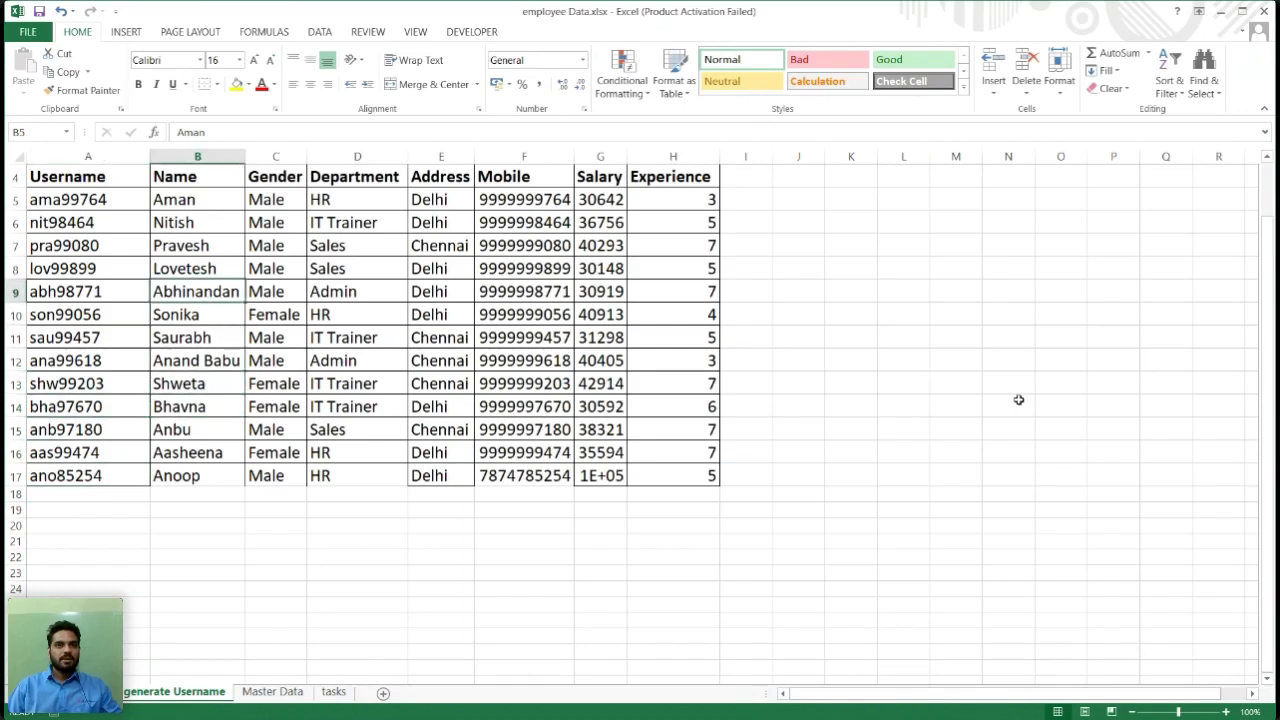
key("ctrl+Page_Down")
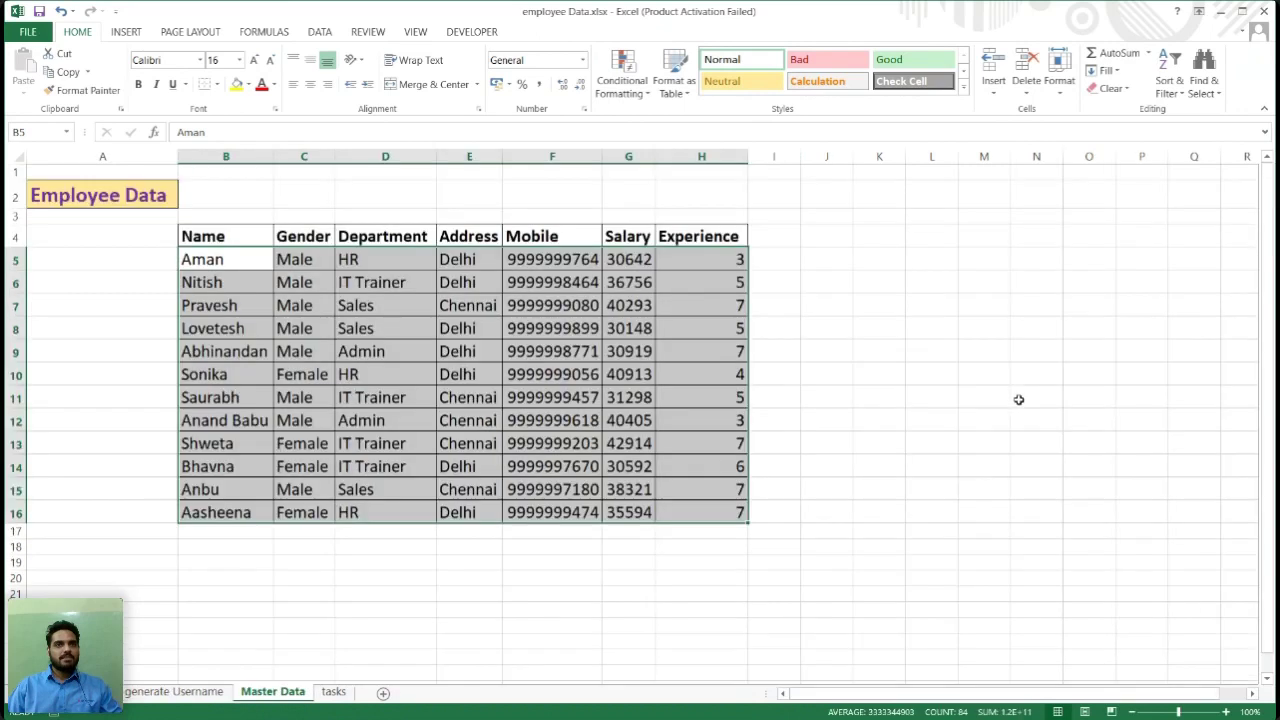
key("ctrl+Page_Down")
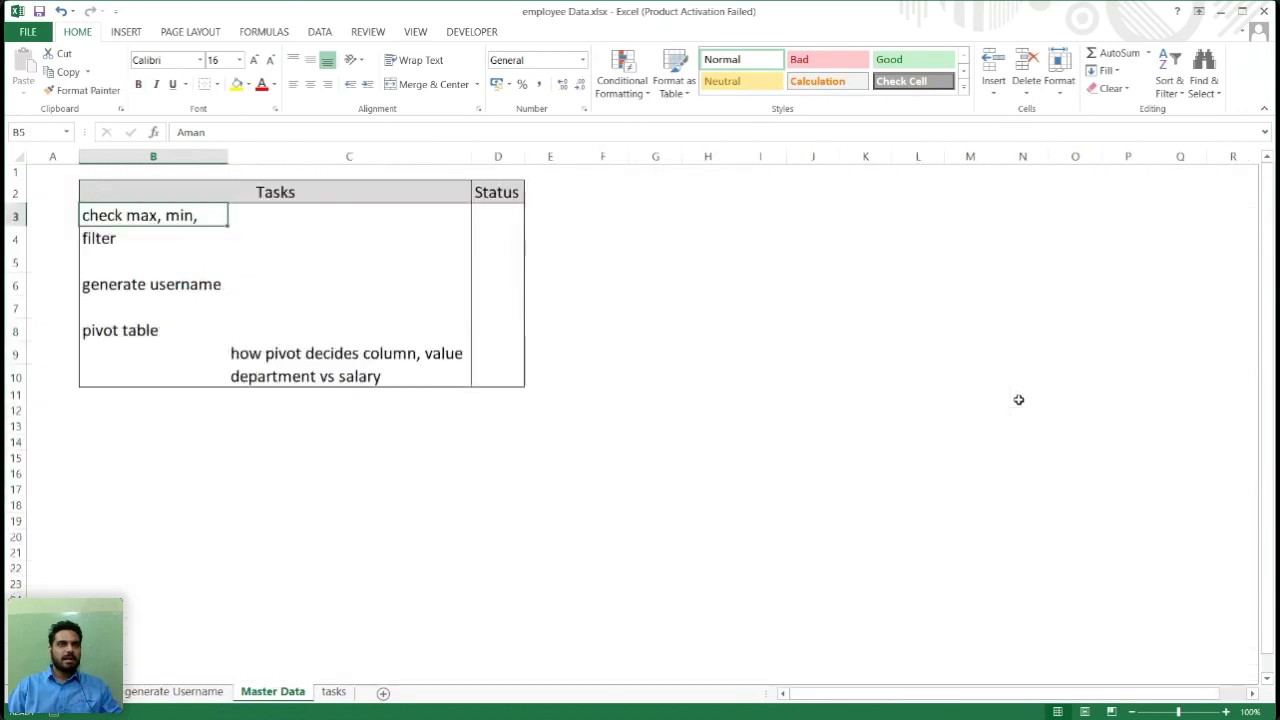
key("ctrl+Page_Up")
key("ctrl+Page_Up")
key("Up")
key("Up")
key("Up")
key("Up")
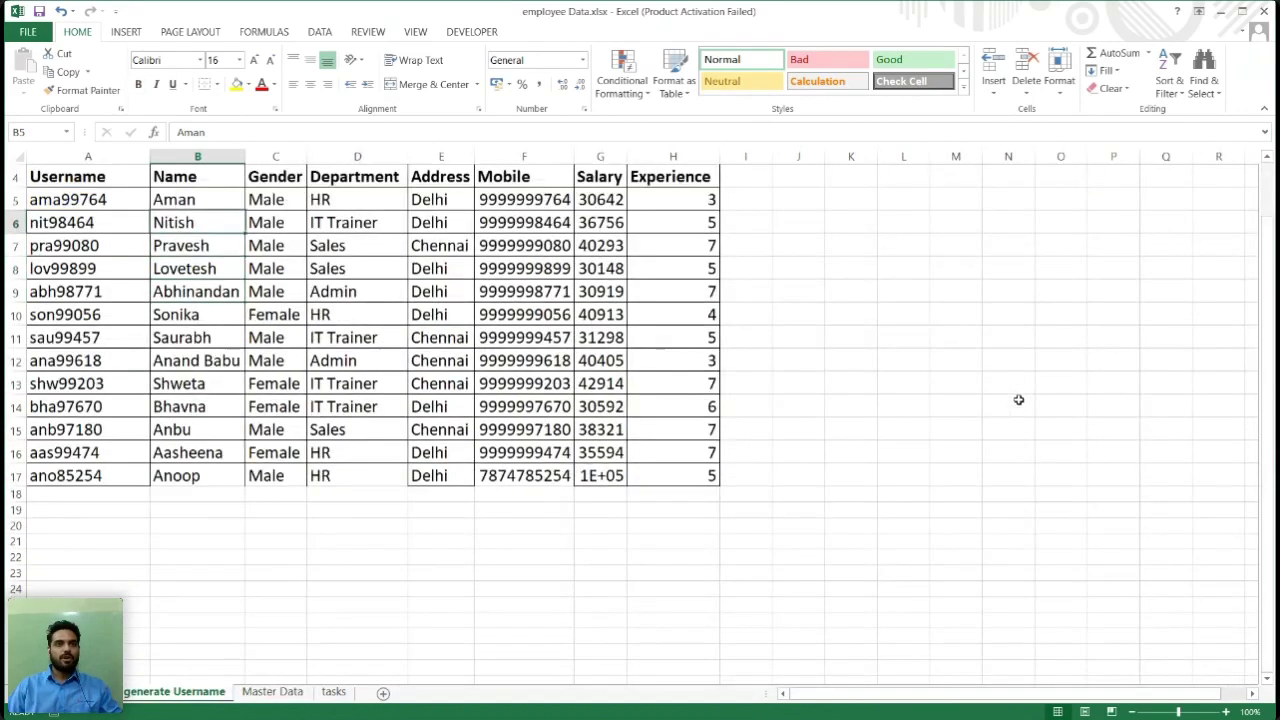
key("Up")
key("Up")
key("Up")
key("Down")
key("Down")
key("Down")
Step: Copy the last two employee records B15:H16 on Master Data
key("Down")
key("ctrl+Page_Down")
Step: Paste the two copied records as values below the table at B19
key("Down")
key("ctrl+Down")
key("Up")
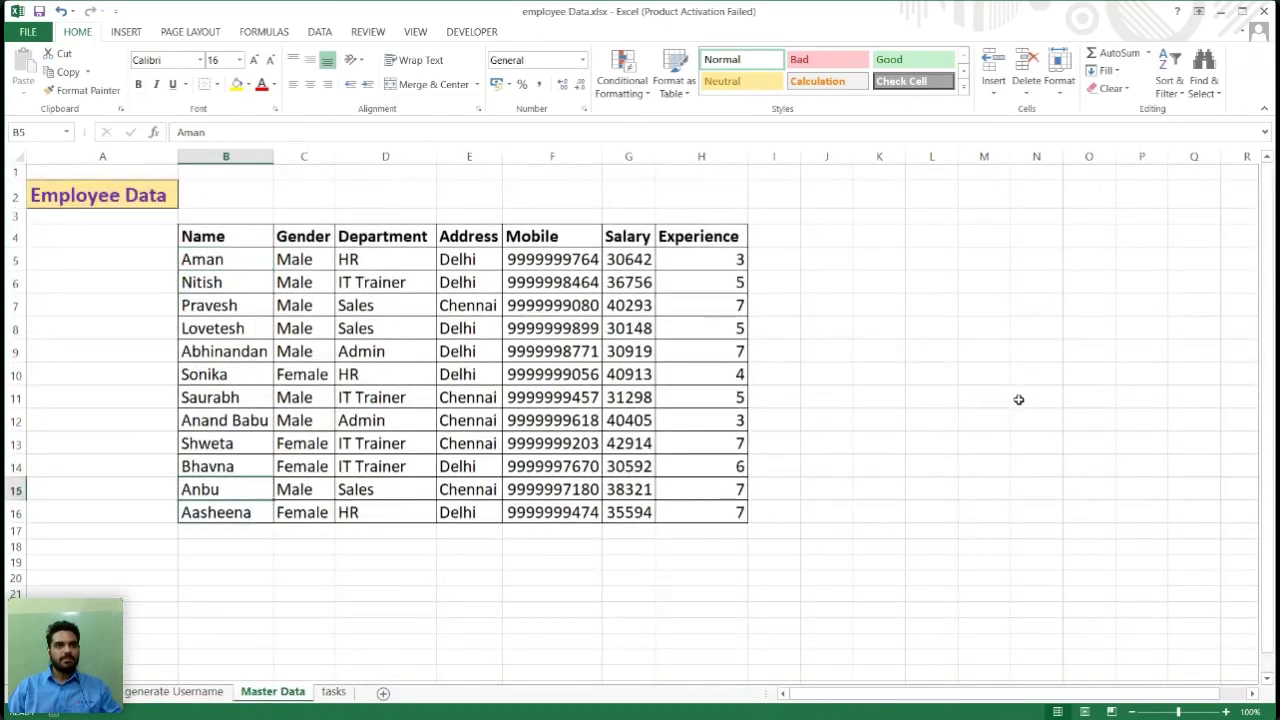
key("ctrl+shift+Right")
key("shift+Down")
key("ctrl+c")
key("Down")
key("Down")
key("Down")
key("Down")
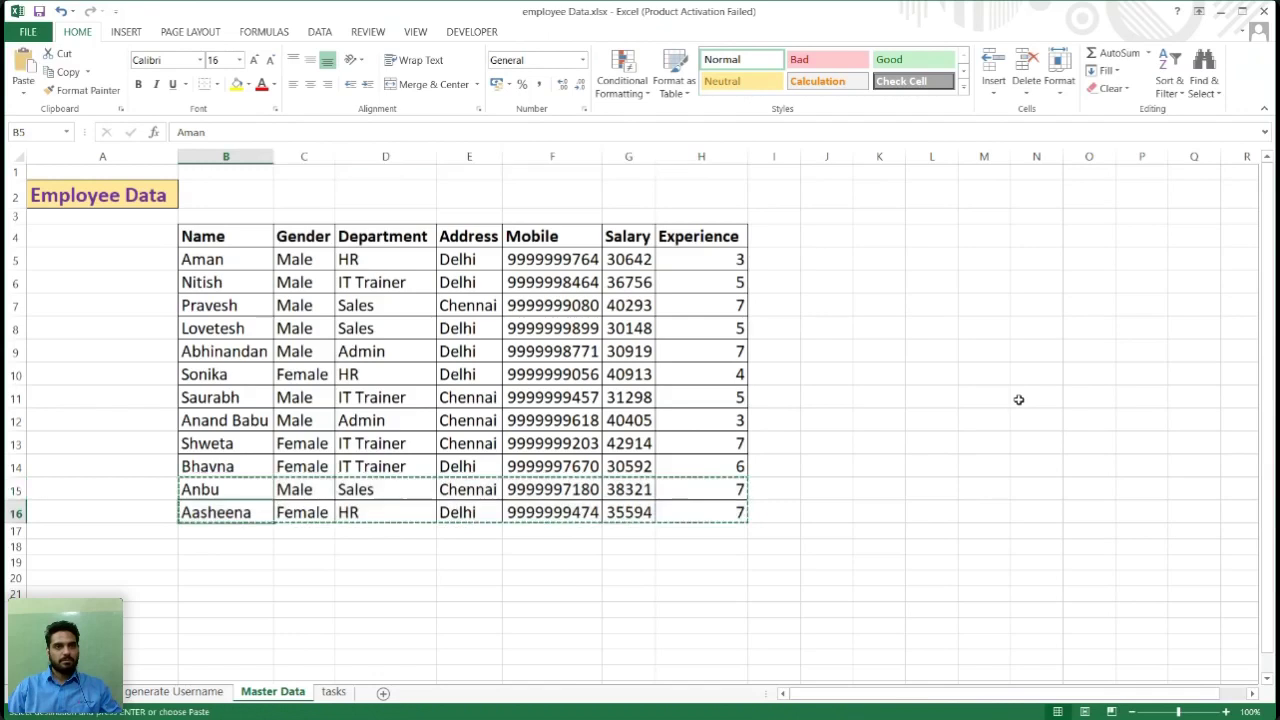
key("alt+h")
key("v")
key("v")
key("Down")
key("Right")
key("Left")
key("Up")
key("Up")
key("Down")
key("Up")
key("Up")
key("Up")
Step: Copy the pasted rows B19:H20 and paste them over generate Username rows 8–9
key("Down")
key("Down")
key("Down")
key("ctrl+shift+Right")
key("shift+Down")
key("ctrl+c")
key("ctrl+Page_Up")
key("Down")
key("Down")
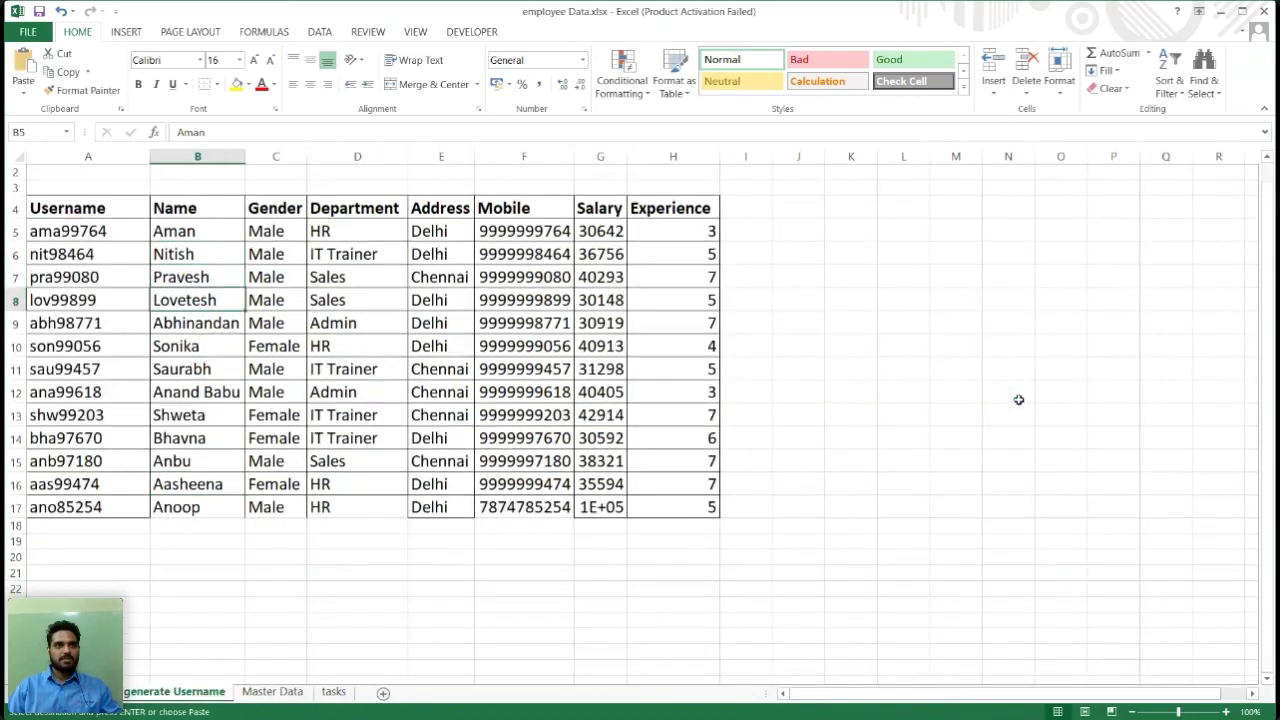
key("ctrl+v")
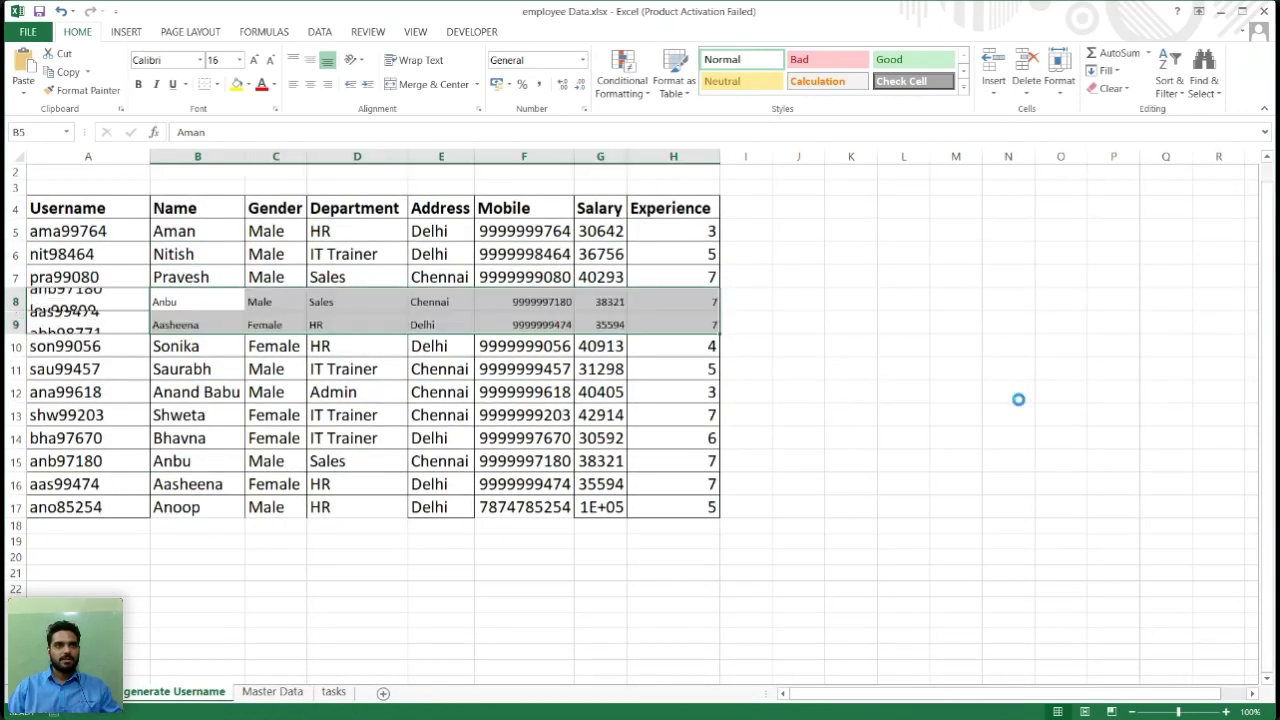
key("Down")
key("Down")
key("Down")
key("Down")
key("Down")
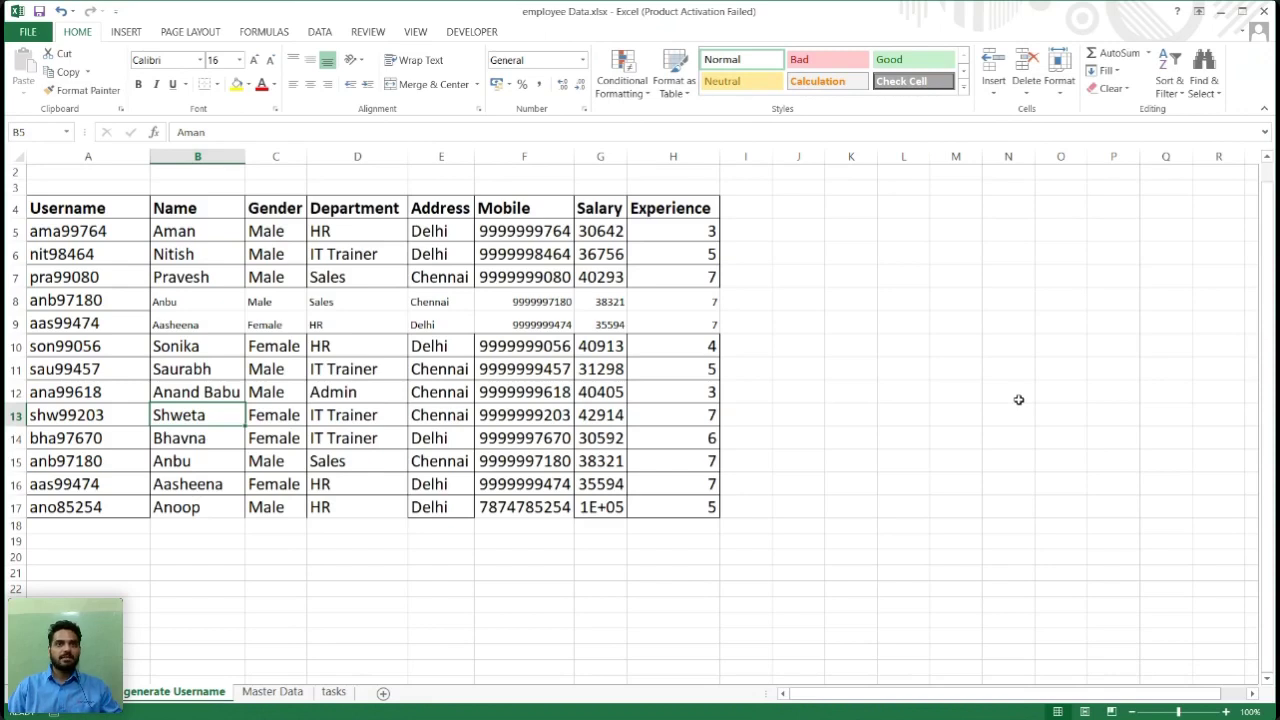
Step: Check the usernames generated for rows 8–9, then undo the paste to restore the original rows
key("Up")
key("Up")
key("Left")
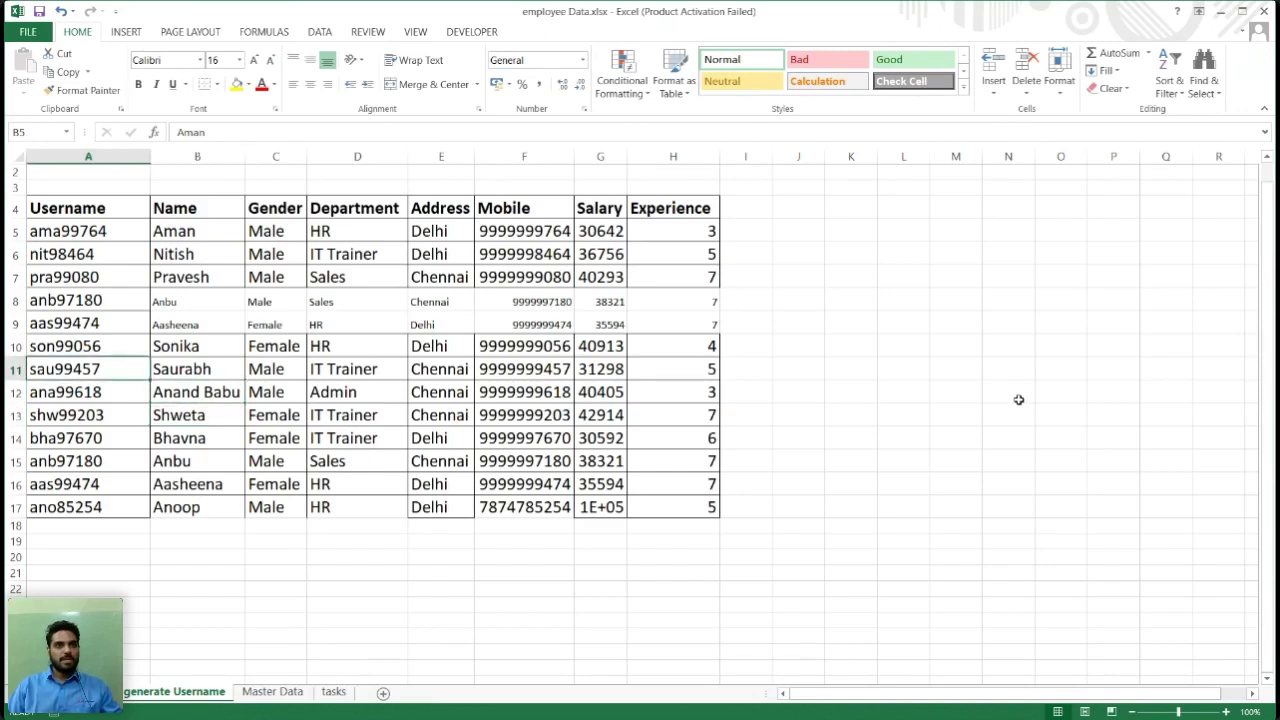
key("Up")
key("Up")
key("Up")
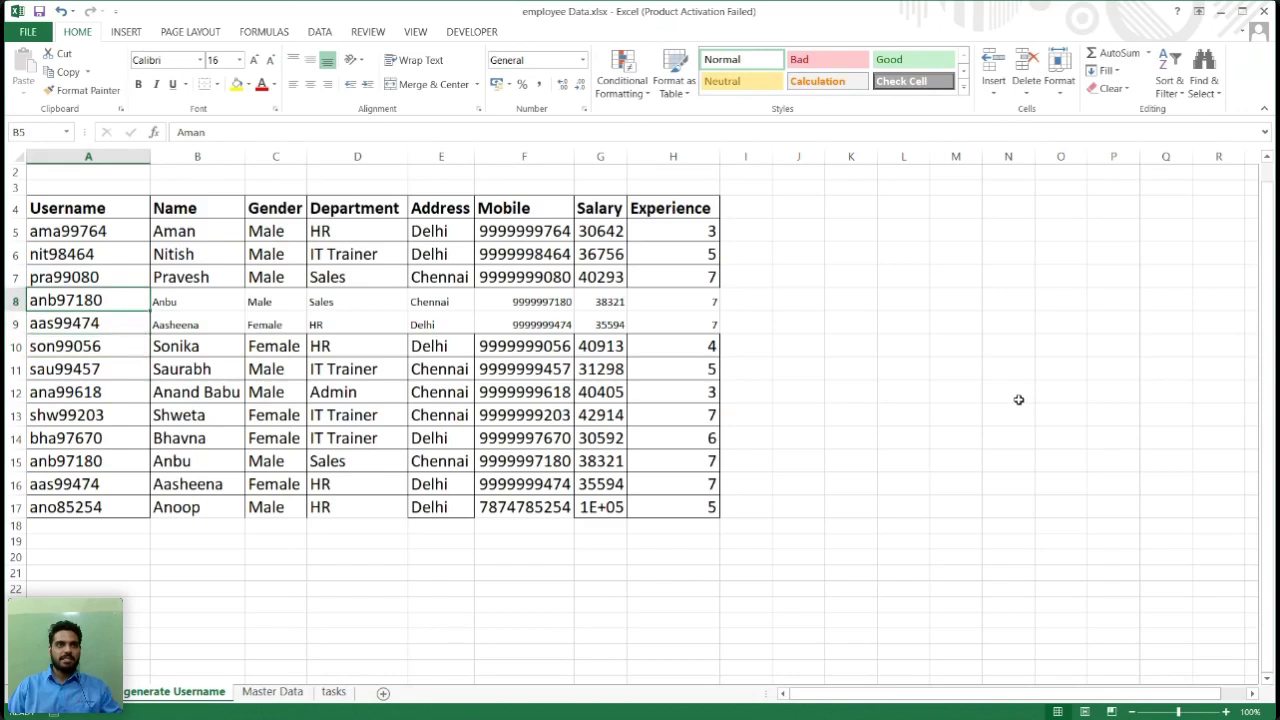
key("Down")
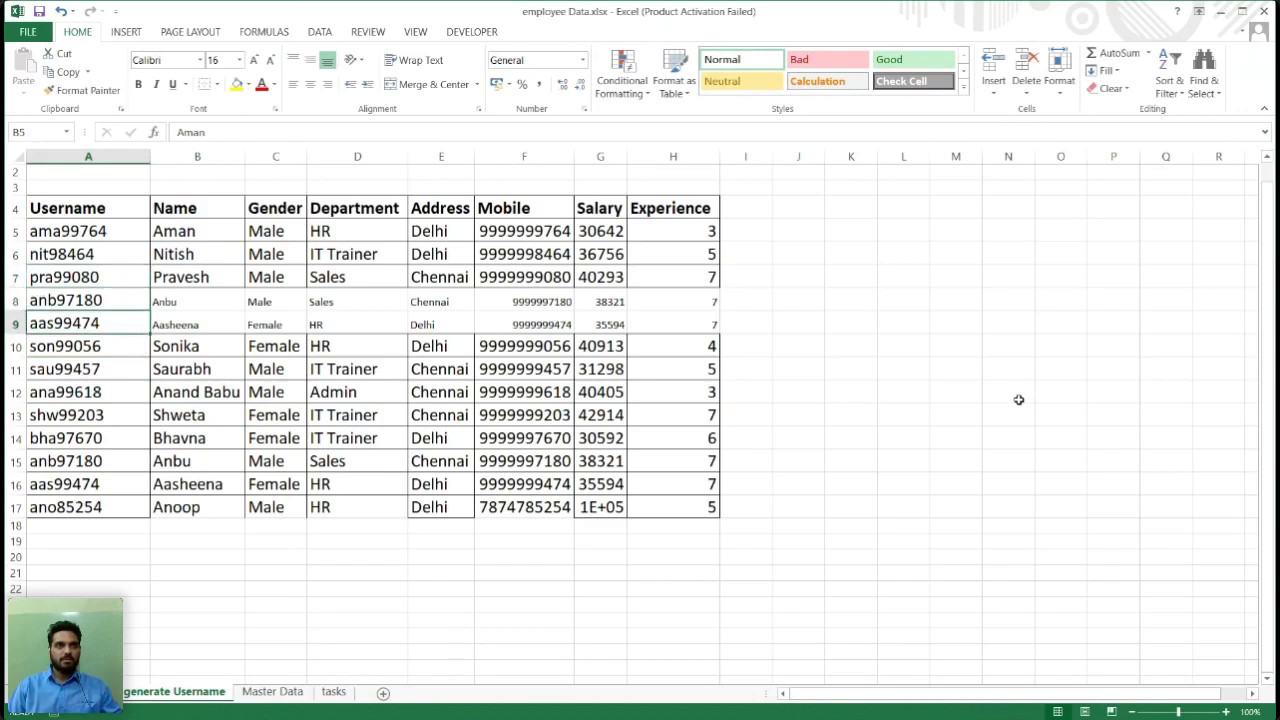
key("Up")
key("Right")
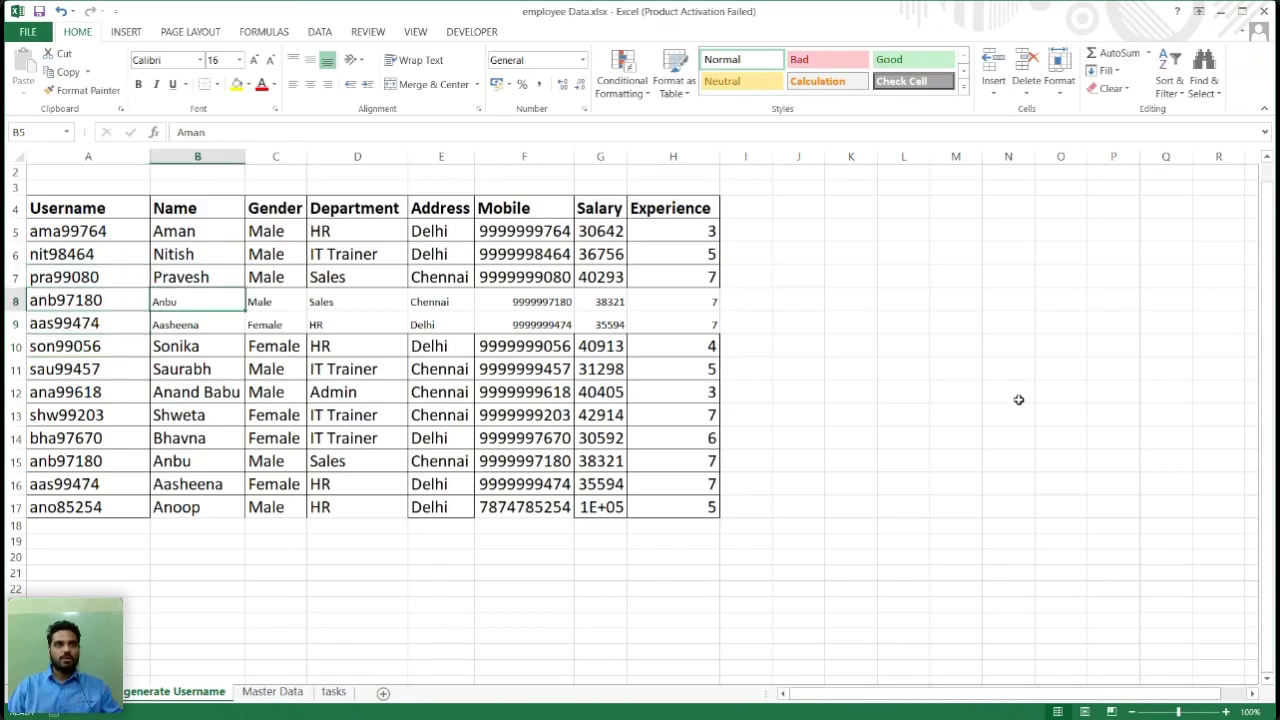
key("Down")
key("ctrl+z")
key("ctrl+z")
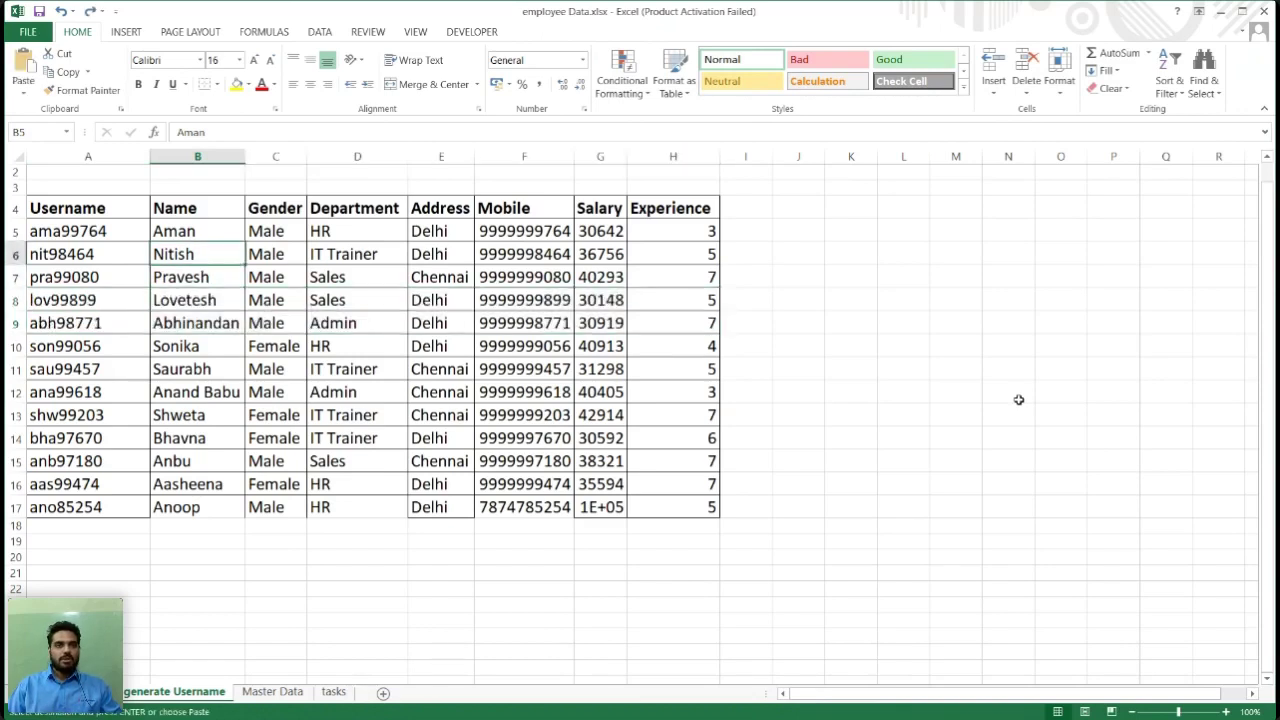
Step: On Master Data, delete the extra pasted rows 18–20 below the table
key("ctrl+Page_Down")
key("Up")
key("Up")
key("Down")
key("shift+space")
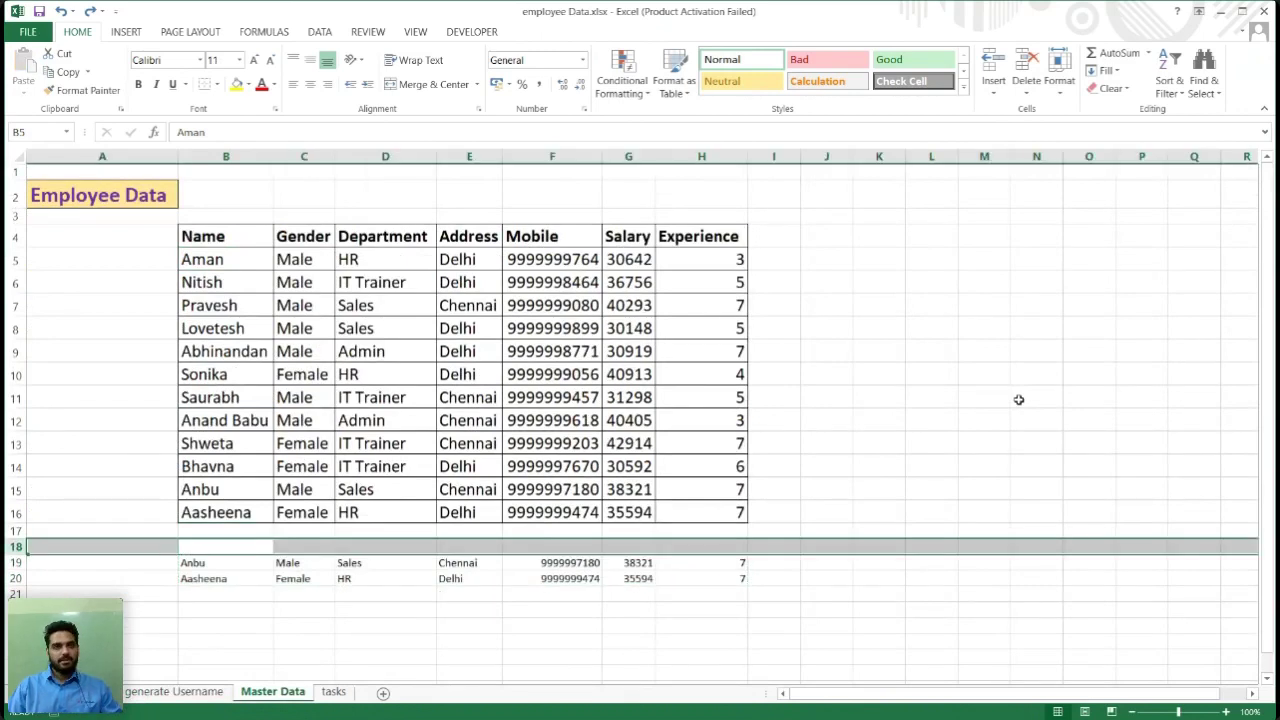
key("ctrl+minus")
key("ctrl+minus")
key("ctrl+minus")
key("Up")
key("Up")
key("Up")
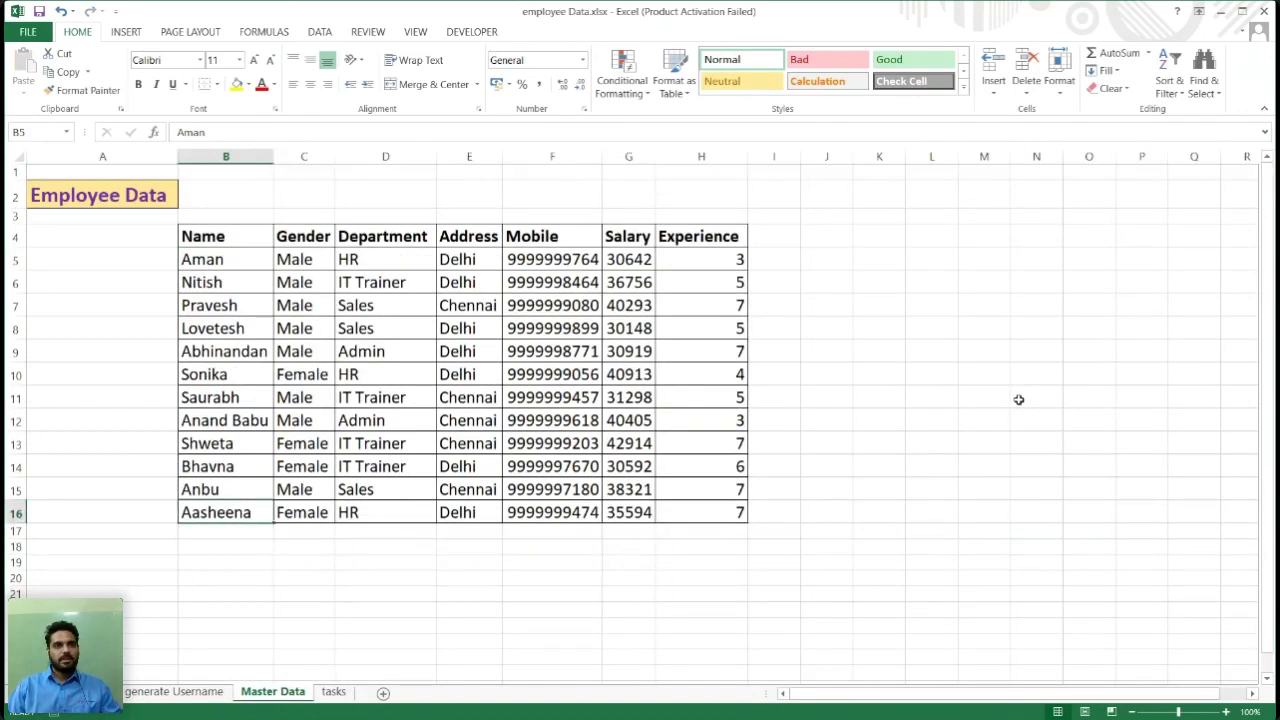
key("Up")
key("Up")
key("Up")
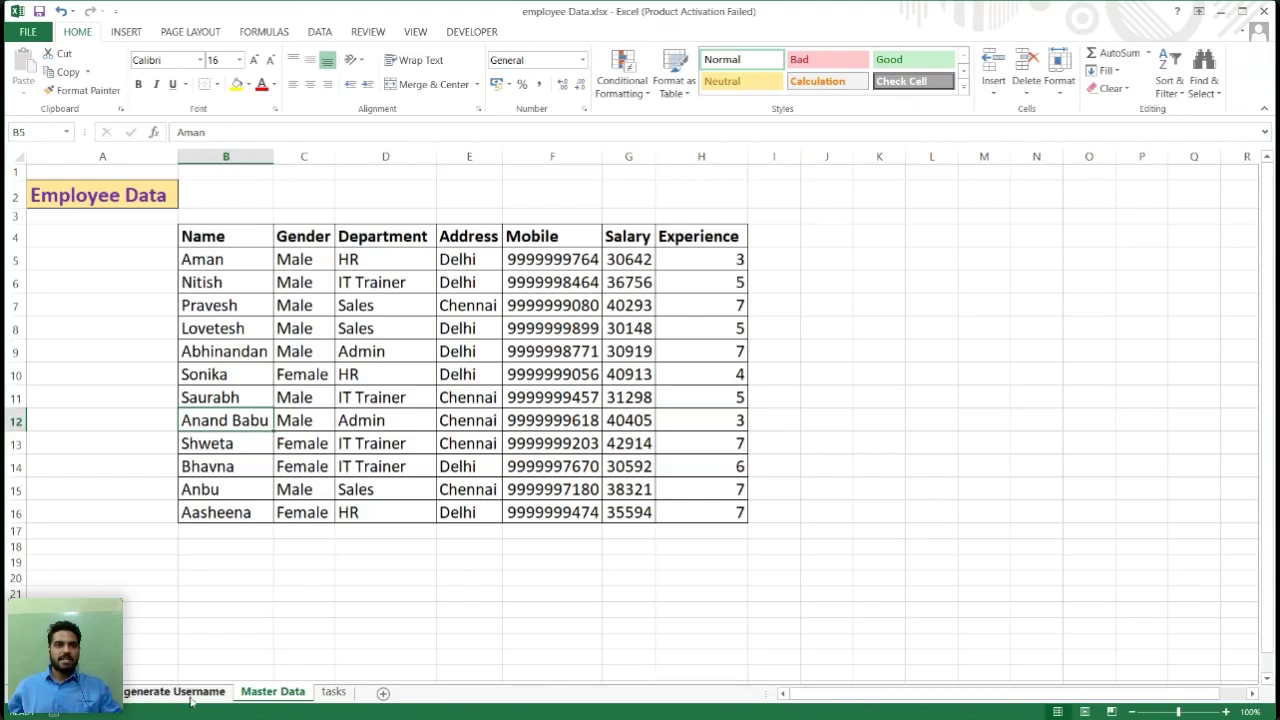
Step: On the generate Username sheet, select the Username cells in column A down the table
left_click(190, 700)
left_click_drag(104, 252, 95, 462)
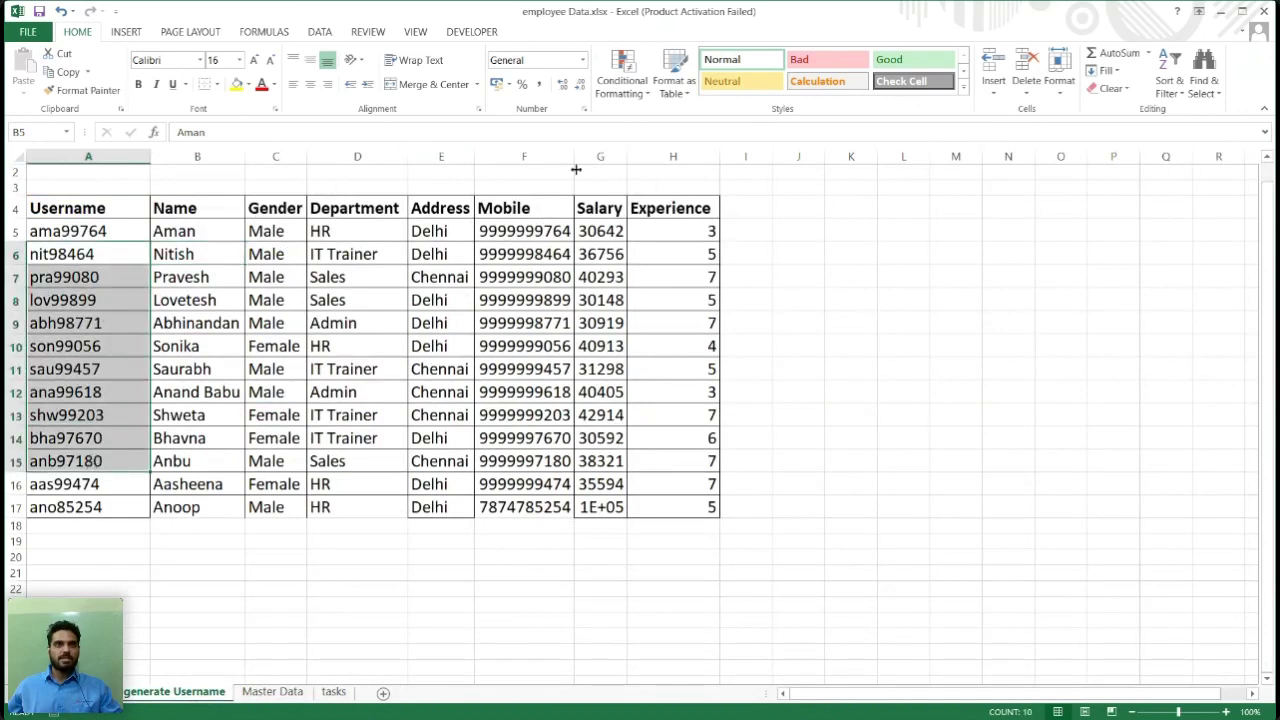
left_click(306, 470)
left_click_drag(127, 225, 122, 320)
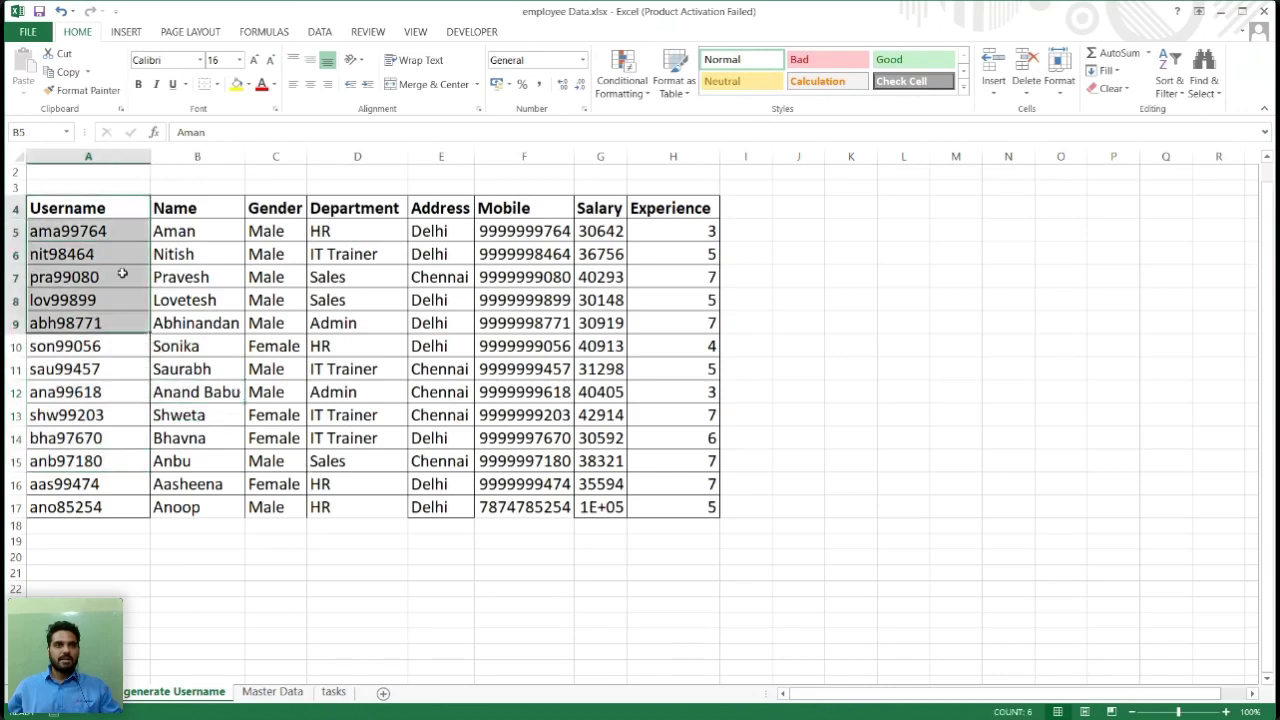
left_click_drag(122, 273, 100, 620)
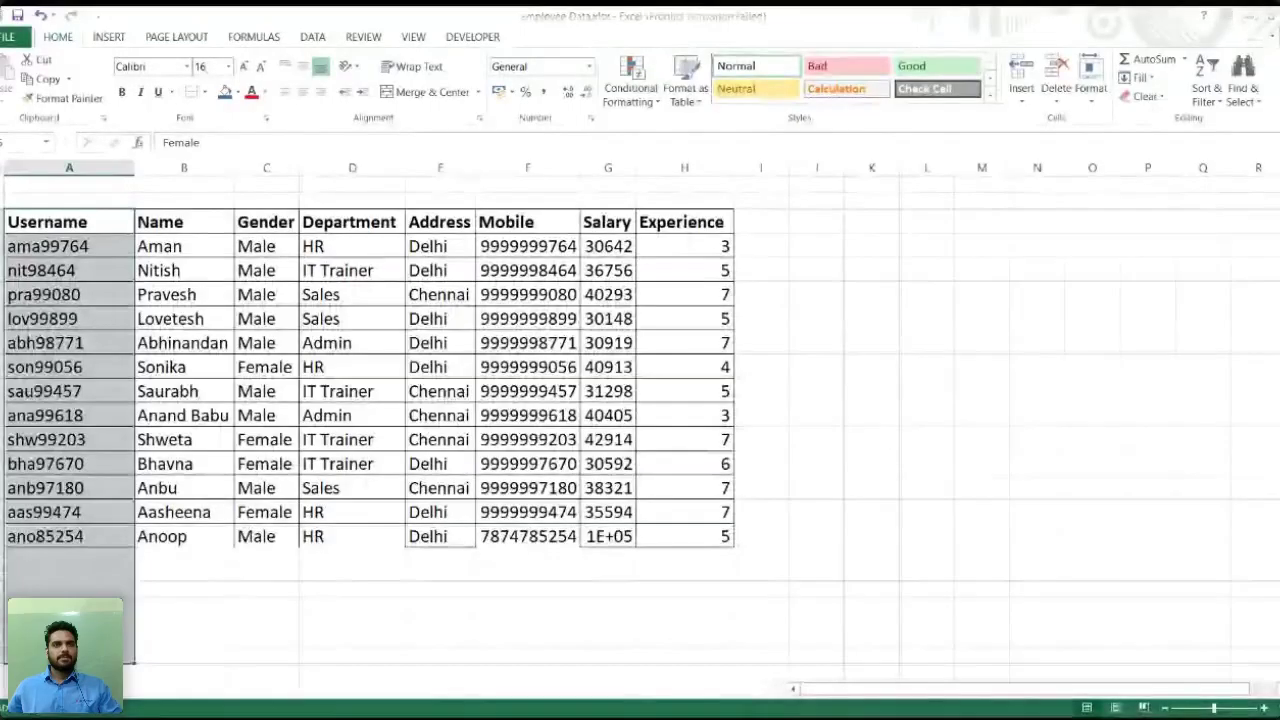
Step: Undo the accidental change to a Mobile value and return to the first username
left_click(481, 318)
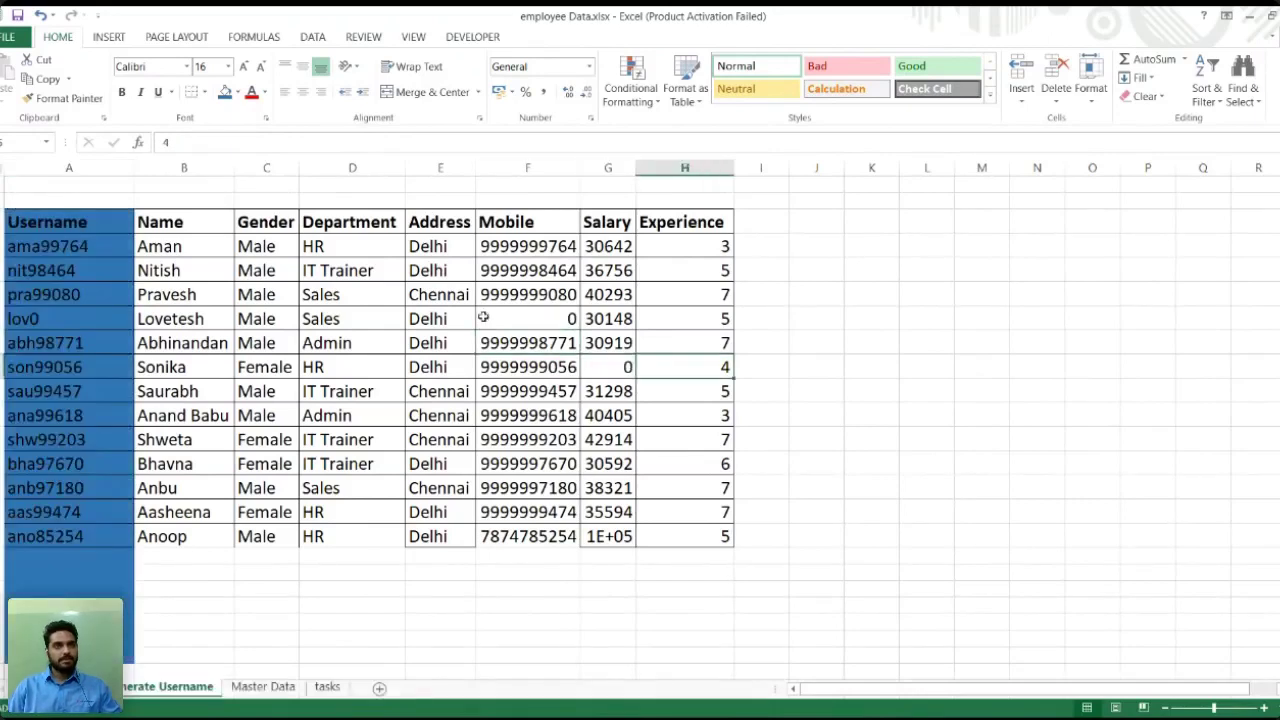
key("ctrl+z")
key("ctrl+z")
key("ctrl+z")
key("ctrl+z")
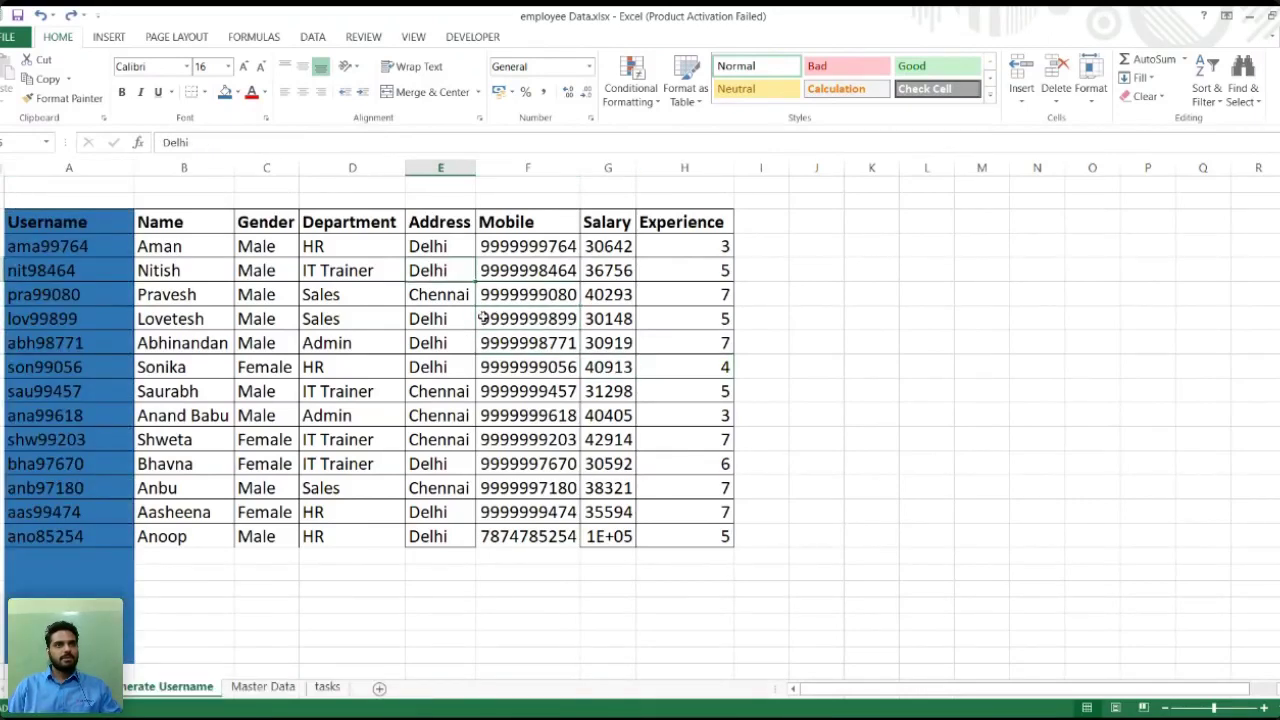
key("Up")
key("Up")
key("Down")
key("Right")
key("Right")
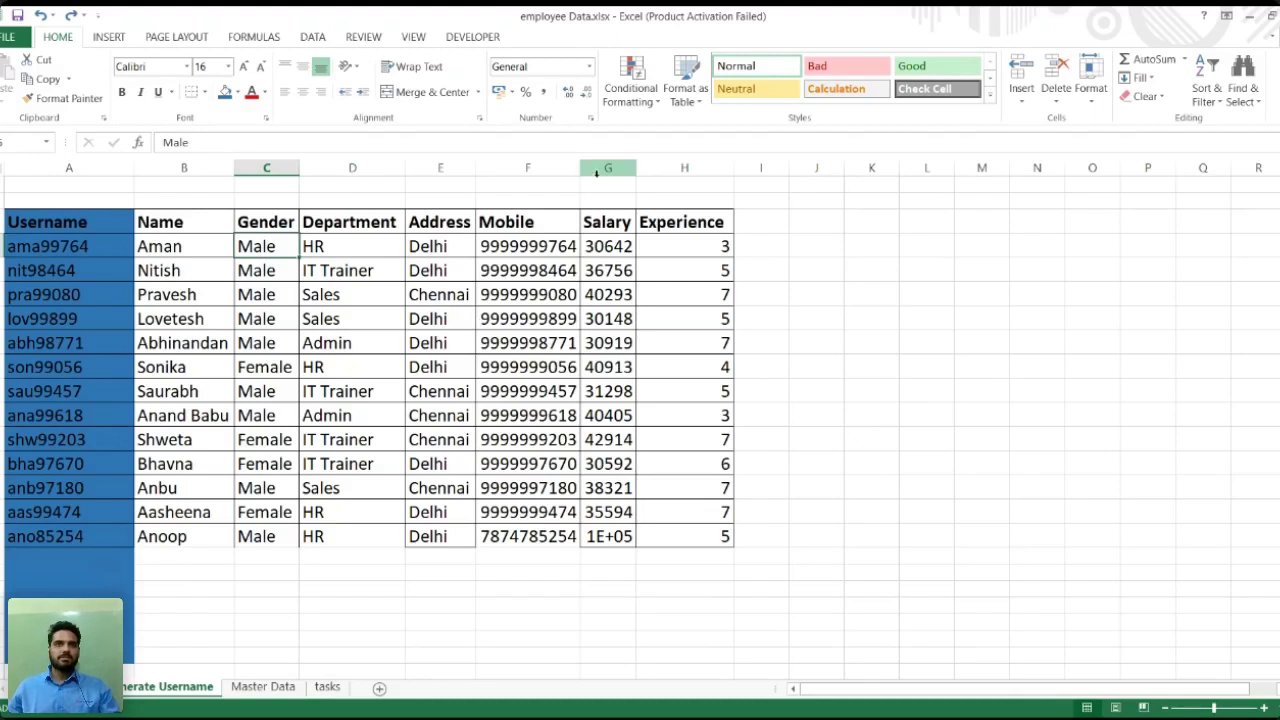
Step: Widen the Salary column and clear the employee rows B3:H16 from the Generate Username table
left_click_drag(634, 168, 778, 168)
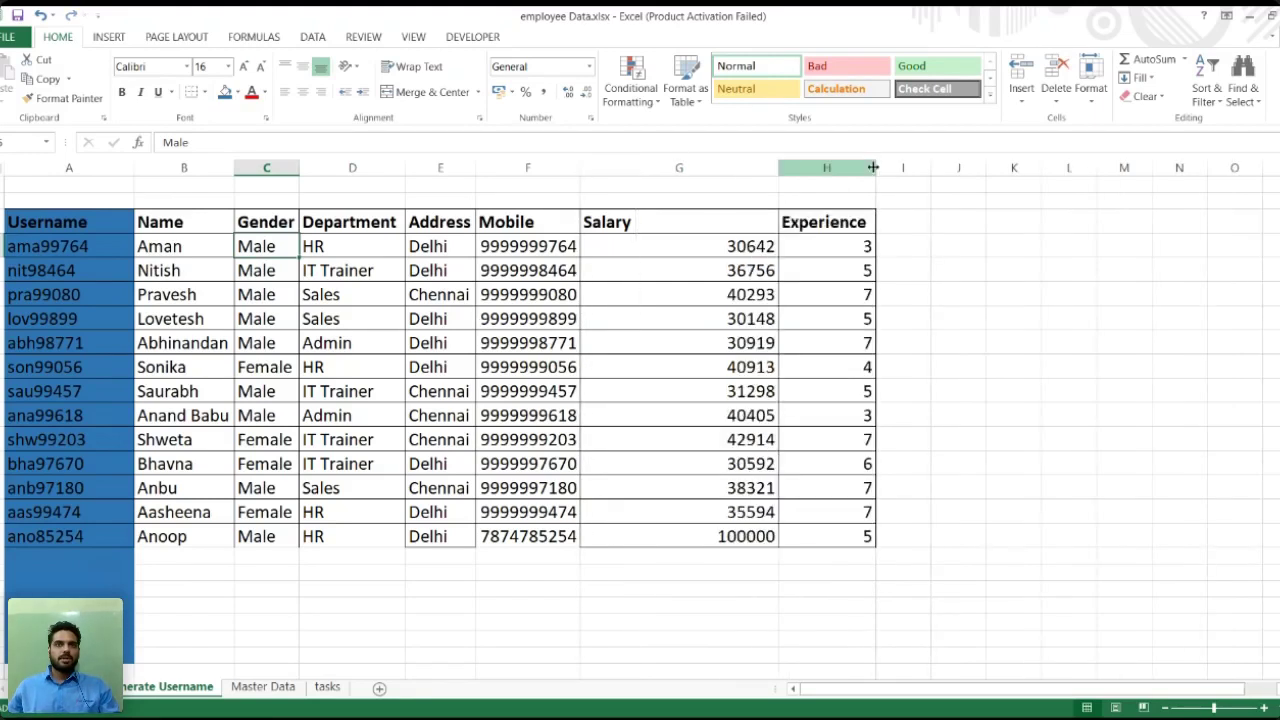
left_click_drag(194, 251, 806, 561)
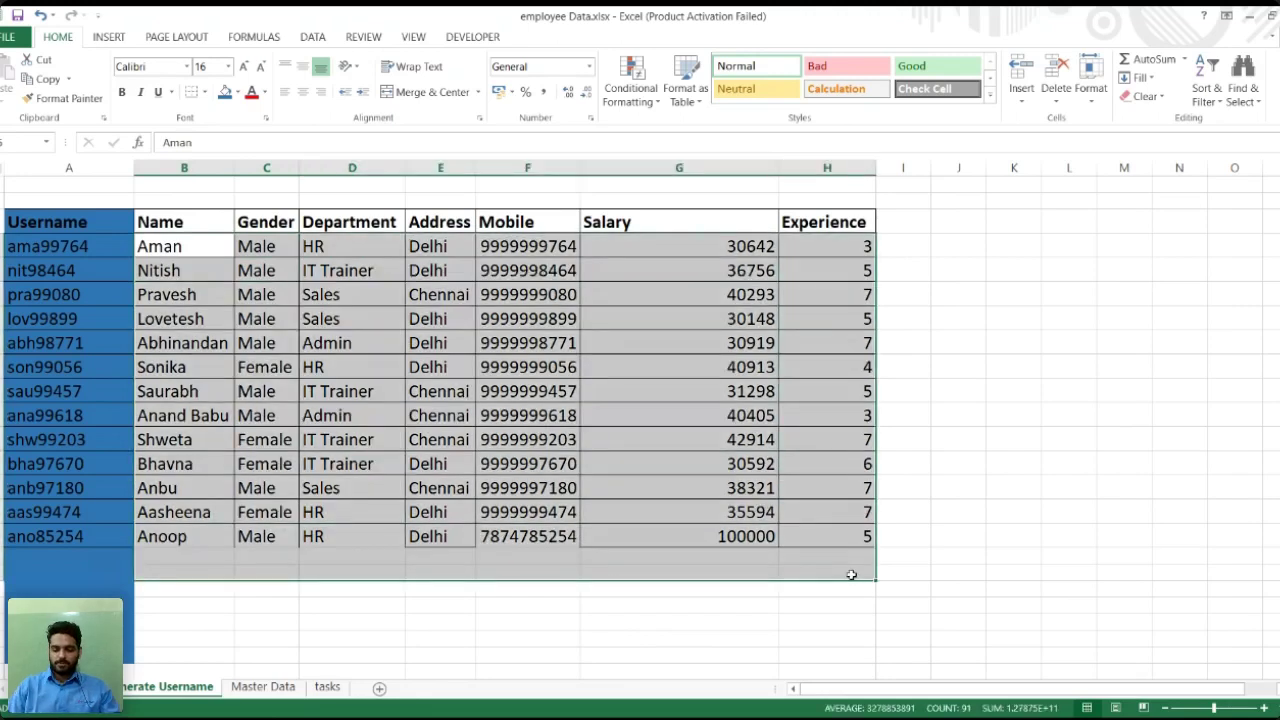
key("Delete")
key("Up")
key("Down")
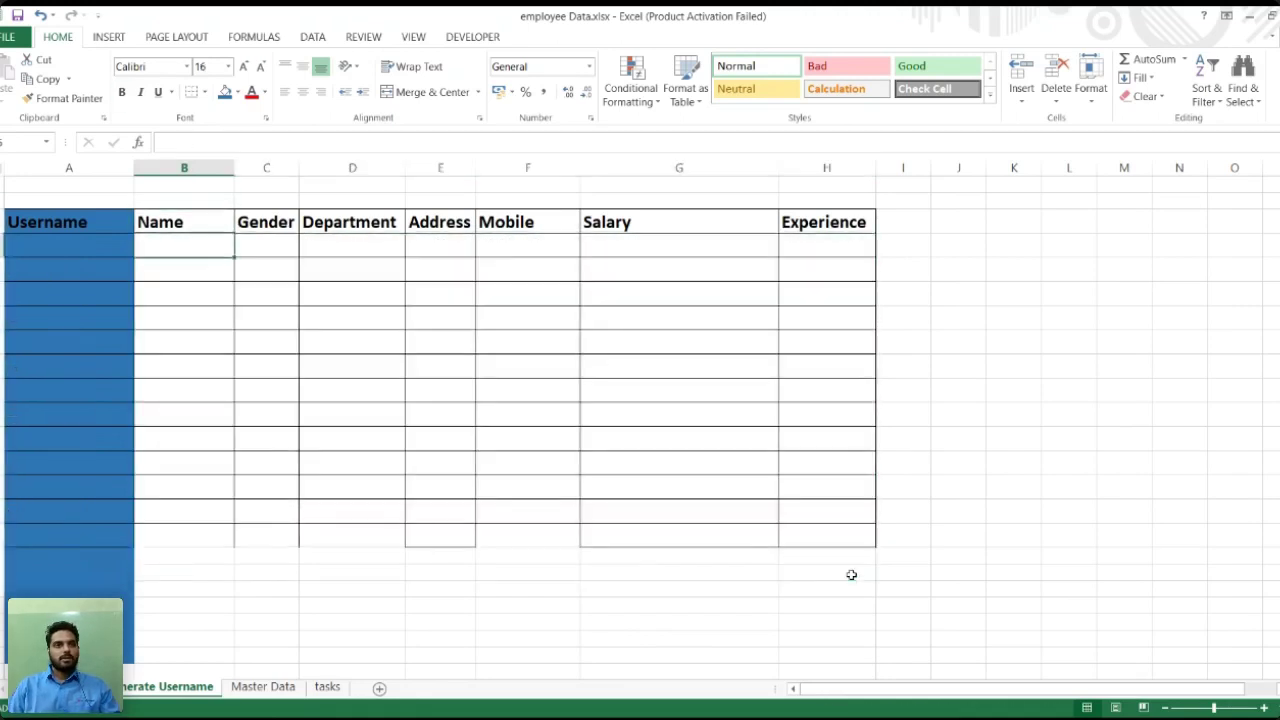
Step: Copy the Master Data employee rows B4:H15, Name through Experience
key("ctrl+Page_Down")
key("Up")
key("ctrl+Up")
key("Down")
key("ctrl+shift+Right")
key("ctrl+shift+Down")
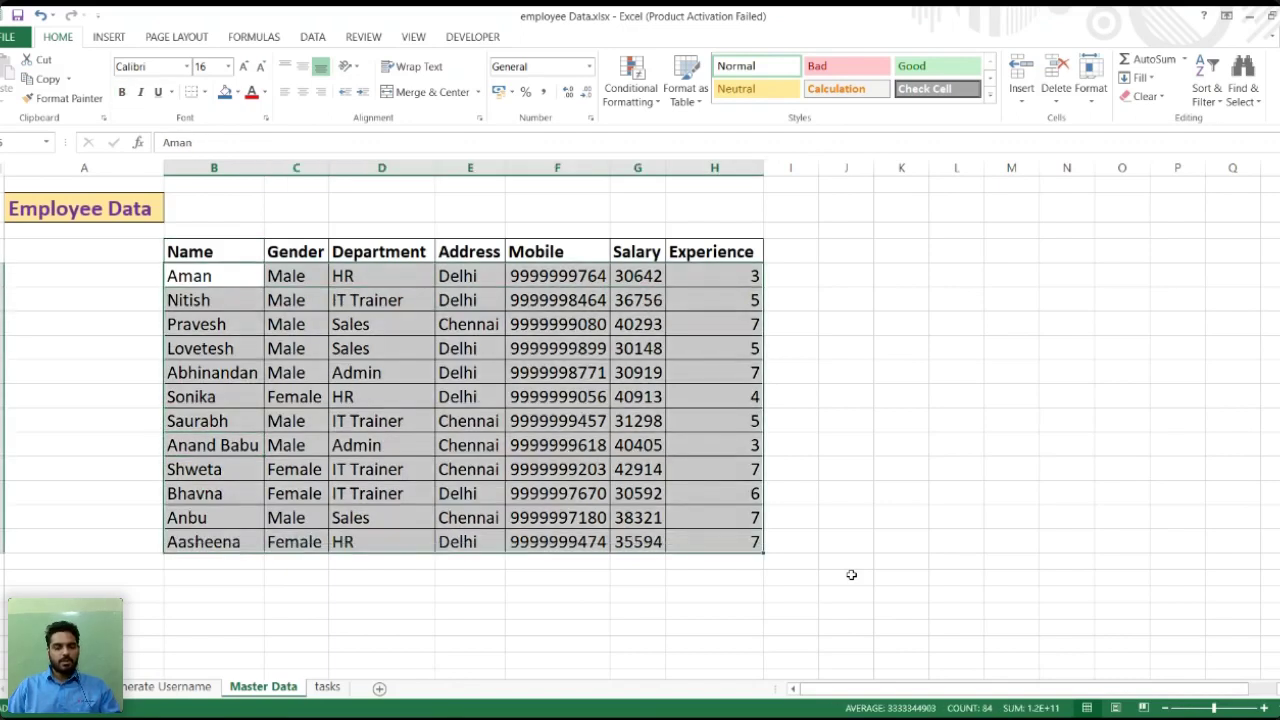
key("ctrl+c")
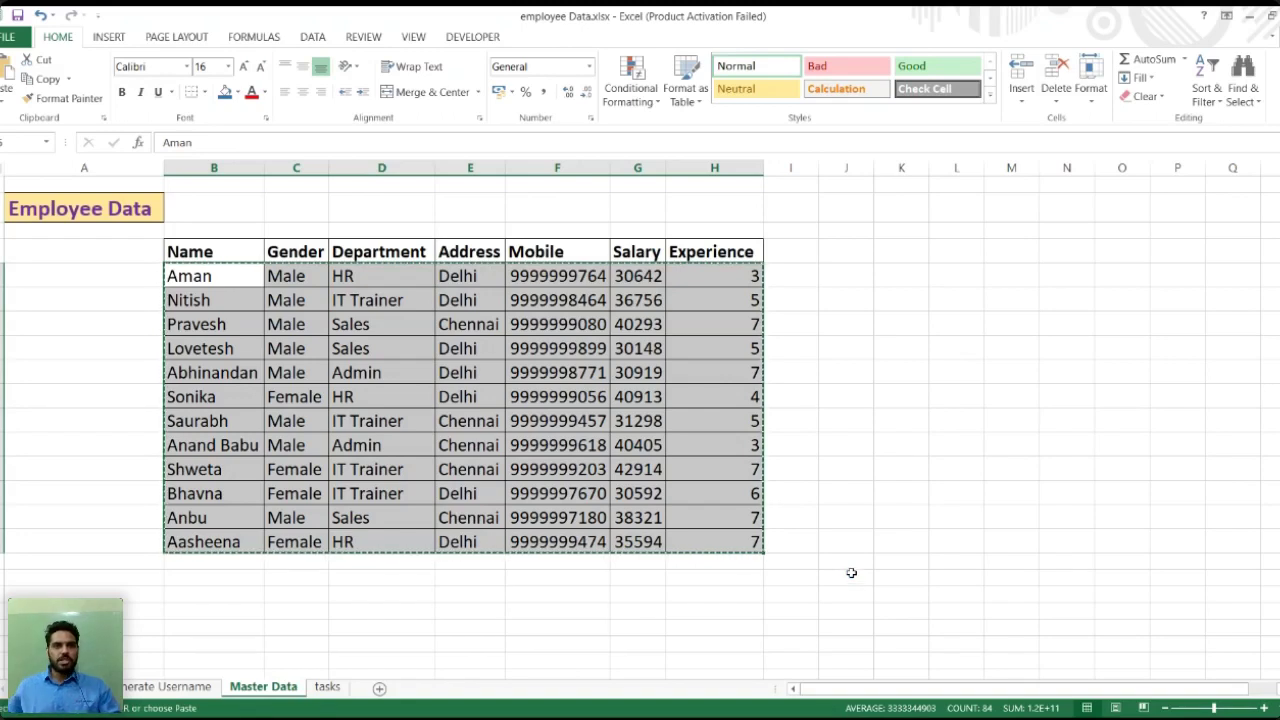
Step: Back on Generate Username, select the first empty Name cell as the paste target
left_click(195, 690)
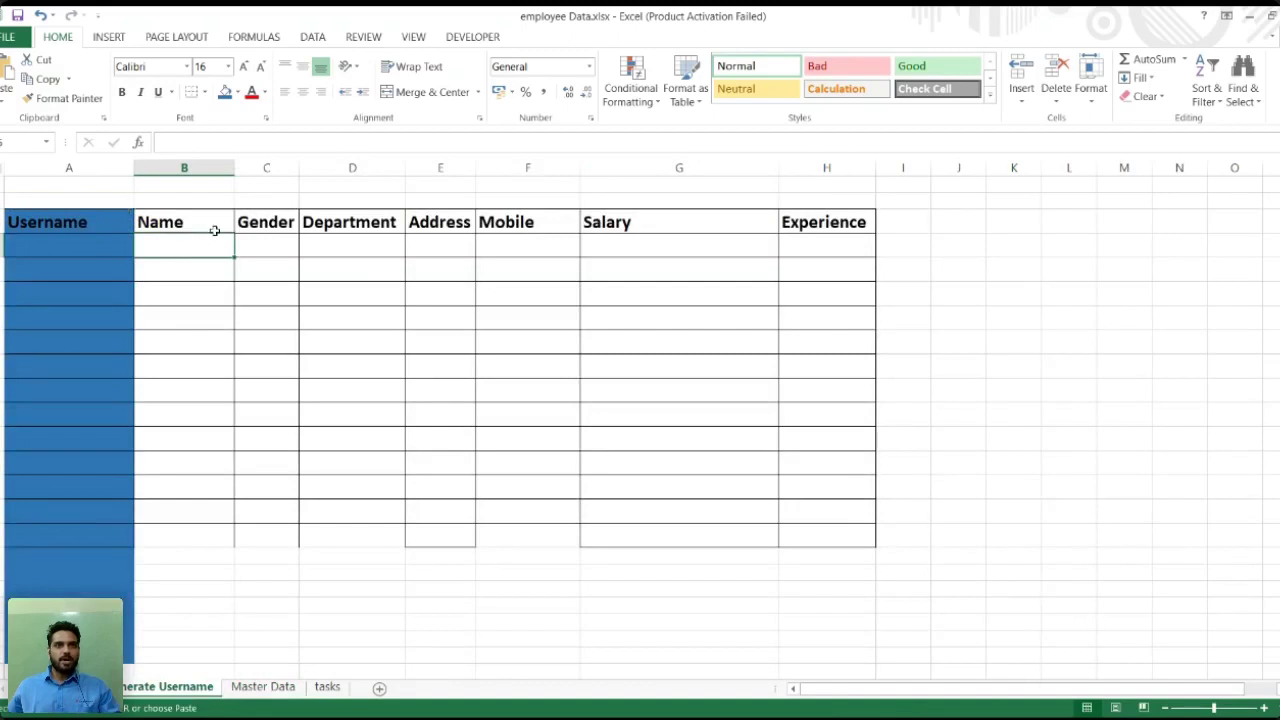
left_click_drag(191, 249, 831, 534)
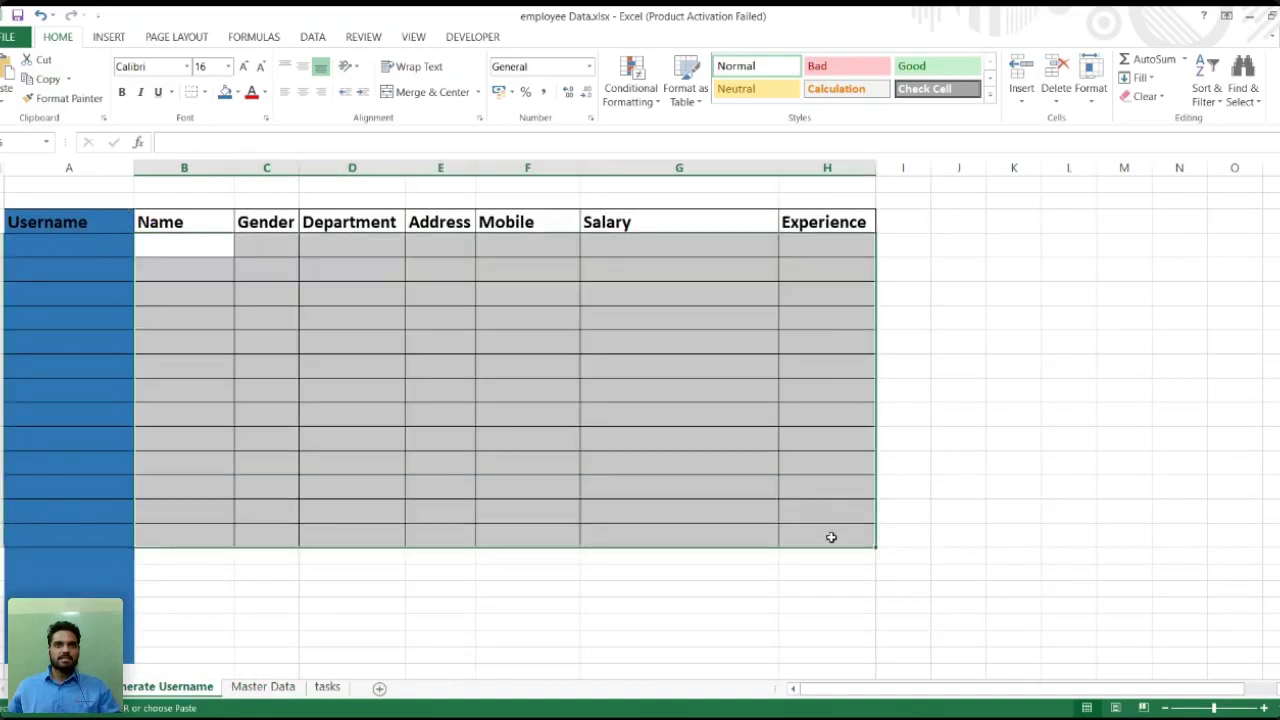
left_click(169, 251)
left_click(331, 325)
left_click(246, 346)
left_click(192, 340)
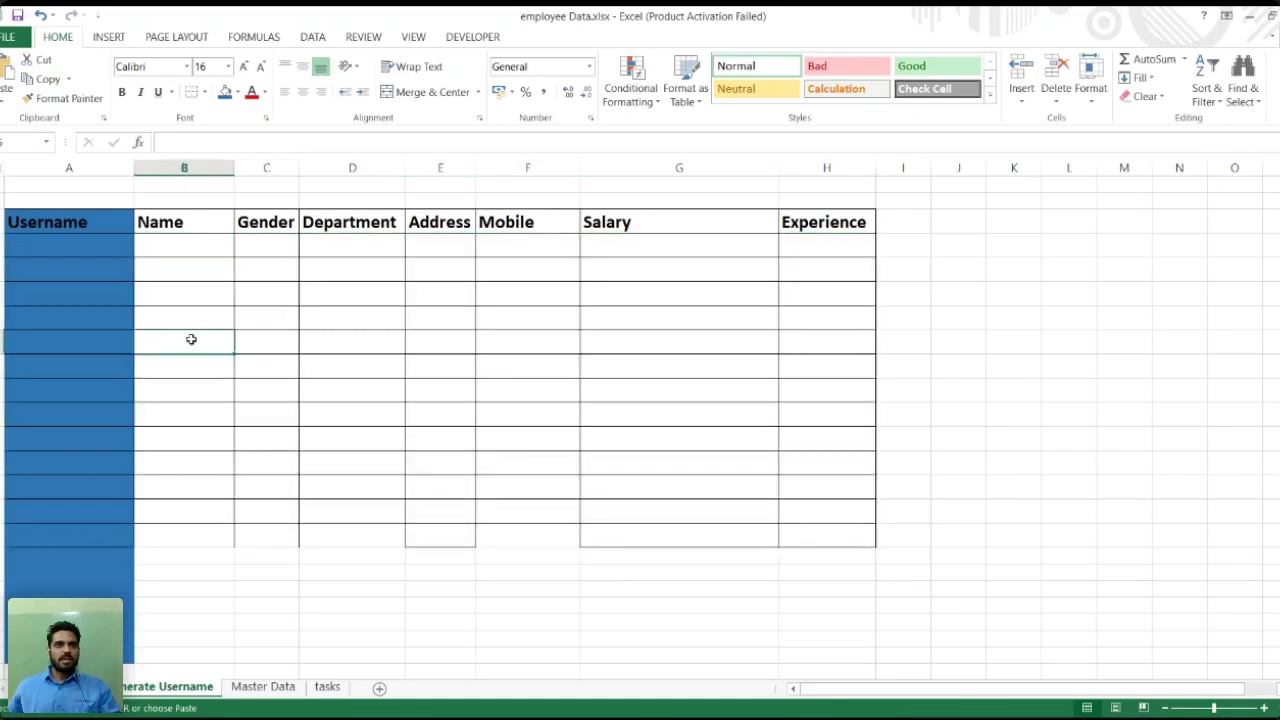
left_click(186, 278)
left_click(198, 251)
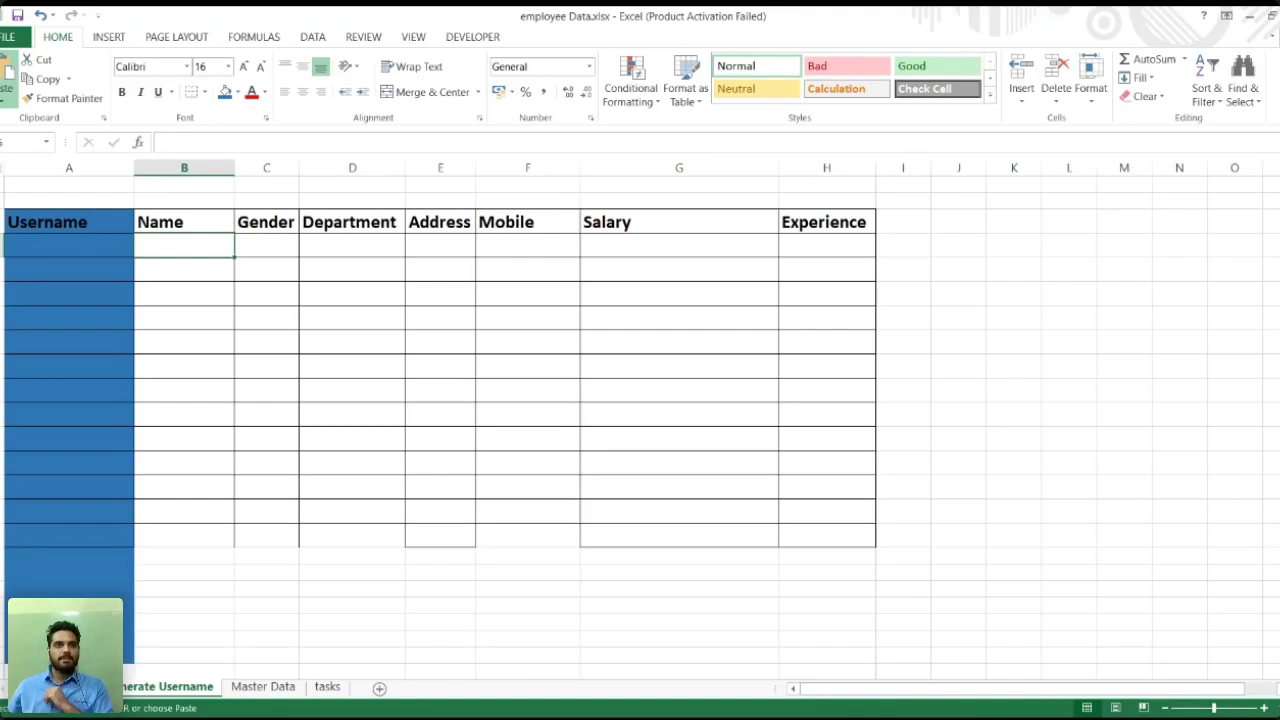
Step: Paste the twelve copied Master Data employee rows into the Generate Username table
key("ctrl+v")
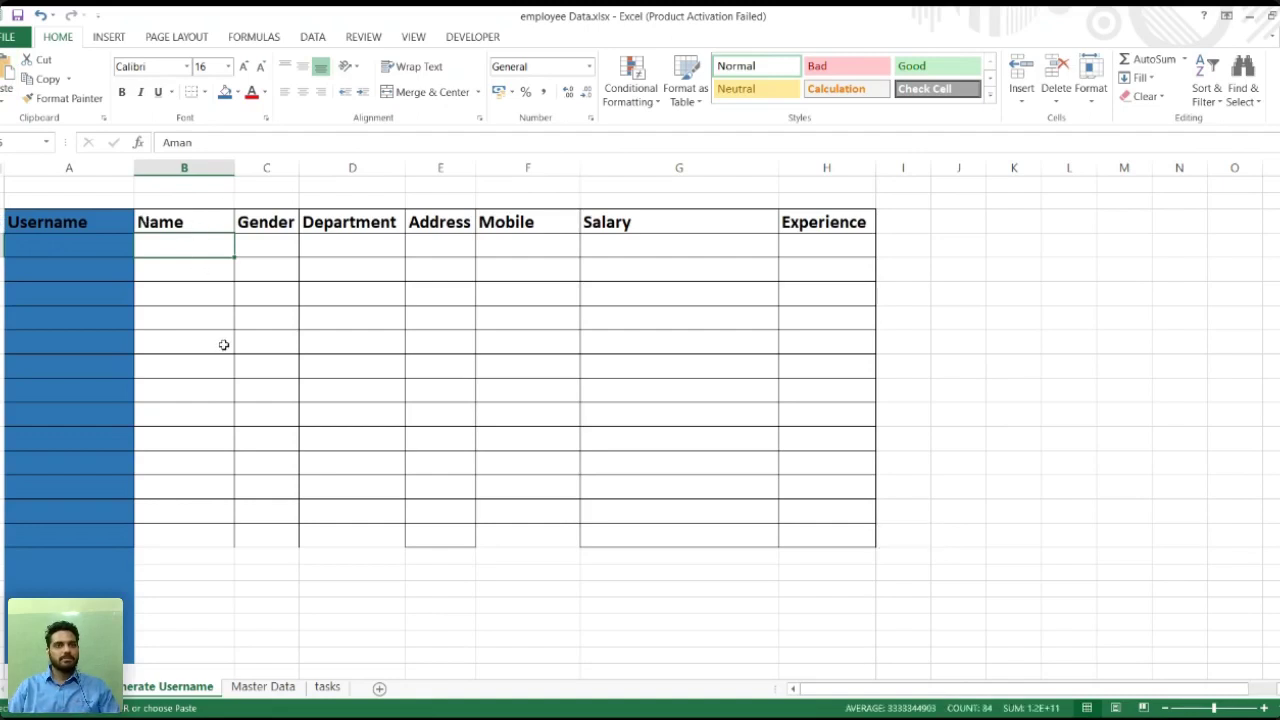
type("check max, min,")
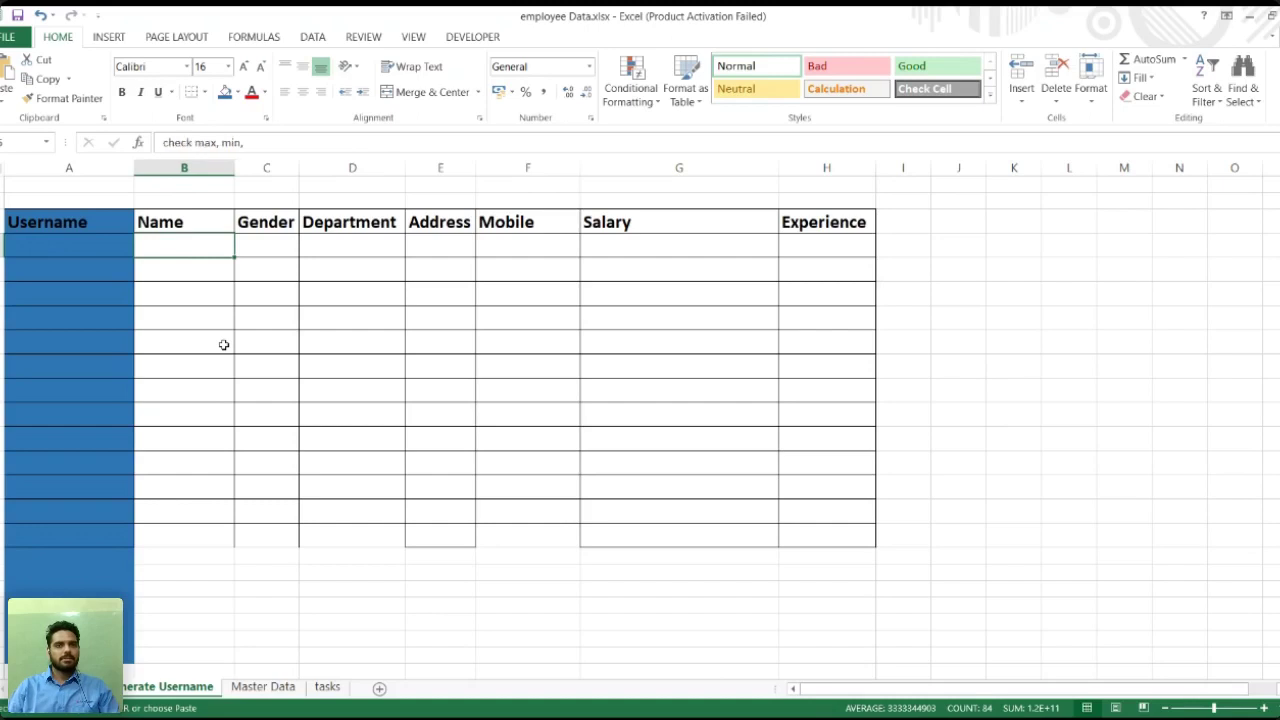
key("Escape")
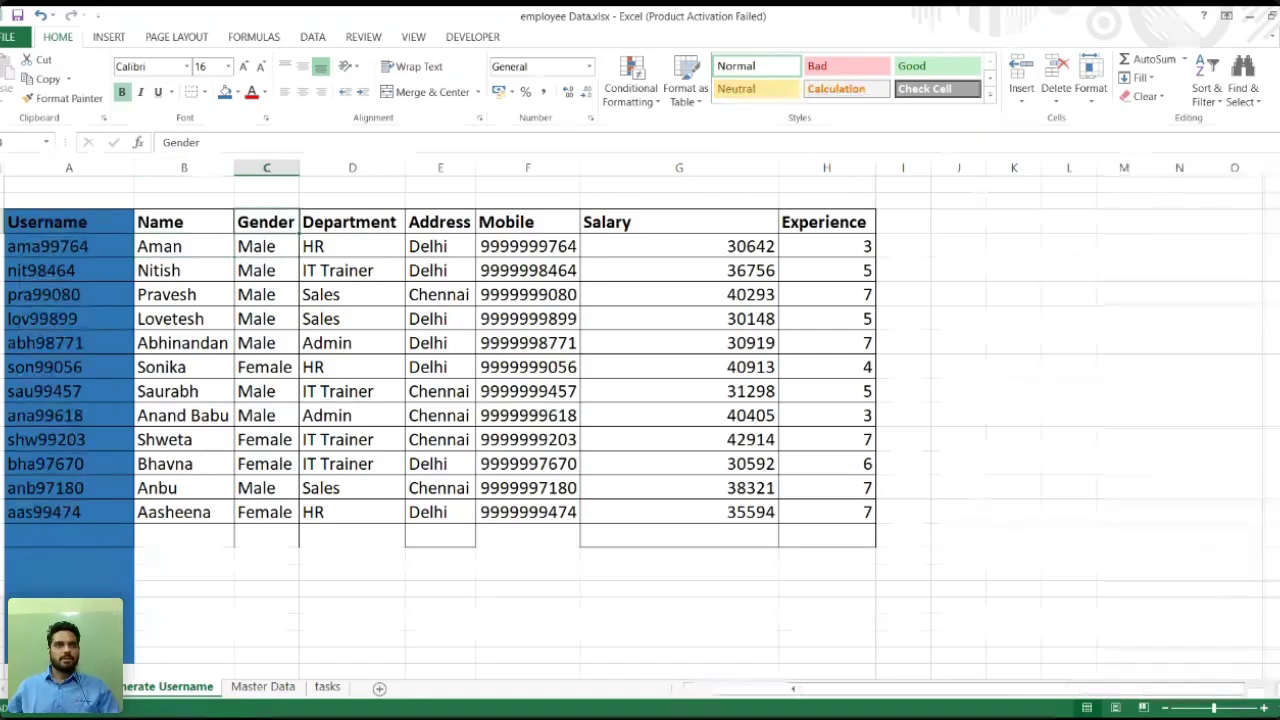
left_click(460, 343)
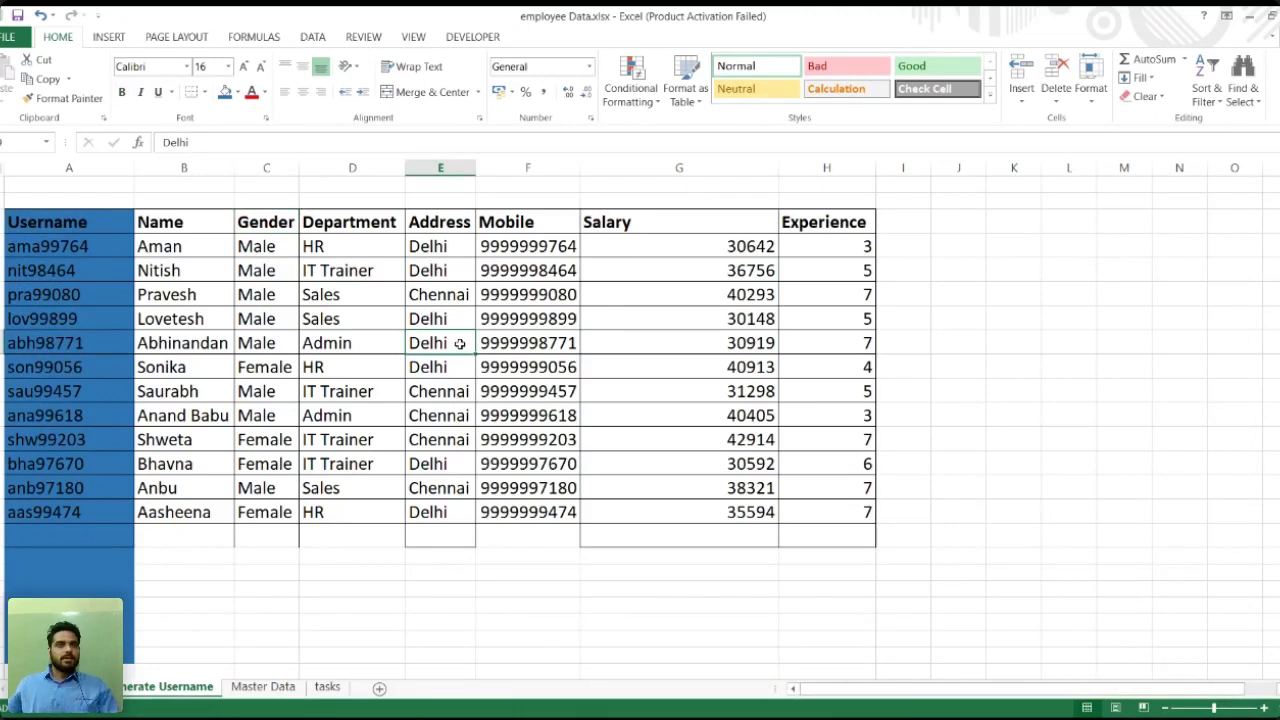
left_click(214, 251)
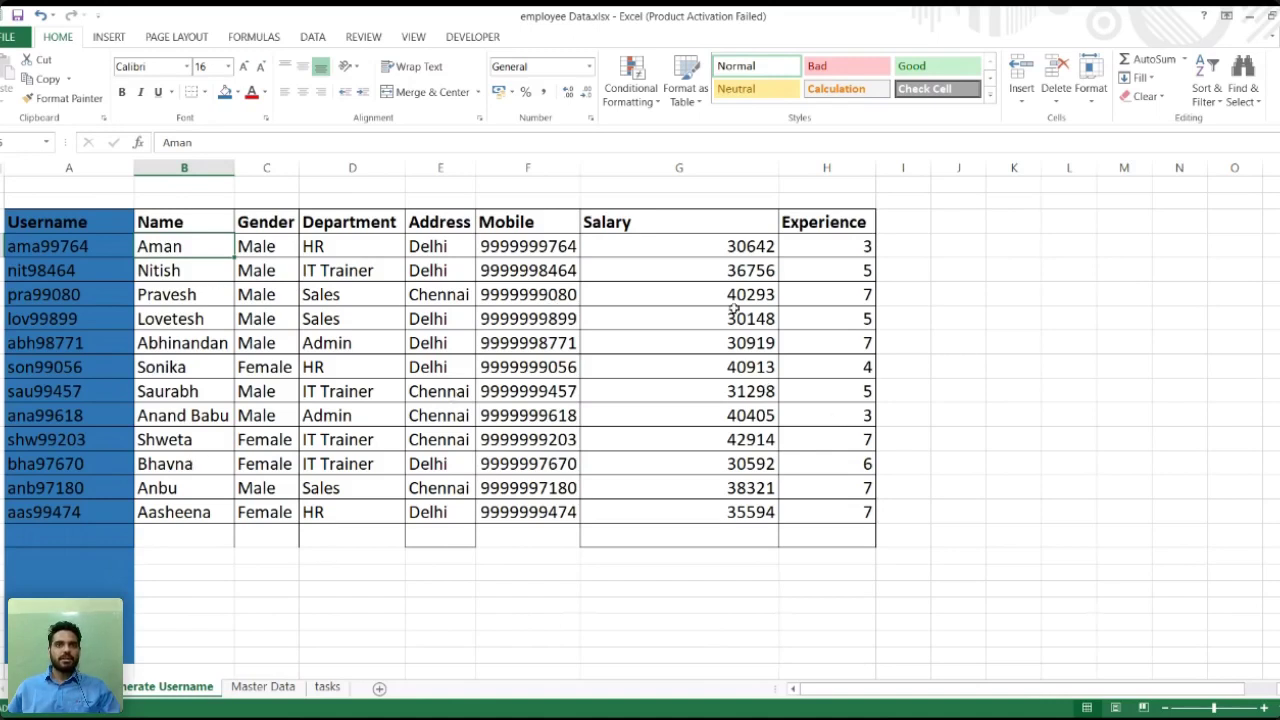
Step: Type 'shift + F9' in K5 and 'refresh' in L5 beside the employee table
left_click(922, 256)
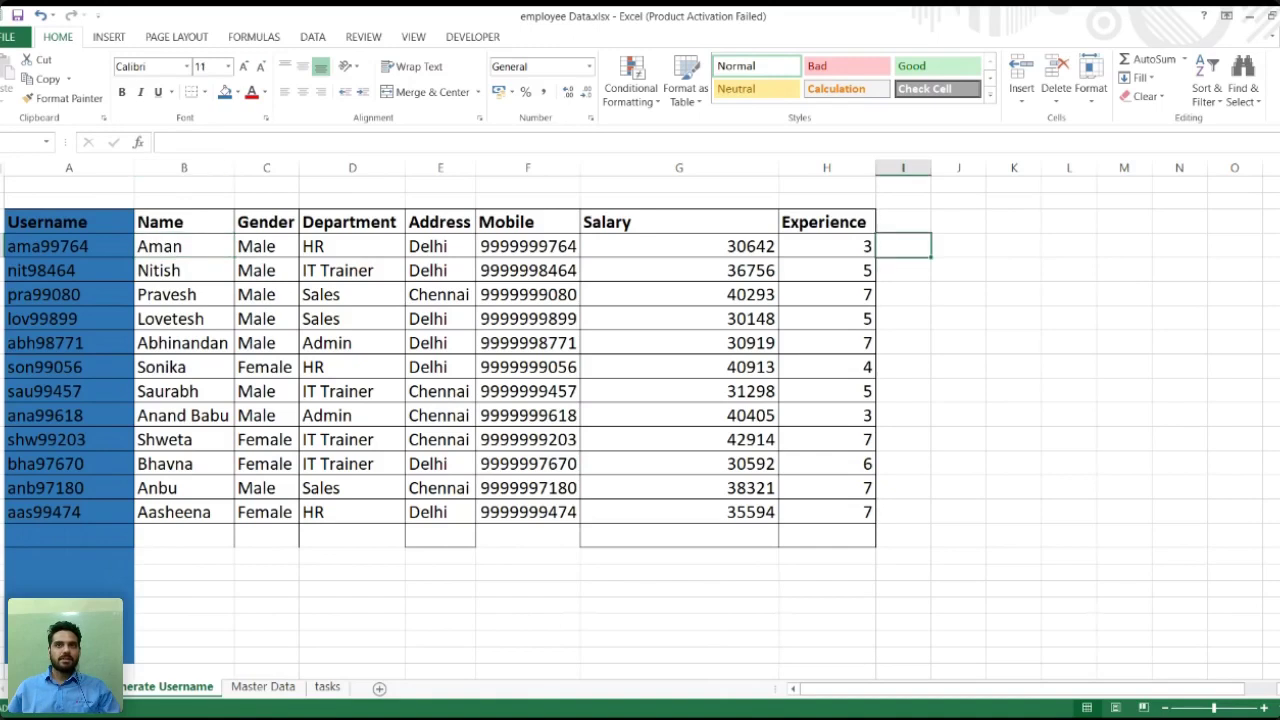
left_click(784, 371)
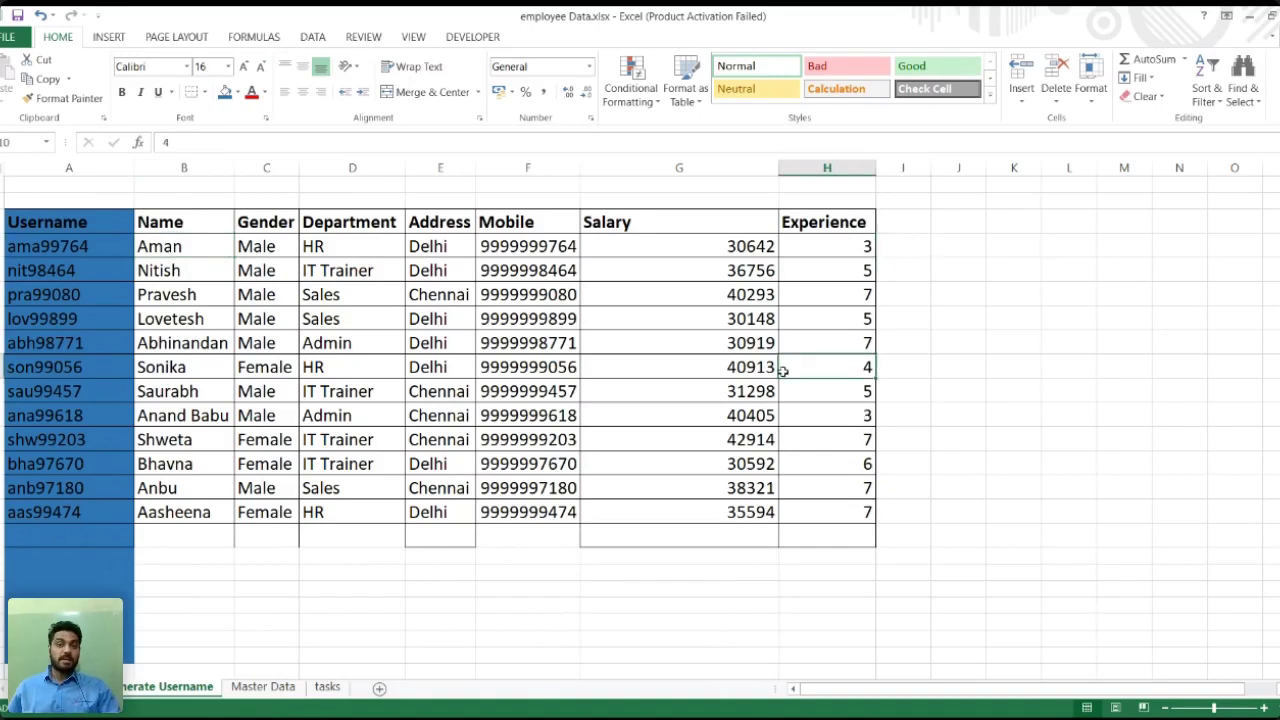
left_click(987, 326)
type("shift")
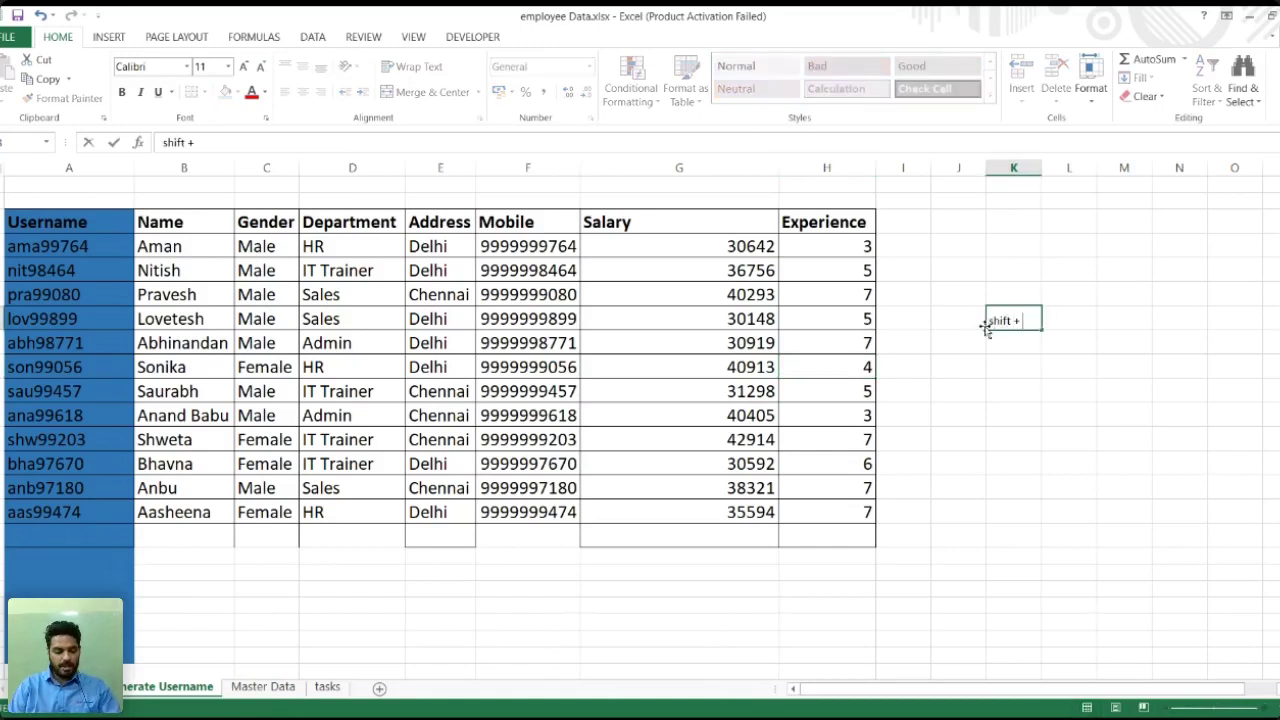
type(" + F9")
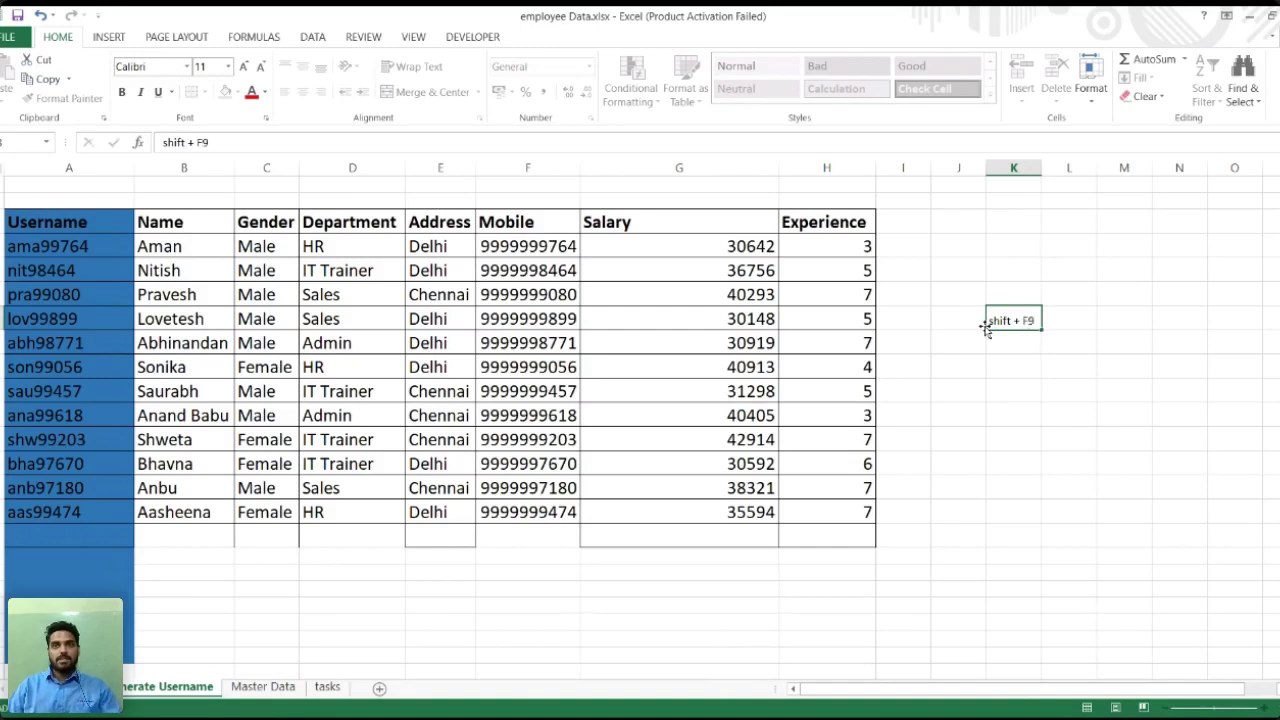
key("Tab")
type("refresh")
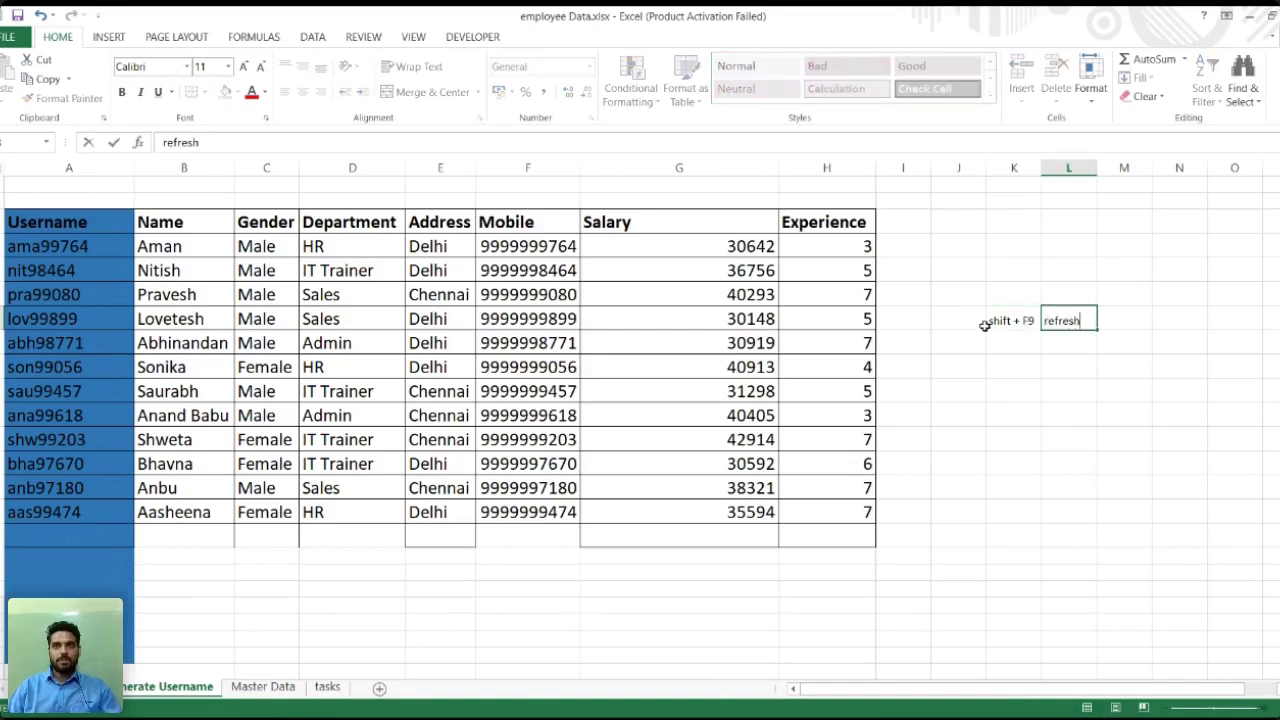
key("Return")
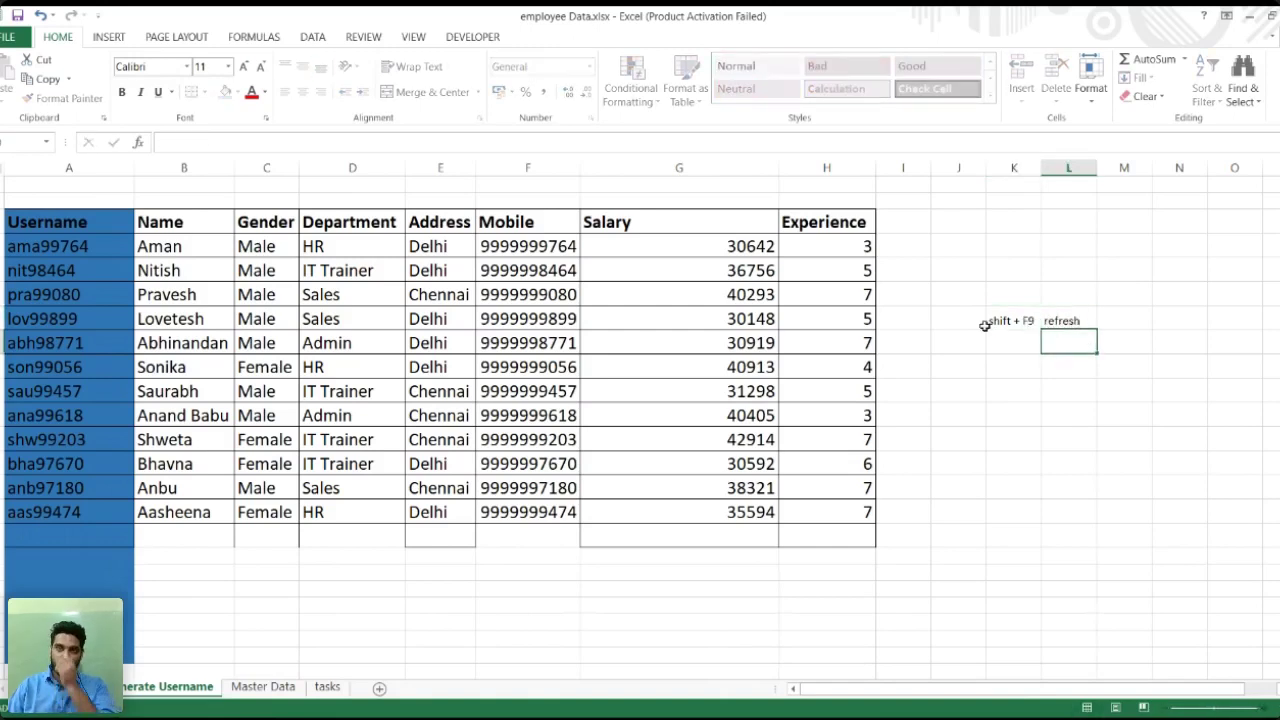
key("Up")
key("Left")
key("Left")
key("Left")
key("Left")
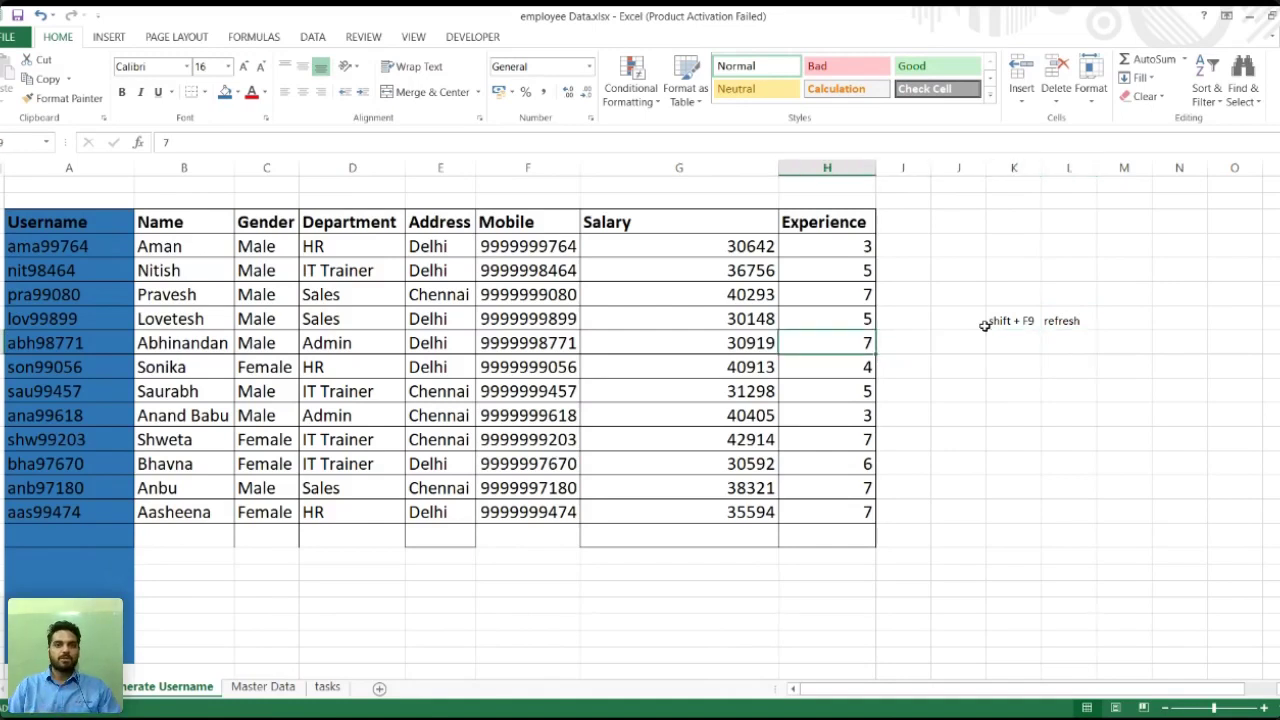
Step: Select and copy the first five employee rows, Aman through Abhinandan
key("Up")
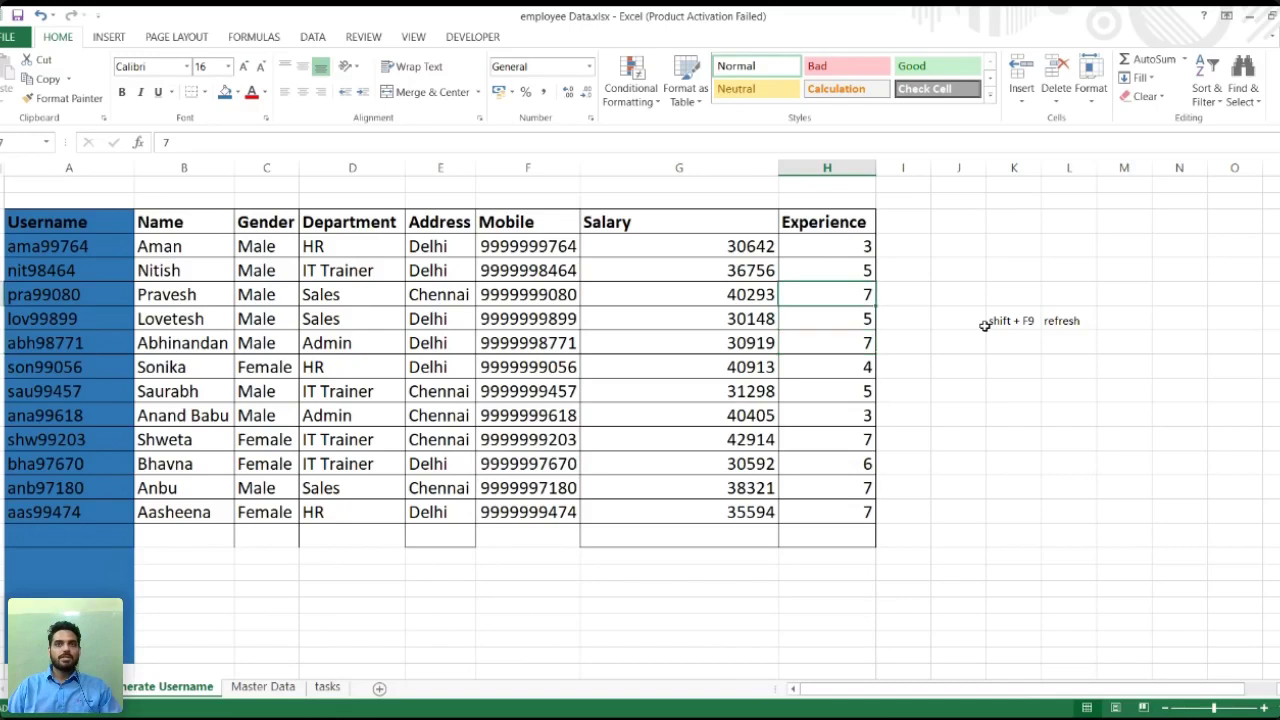
key("Right")
key("Right")
key("Right")
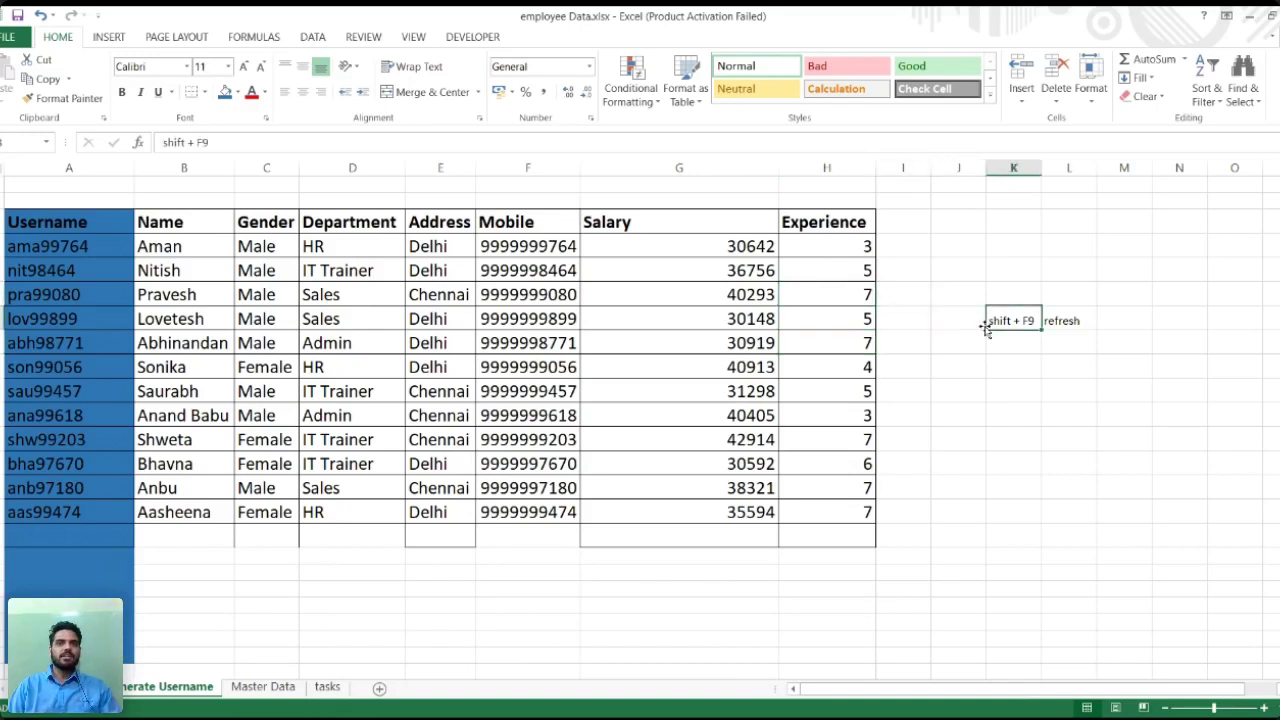
key("Left")
key("Left")
key("Left")
key("Left")
key("Left")
key("Left")
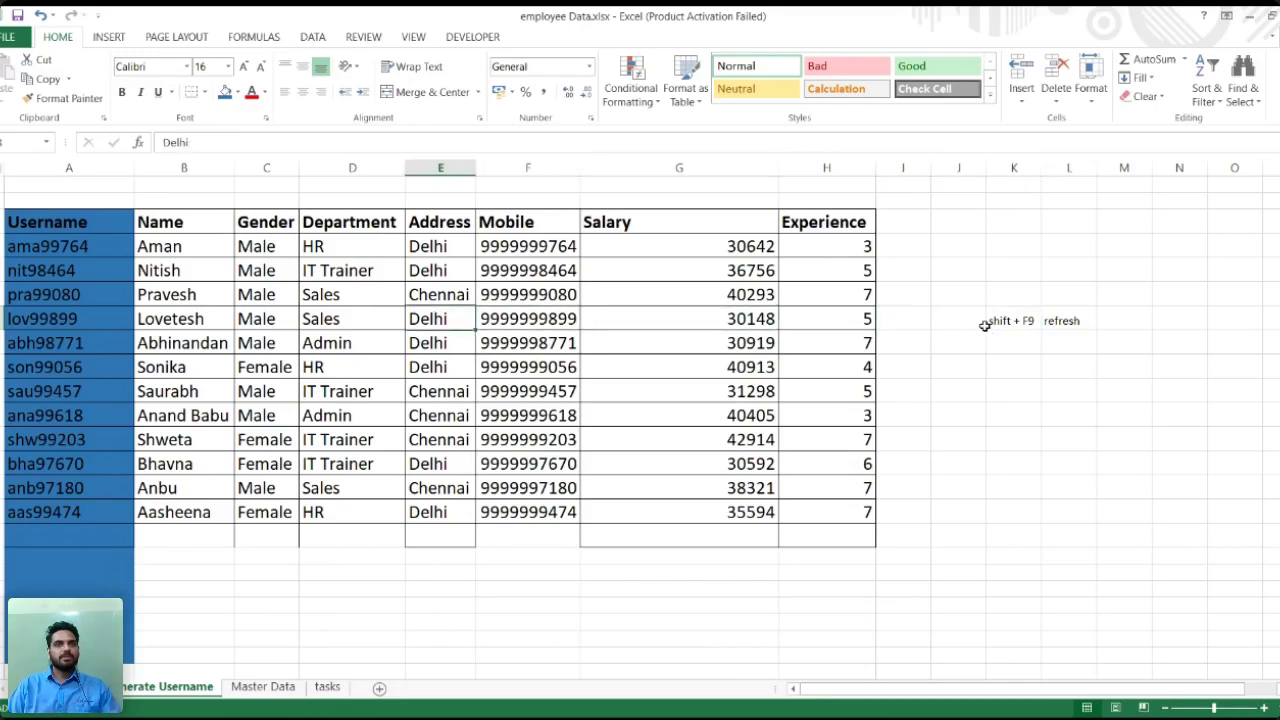
key("Left")
key("Left")
key("Left")
key("Up")
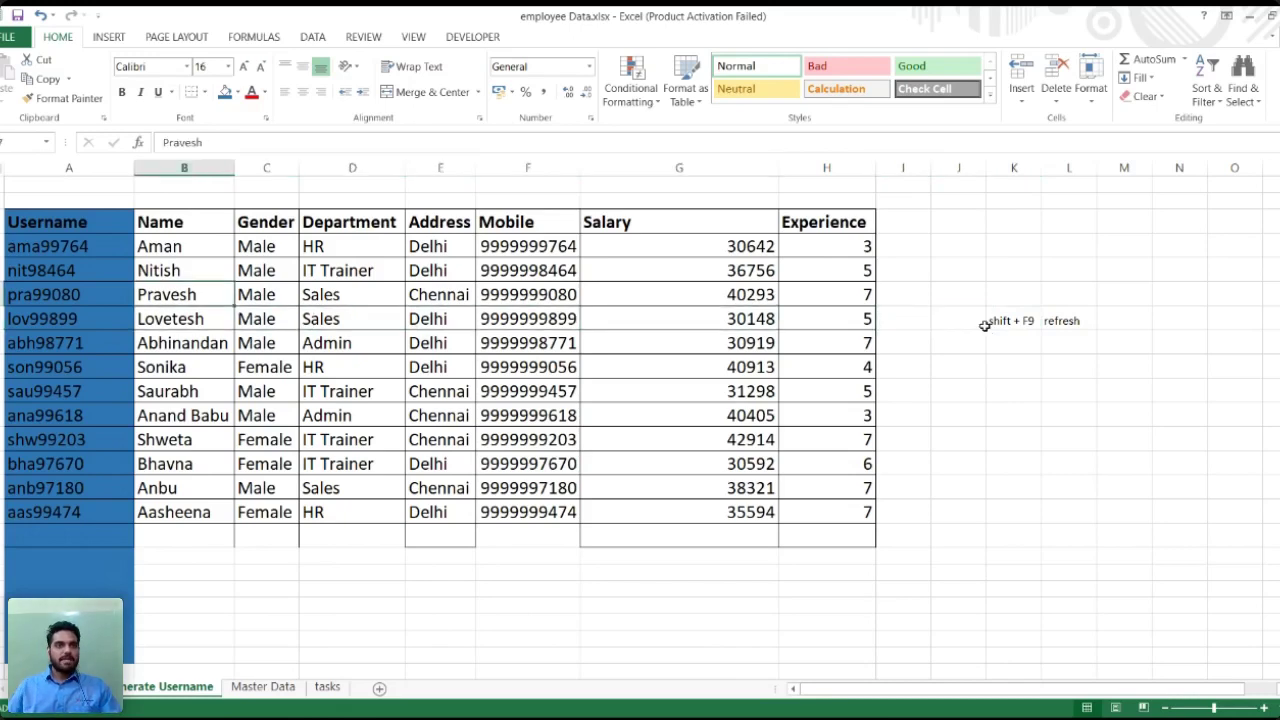
key("Up")
key("Up")
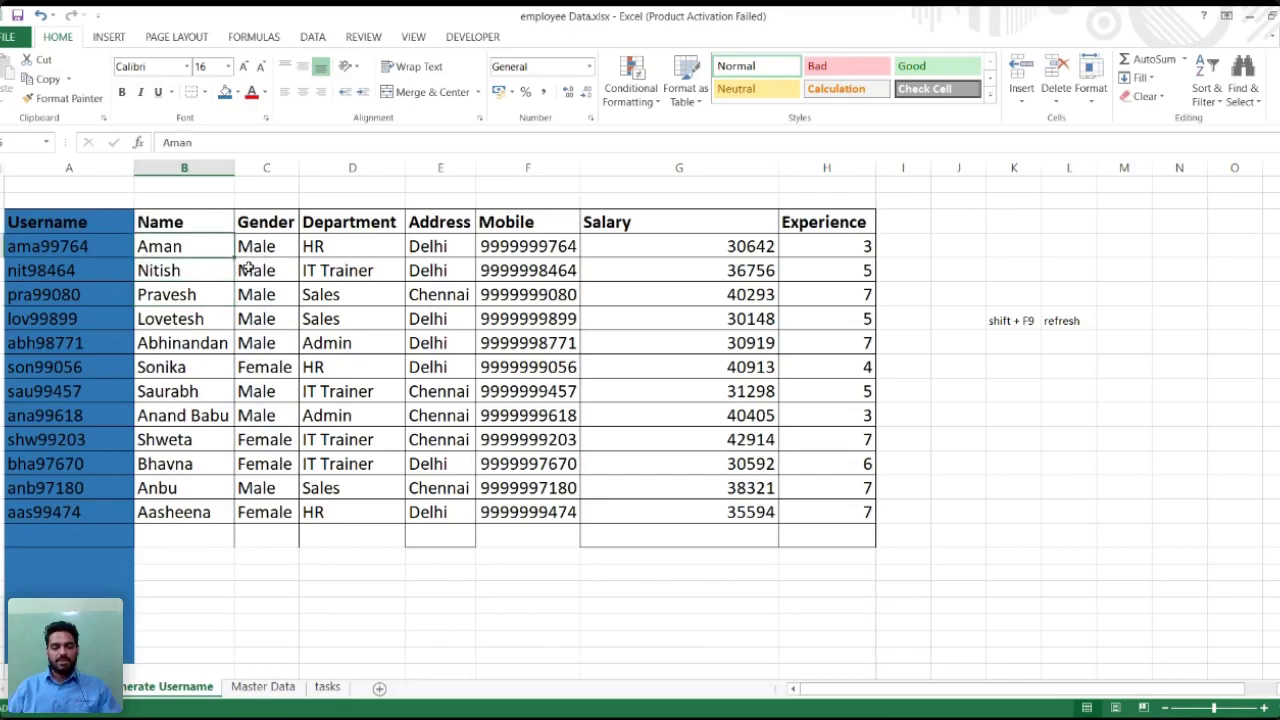
key("ctrl+shift+Right")
key("shift+Down")
key("shift+Down")
key("shift+Down")
key("shift+Down")
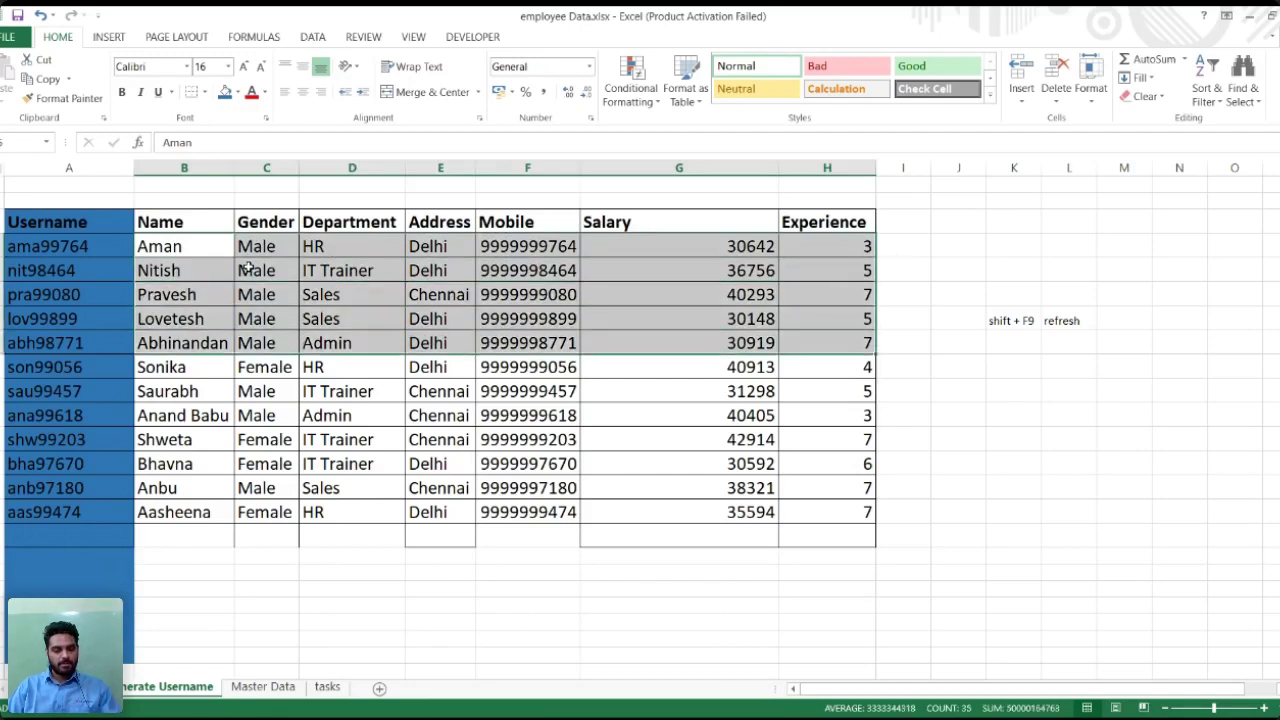
key("ctrl+c")
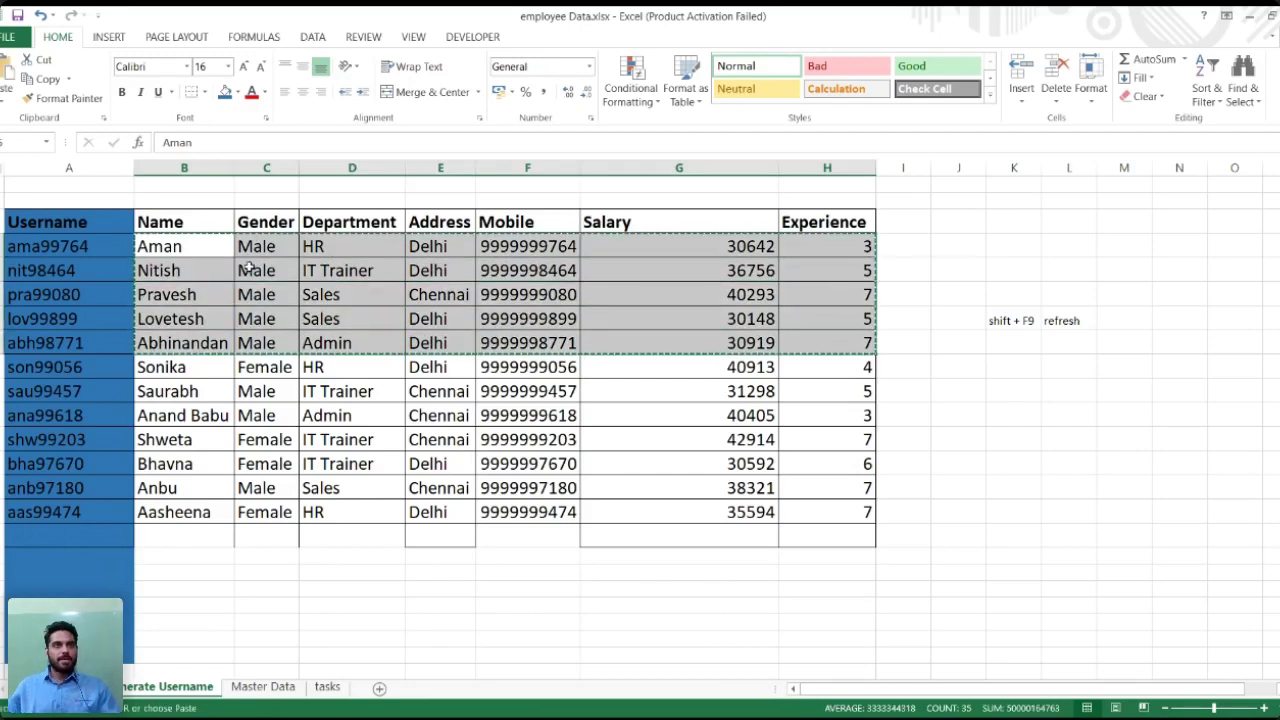
key("shift+BackSpace")
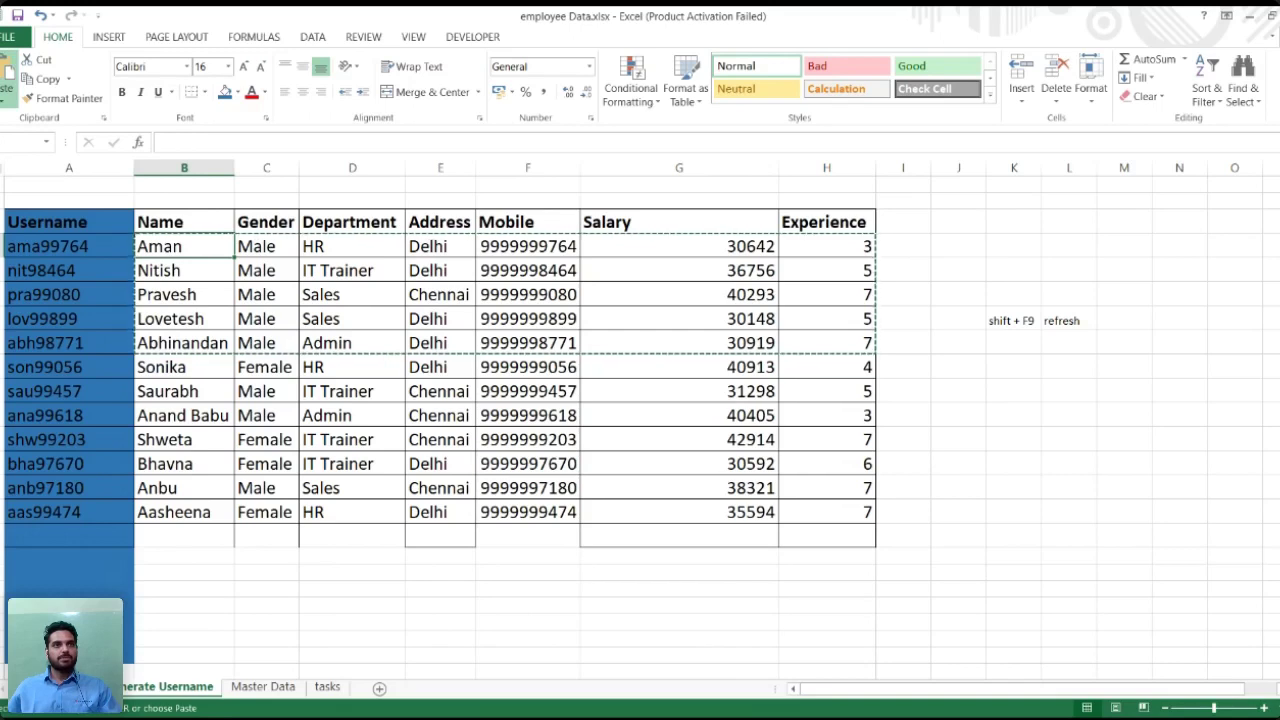
Step: Paste the copied rows and dismiss the leftover copy marquee and paste tag
left_click(8, 80)
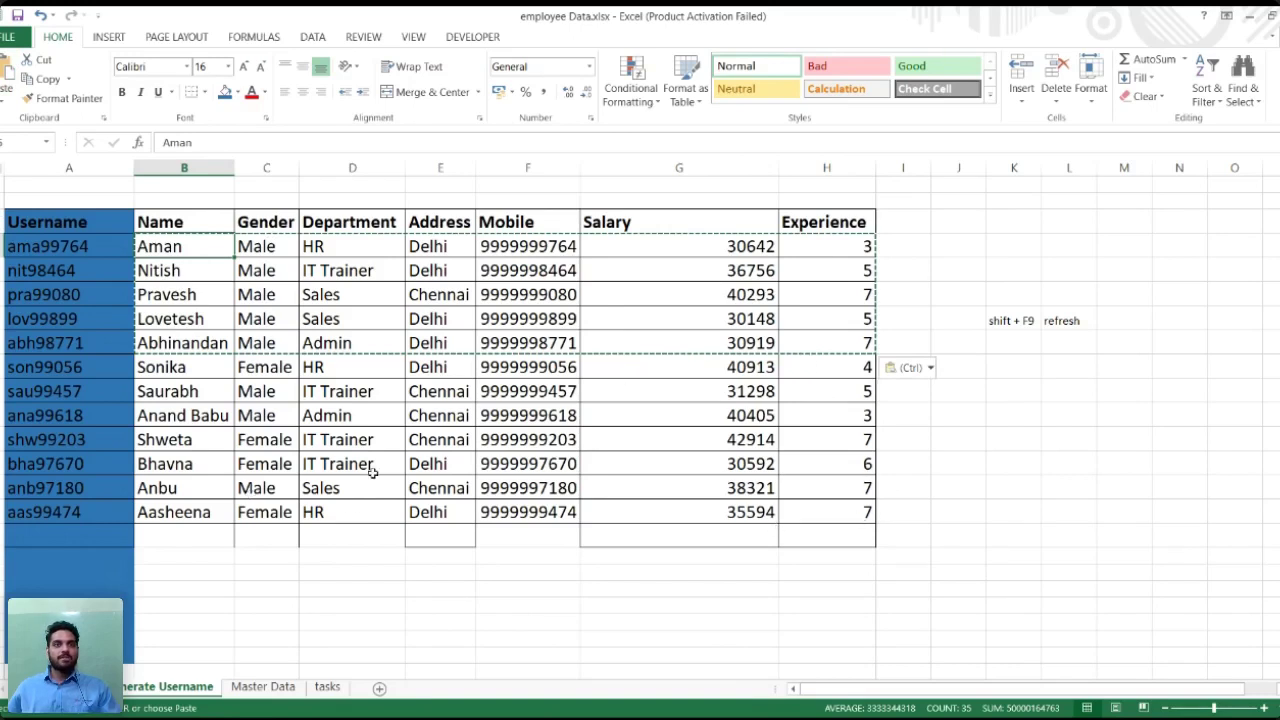
left_click(887, 444)
left_click(922, 326)
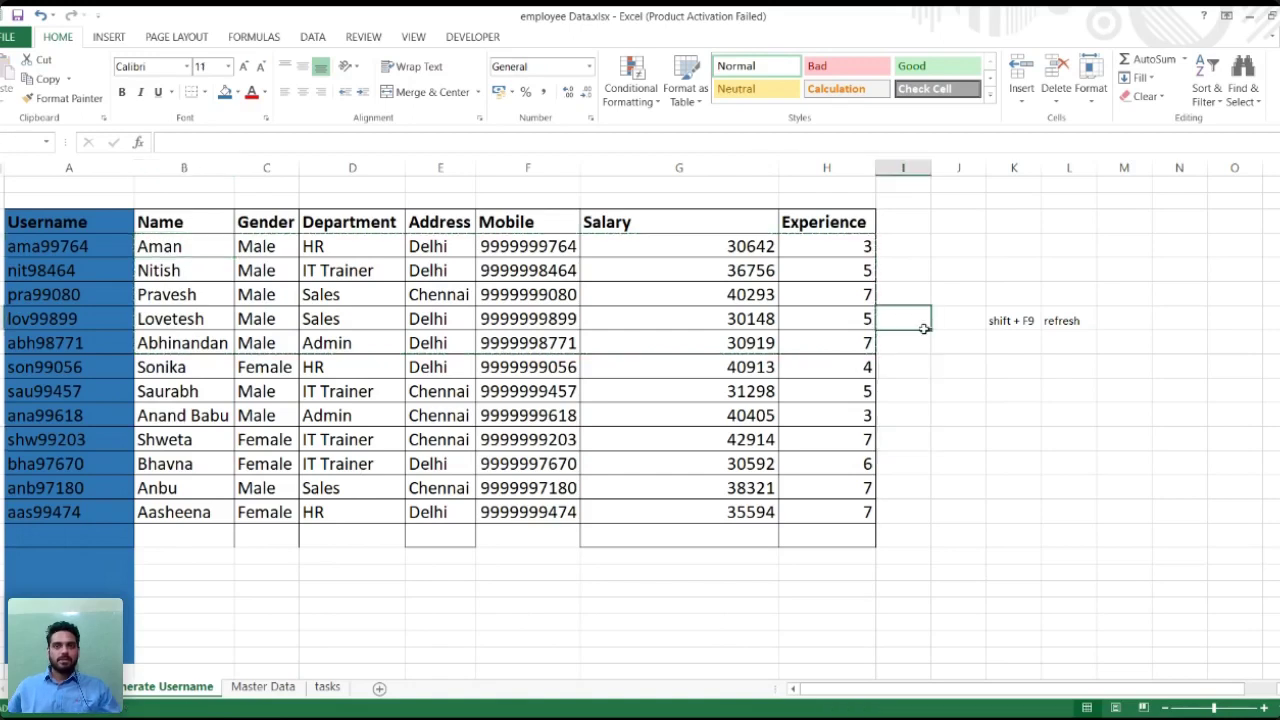
key("ctrl+Page_Down")
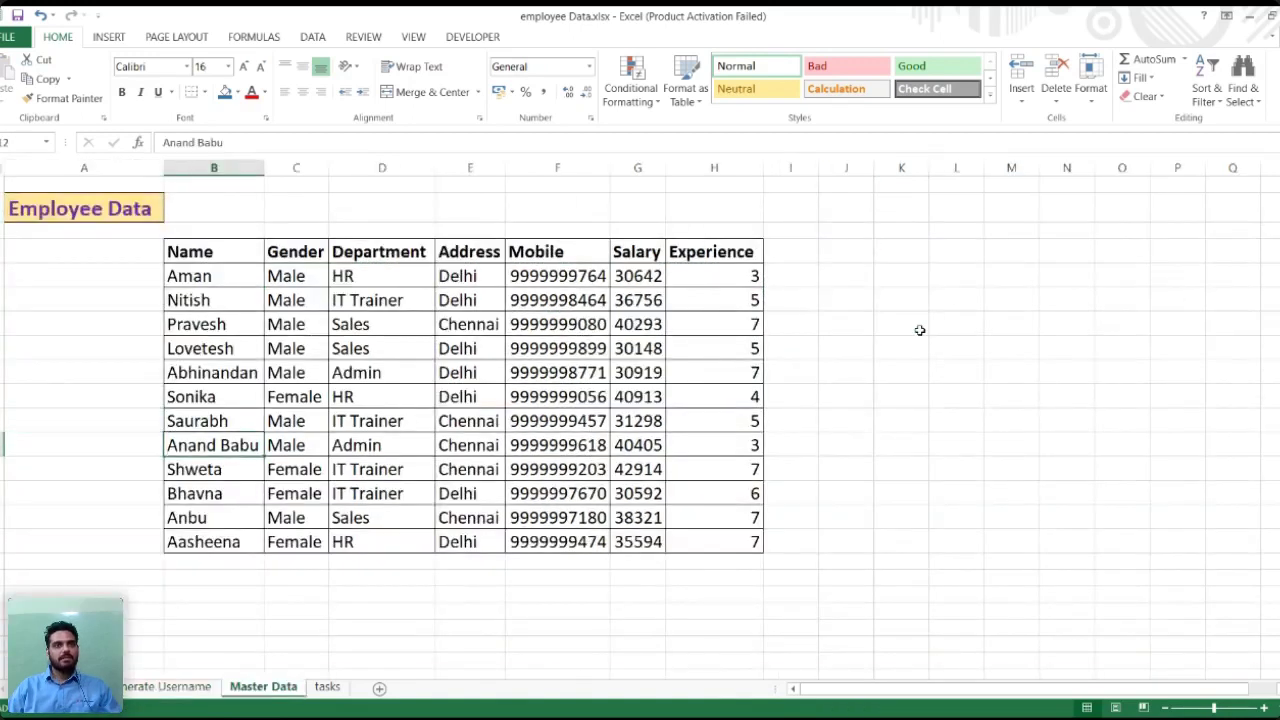
key("ctrl+shift+Right")
key("ctrl+shift+Down")
key("ctrl+c")
key("Down")
key("Down")
key("Down")
key("Down")
key("Down")
key("Down")
key("Down")
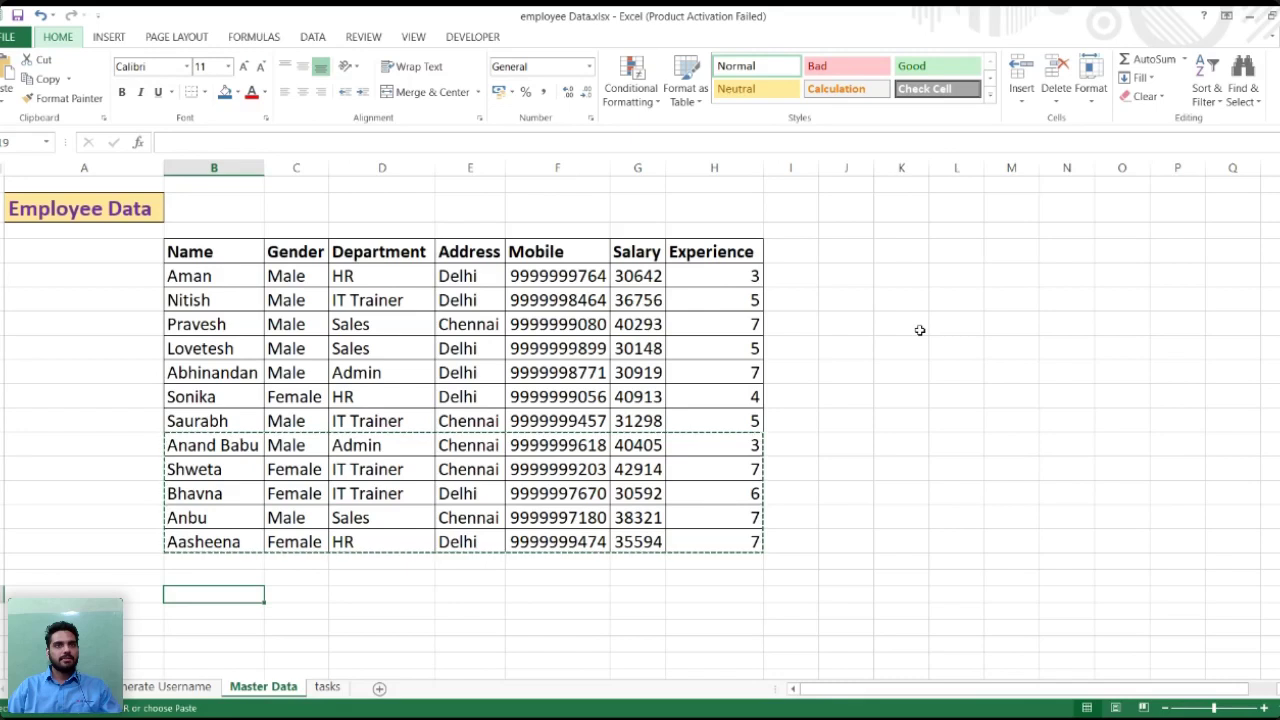
key("ctrl+v")
key("Escape")
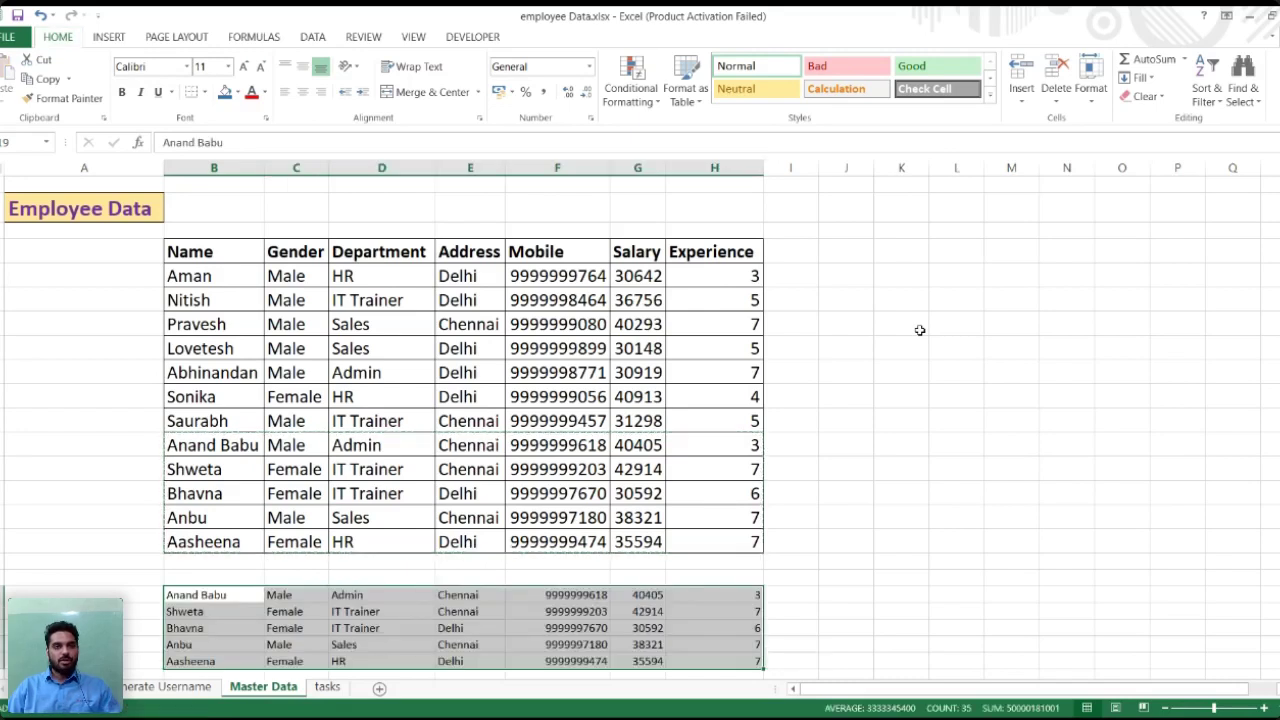
Step: Paste the rows into the Generate Username table, then undo that paste
key("ctrl+Page_Up")
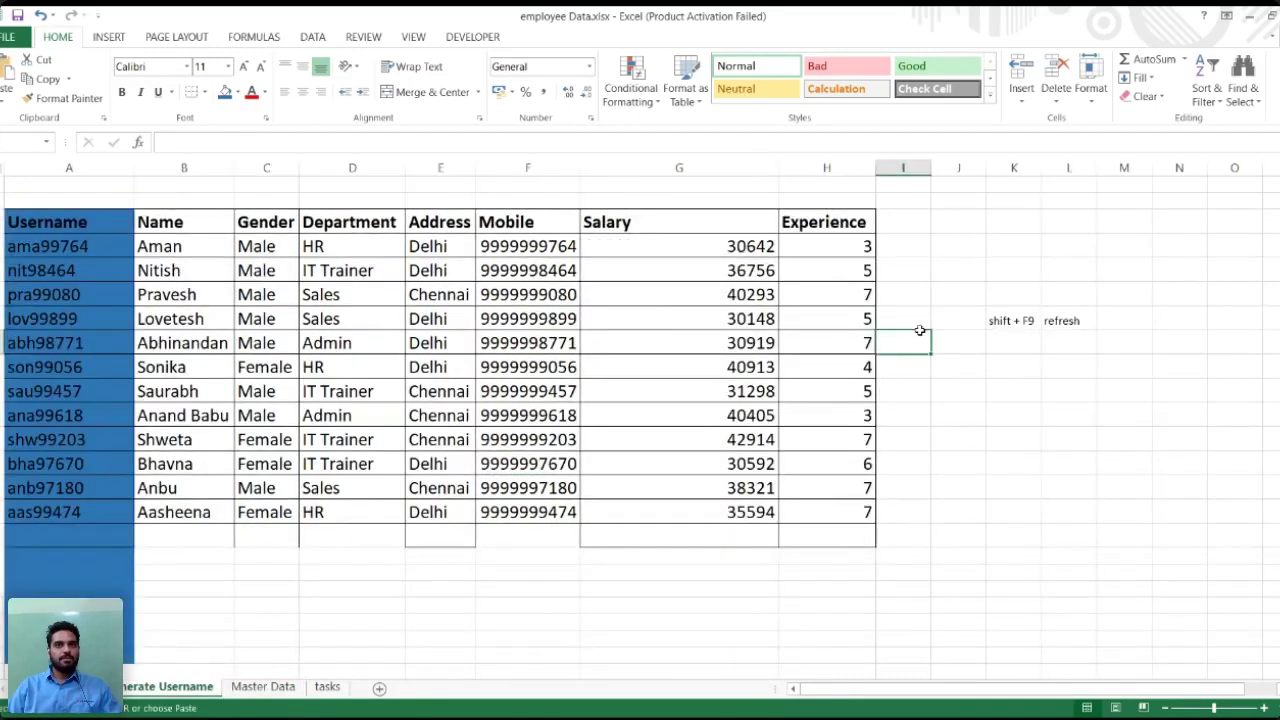
key("ctrl+Left")
key("ctrl+Left")
key("Right")
key("Right")
key("Left")
key("Down")
key("ctrl+v")
key("Down")
key("Up")
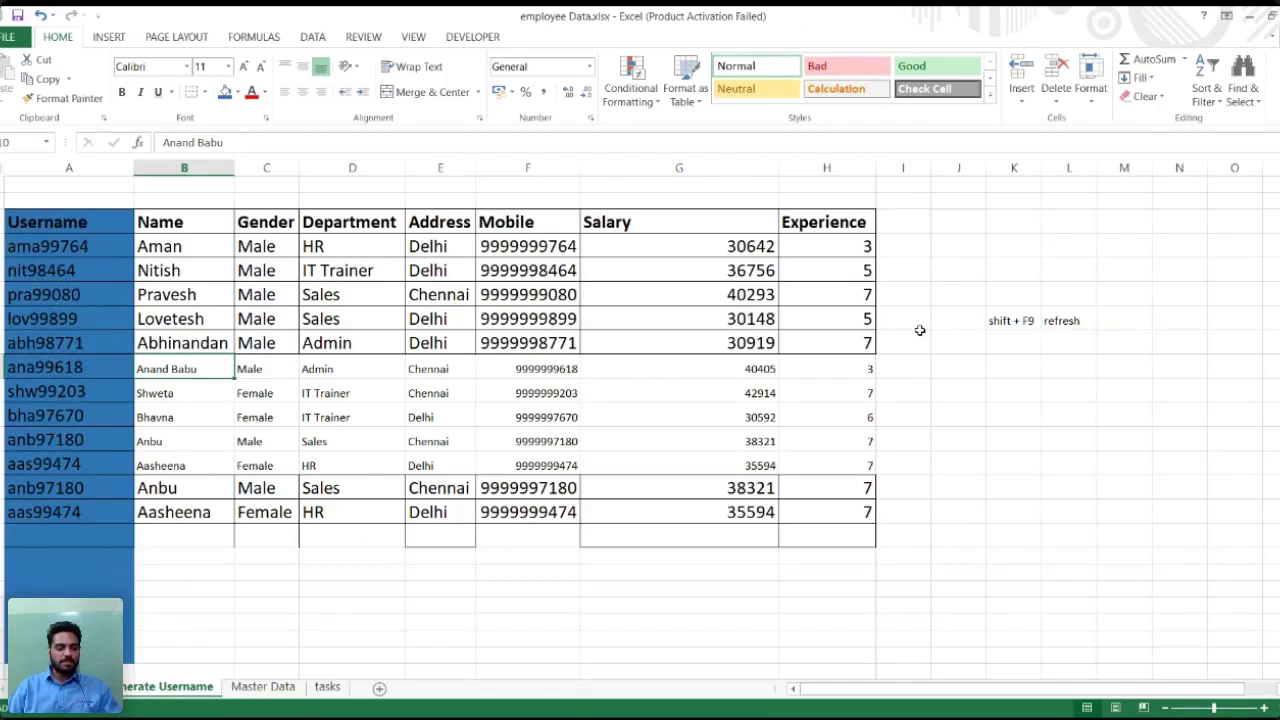
key("ctrl+z")
Step: Copy Pravesh's username, then cancel the copy
key("Up")
key("Up")
key("Up")
key("Left")
key("ctrl+c")
key("Escape")
key("Up")
key("Up")
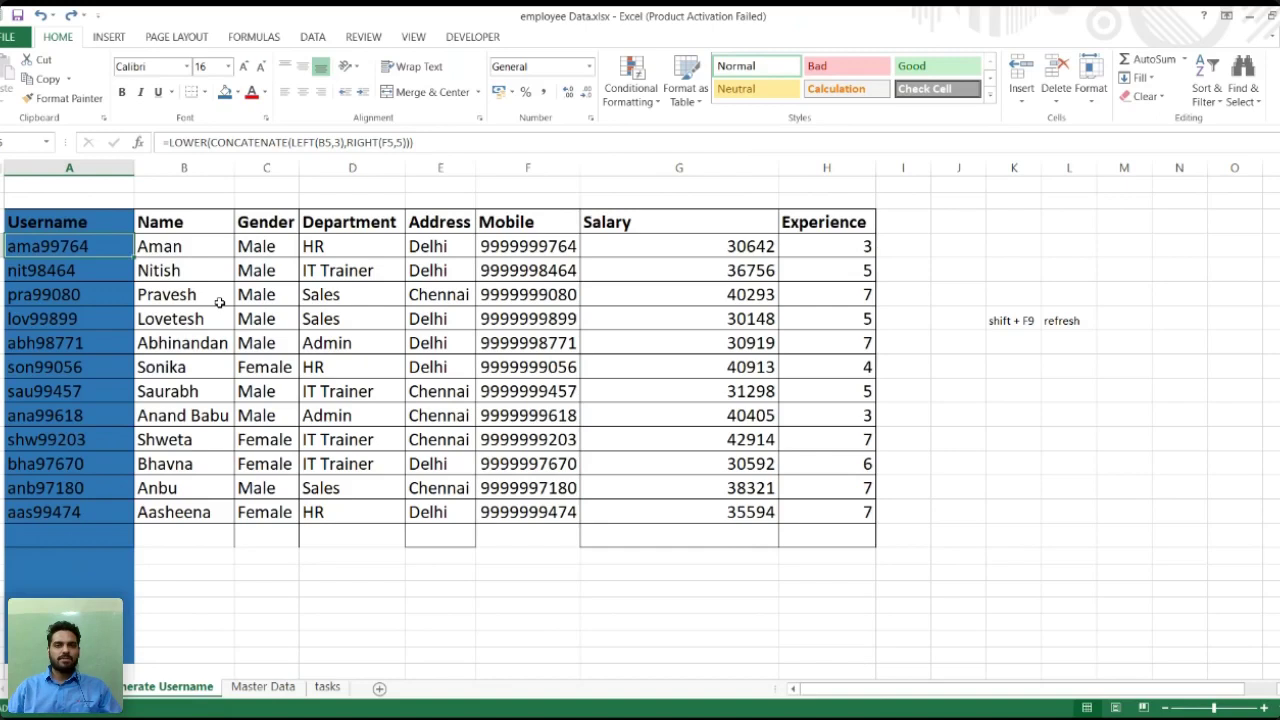
key("Right")
key("Right")
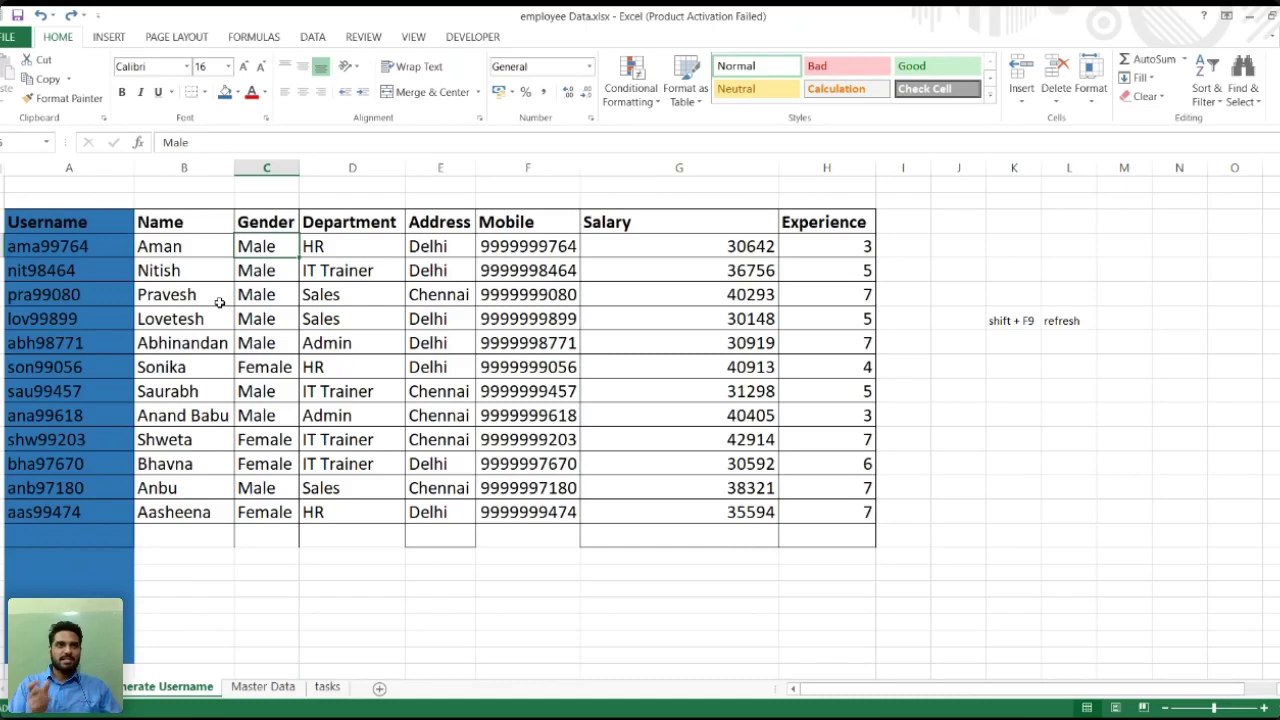
Step: Insert five blank columns before the Name column
key("Left")
key("ctrl+space")
key("ctrl+shift+equal")
key("ctrl+shift+equal")
key("ctrl+shift+equal")
key("ctrl+shift+equal")
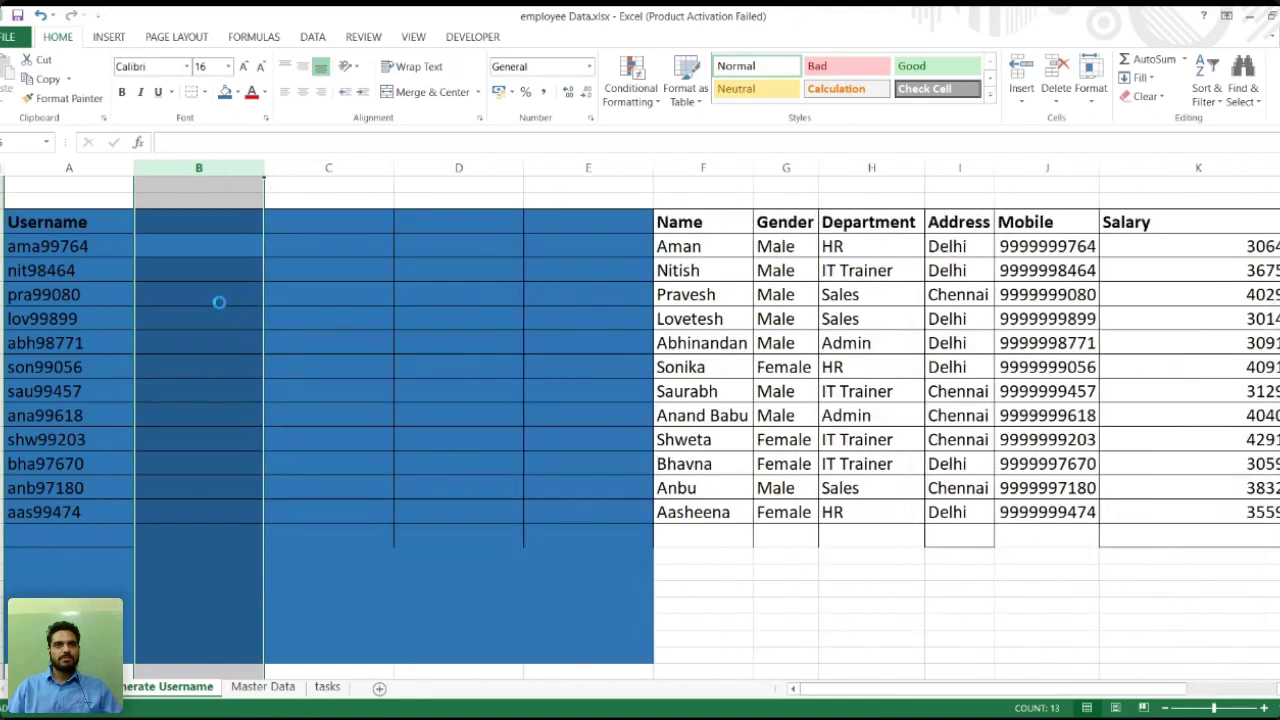
key("ctrl+shift+equal")
key("Right")
Step: Enter =LEFT(G5,3) in B5 so it shows Ama from Aman's name
key("Left")
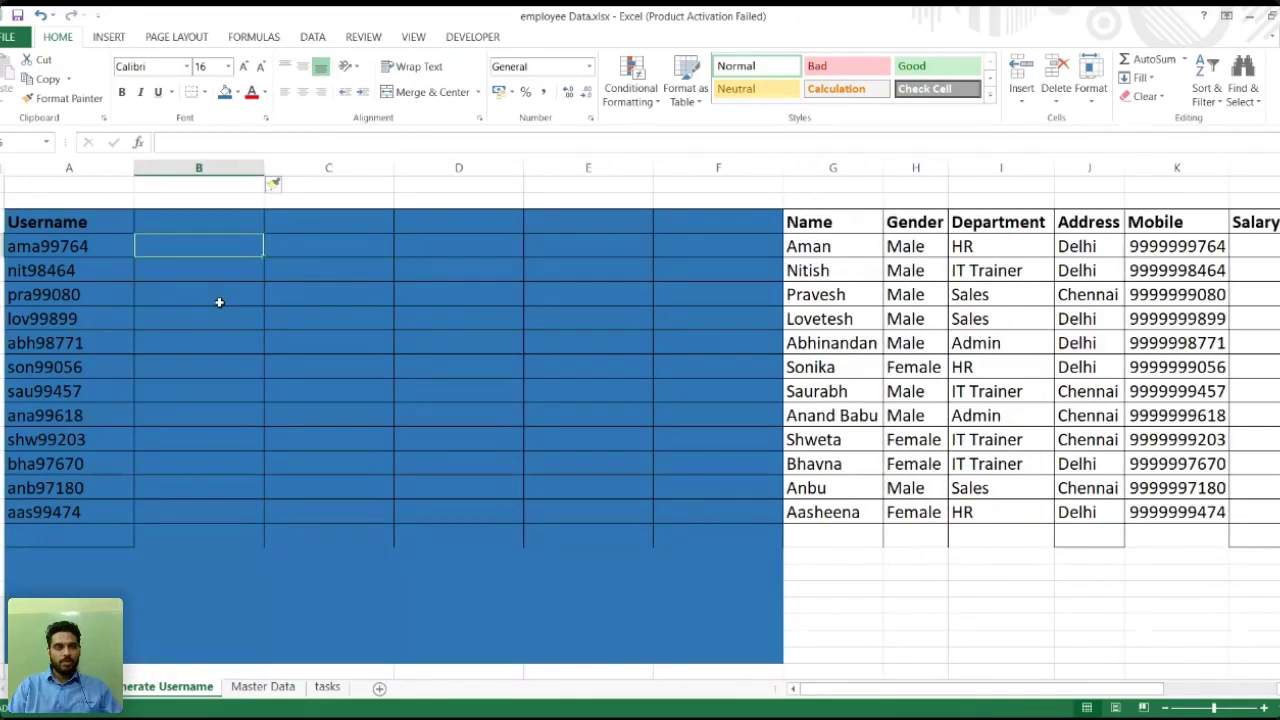
type("=")
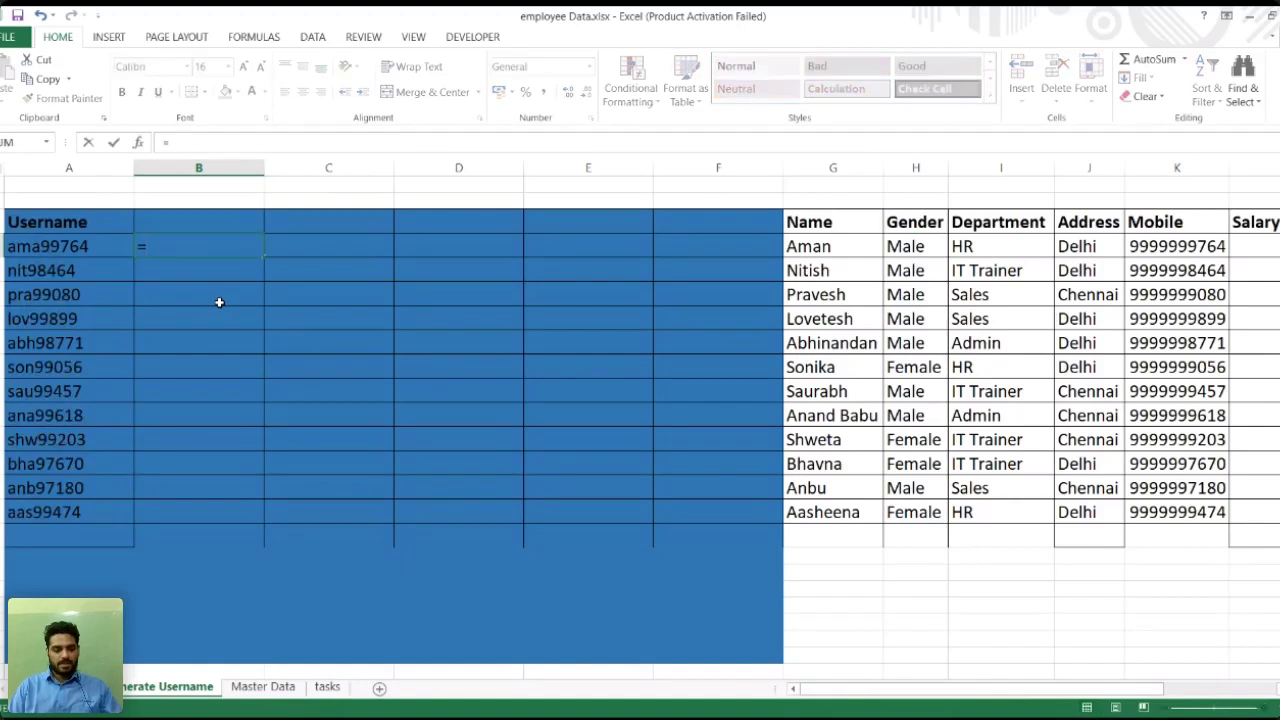
type("l")
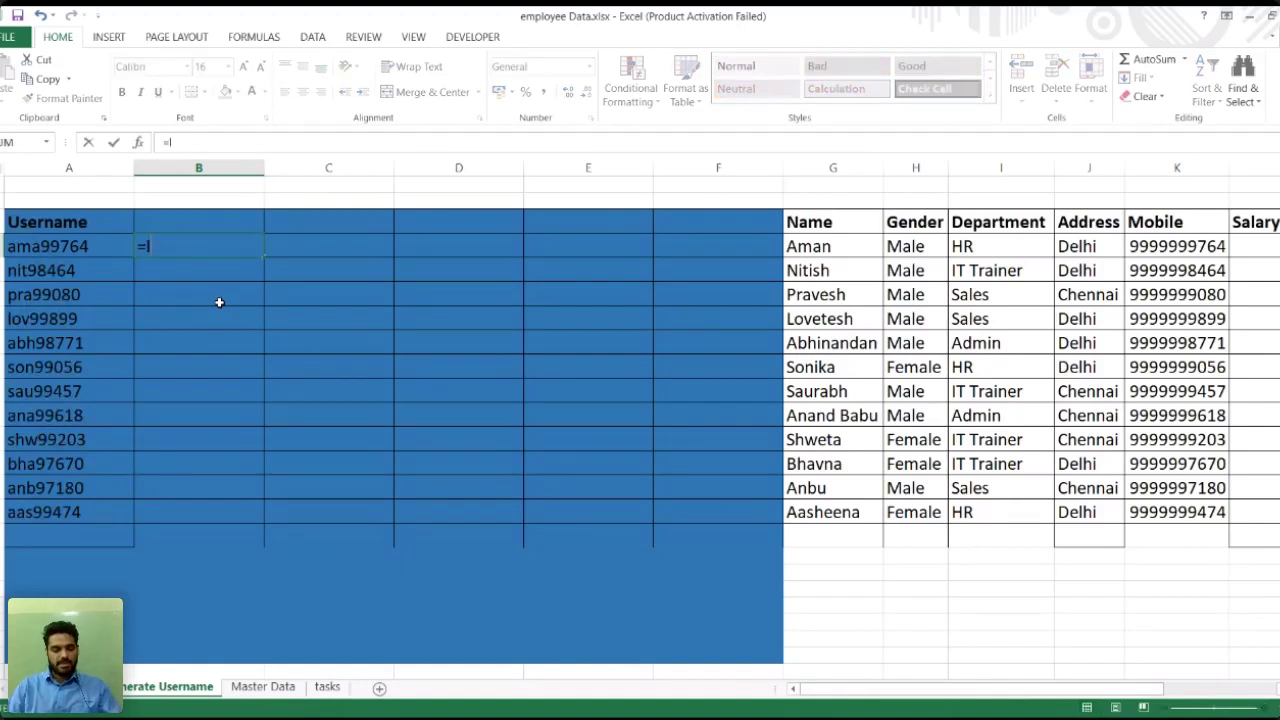
type("ef")
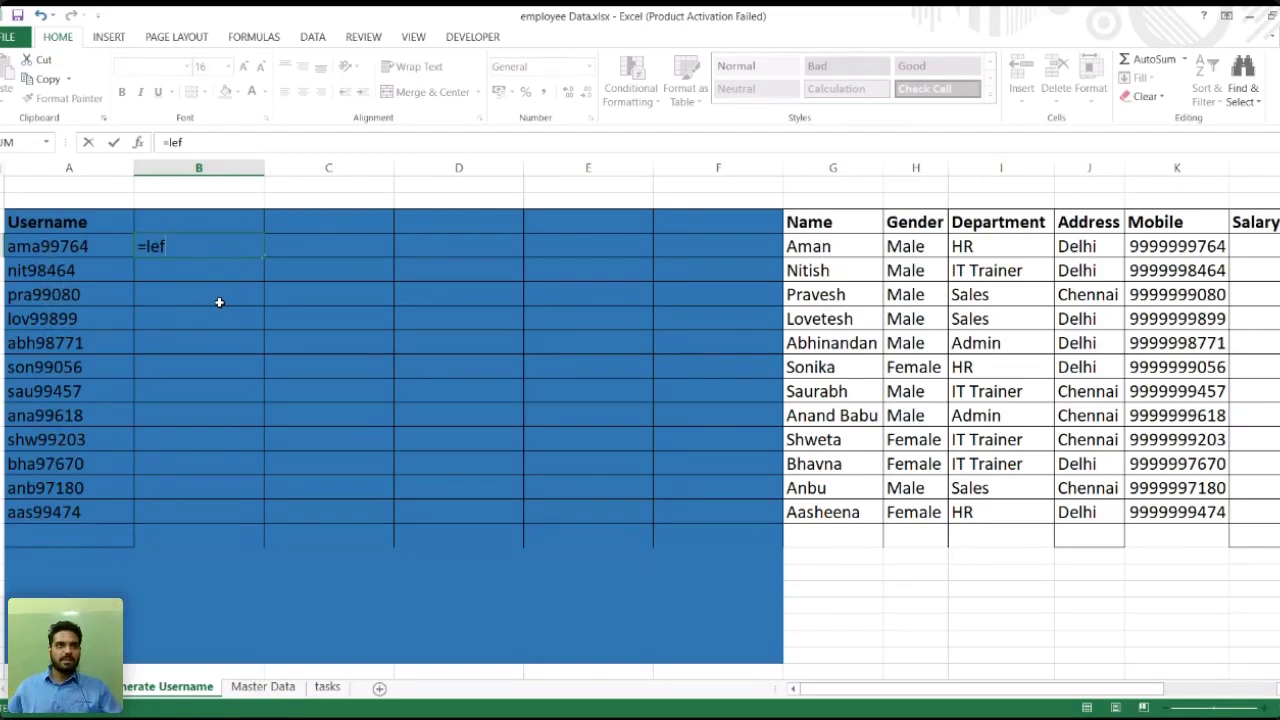
key("Tab")
key("Right")
key("Right")
key("Right")
key("Right")
key("Right")
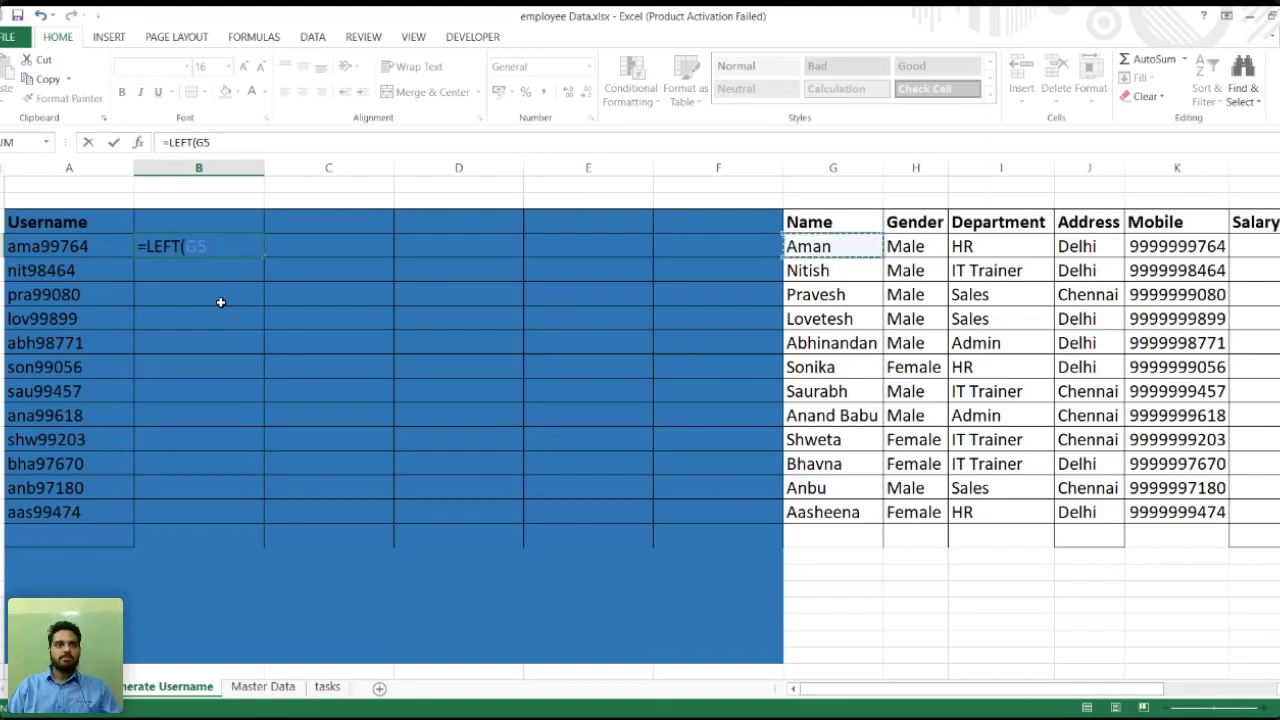
type(",3")
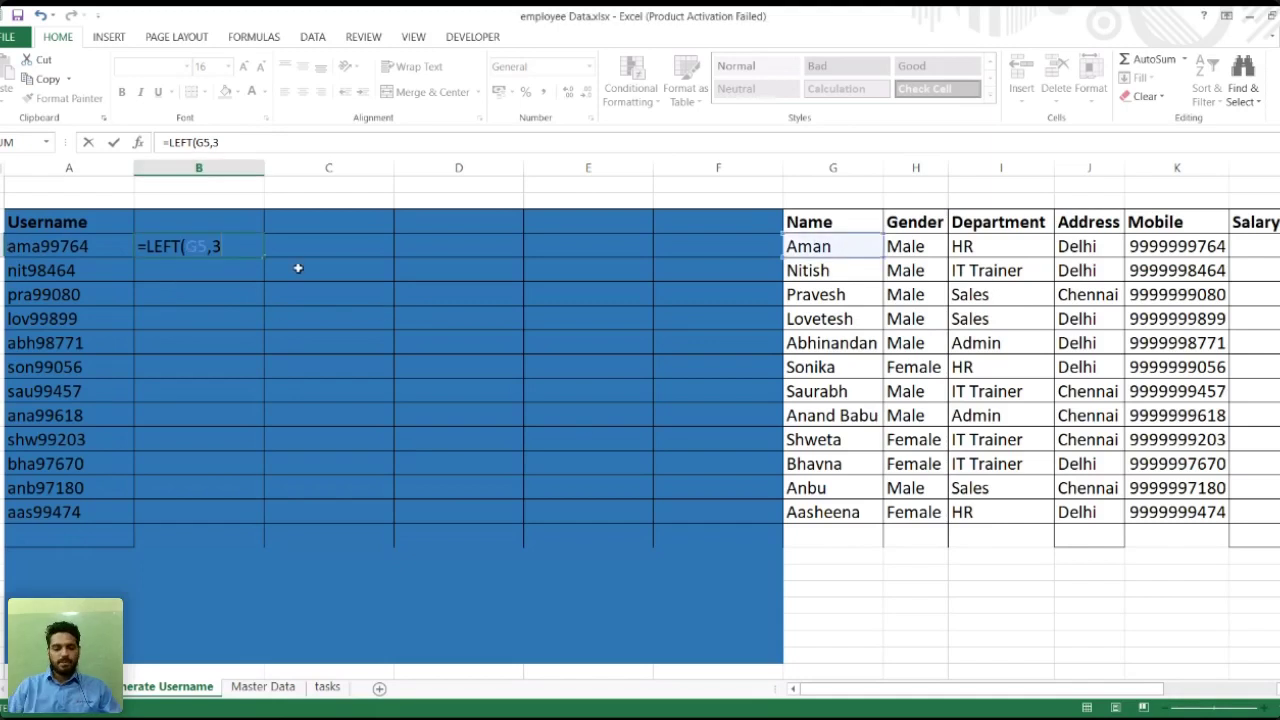
key("Return")
key("Up")
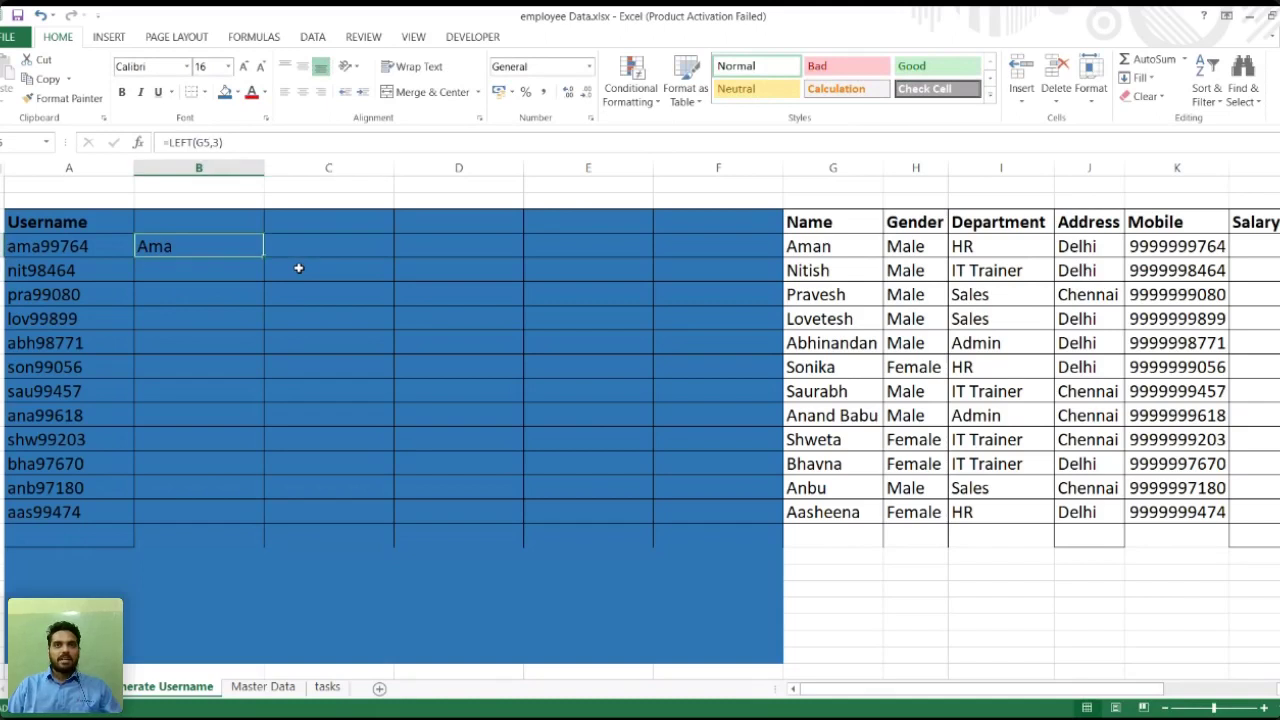
key("Right")
key("Right")
key("Right")
key("Right")
key("Right")
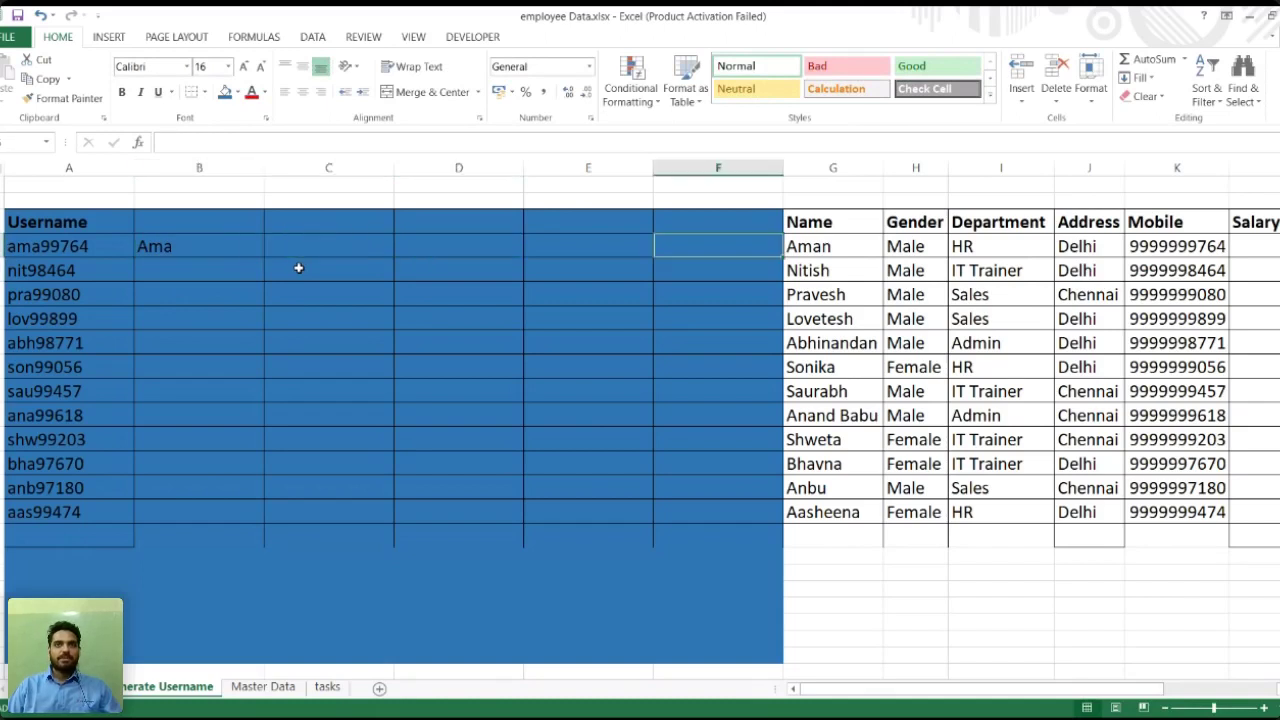
Step: Enter =LOWER(B5) in C5 to get the lowercase ama
key("Left")
key("Left")
key("Left")
key("Left")
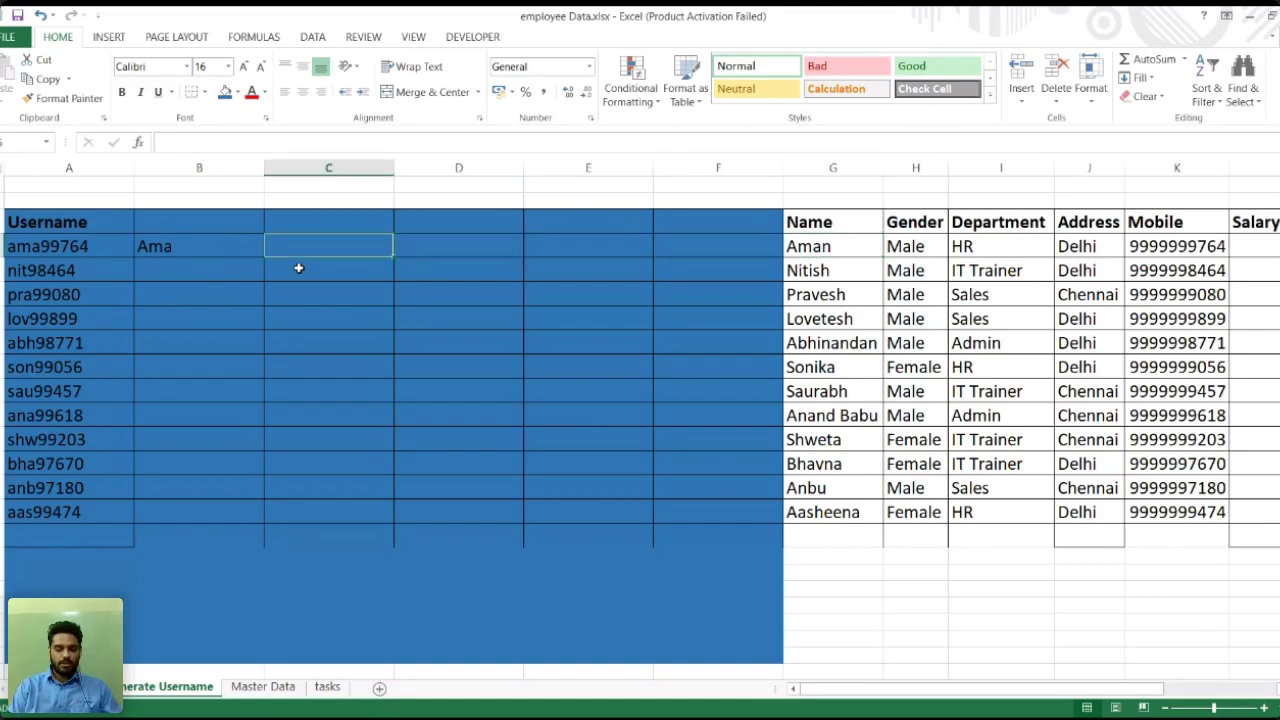
type("=low")
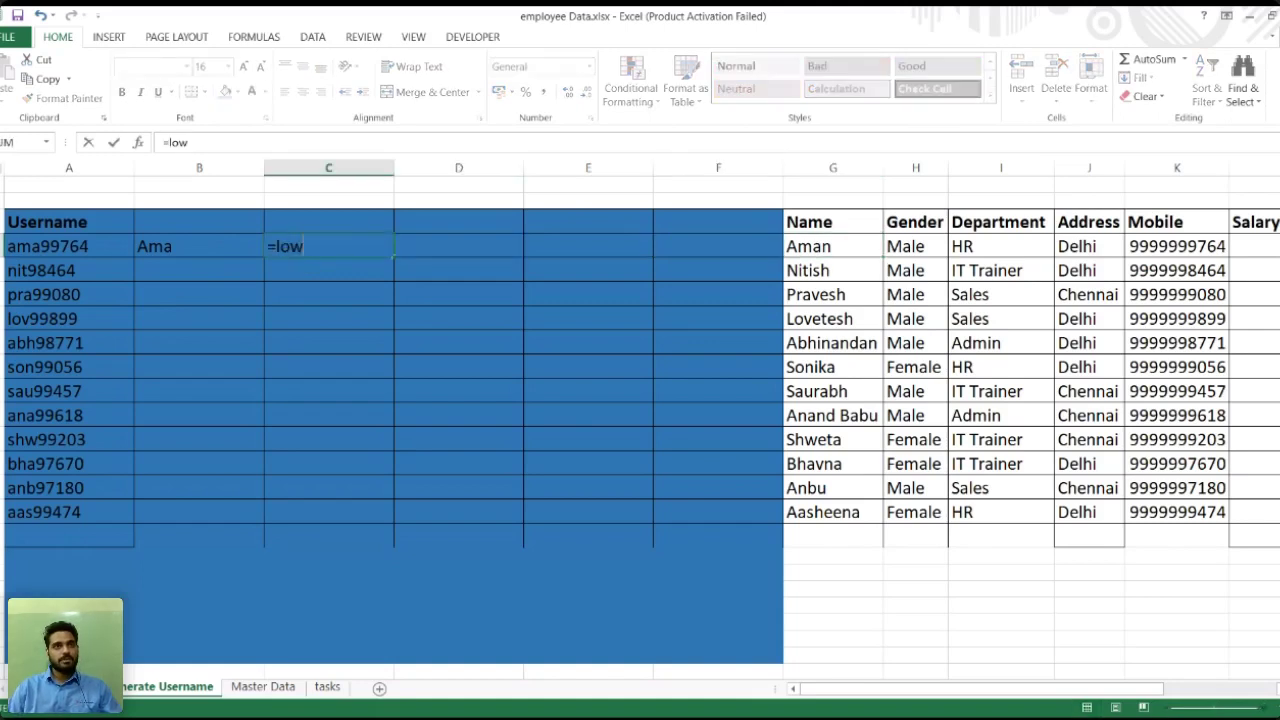
key("Tab")
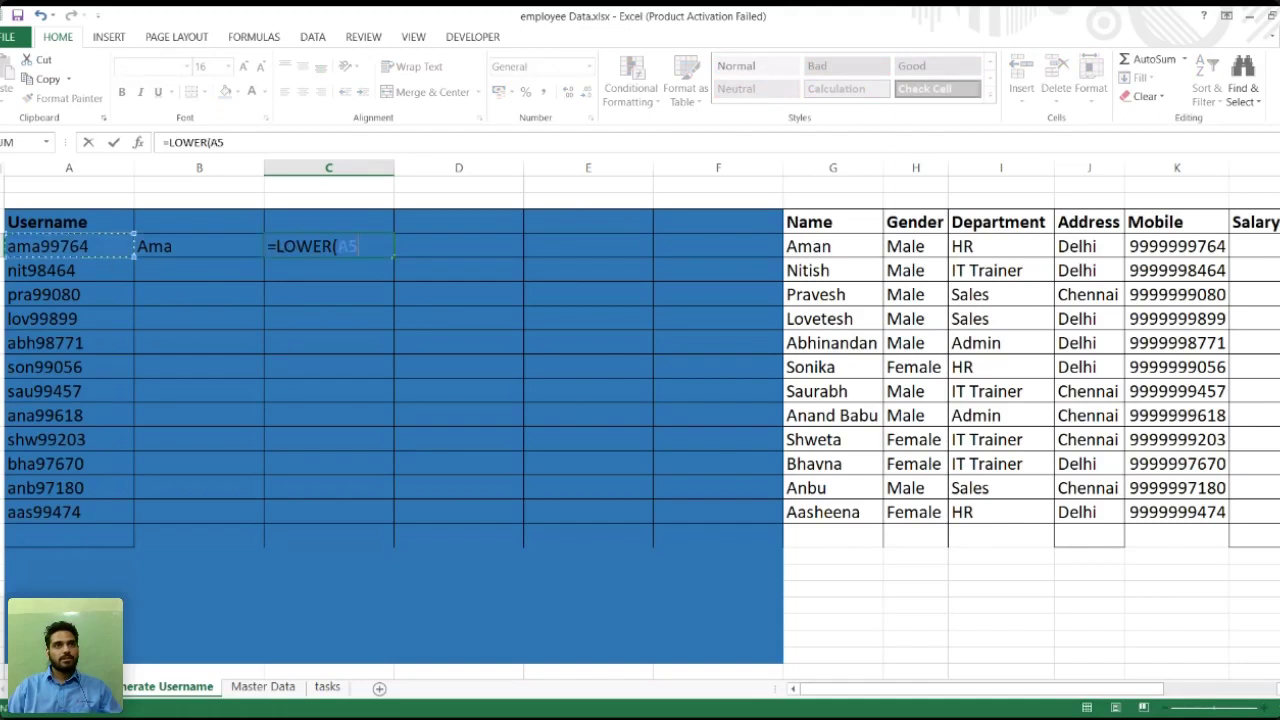
key("Left")
key("Return")
key("Up")
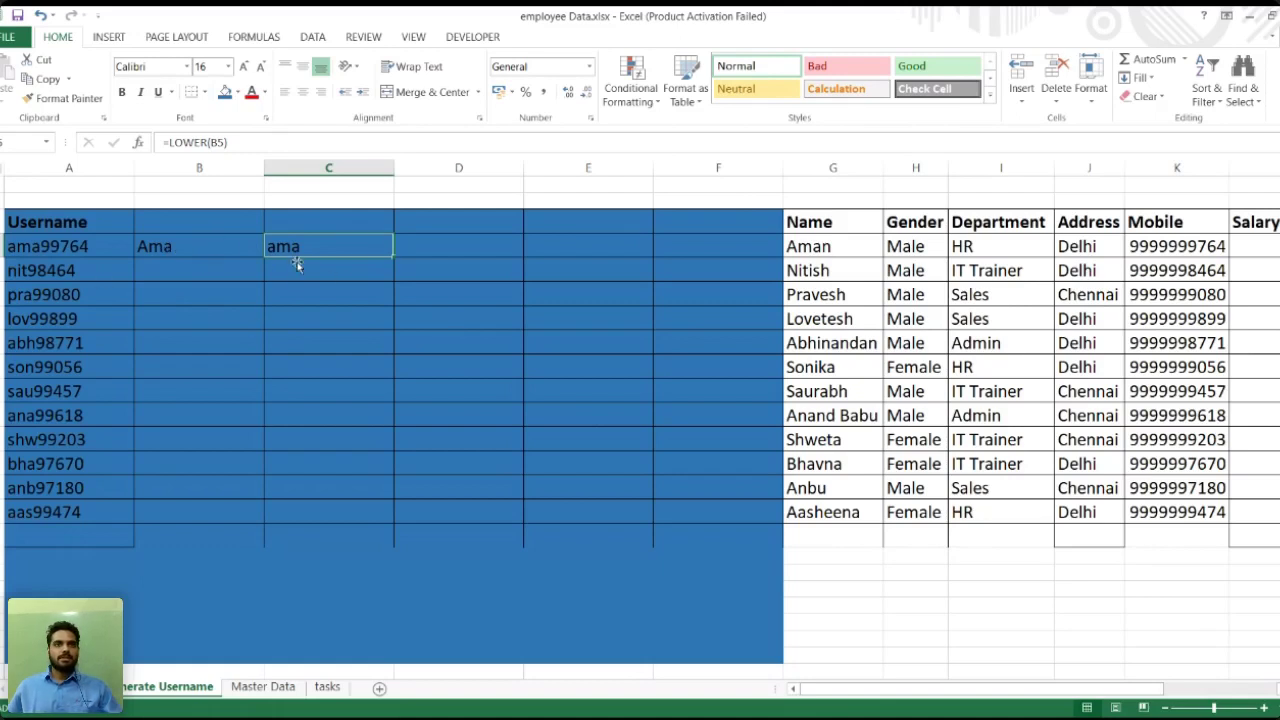
Step: Enter =RIGHT(K5,4) in D5 for the mobile number's last digits
key("Right")
type("=rig")
key("Tab")
key("Right")
key("Right")
key("Right")
key("Right")
key("Right")
key("Right")
key("Right")
type(",4")
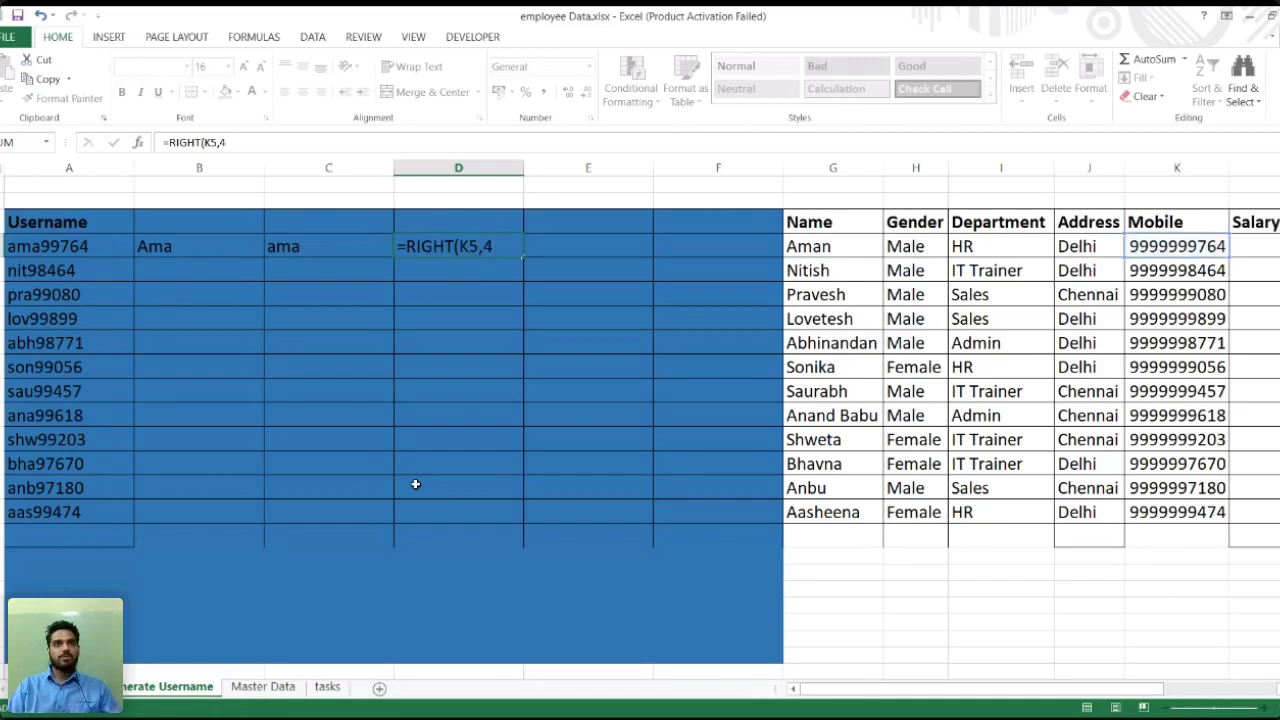
key("Return")
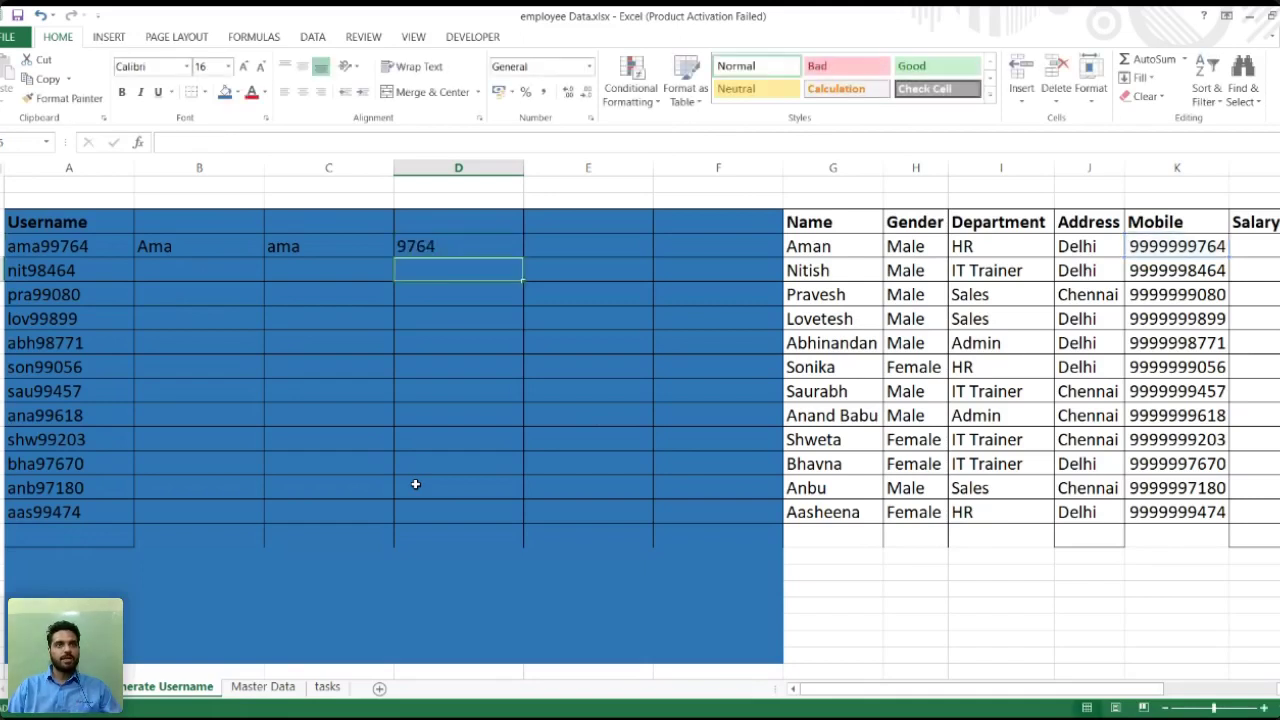
Step: Edit D5 to =RIGHT(K5,5) so it returns 99764, and compare it with C5
key("Up")
key("F2")
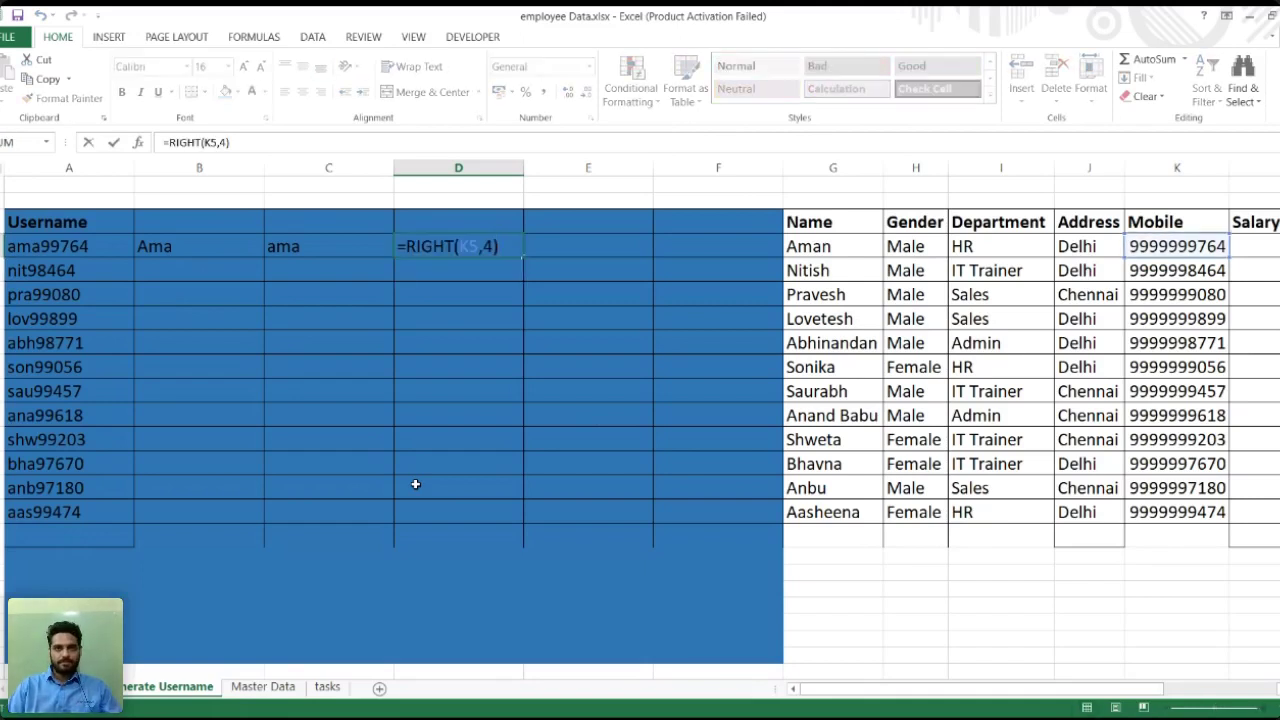
key("Left")
key("BackSpace")
type("5")
key("Return")
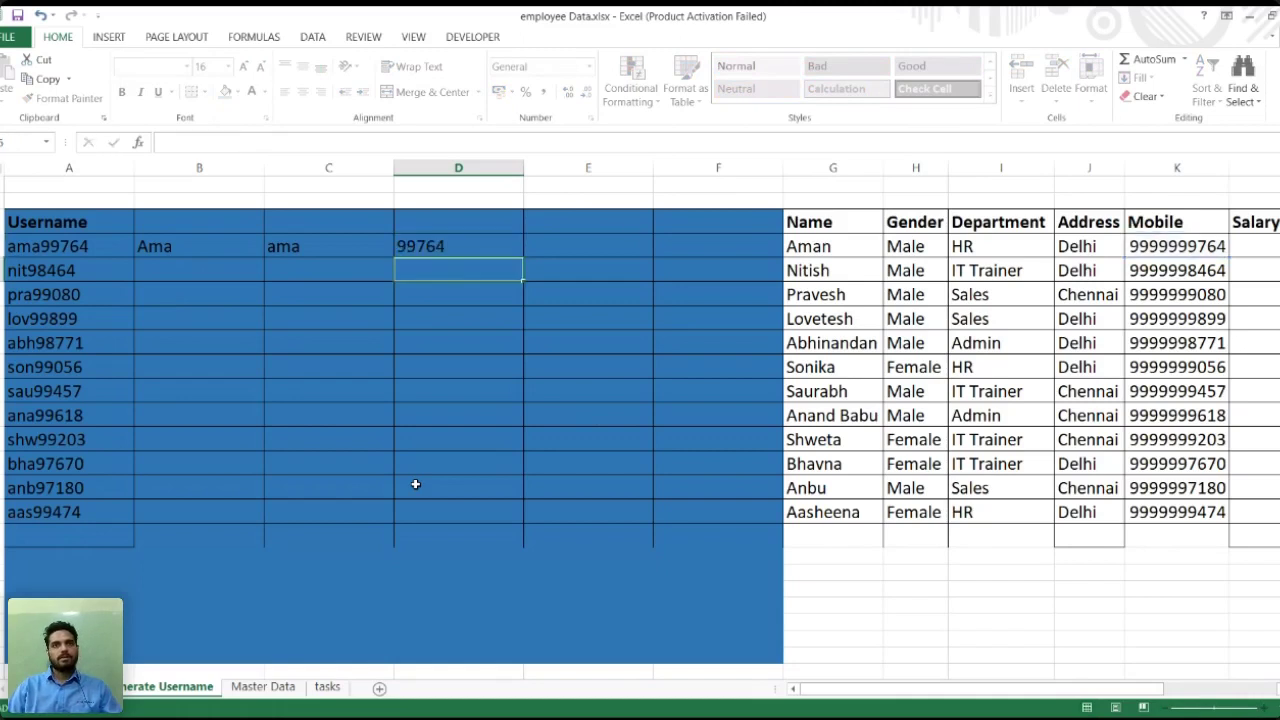
key("Up")
key("Left")
key("Right")
key("Left")
key("Right")
key("Left")
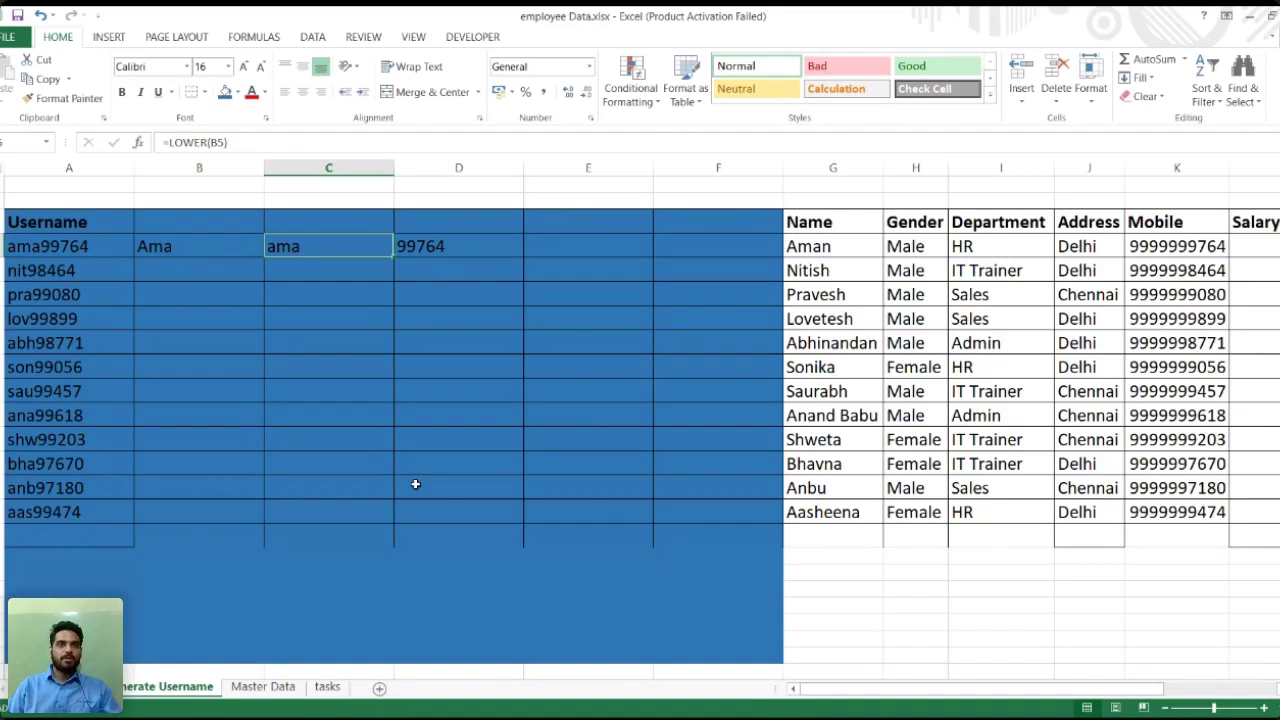
key("Right")
key("Left")
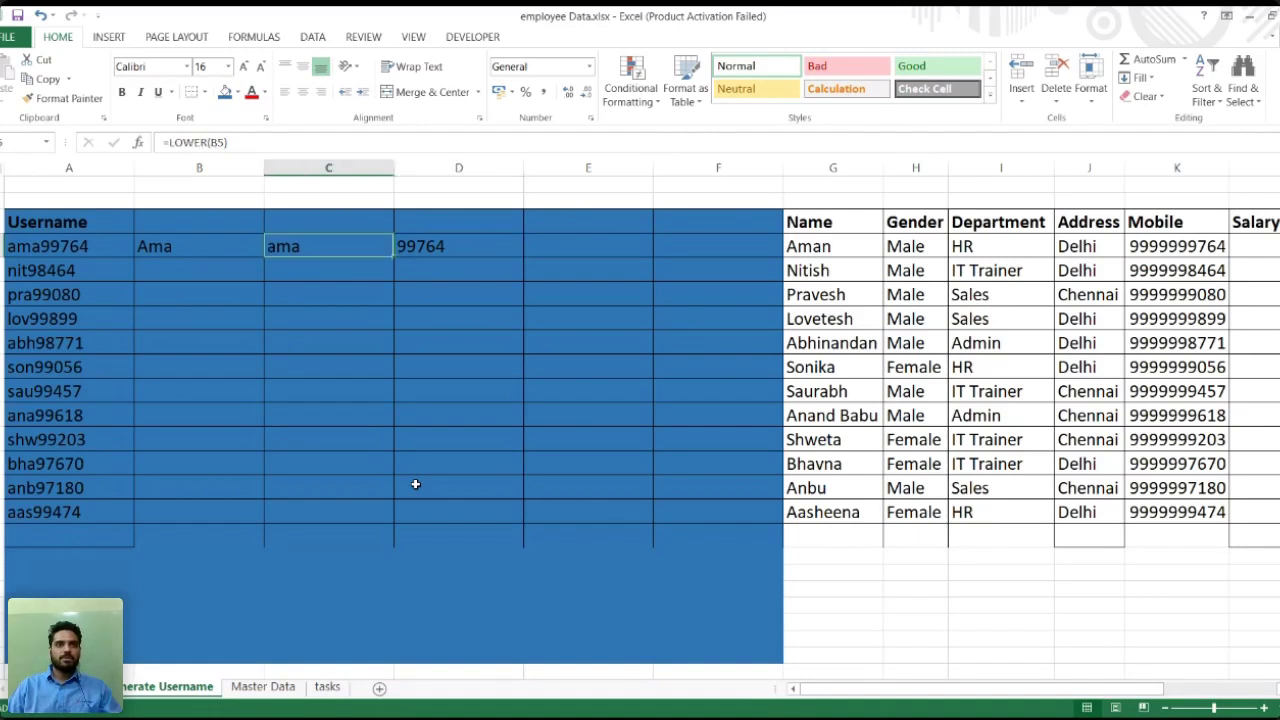
Step: Enter a CONCATENATE formula in E5 joining ama and 99764
key("Right")
key("Right")
type("=")
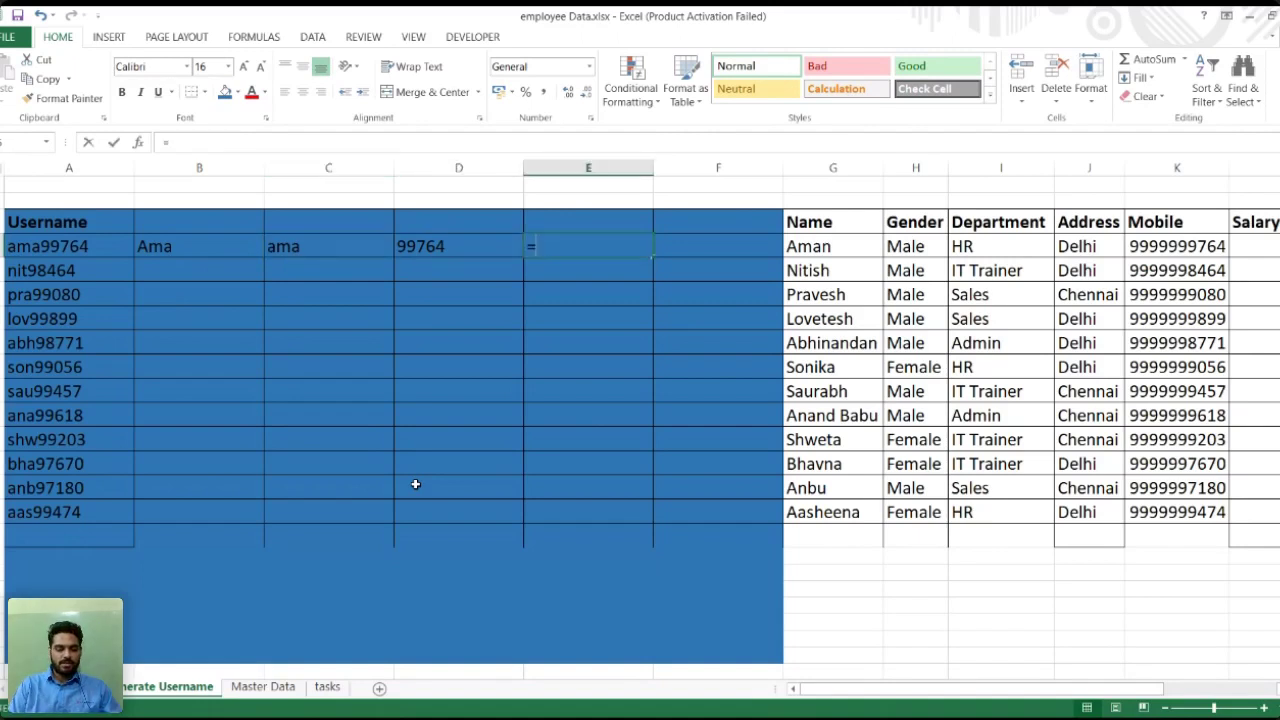
type("con")
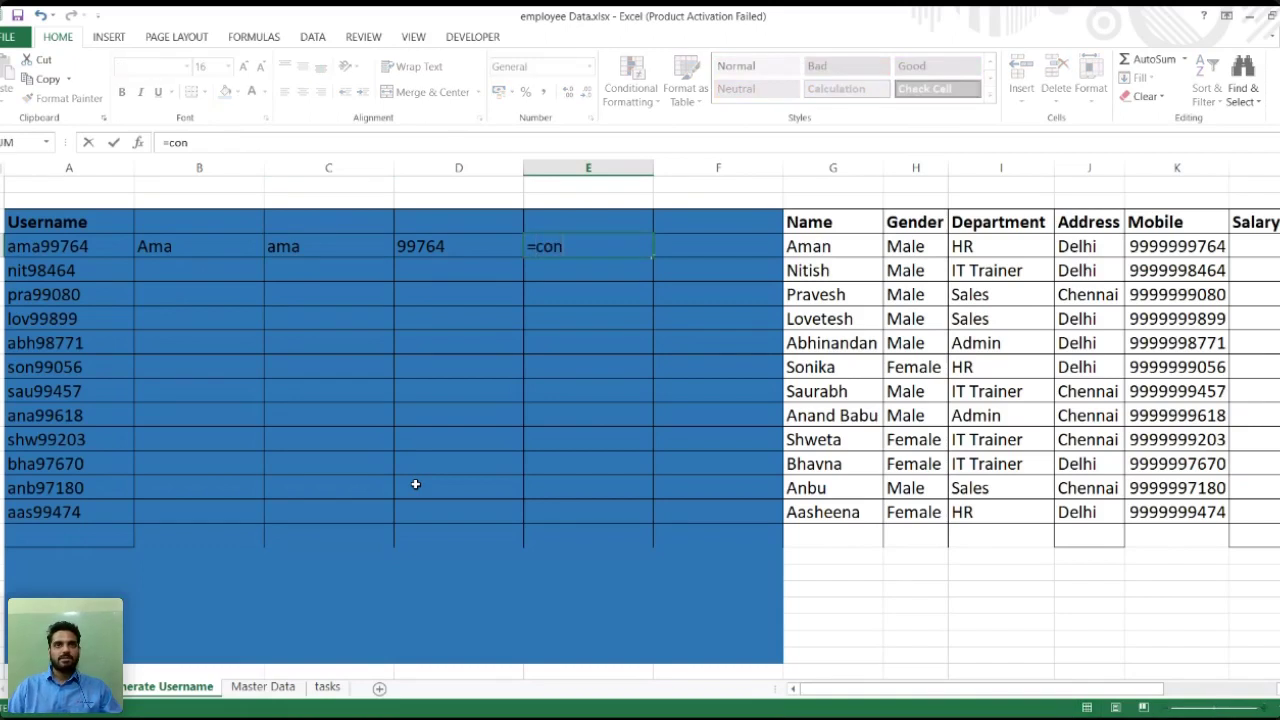
key("Tab")
key("Left")
key("Left")
key("Left")
key("Right")
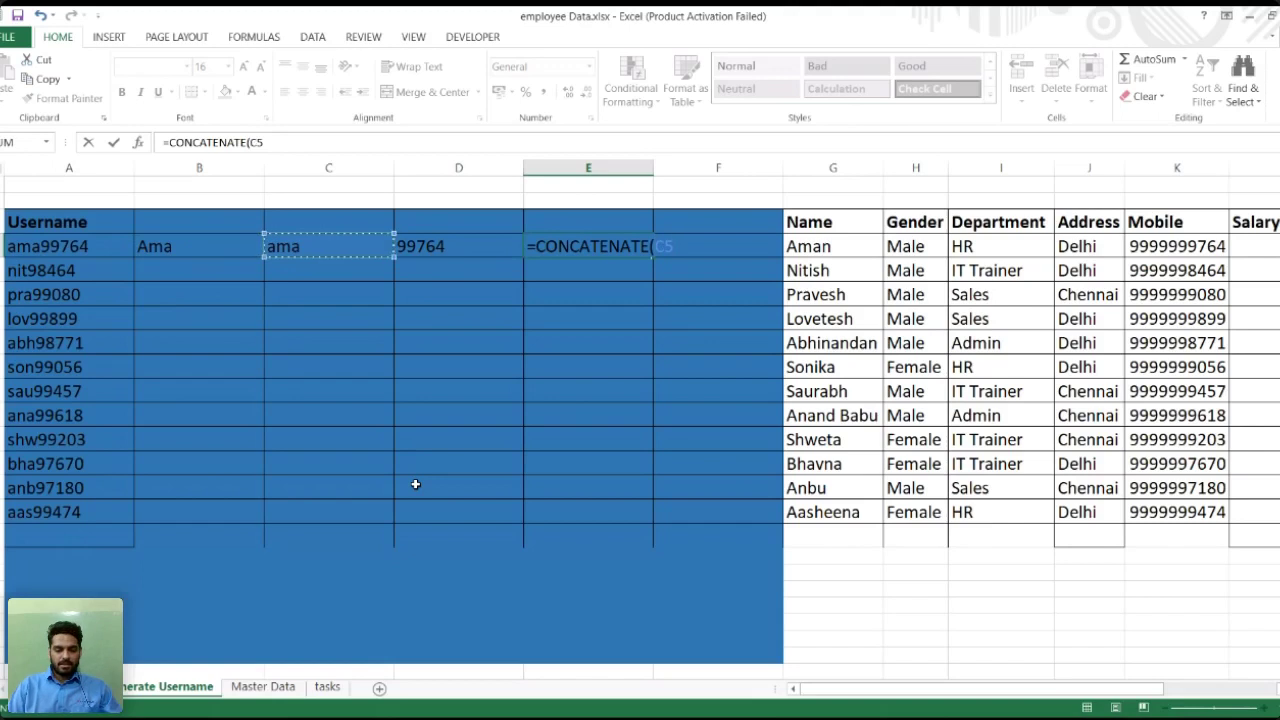
type(",")
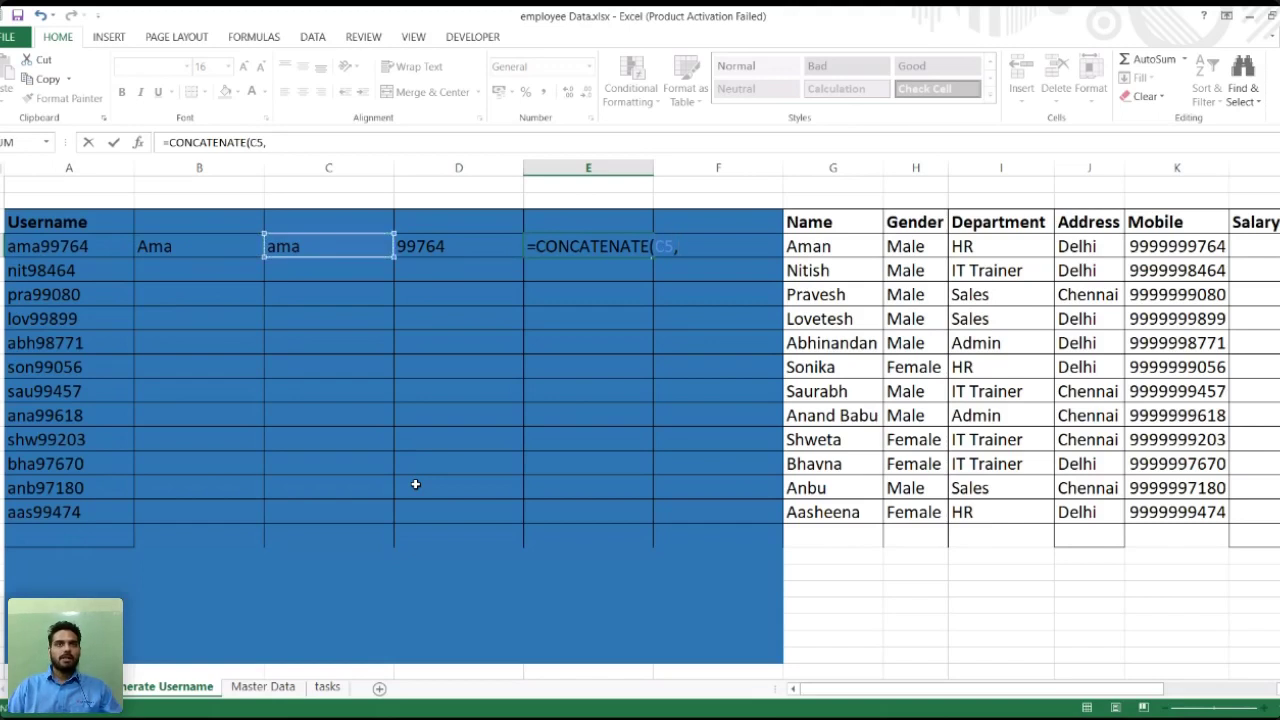
key("Left")
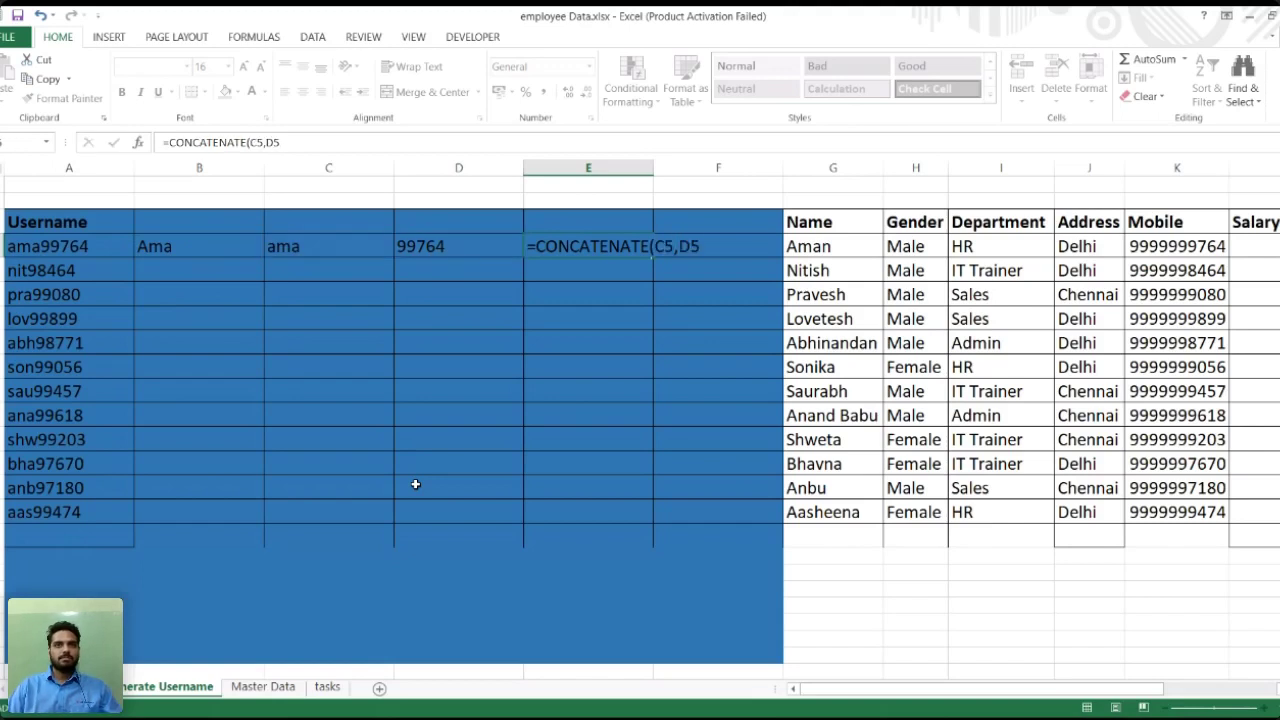
key("Return")
key("Up")
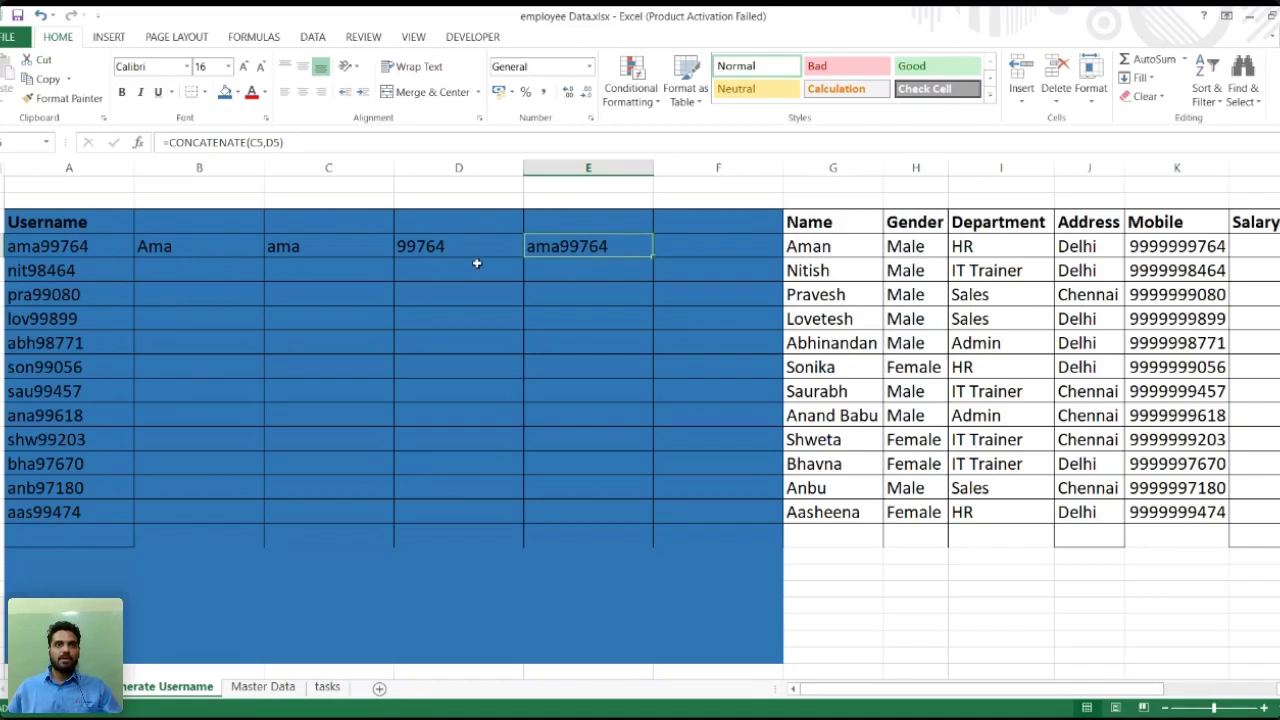
Step: Inspect the username formula in A5 without changing it
left_click(96, 251)
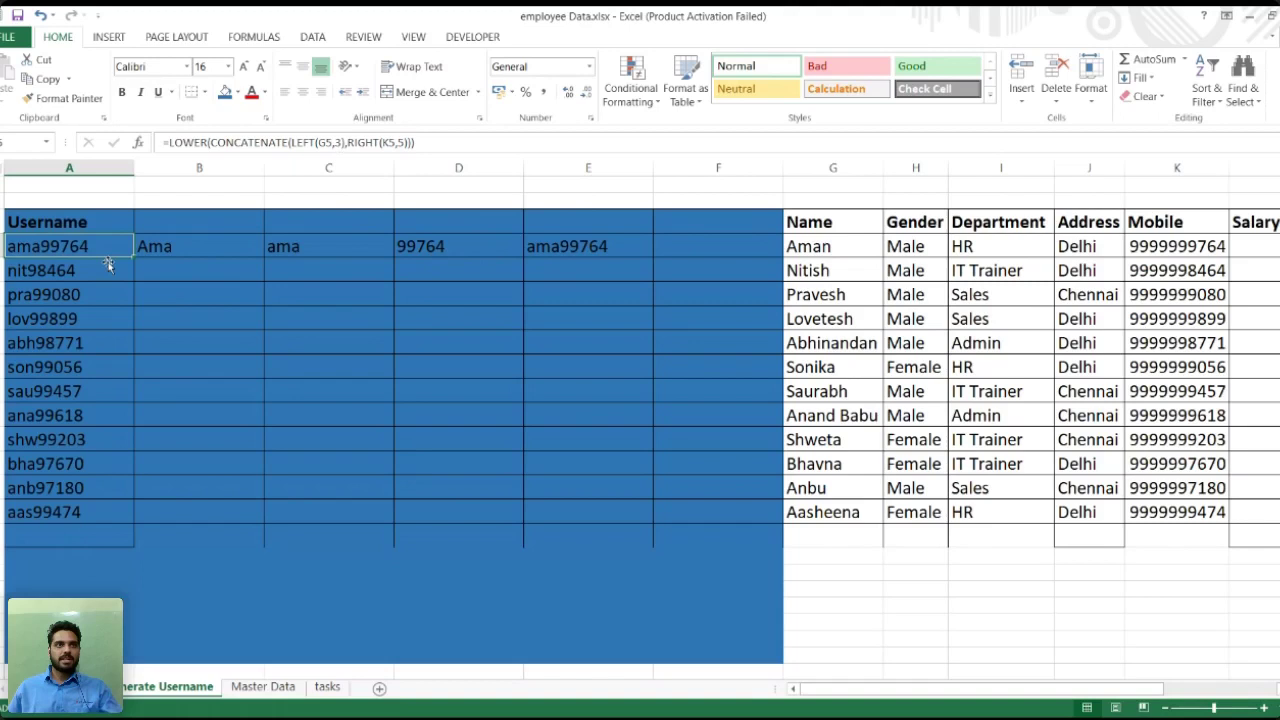
key("F2")
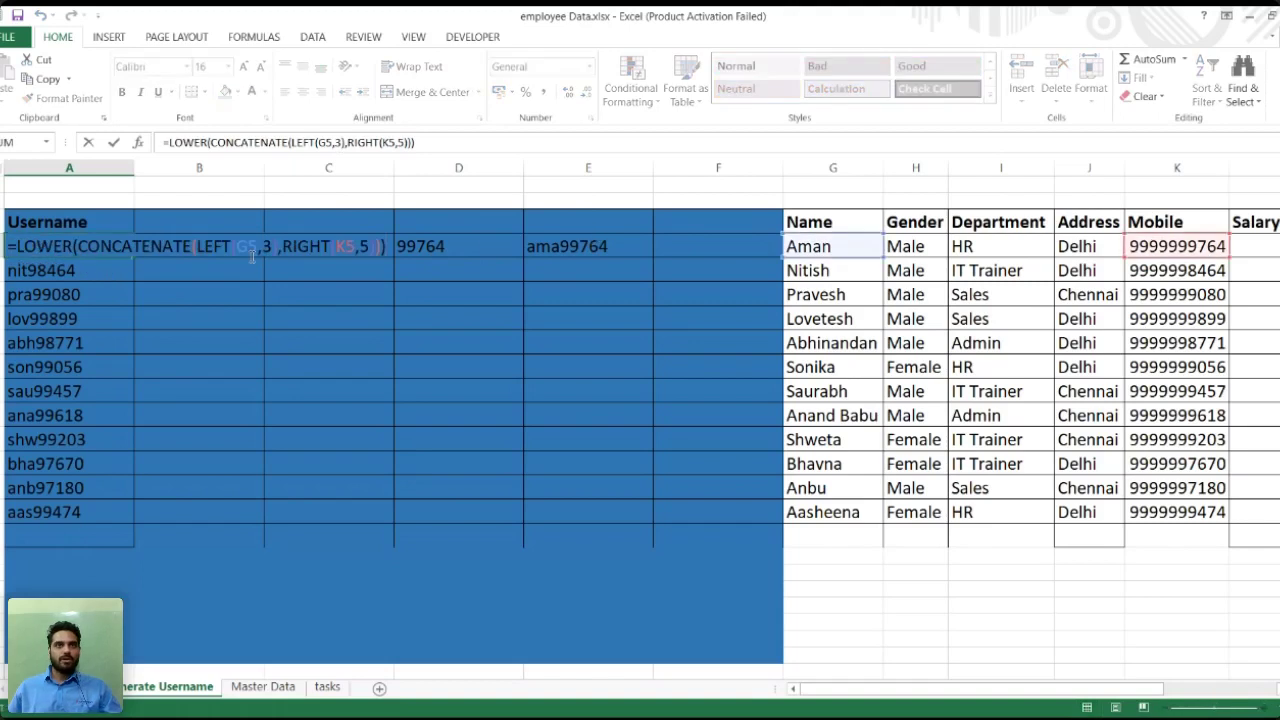
key("Escape")
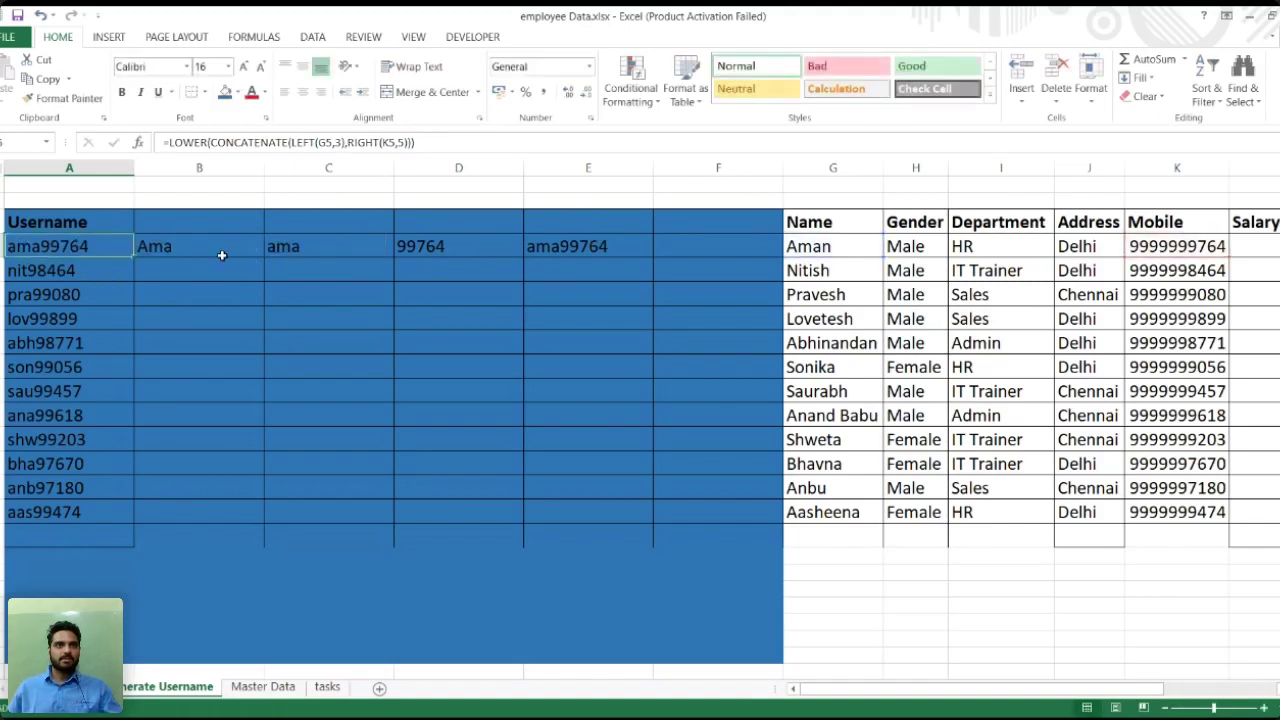
key("F2")
key("Escape")
Step: Delete helper columns B through E, then the leftover empty column B
left_click(234, 258)
key("shift+Right")
left_click_drag(234, 258, 580, 249)
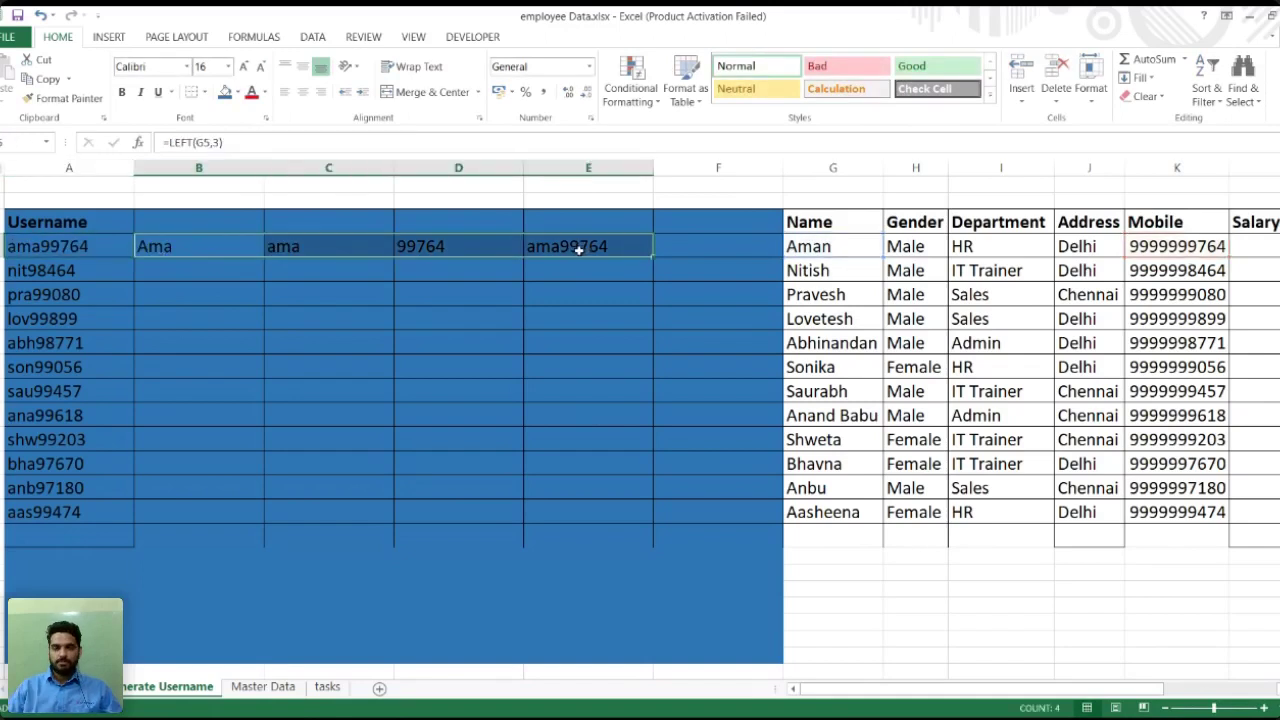
key("ctrl+space")
key("ctrl+minus")
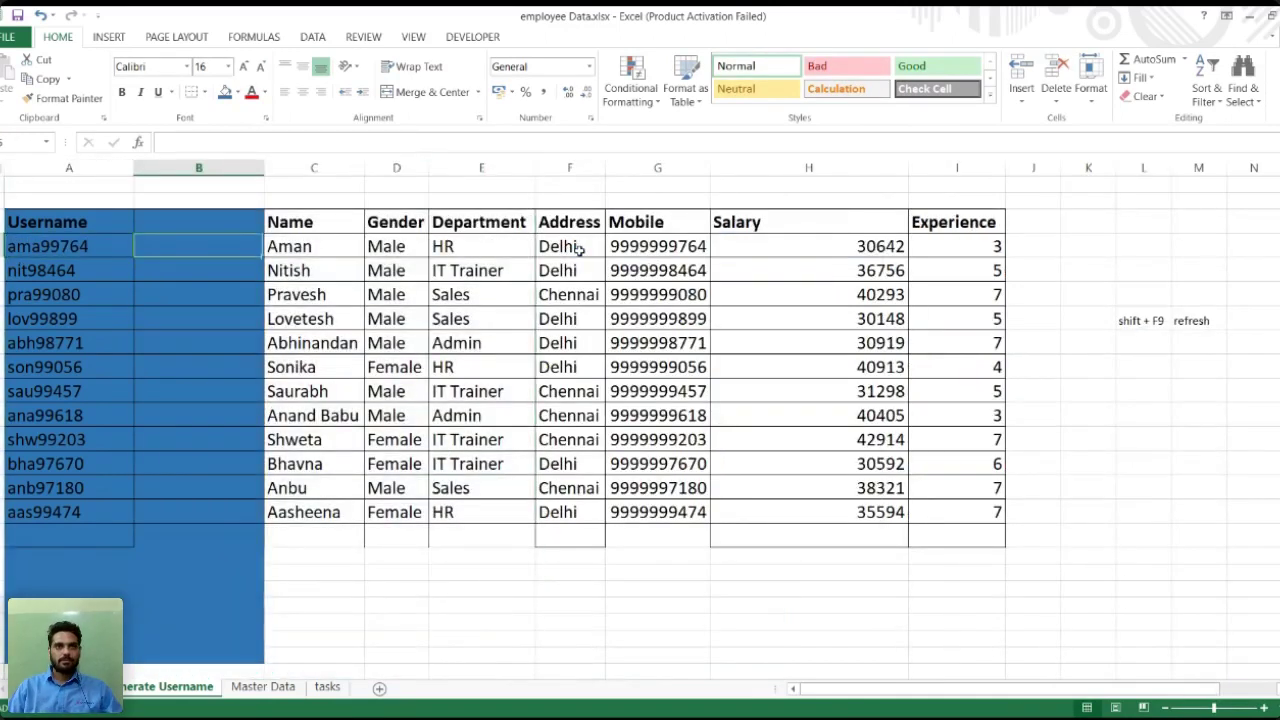
key("ctrl+minus")
key("Left")
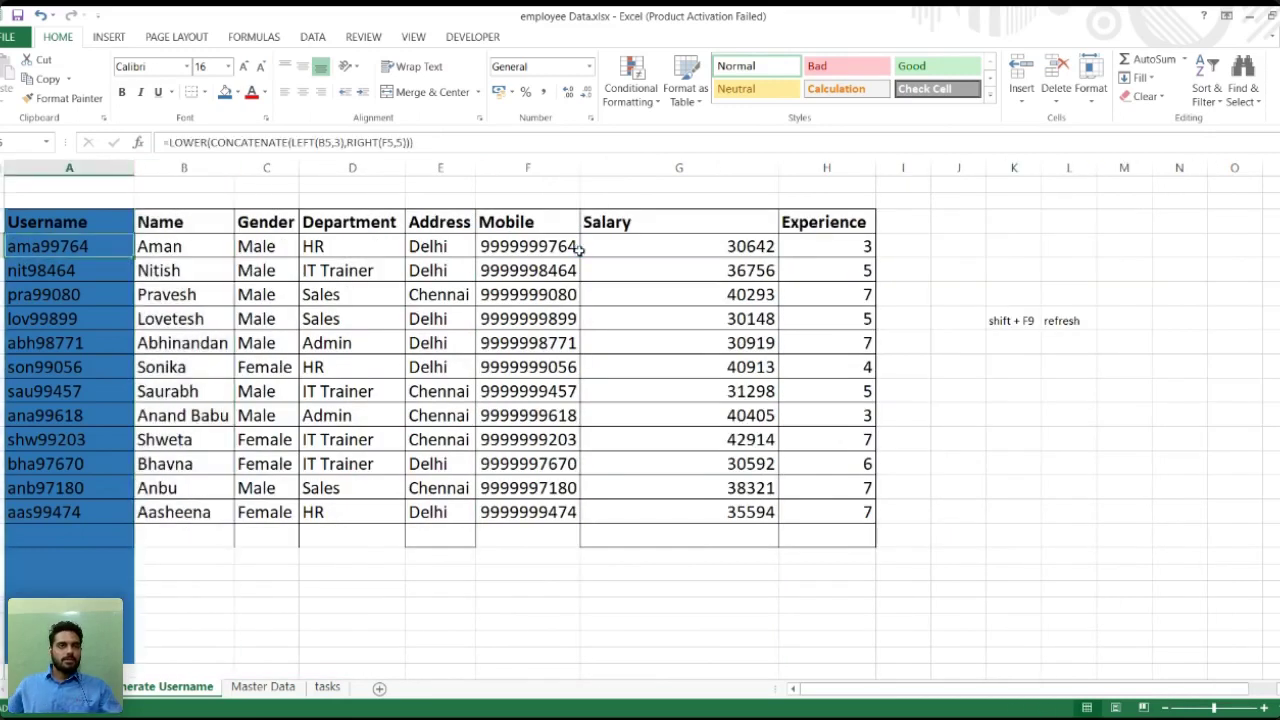
key("F2")
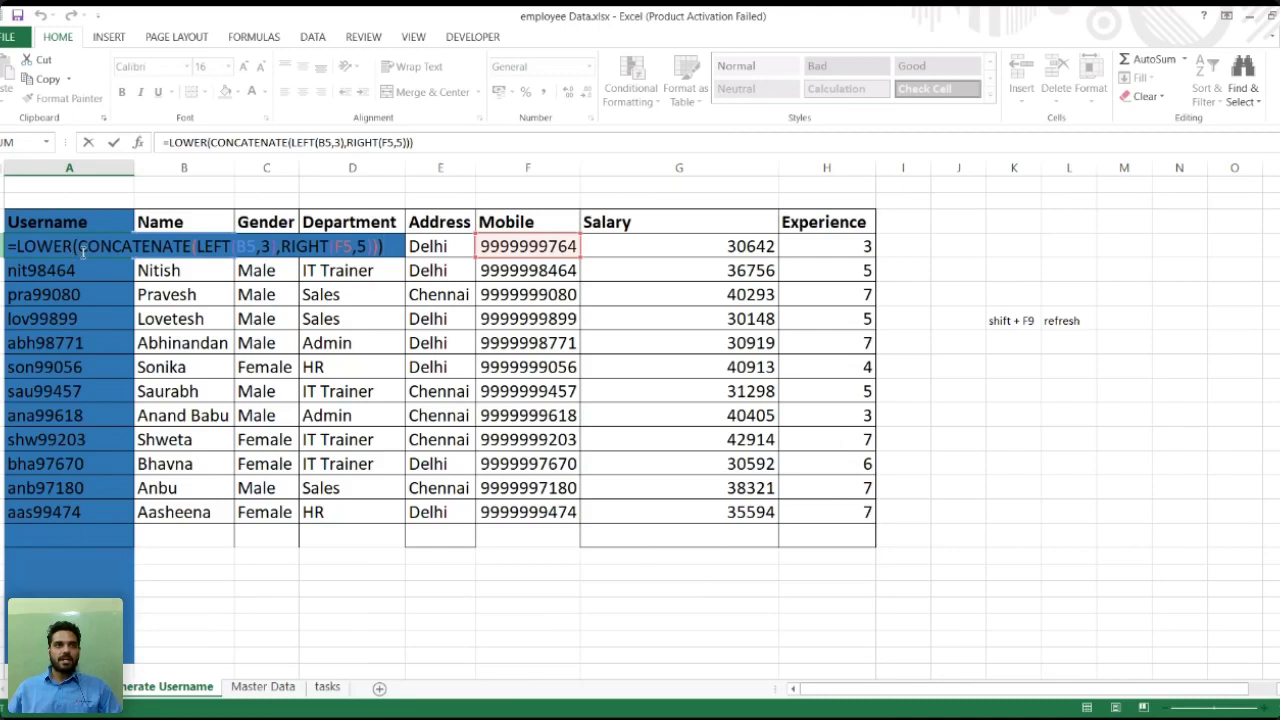
double_click(254, 247)
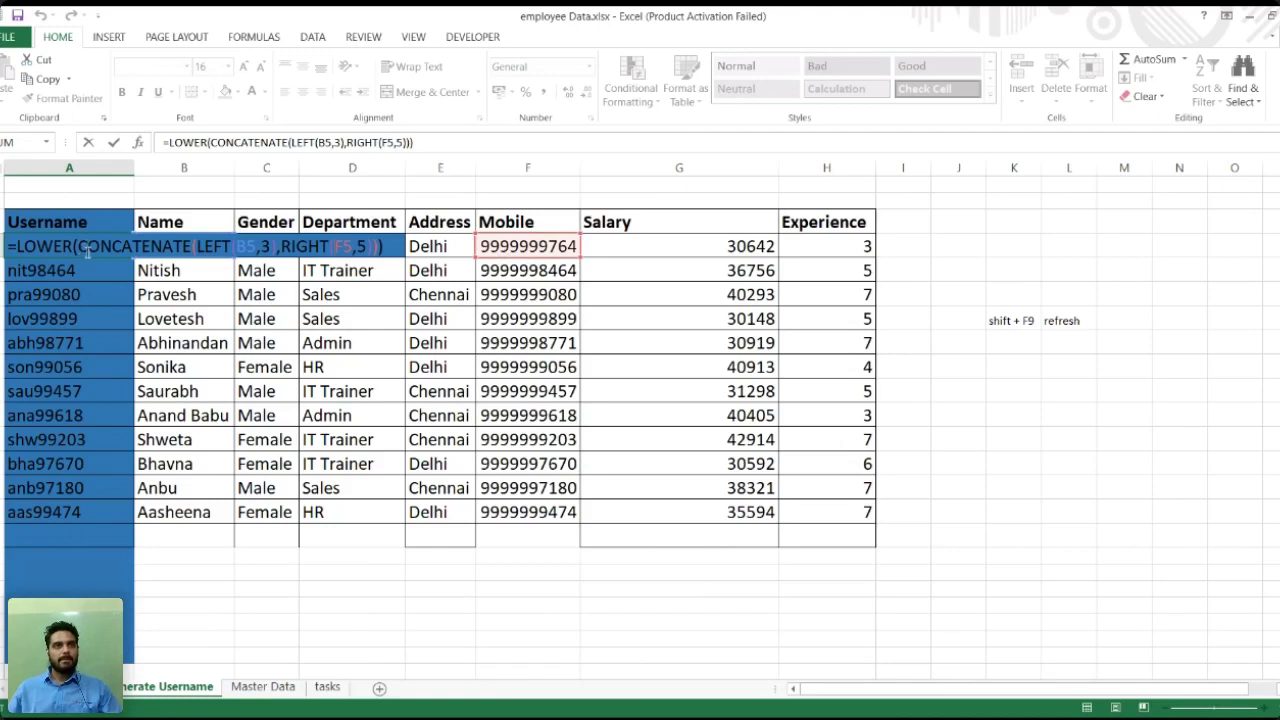
key("Escape")
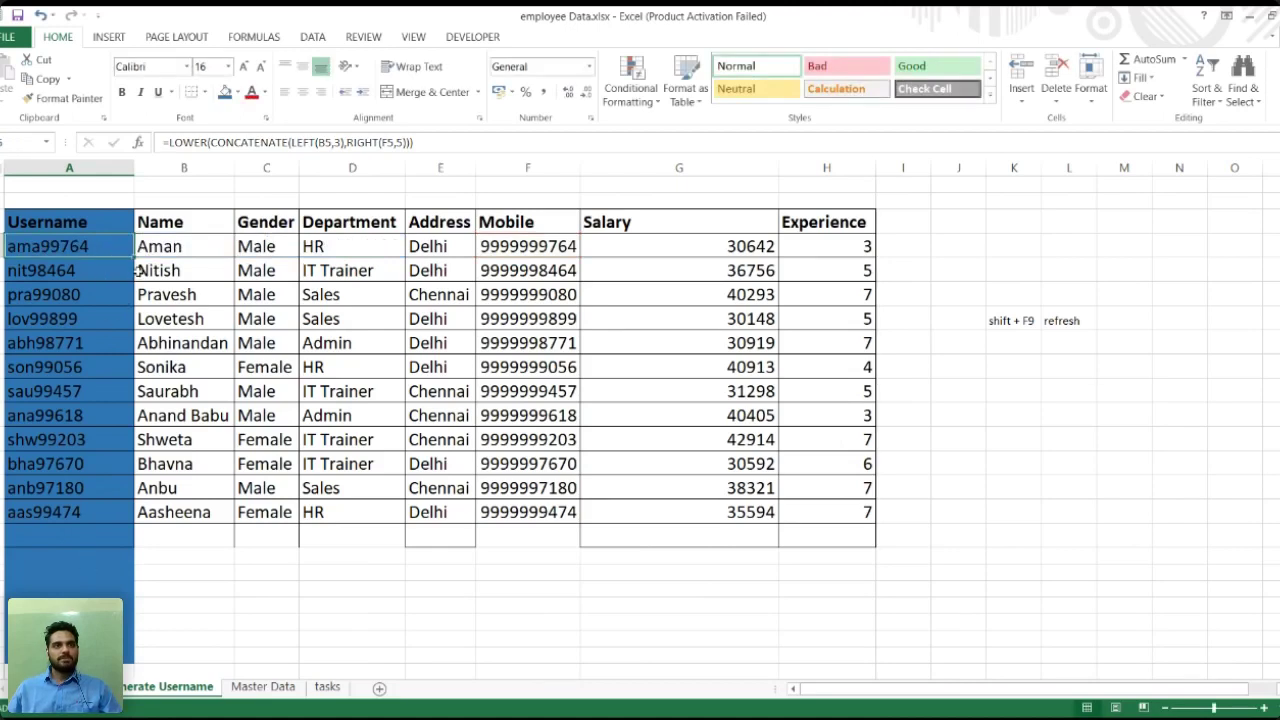
Step: Fill the username formula from A5 down column A to about row 21
left_click_drag(135, 262, 126, 643)
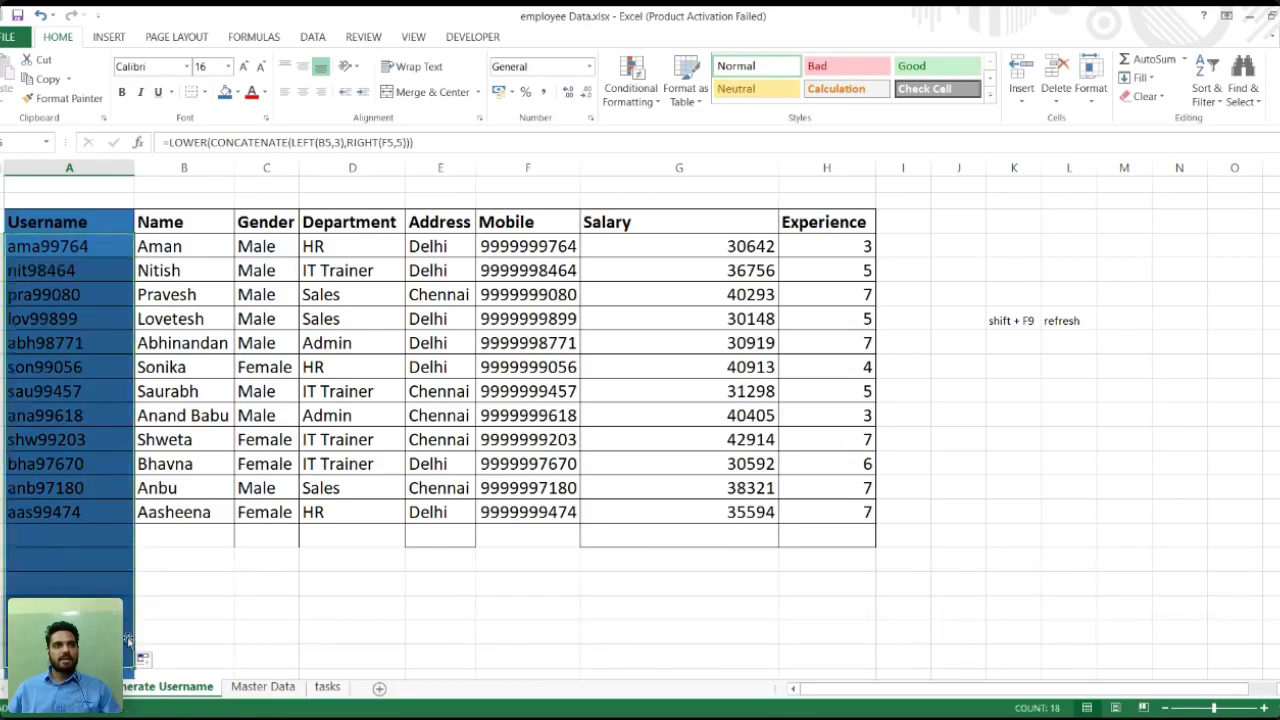
left_click(102, 281)
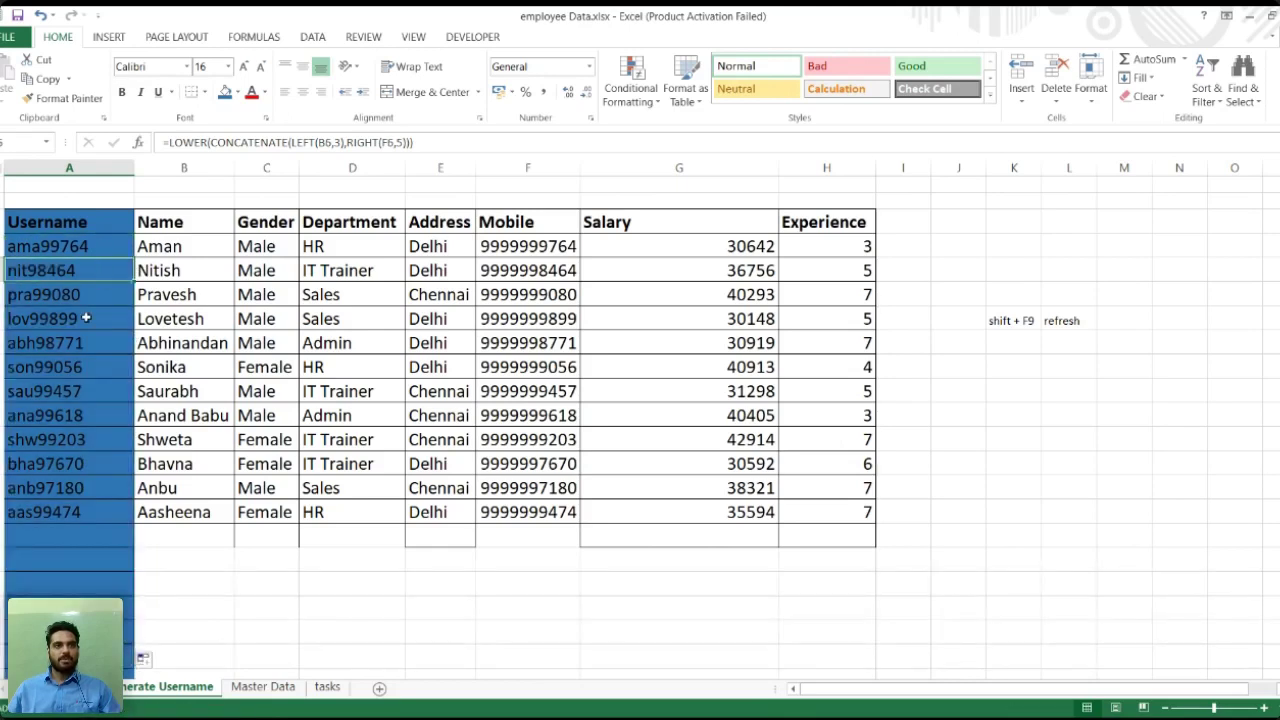
scroll(104, 578, "down", 1)
scroll(104, 578, "down", 1)
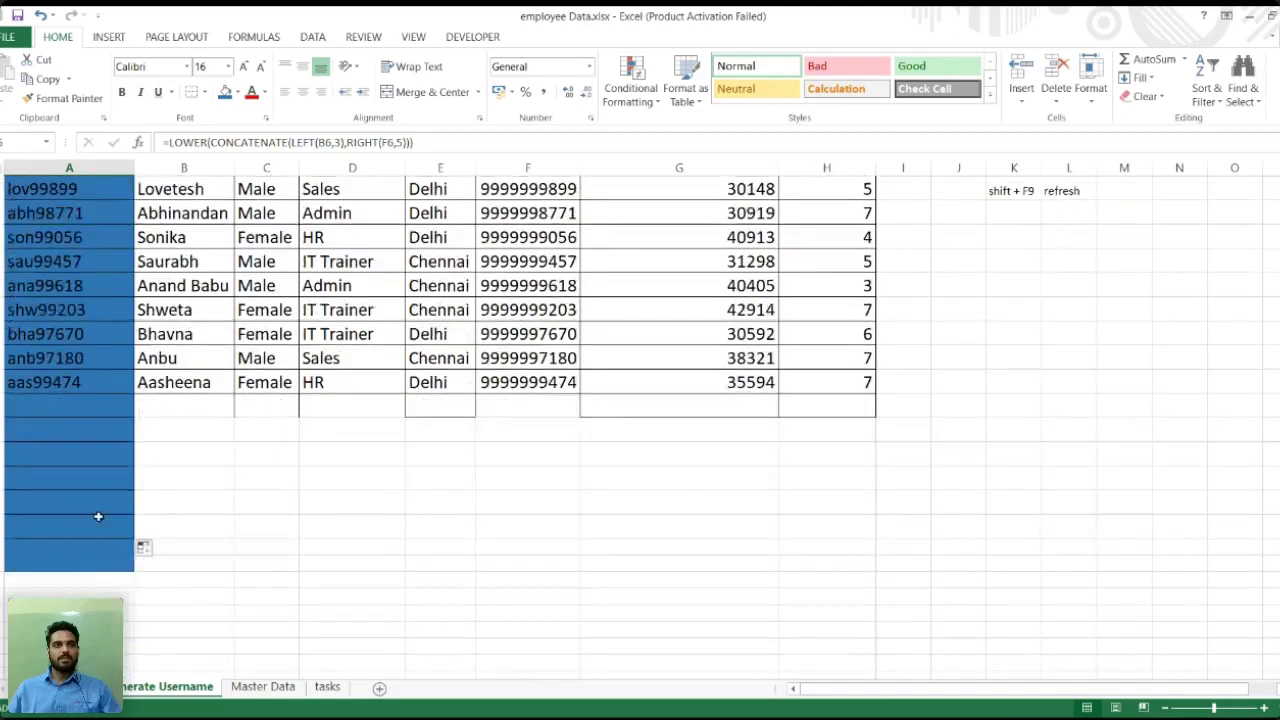
left_click(97, 382)
mouse_move(135, 569)
left_mouse_down()
mouse_move(105, 423)
mouse_move(135, 398)
mouse_move(126, 536)
mouse_move(149, 400)
left_mouse_up()
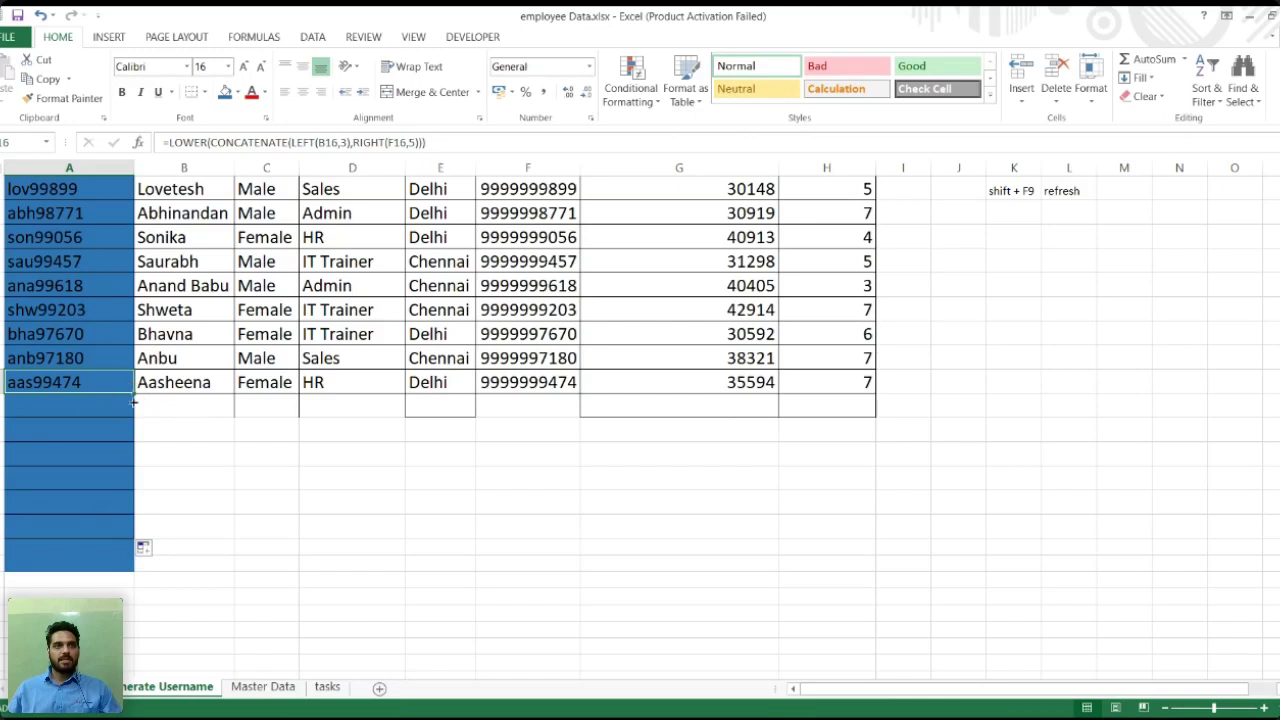
left_click_drag(134, 397, 127, 655)
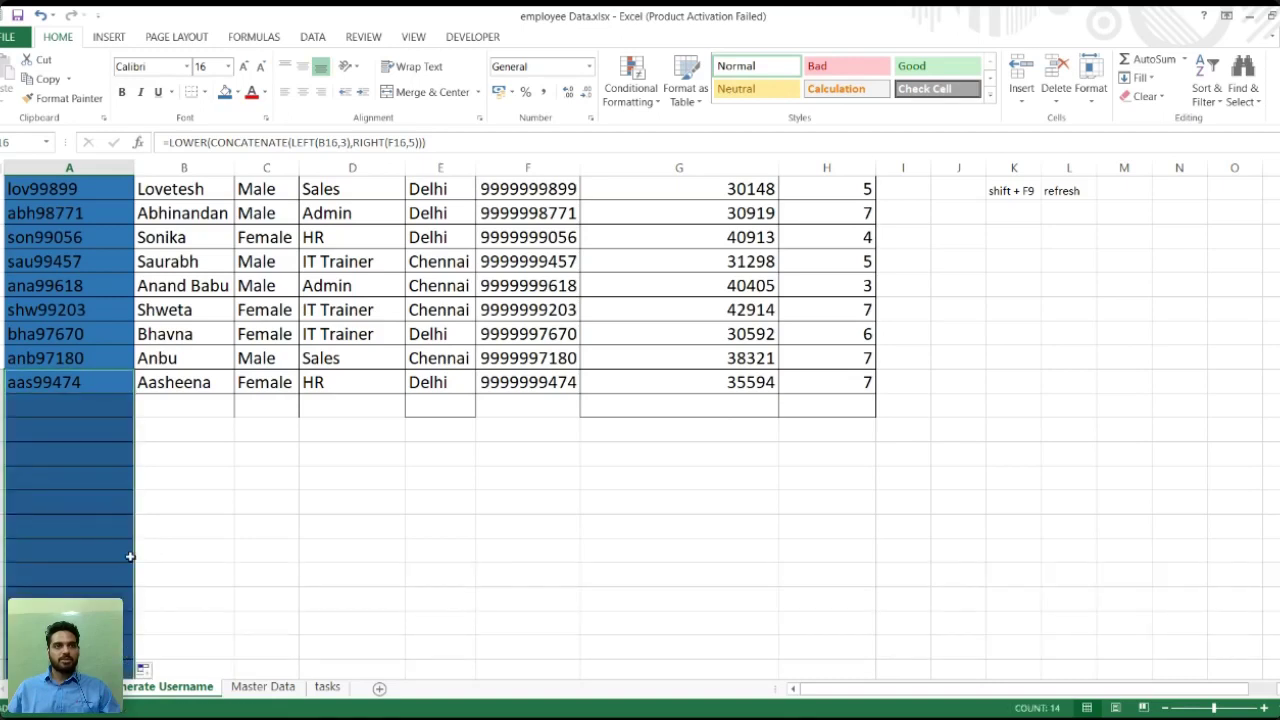
left_click(166, 526)
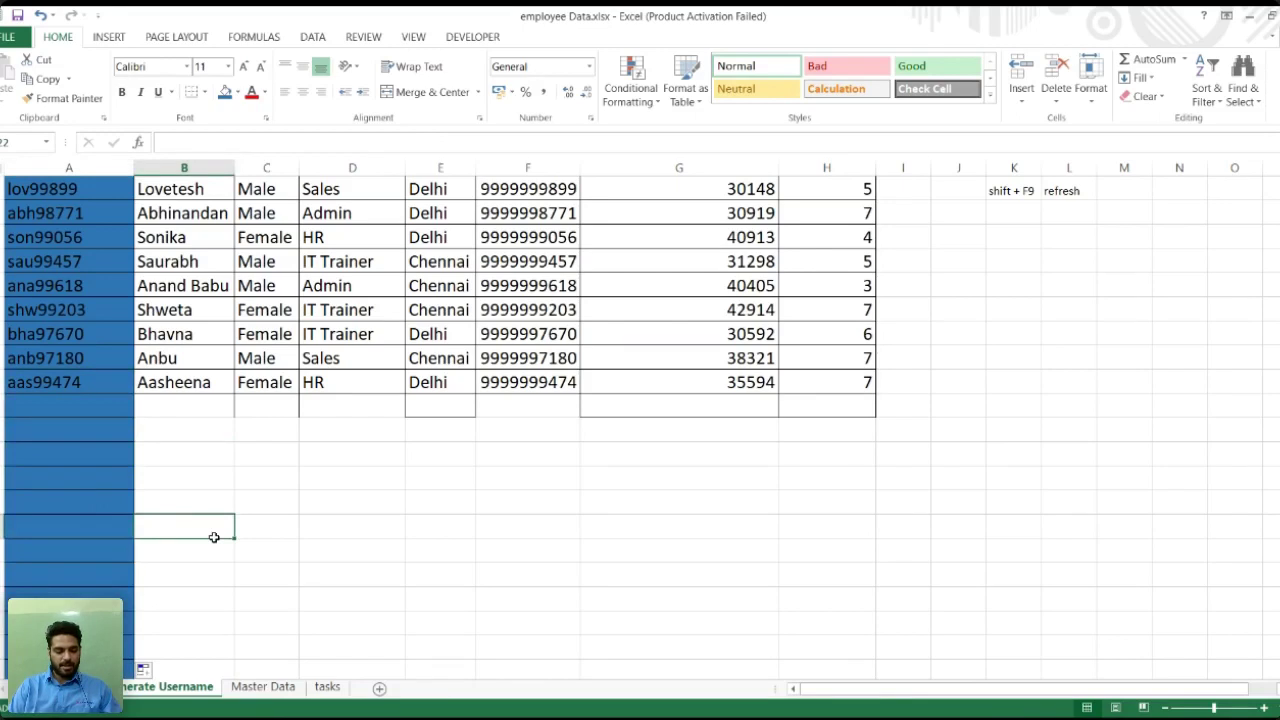
type("gitr")
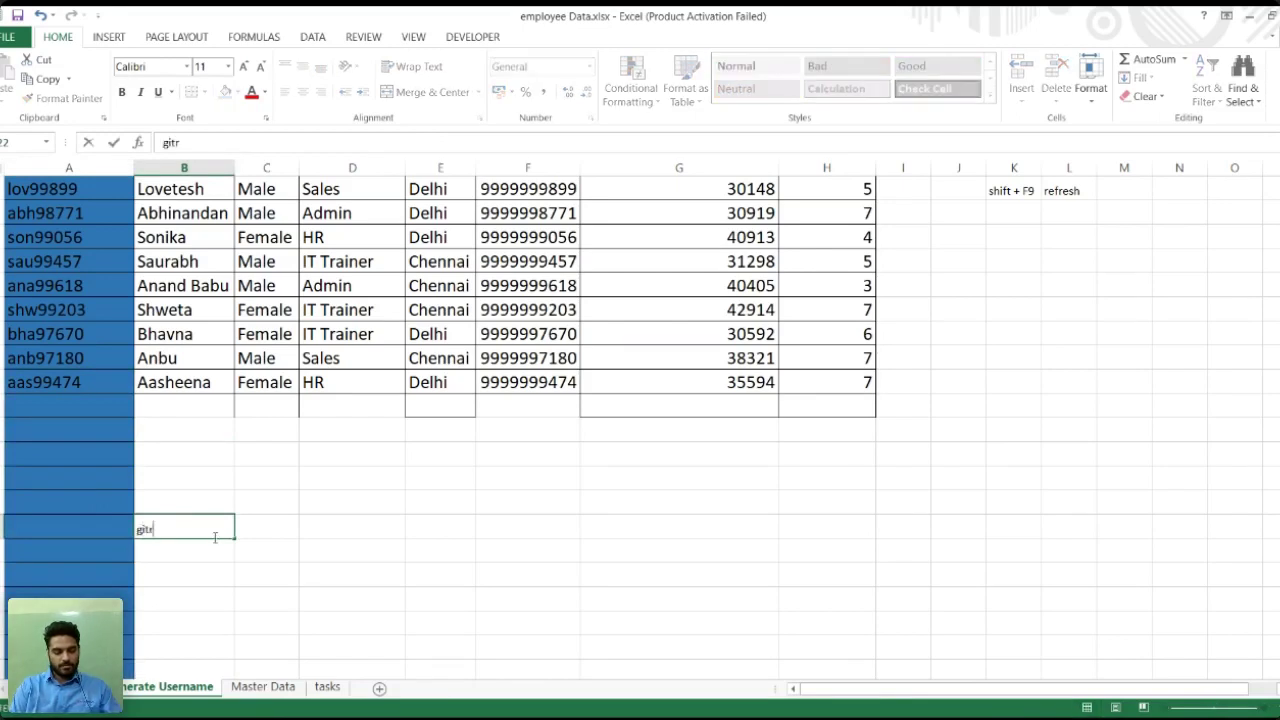
type("anjal")
key("Tab")
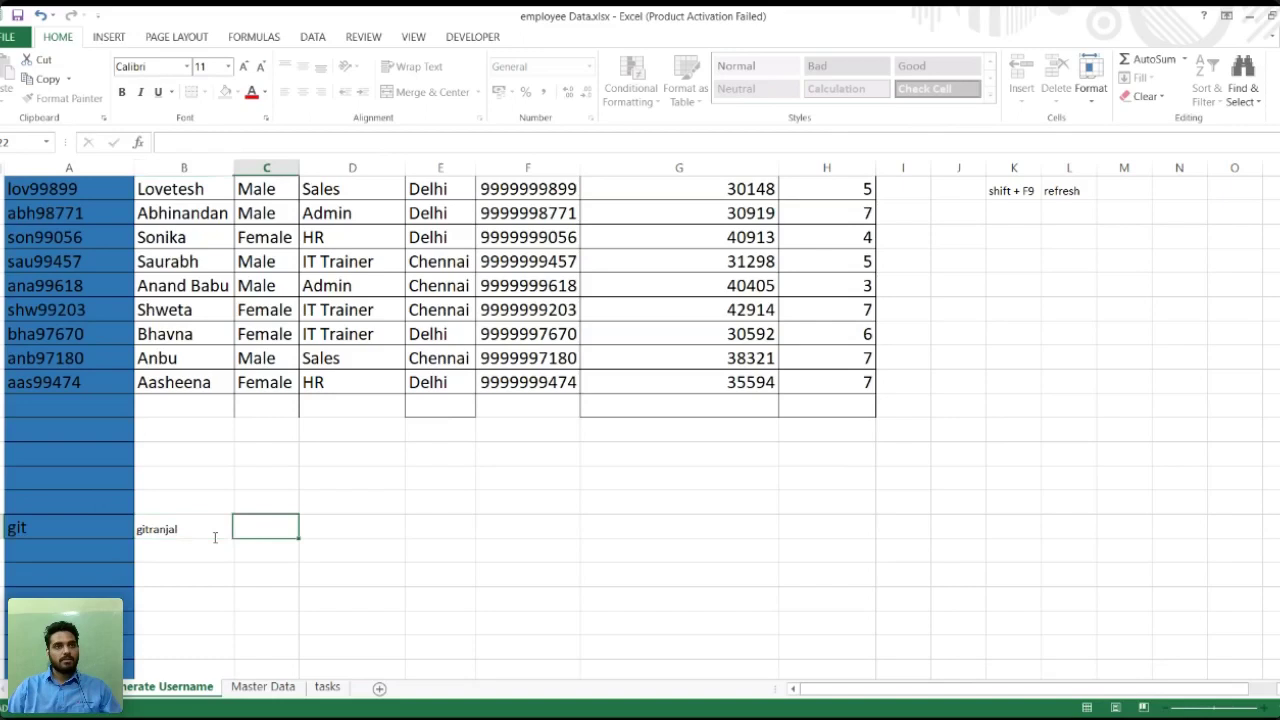
key("Right")
key("Right")
key("Right")
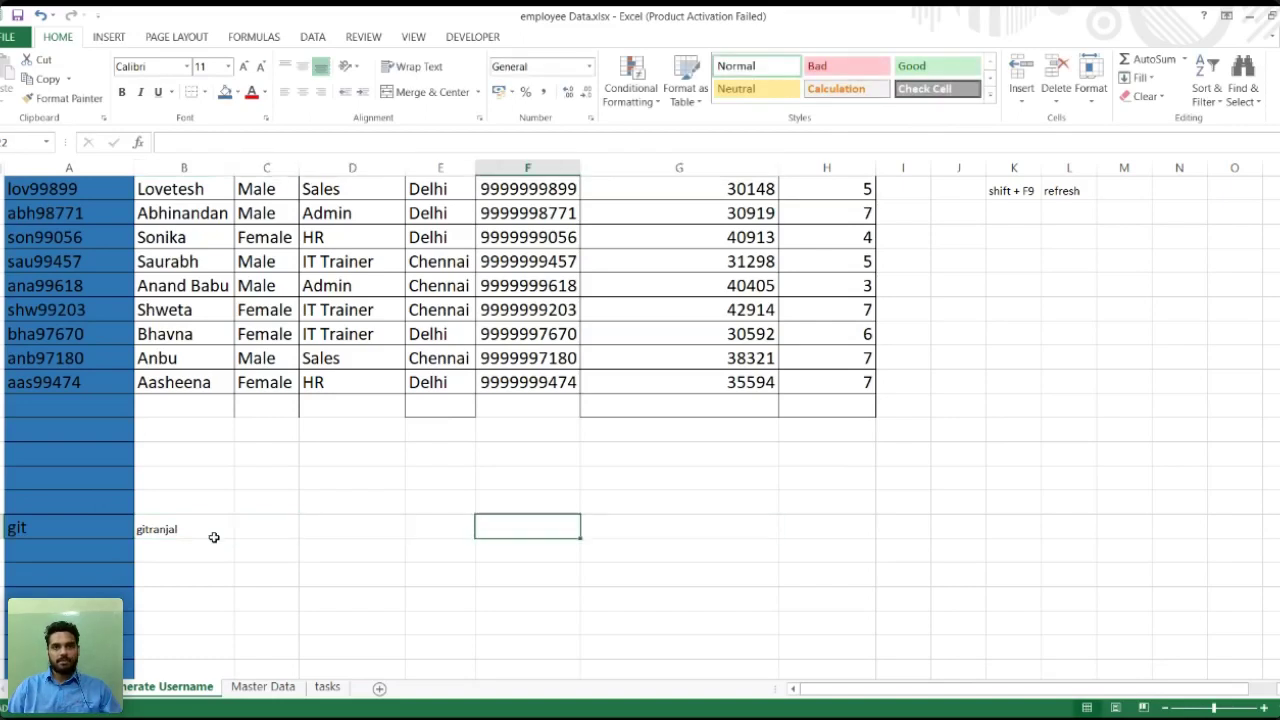
type("111111111")
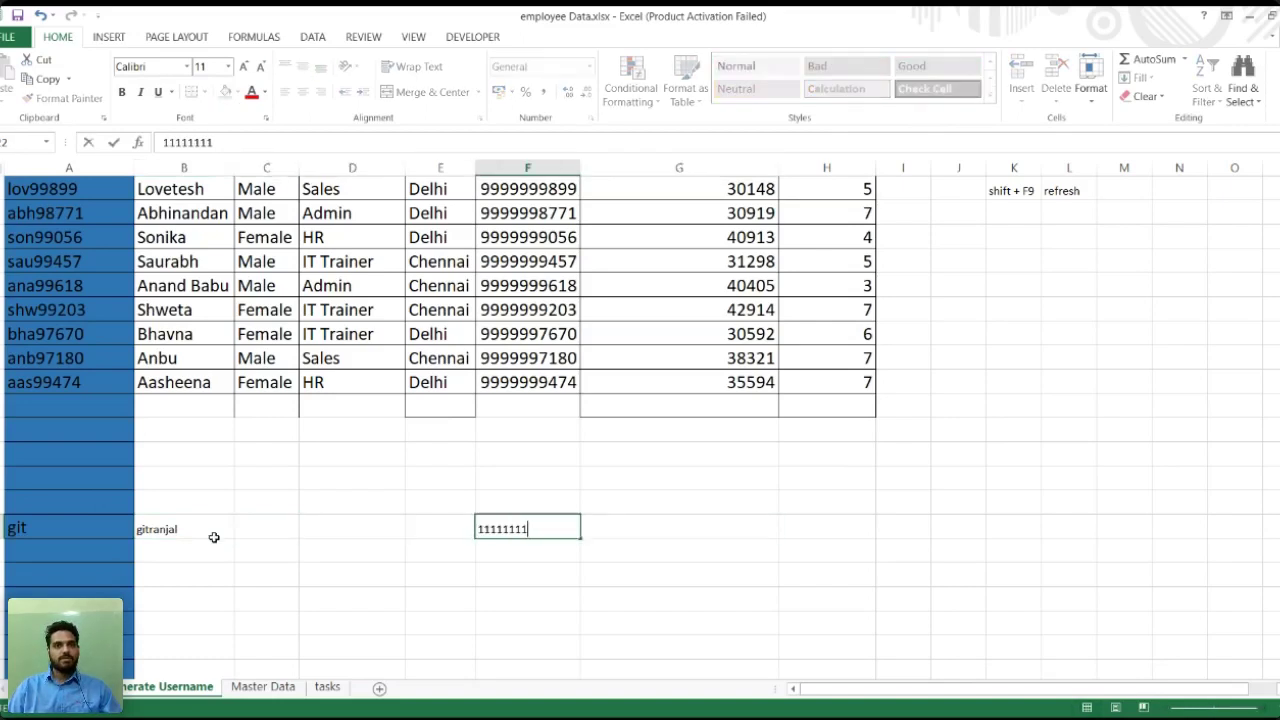
key("Return")
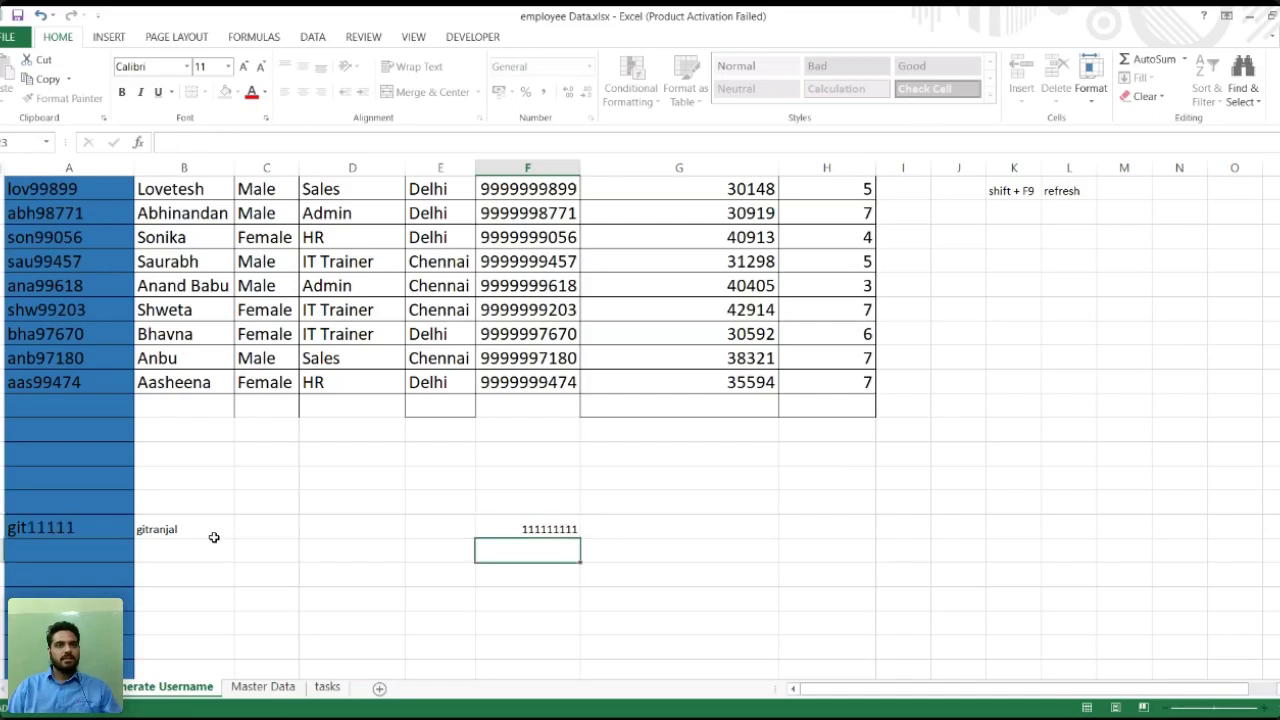
key("Up")
key("Left")
key("Left")
key("Left")
key("Left")
key("Left")
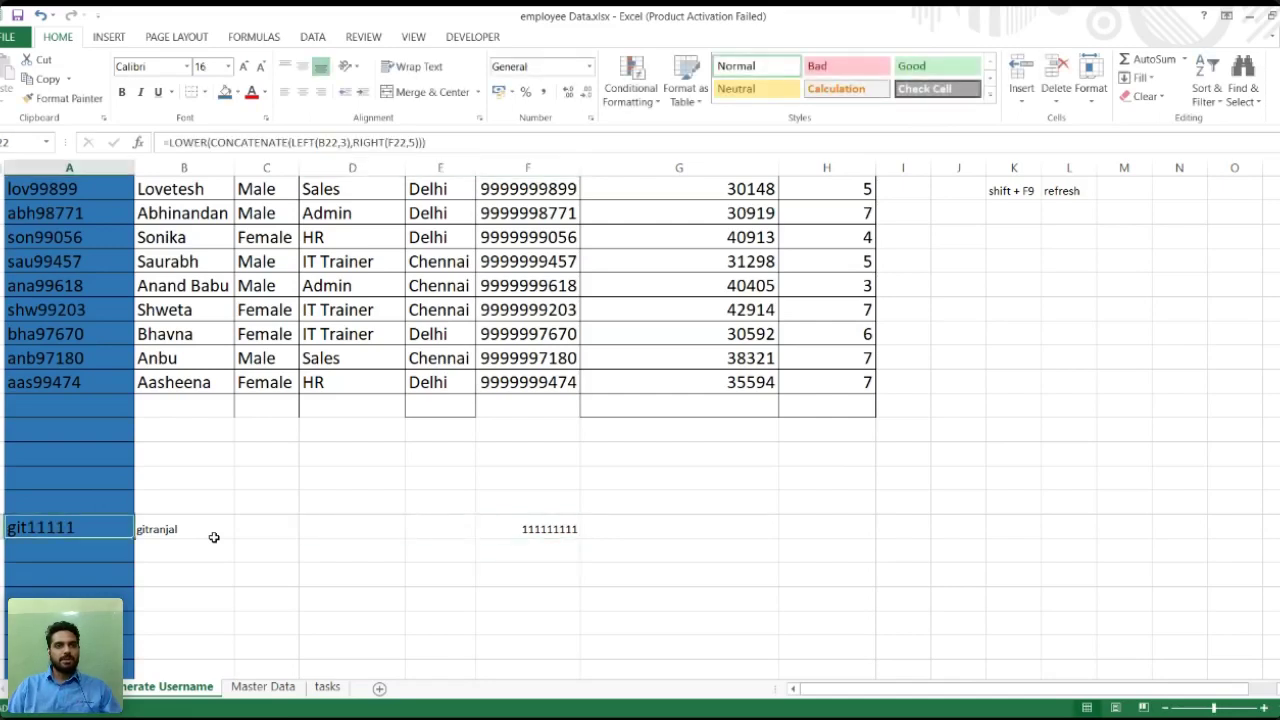
key("Right")
key("Left")
key("Right")
key("Left")
key("ctrl+shift+Right")
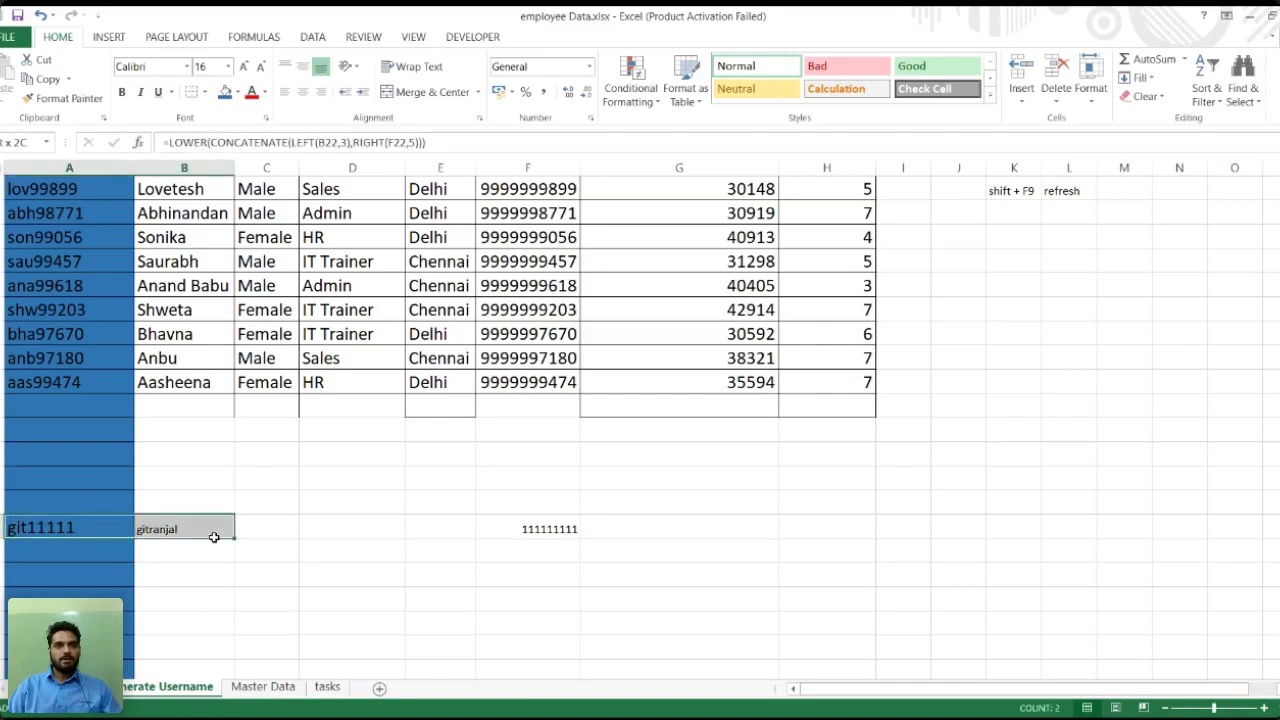
key("ctrl+shift+Right")
key("Delete")
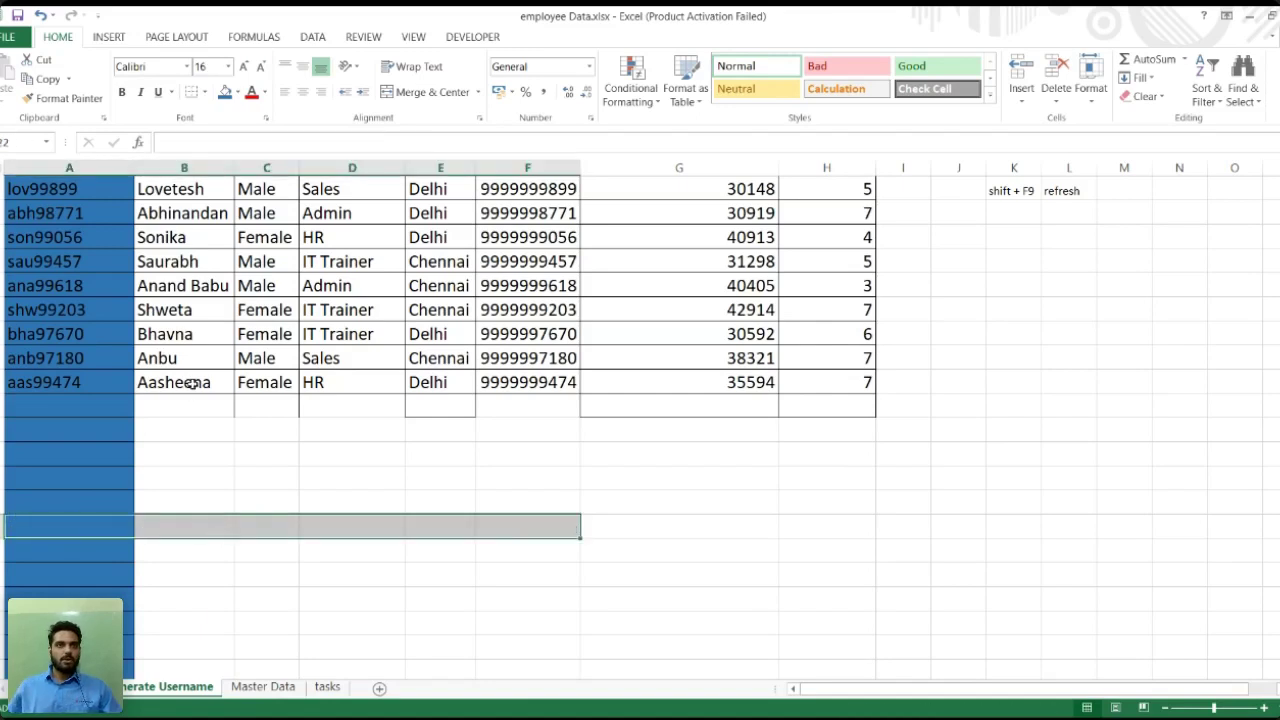
scroll(193, 388, "up", 2)
left_click_drag(185, 243, 870, 582)
left_click(127, 432)
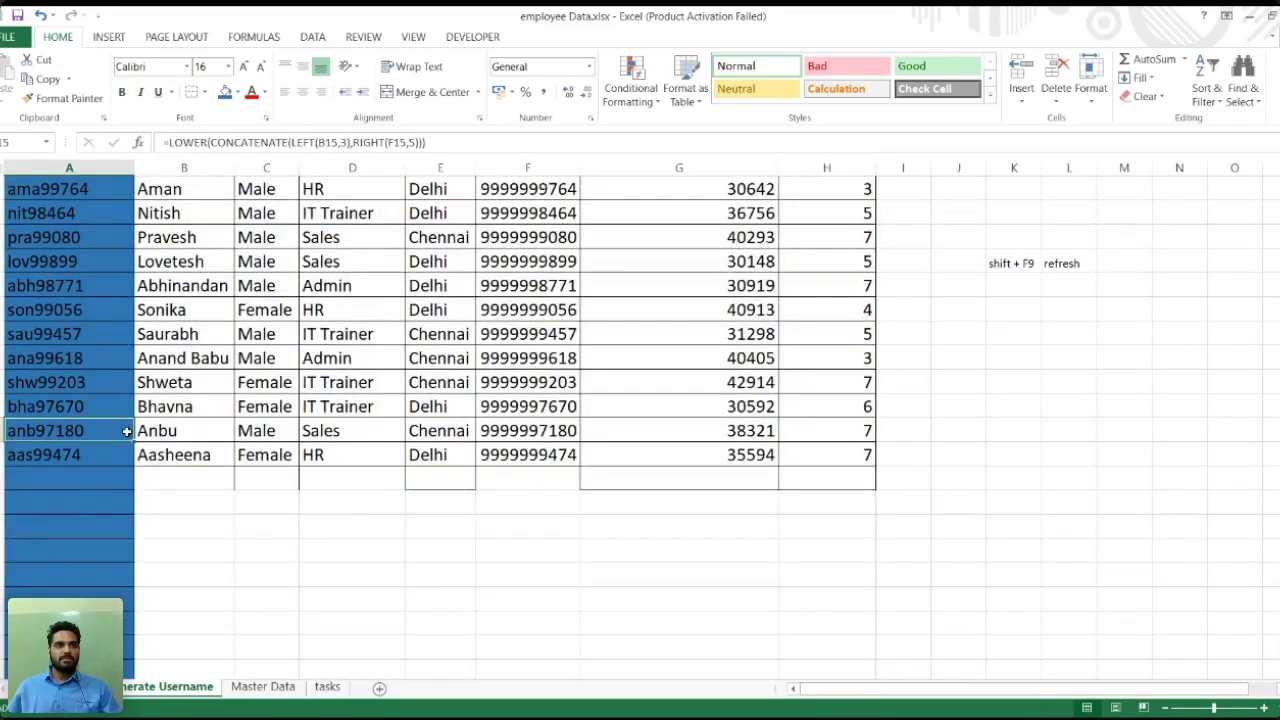
scroll(297, 458, "up", 1)
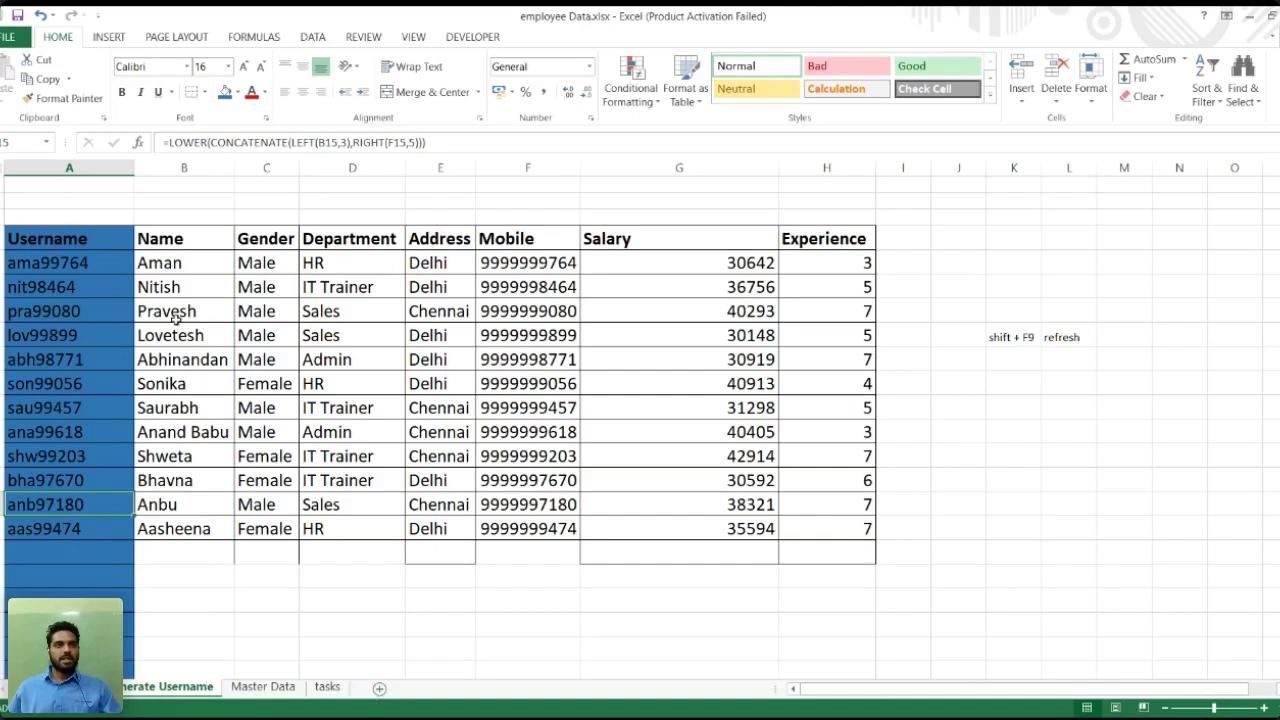
Step: Delete the pasted rows below Master Data and insert an empty PivotTable from table B4:H16
left_click(263, 692)
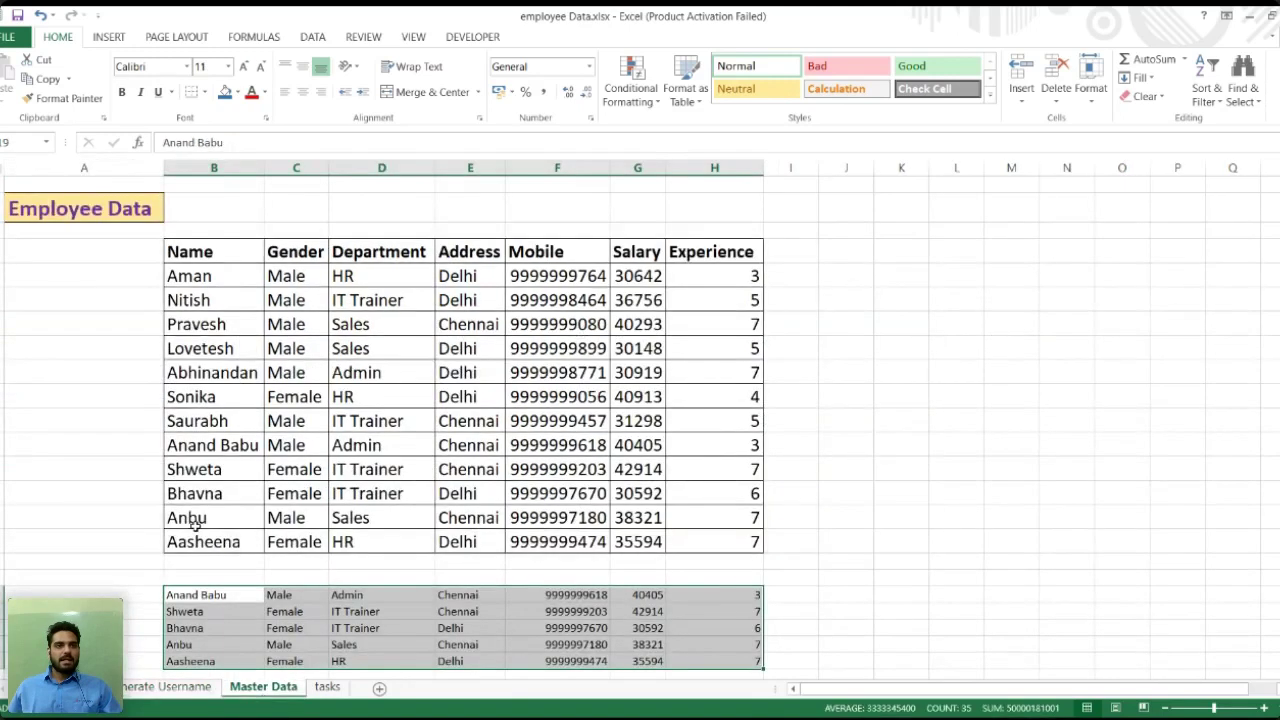
key("Delete")
left_click(239, 579)
key("ctrl+Up")
key("ctrl+Up")
key("ctrl+shift+Right")
key("ctrl+shift+Down")
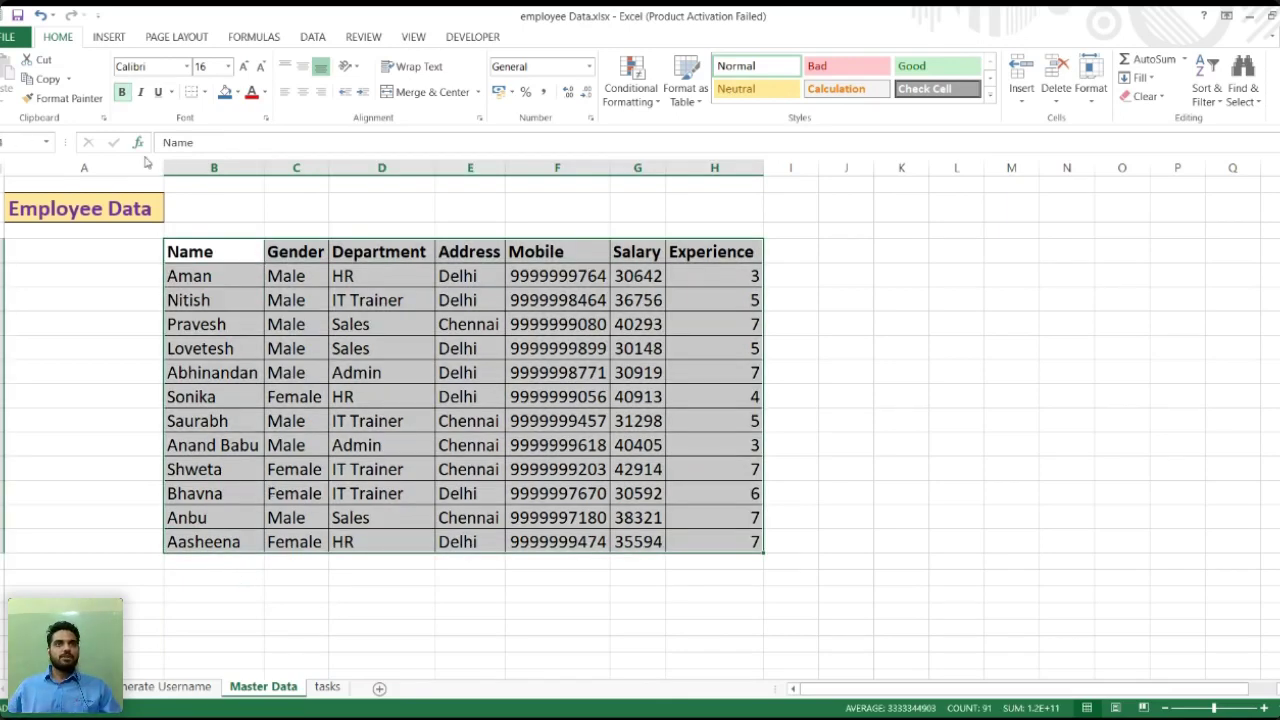
left_click(109, 37)
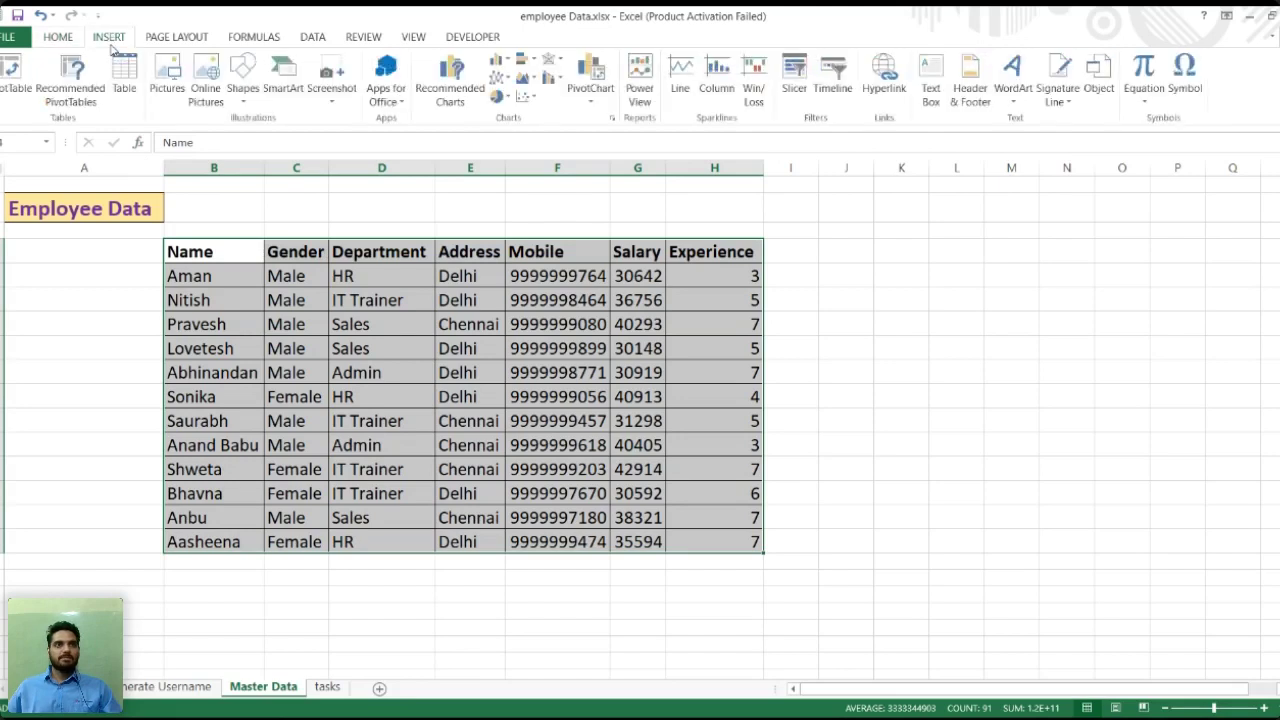
left_click(14, 90)
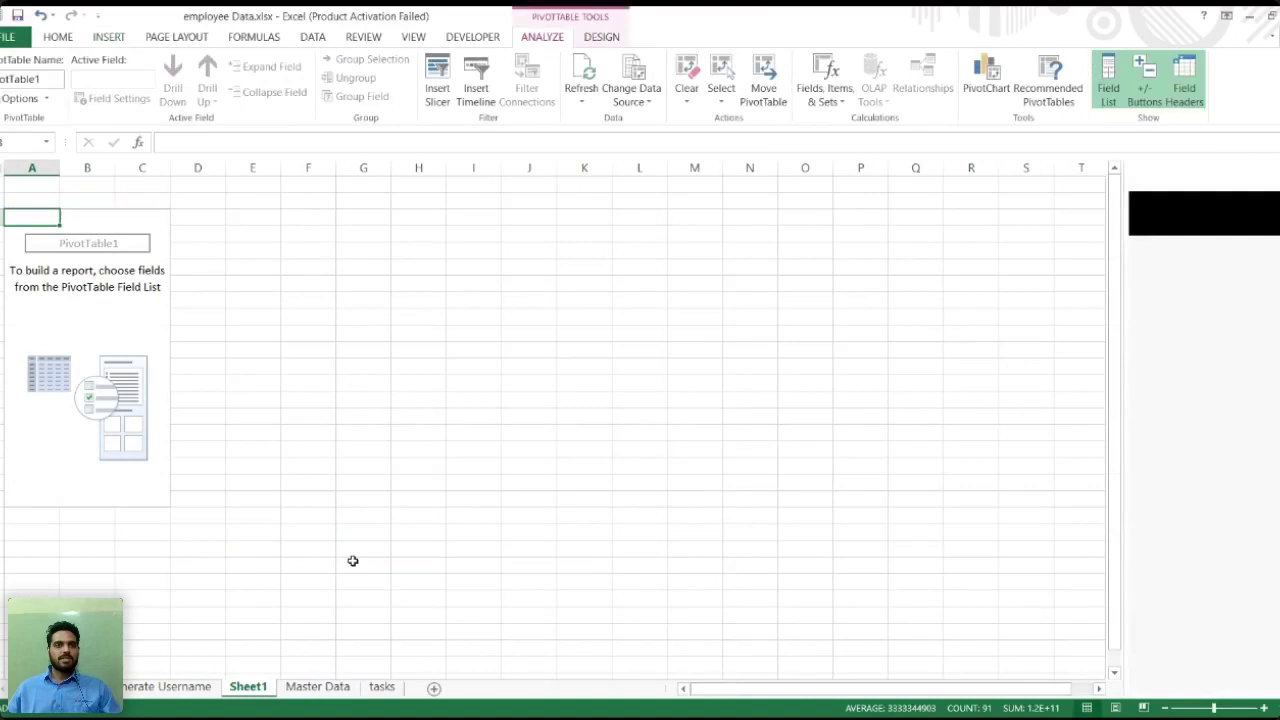
Step: Rename the Sheet1 tab to 'pivottable', correcting the typo
left_click(250, 688)
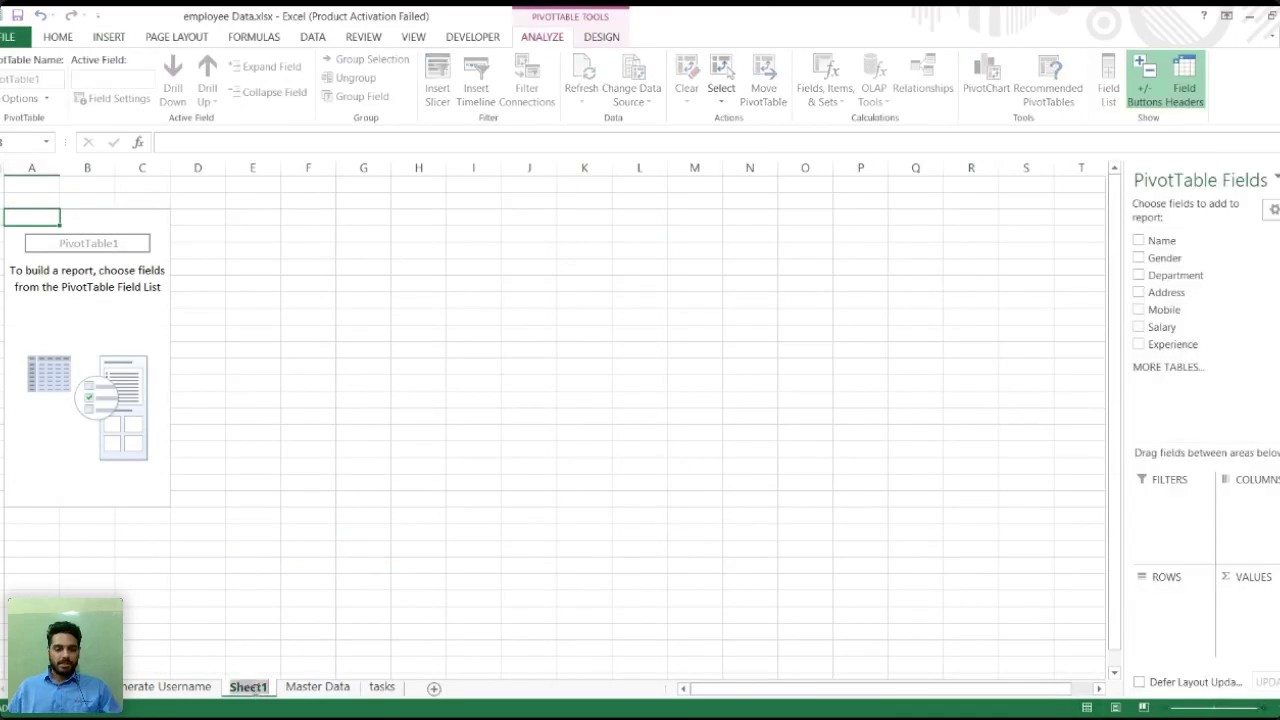
type("piv")
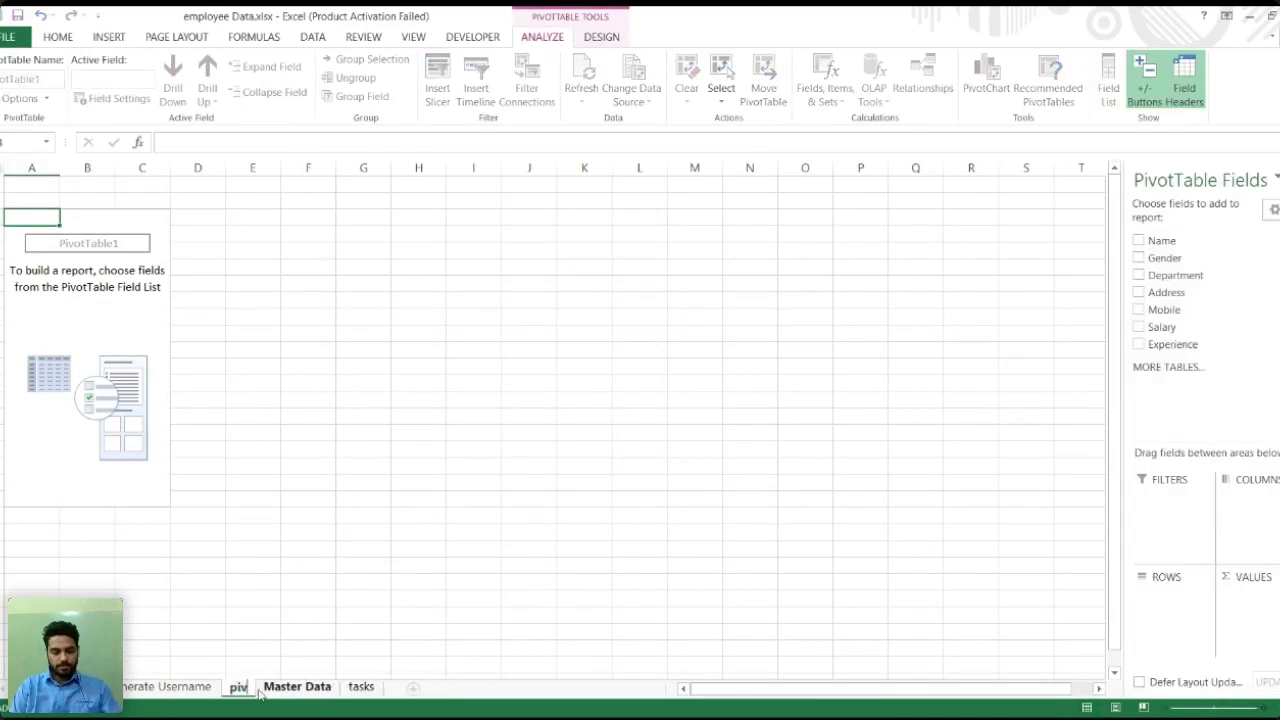
type("ottanb")
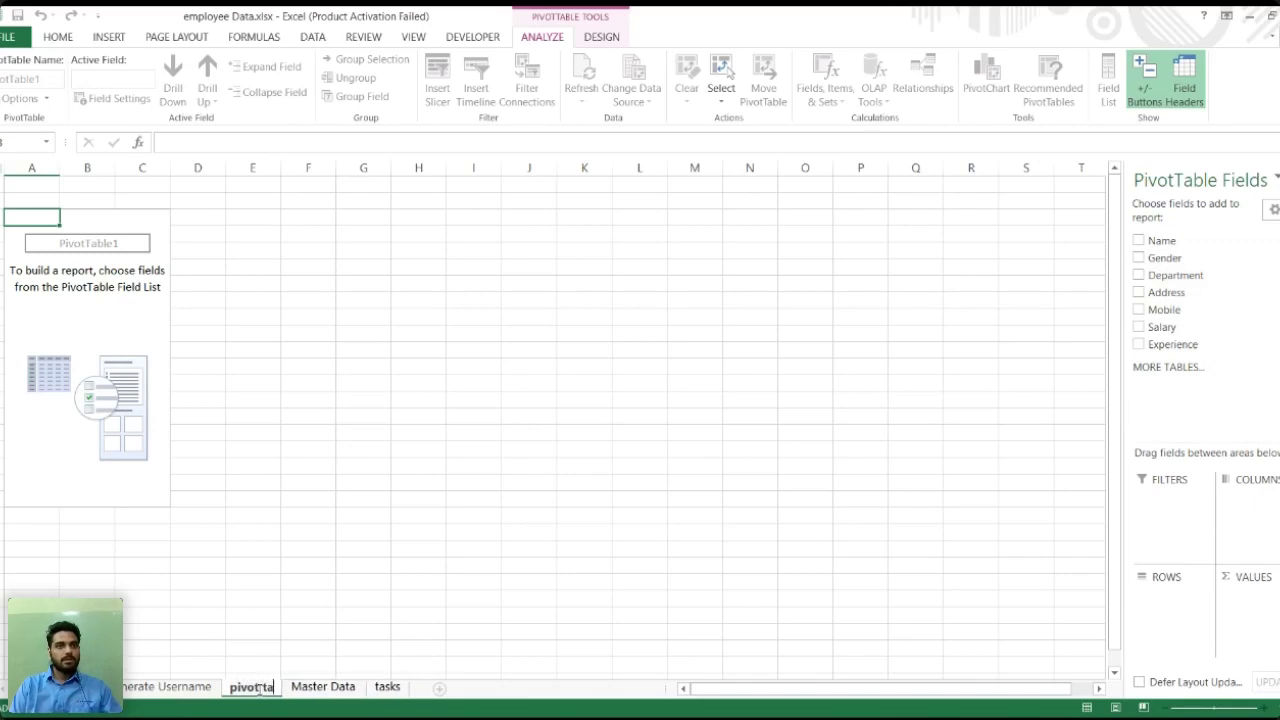
key("BackSpace")
key("BackSpace")
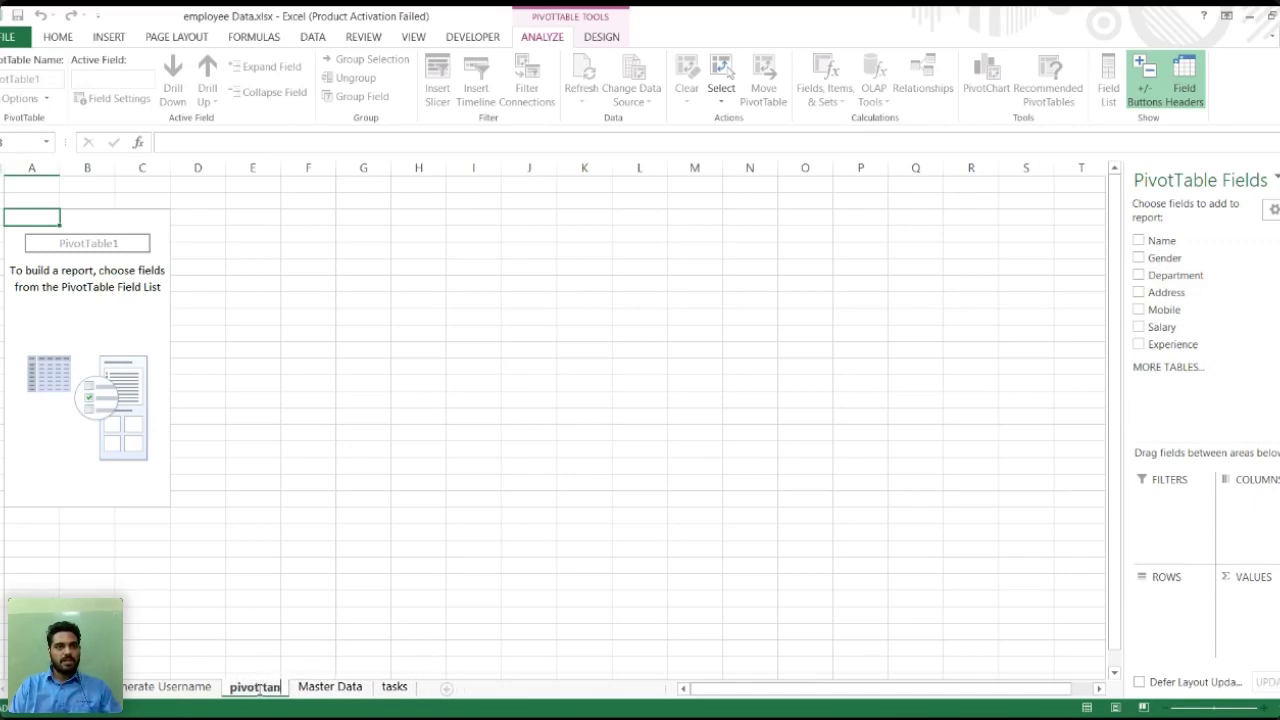
type("ble")
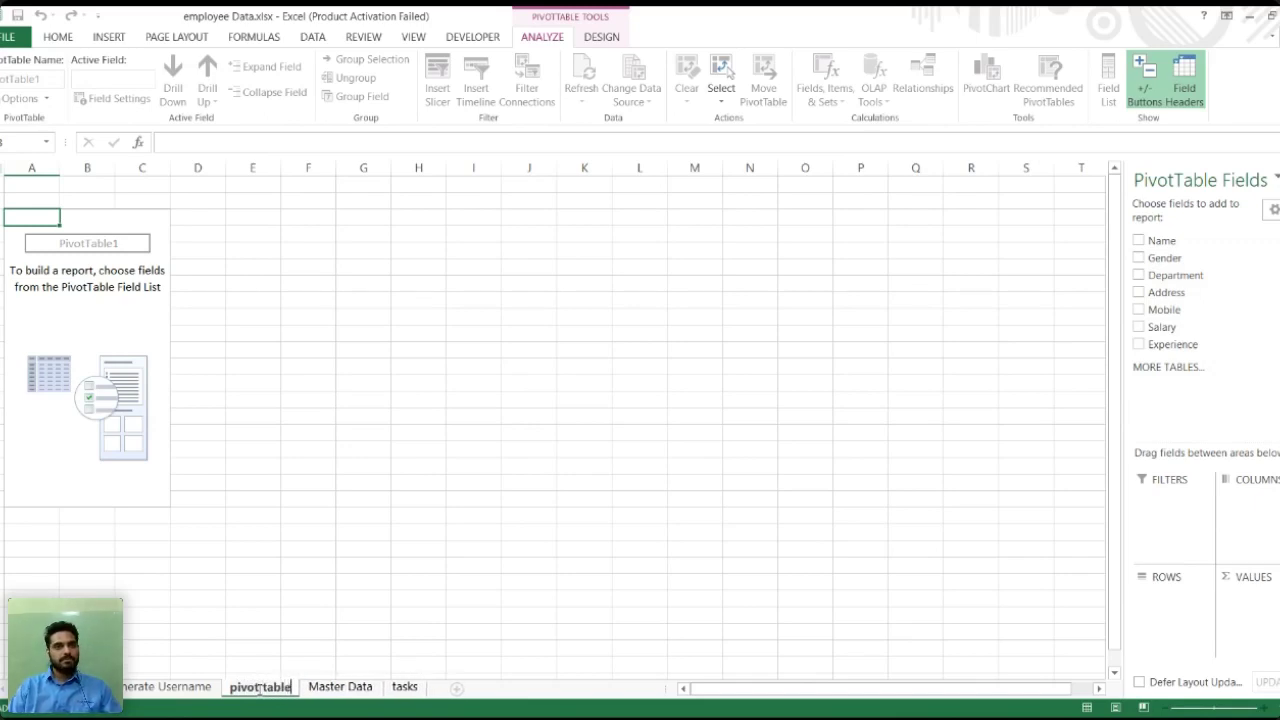
key("Return")
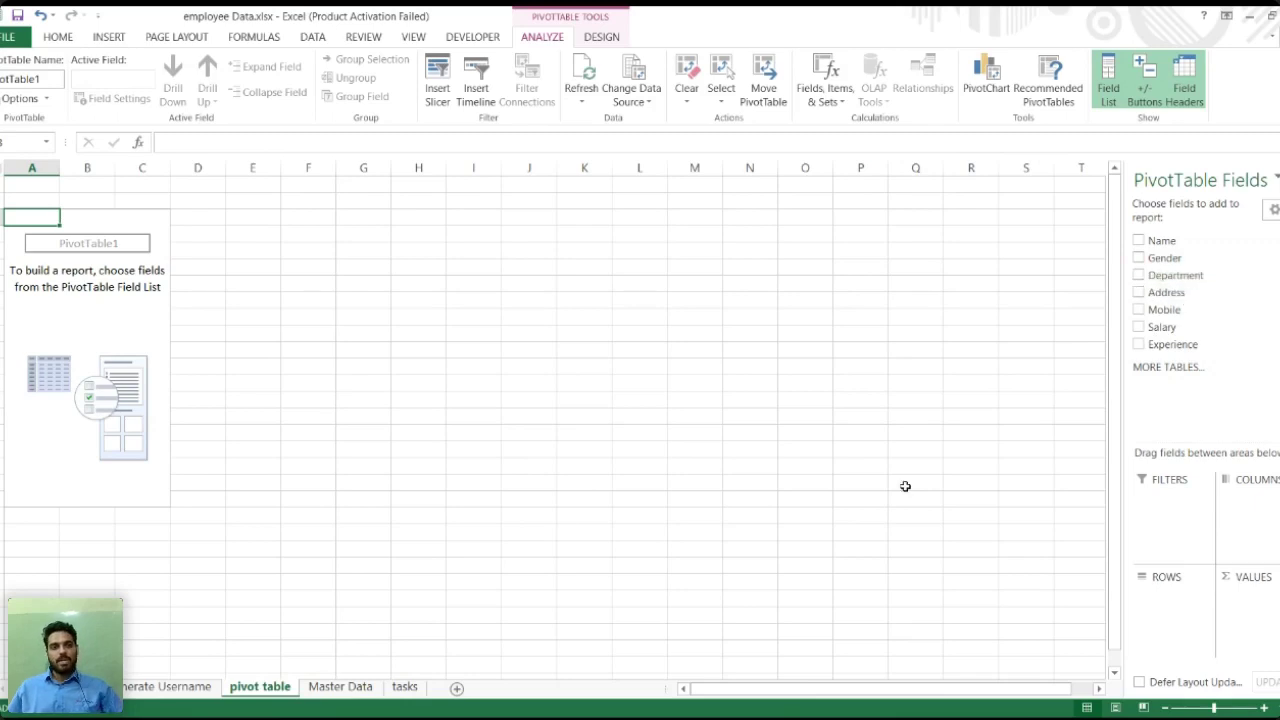
left_click(345, 696)
left_click(598, 328)
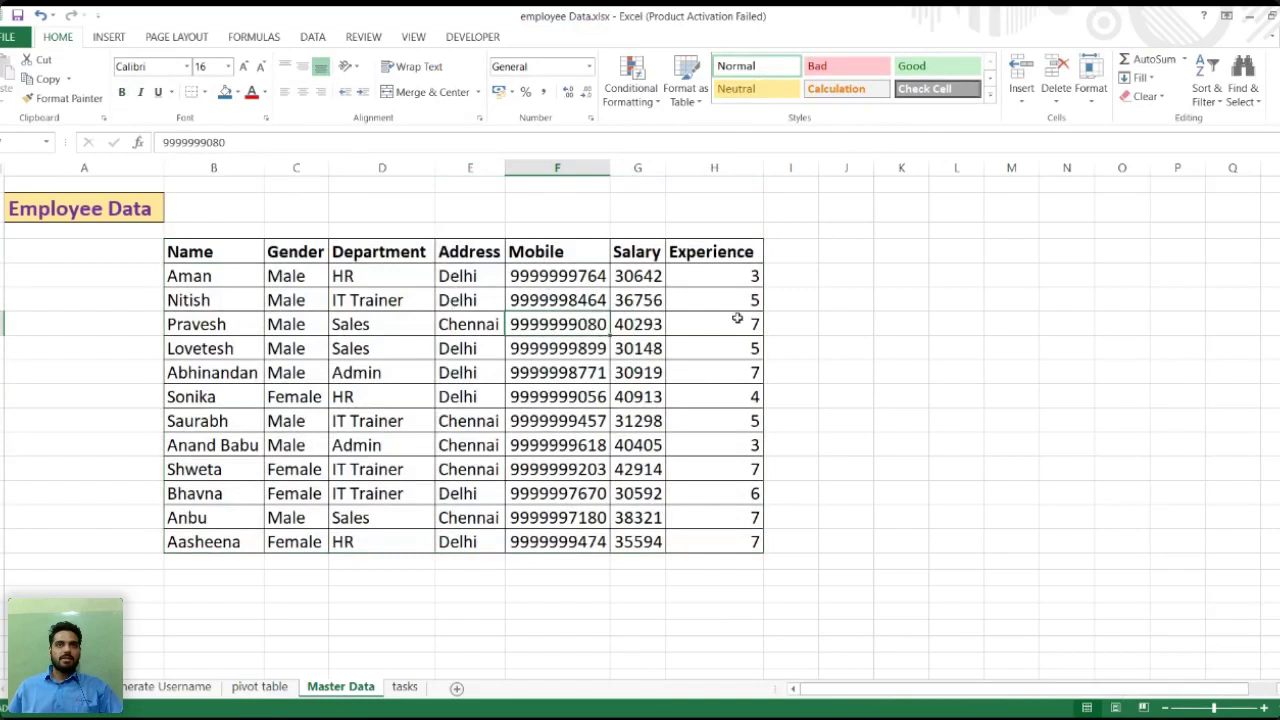
left_click(379, 284)
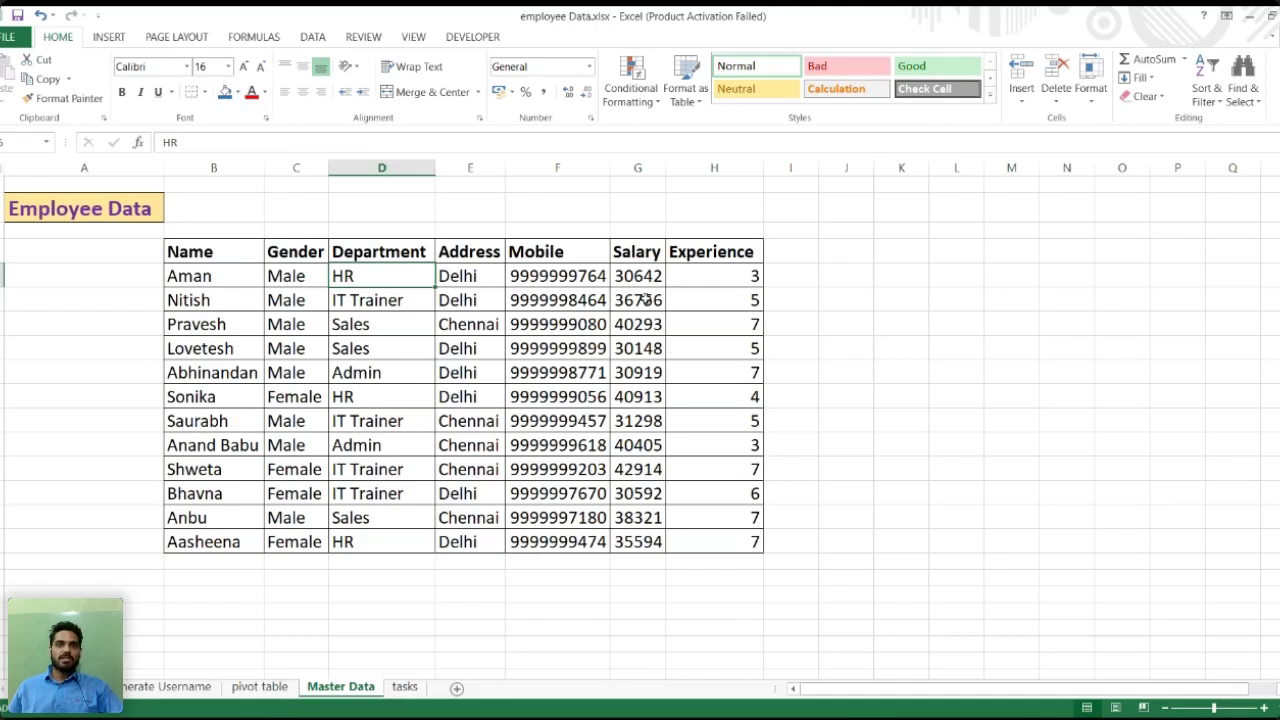
left_click(260, 687)
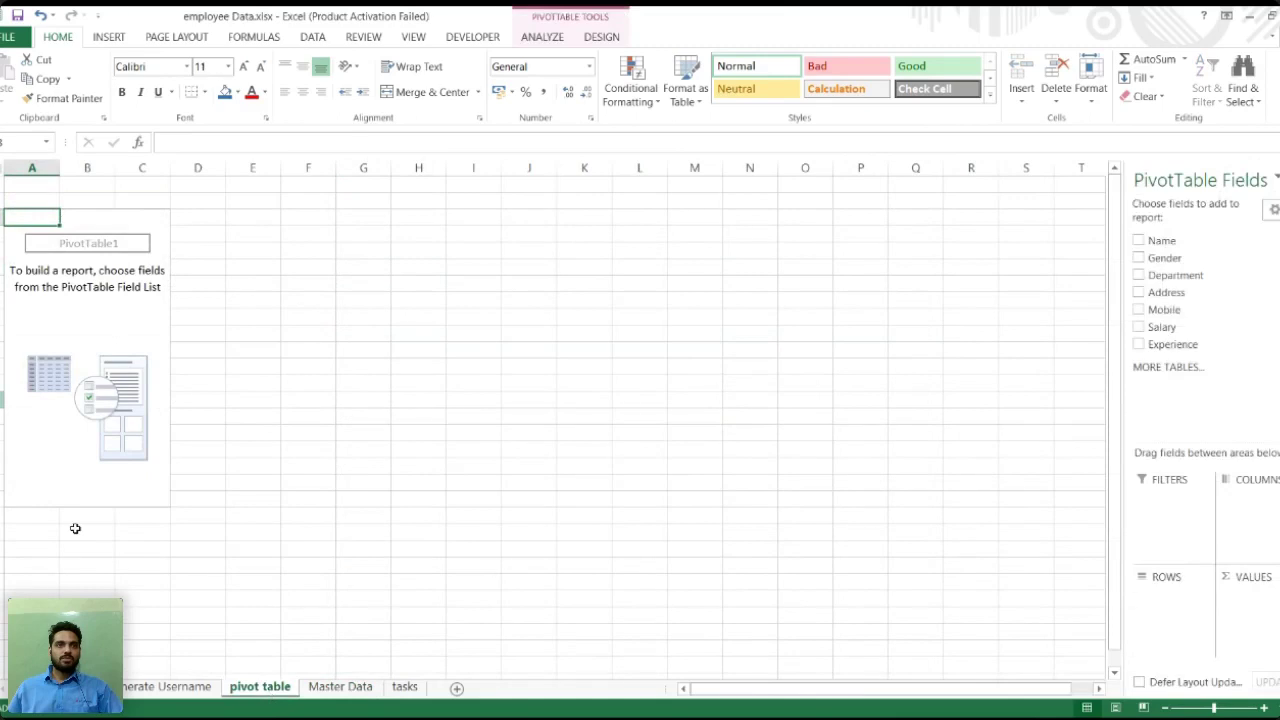
left_click(125, 332)
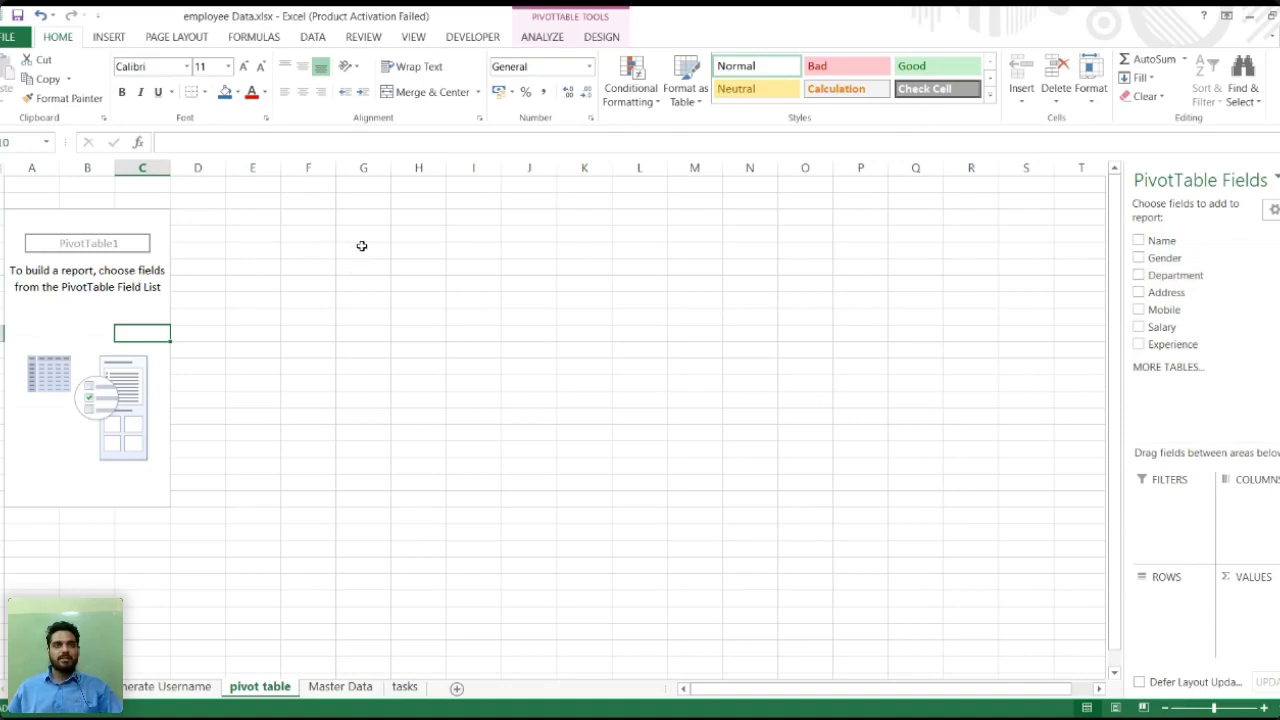
left_click(362, 243)
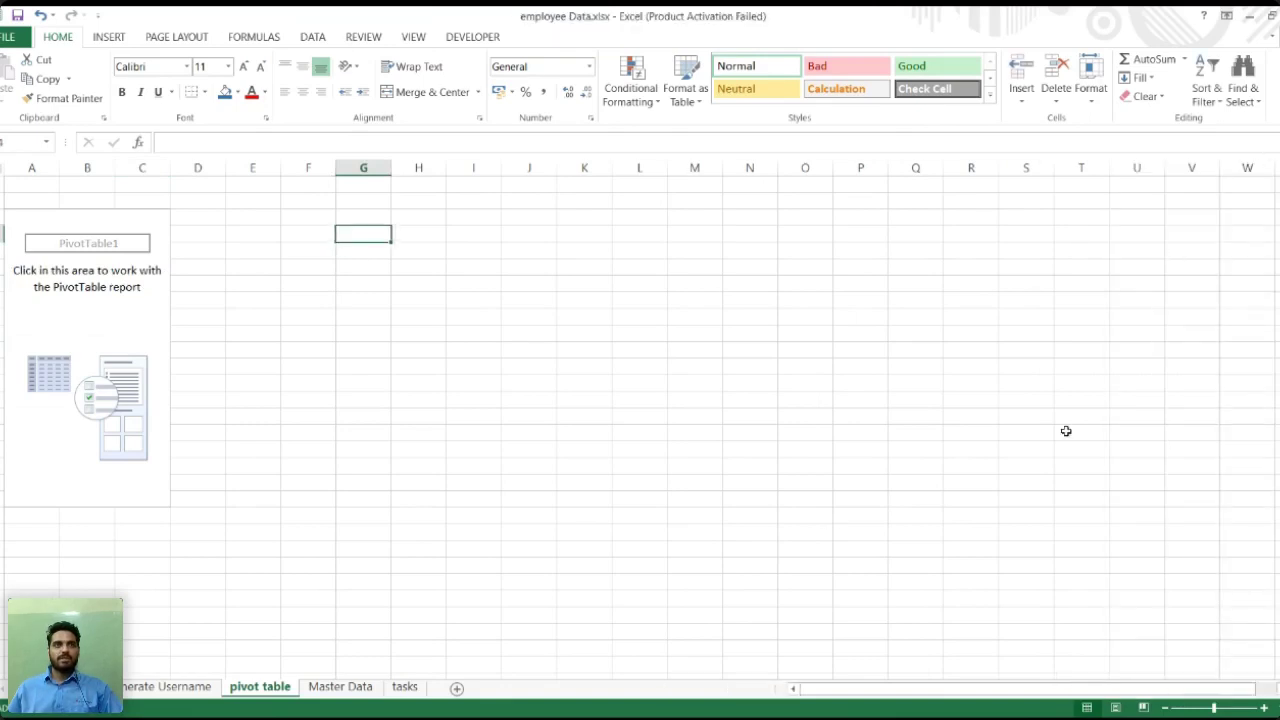
left_click(128, 218)
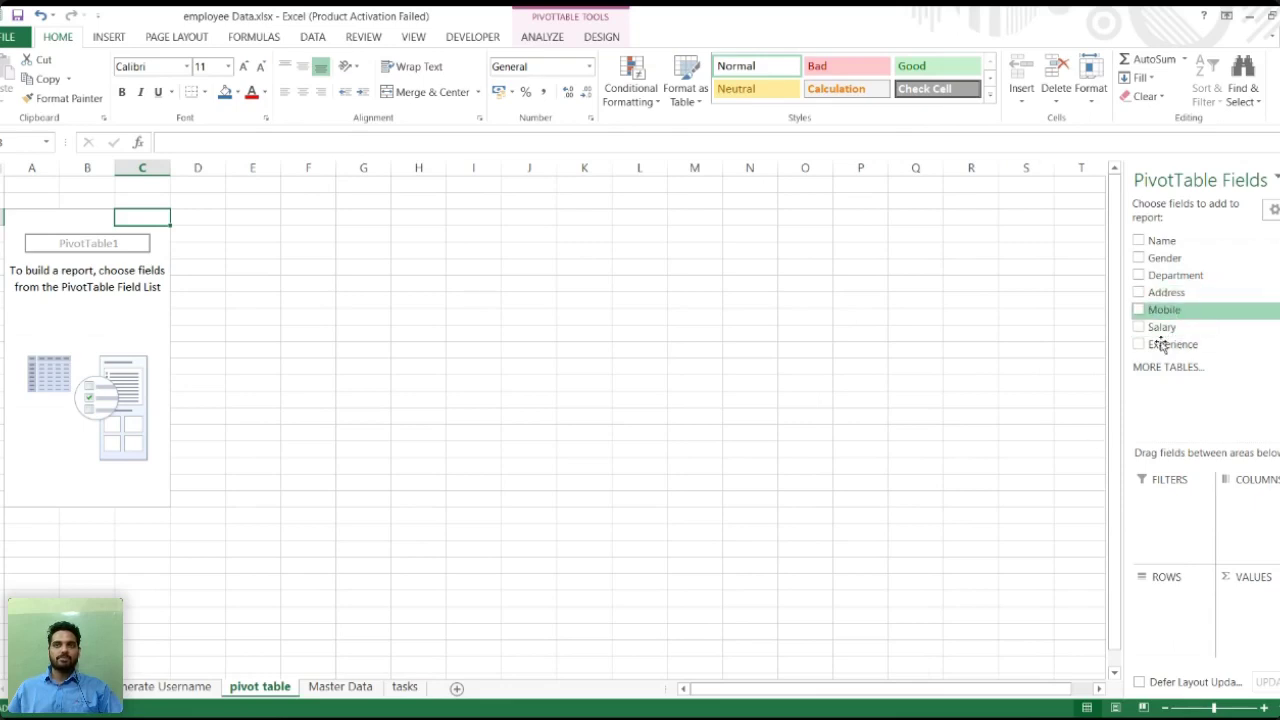
Step: Put Department in Rows and Salary in Values to sum salary per department
left_click(1138, 275)
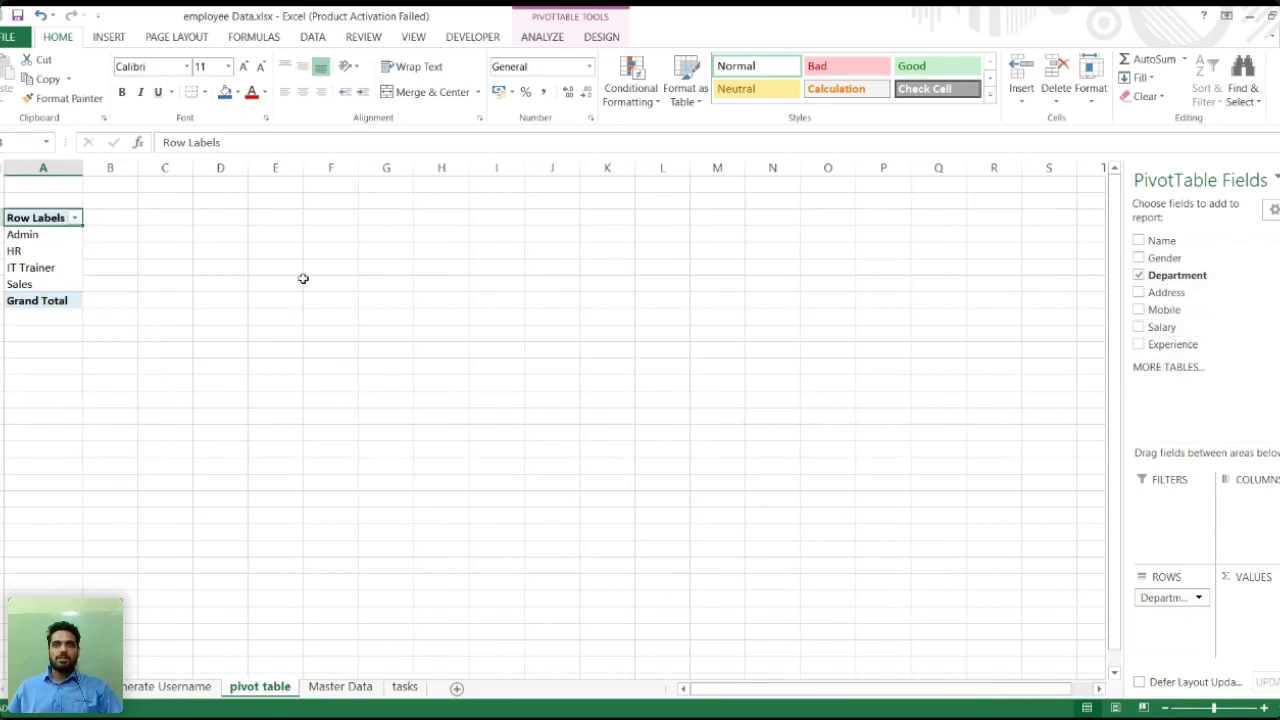
left_click(1139, 329)
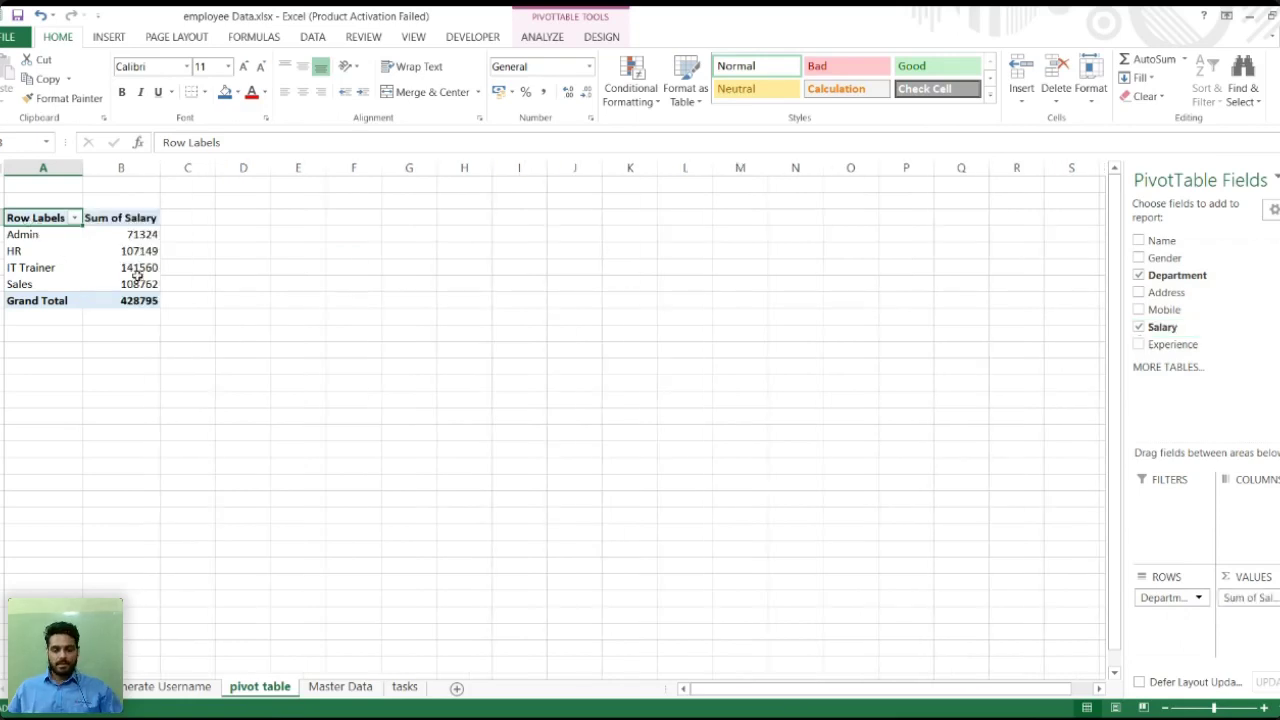
Step: Raise the PivotTable's font size to 18 pt and AutoFit columns A and B
key("ctrl+a")
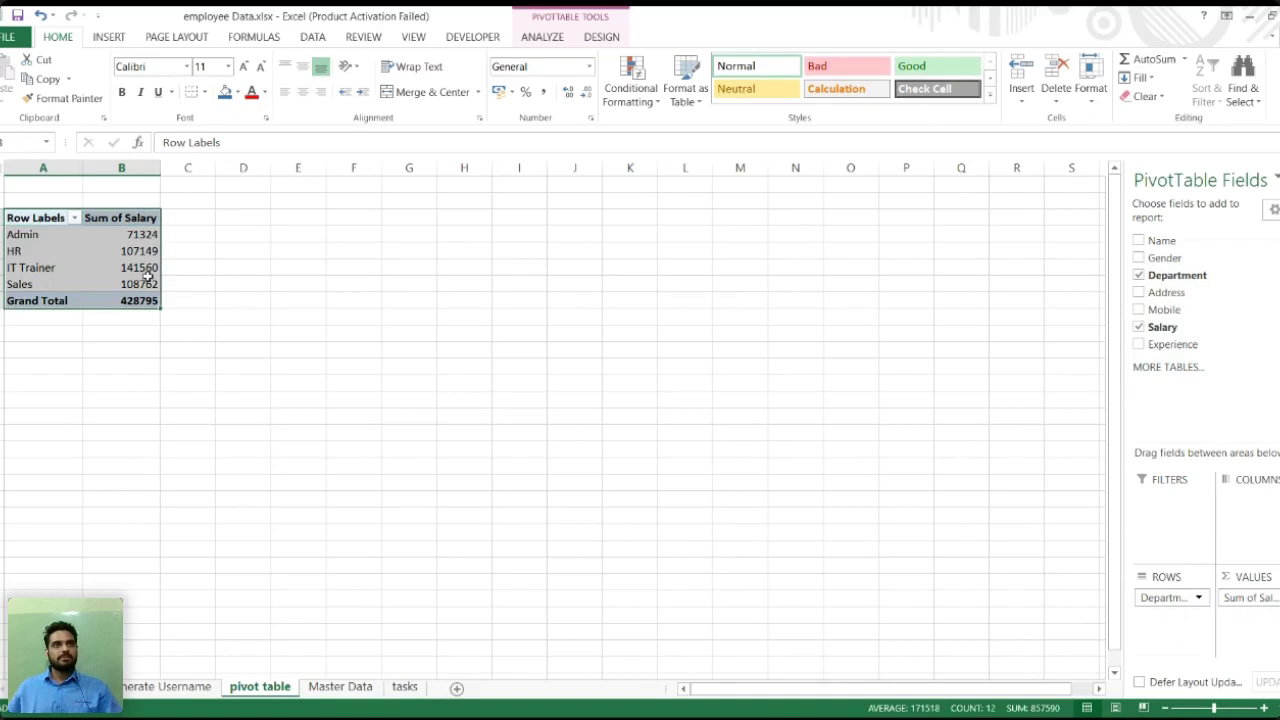
left_click(242, 68)
left_click(242, 68)
left_click(242, 68)
left_click(242, 68)
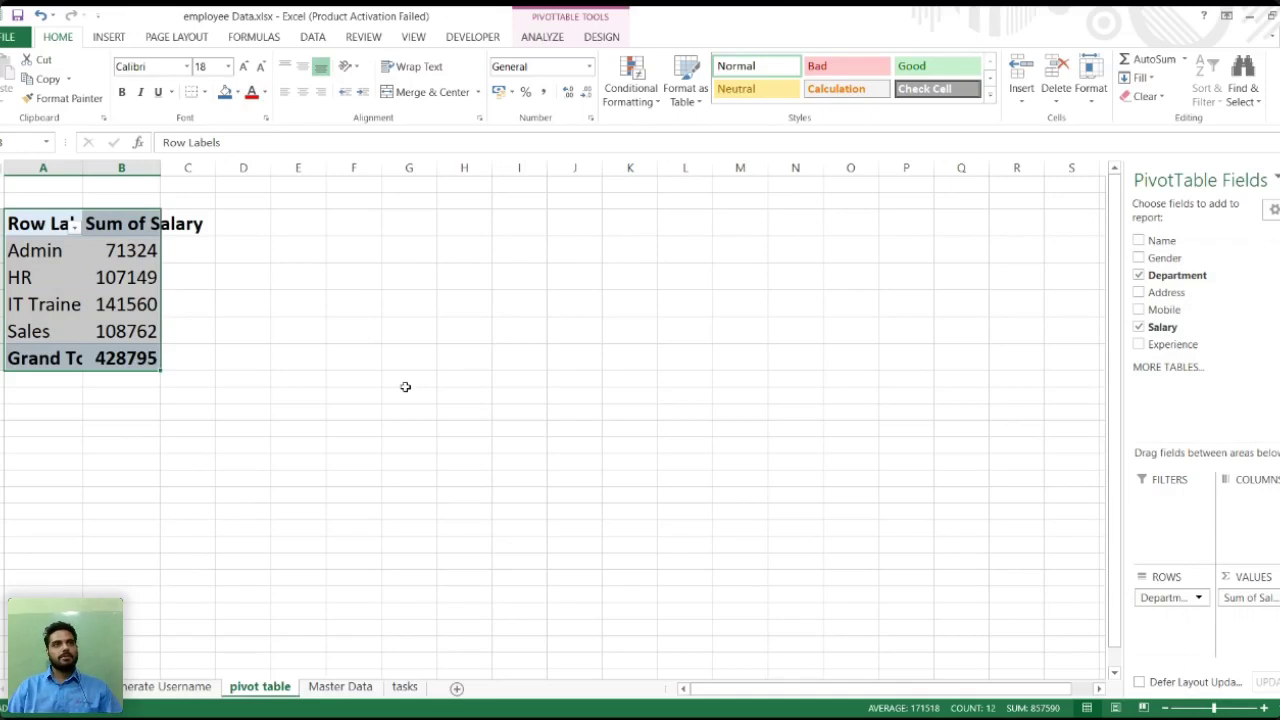
key("alt+h")
key("o")
key("i")
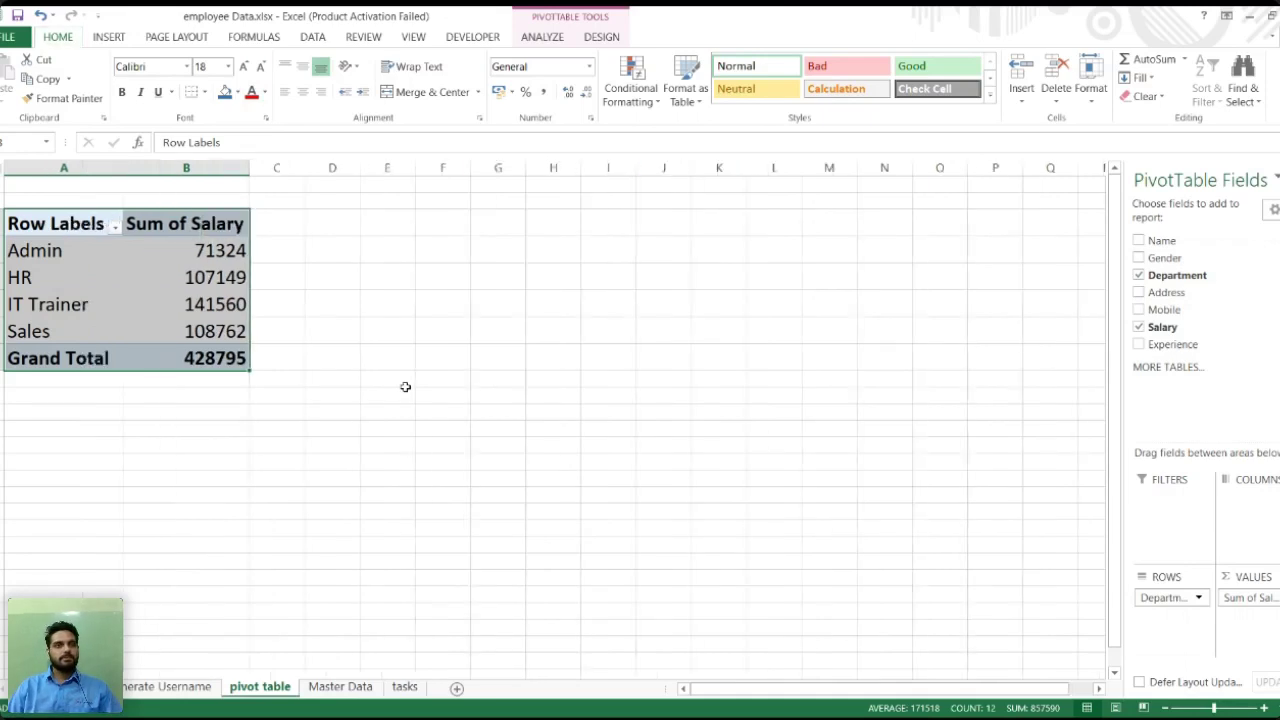
Step: Review the department salary totals, then reselect the whole PivotTable
key("Down")
key("Down")
key("Down")
key("Down")
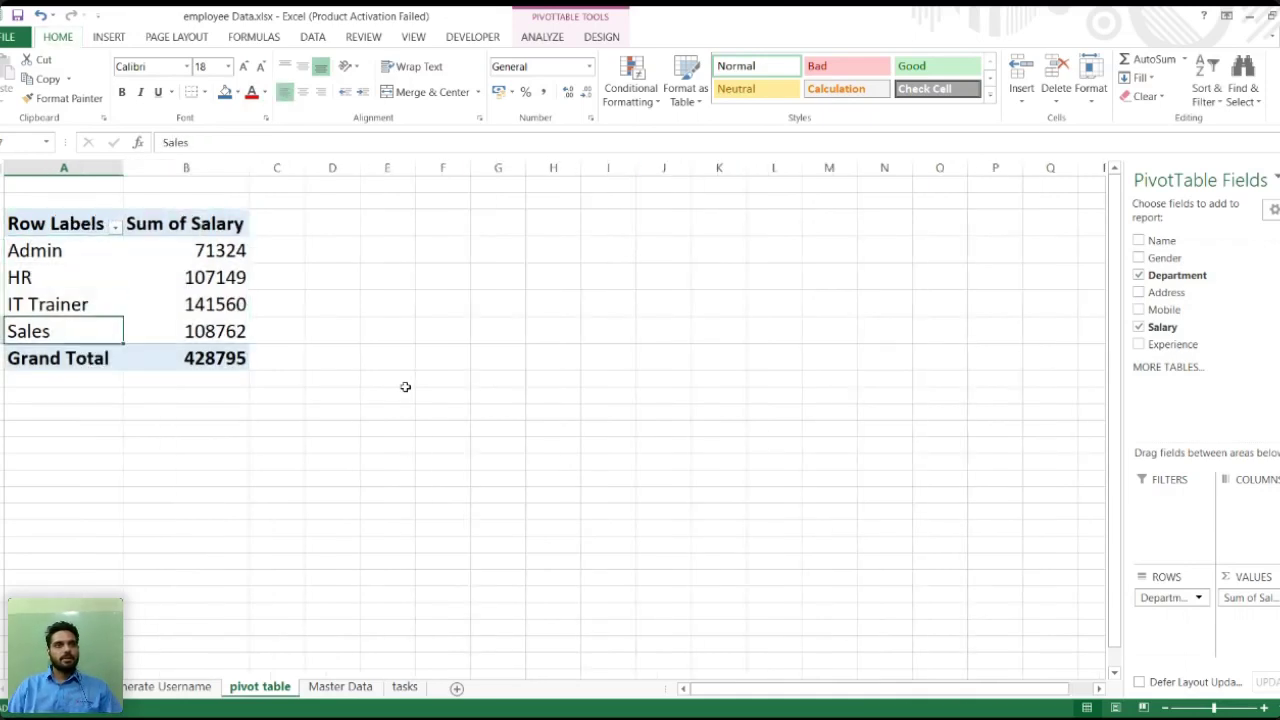
key("Up")
key("Up")
key("Up")
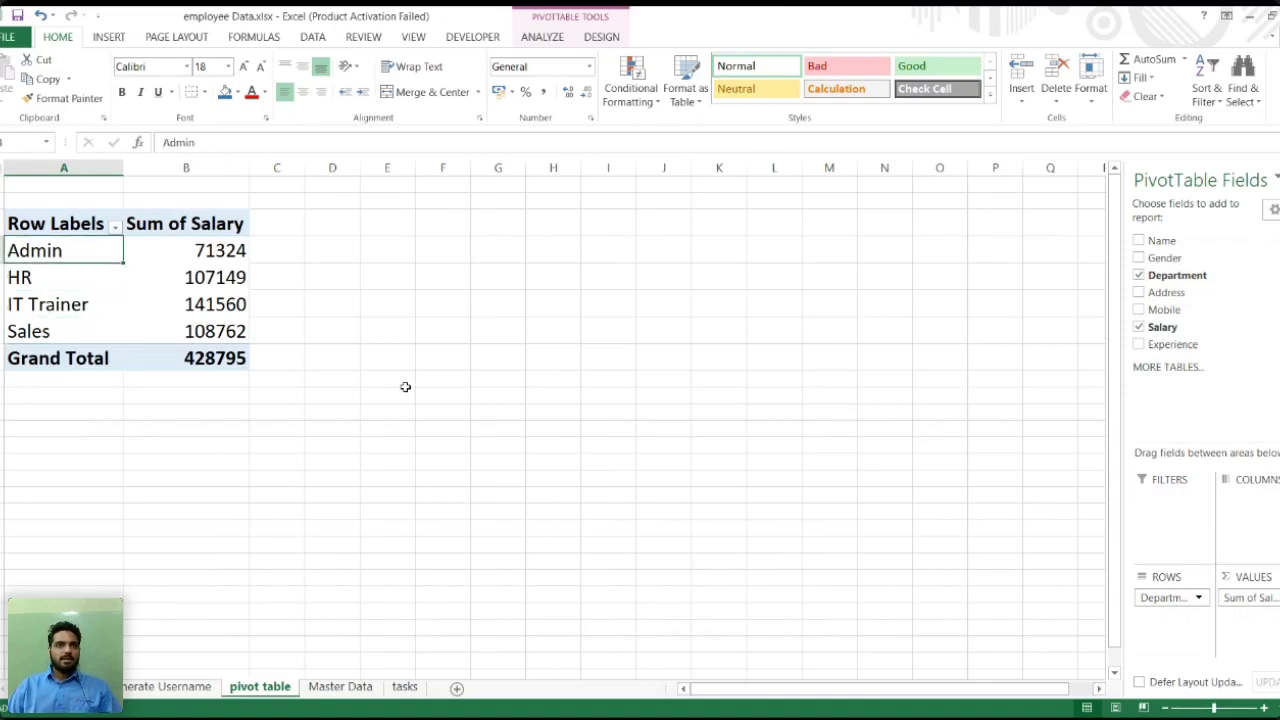
key("Down")
key("Down")
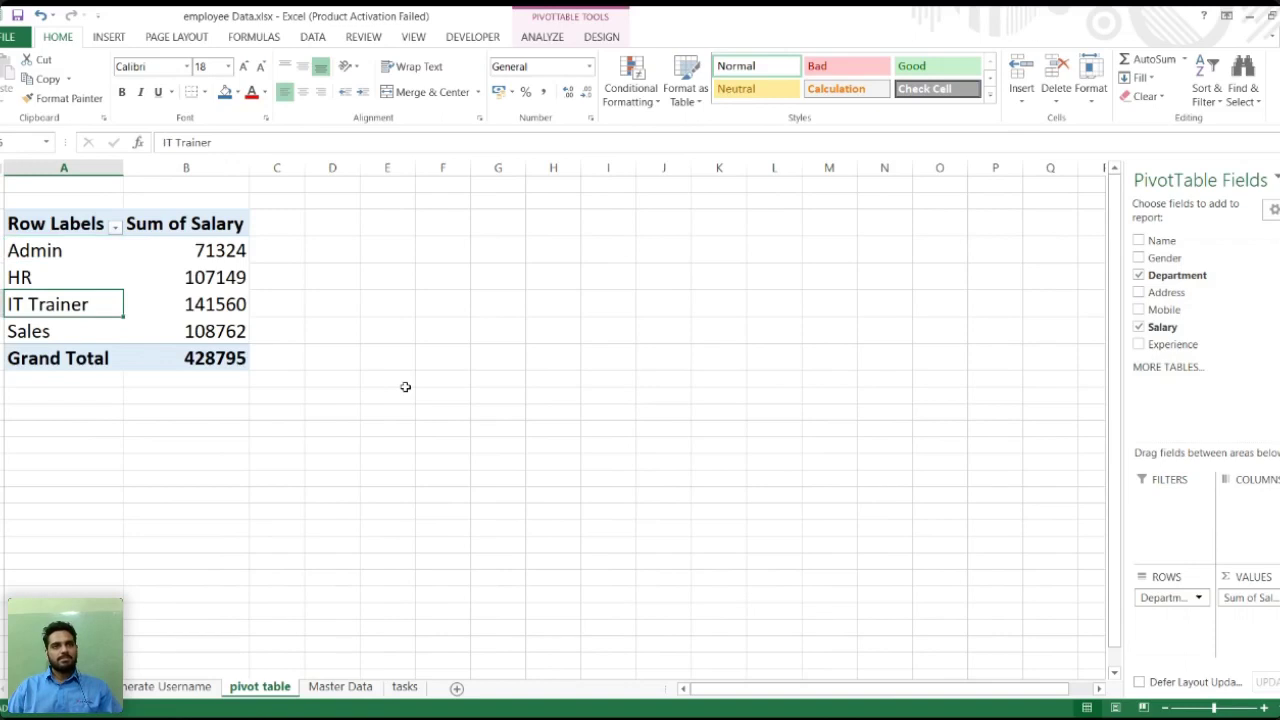
key("Up")
key("Down")
key("Down")
key("Up")
key("Up")
key("Down")
key("Down")
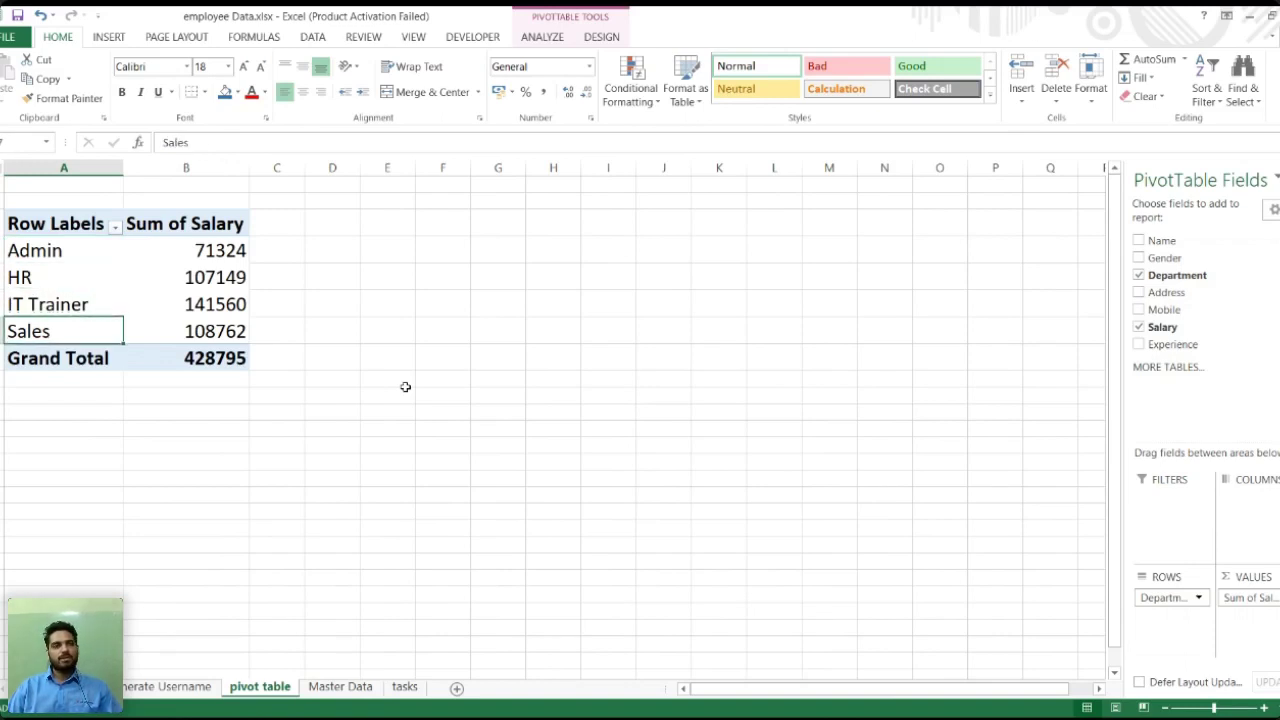
key("Up")
key("Up")
key("Up")
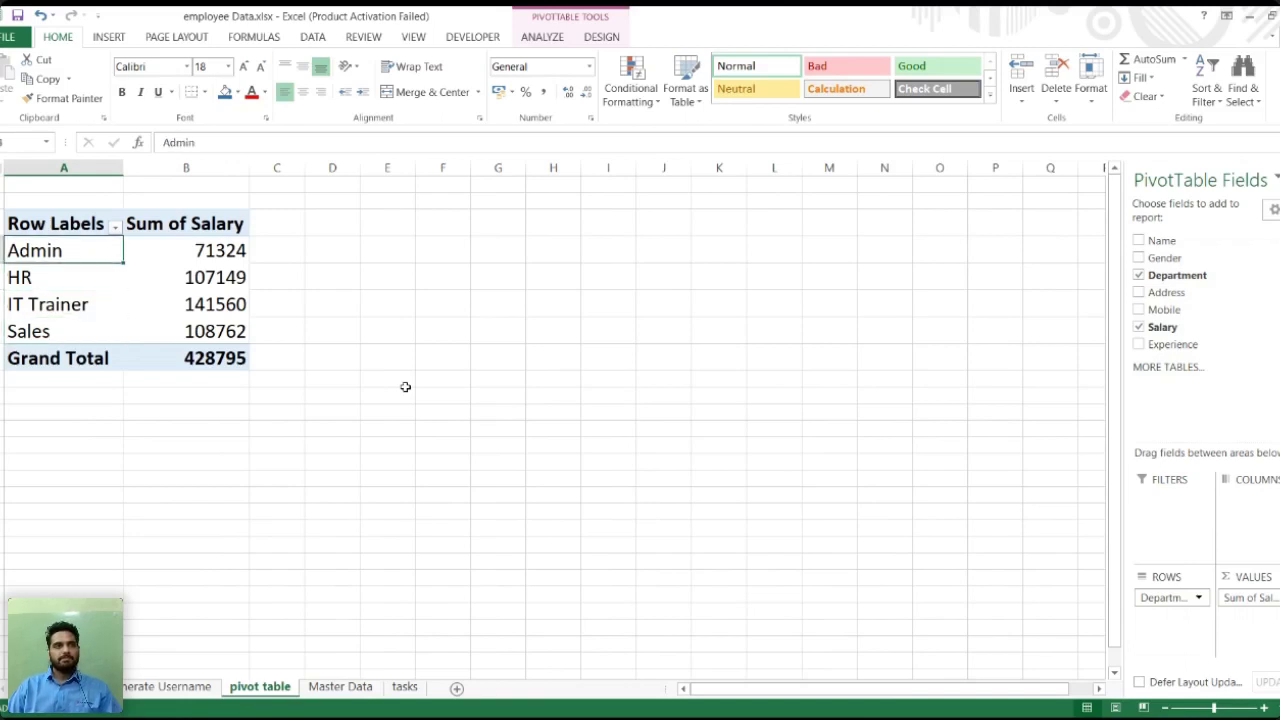
key("Right")
key("Right")
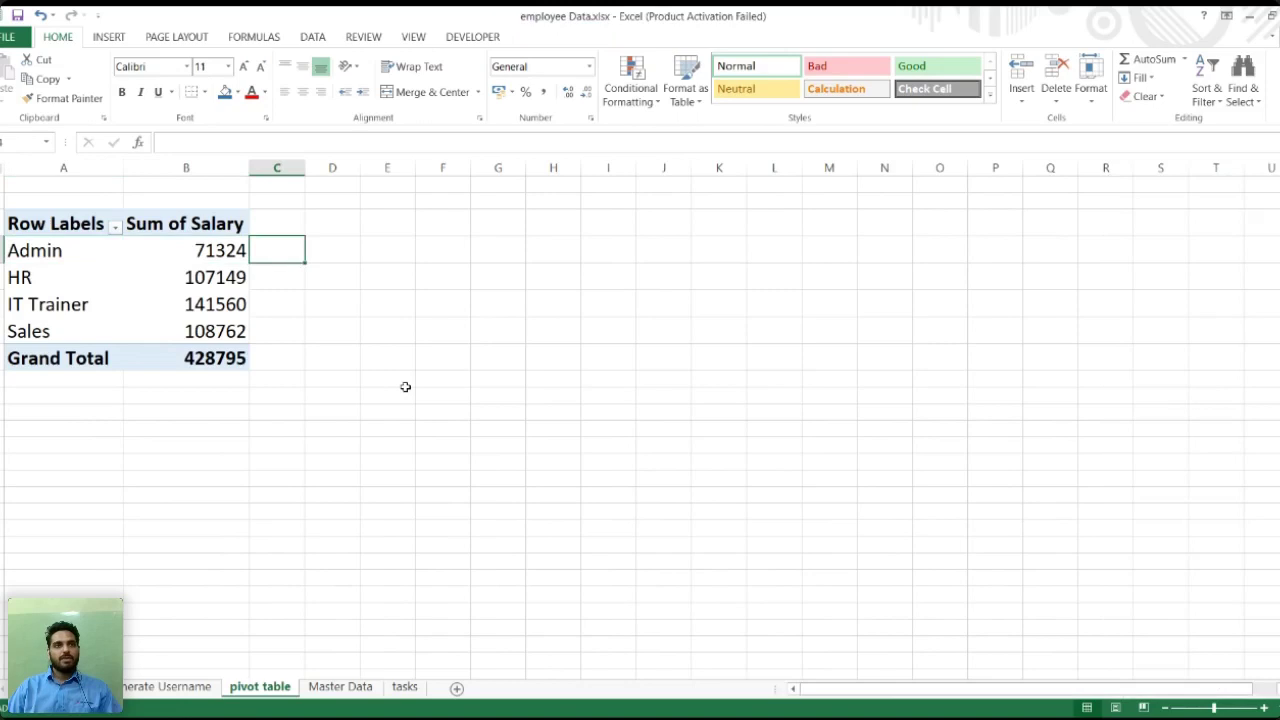
key("Left")
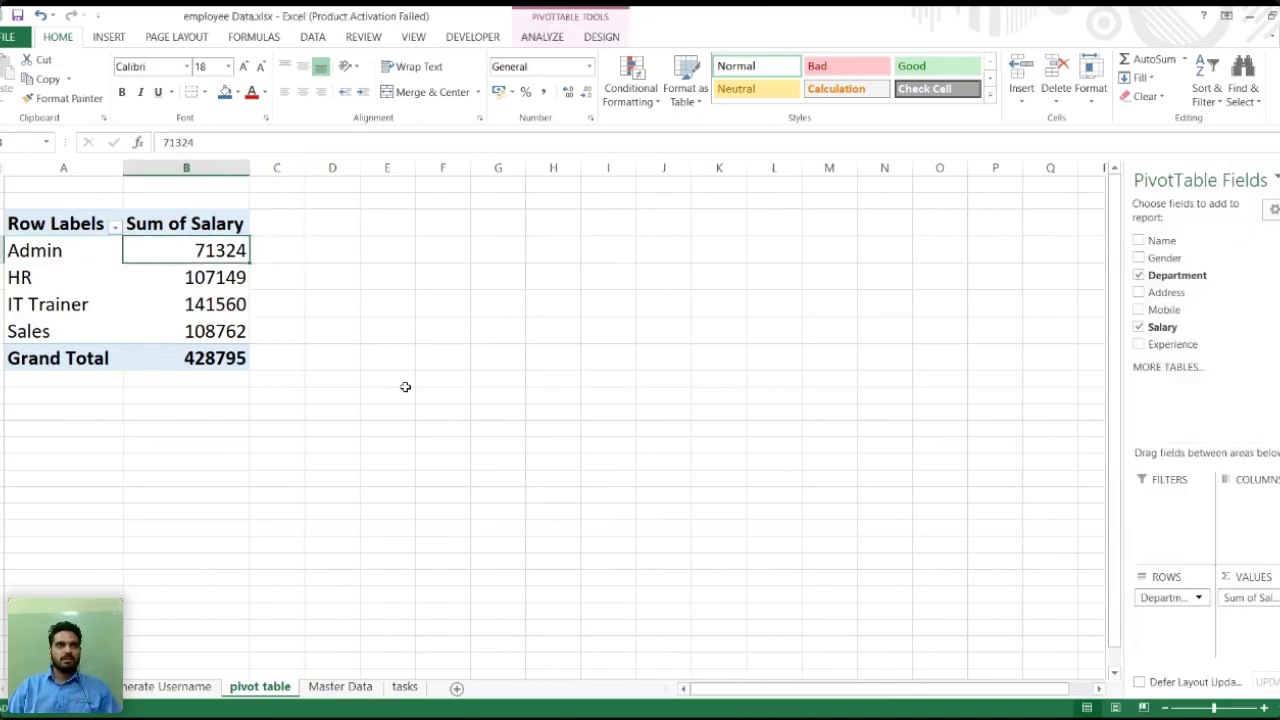
key("Up")
key("Left")
key("shift+Right")
key("ctrl+shift+Down")
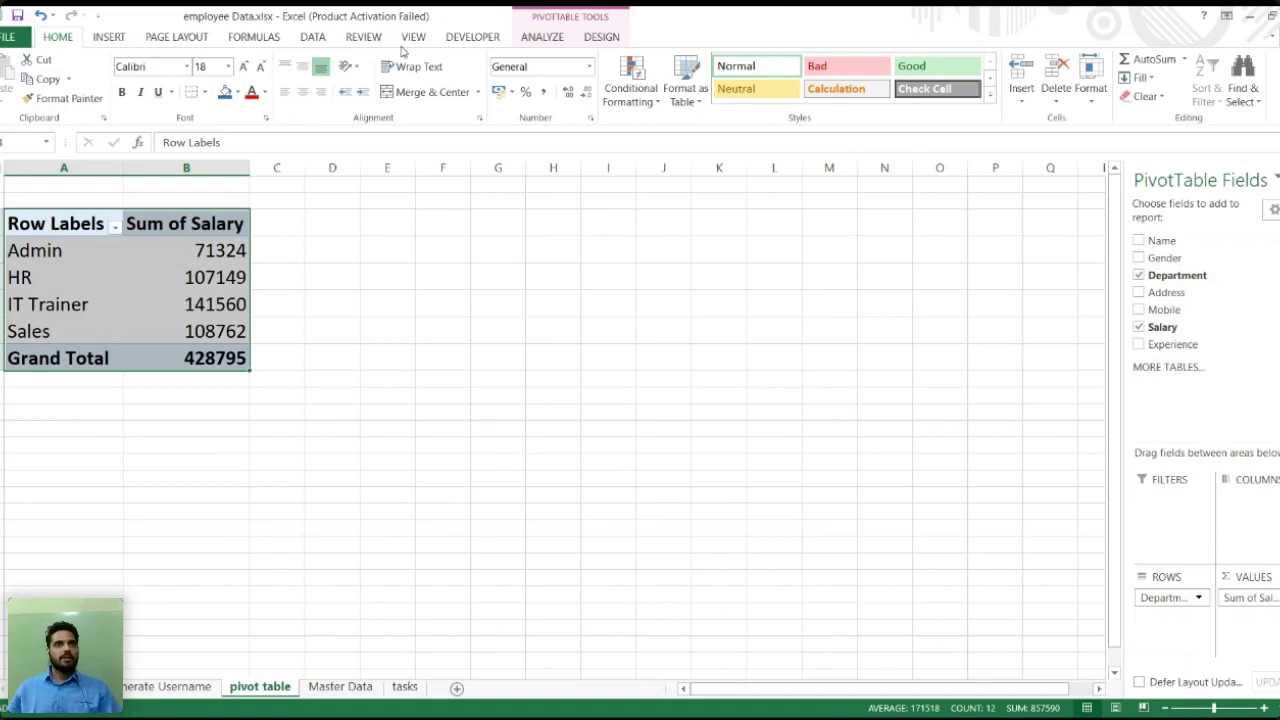
Step: Insert a pie PivotChart of salary totals by department
left_click(110, 37)
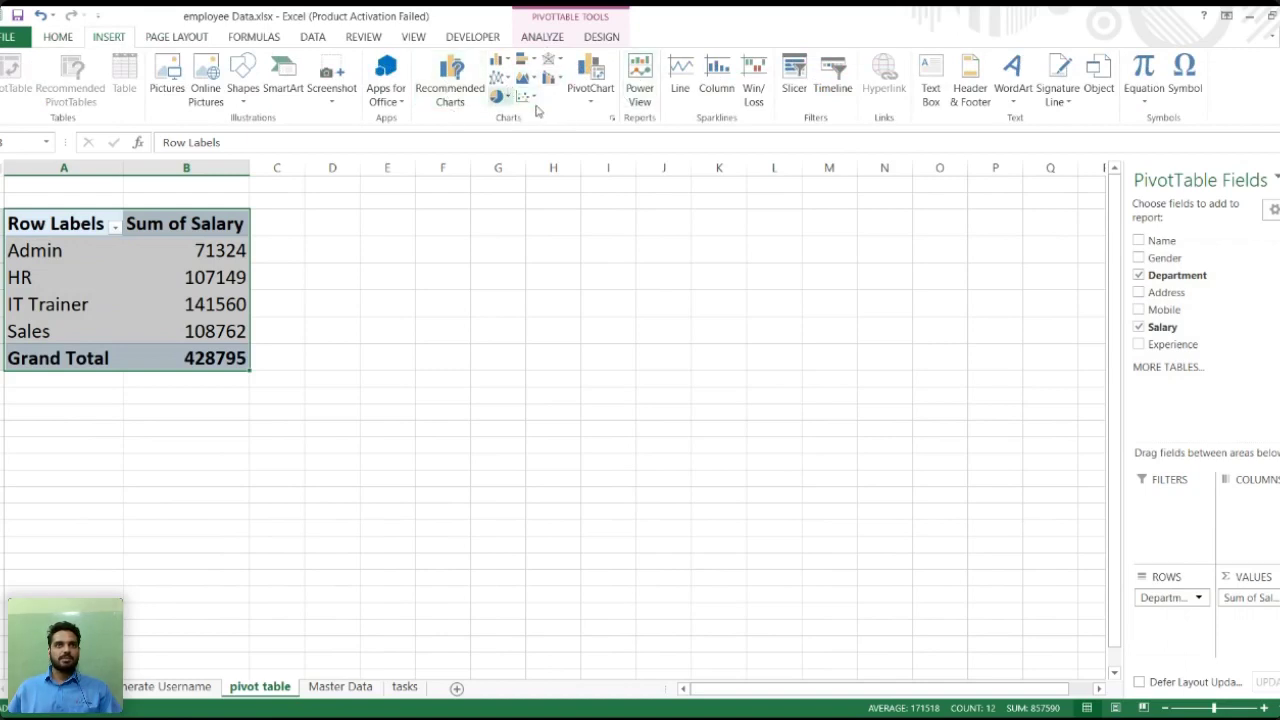
left_click(500, 97)
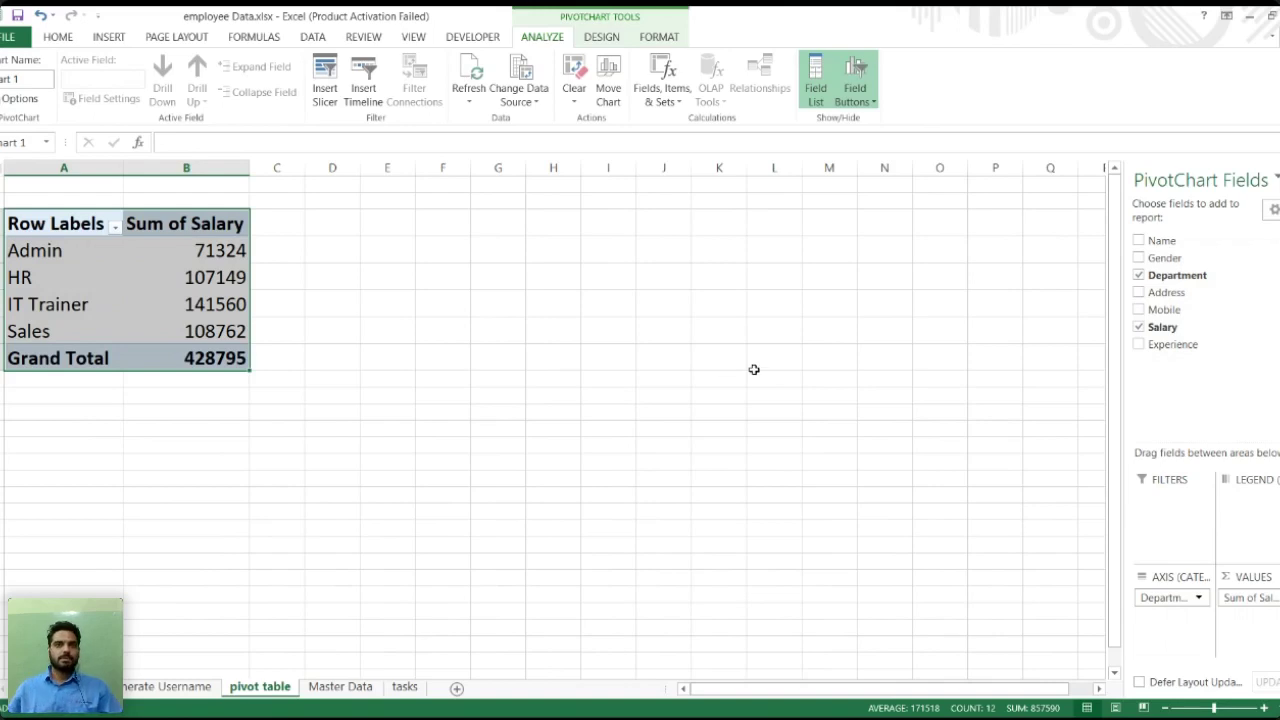
key("Delete")
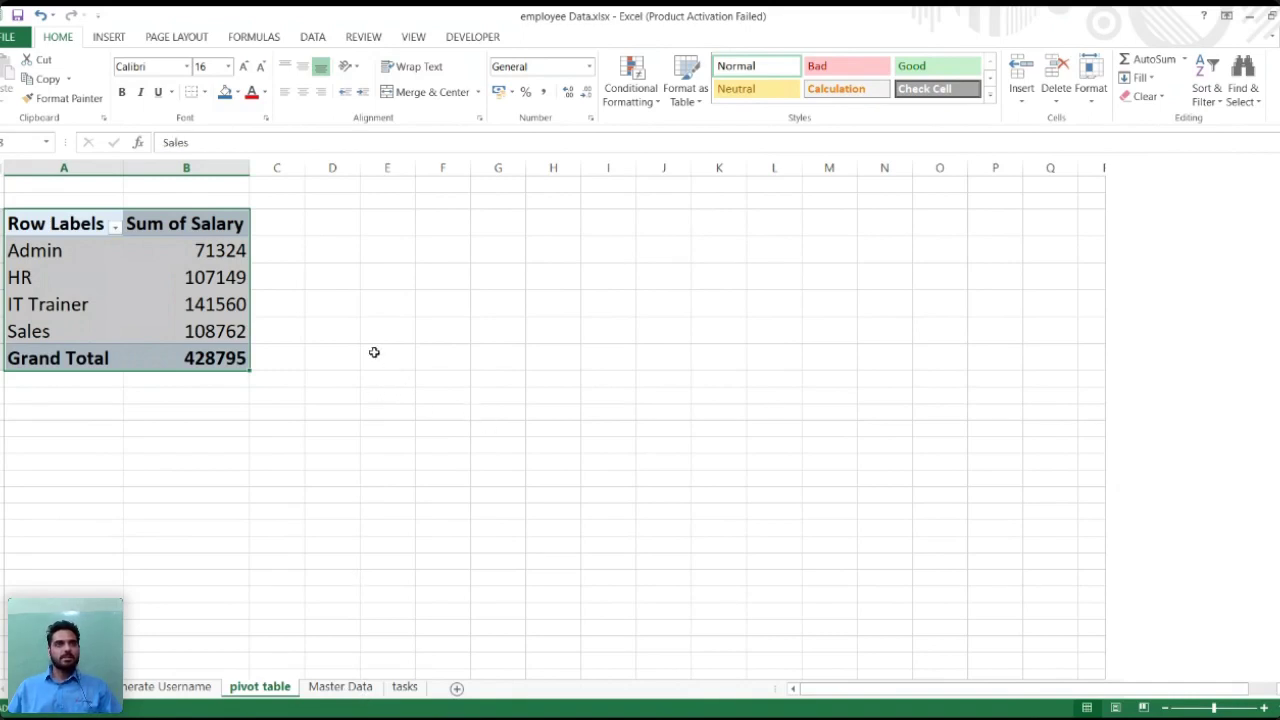
Step: Move the pie chart to the right of the PivotTable
left_click_drag(196, 147, 158, 145)
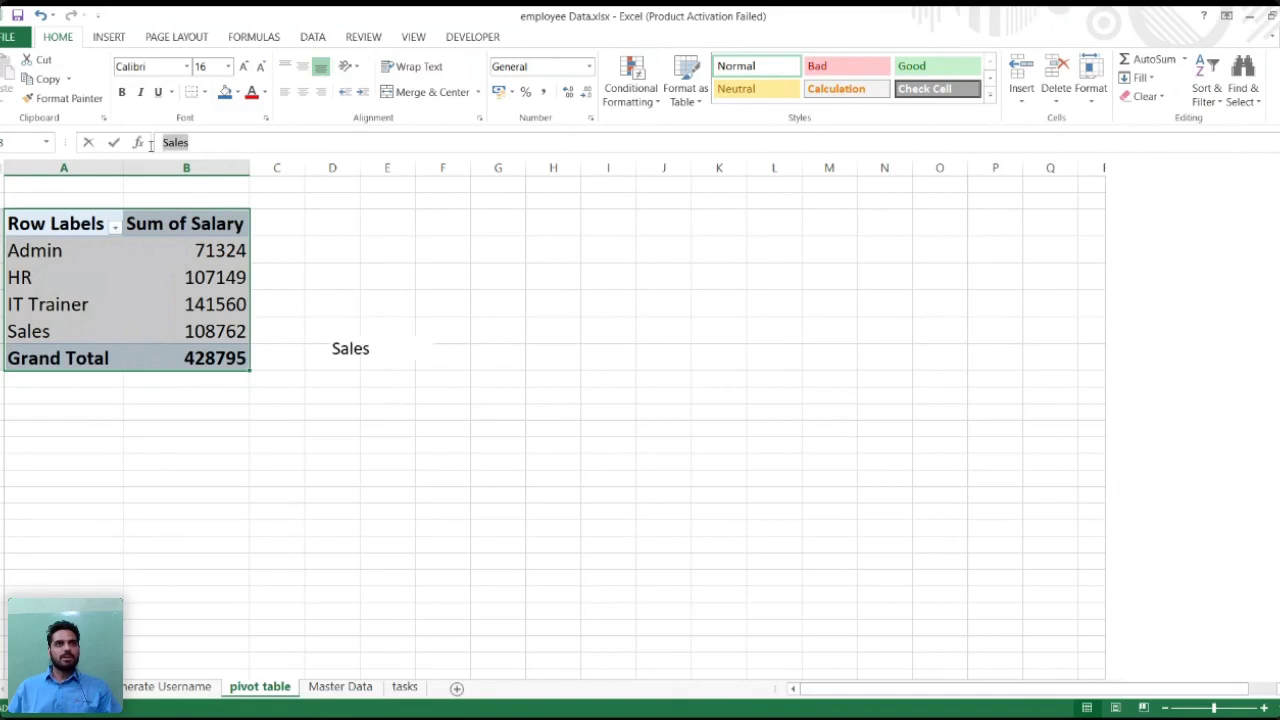
key("Escape")
key("ctrl+Page_Down")
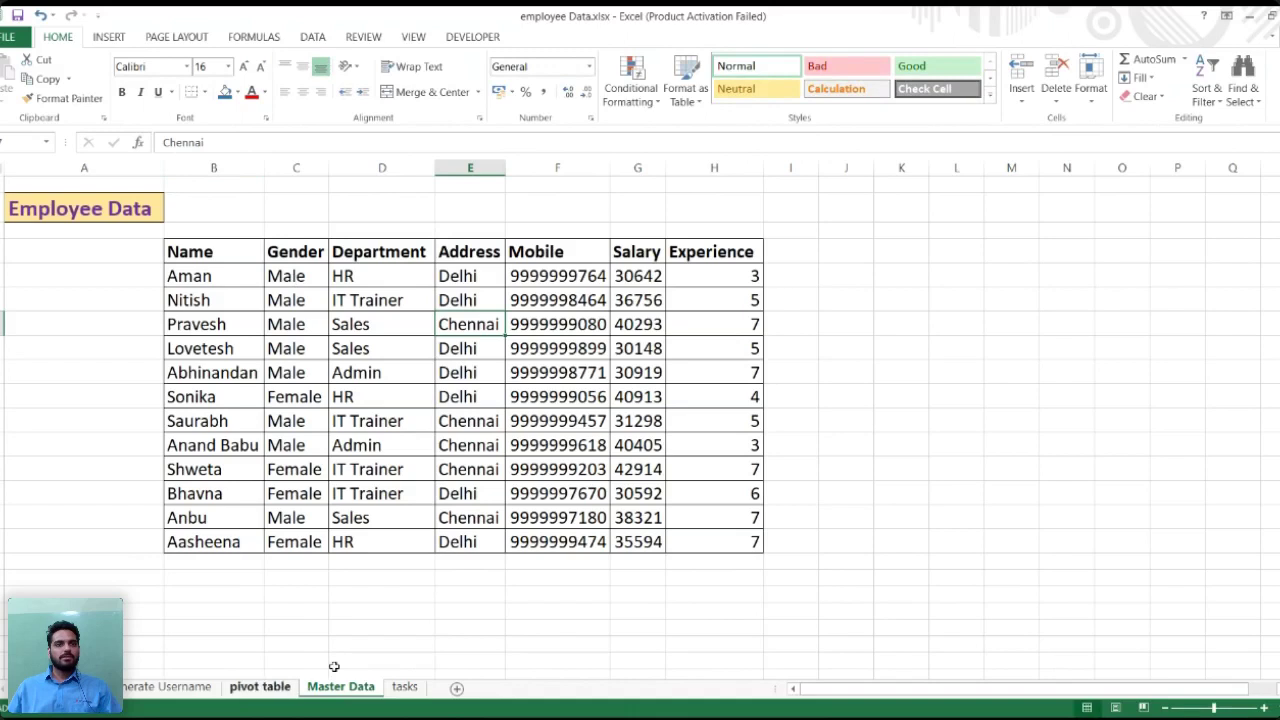
left_click(259, 688)
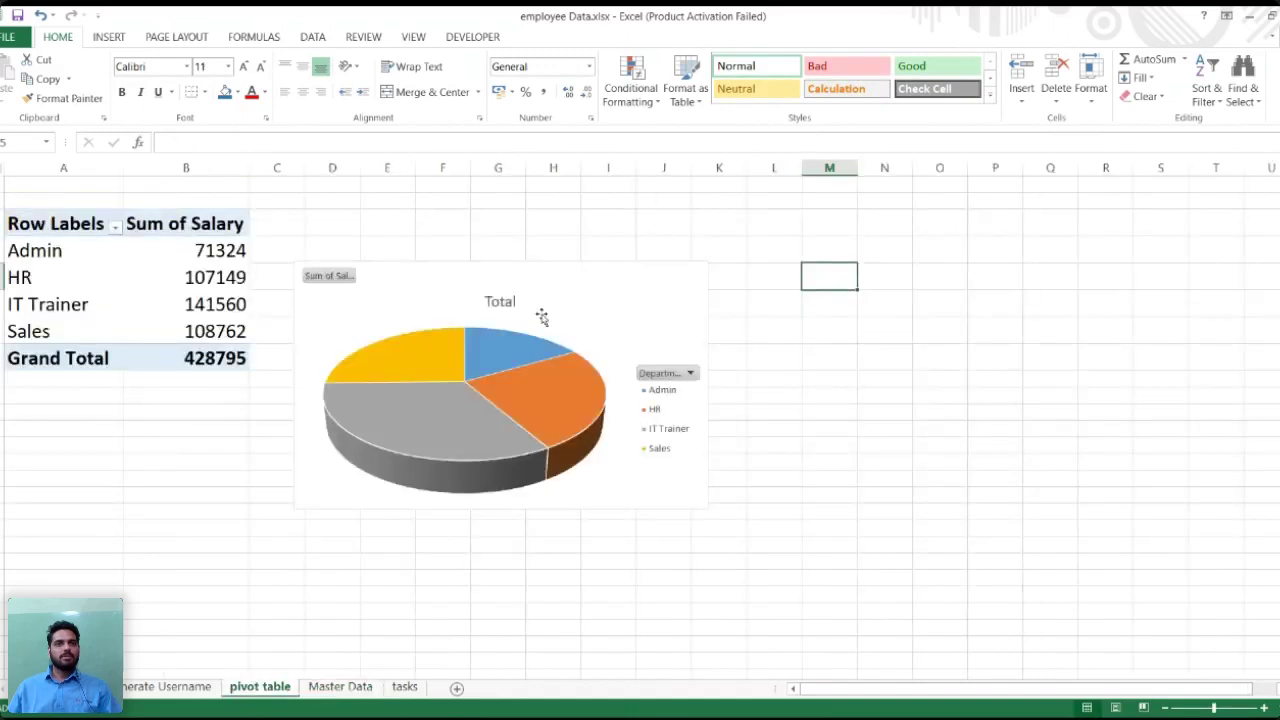
left_click_drag(541, 317, 639, 317)
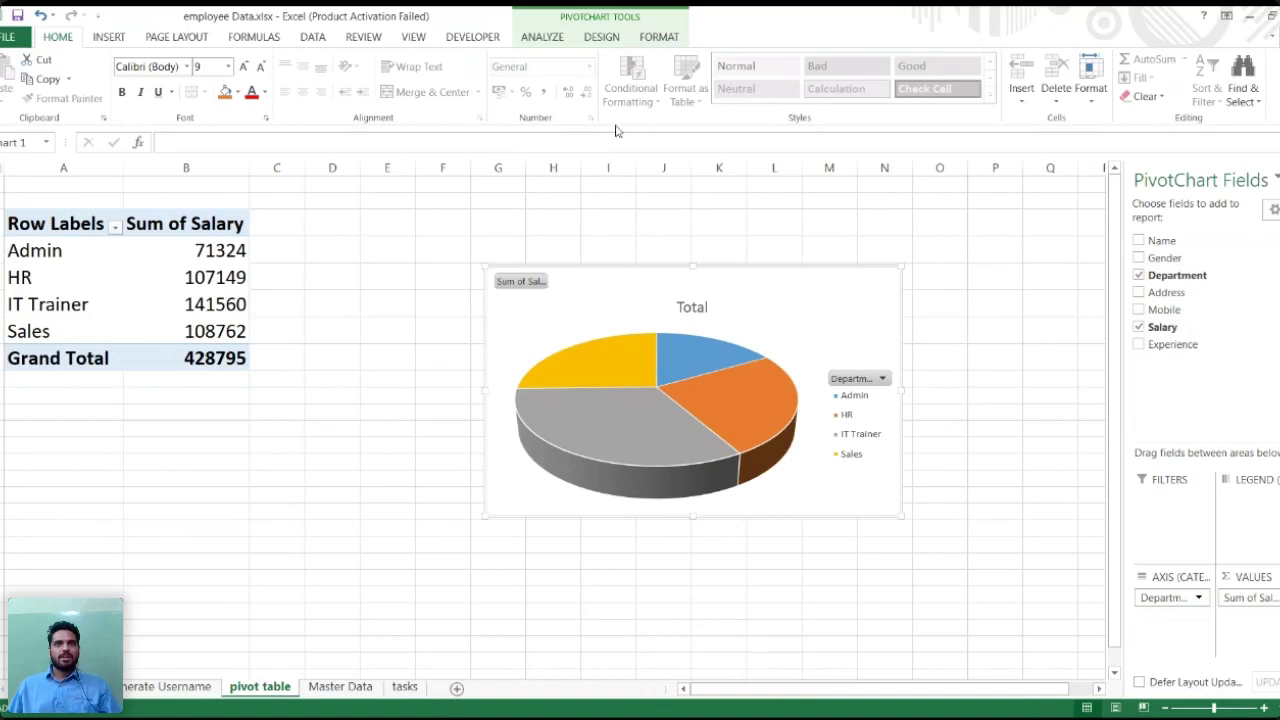
Step: Apply a 3D pie style that labels each department's salary, then go to the tasks sheet
left_click(601, 37)
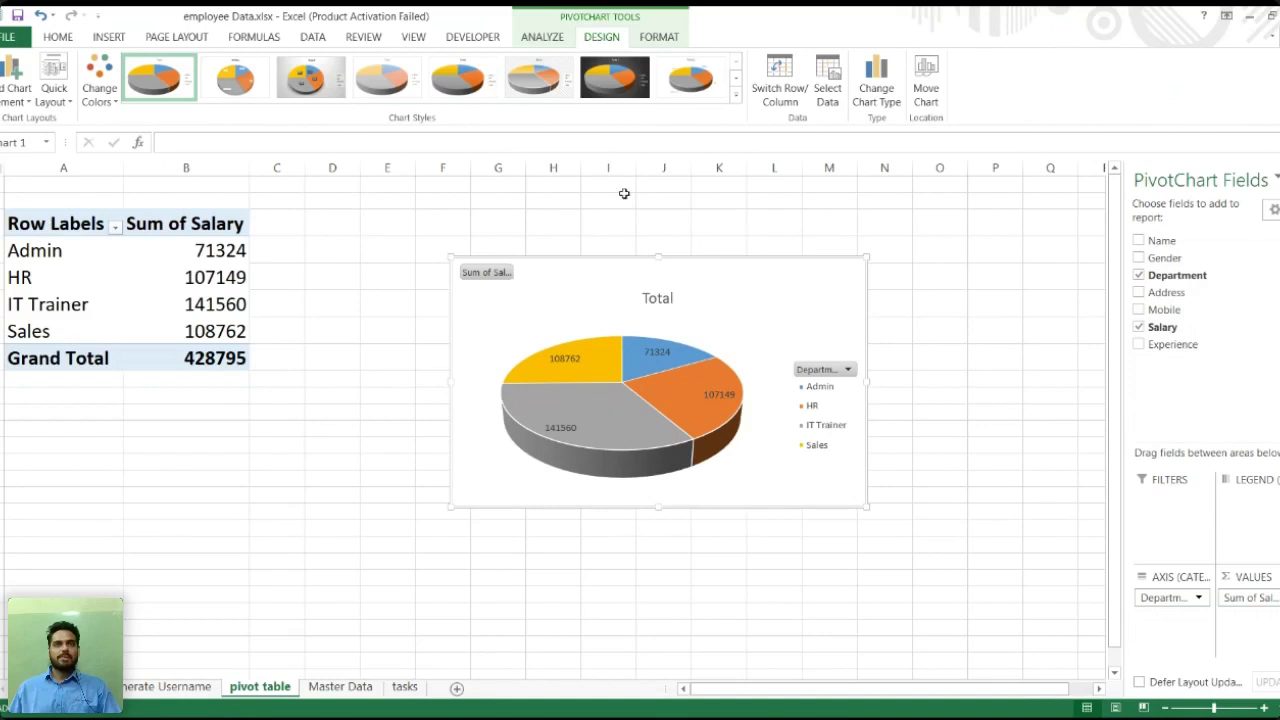
left_click_drag(590, 286, 588, 277)
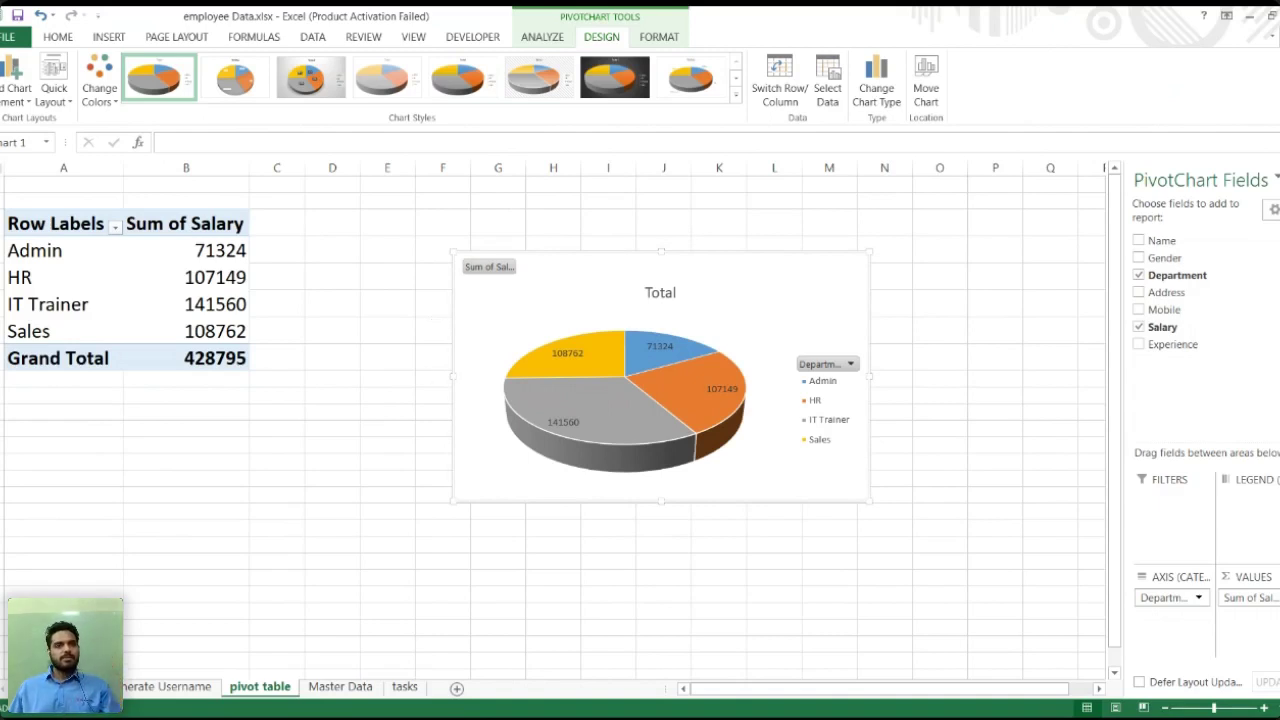
left_click(408, 687)
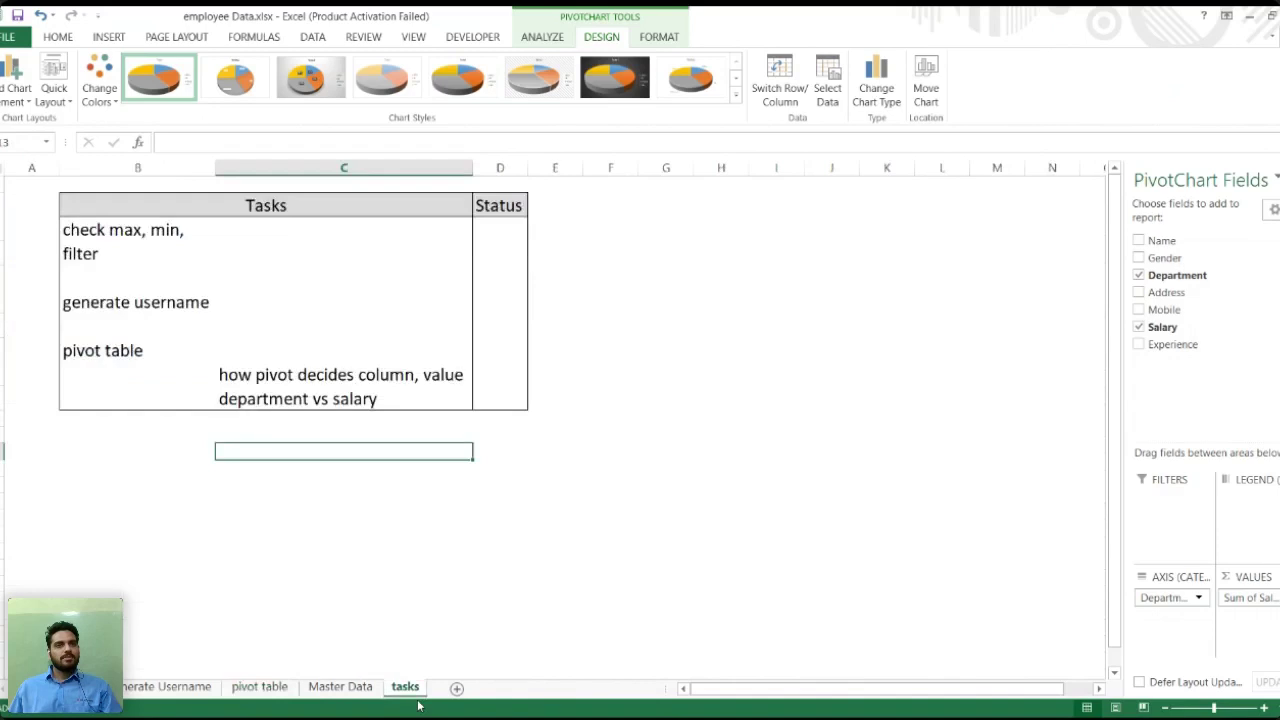
Step: Enter y in the Status cell of the generate username task
left_click(260, 385)
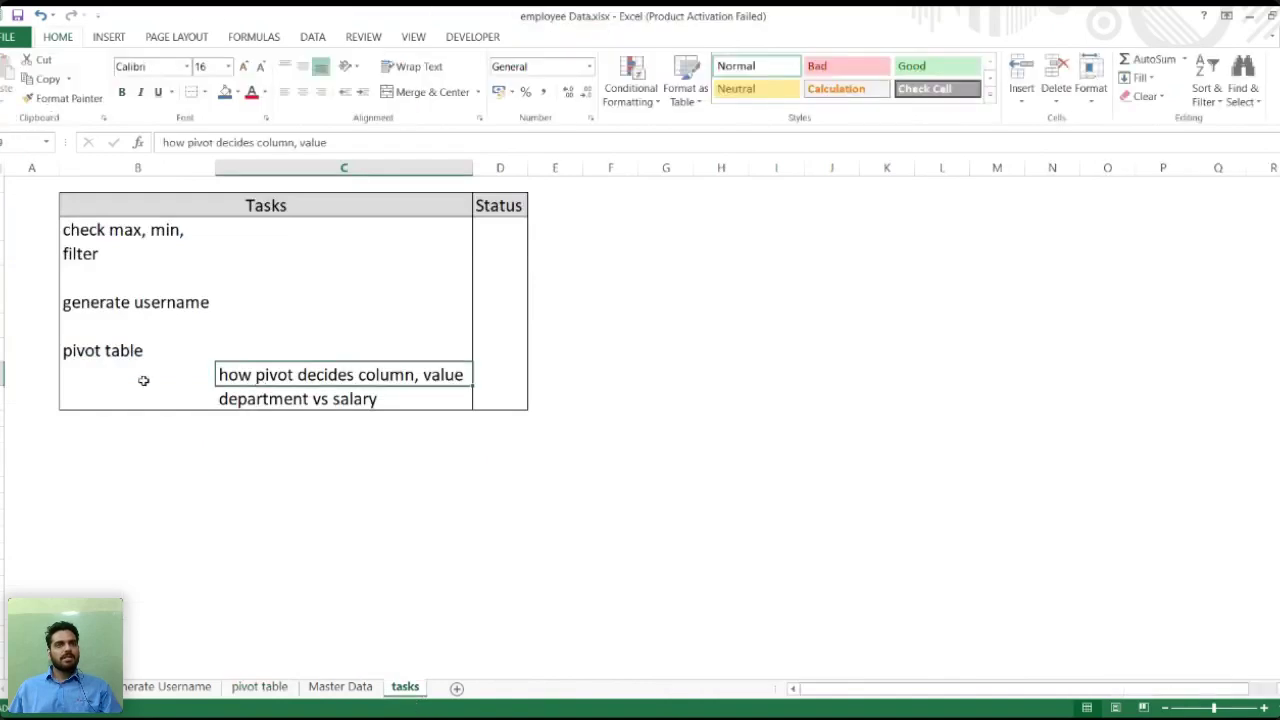
left_click(137, 351)
left_click(174, 302)
left_click(484, 301)
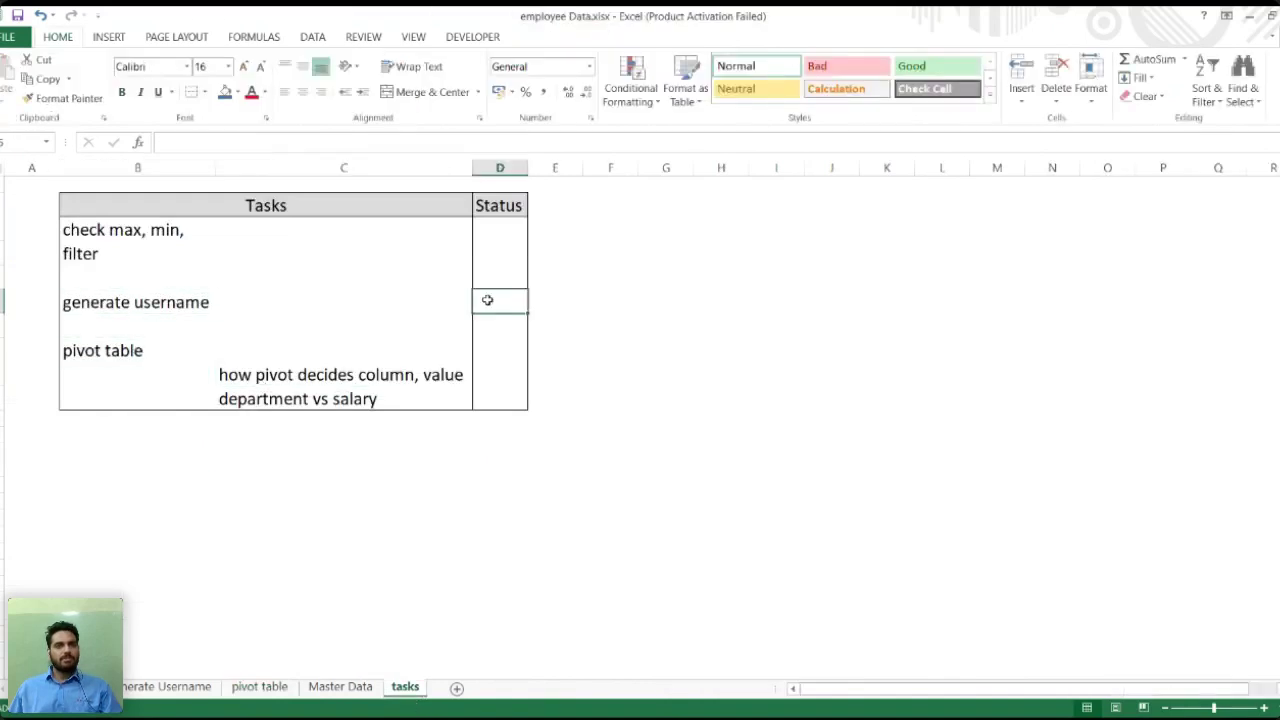
type("y")
key("Up")
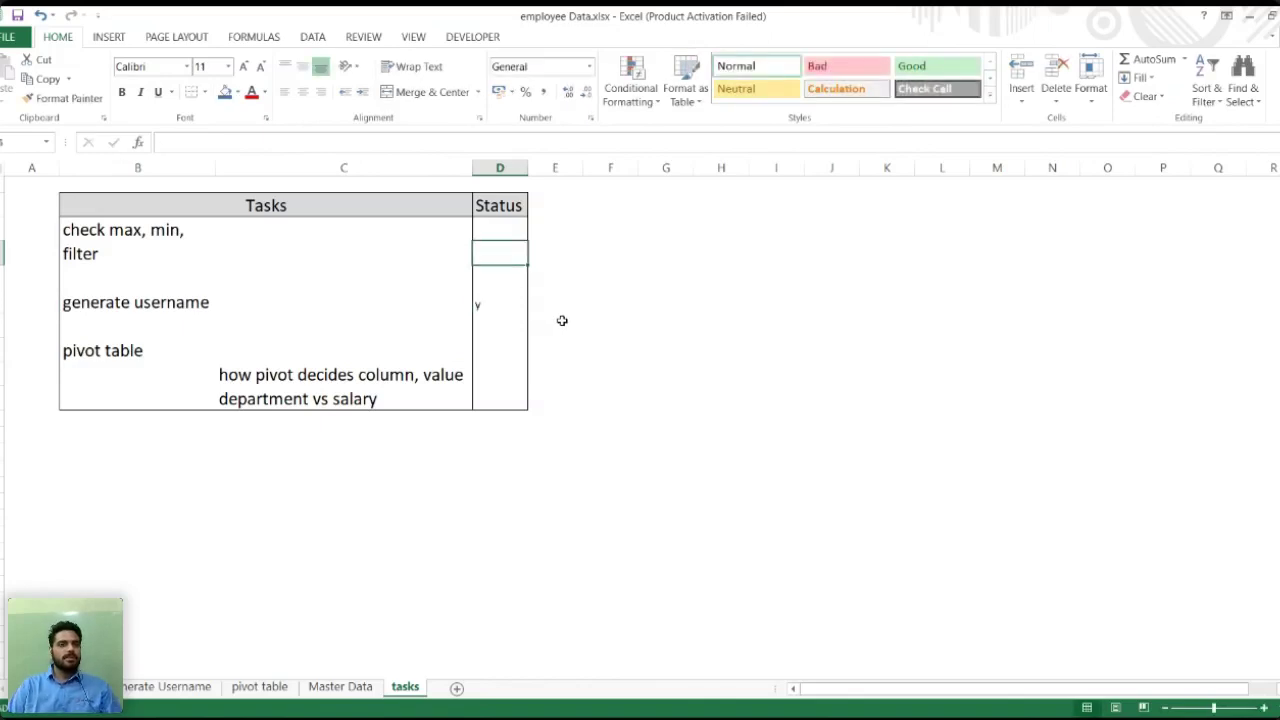
Step: Return to Master Data and select the employee table's header row
key("ctrl+Page_Up")
key("Up")
key("Up")
key("Up")
key("Left")
key("Left")
key("Left")
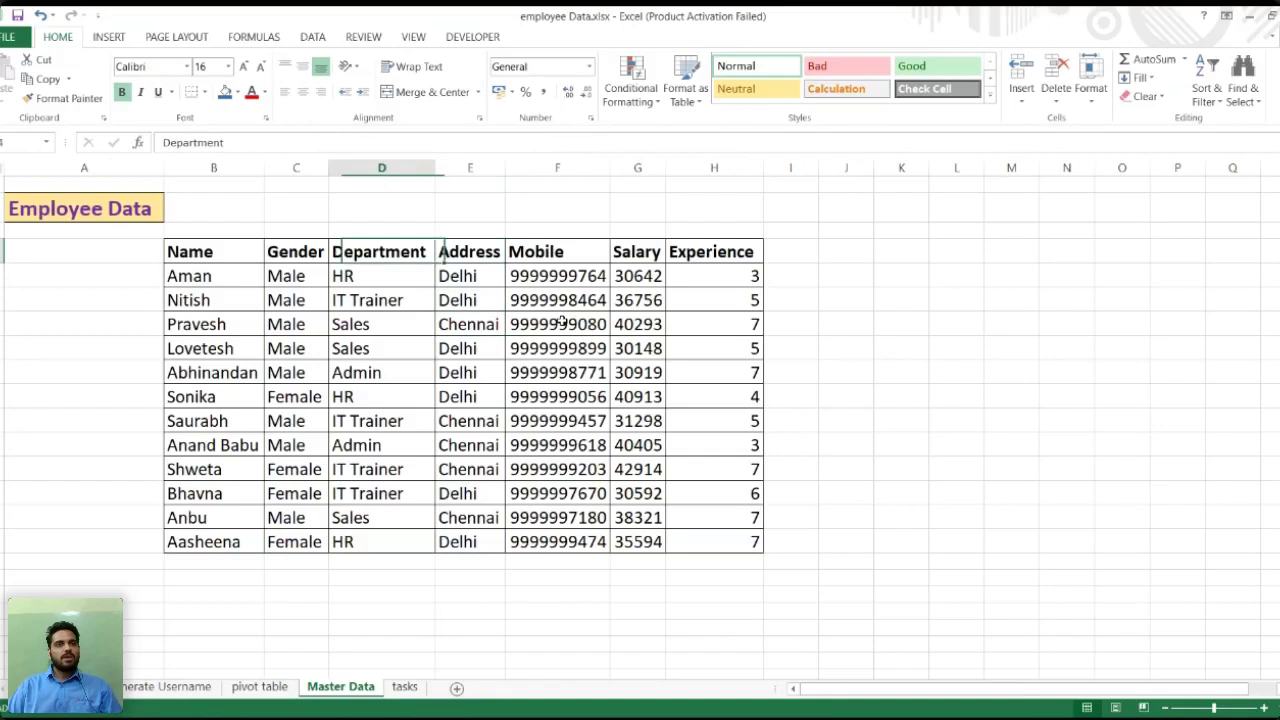
key("ctrl+shift+Right")
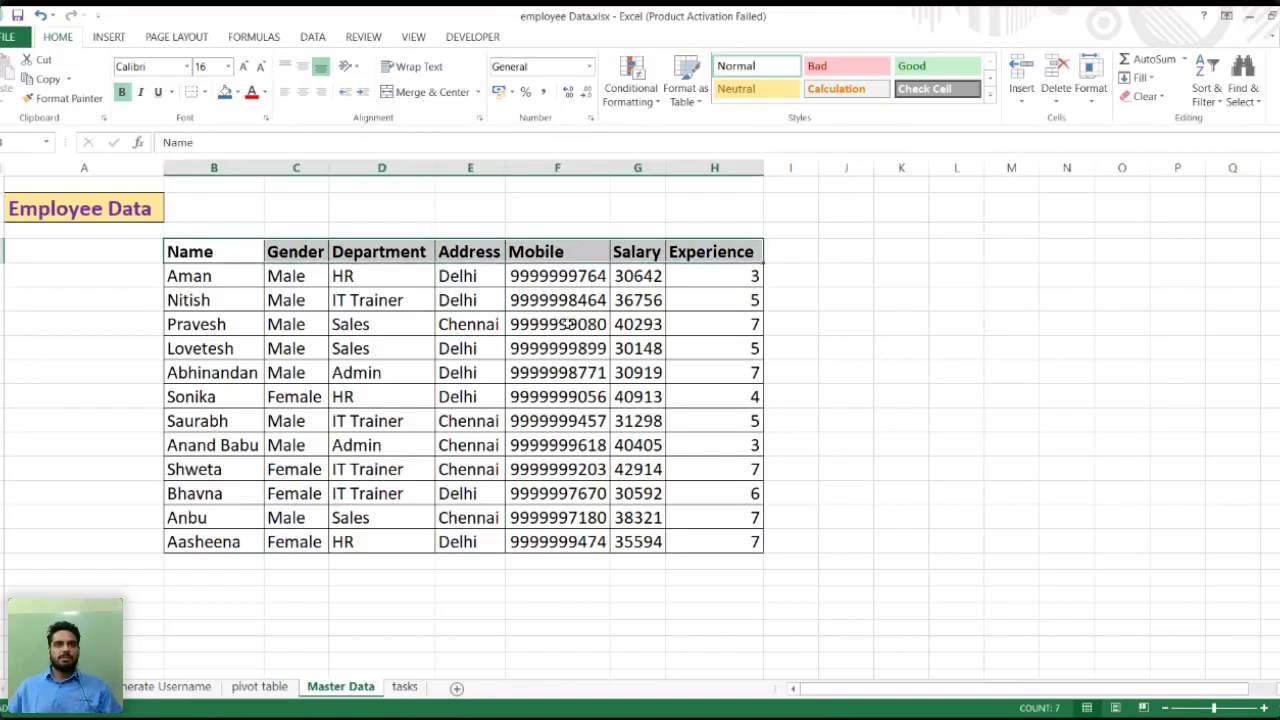
Step: Turn on filtering and keep only Delhi in the Address column
left_click(308, 44)
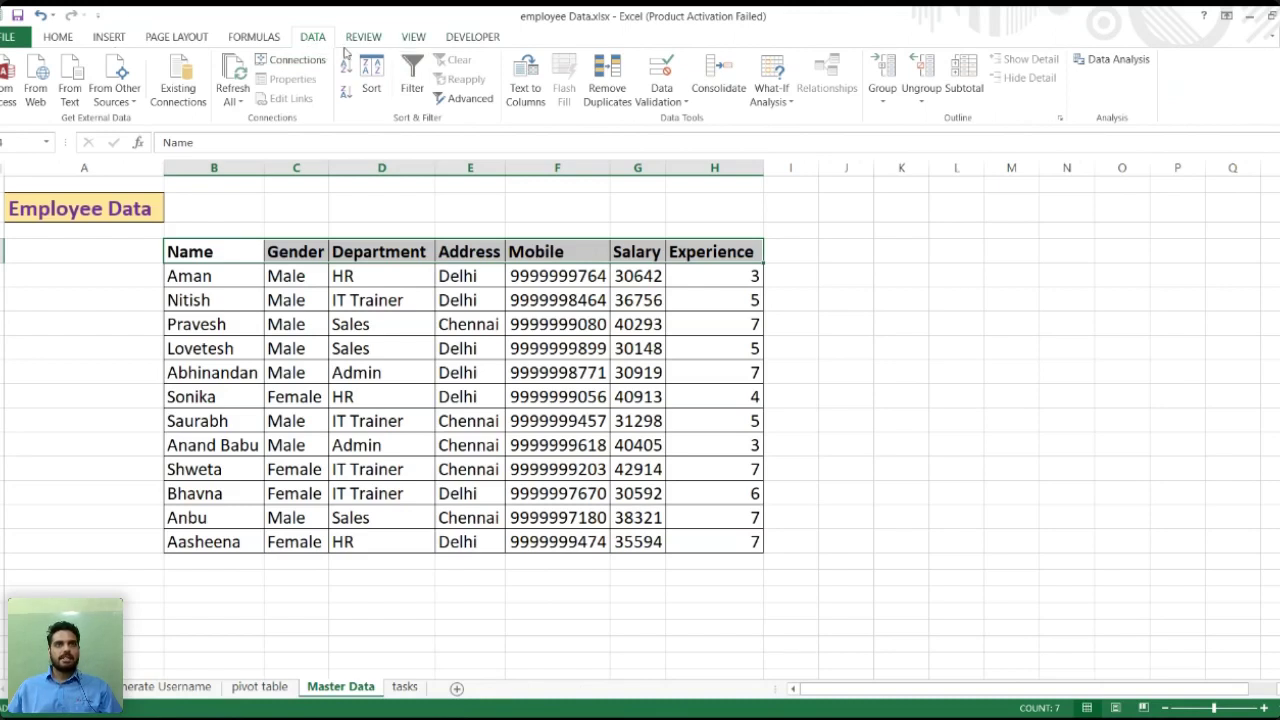
left_click(406, 105)
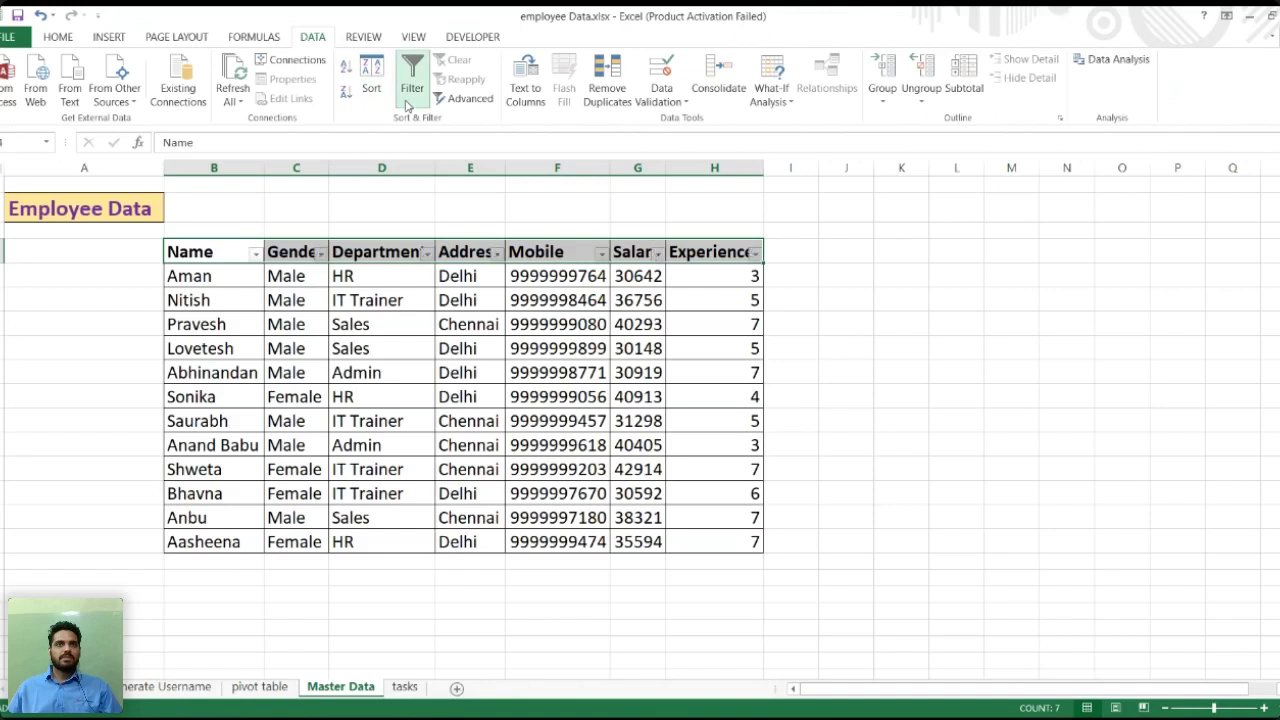
left_click(462, 323)
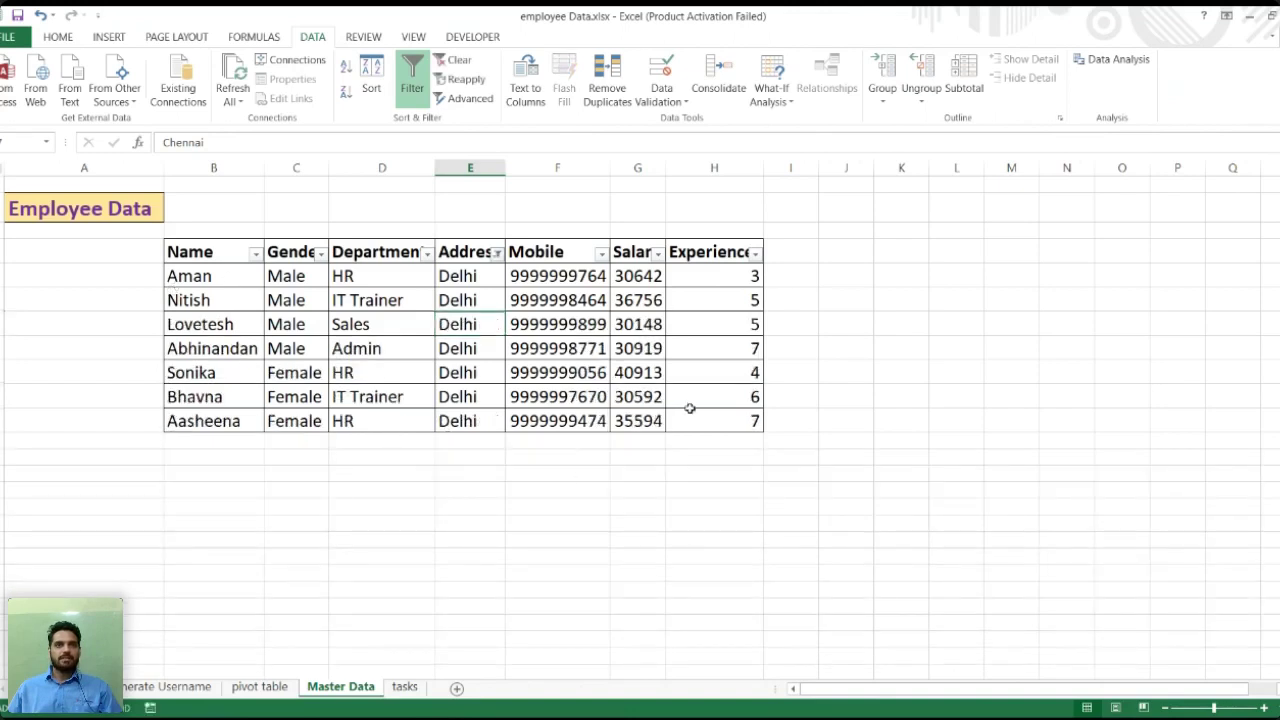
Step: Copy the filtered Delhi employee rows and paste them at cell K16
left_click(243, 252)
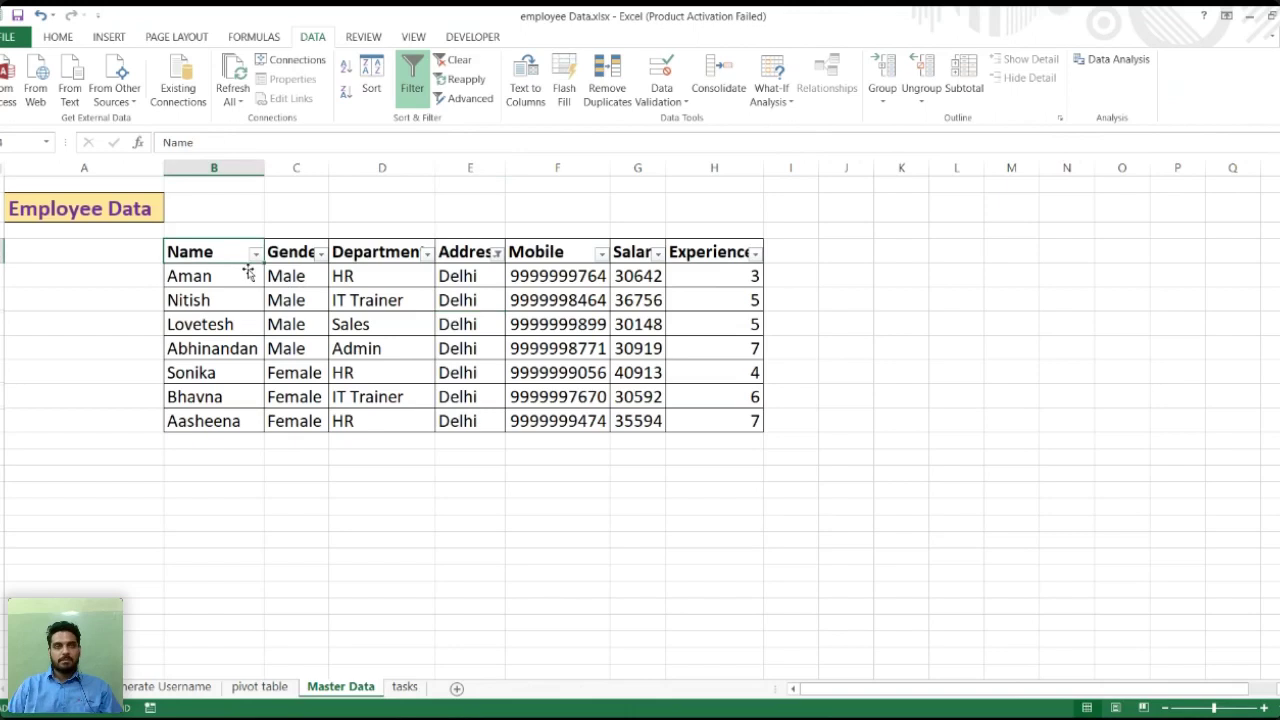
key("ctrl+shift+Right")
key("ctrl+shift+Down")
key("ctrl+c")
key("Right")
key("Right")
key("Right")
key("Right")
key("Down")
key("Down")
key("Down")
key("Down")
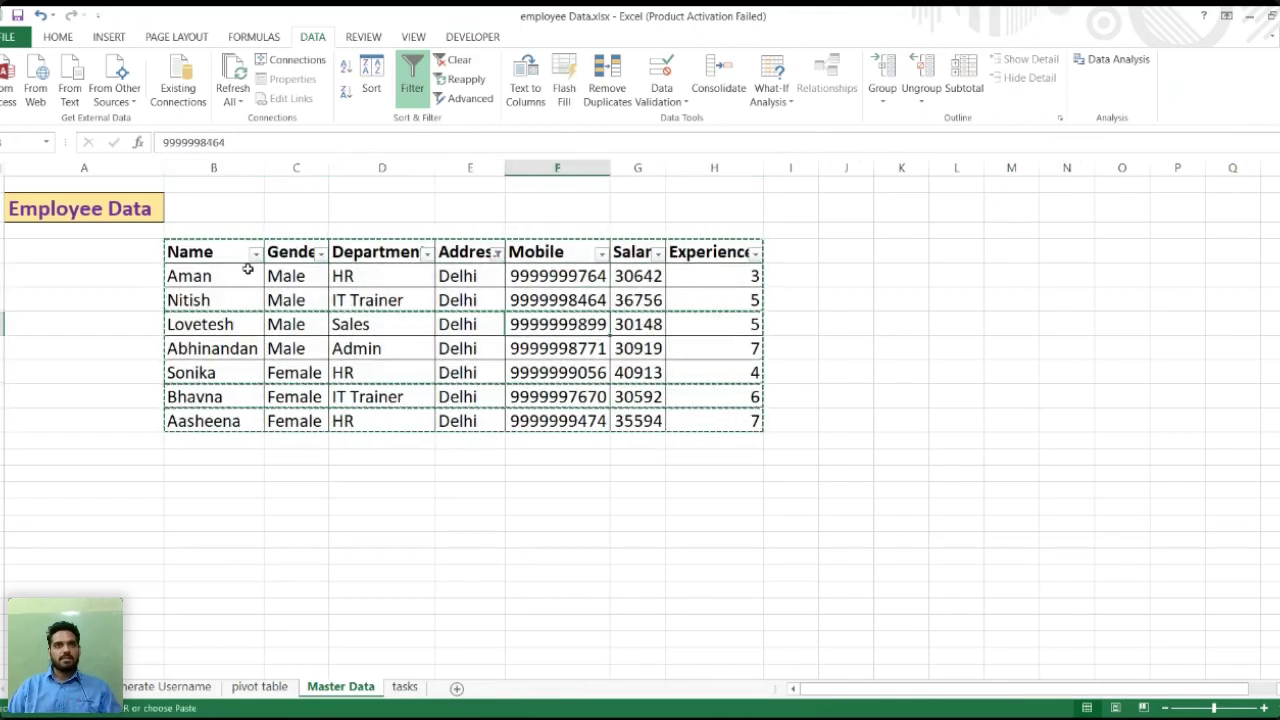
key("Down")
key("Down")
key("Down")
key("Down")
key("Down")
key("Down")
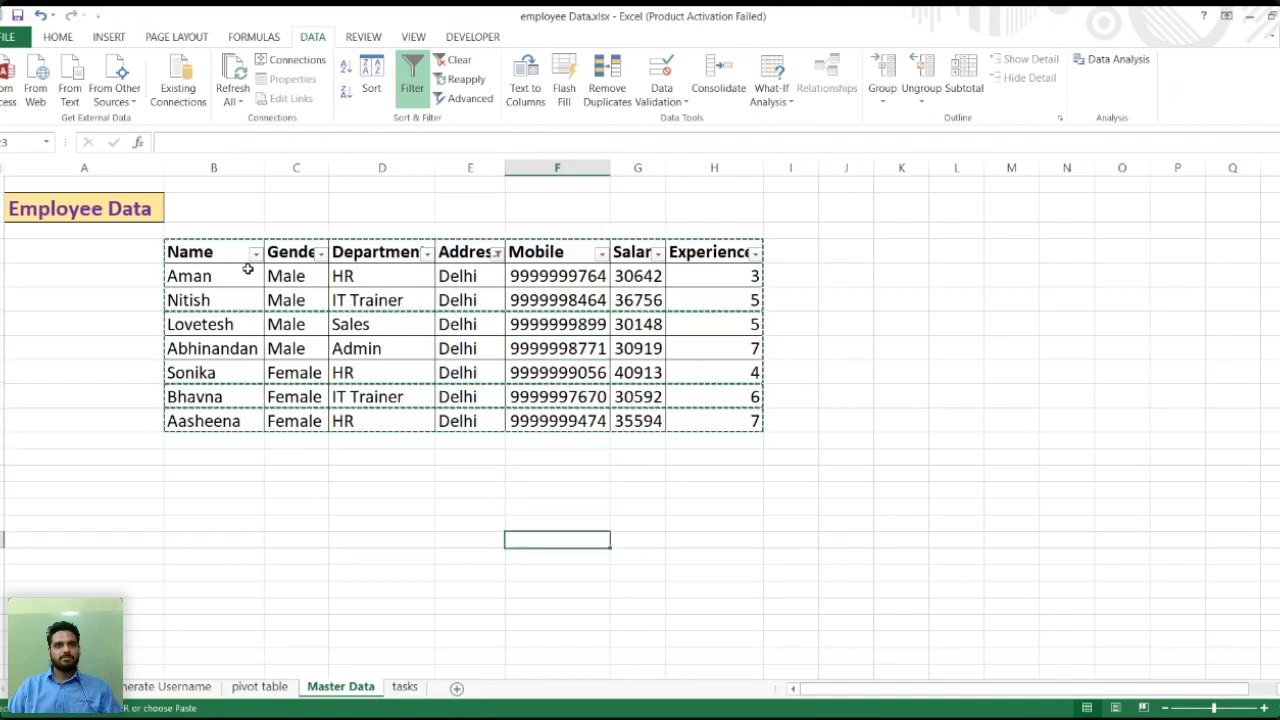
key("Down")
key("ctrl+Up")
key("Down")
key("Down")
key("Down")
key("Down")
key("Right")
key("Right")
key("Right")
key("Right")
key("Right")
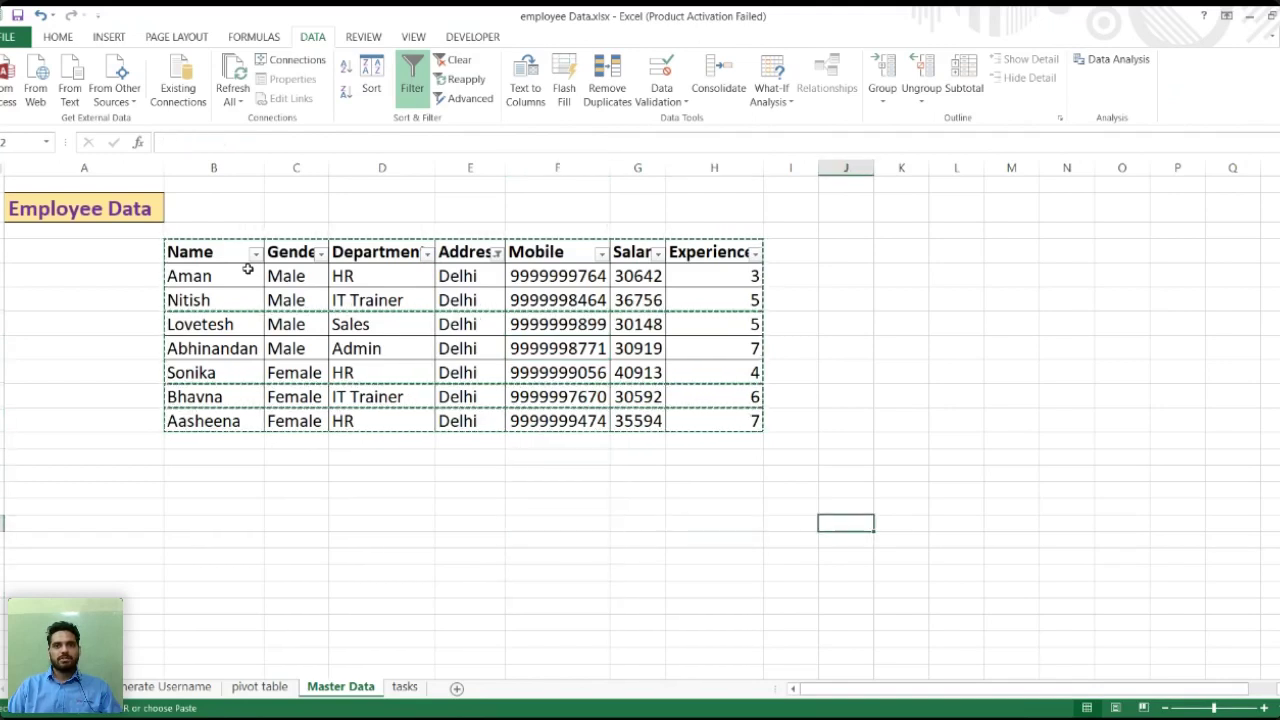
key("Return")
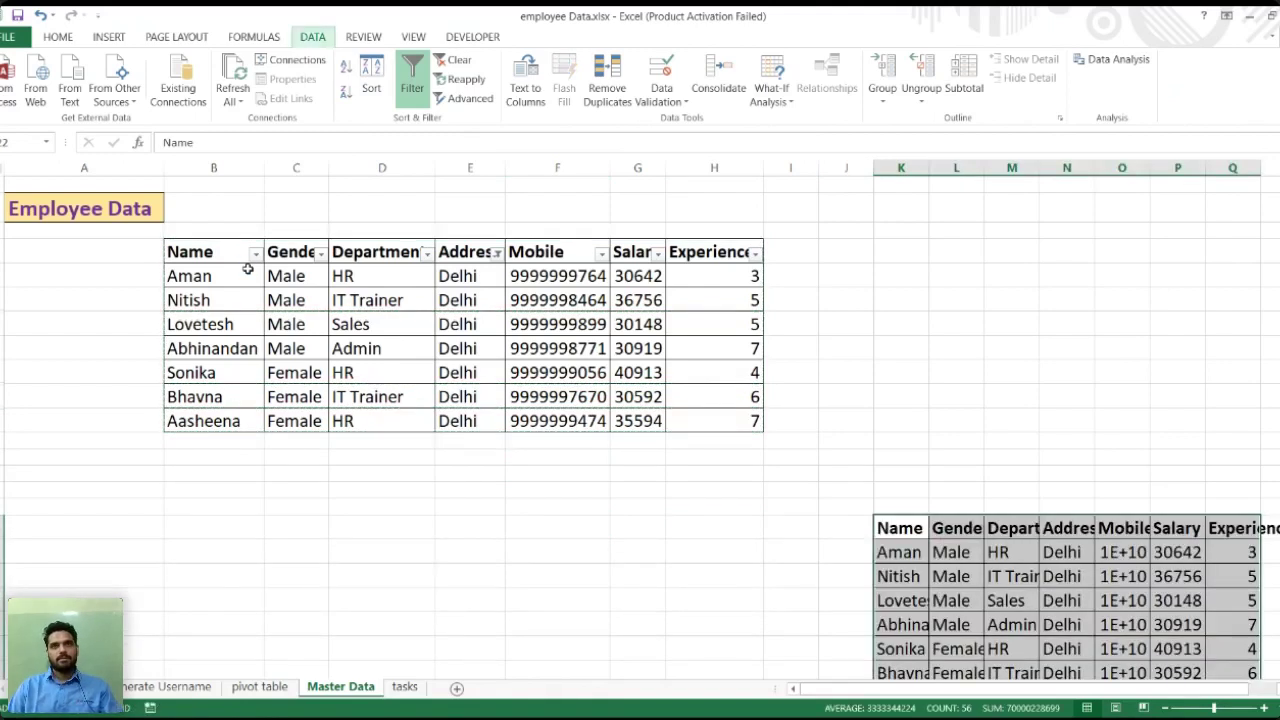
Step: AutoFit the pasted columns and remove the filter so all twelve employees show
key("alt+o")
key("c")
key("a")
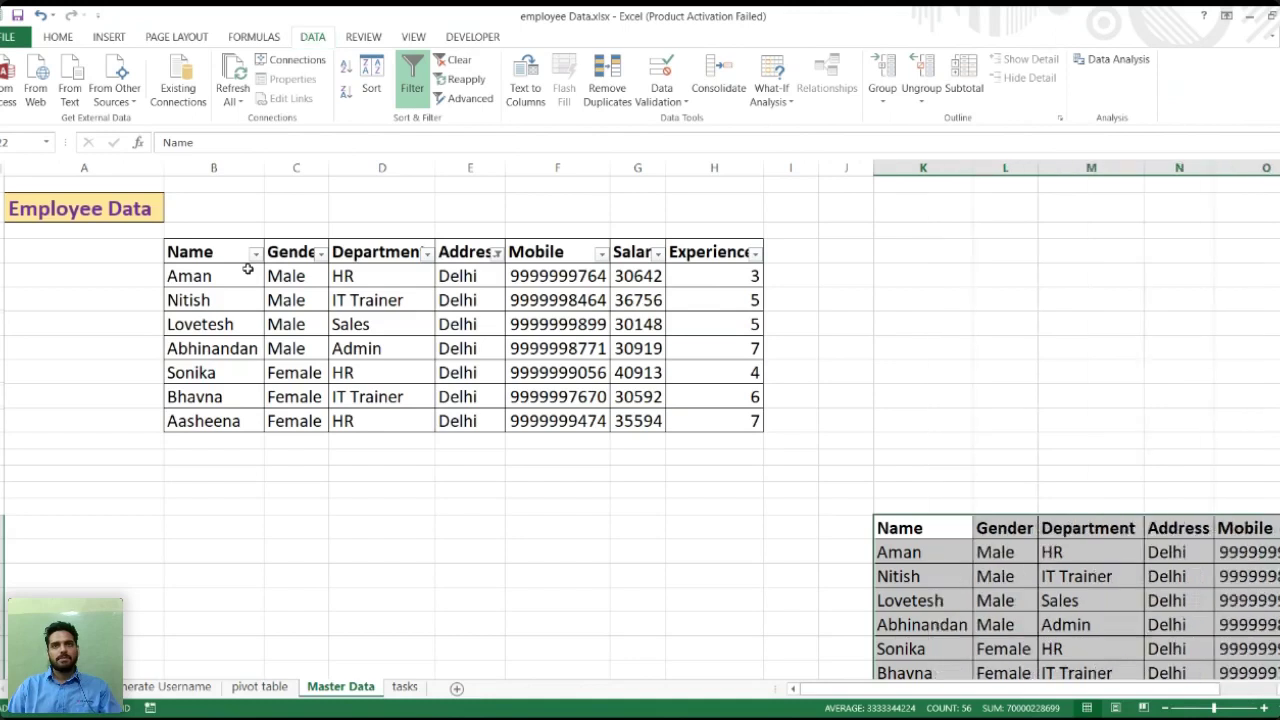
key("Up")
key("Up")
key("Up")
key("Up")
key("Up")
key("Up")
key("Up")
key("Up")
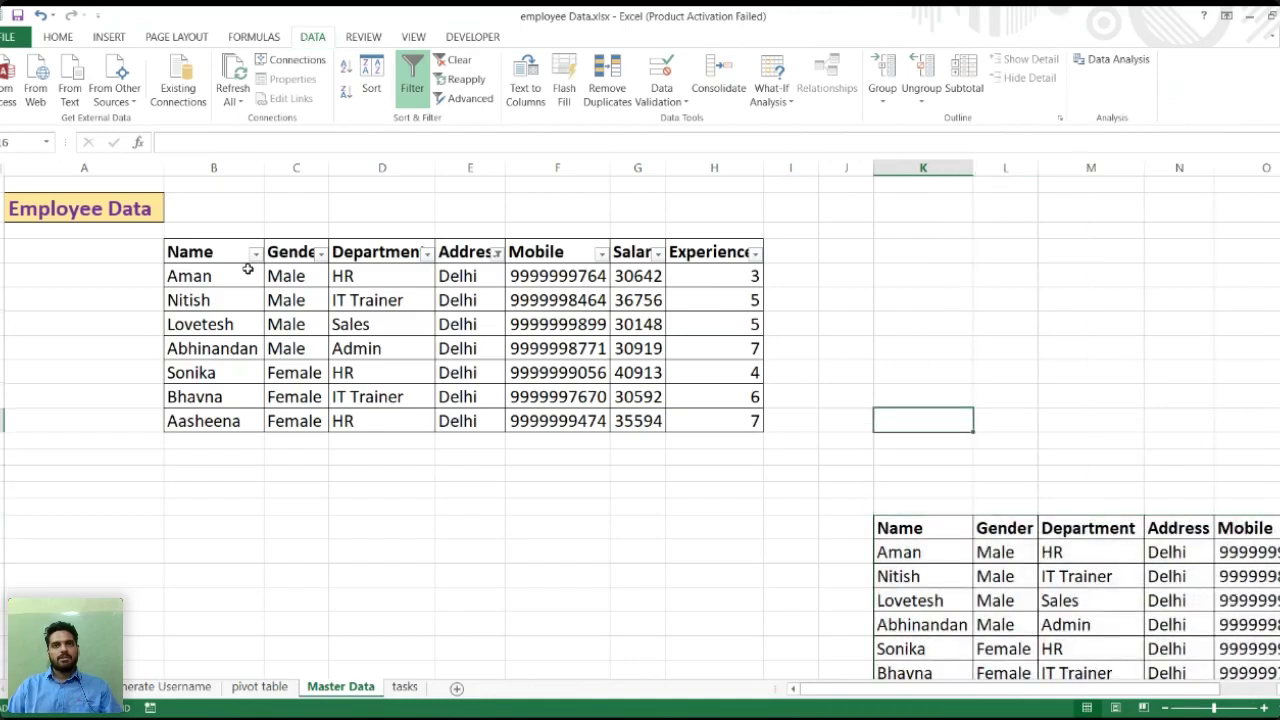
key("Left")
key("Left")
key("Left")
key("Up")
key("Up")
key("Up")
key("Up")
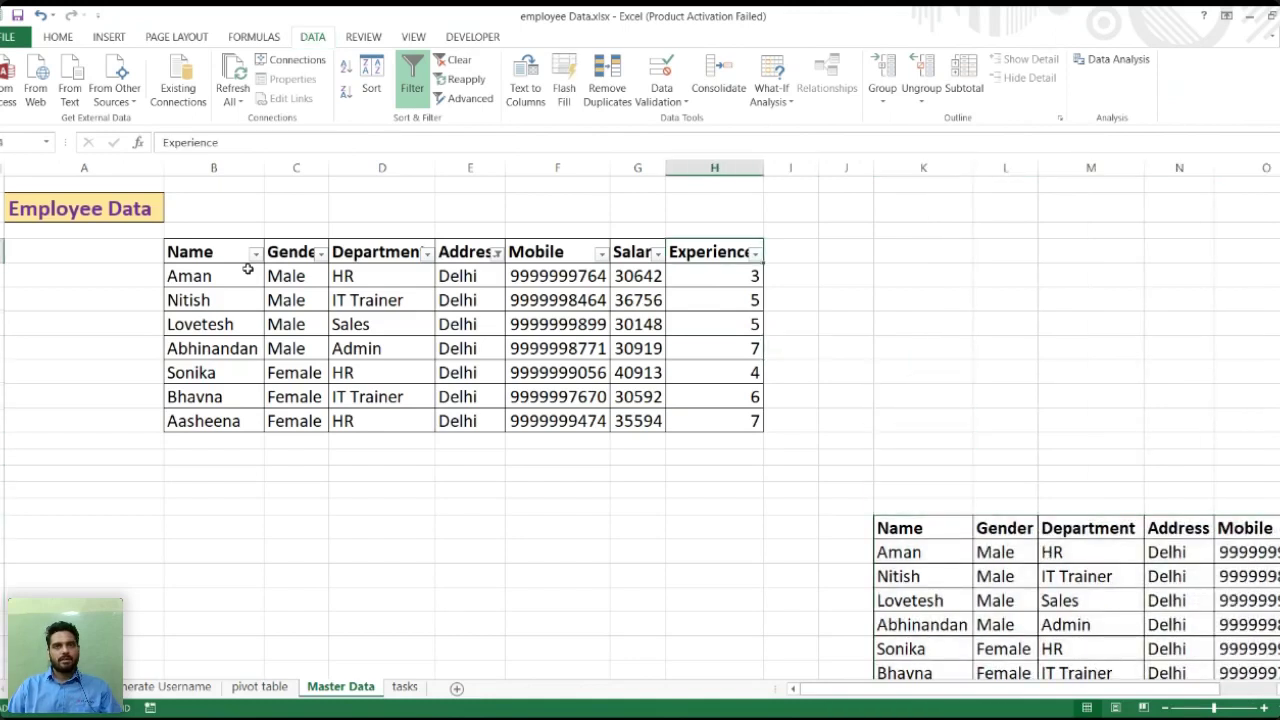
key("ctrl+shift+l")
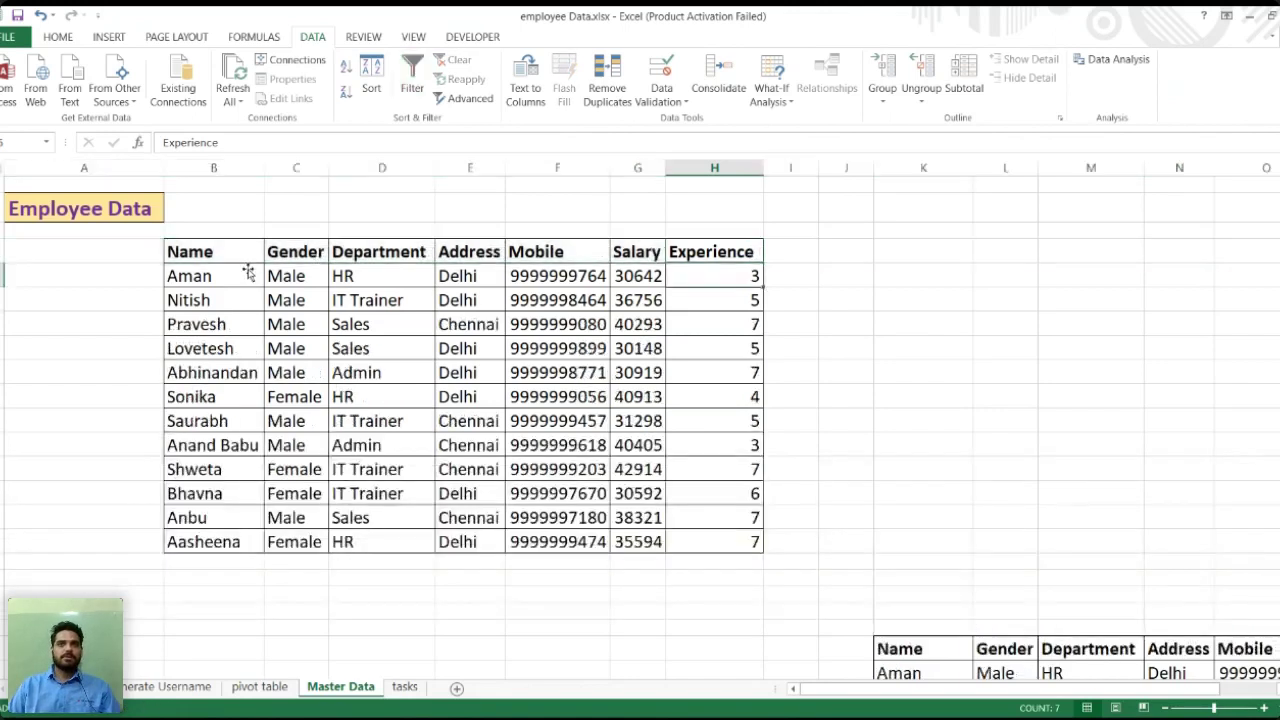
Step: Check the copied Delhi table, then select header row 4 of the Master Data table
key("Down")
key("Down")
key("Down")
key("Down")
key("Down")
key("Left")
key("Left")
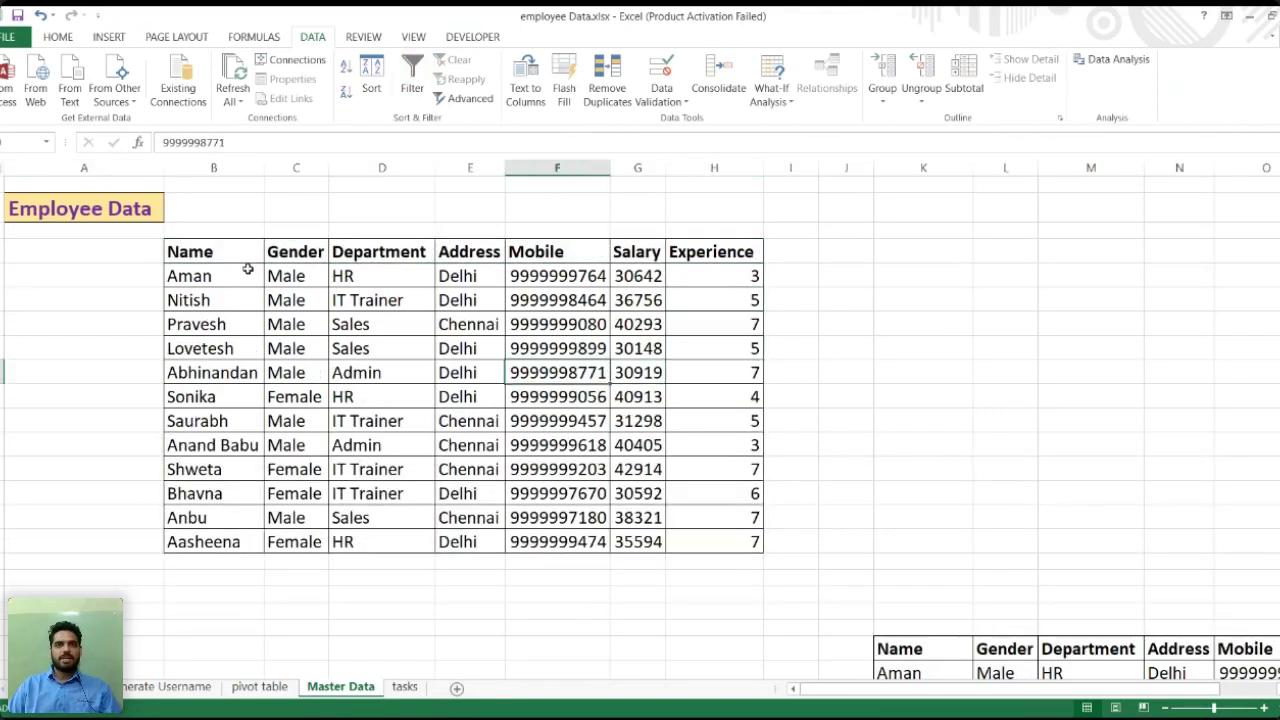
key("Right")
key("Right")
key("Right")
key("Right")
key("Right")
key("ctrl+Down")
key("Down")
key("Down")
key("Down")
key("Down")
key("Down")
key("Down")
key("Down")
key("Down")
key("Right")
key("Right")
key("Right")
key("Right")
key("Right")
key("Right")
key("Right")
key("Right")
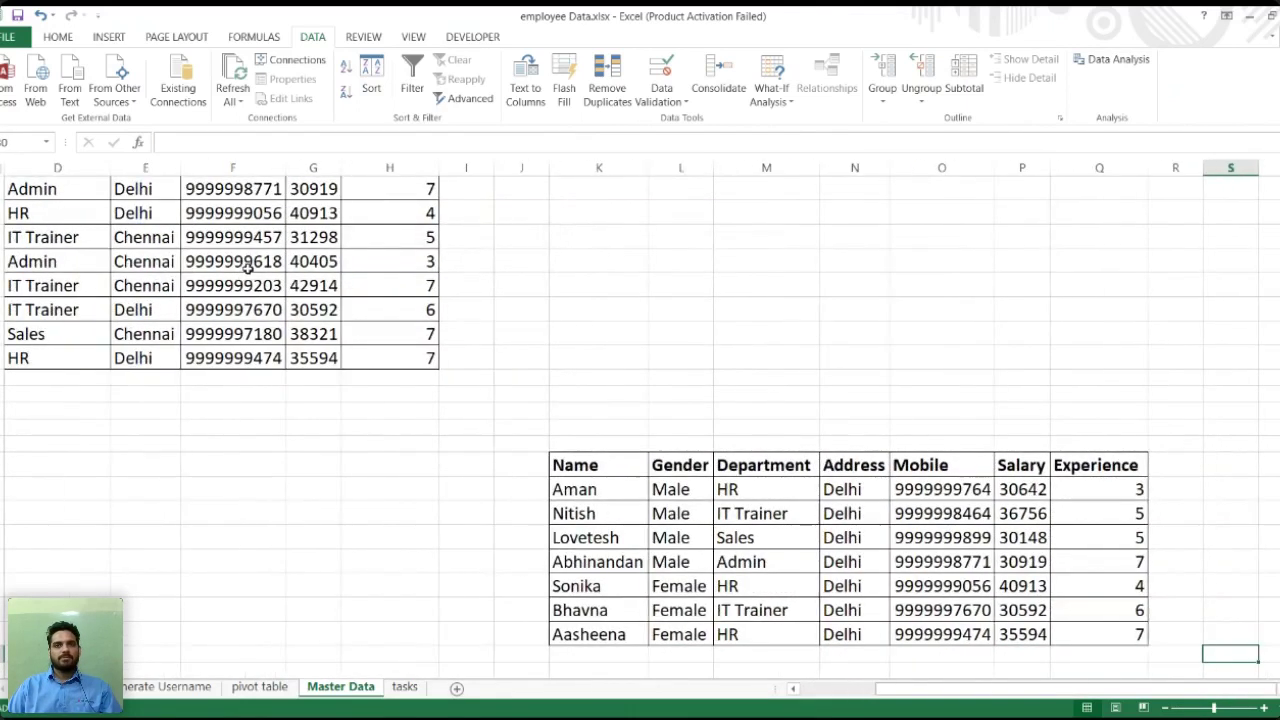
key("Left")
key("Left")
key("Left")
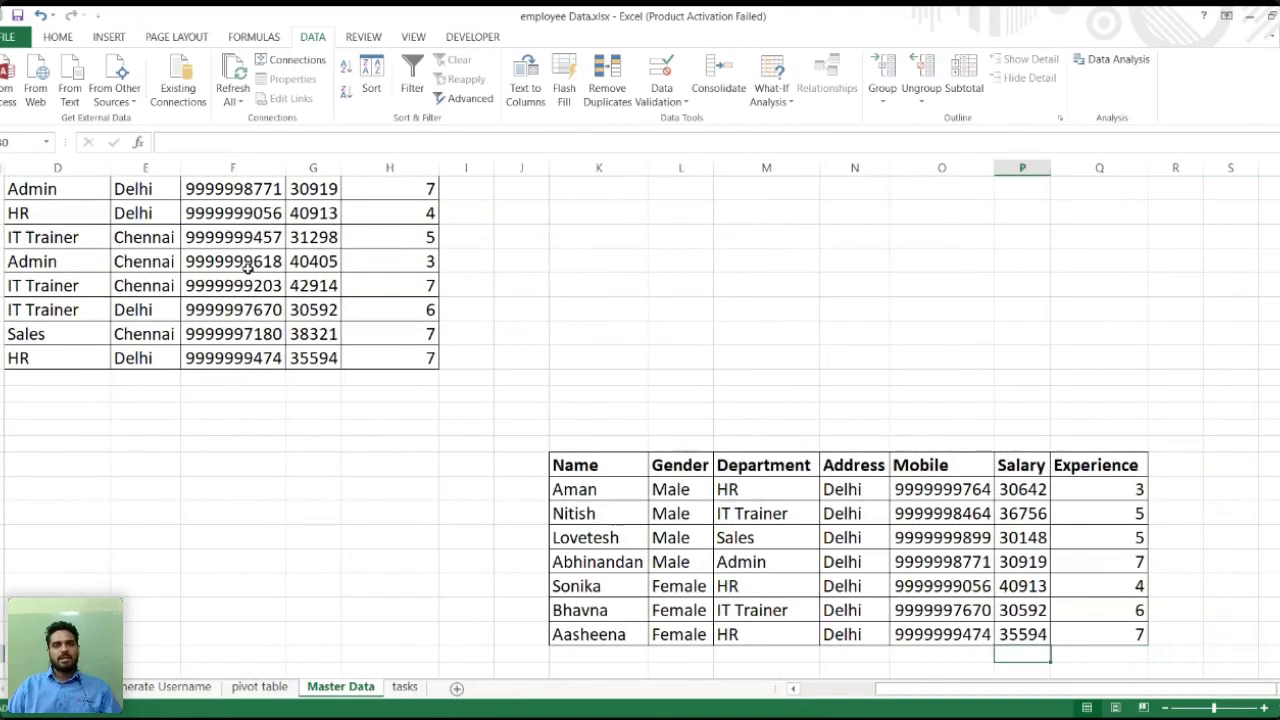
key("Up")
key("Up")
key("Up")
key("Up")
key("Up")
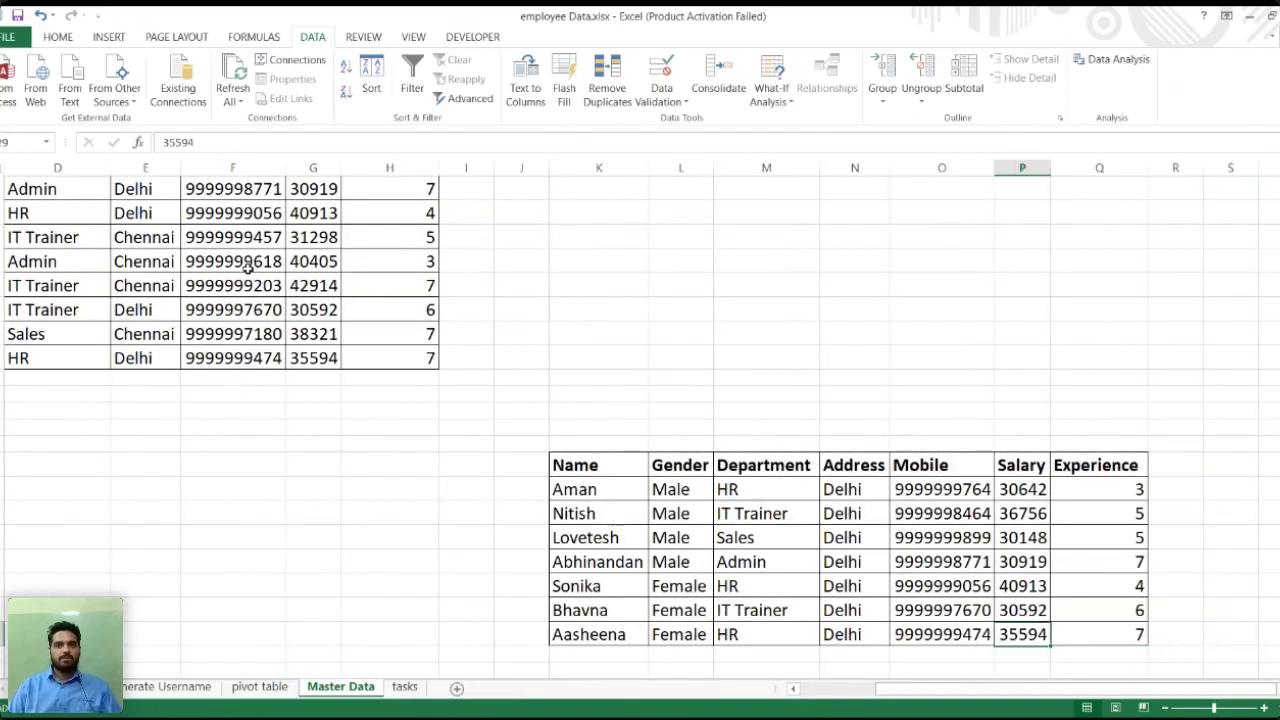
key("Up")
key("Up")
key("Up")
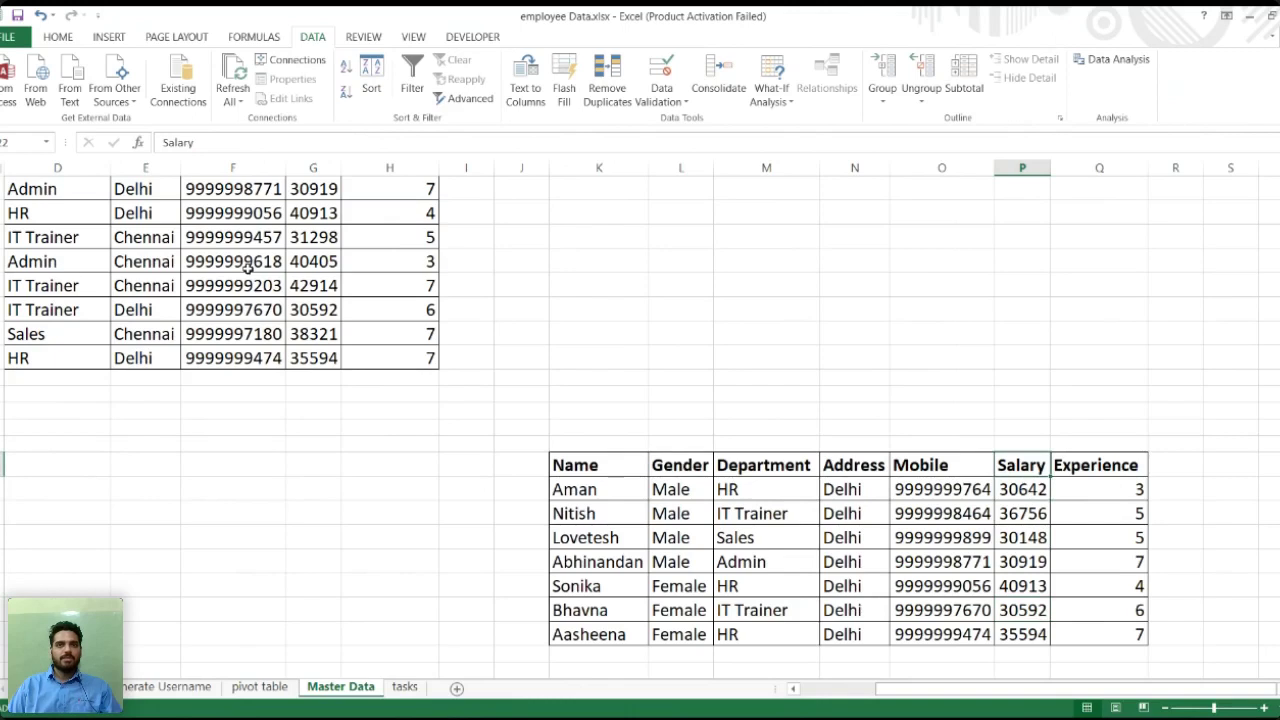
key("ctrl+Left")
key("ctrl+Left")
key("ctrl+Up")
key("Right")
key("Right")
key("Down")
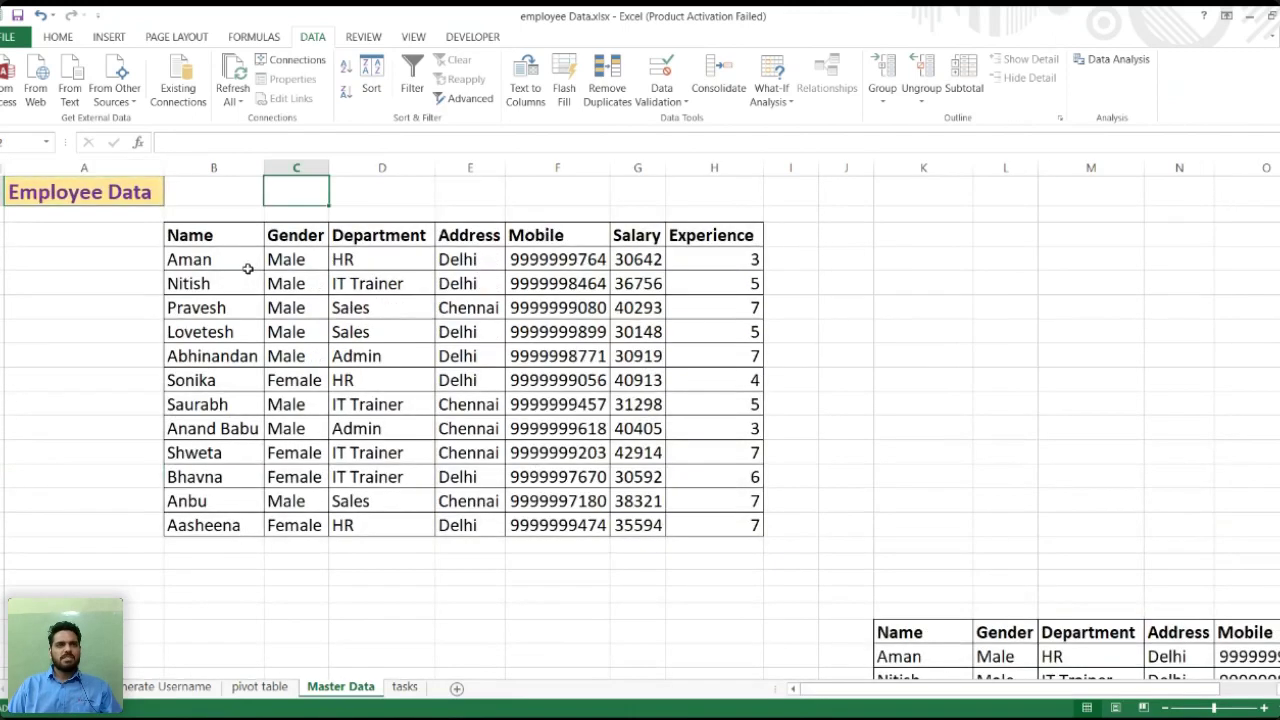
key("Down")
key("shift+space")
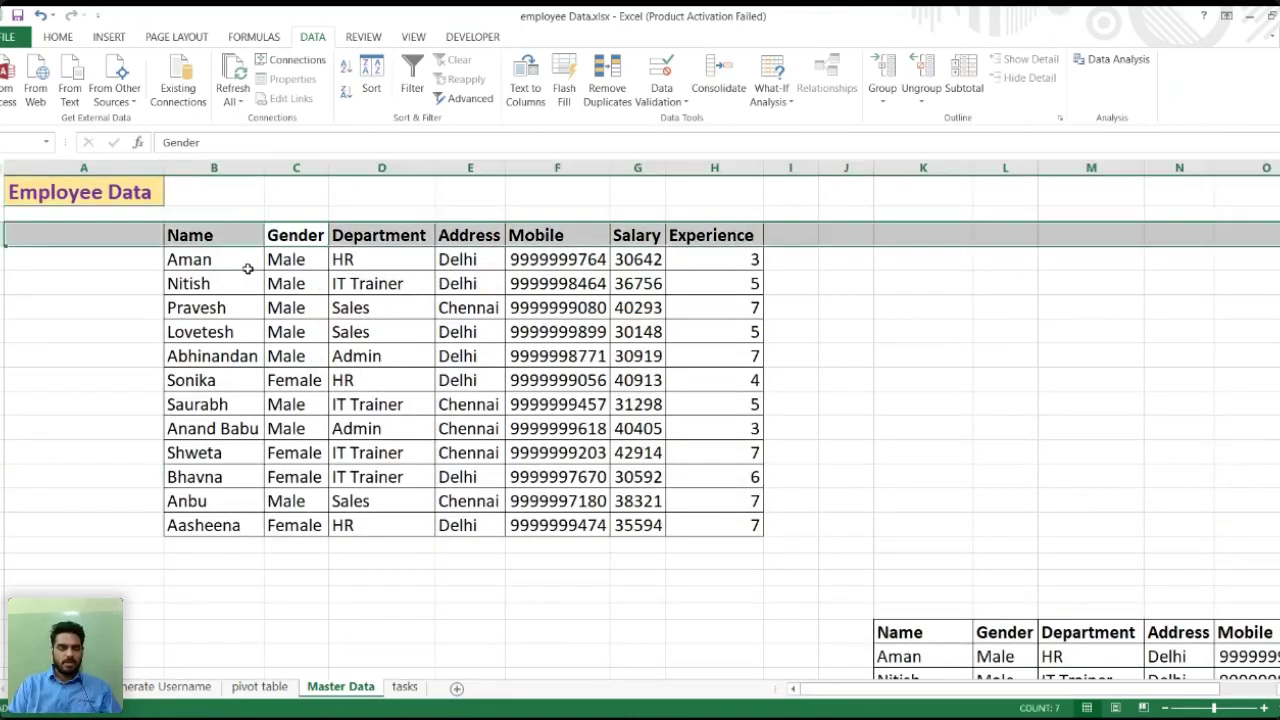
Step: Filter the table to Delhi addresses and the HR department, and copy those rows
key("ctrl+shift+l")
key("Right")
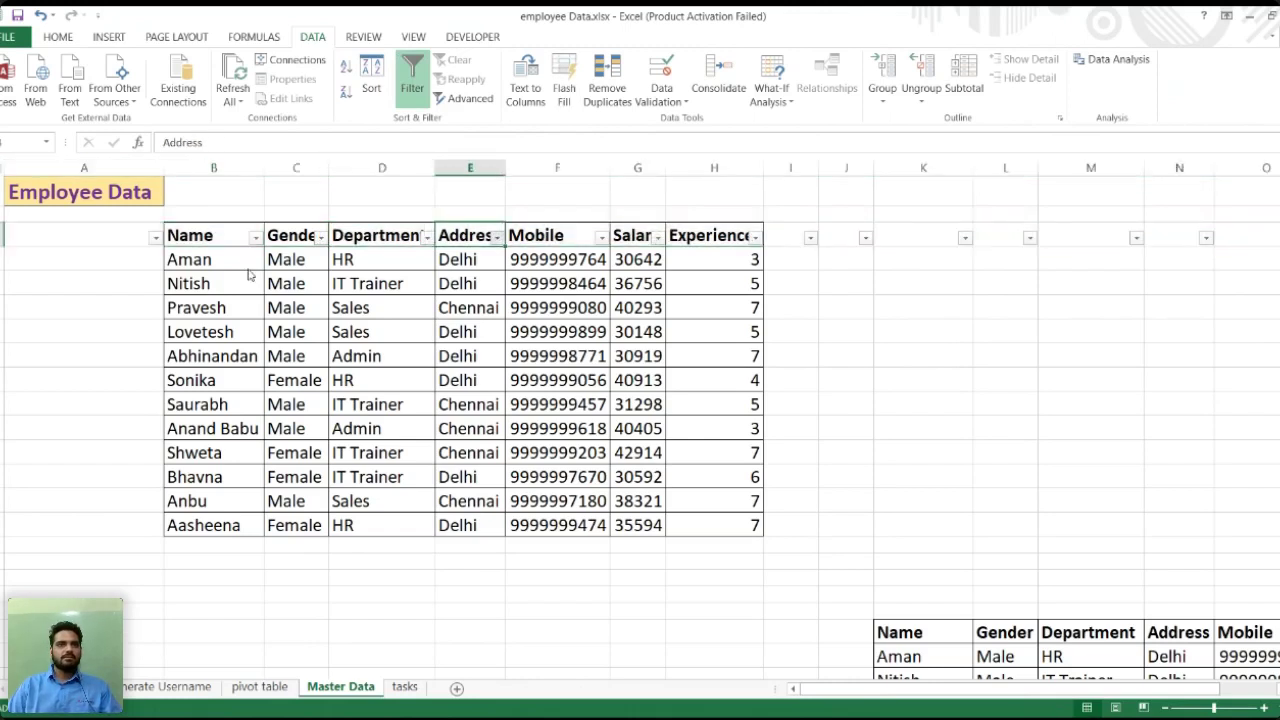
key("Left")
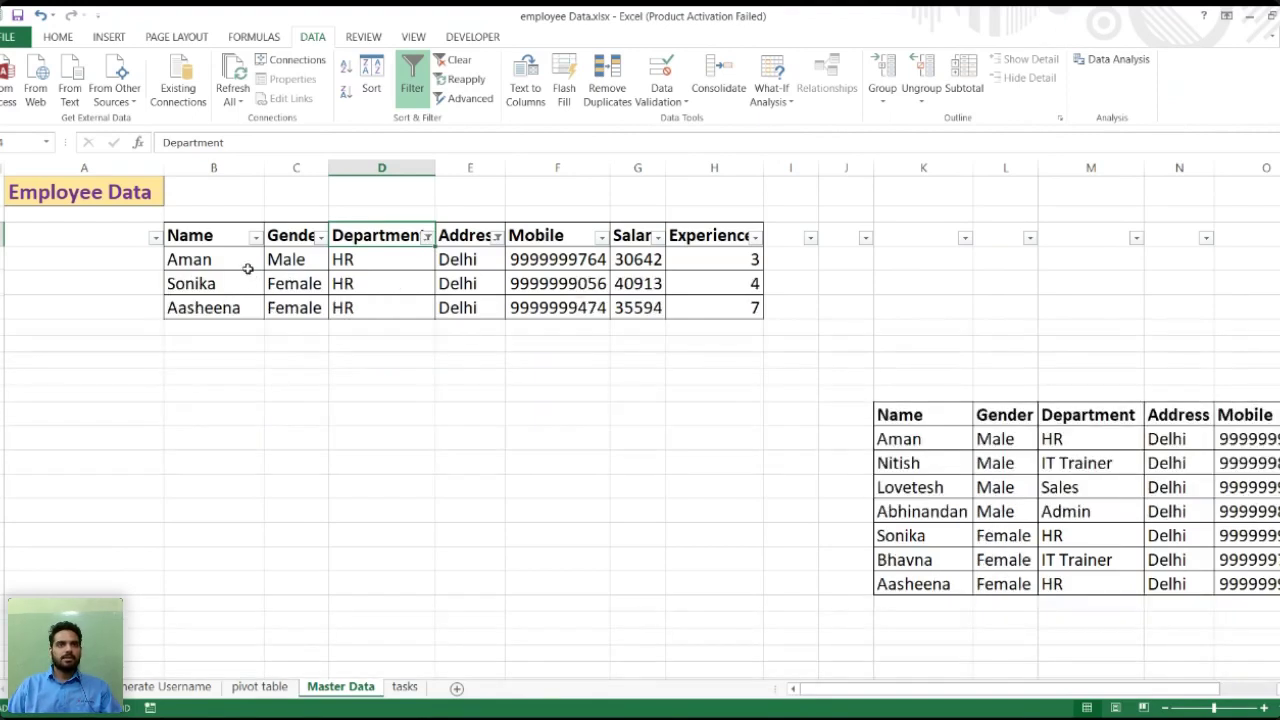
key("Left")
key("Left")
key("ctrl+shift+Right")
key("ctrl+shift+Down")
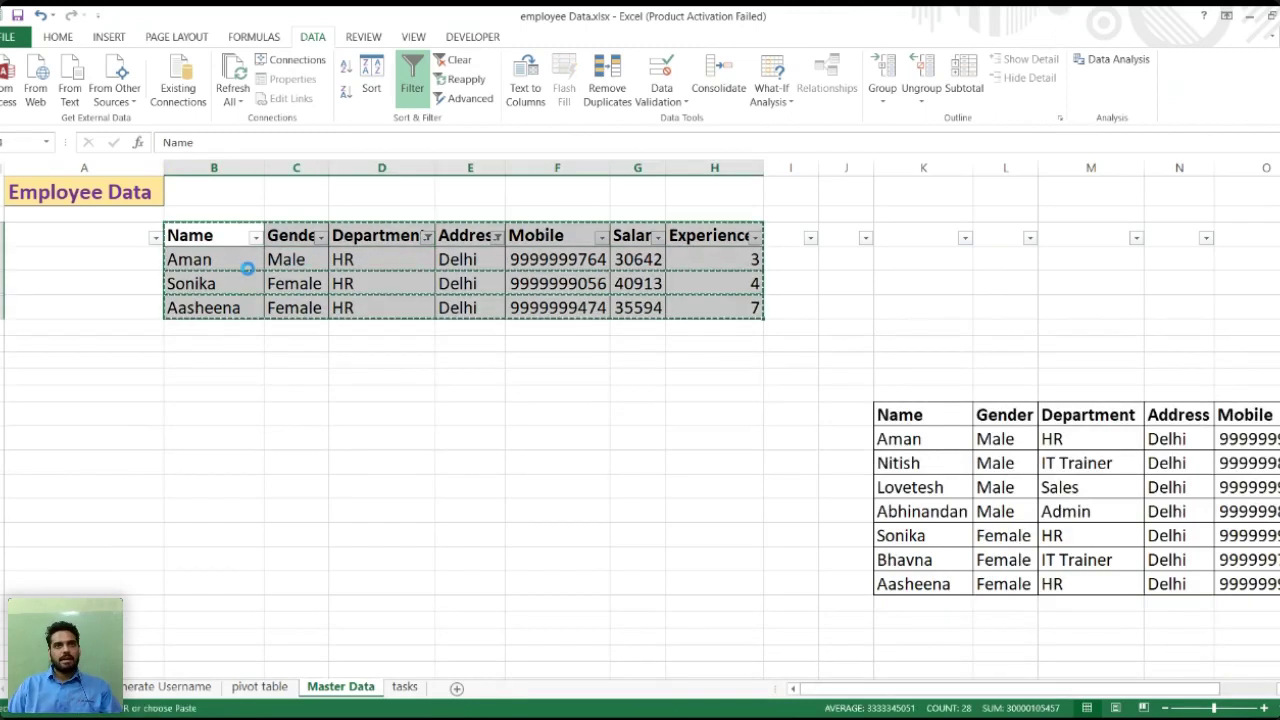
key("ctrl+c")
Step: Paste the Delhi HR rows at B19 below the table
key("Right")
key("Down")
key("Down")
key("Down")
key("Down")
key("Down")
key("Down")
key("Down")
key("Down")
key("Down")
key("Down")
key("Down")
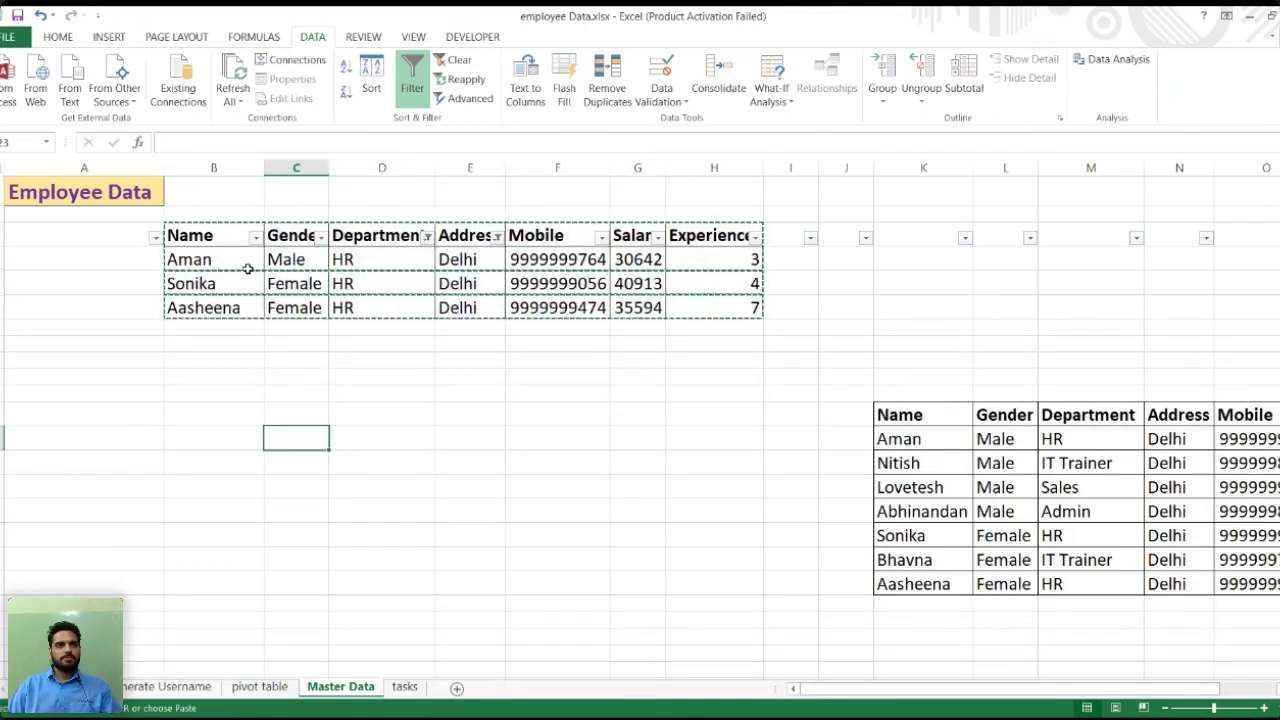
key("Left")
key("Return")
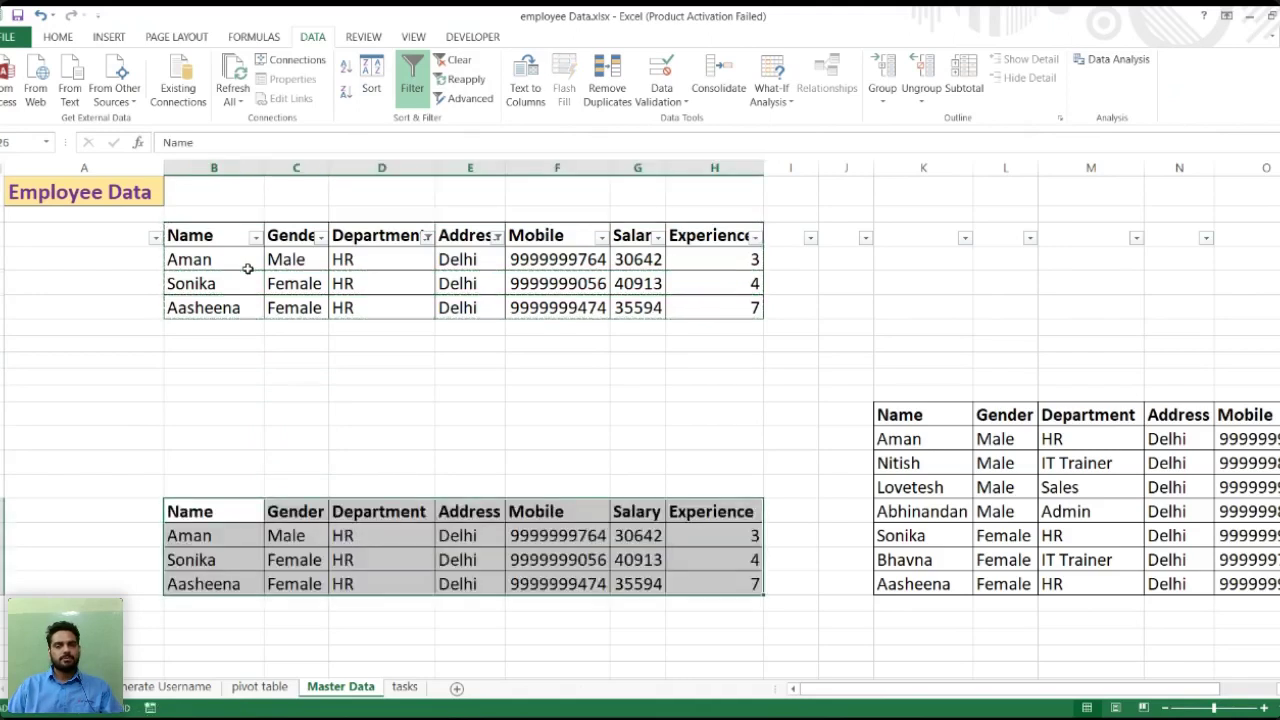
Step: Clear the filter and turn off AutoFilter so all 12 employees show
key("Up")
key("Up")
key("Up")
key("Up")
key("Up")
key("Up")
key("Up")
key("Up")
key("Up")
key("Up")
key("Up")
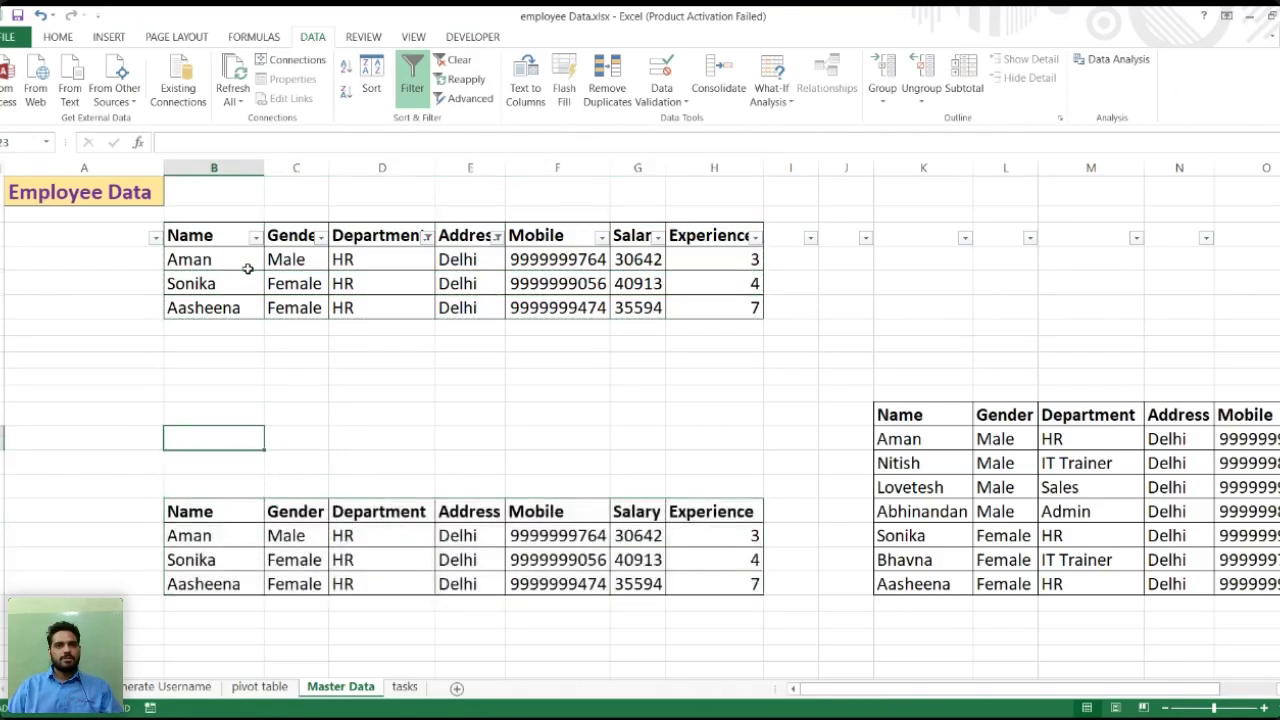
key("Up")
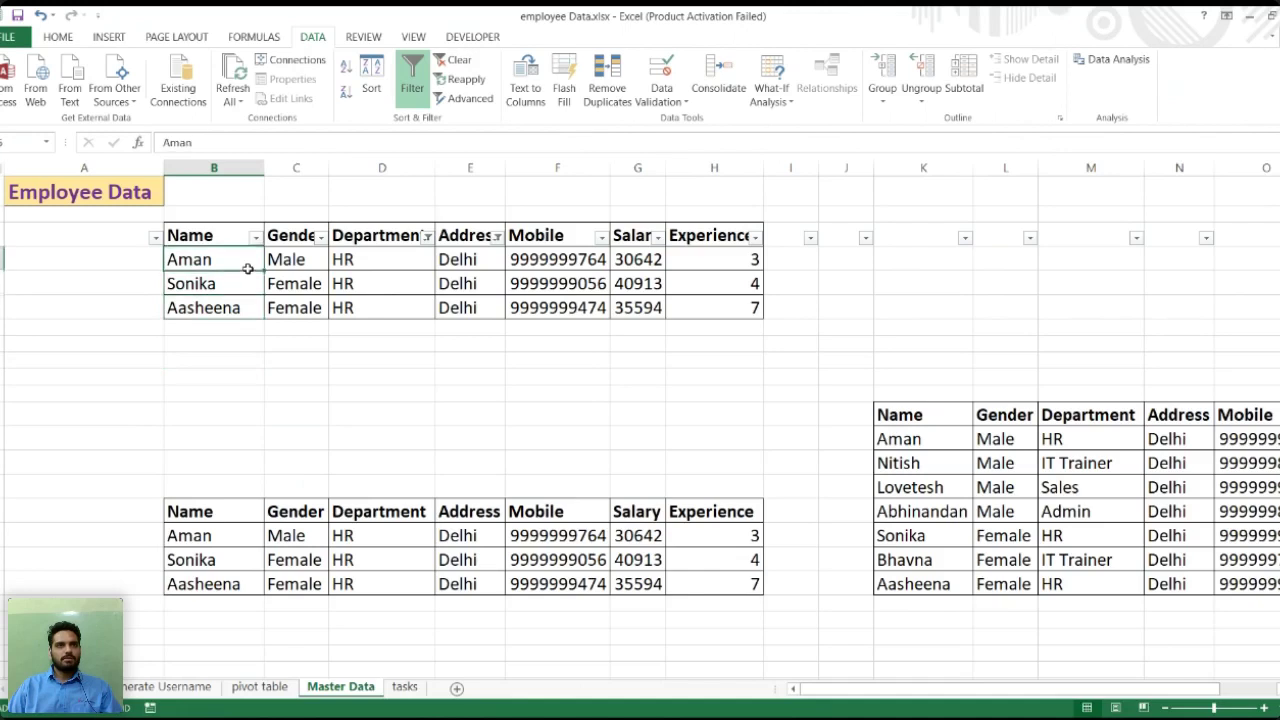
key("shift+space")
key("alt+a+c")
key("alt+a+t")
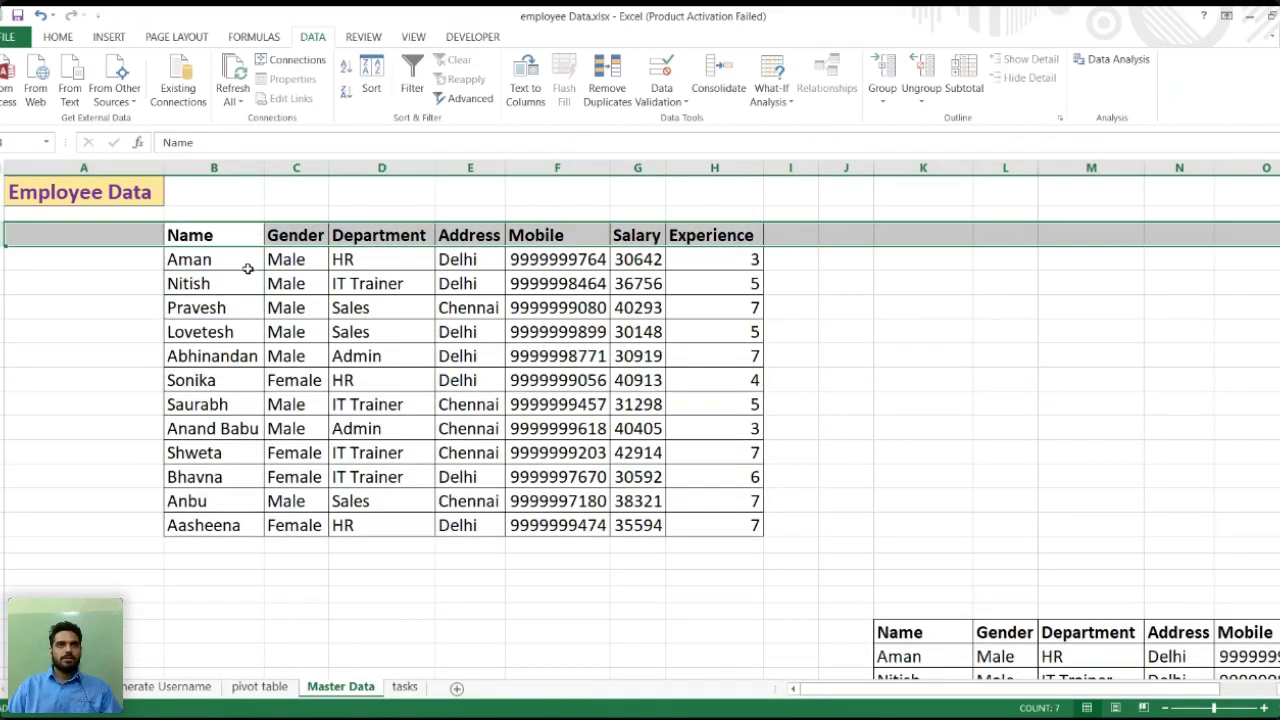
Step: Look over the three pasted Delhi HR employee rows below the Master Data table
key("ctrl+Down")
key("Down")
key("Down")
key("Down")
key("Down")
key("Down")
key("Down")
key("Down")
key("Down")
key("Down")
key("Down")
key("Down")
key("Down")
key("Down")
key("Down")
key("Down")
key("Down")
key("Down")
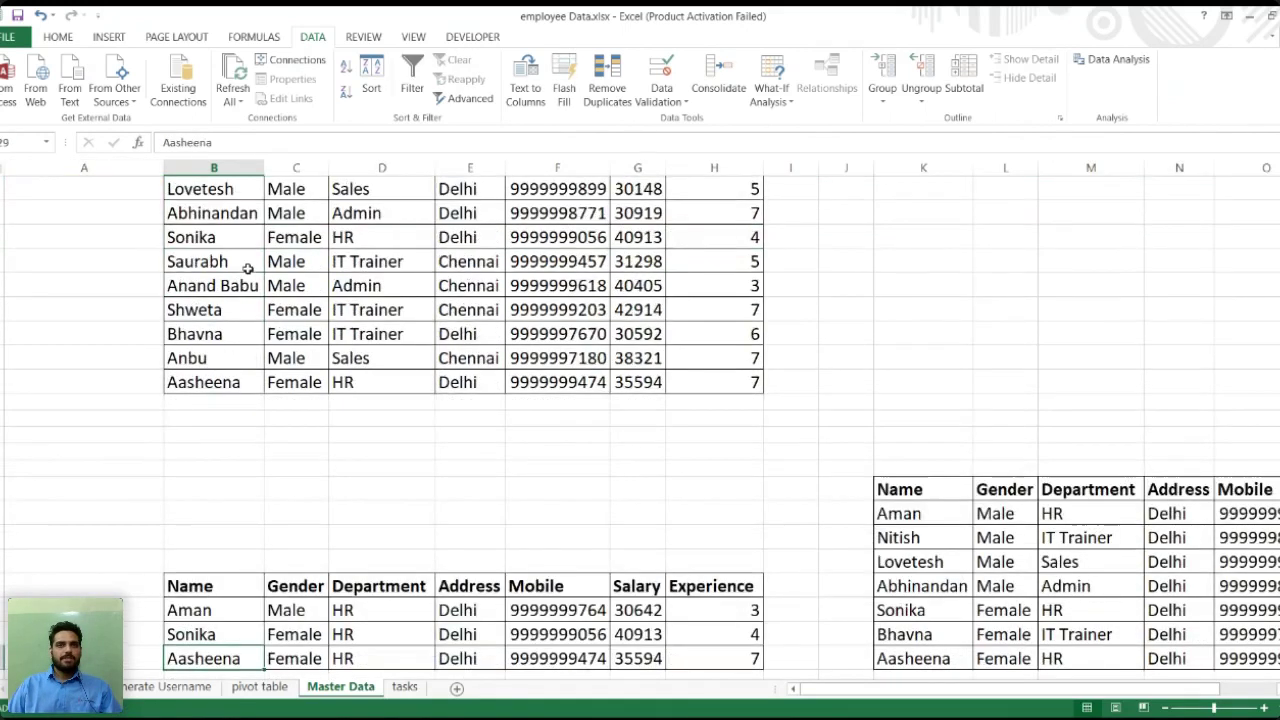
key("Down")
key("ctrl+Up")
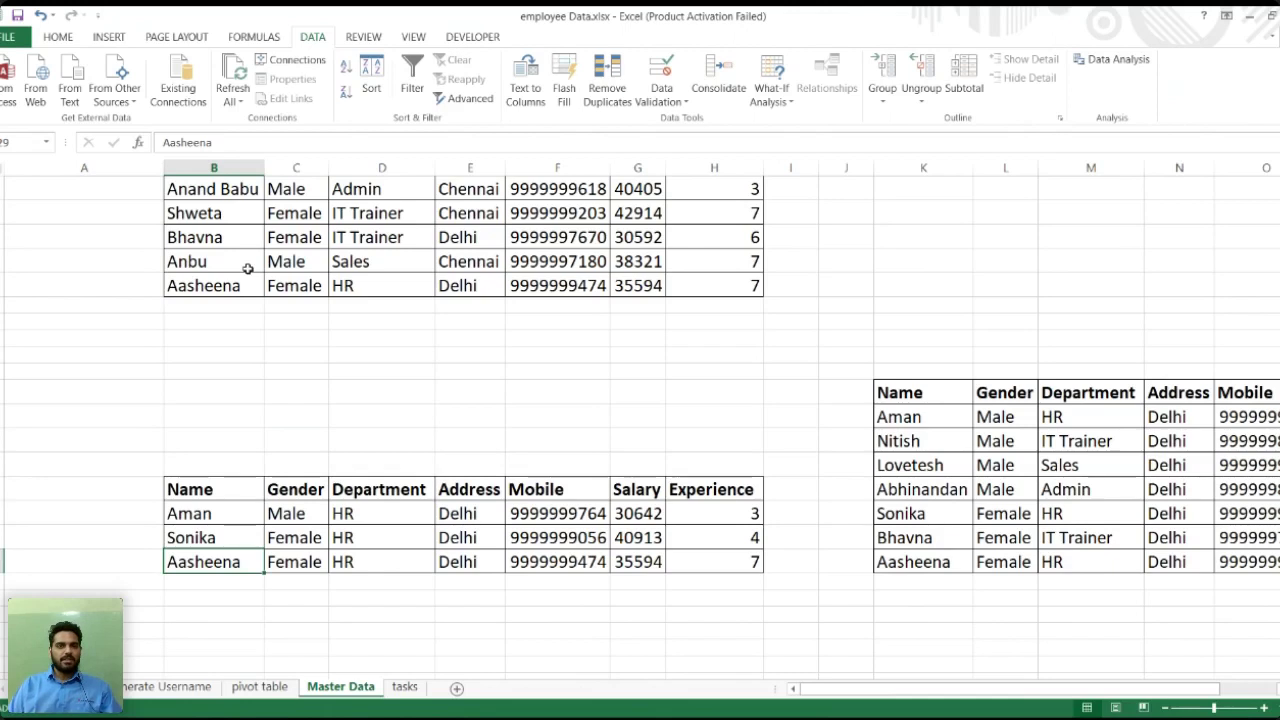
key("Right")
key("Right")
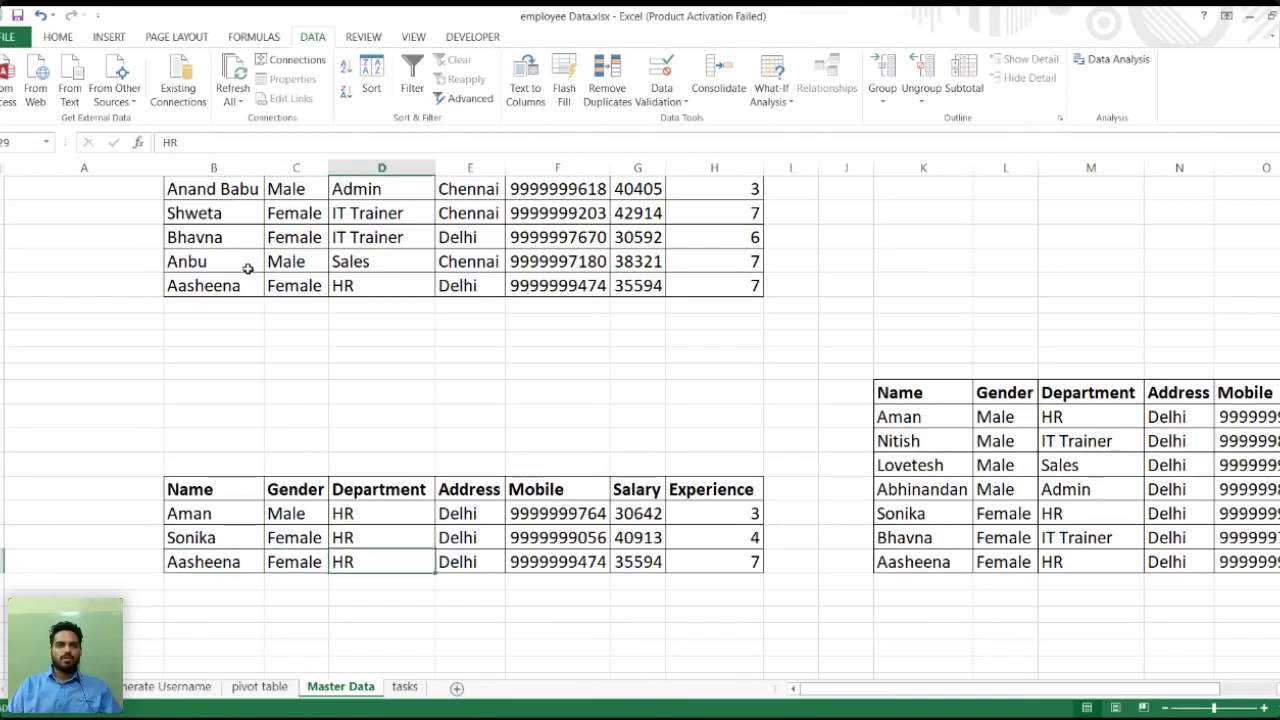
key("Right")
key("Right")
key("Right")
key("Left")
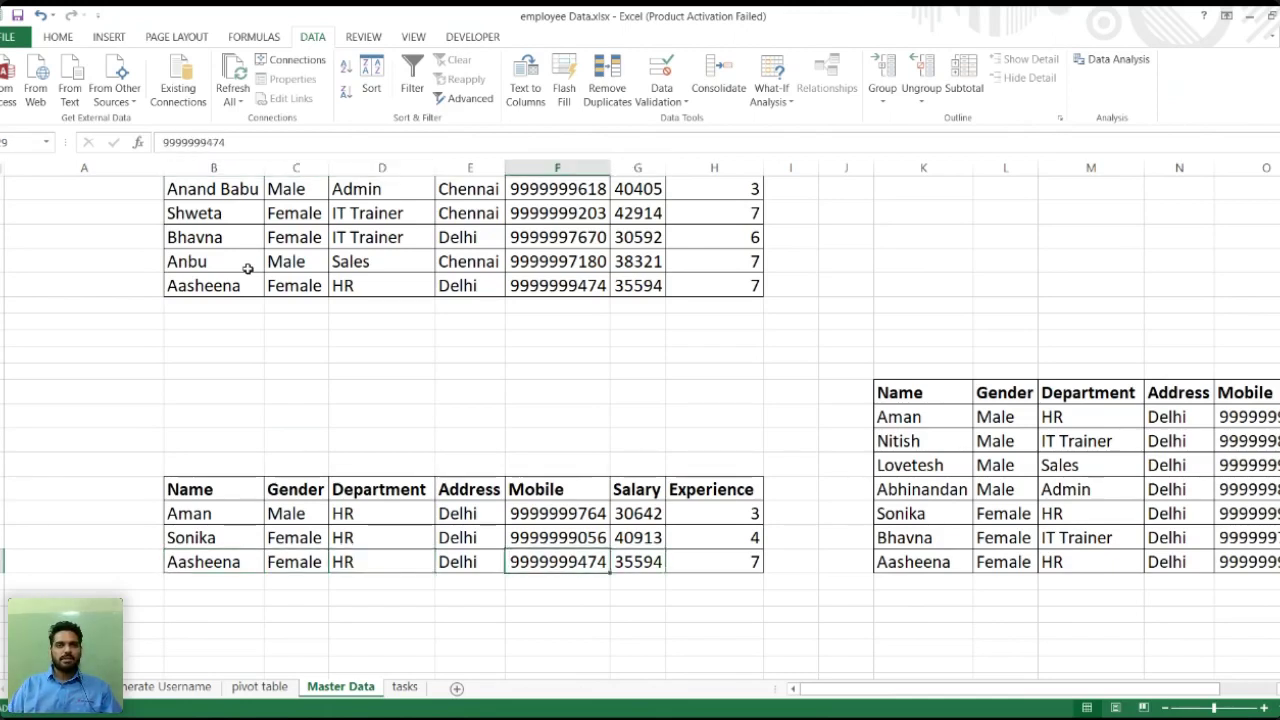
key("Left")
key("Up")
key("Up")
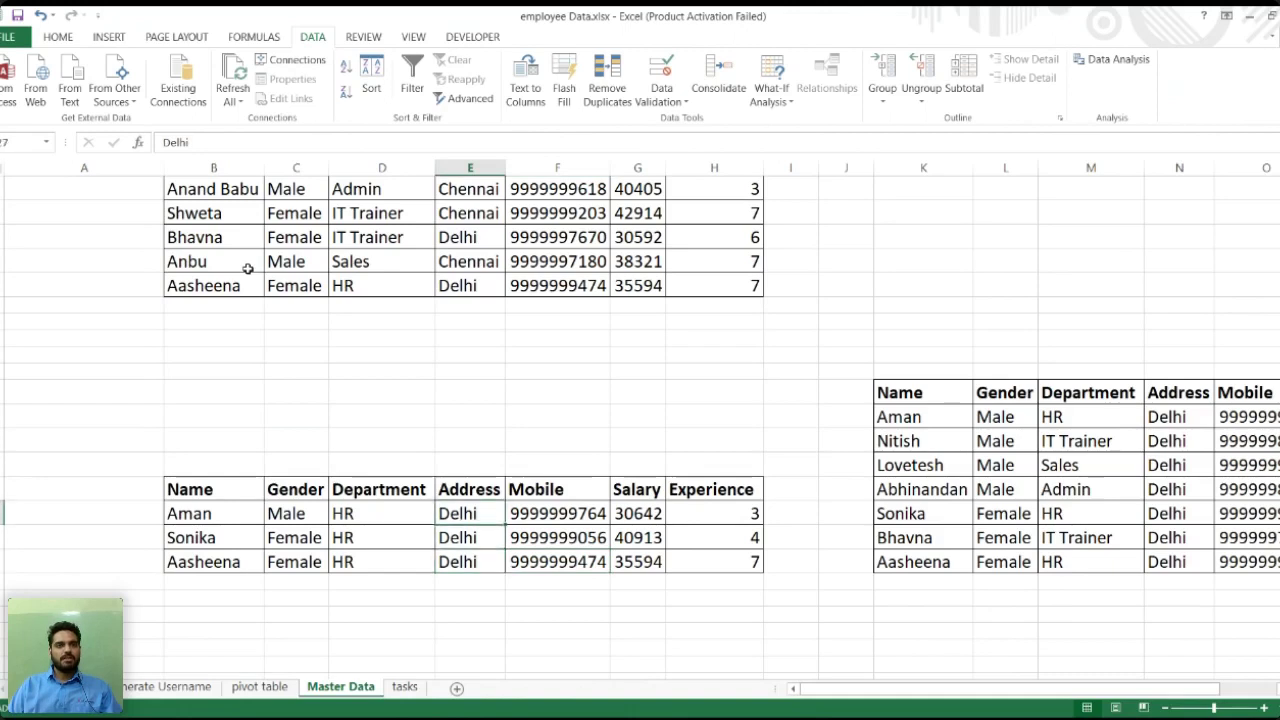
key("Left")
key("Up")
key("Right")
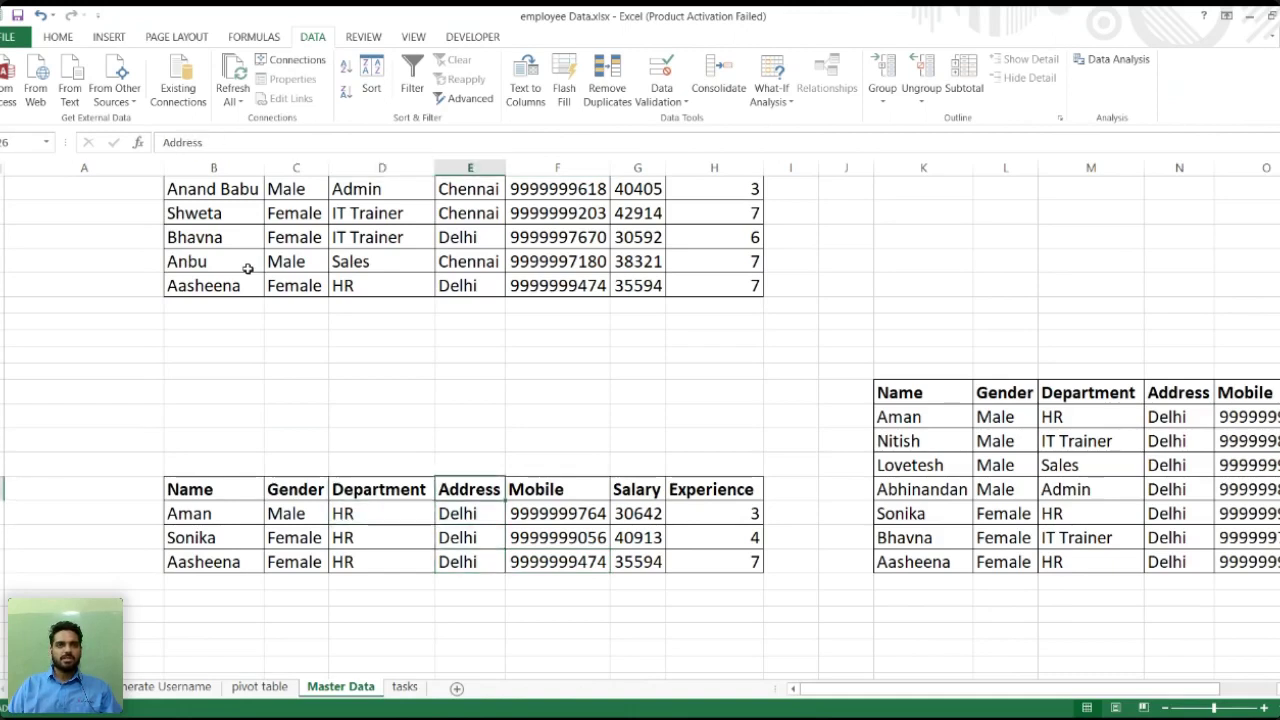
key("Left")
key("Left")
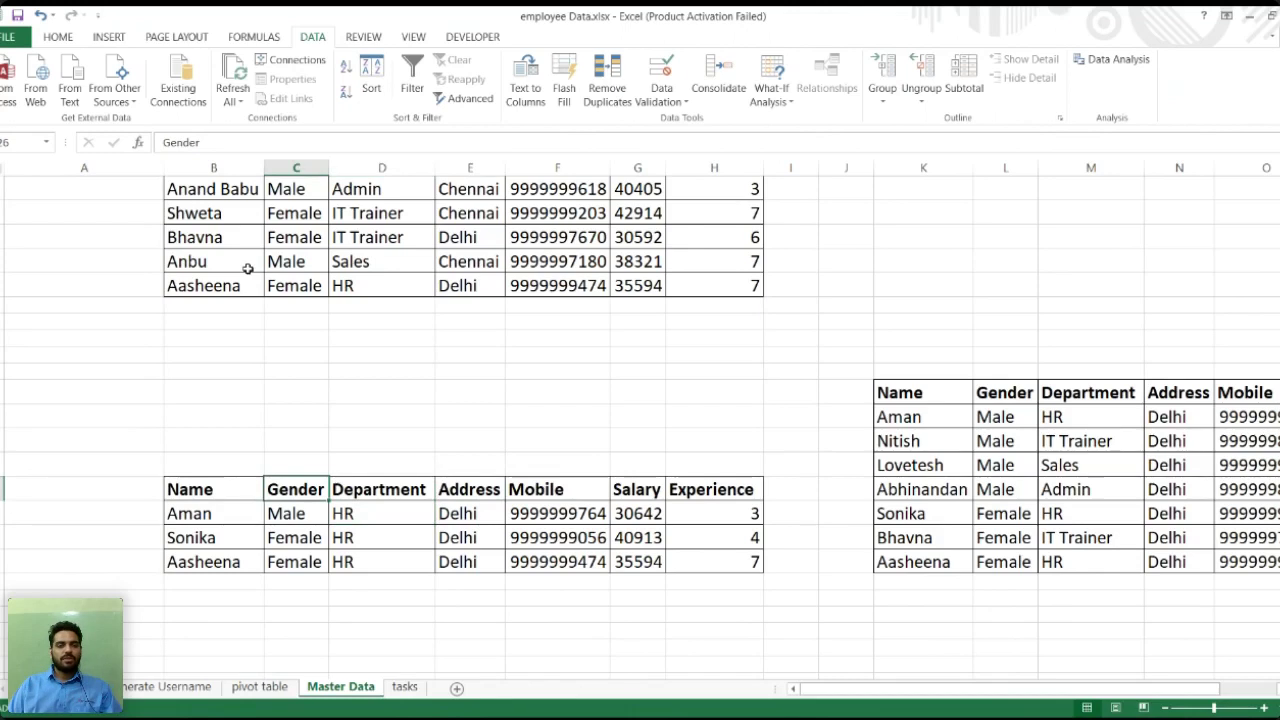
key("Left")
key("Right")
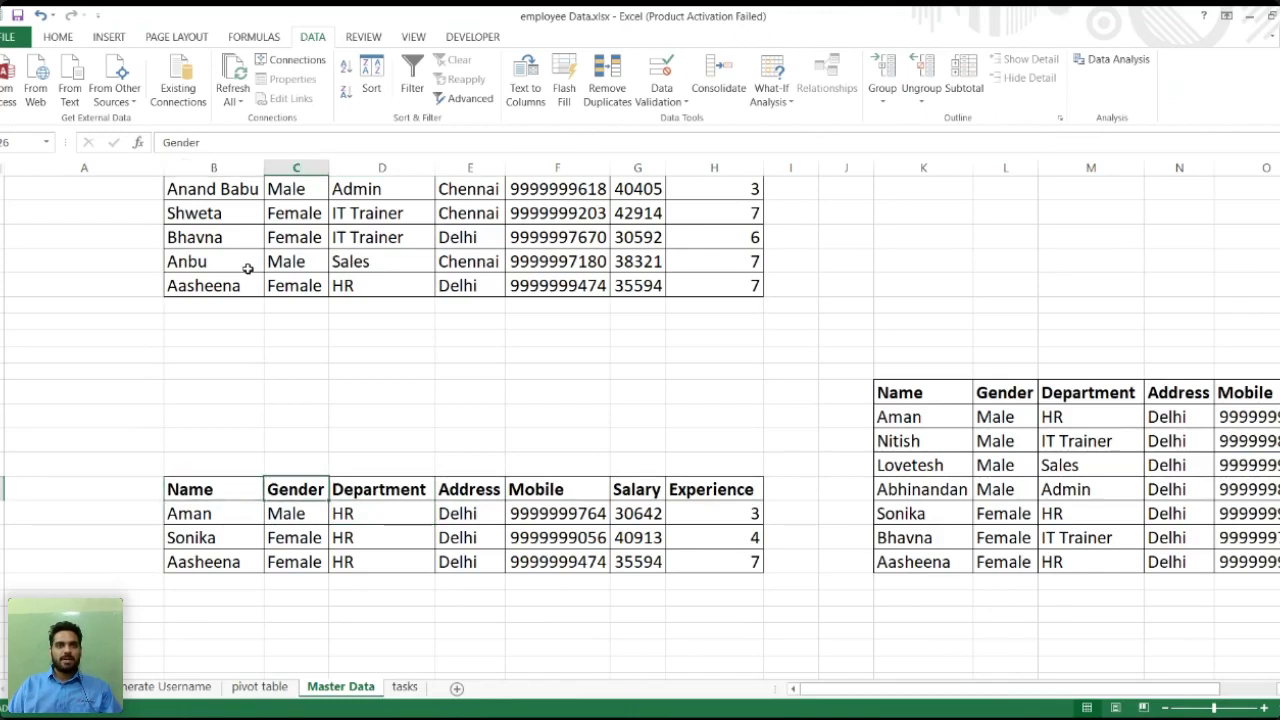
key("Down")
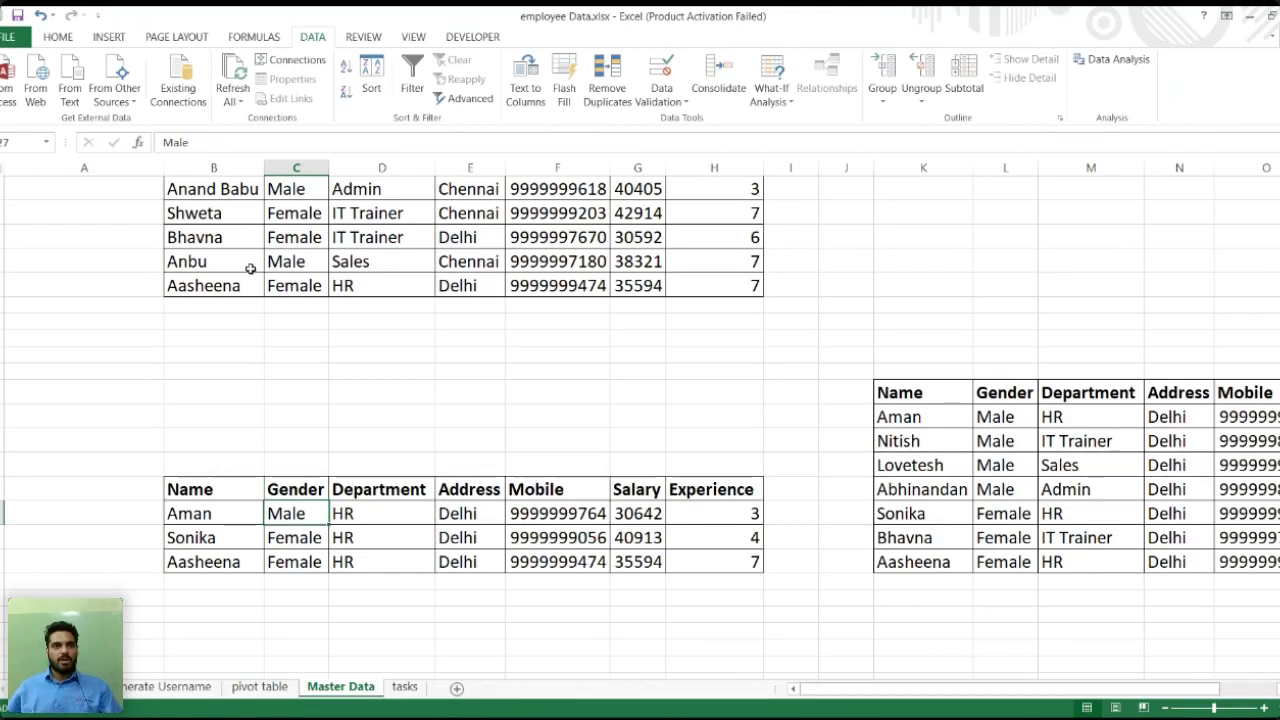
Step: On the pivot table sheet, add Address to the rows so each department's salary splits by city, e.g. Admin Chennai 40405
left_click(260, 688)
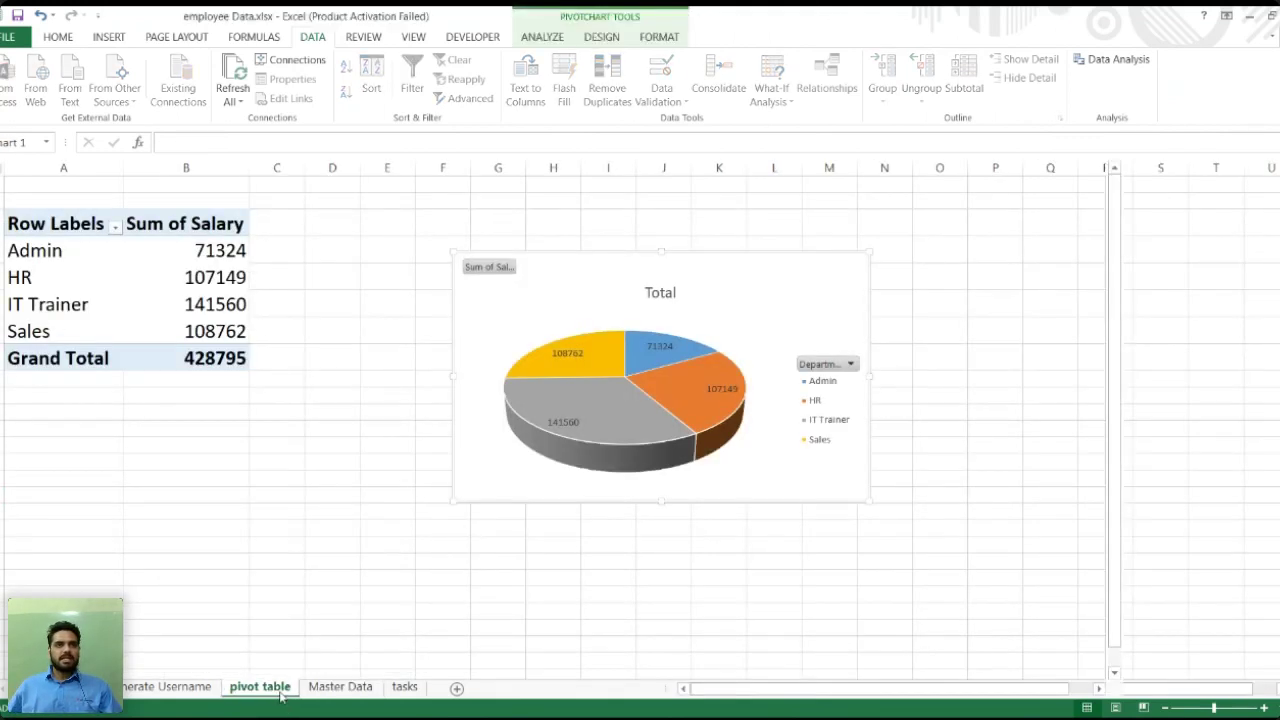
left_click(172, 292)
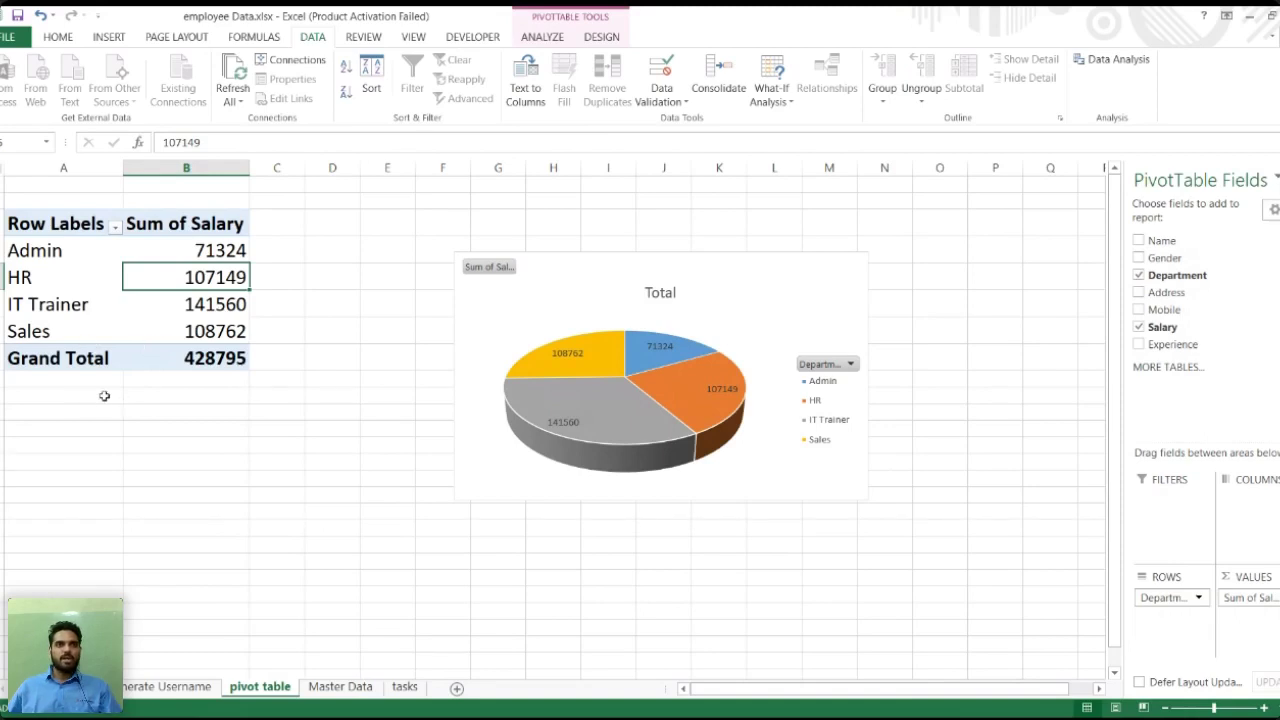
left_click(1139, 259)
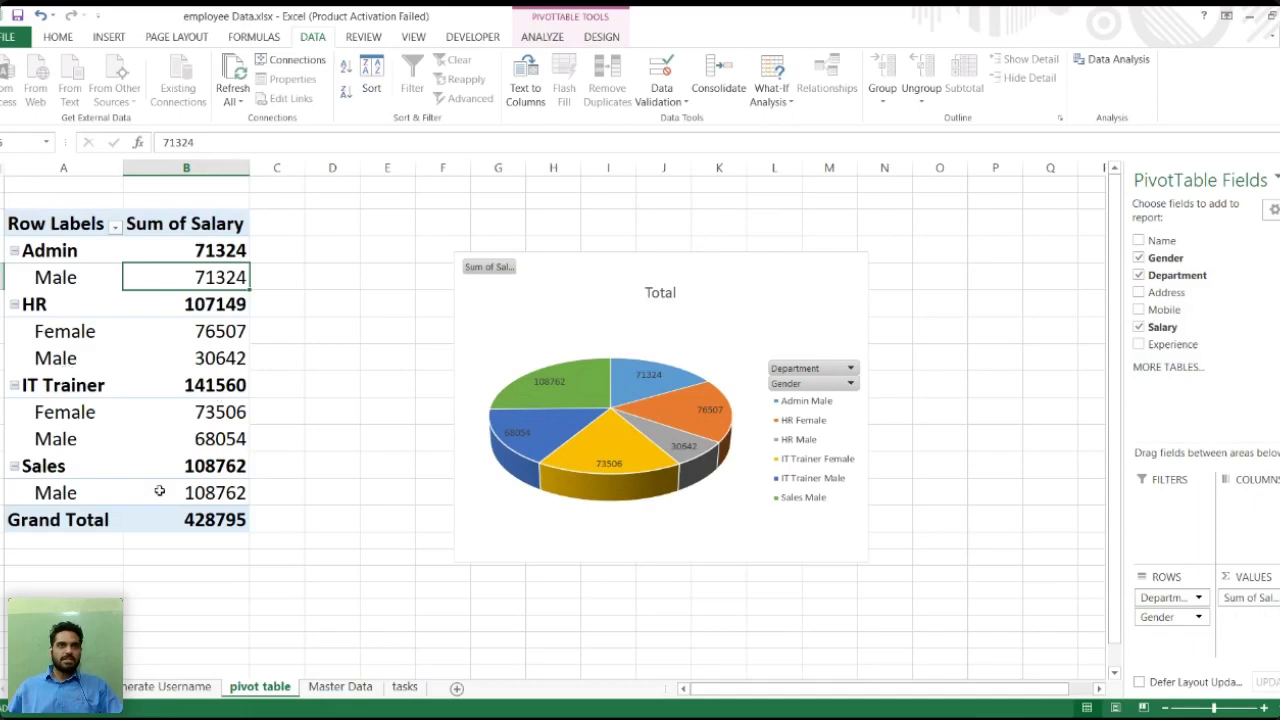
left_click(1138, 259)
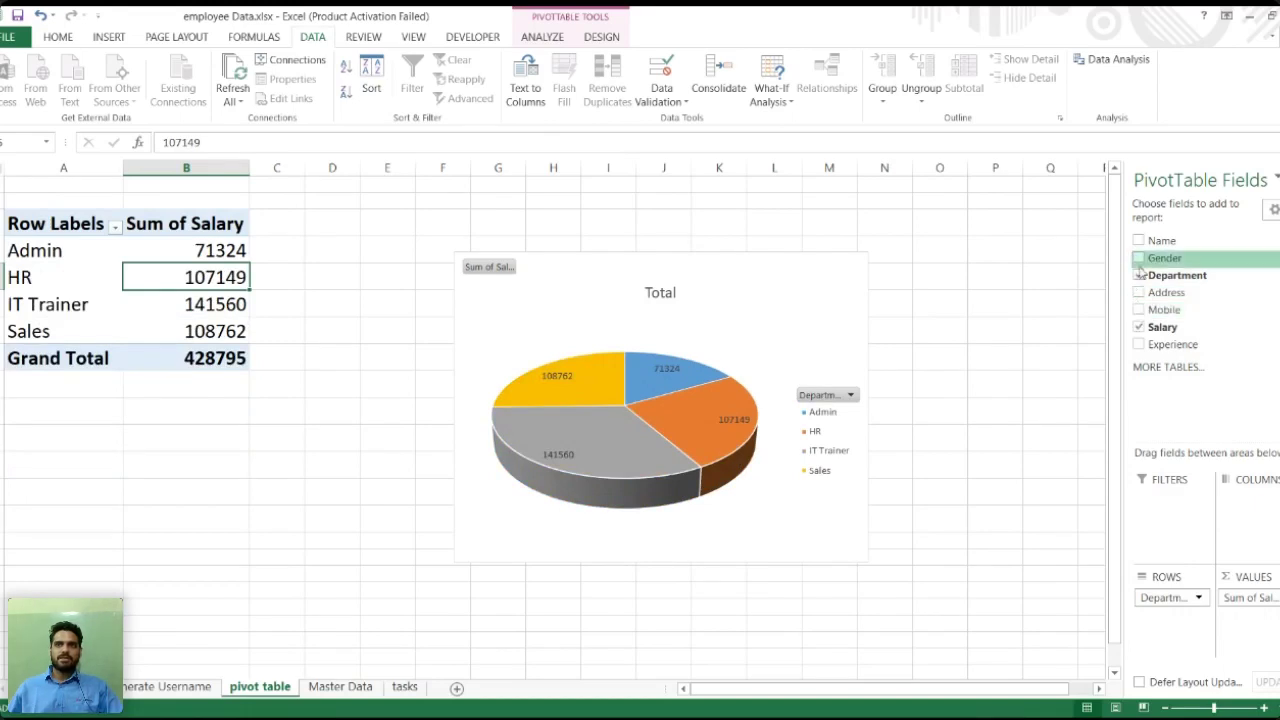
left_click(1139, 293)
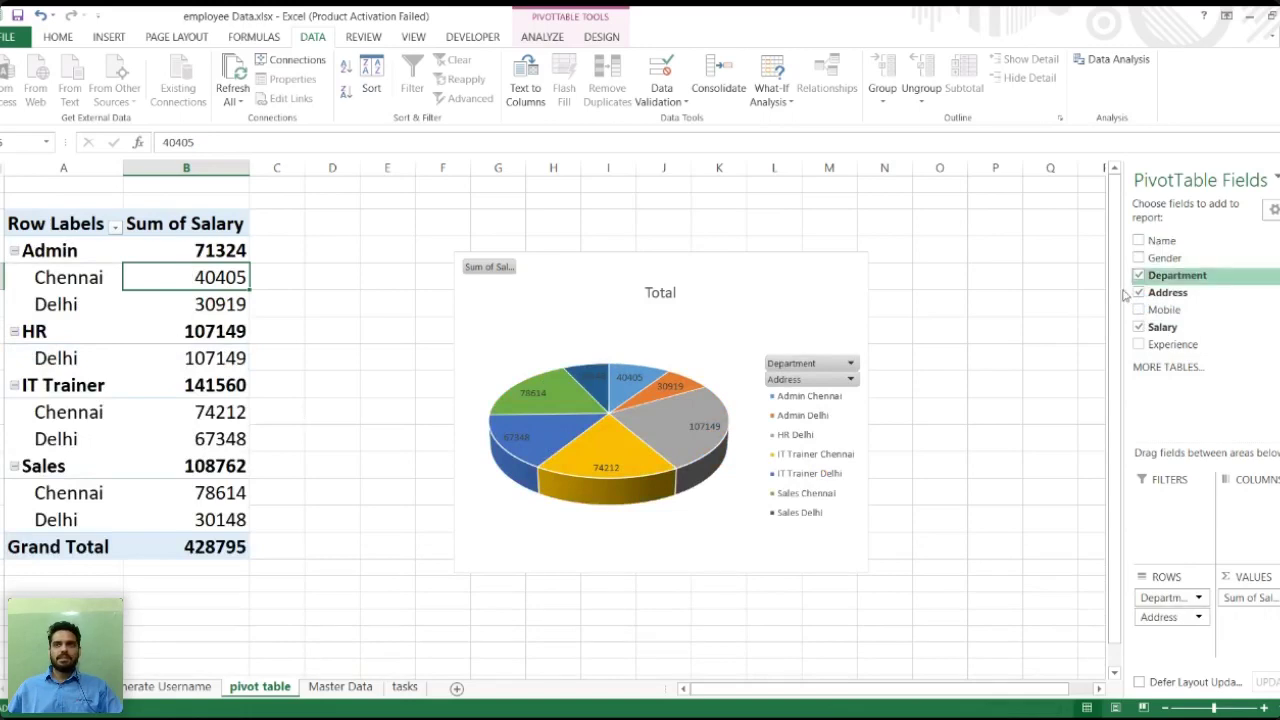
left_click(1138, 275)
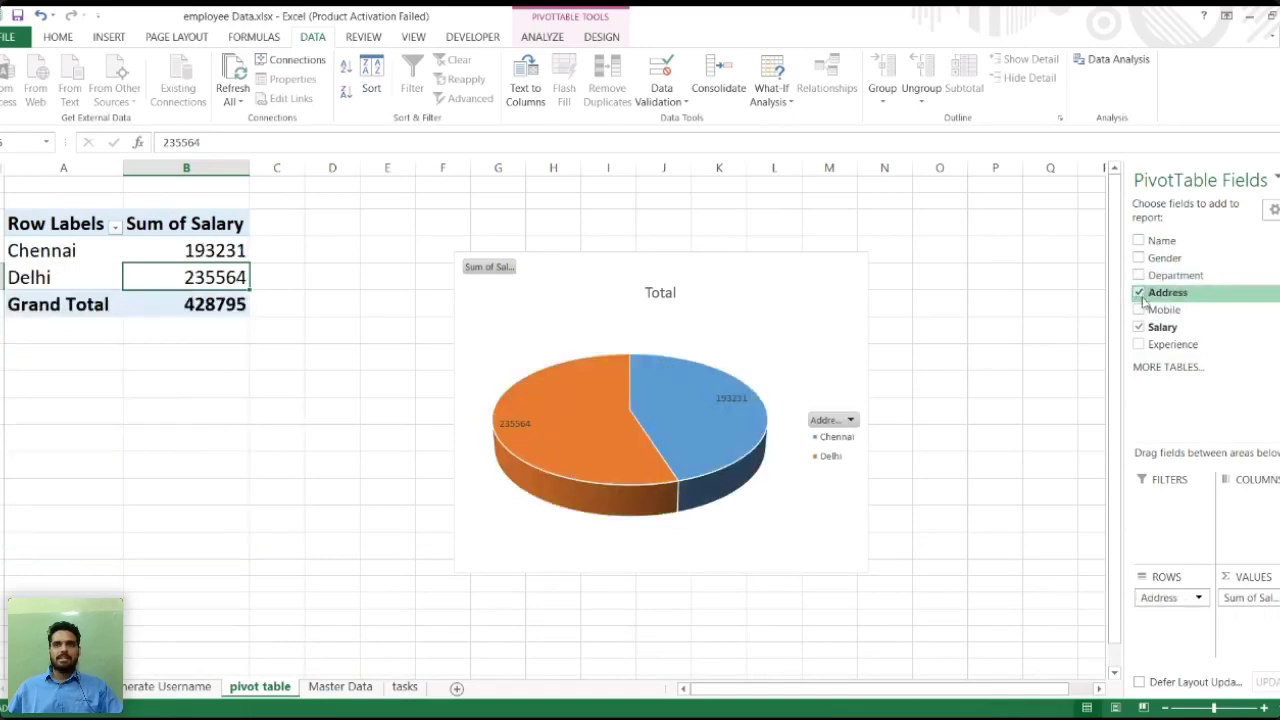
left_click(1139, 292)
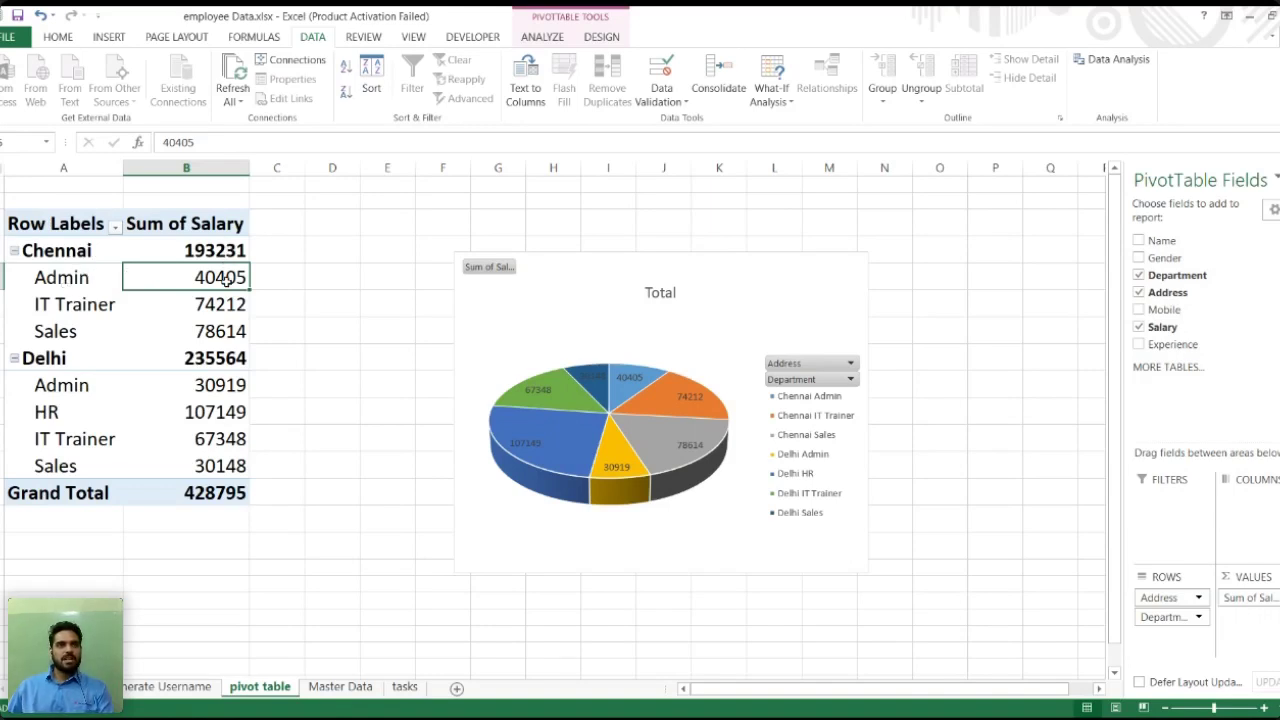
left_click(123, 314)
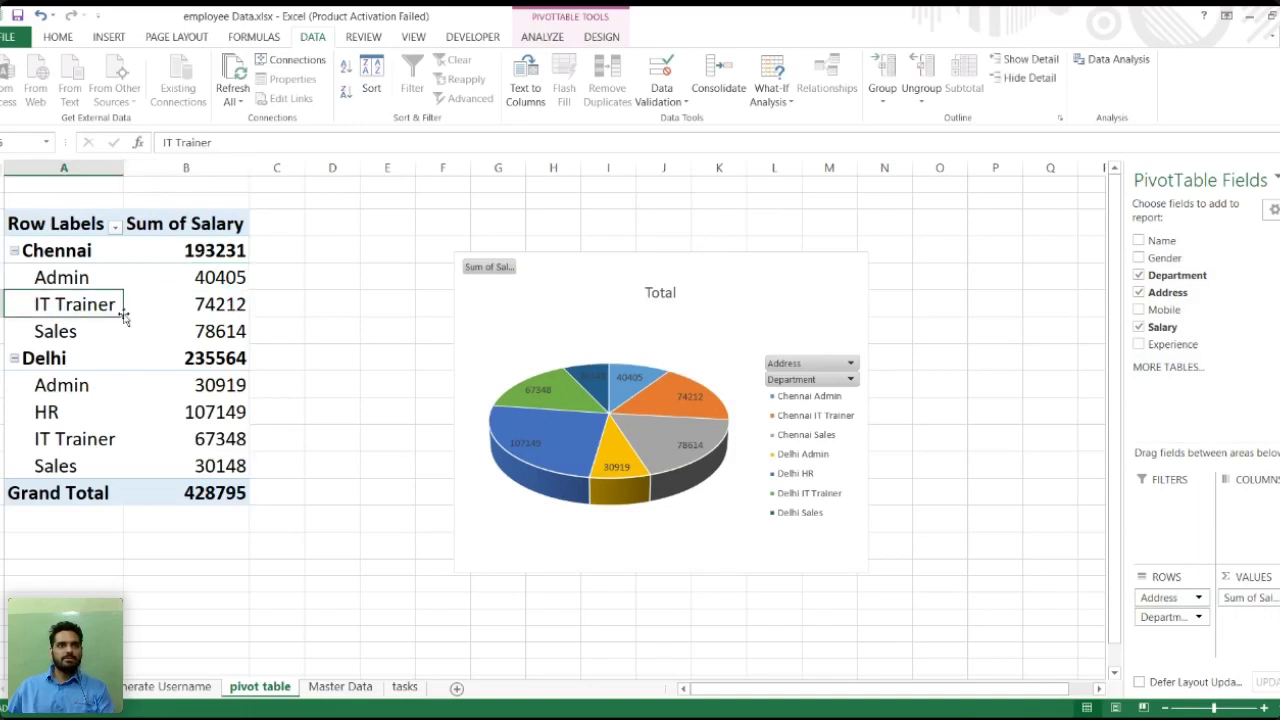
left_click(115, 352)
left_click(112, 334)
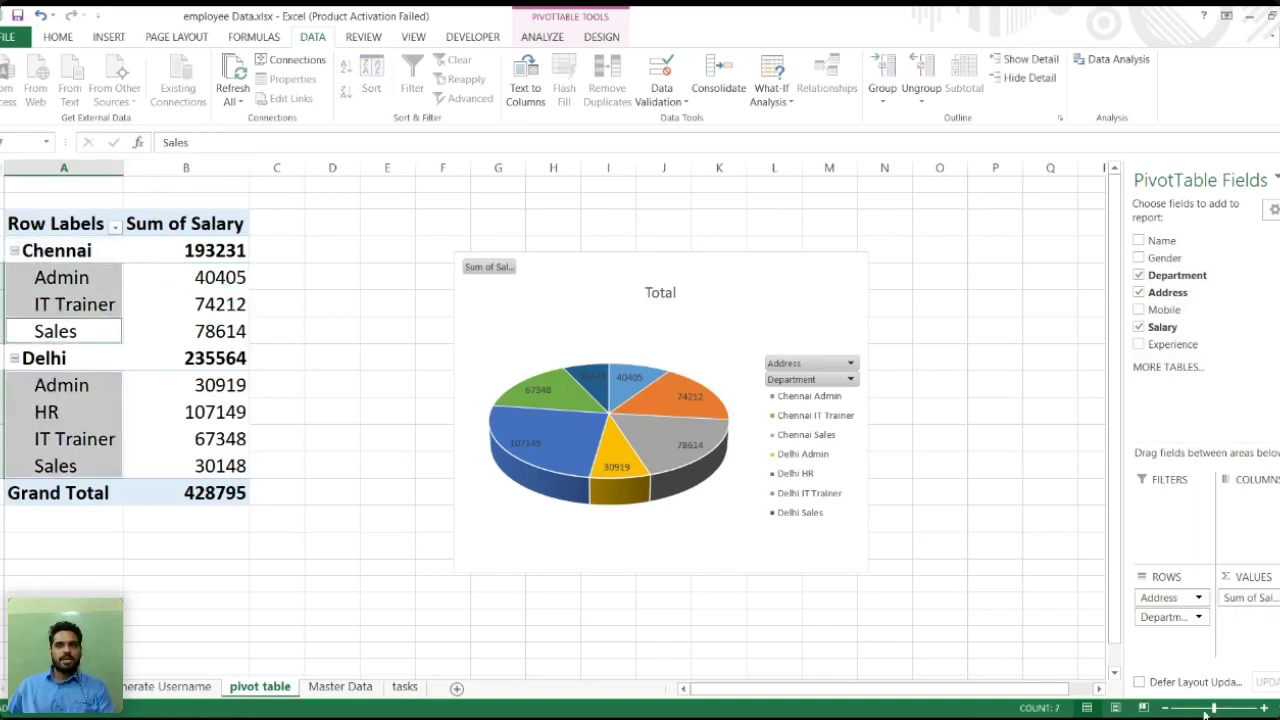
left_click_drag(1163, 597, 1166, 625)
left_click(134, 434)
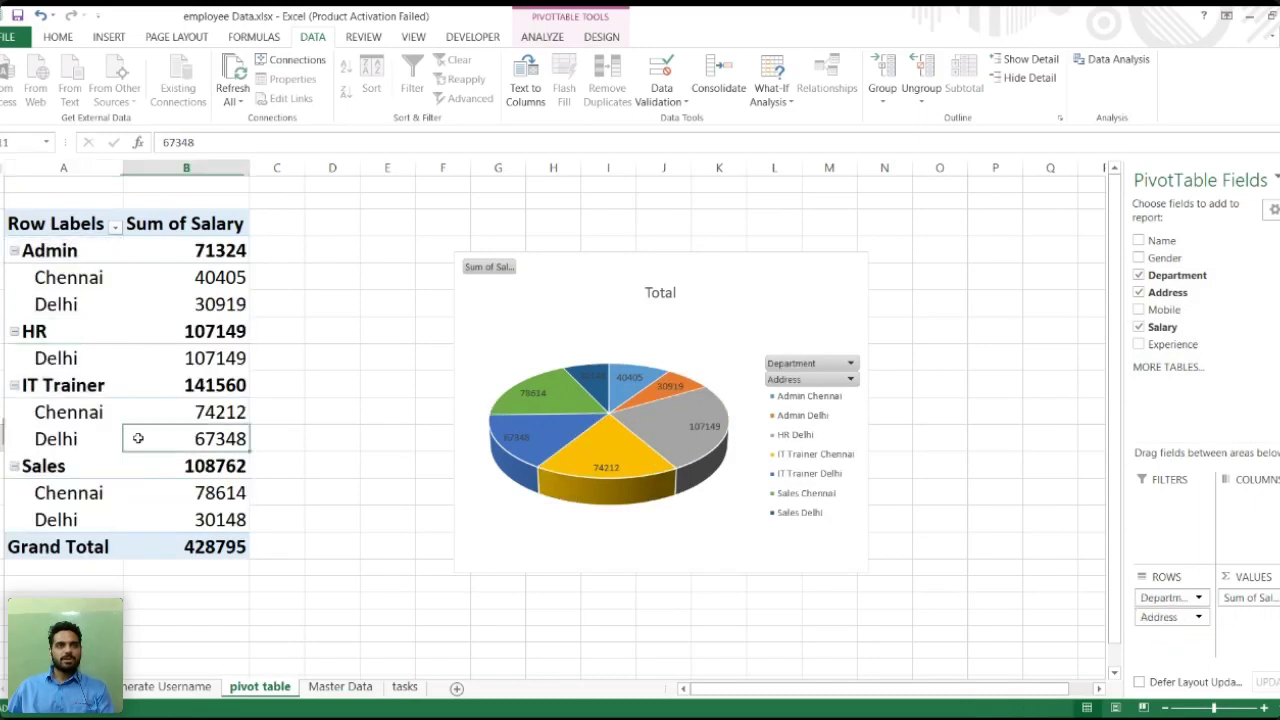
left_click(314, 407)
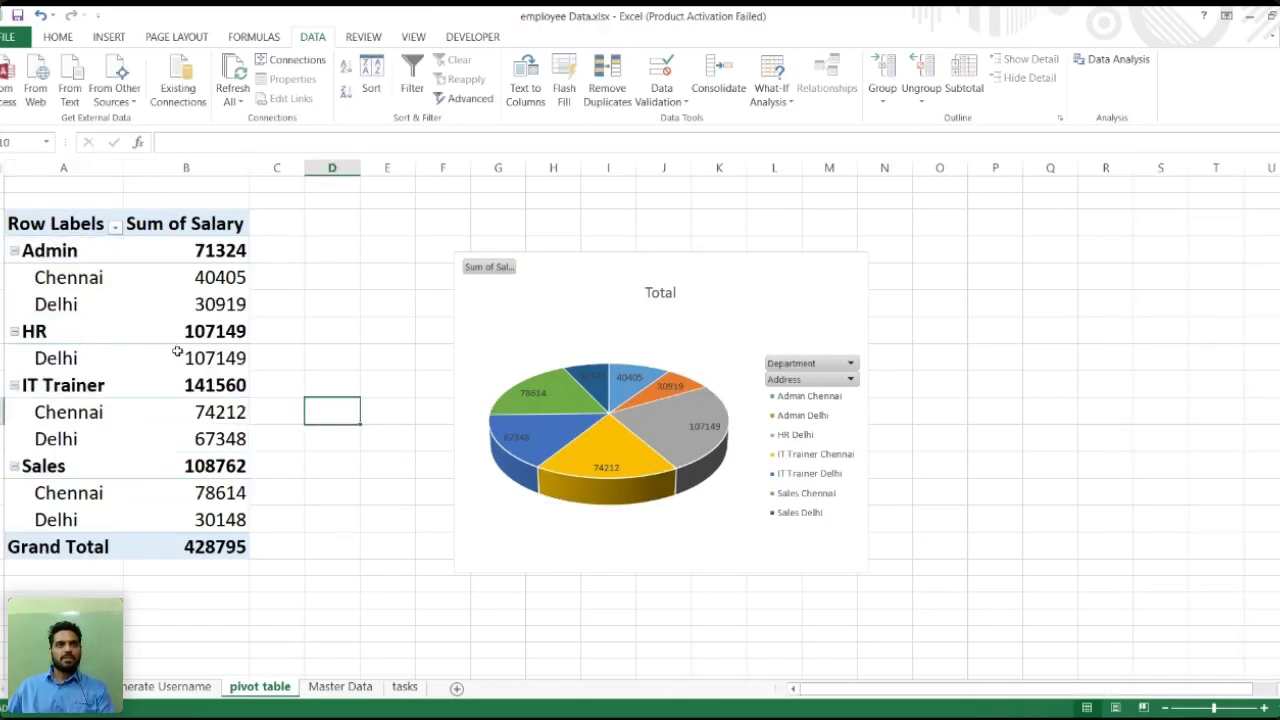
left_click(129, 324)
left_click(86, 253)
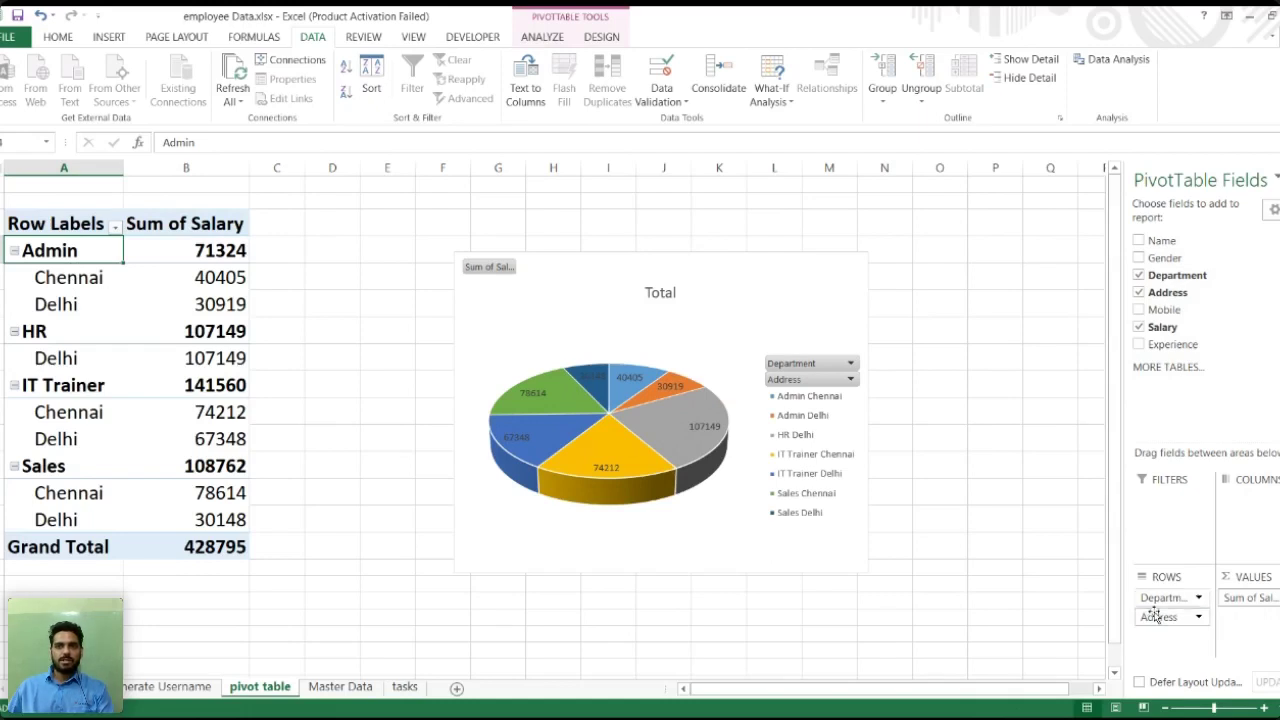
Step: Move Department below Address in ROWS so the pivot groups by Chennai and Delhi first
left_click_drag(1157, 607, 1158, 650)
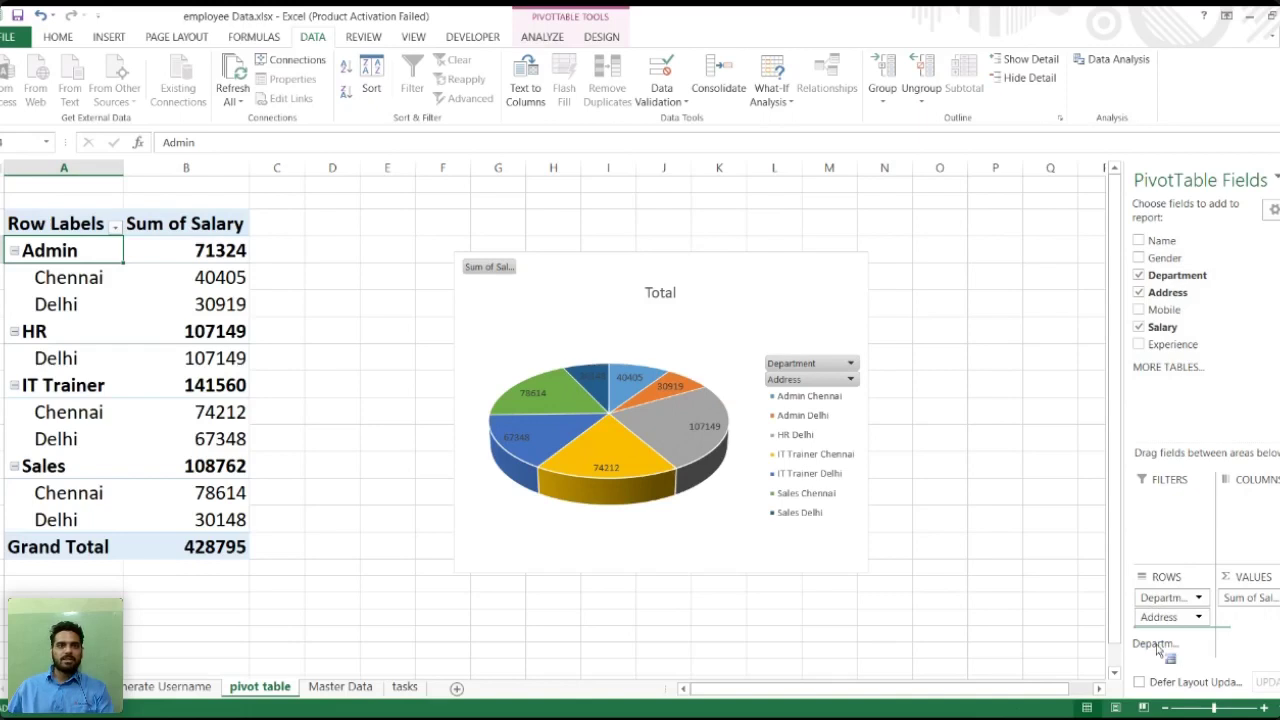
left_click_drag(1158, 650, 1157, 648)
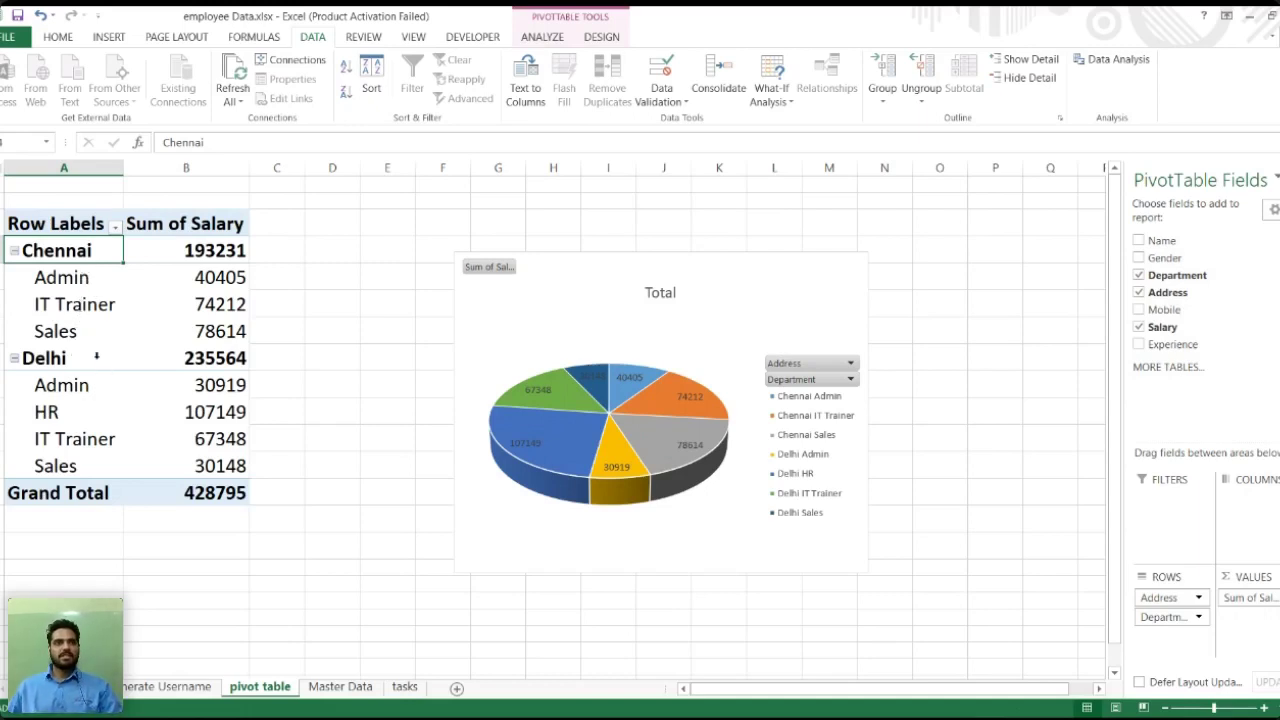
left_click(98, 310)
left_click(96, 341)
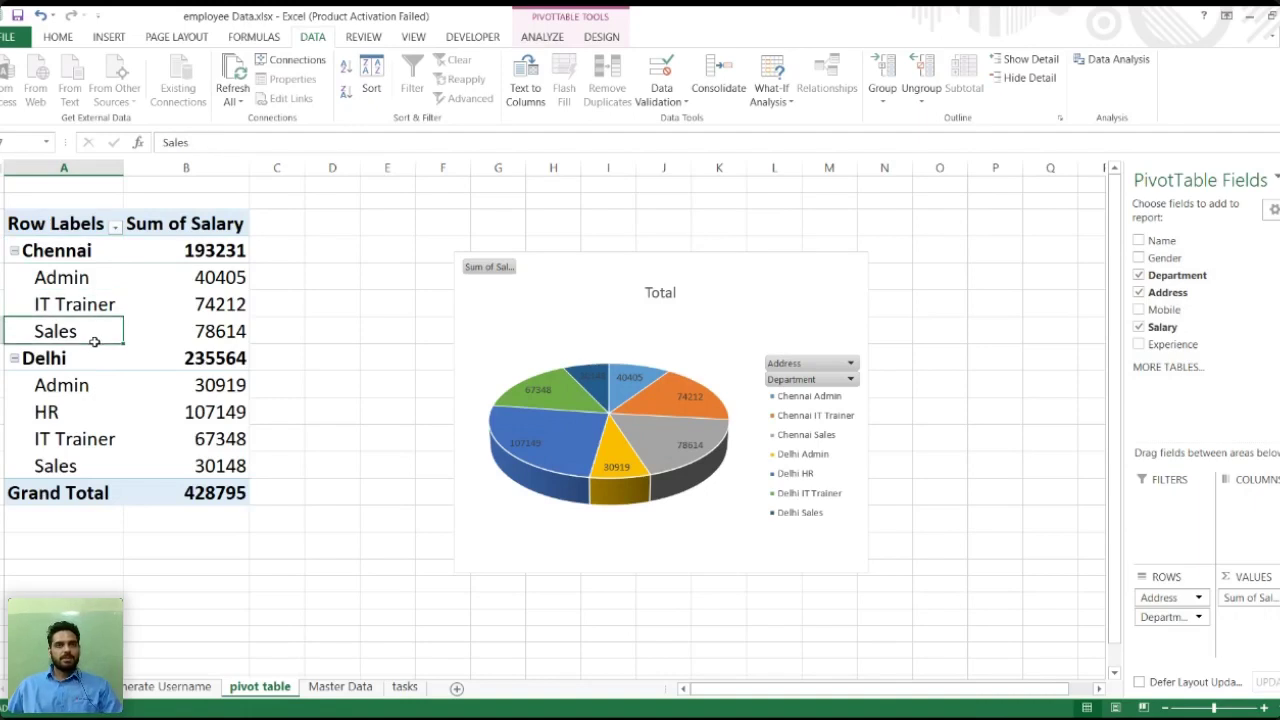
Step: Check the regrouped salaries: Chennai Sales 78614, Delhi IT Trainer 67348 and Delhi HR 107149
left_click(284, 283)
left_click(175, 327)
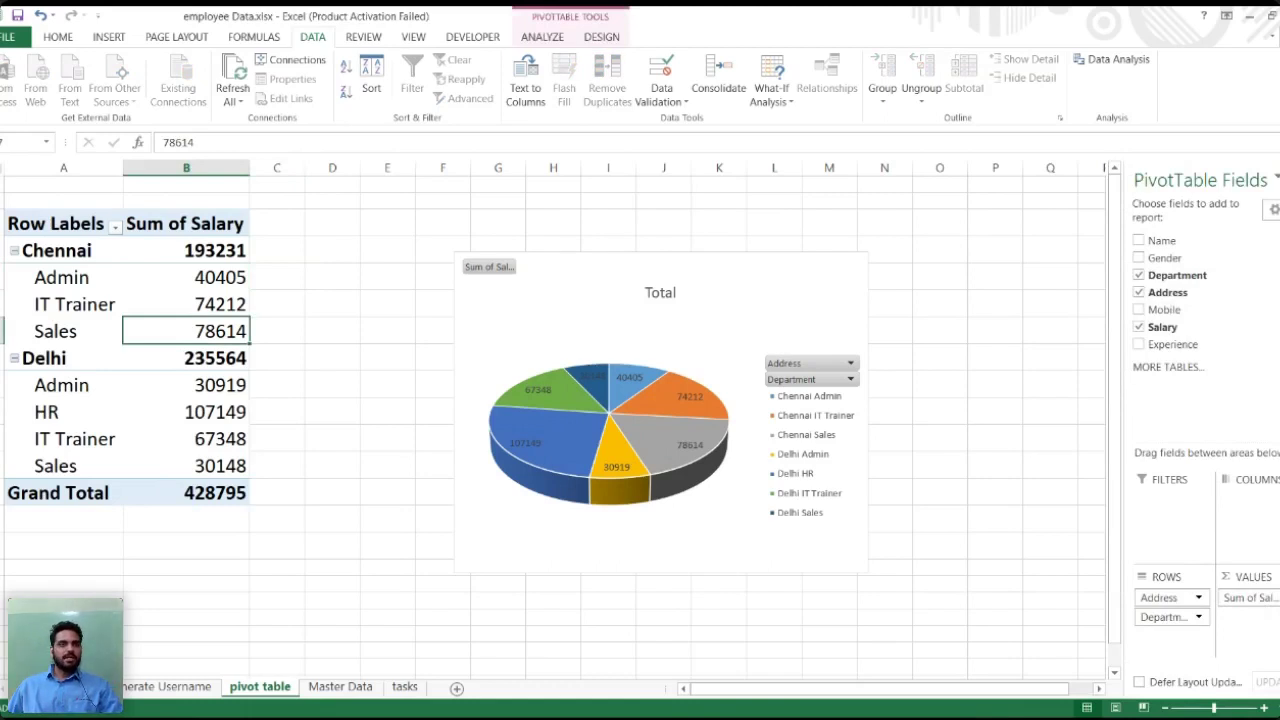
left_click(174, 442)
left_click(172, 420)
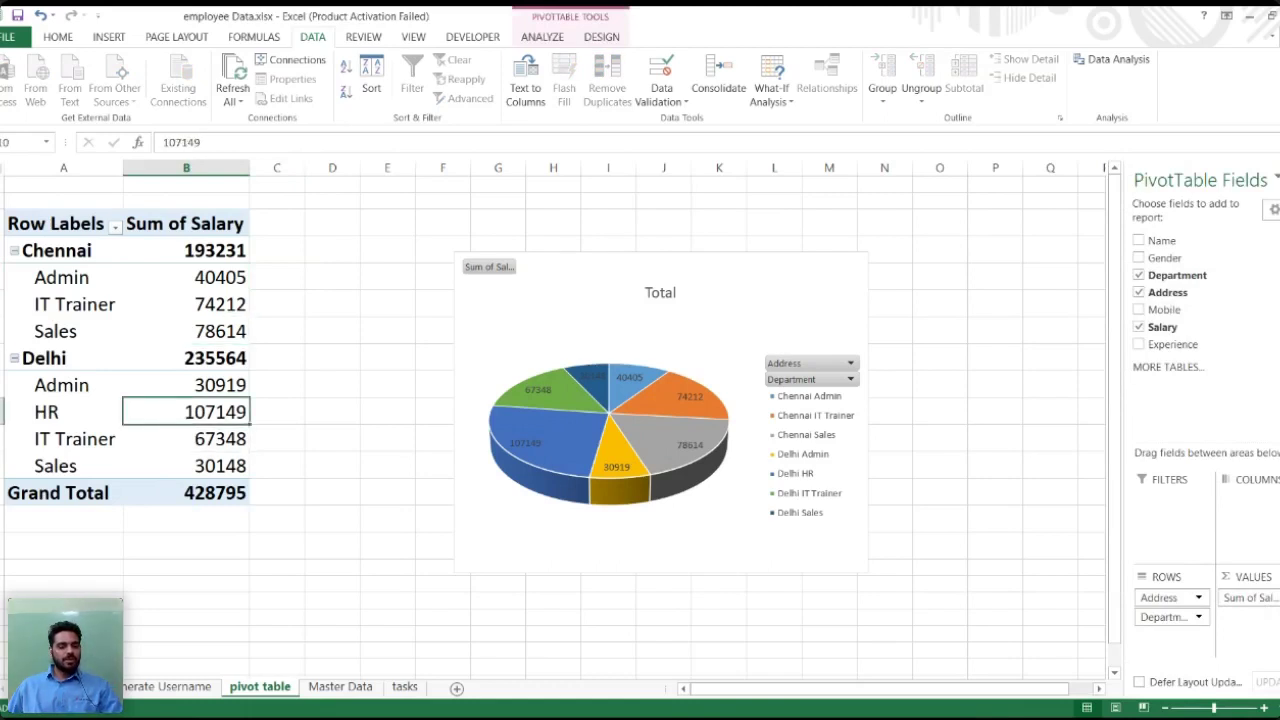
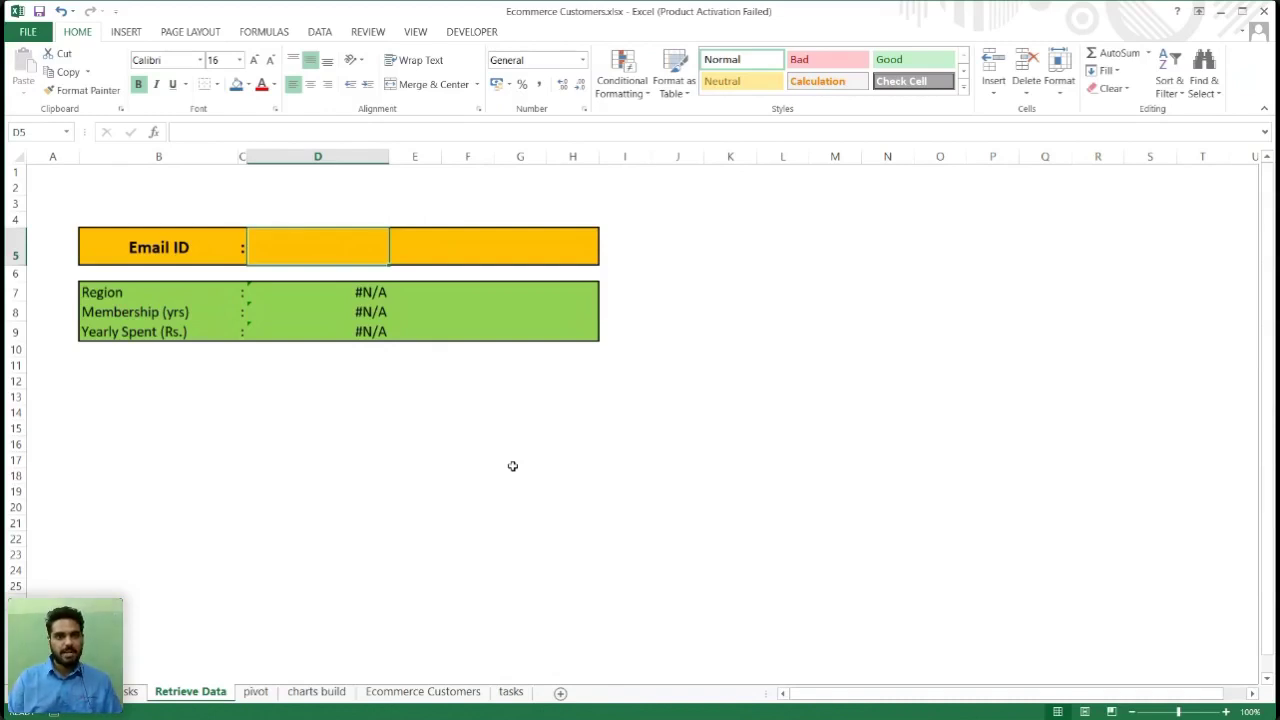
Step: Glance at the tasks sheet, then return to the Ecommerce Customers headers
key("ctrl+Page_Down")
key("ctrl+Page_Down")
key("ctrl+Page_Down")
key("ctrl+Page_Down")
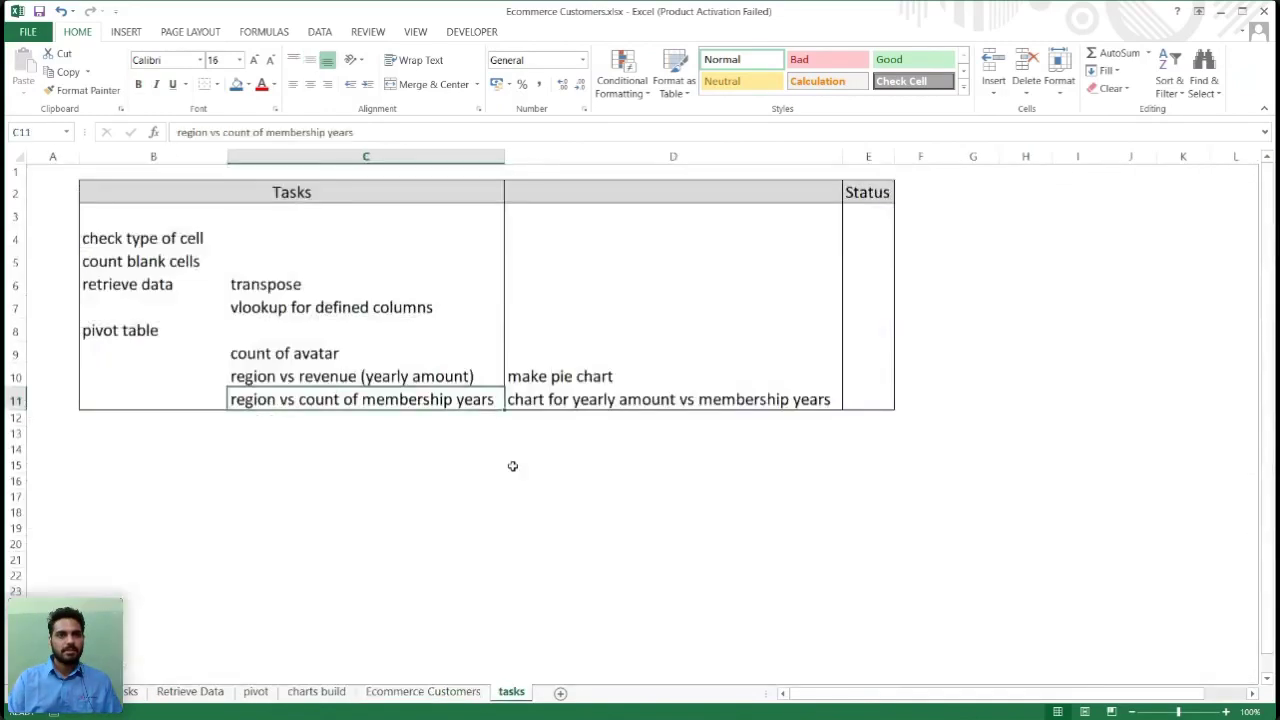
key("ctrl+Page_Up")
key("Up")
key("Up")
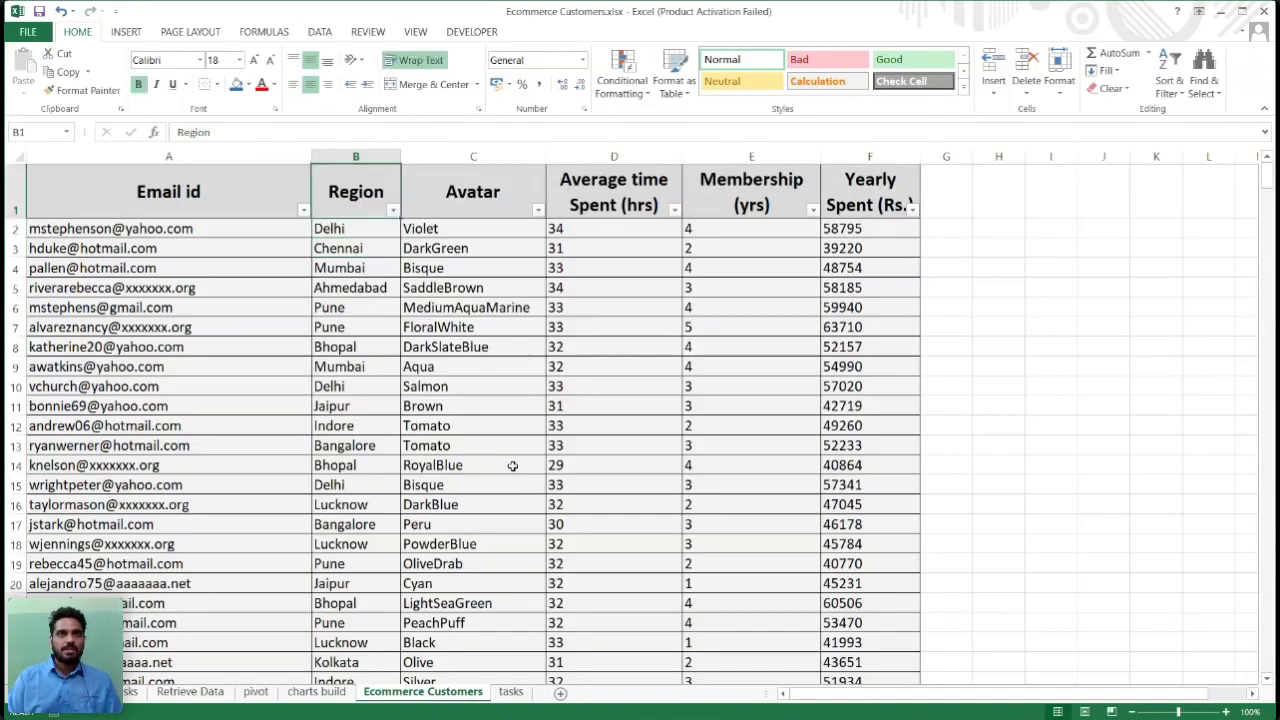
key("Left")
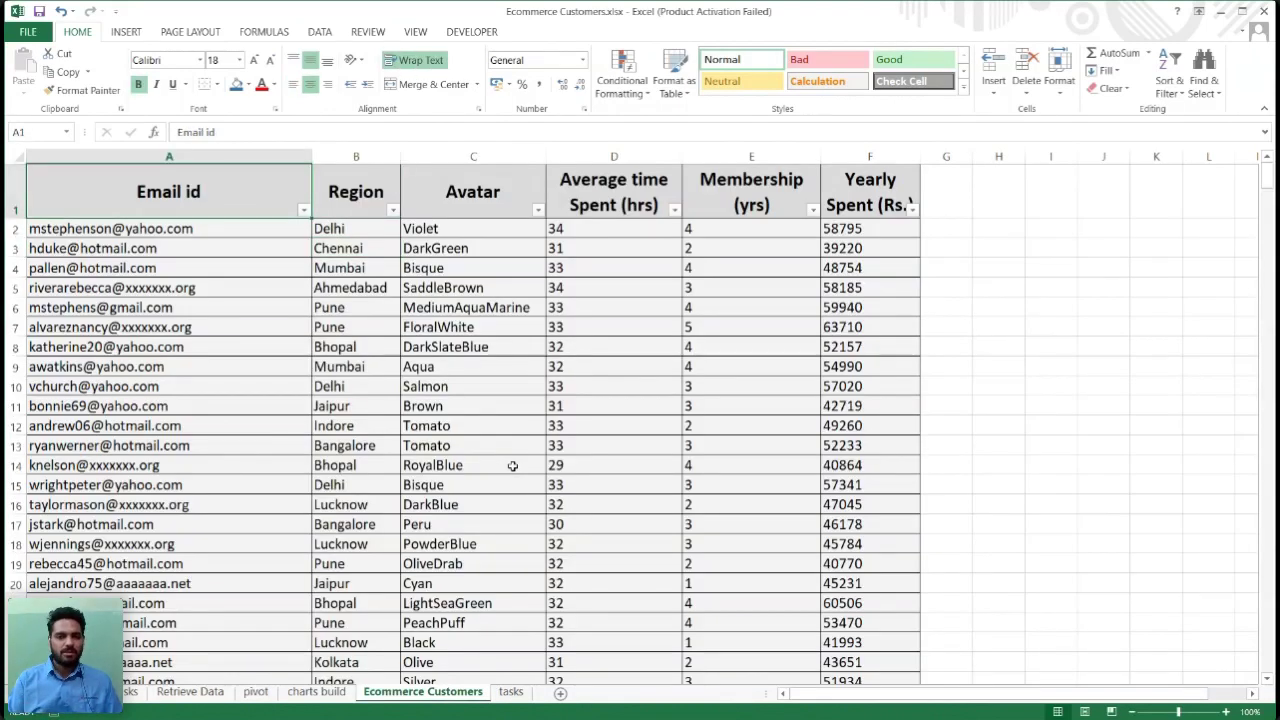
Step: Walk across row 4's record: avatar, average hours, membership years and yearly spend
key("Down")
key("Down")
key("Down")
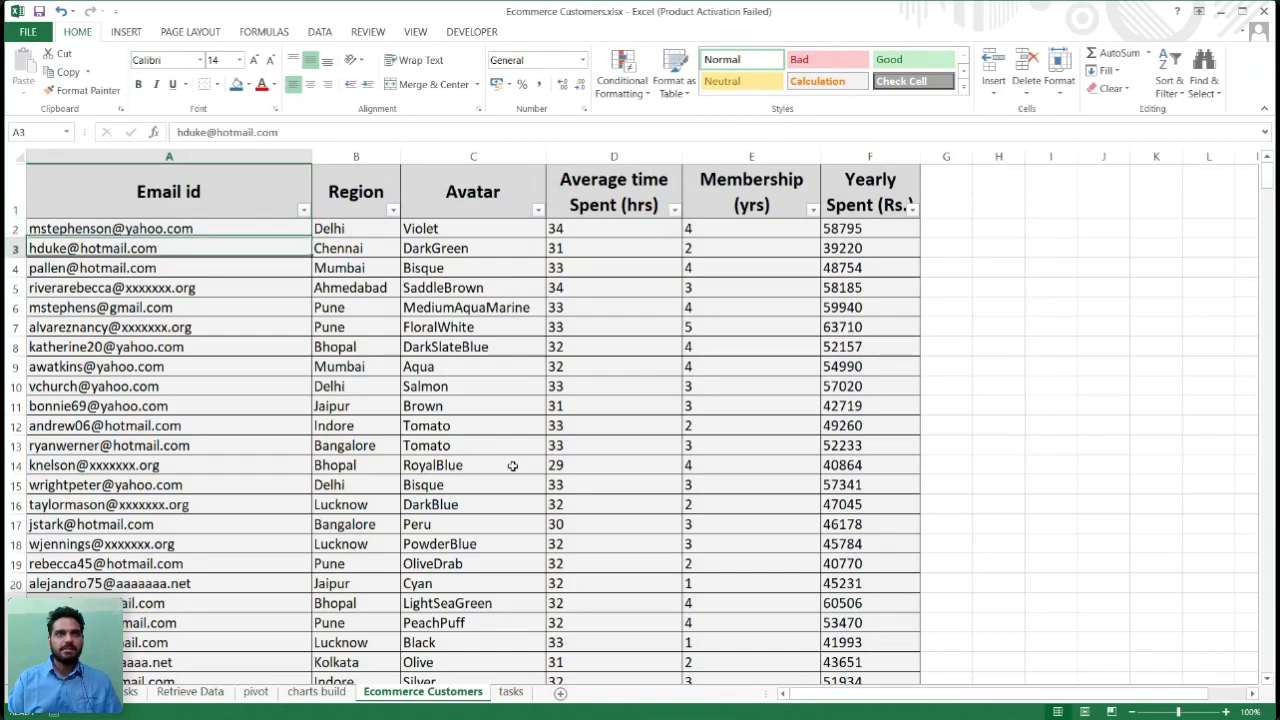
key("Right")
key("Right")
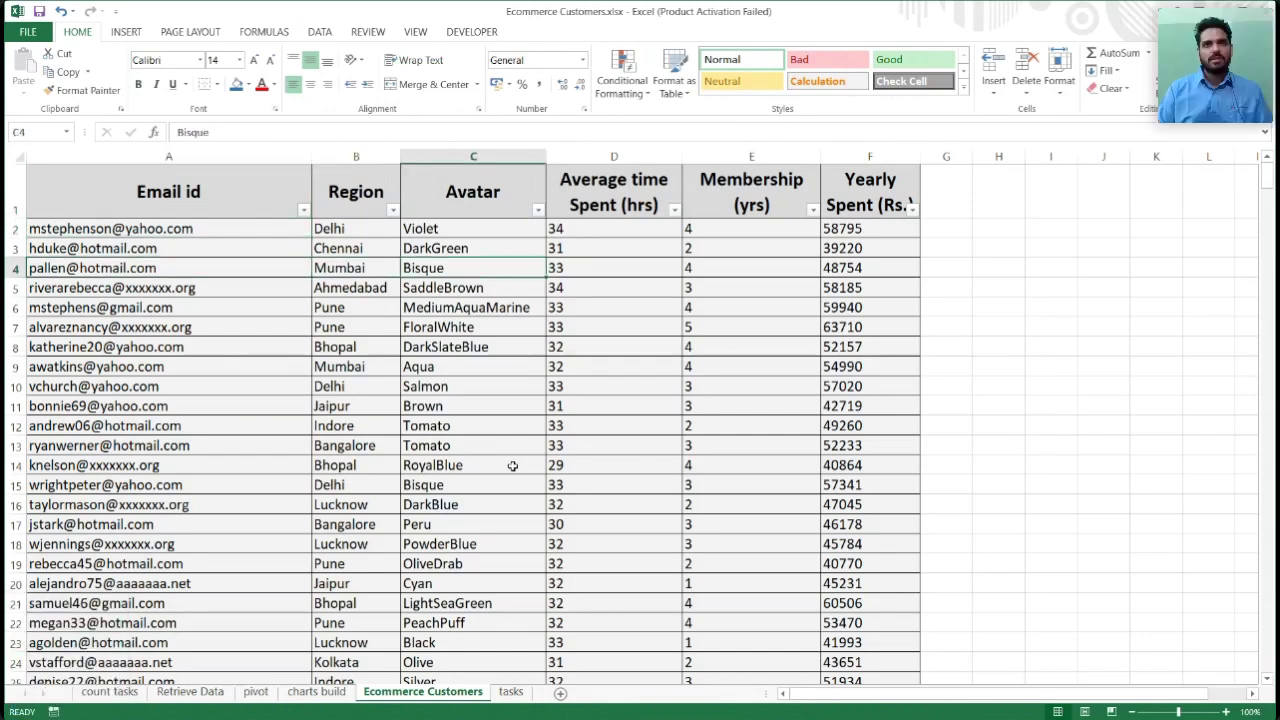
key("Right")
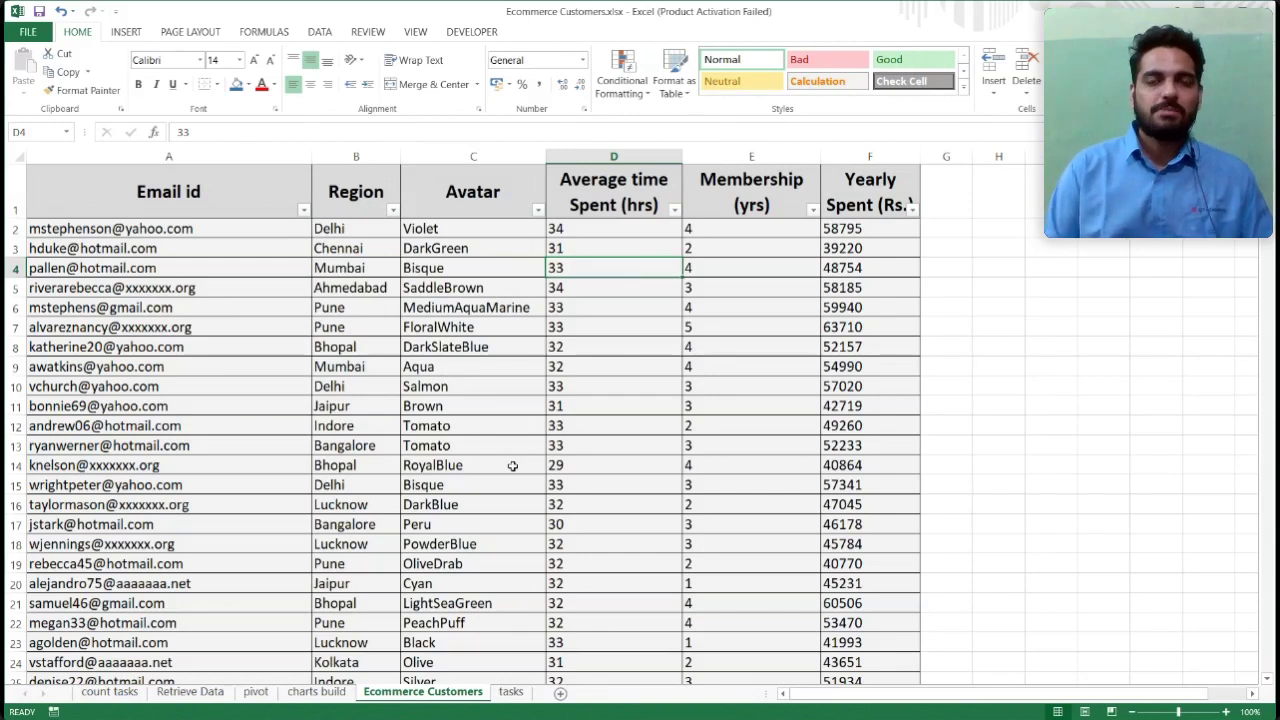
key("Right")
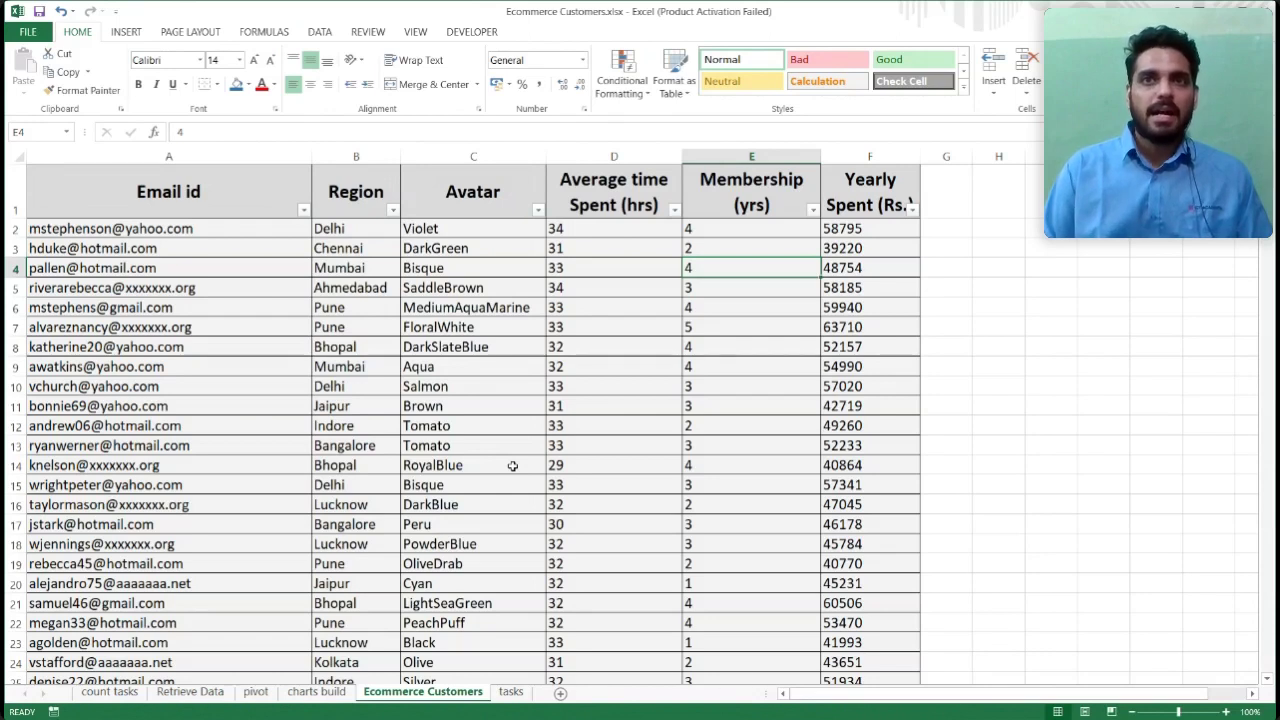
key("Right")
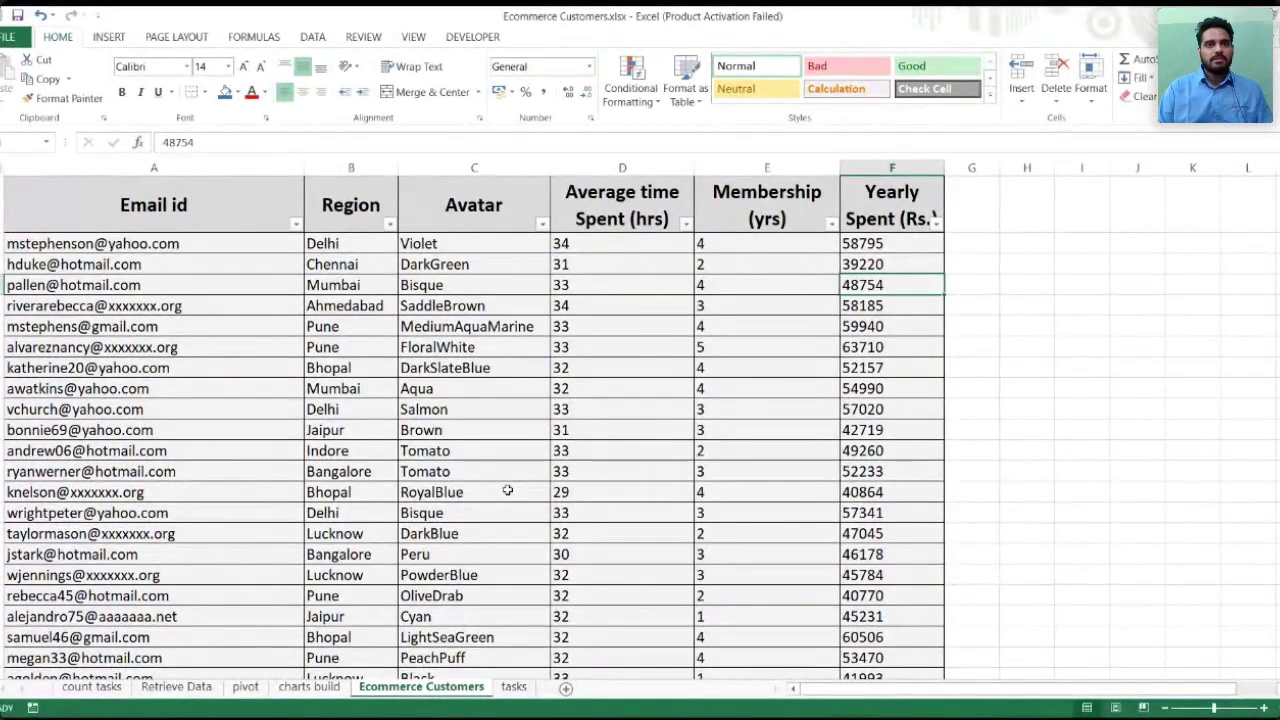
Step: Flip through the sheets back to the customer data and check the Region and Average time Spent headers
key("ctrl+Page_Up")
key("ctrl+Page_Up")
key("ctrl+Page_Down")
key("ctrl+Page_Down")
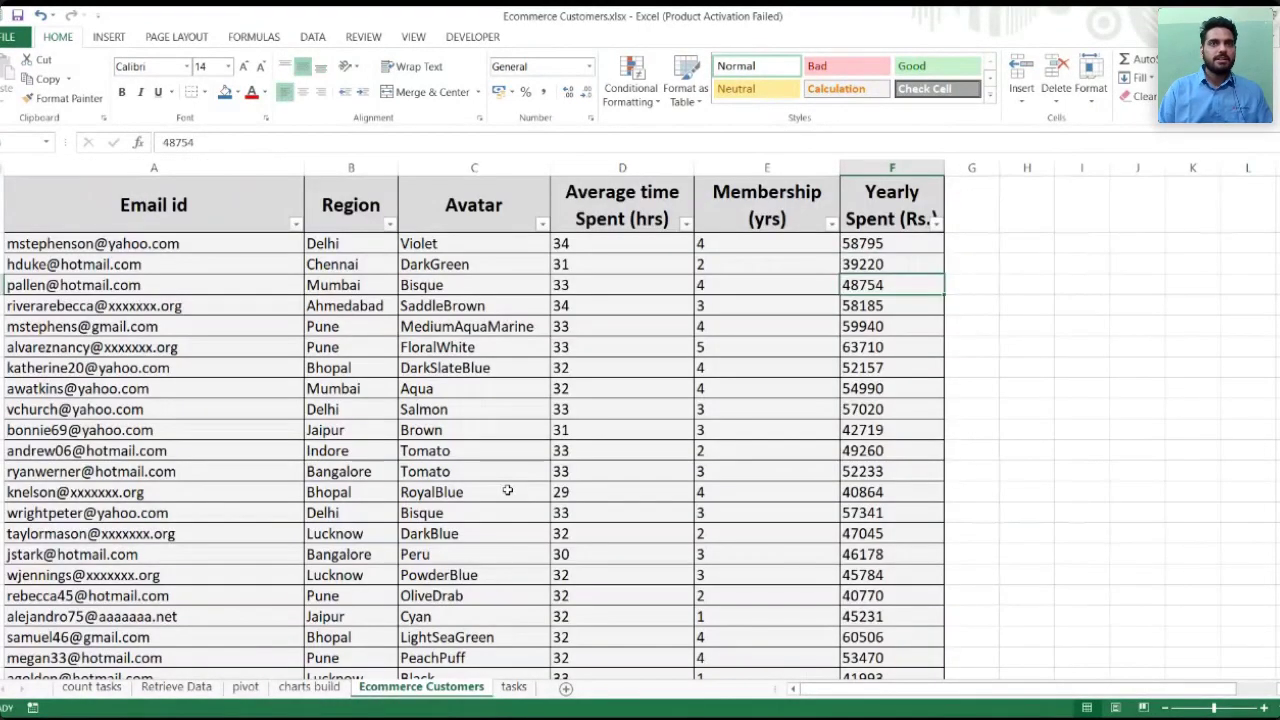
key("Up")
key("Left")
key("Left")
key("Left")
key("Left")
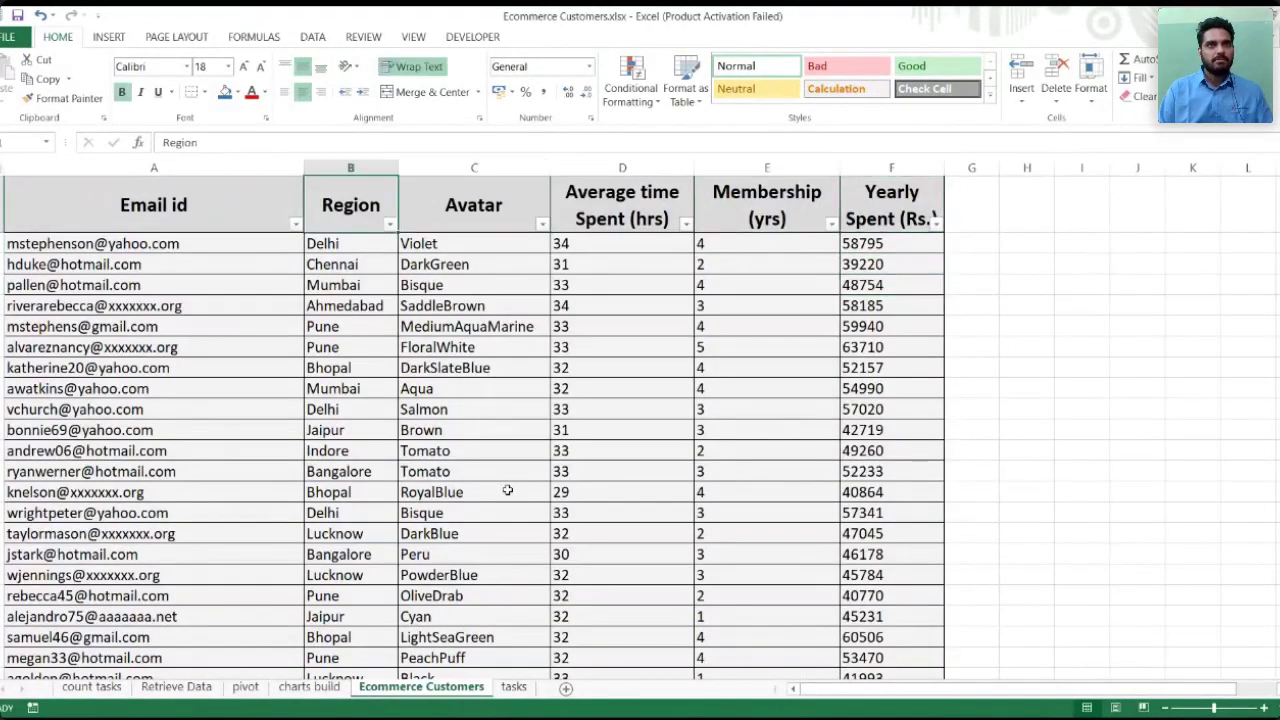
key("Right")
key("Right")
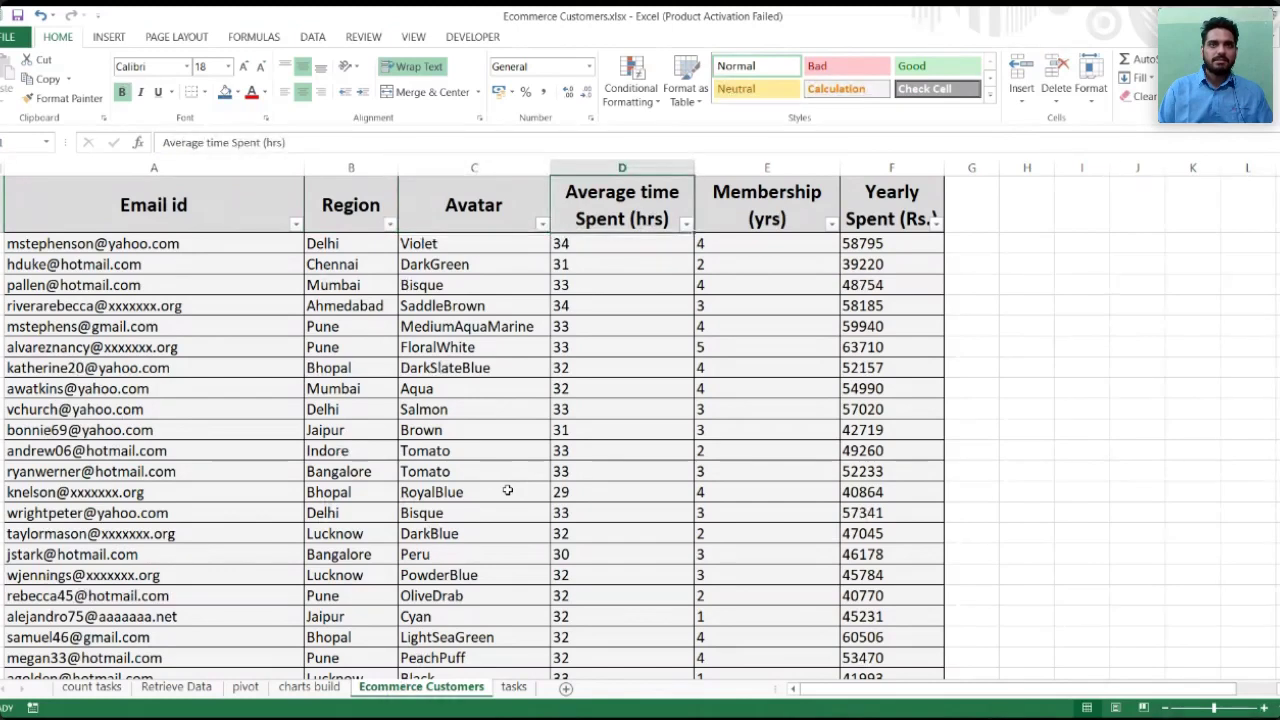
Step: On Retrieve Data, paste a customer's email into the email input cell D5
key("ctrl+Page_Up")
key("ctrl+Page_Up")
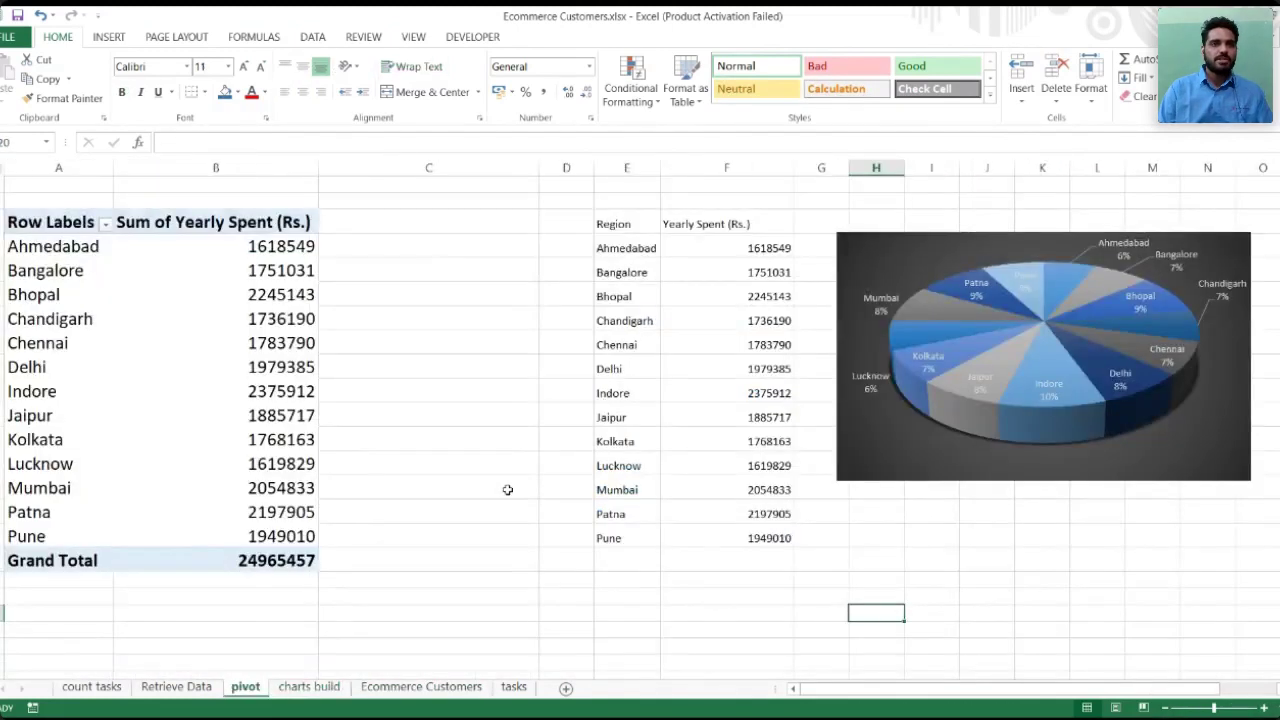
key("ctrl+Page_Up")
key("Left")
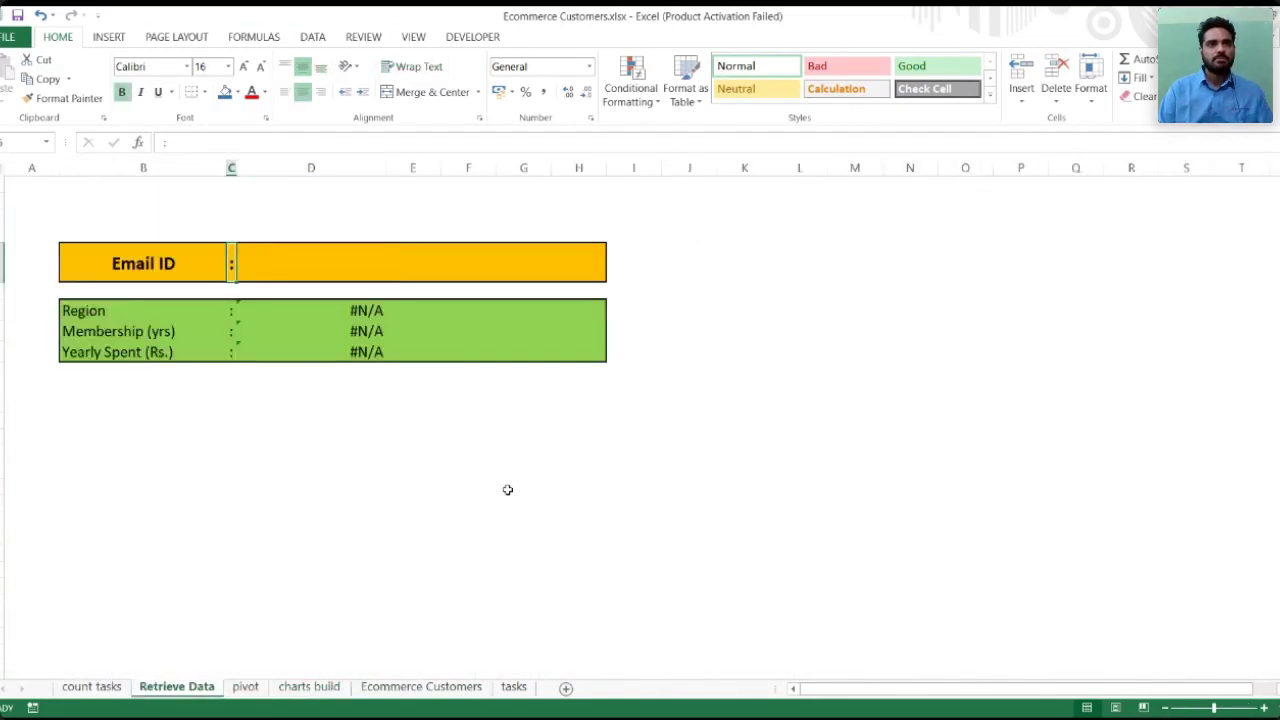
key("Down")
key("Down")
key("Down")
key("Right")
key("Right")
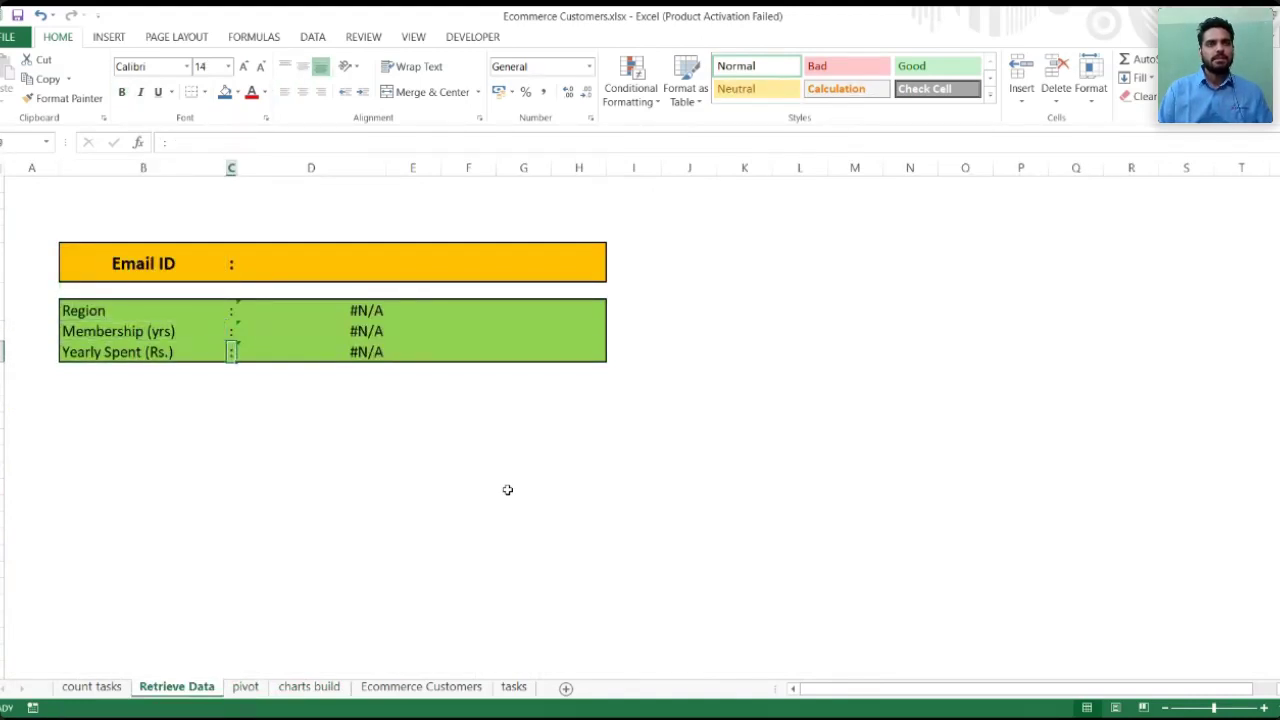
key("Up")
key("Up")
key("Up")
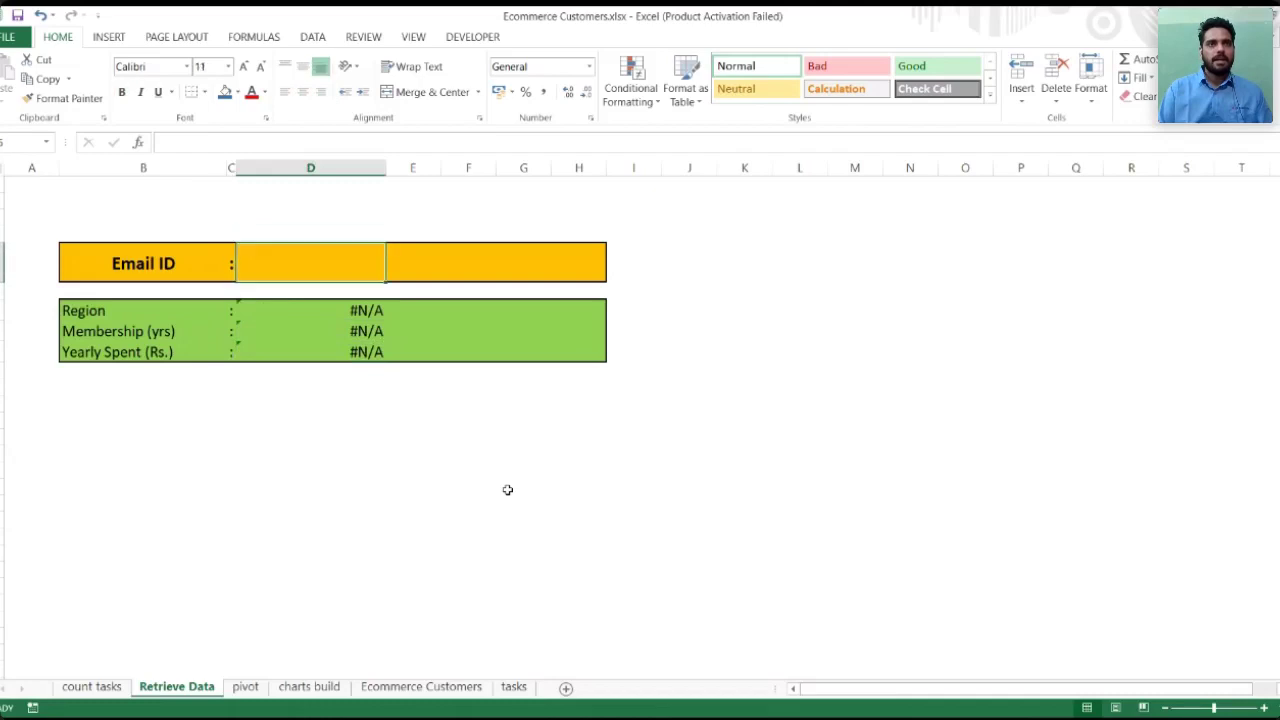
key("ctrl+v")
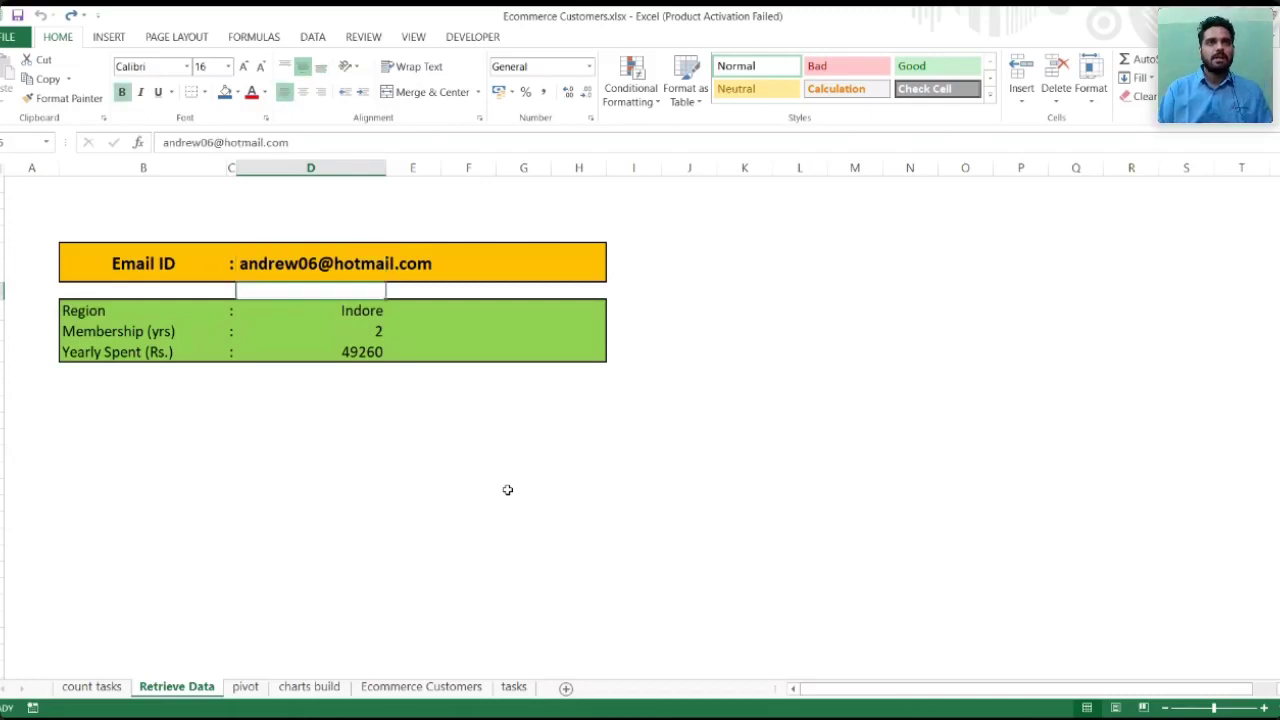
key("Down")
key("Down")
key("Down")
key("Down")
key("Up")
key("Up")
key("Down")
key("Down")
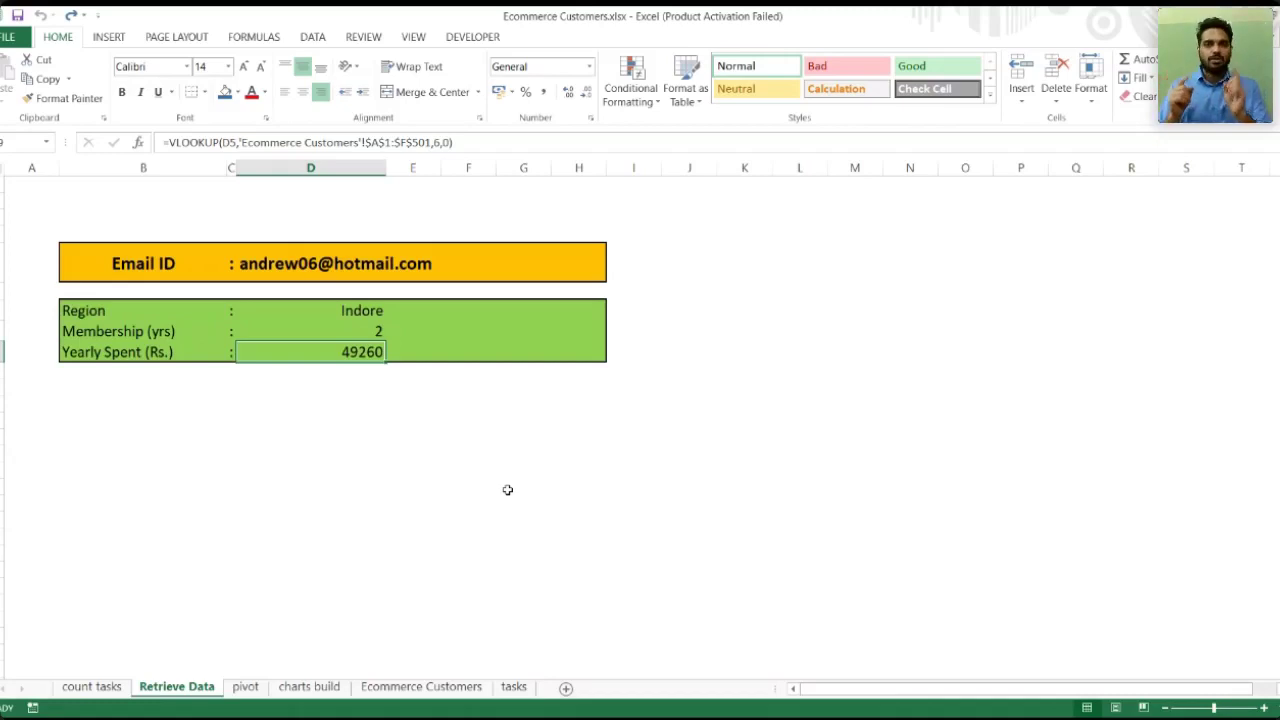
key("Up")
key("Up")
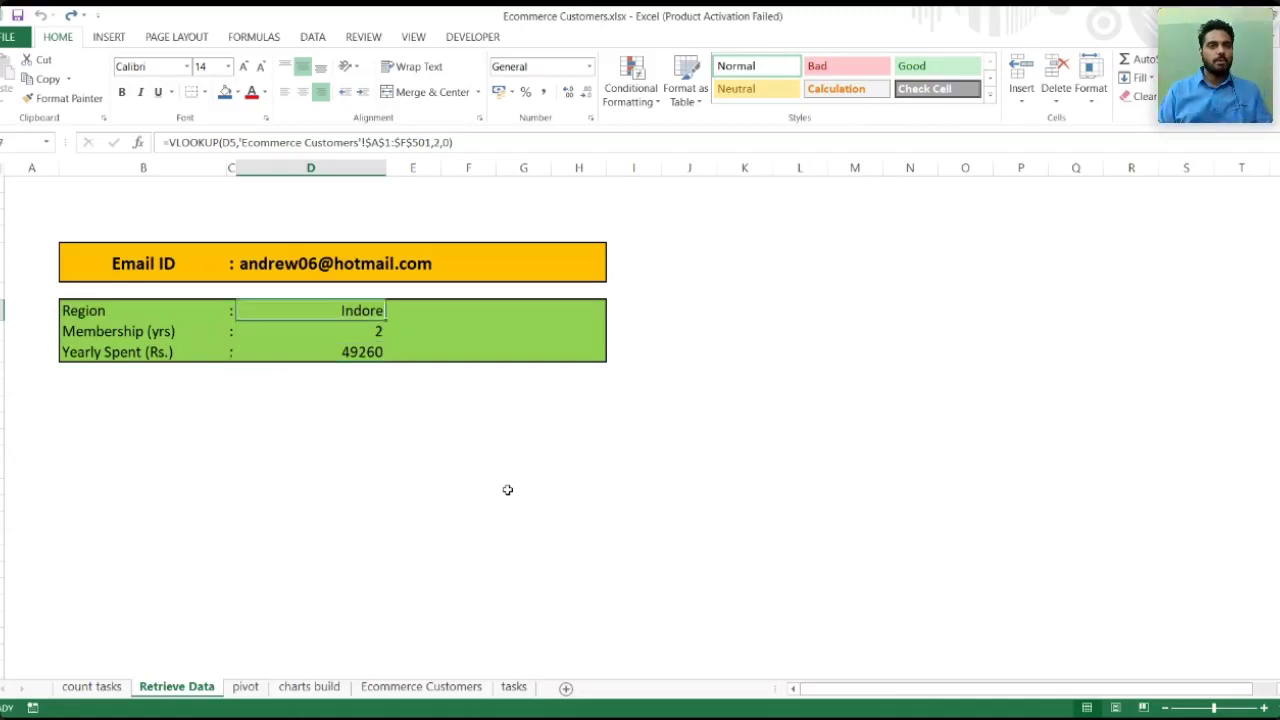
key("Left")
key("Left")
key("Down")
key("Down")
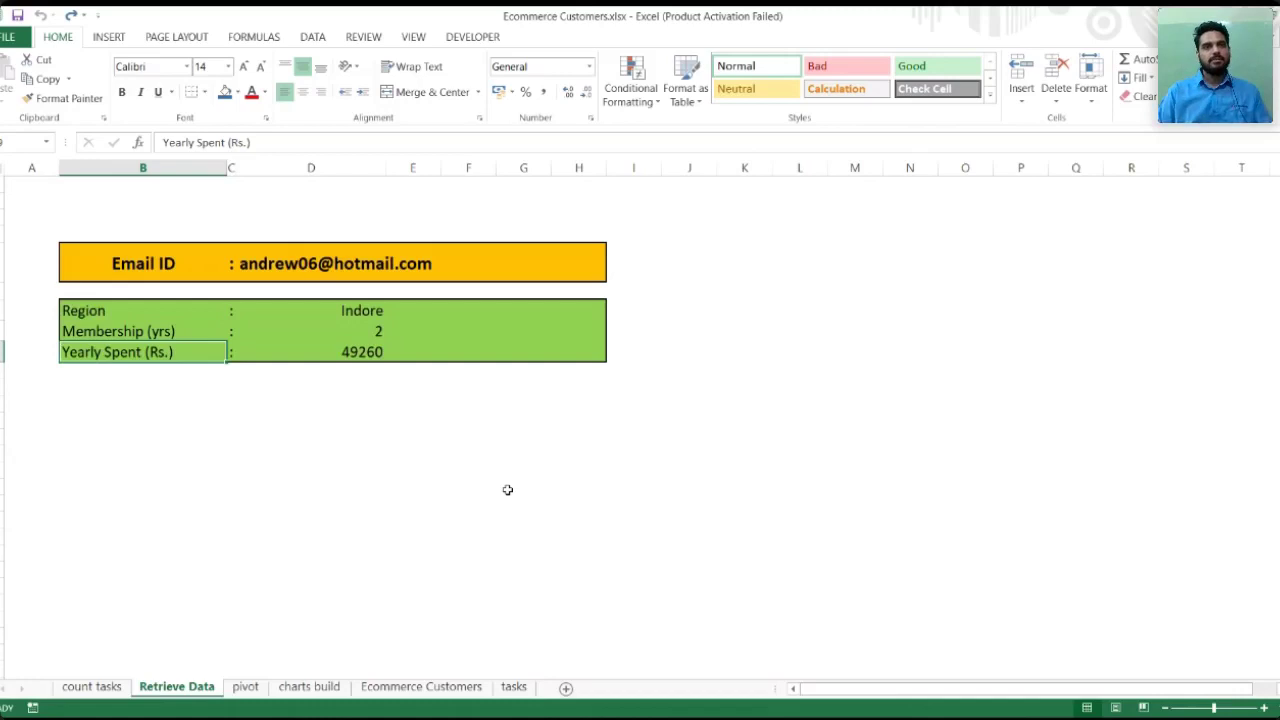
key("Down")
key("Down")
key("Down")
key("Down")
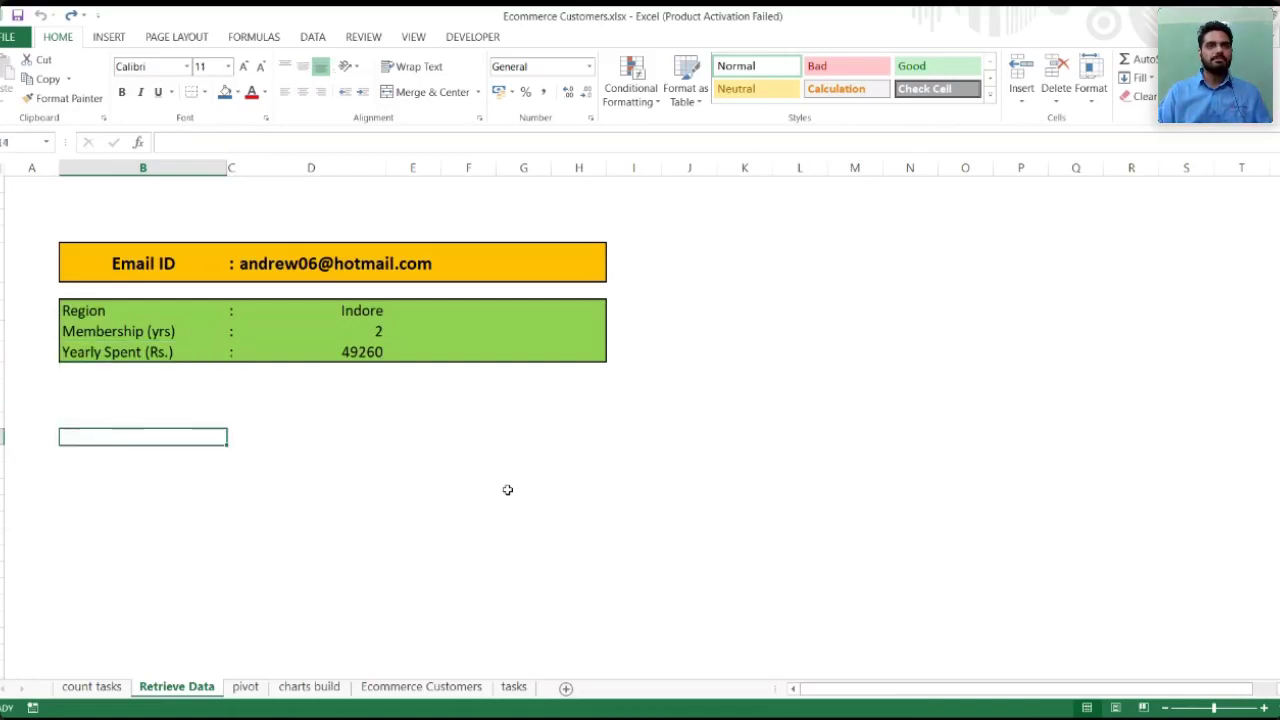
key("Right")
key("Right")
key("Right")
key("Right")
key("Right")
key("Right")
key("Right")
key("Right")
key("Right")
key("ctrl+Up")
key("Down")
key("Down")
key("Right")
key("Down")
key("Right")
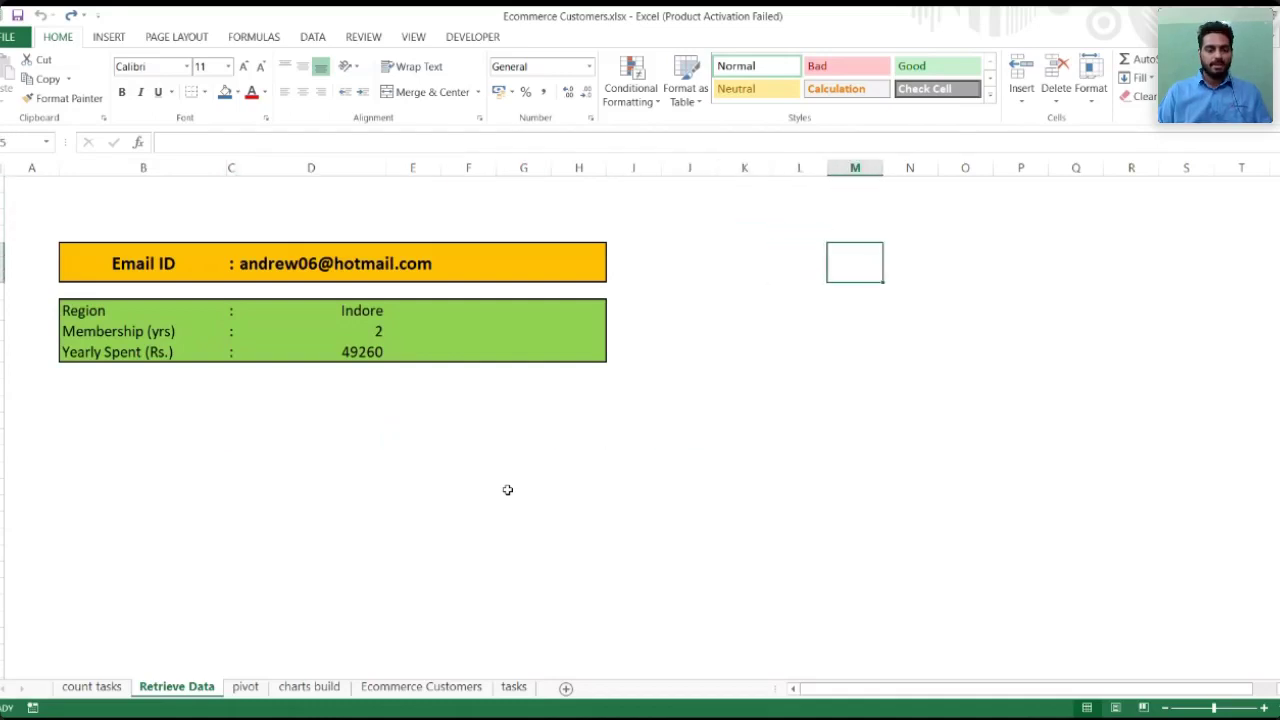
key("Right")
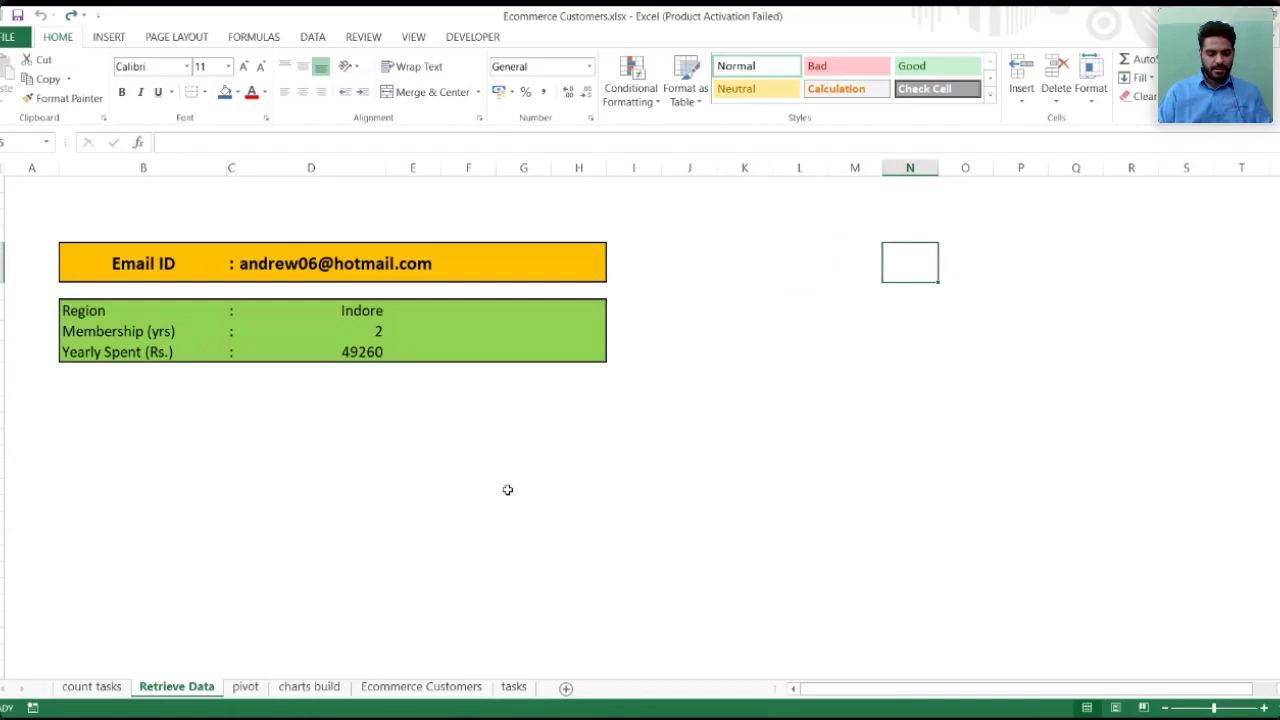
type("email;")
key("Right")
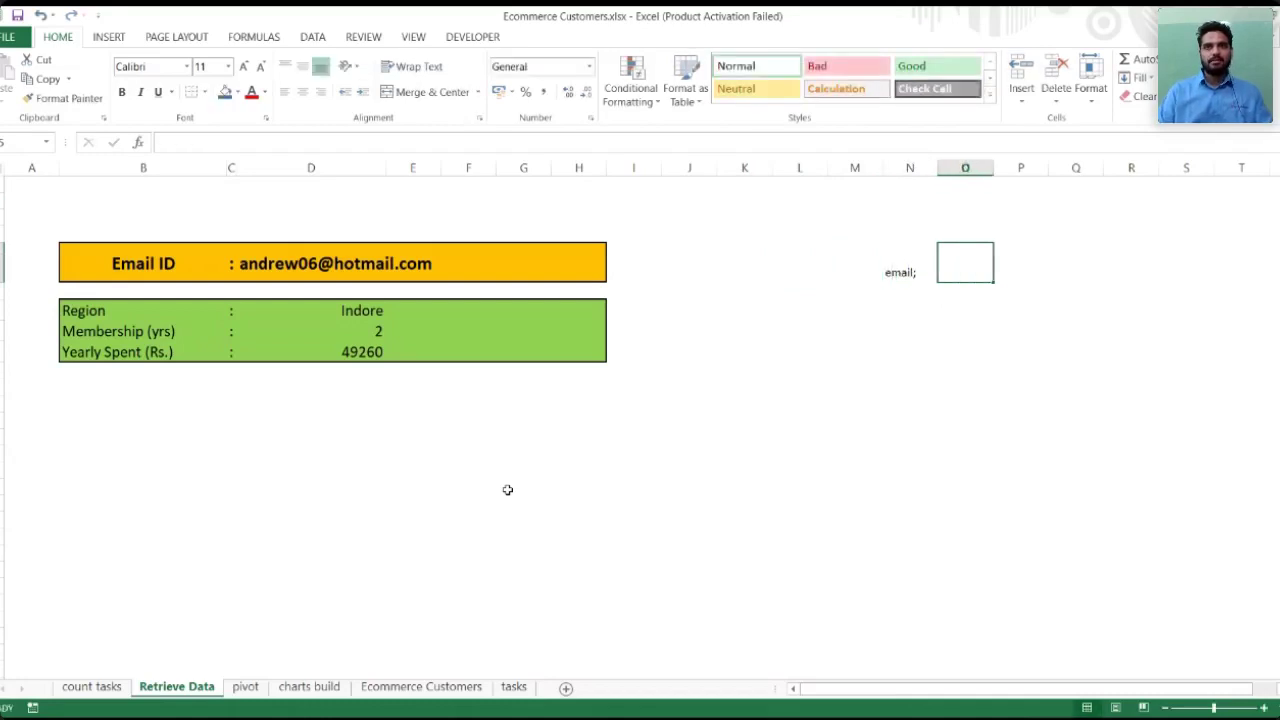
key("Right")
key("Left")
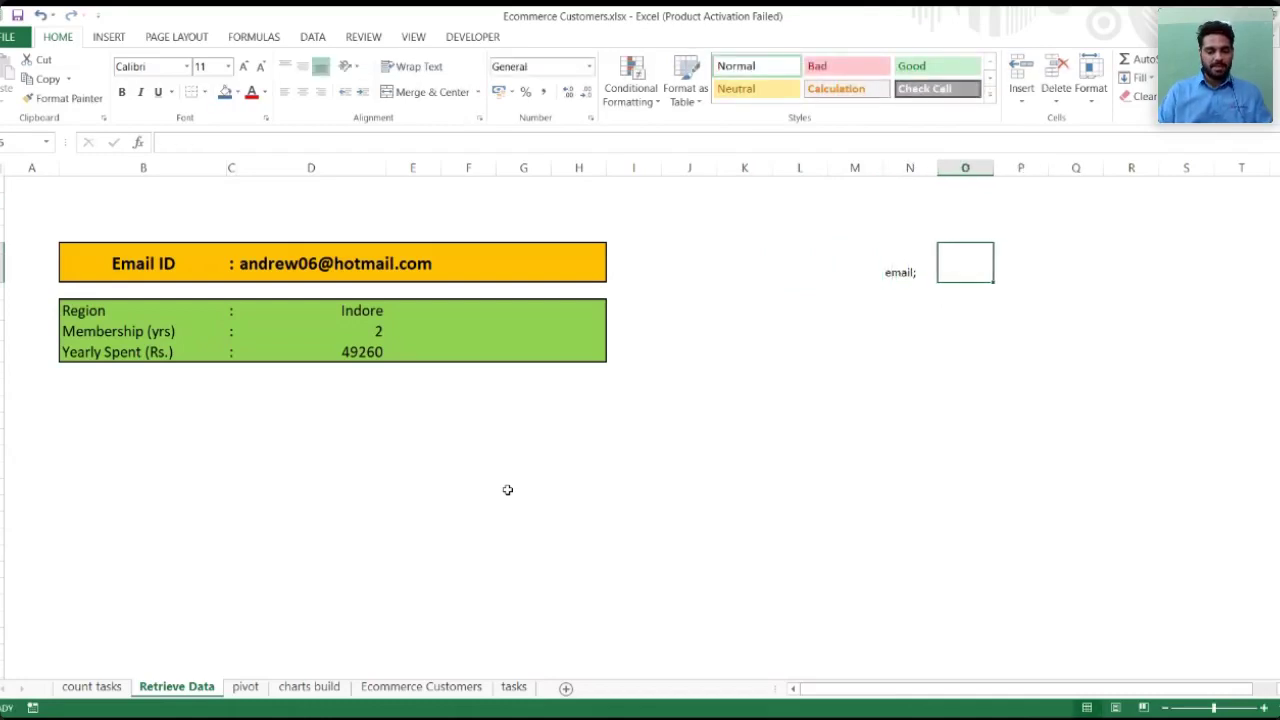
type("......")
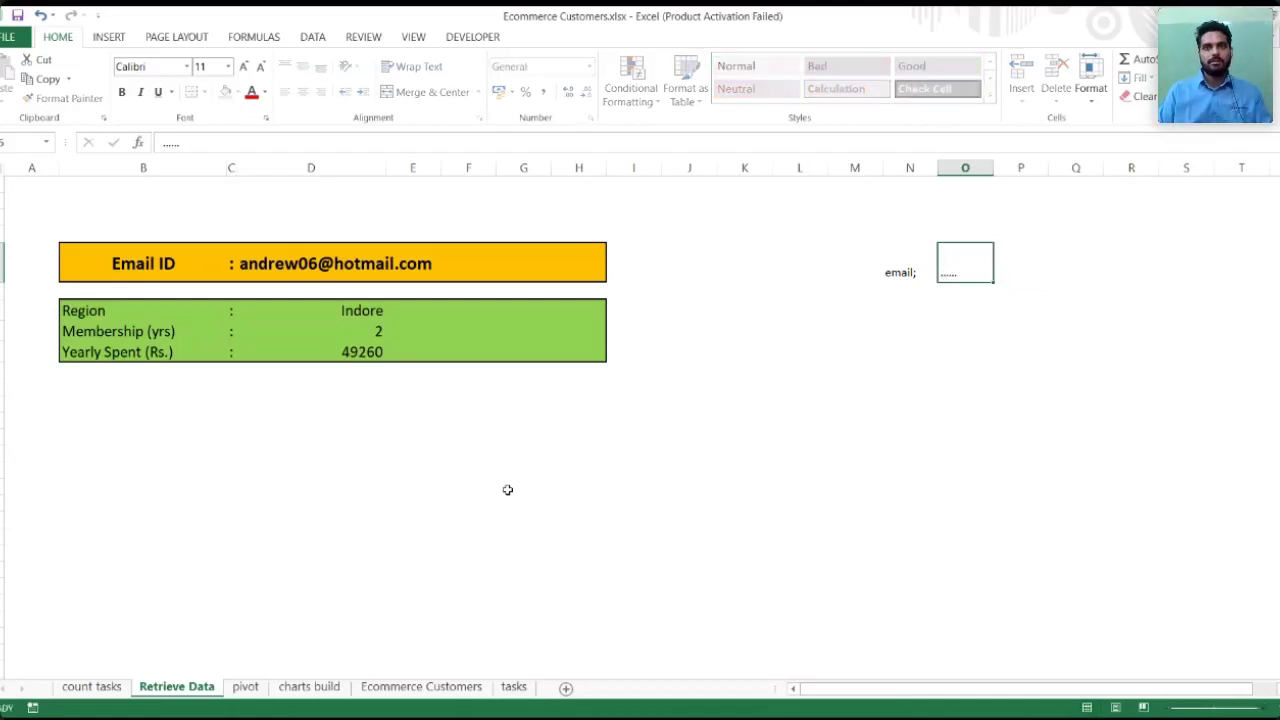
key("Return")
key("Left")
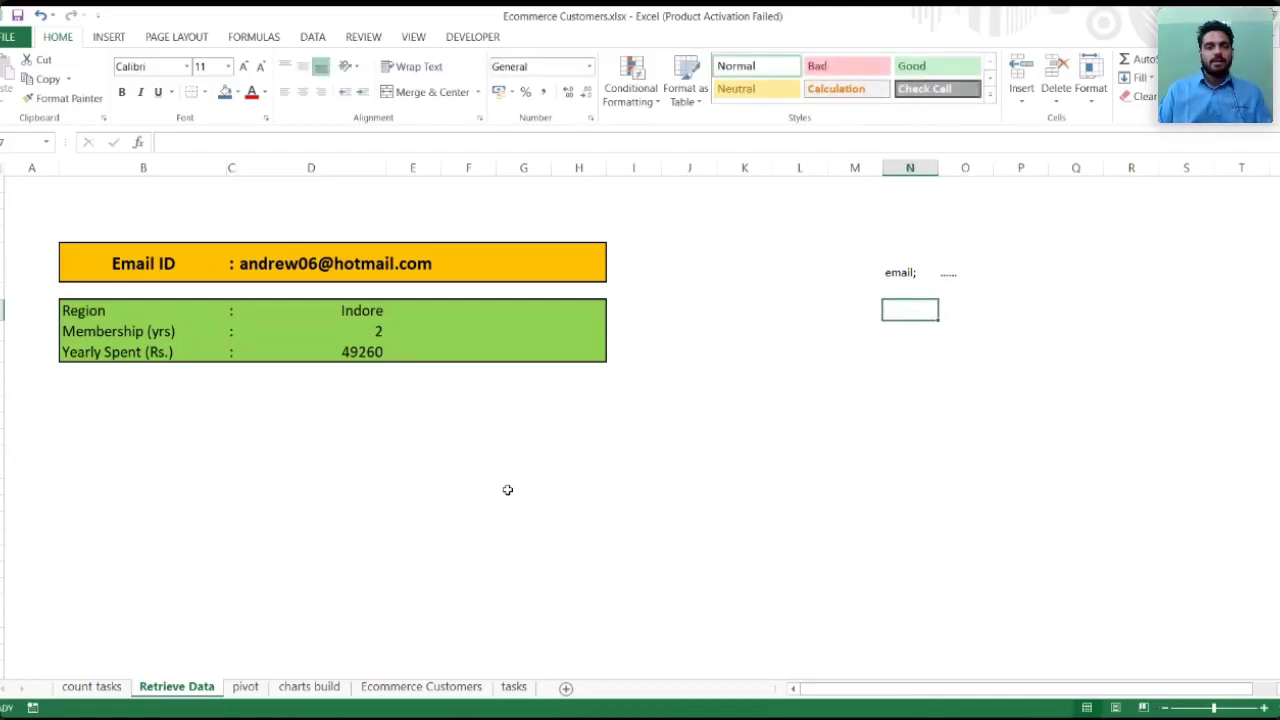
key("Down")
key("Down")
key("Down")
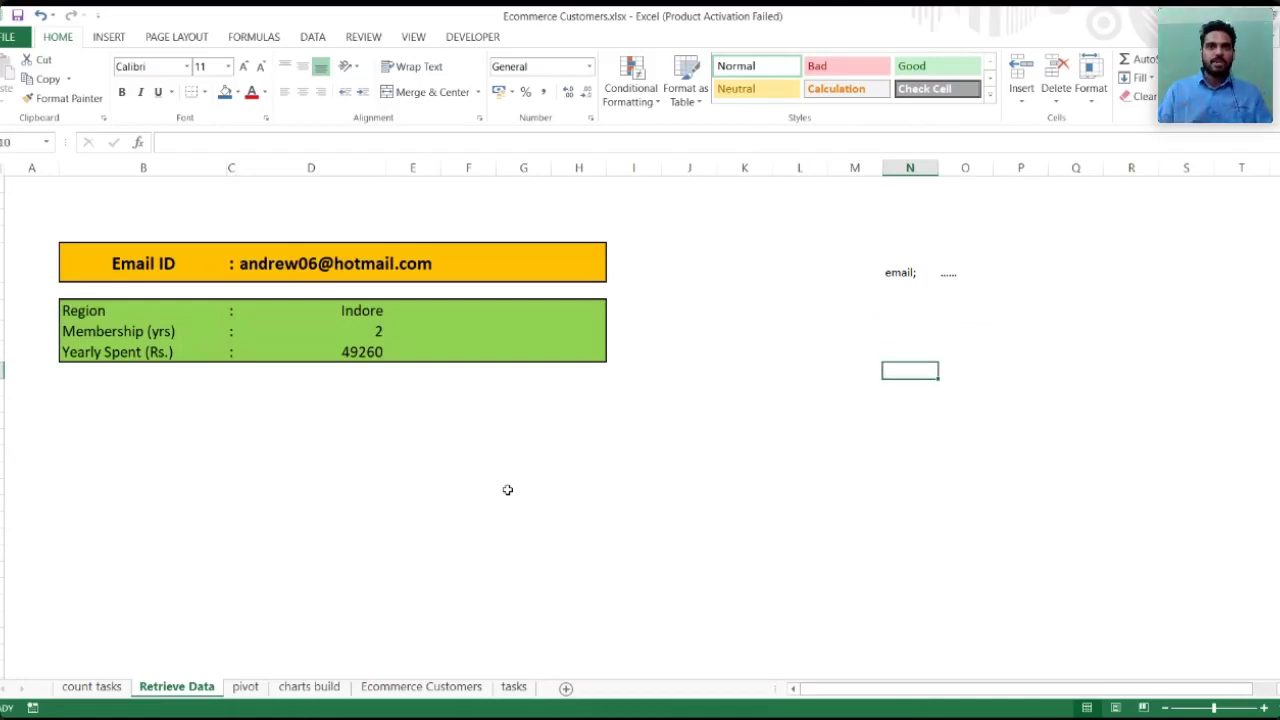
key("Down")
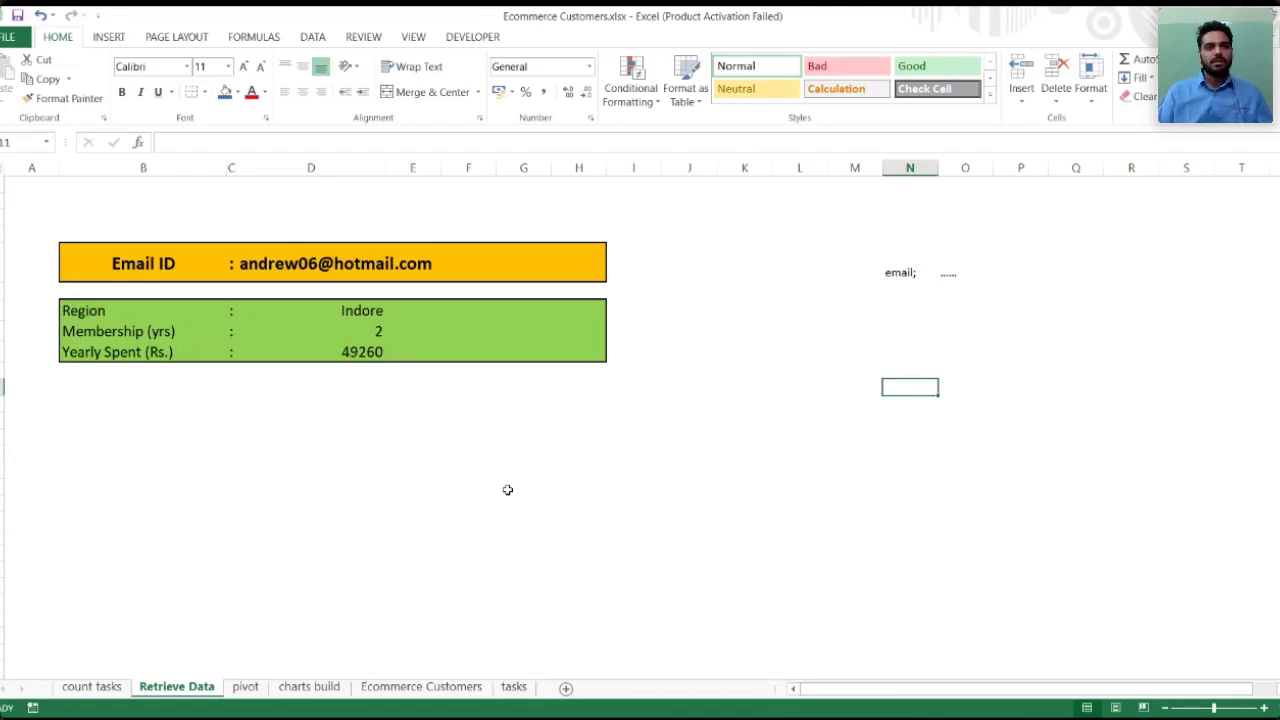
key("ctrl+Page_Down")
key("ctrl+Page_Down")
key("ctrl+Page_Down")
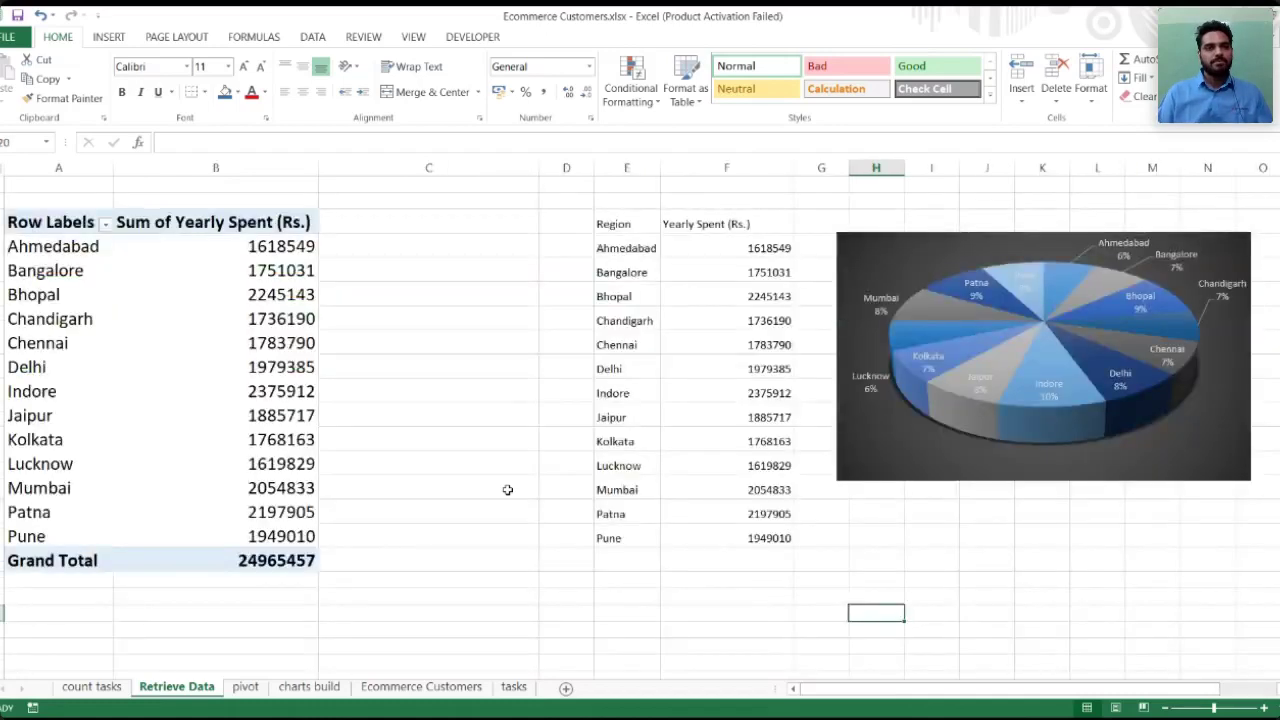
key("Left")
key("Left")
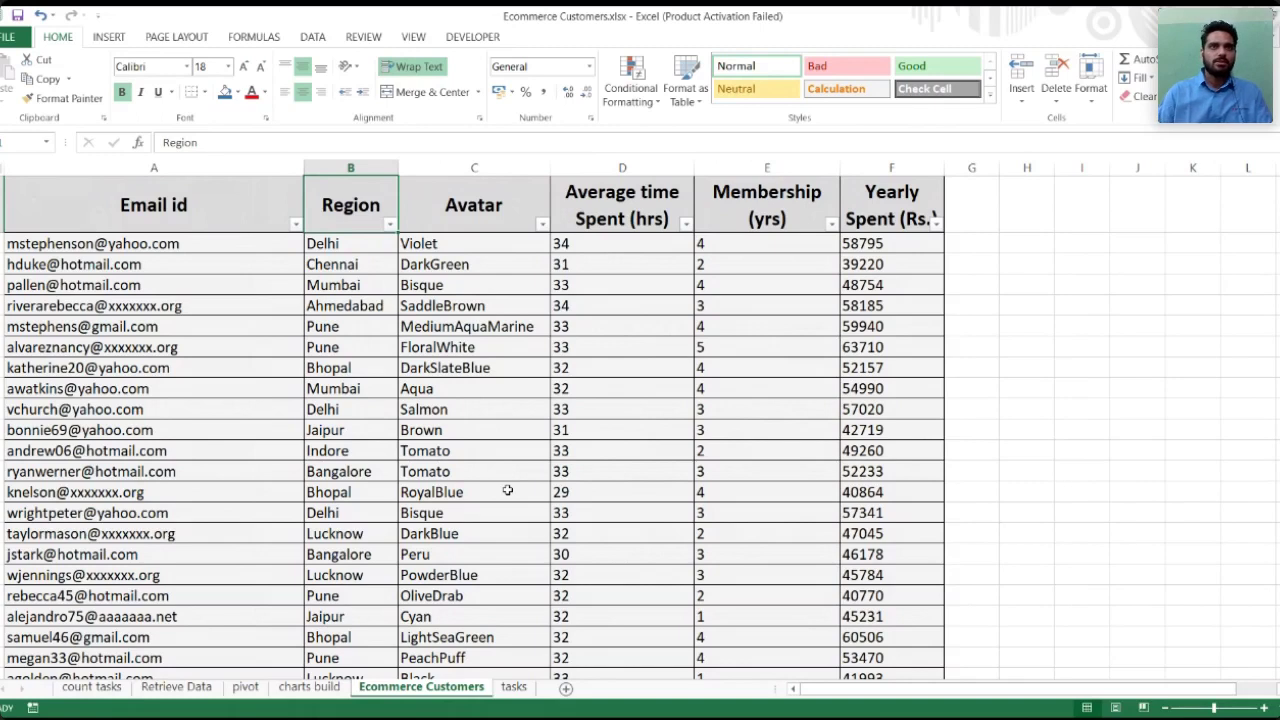
key("ctrl+shift+Right")
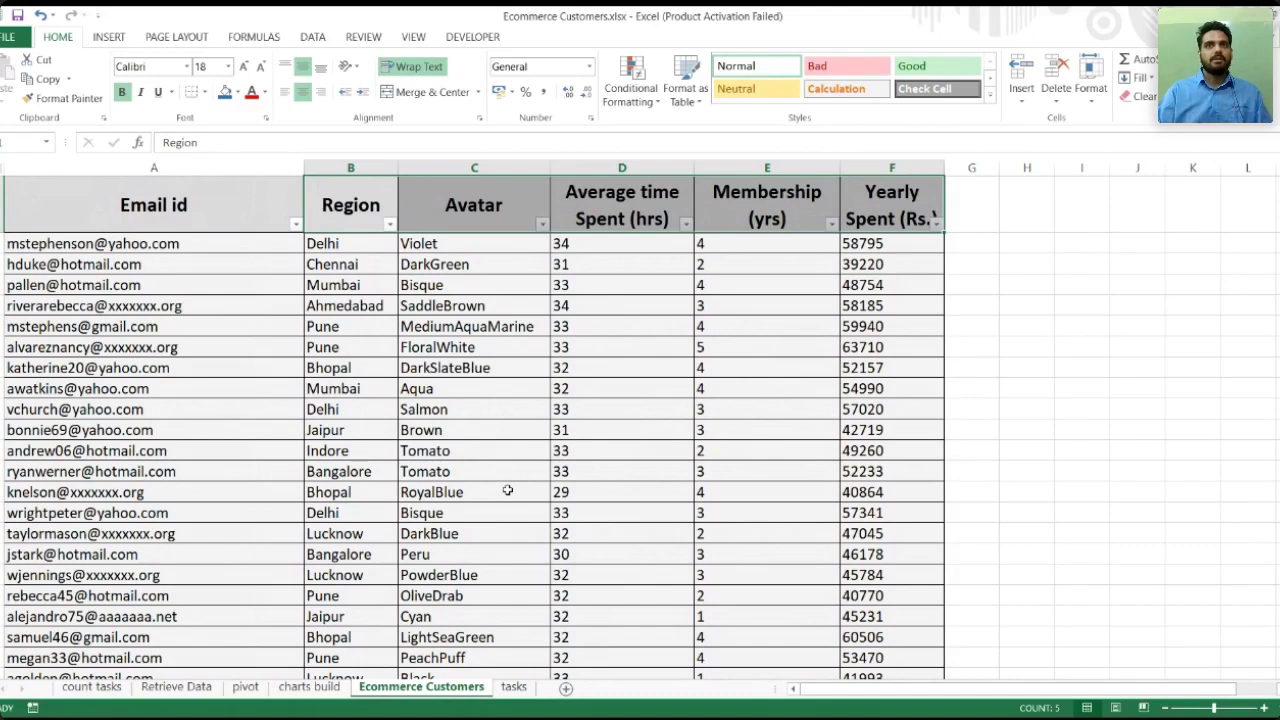
key("ctrl+Page_Up")
key("ctrl+Page_Up")
key("ctrl+Page_Up")
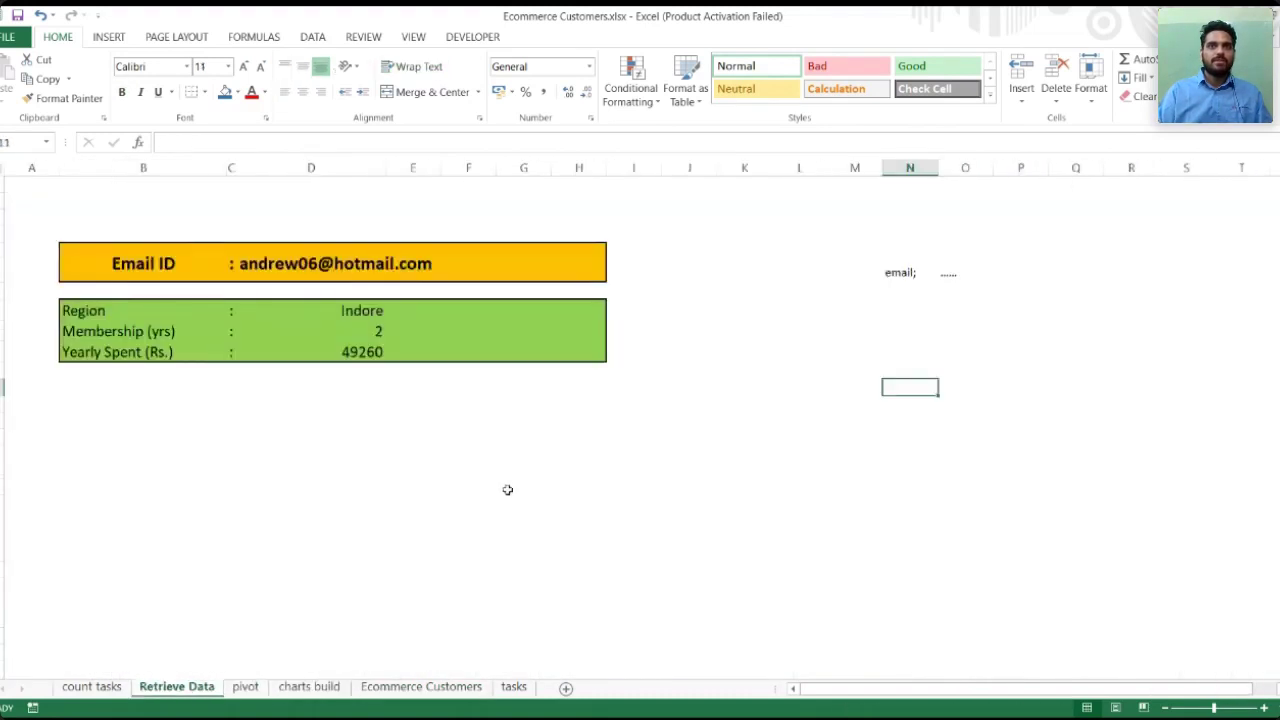
Step: Enter the numbers 1, 2, 3, 4 and 5 down N11:N15
type("1")
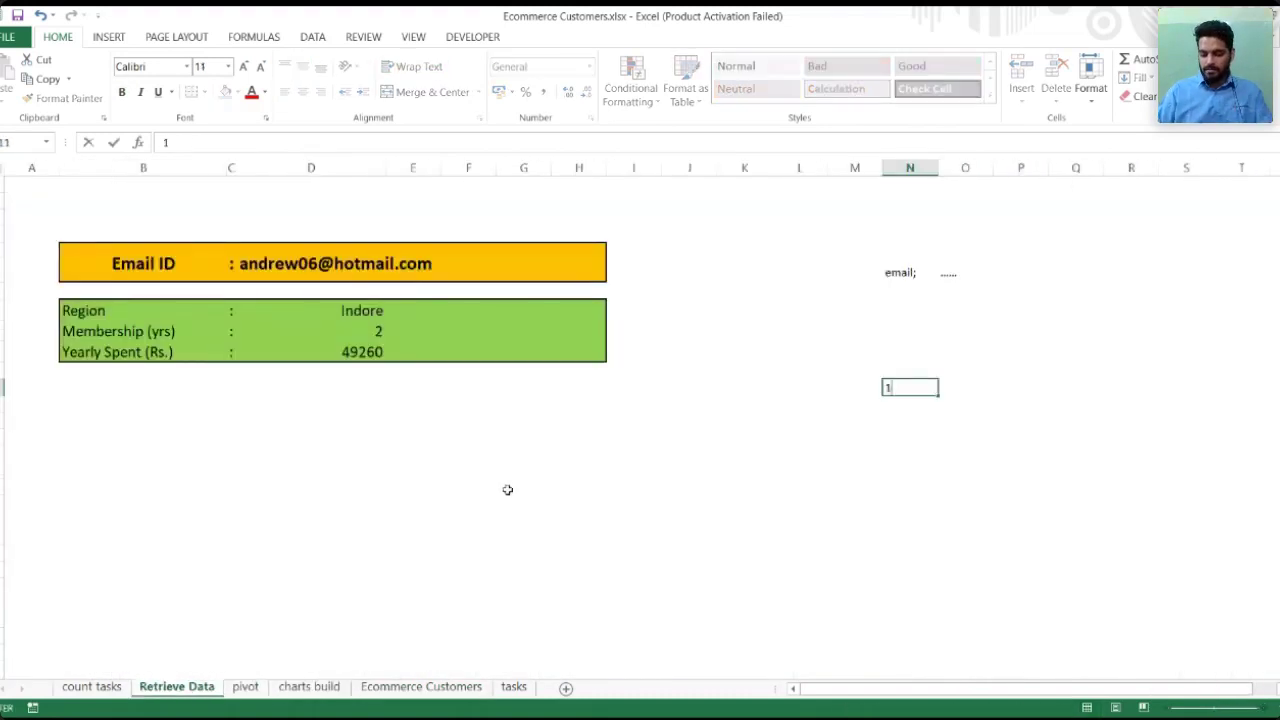
key("Return")
type("2")
key("Return")
type("3")
key("Return")
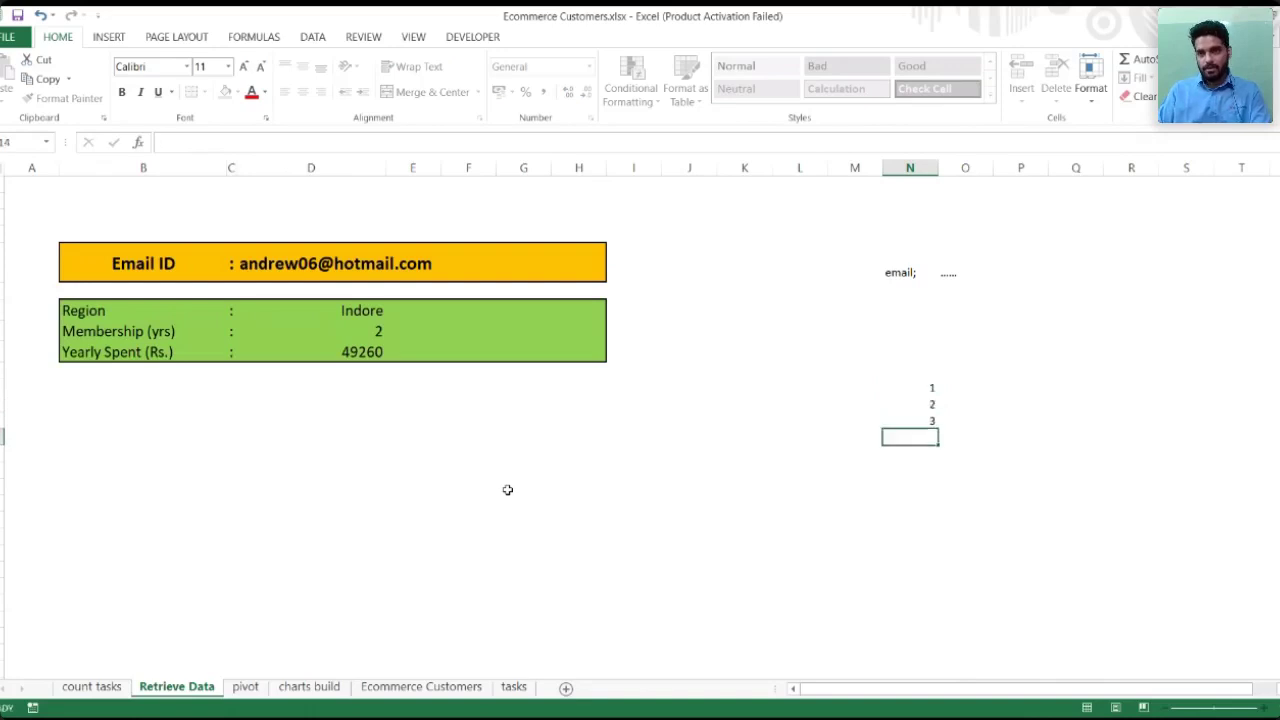
type("4")
key("Return")
type("5")
key("Return")
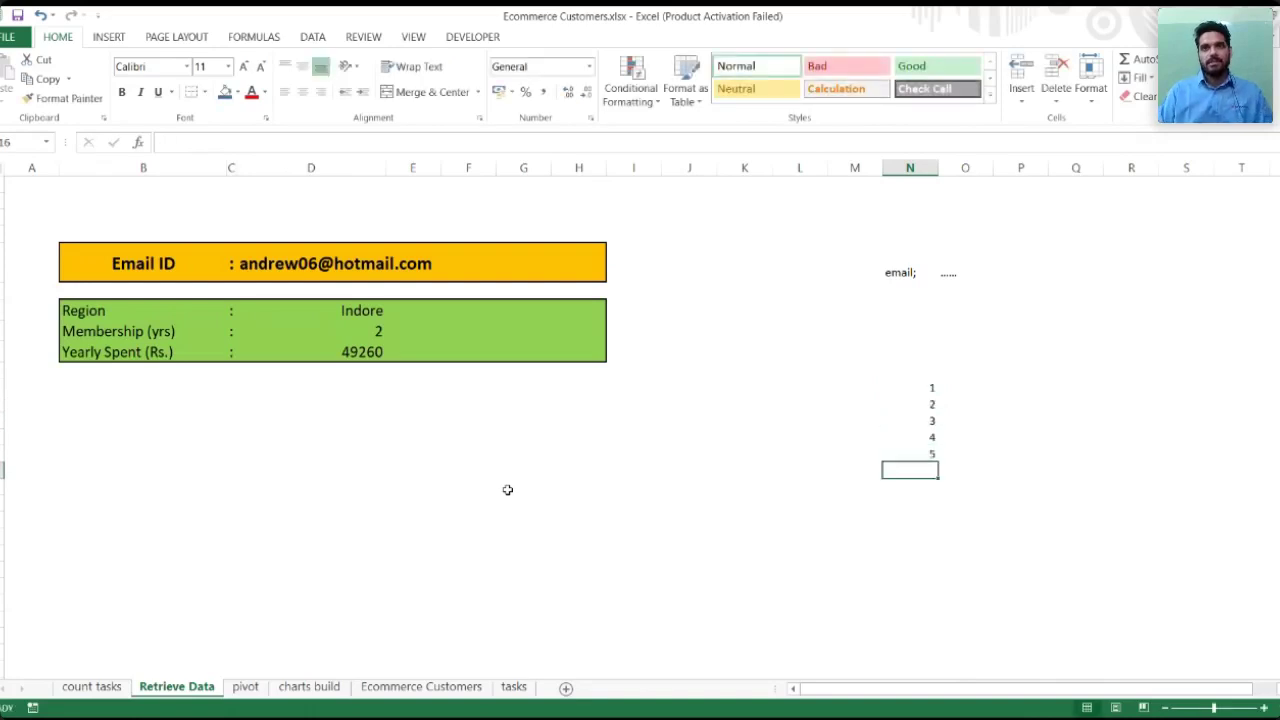
Step: Select N11:N15 and begin typing a TRANSPOSE formula
key("Up")
key("Up")
key("Up")
key("Up")
key("Up")
key("shift+Down")
key("shift+Down")
key("shift+Down")
key("shift+Down")
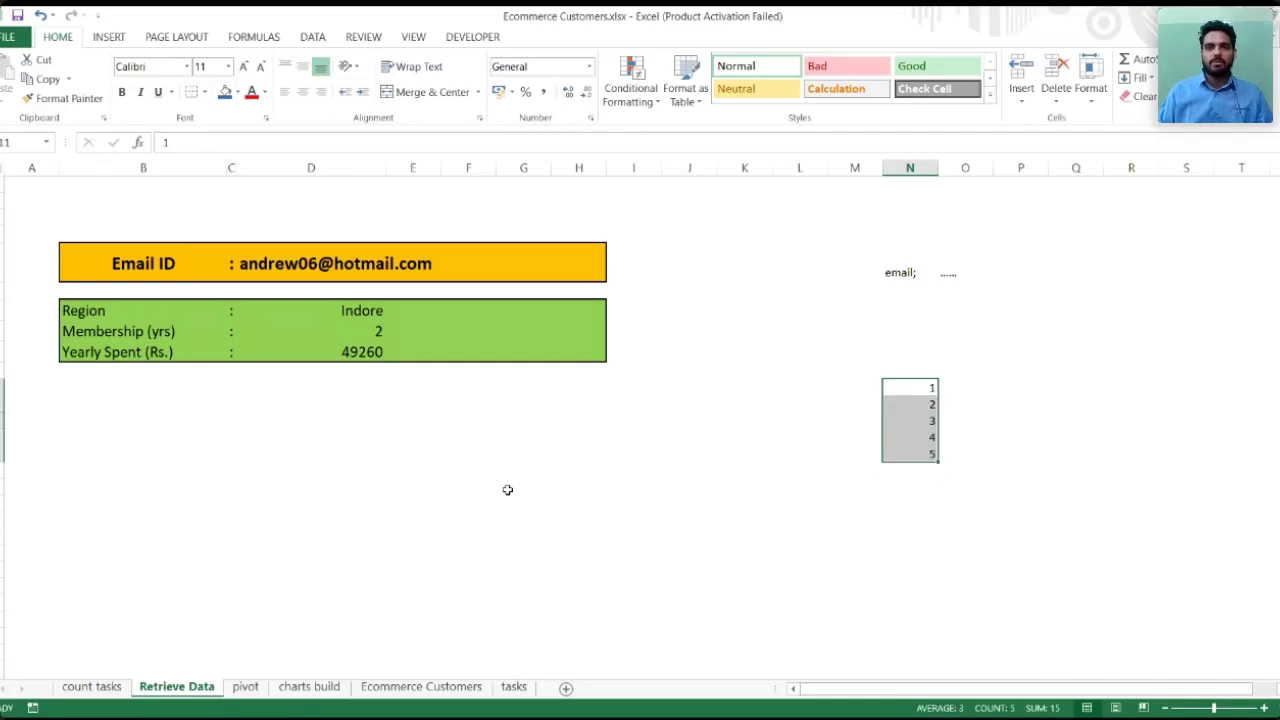
key("Up")
key("Down")
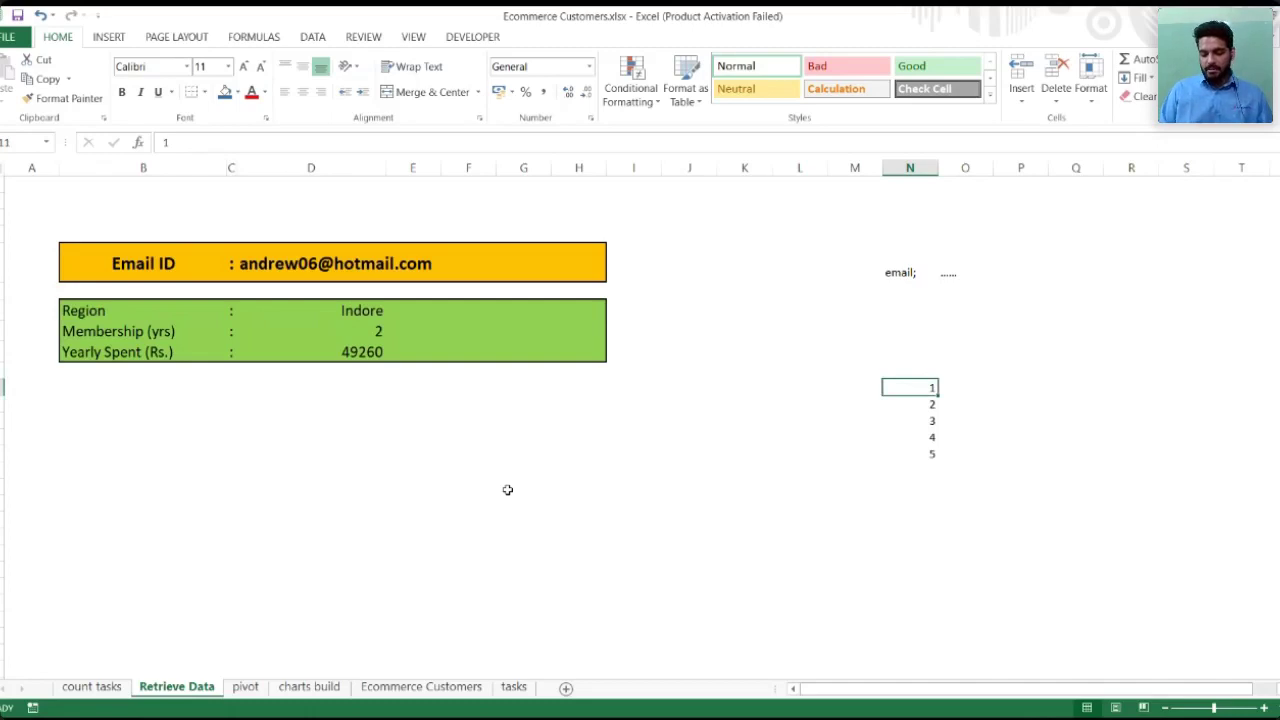
key("shift+Down")
key("shift+Down")
key("shift+Down")
key("shift+Down")
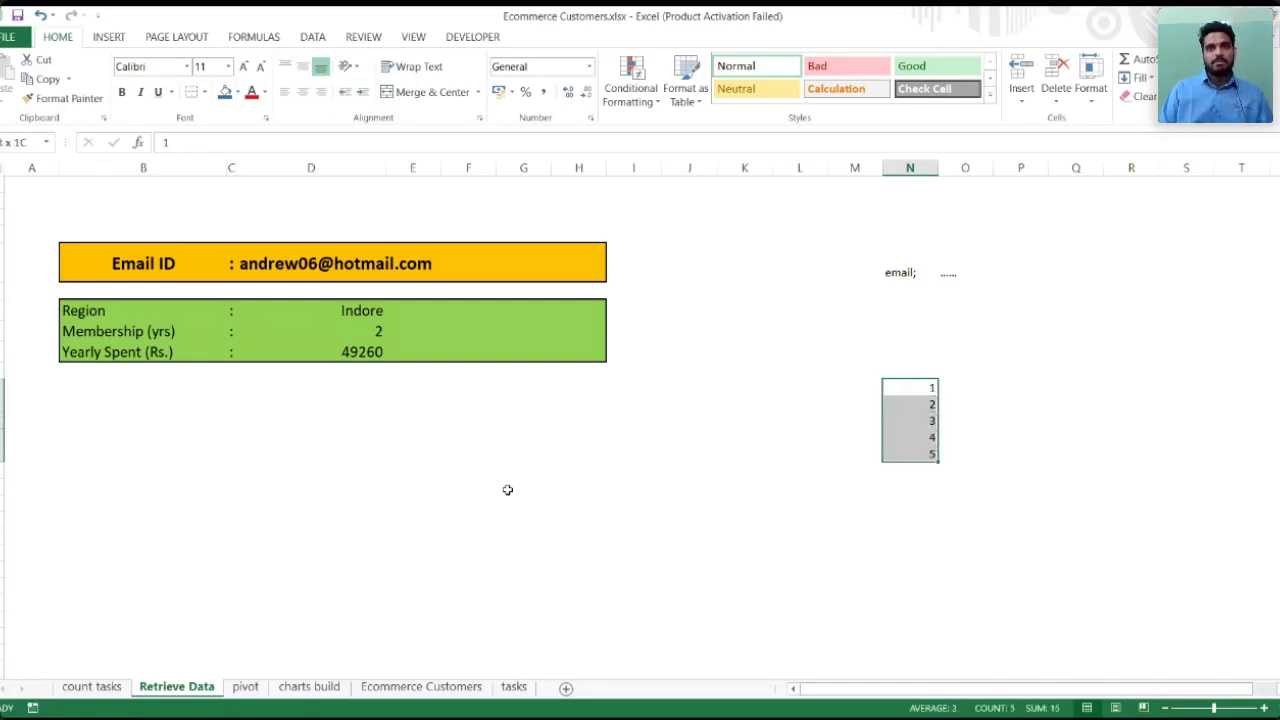
key("Up")
key("Down")
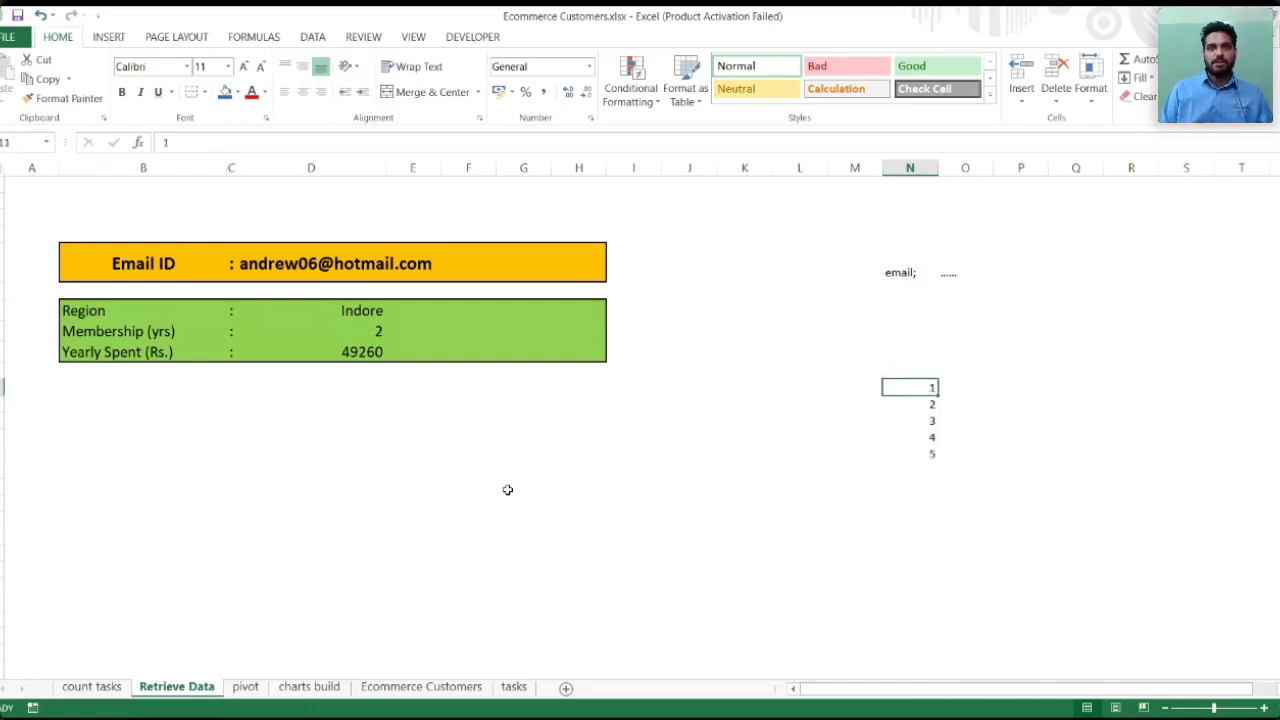
key("shift+Down")
key("shift+Down")
key("shift+Down")
key("shift+Down")
key("Down")
key("Down")
key("Down")
key("Down")
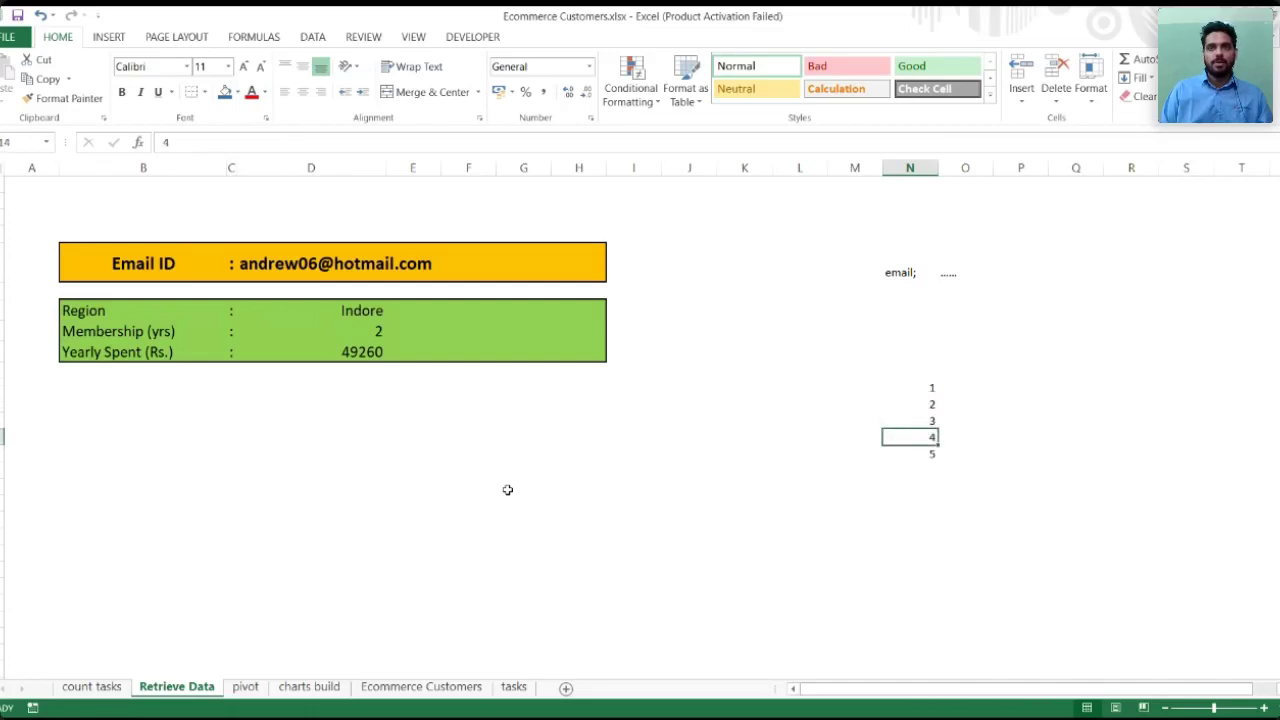
key("shift+Up")
key("shift+Up")
key("shift+Up")
key("shift+Up")
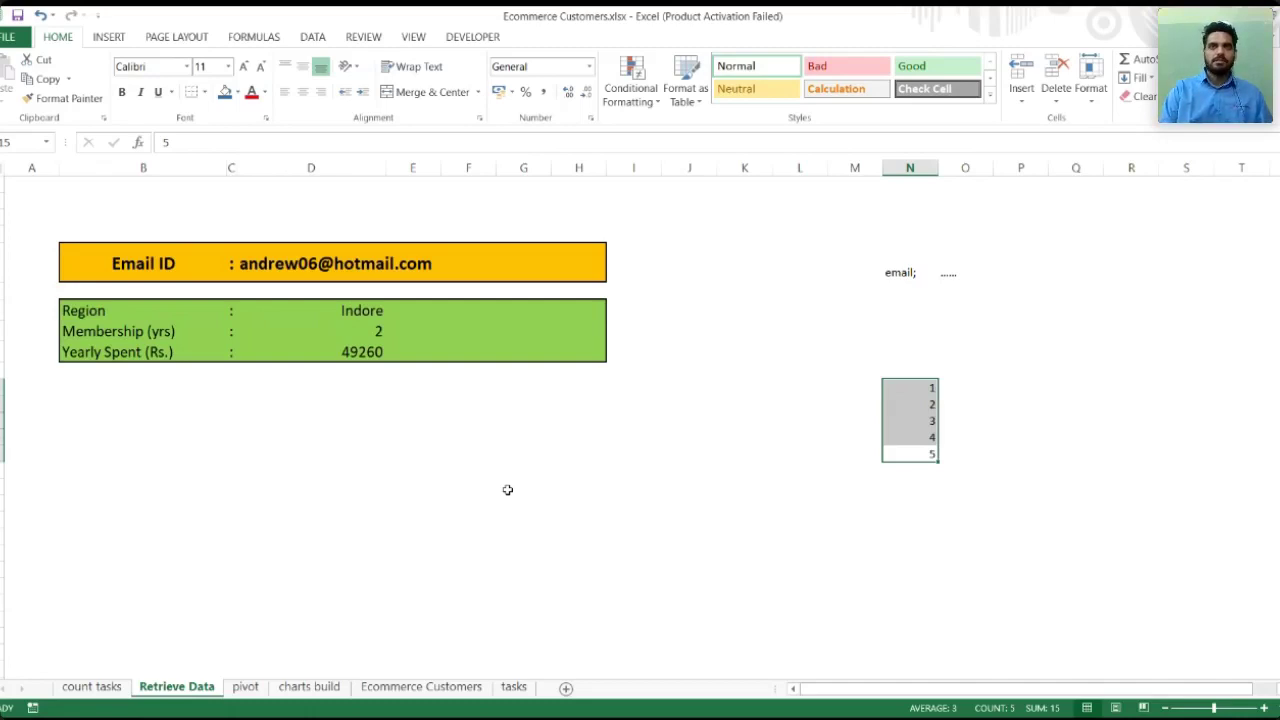
type("=")
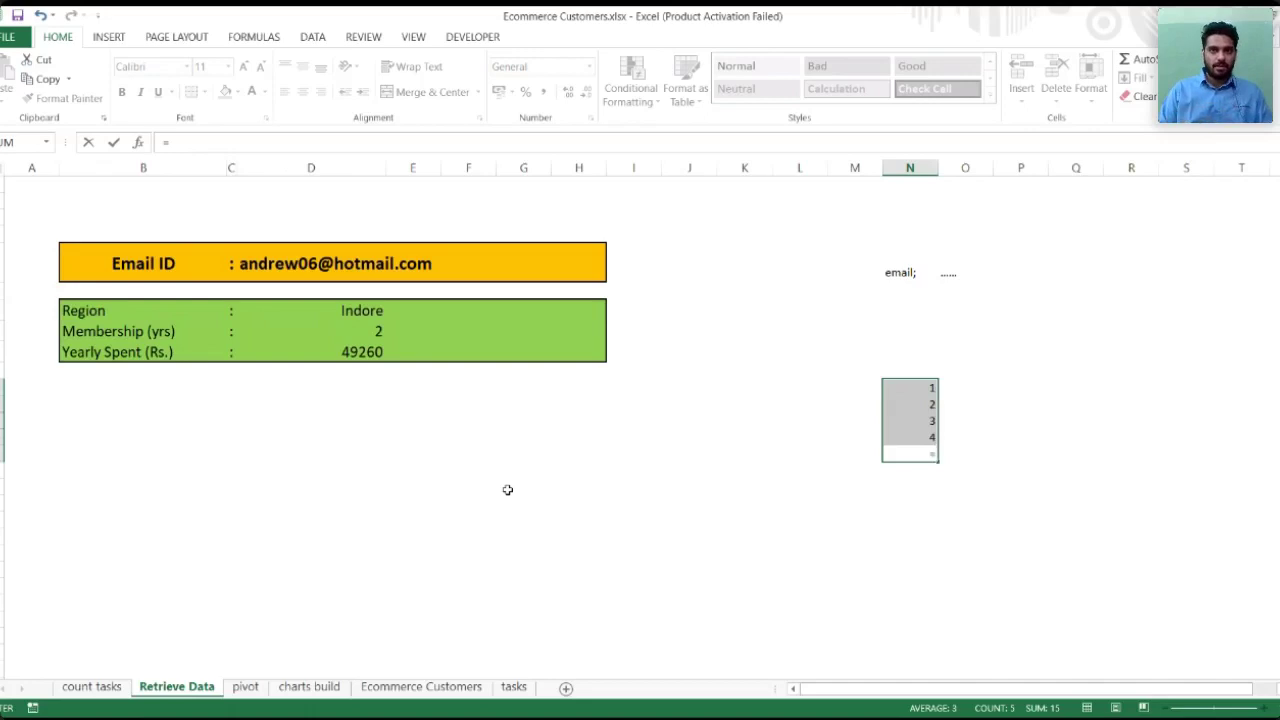
type("tra")
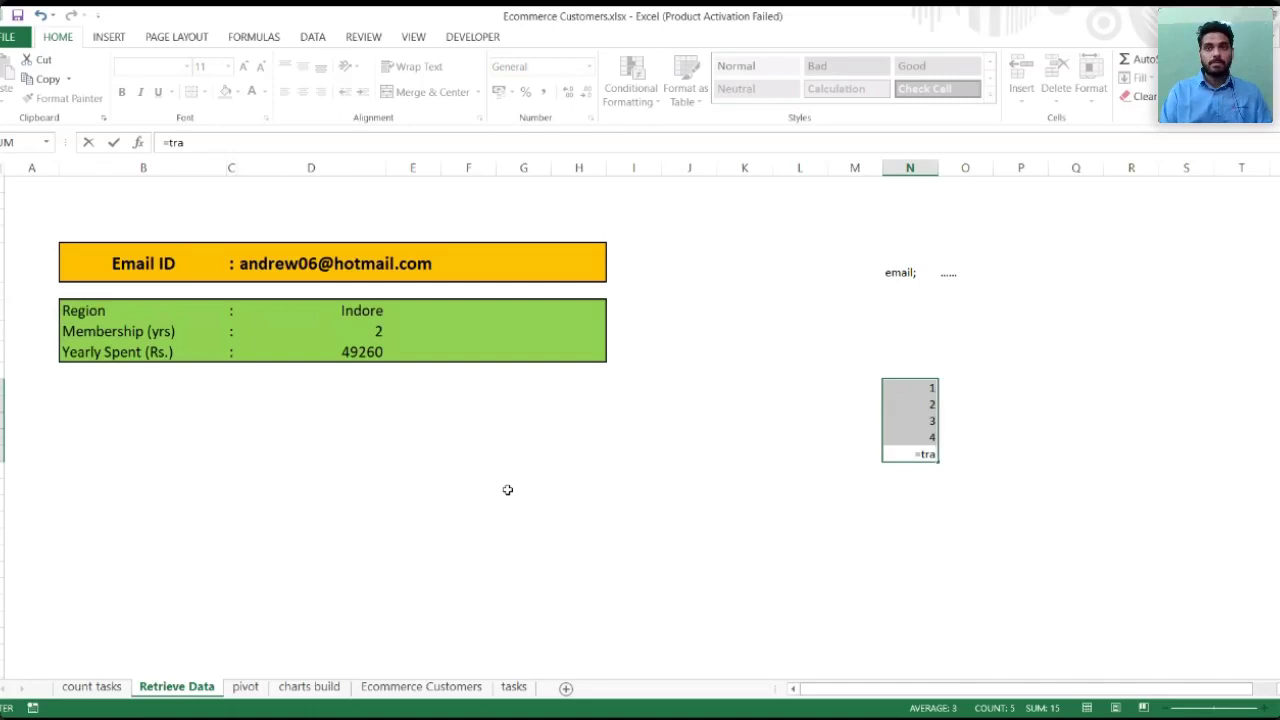
Step: Complete the first TRANSPOSE formula referencing the Ecommerce Customers headers B1:F1
key("Tab")
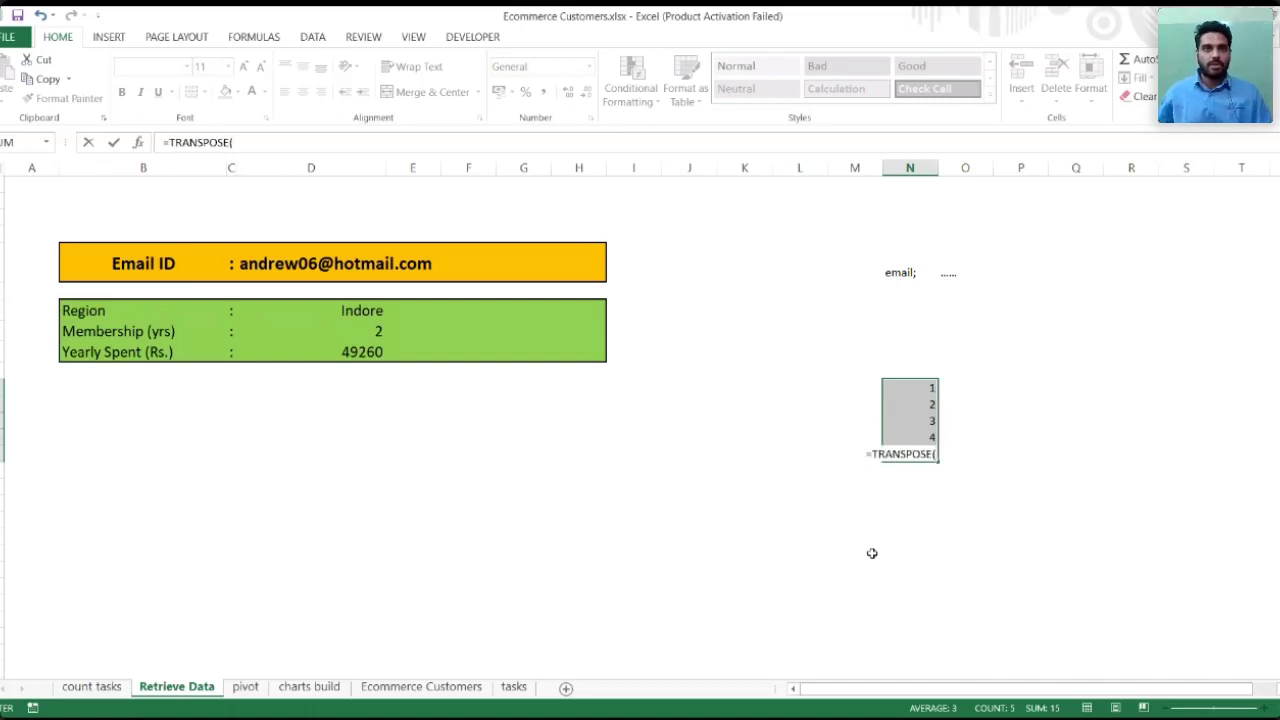
left_click(421, 687)
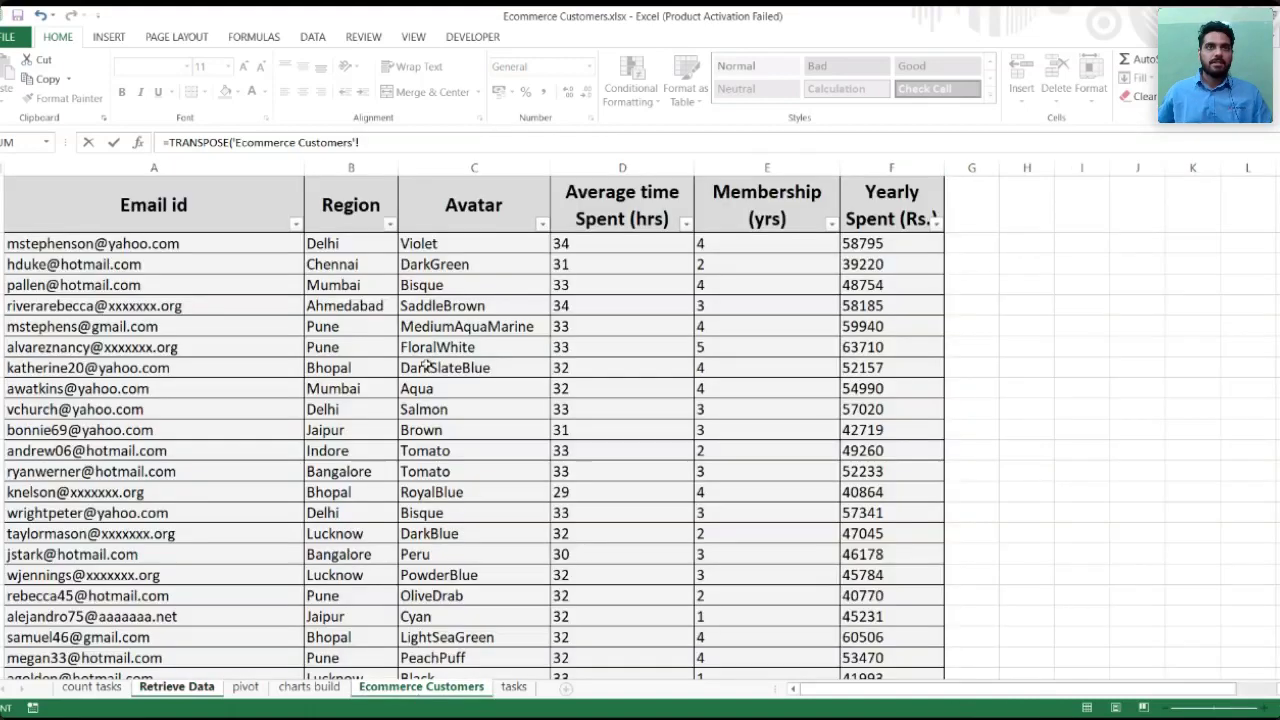
left_click_drag(378, 222, 891, 197)
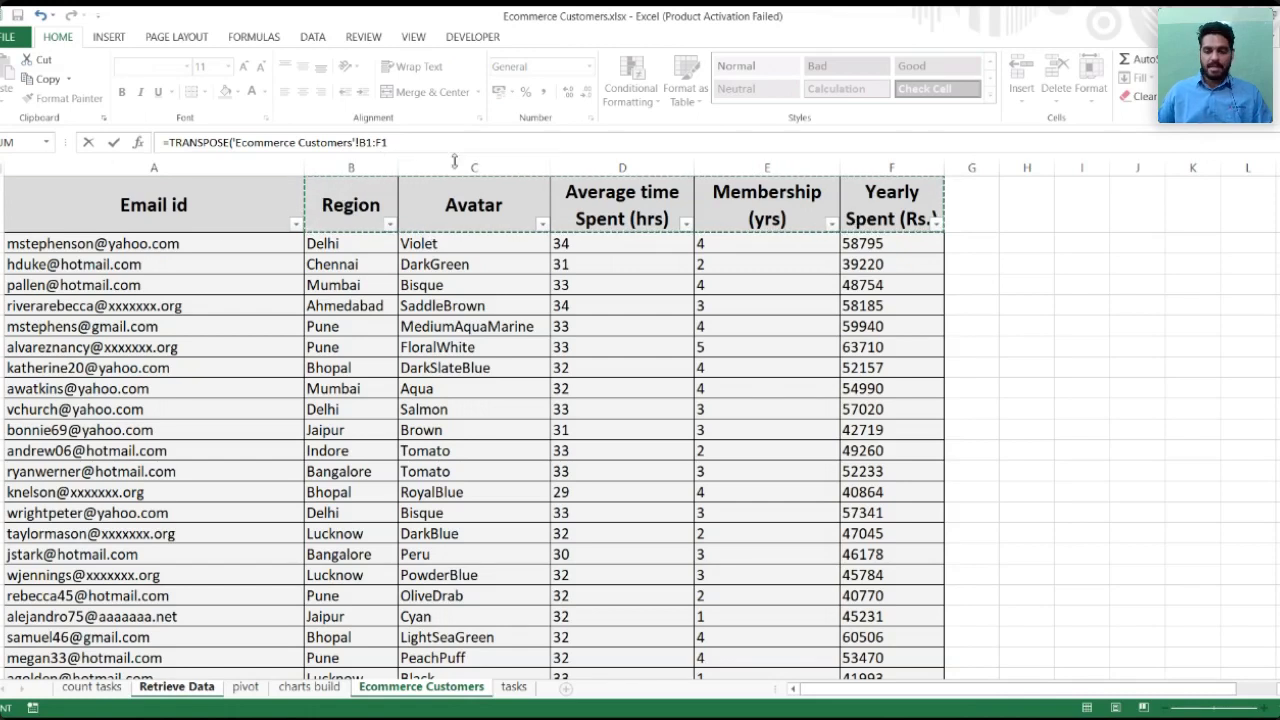
key("ctrl+shift+Return")
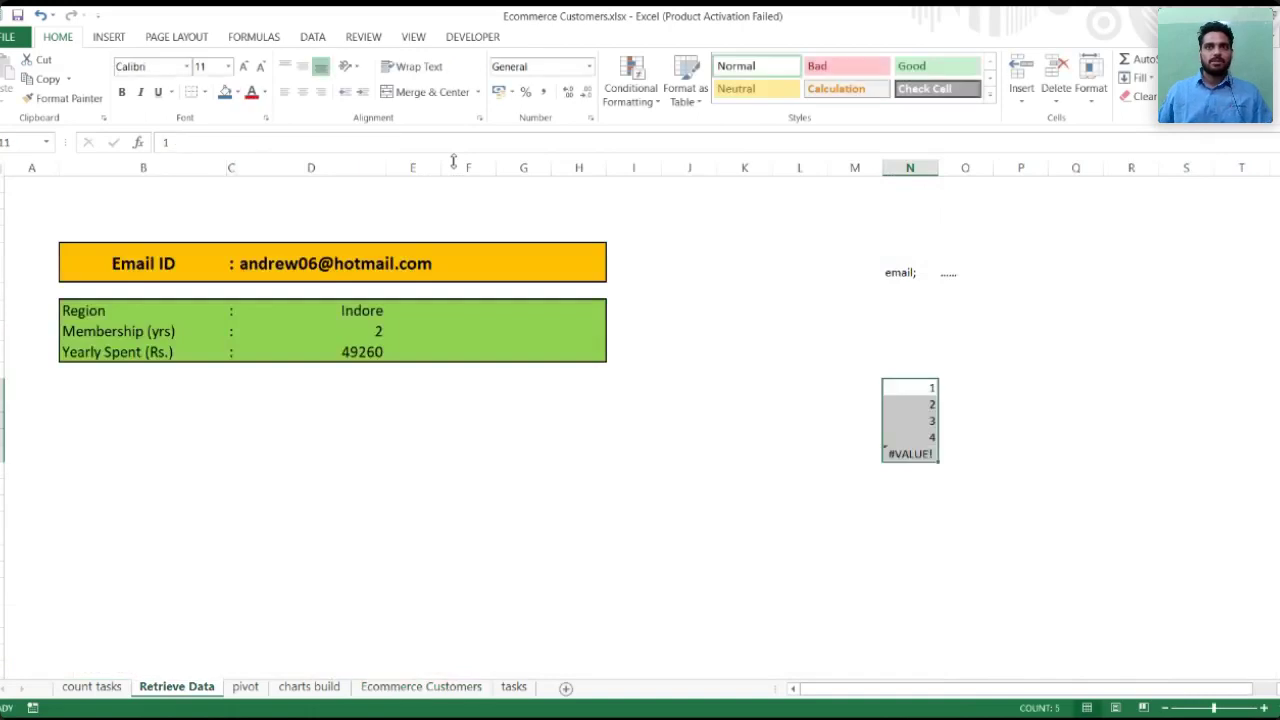
Step: Inspect the #VALUE! result, retype 5 in N15 and reselect N11:N15
key("Up")
key("Down")
key("ctrl+shift+Down")
key("Up")
key("Down")
key("ctrl+shift+Down")
key("shift+Up")
key("shift+Up")
key("shift+Up")
key("shift+Up")
key("shift+Up")
key("shift+Down")
key("Down")
key("Down")
key("Down")
key("Down")
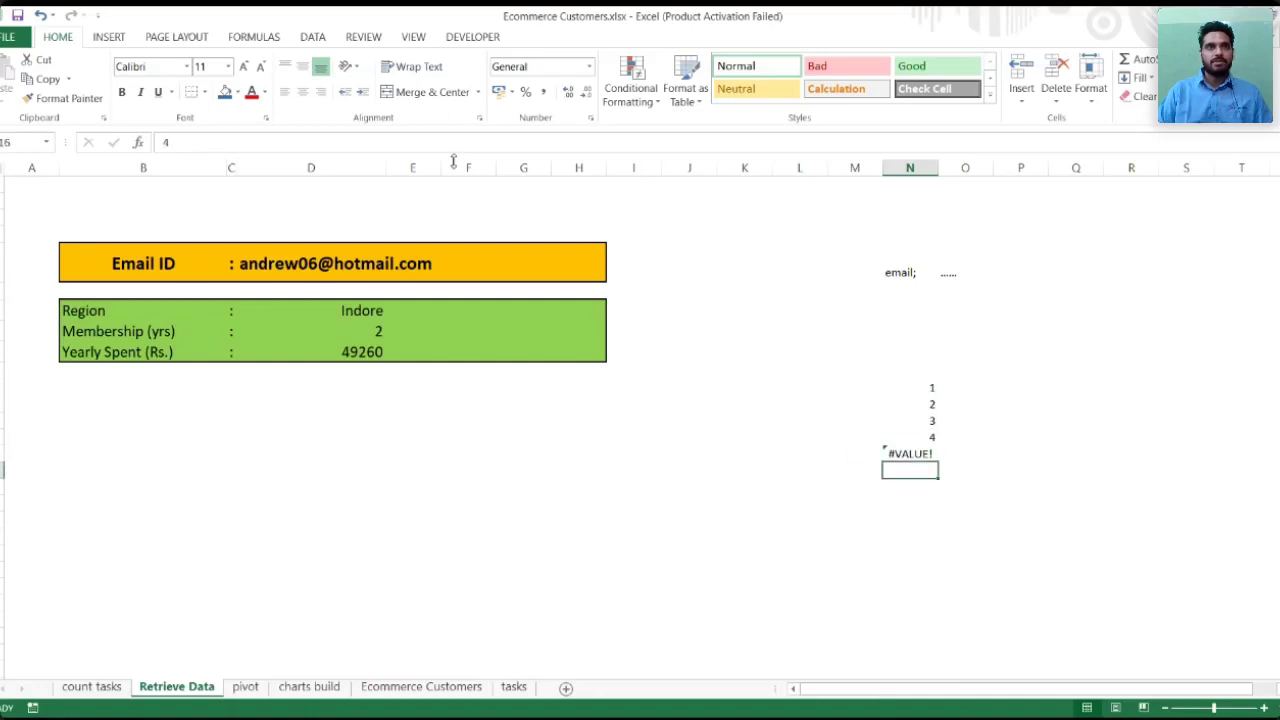
key("Up")
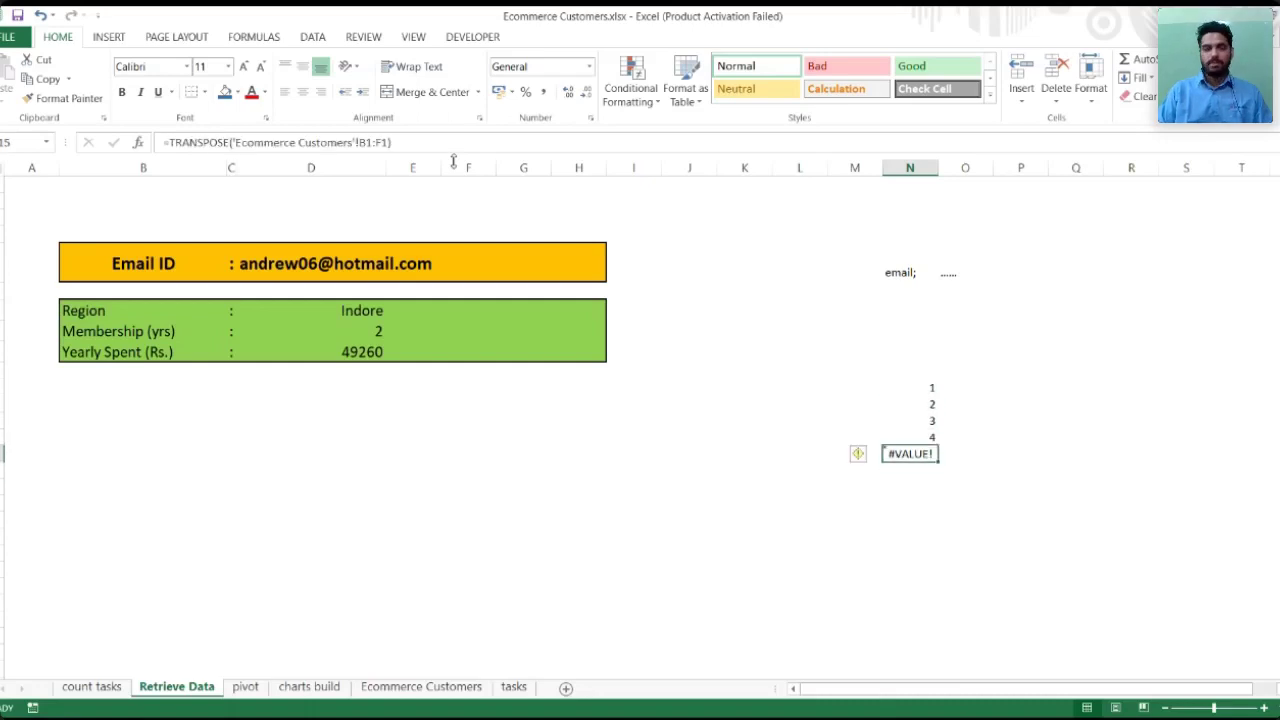
type("5")
key("ctrl+Up")
key("ctrl+shift+Down")
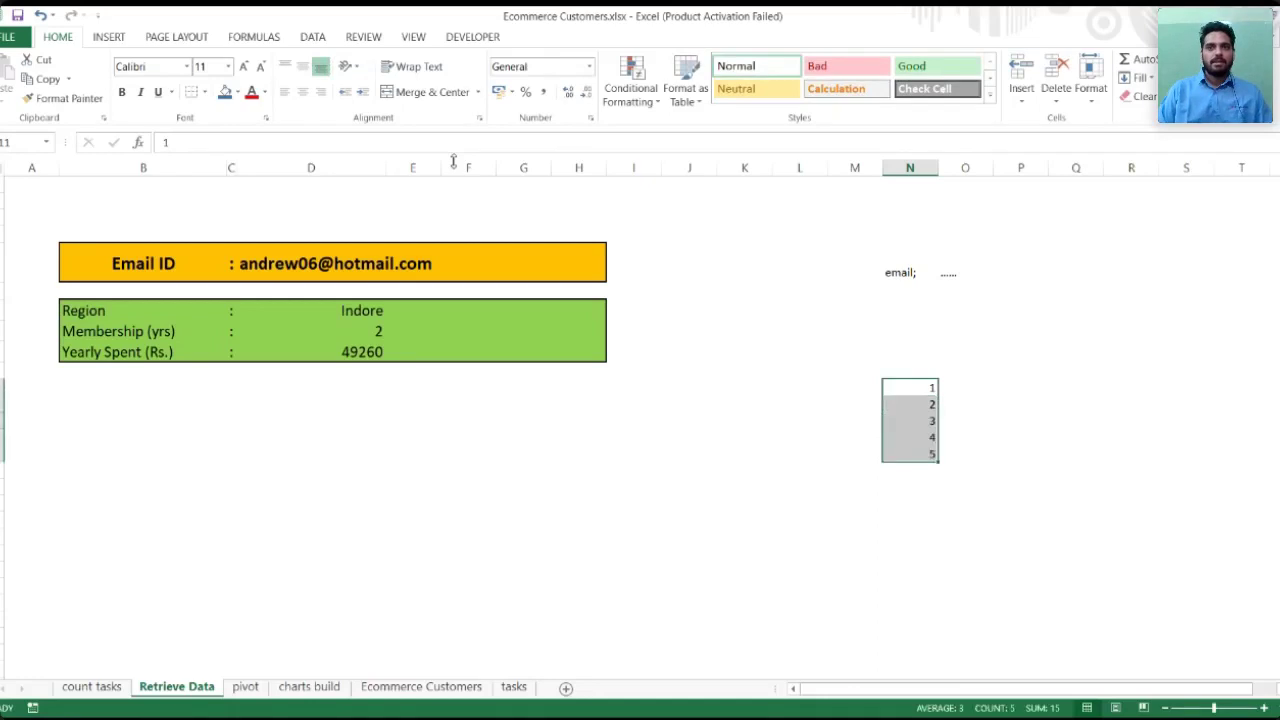
Step: Re-enter =TRANSPOSE over the Ecommerce Customers headers, then reselect N11:N15
type("=")
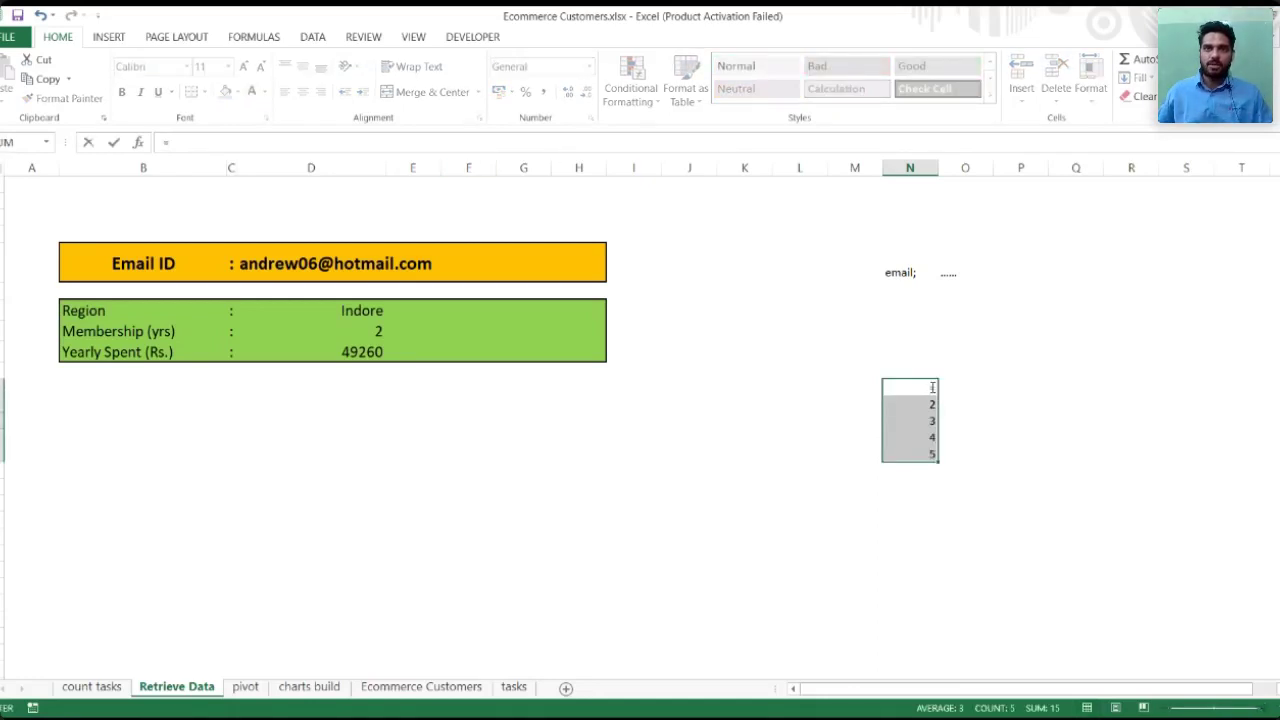
type("tran")
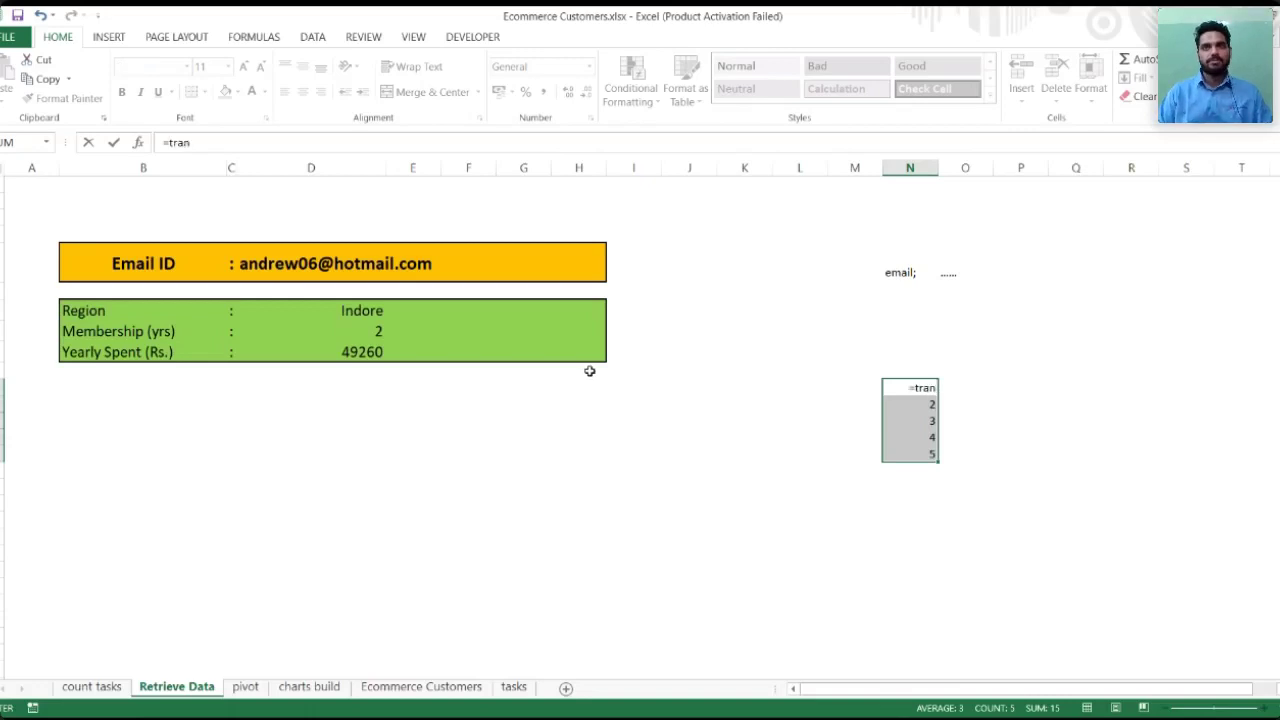
key("Tab")
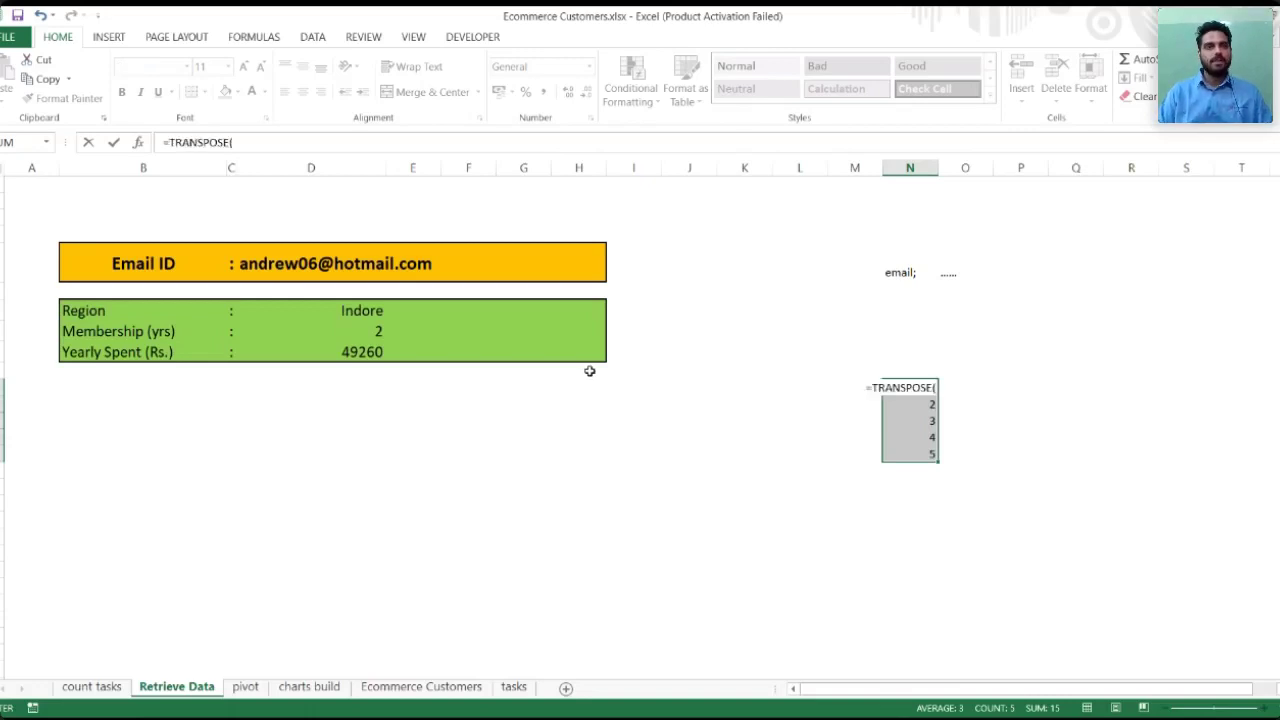
key("ctrl+Page_Down")
key("ctrl+Page_Down")
key("ctrl+Page_Down")
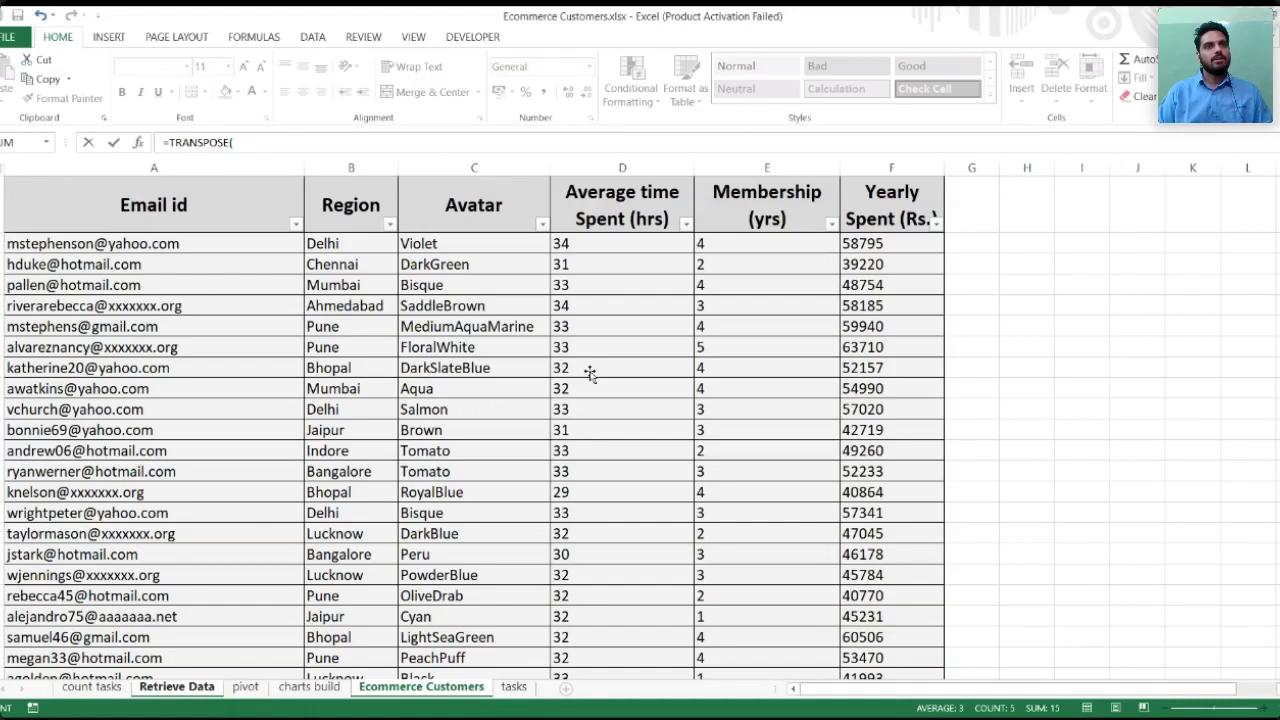
key("shift+Right")
key("shift+Right")
key("shift+Right")
key("shift+Right")
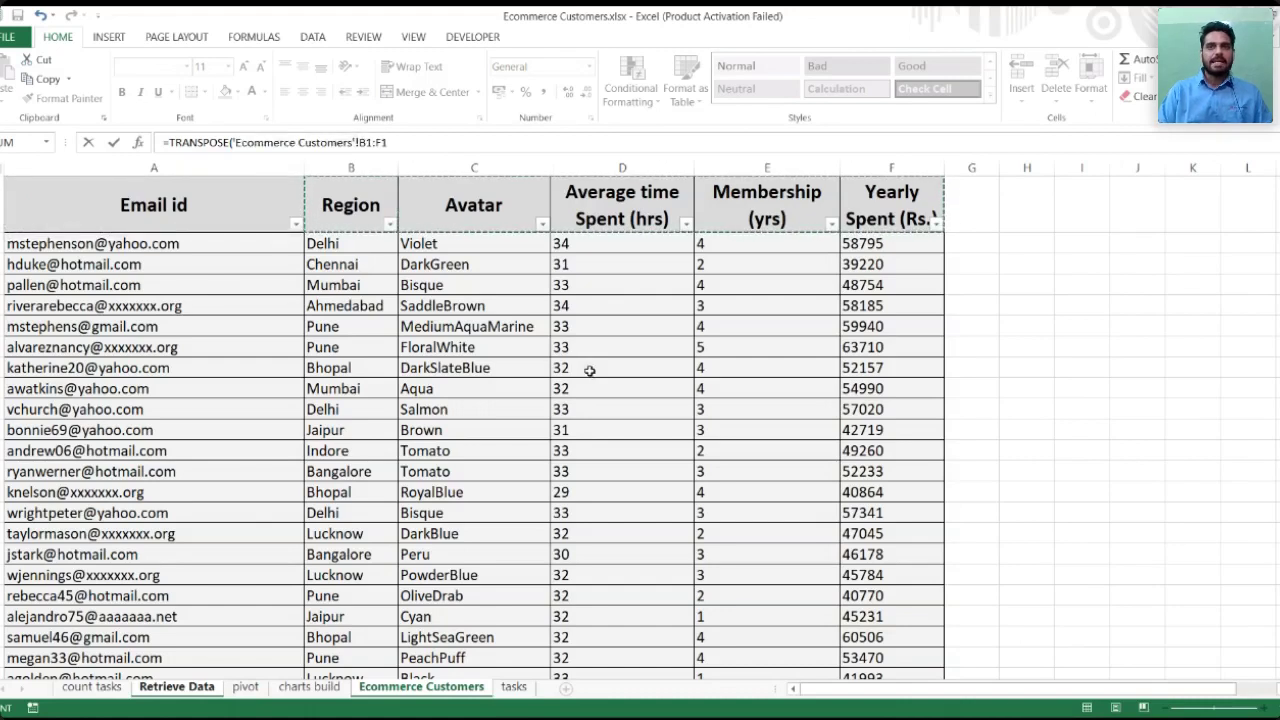
key("Return")
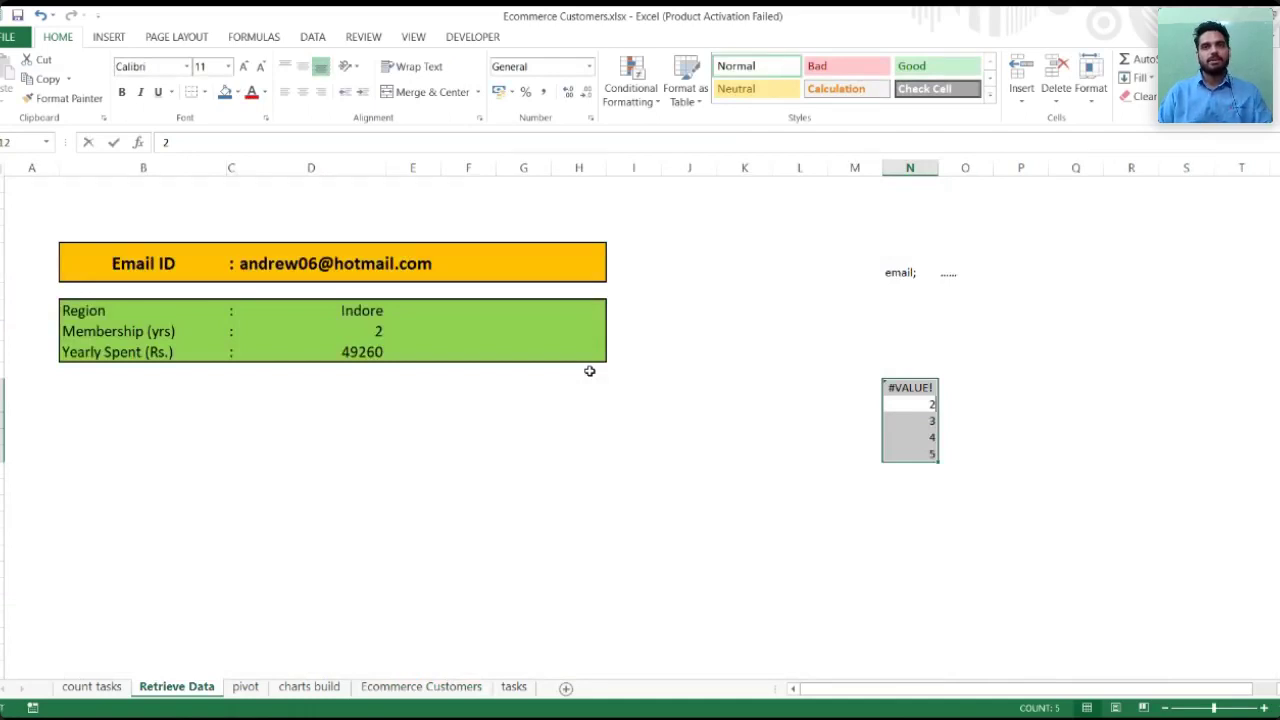
key("Up")
key("Down")
key("Up")
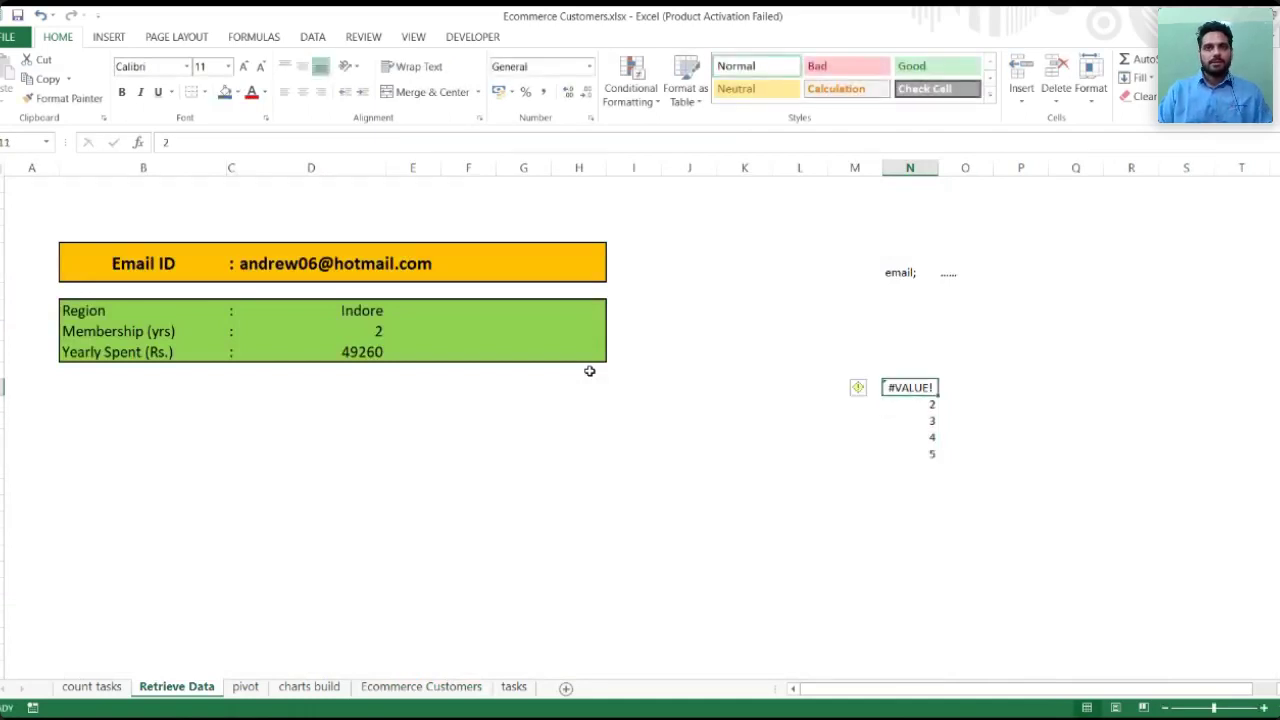
key("shift+Down")
key("shift+Down")
key("shift+Down")
key("shift+Down")
Step: Enter =TRANSPOSE('Ecommerce Customers'!B1:F1) as an array formula across N11:N15 with Ctrl+Shift+Enter
type("=tran")
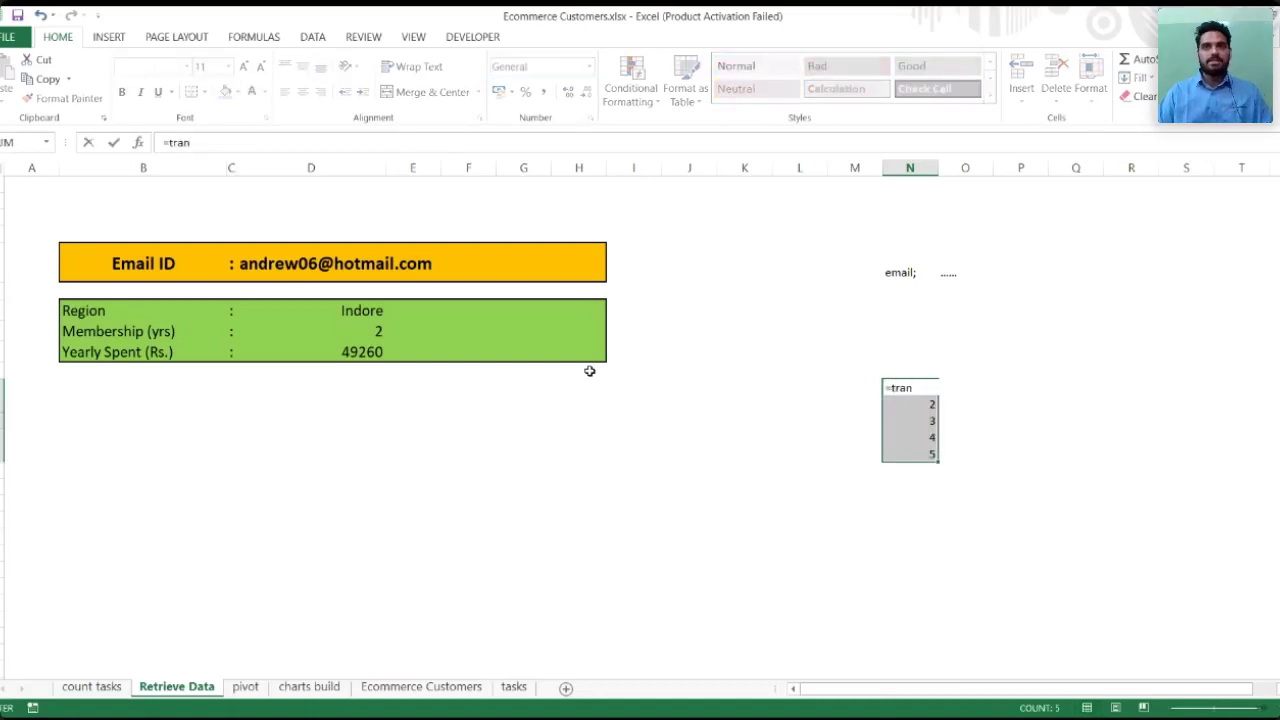
key("Tab")
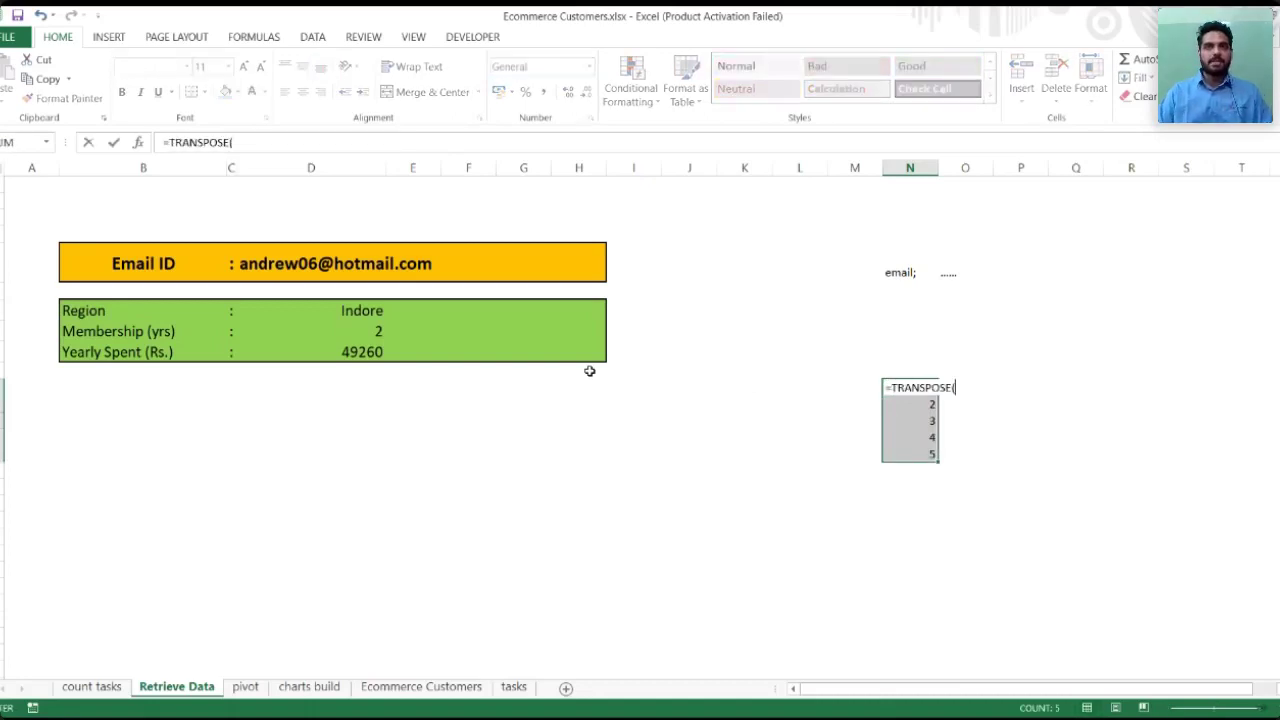
key("ctrl+Page_Down")
key("ctrl+Page_Down")
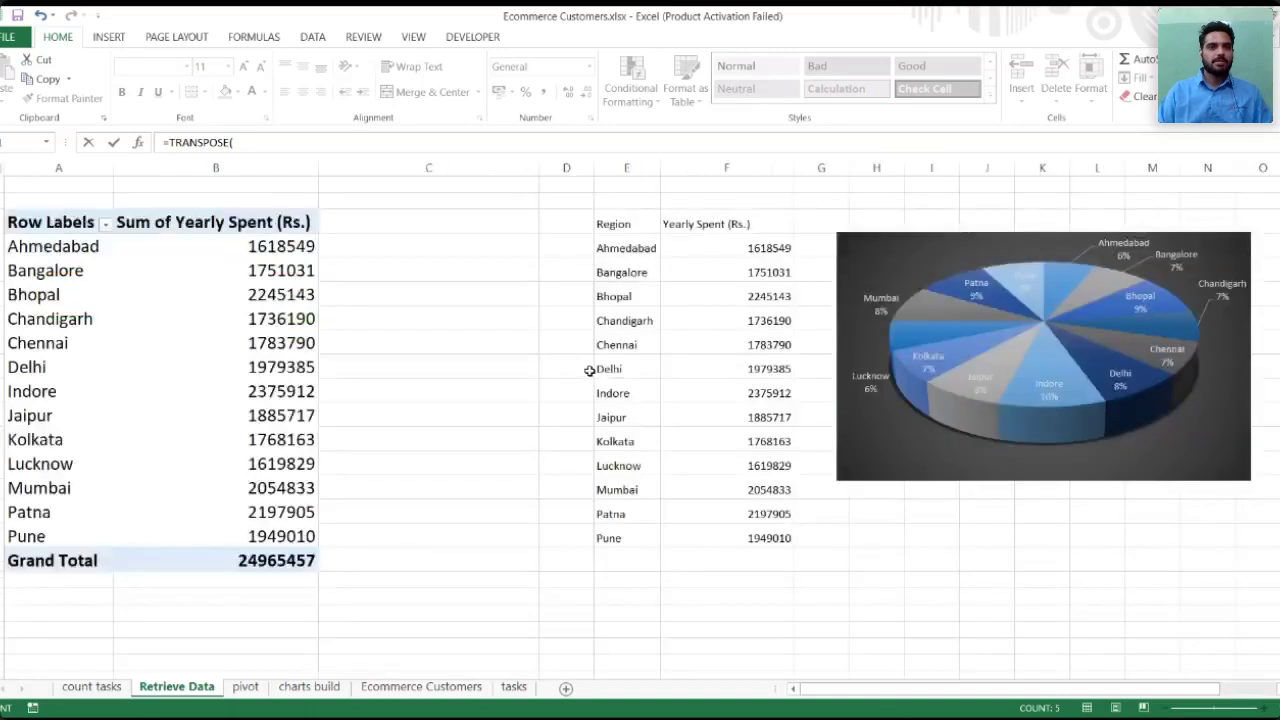
key("ctrl+Page_Down")
key("Right")
key("shift+Right")
key("shift+Right")
key("shift+Right")
key("shift+Right")
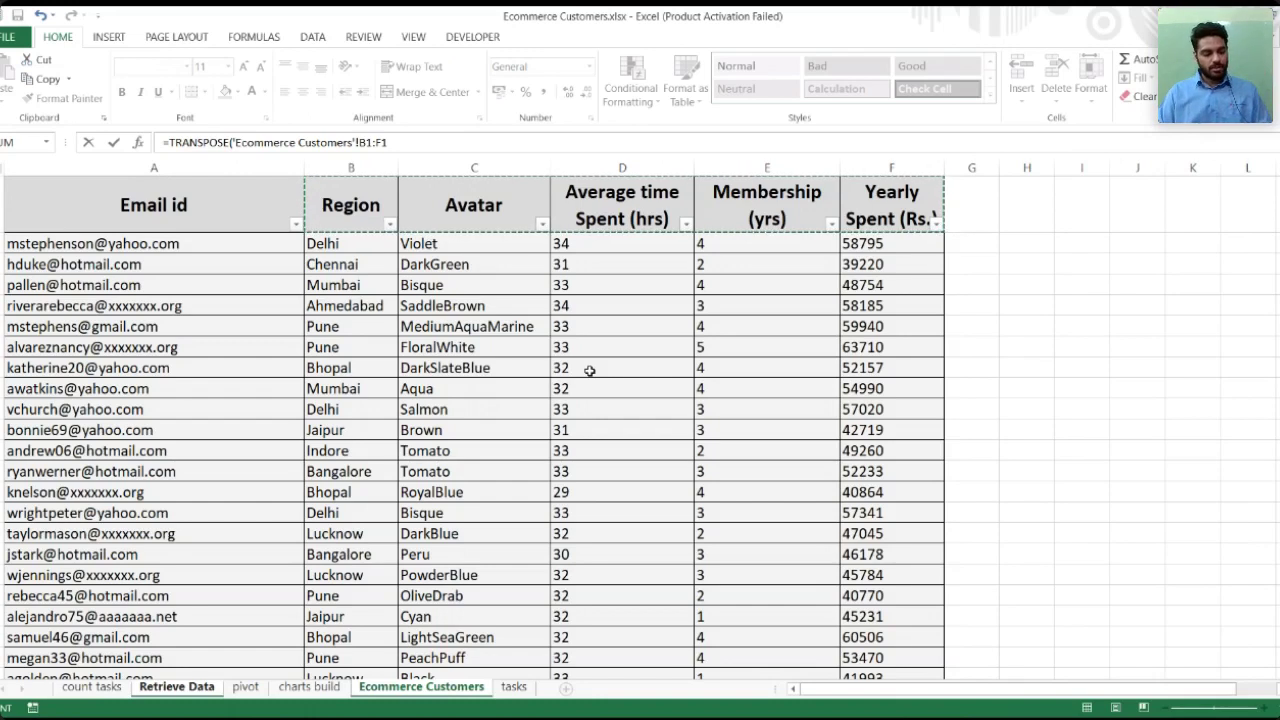
key("ctrl+shift+Return")
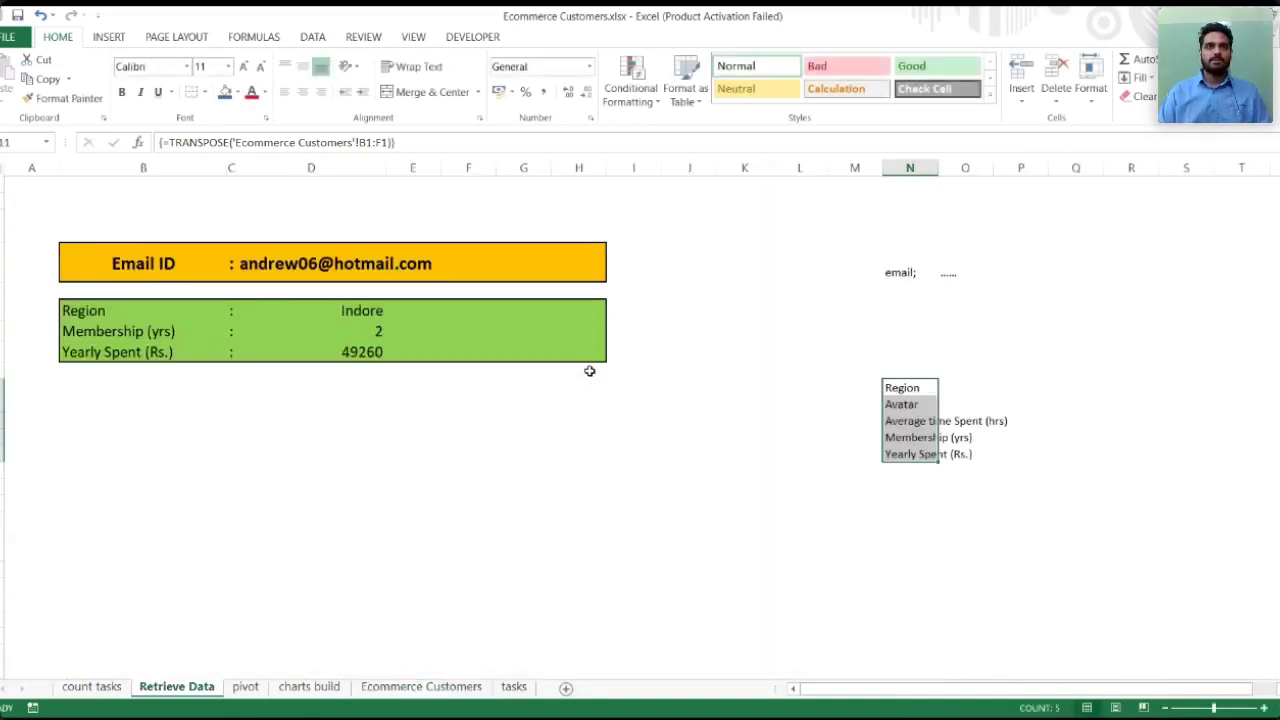
key("Up")
key("Down")
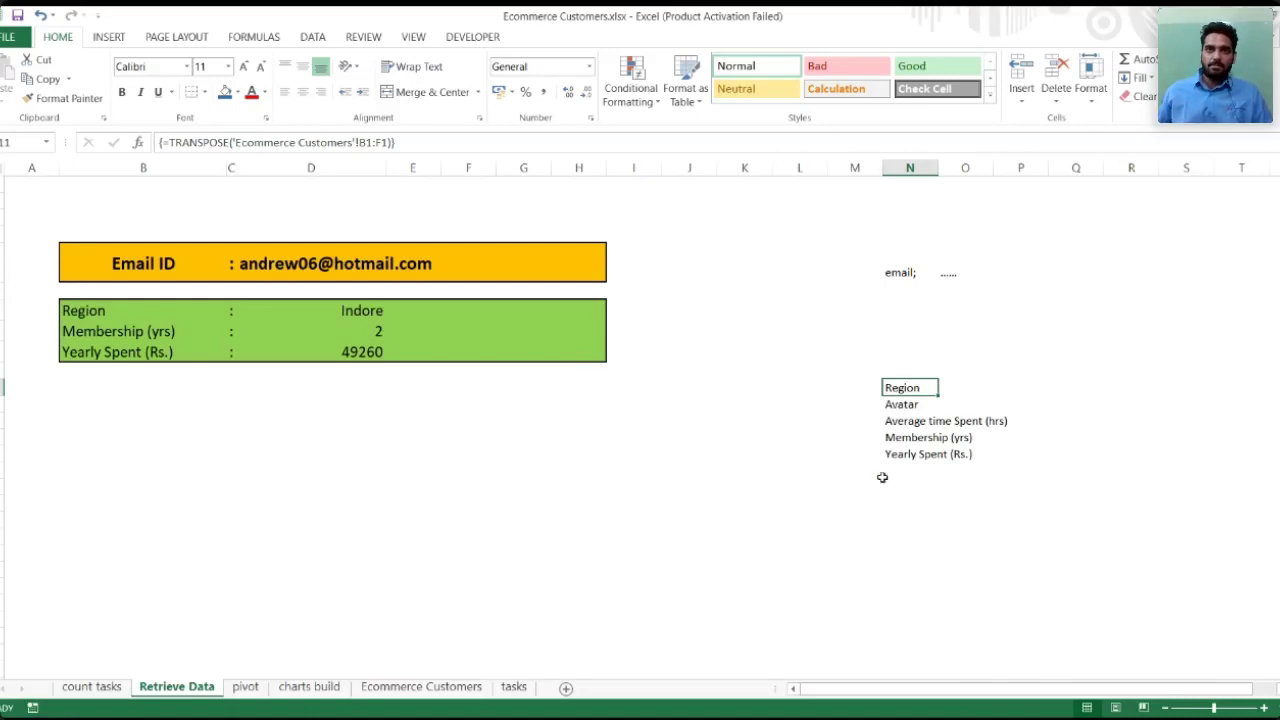
Step: Tick Region, Membership (yrs) and Yearly Spent (Rs.) in the task checklist and review column N
left_click(158, 316)
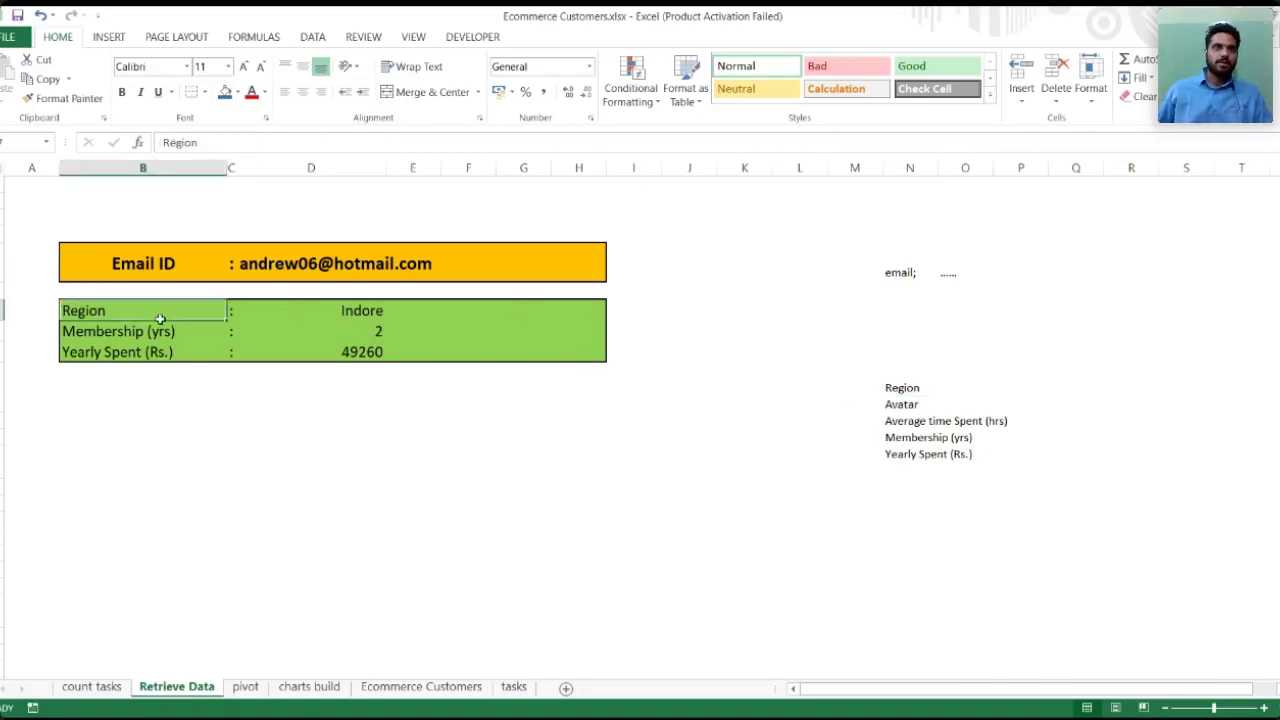
left_click(156, 338)
left_click(156, 355)
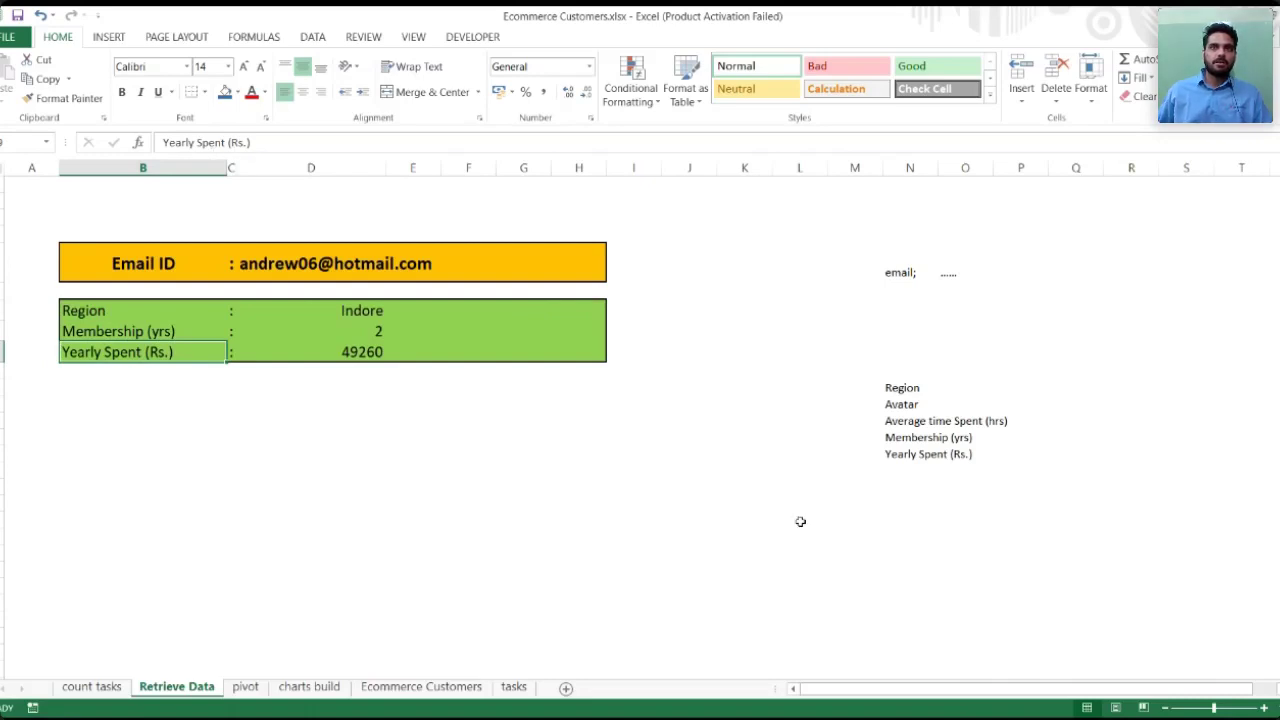
left_click(900, 389)
left_click(902, 408)
left_click(902, 439)
left_click(902, 456)
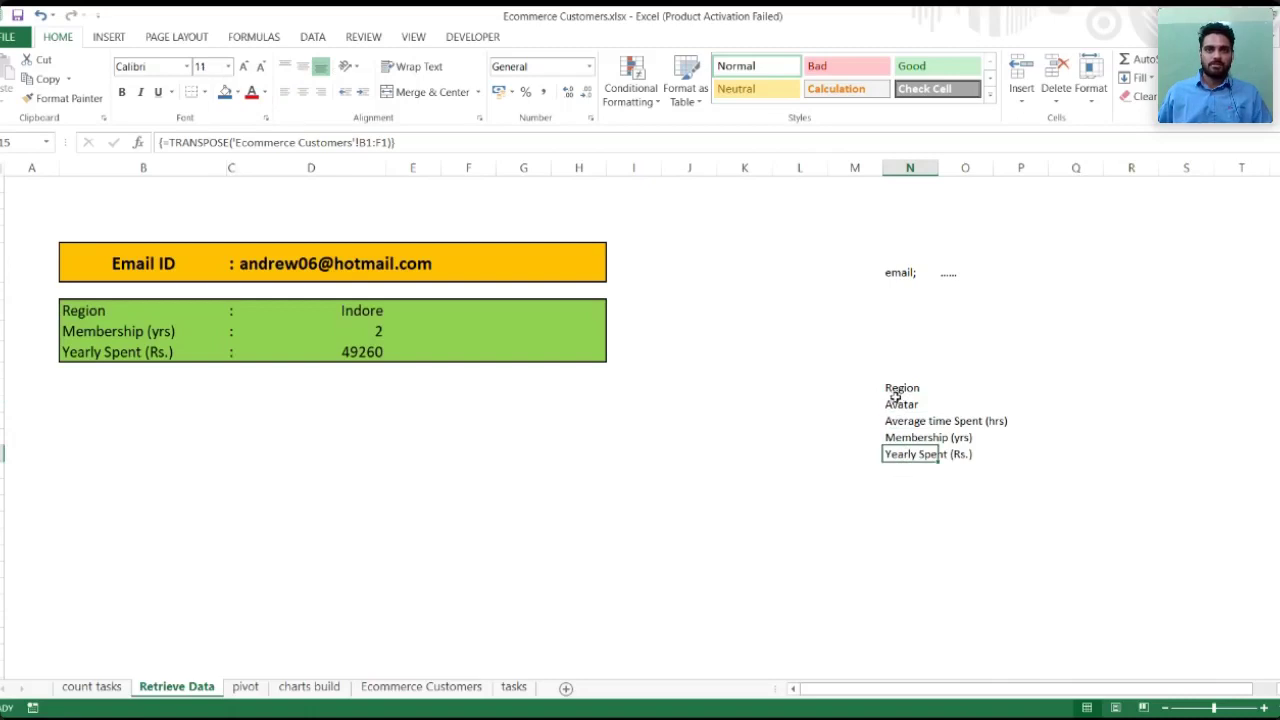
left_click(897, 392)
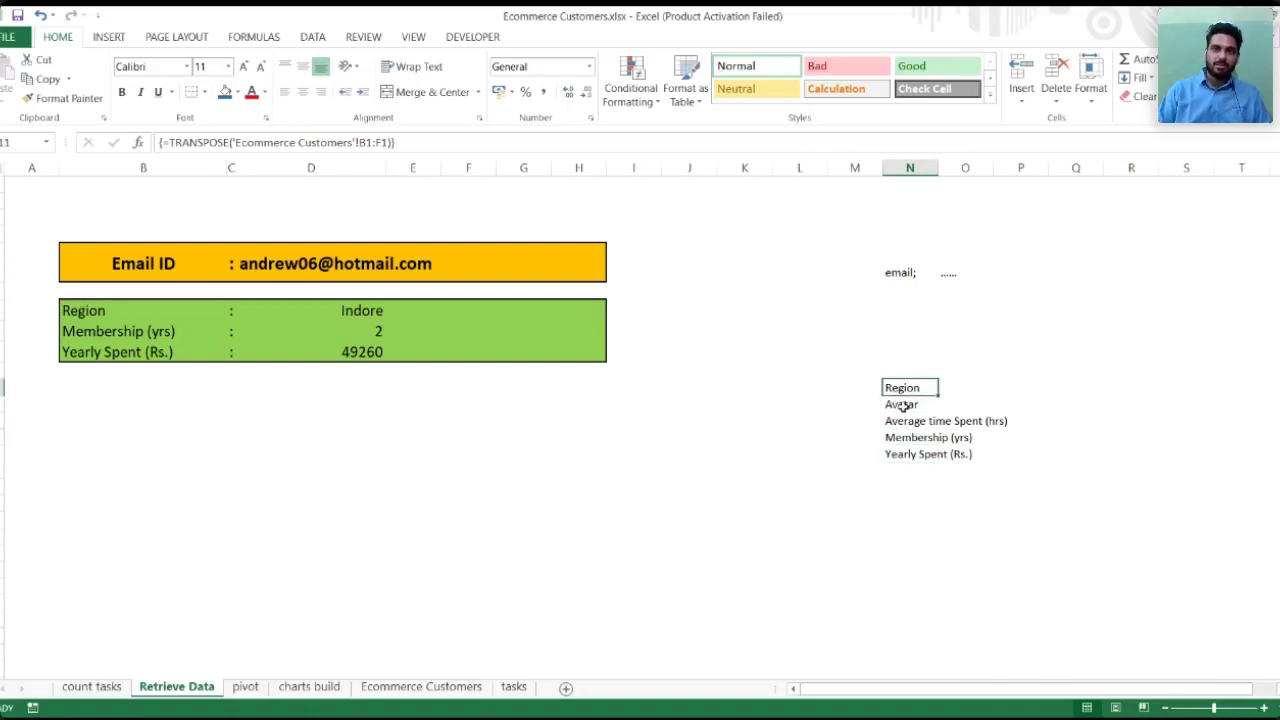
Step: Copy the five transposed headers and paste them back over themselves as plain values
key("ctrl+shift+Down")
key("ctrl+c")
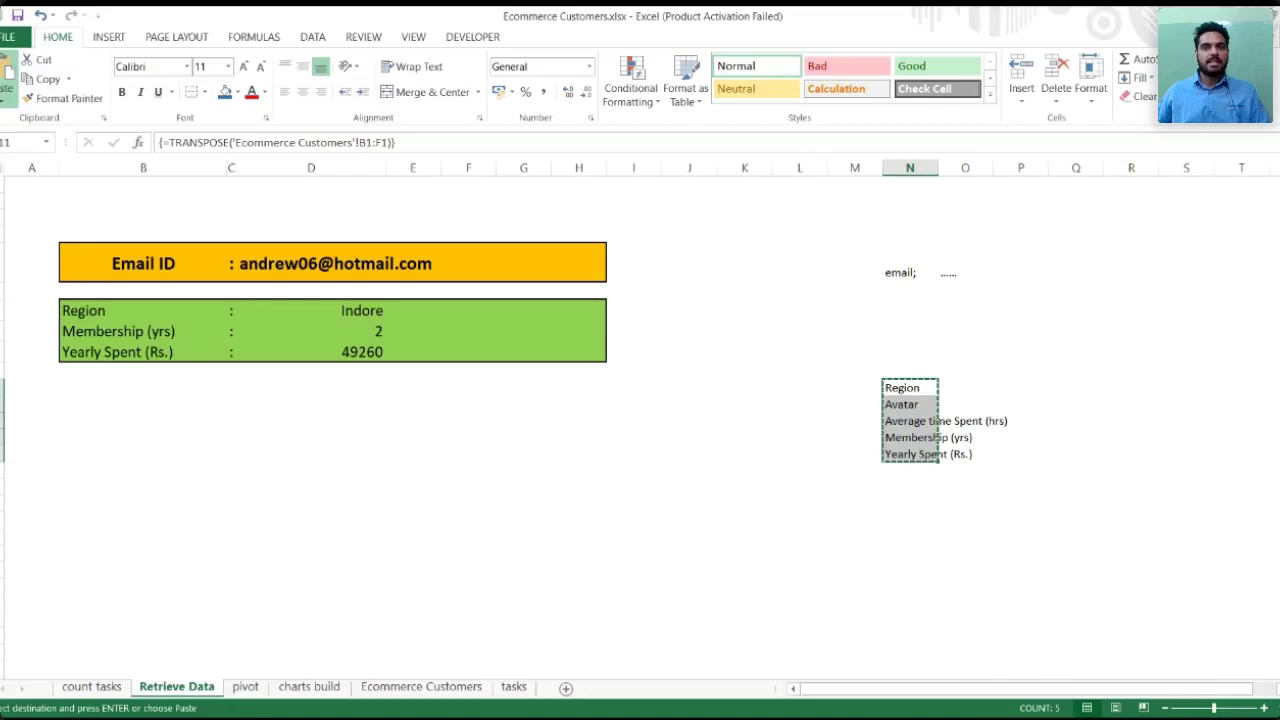
key("ctrl+v")
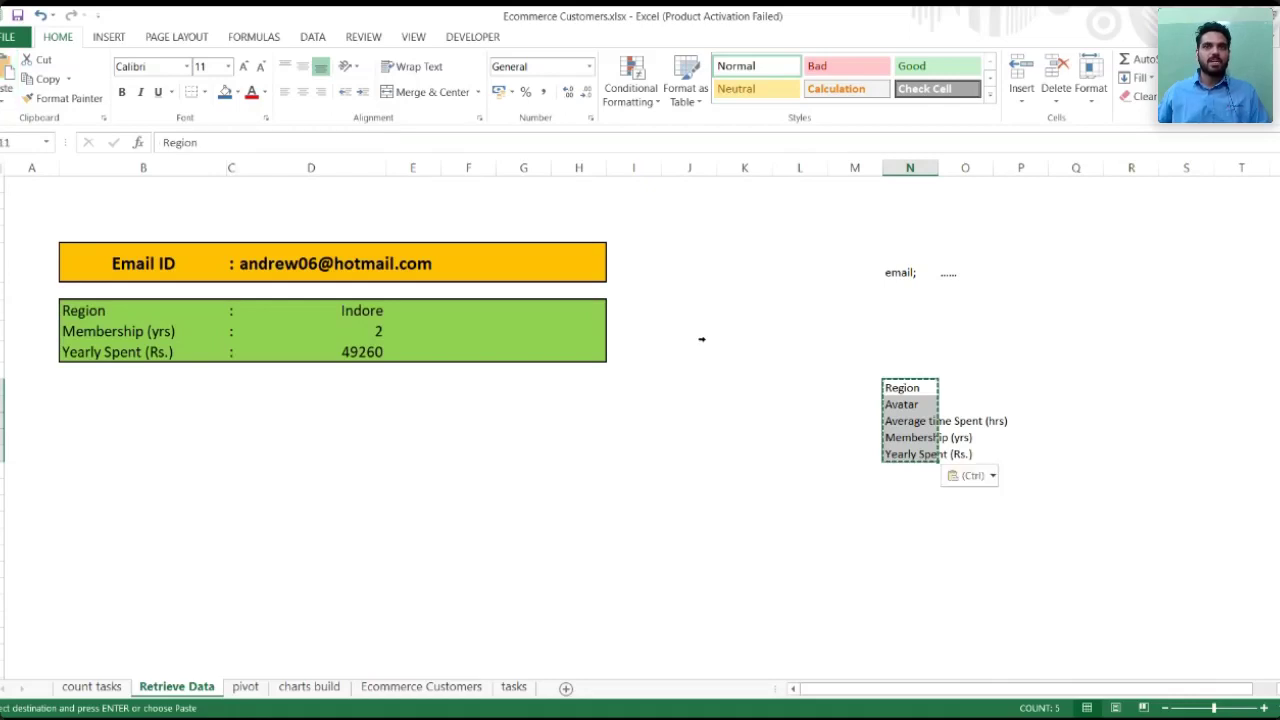
key("Tab")
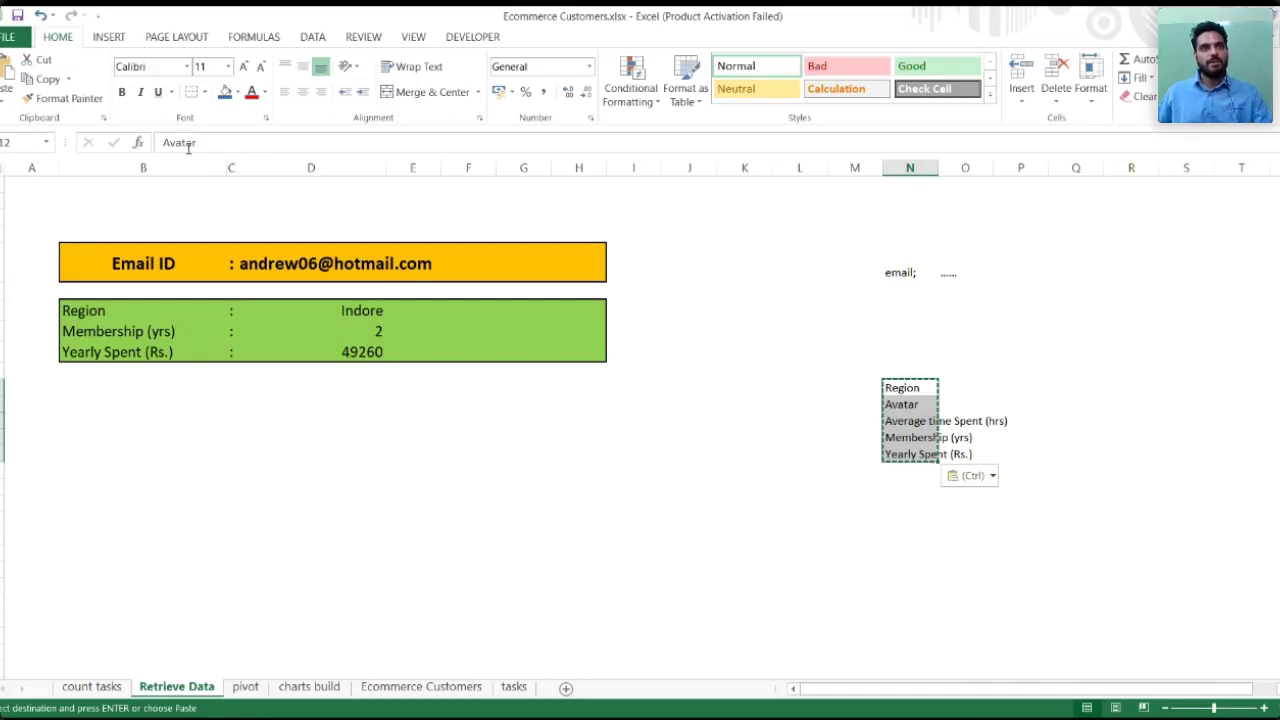
key("Escape")
key("Tab")
key("Tab")
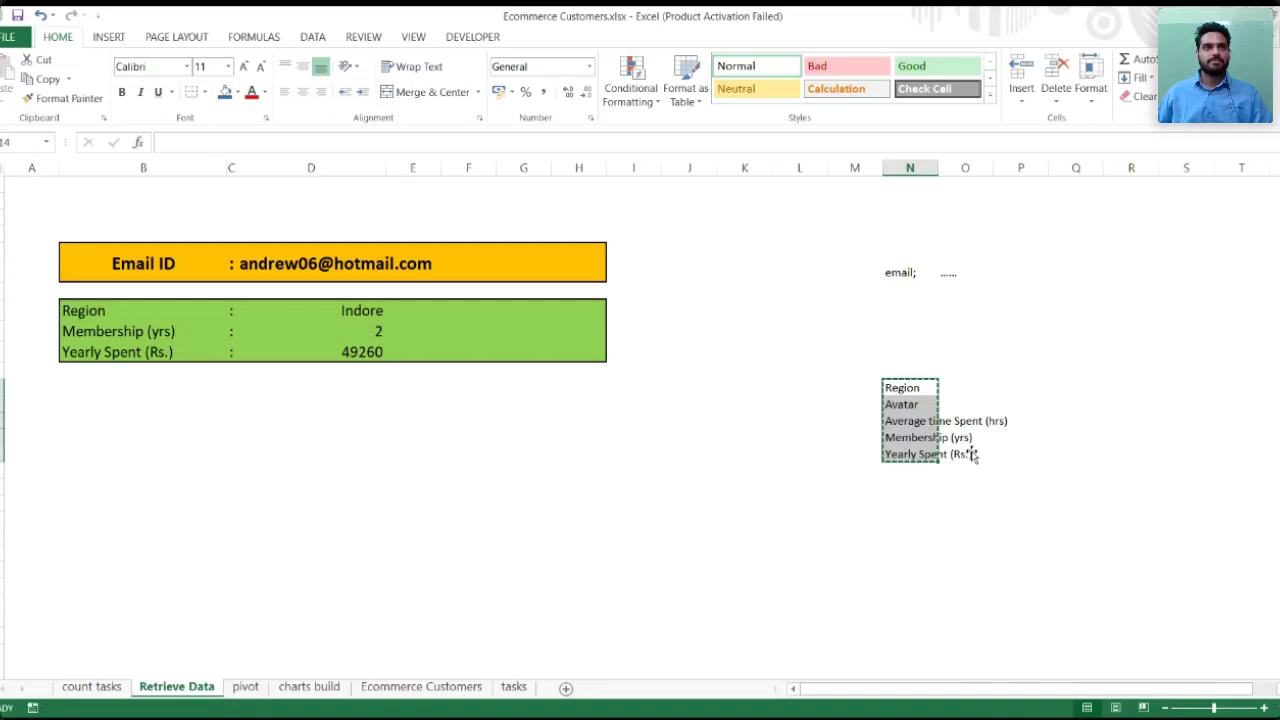
double_click(805, 384)
left_click(799, 183)
Step: Delete the Avatar and Average time Spent (hrs) rows from the header list
left_click(900, 389)
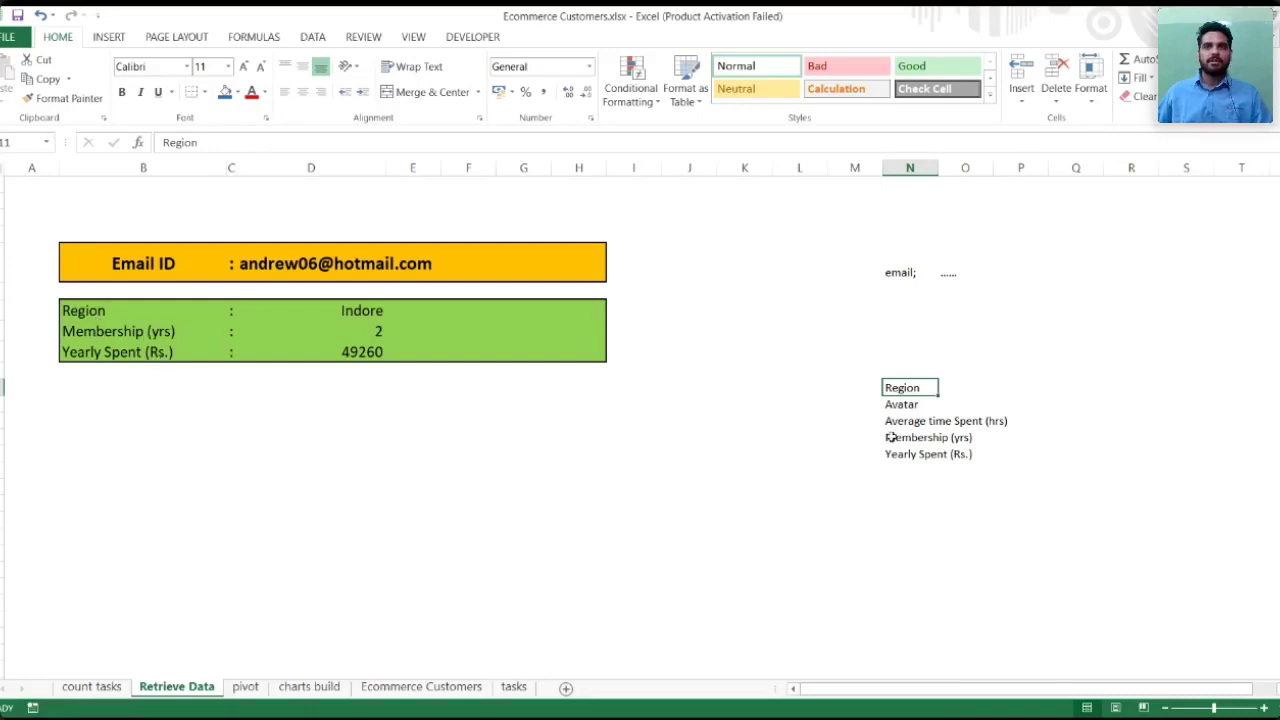
key("Down")
key("shift+space")
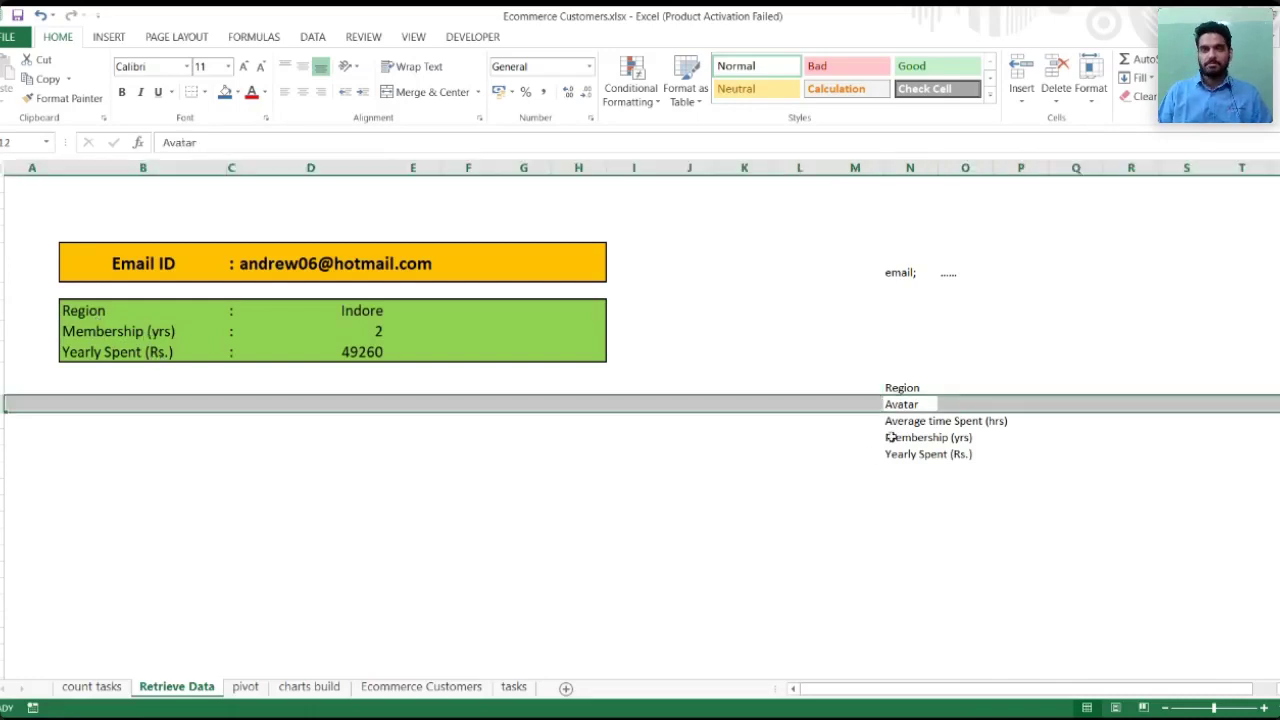
key("ctrl+minus")
left_click(890, 437)
key("Up")
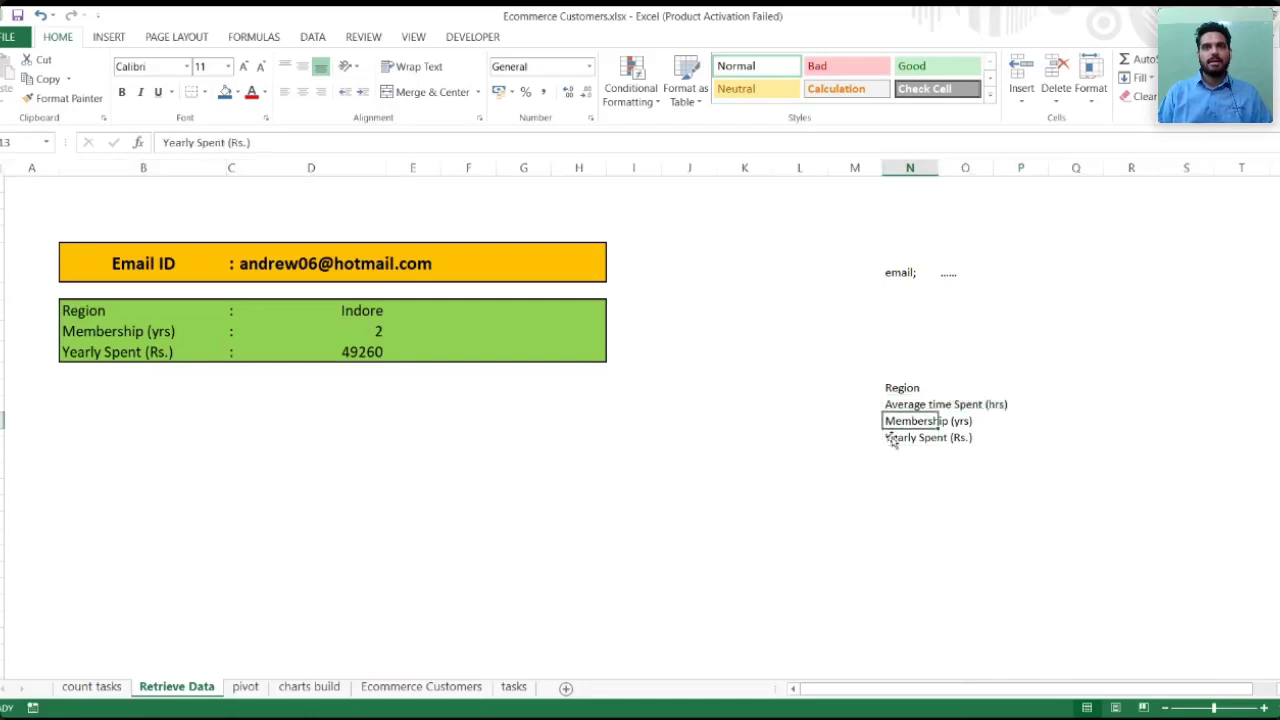
key("Up")
key("shift+space")
key("ctrl+minus")
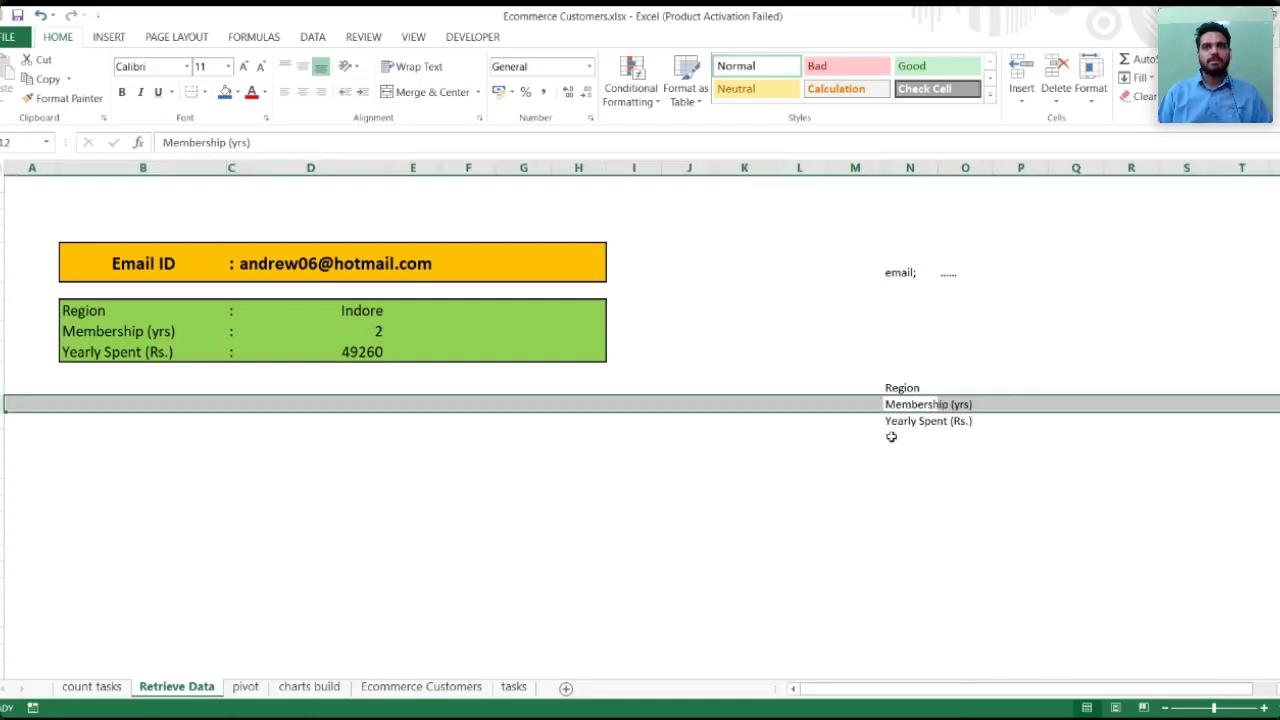
Step: Move the Region, Membership and Yearly Spent labels up beside the lookup block
key("Up")
key("shift+Down")
key("shift+Down")
key("ctrl+c")
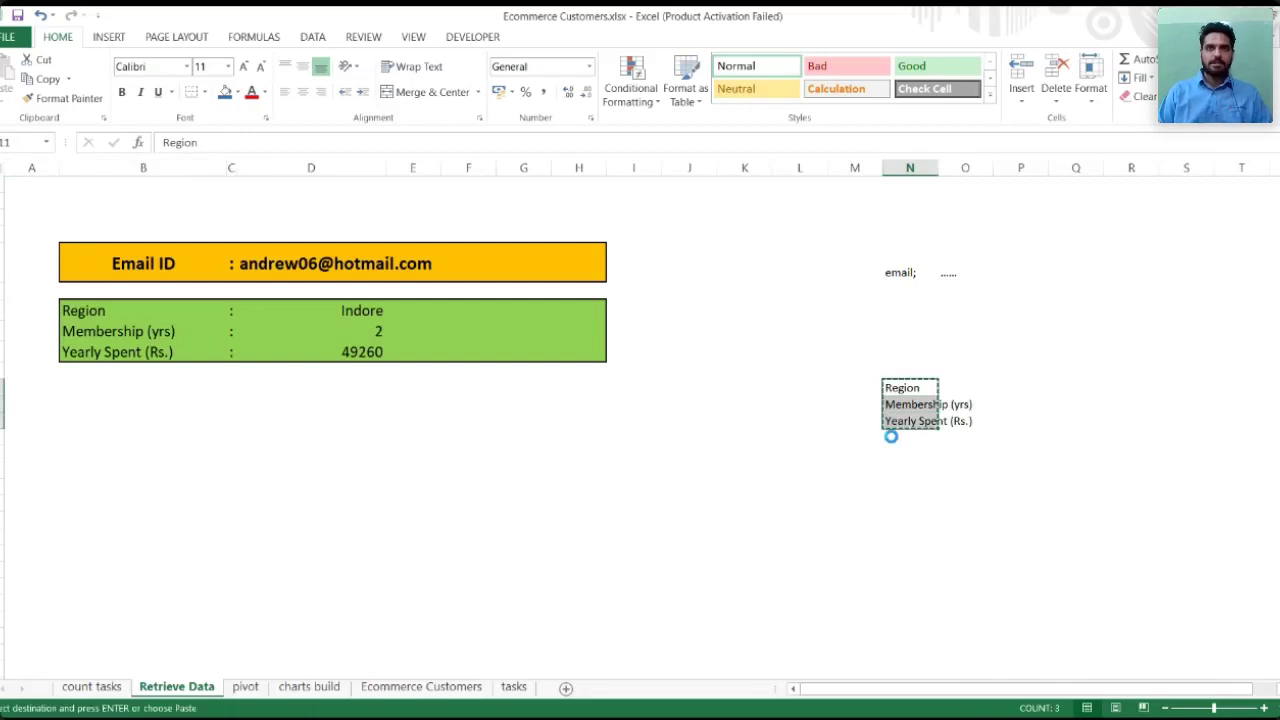
key("Up")
key("Up")
key("Up")
key("Up")
key("ctrl+v")
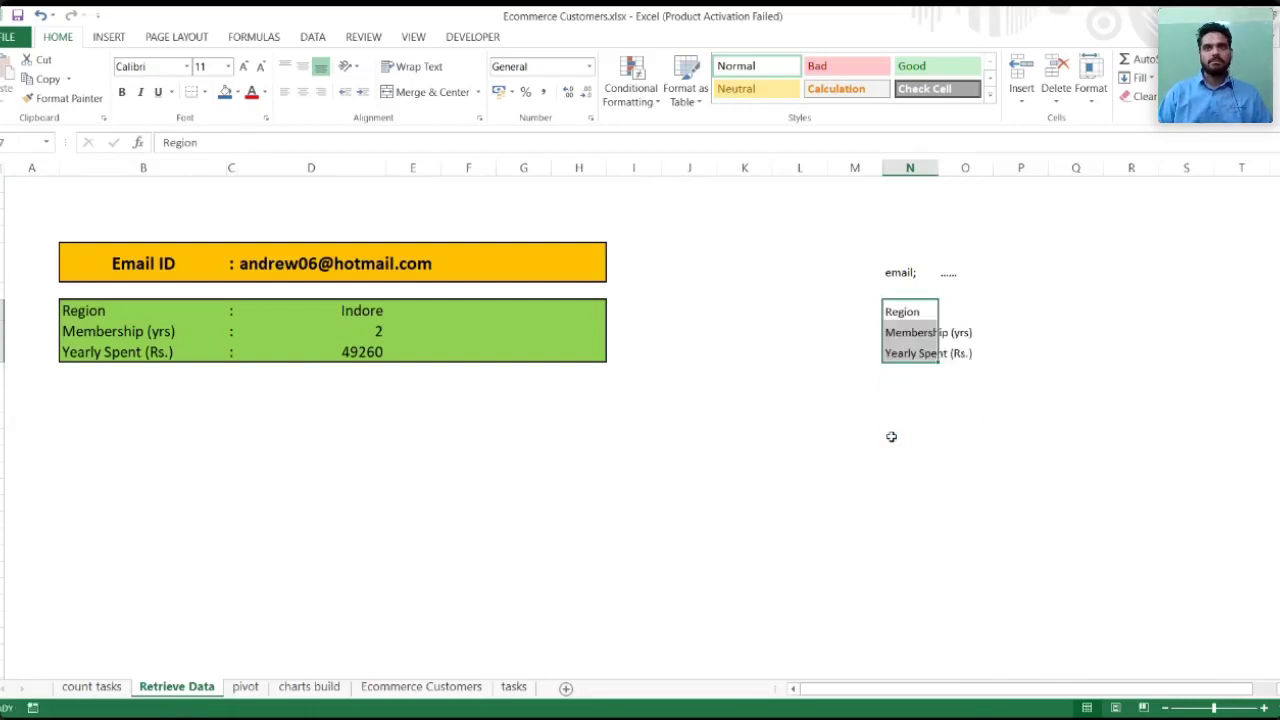
key("Right")
key("Right")
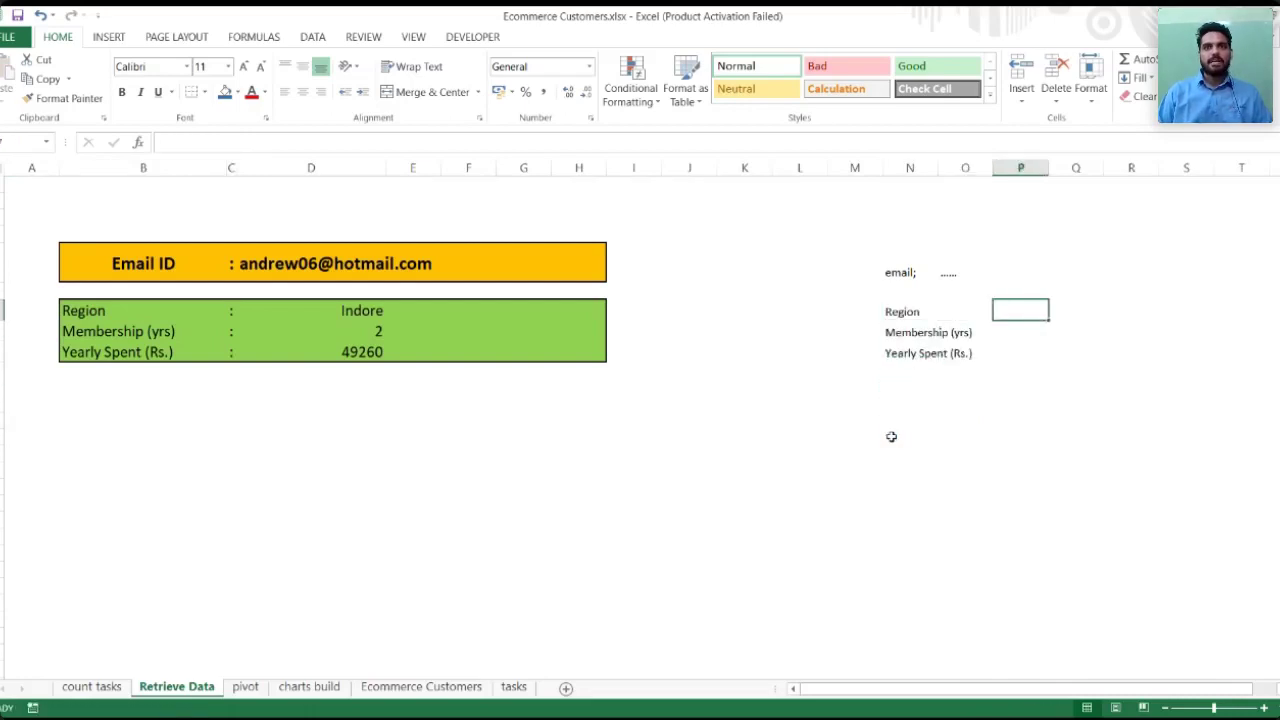
key("Right")
Step: Start a VLOOKUP in P9 using O5's email as the lookup value
key("Left")
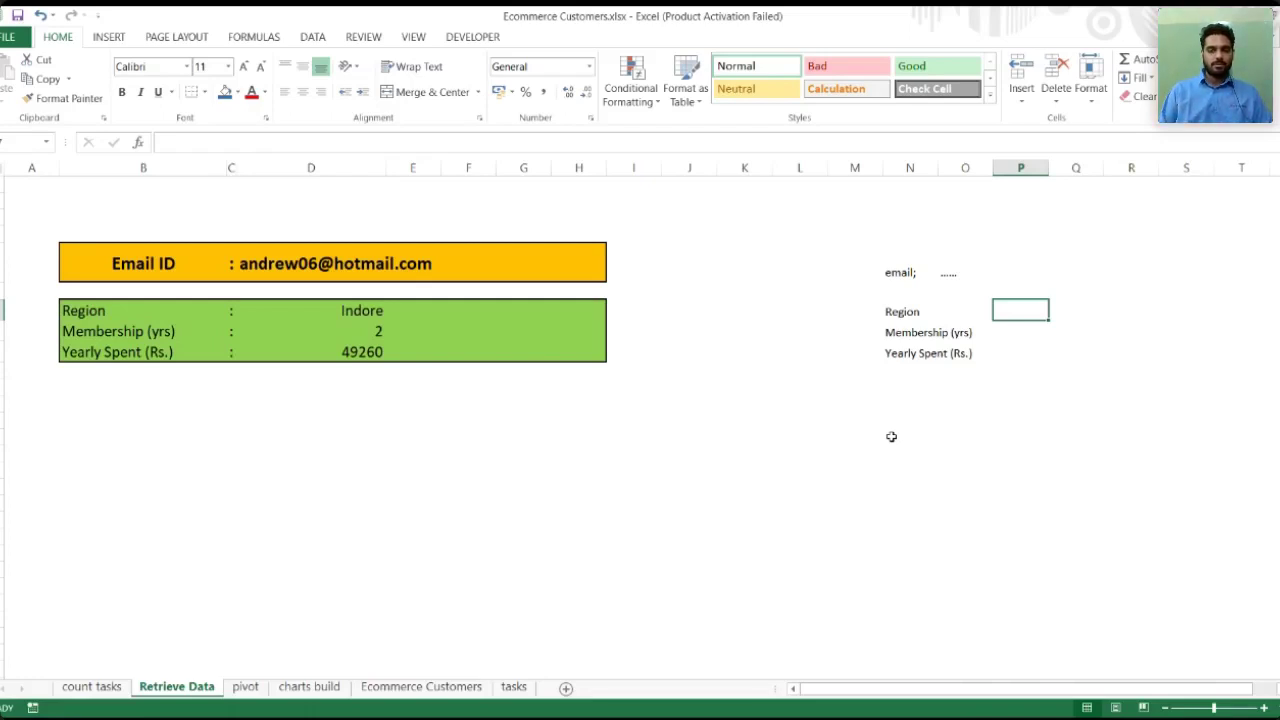
type("=vloo")
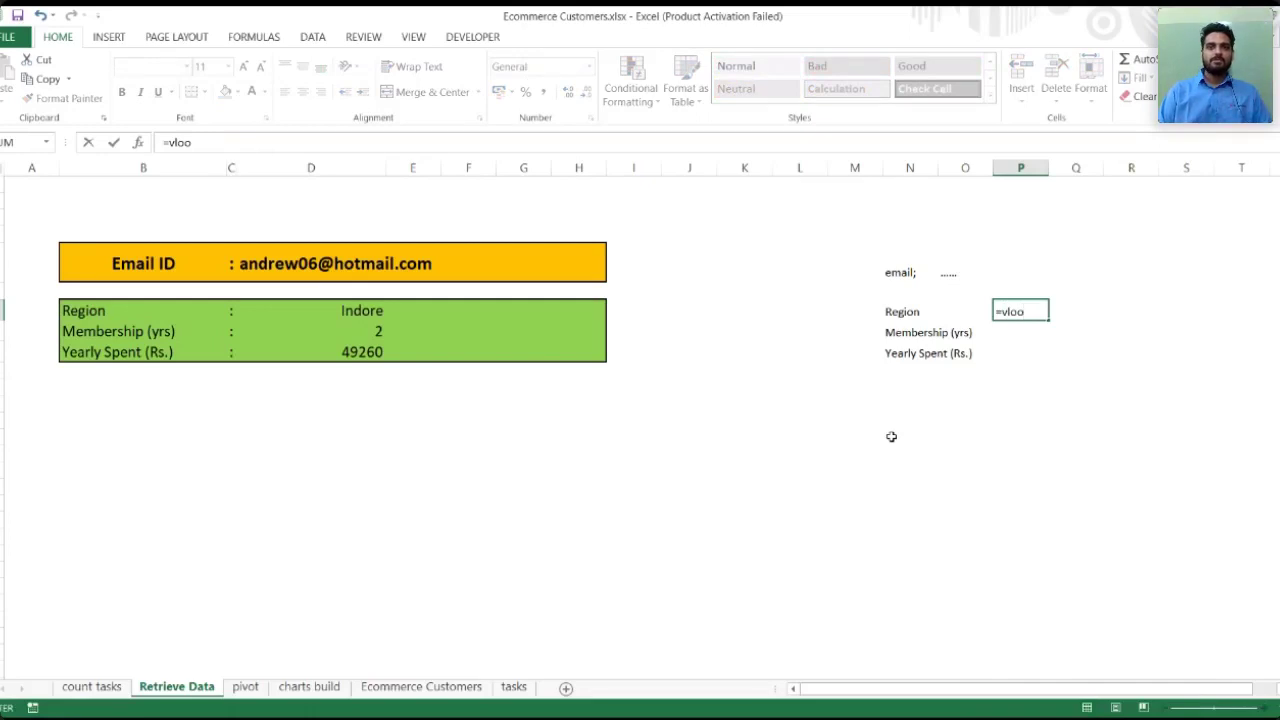
key("Tab")
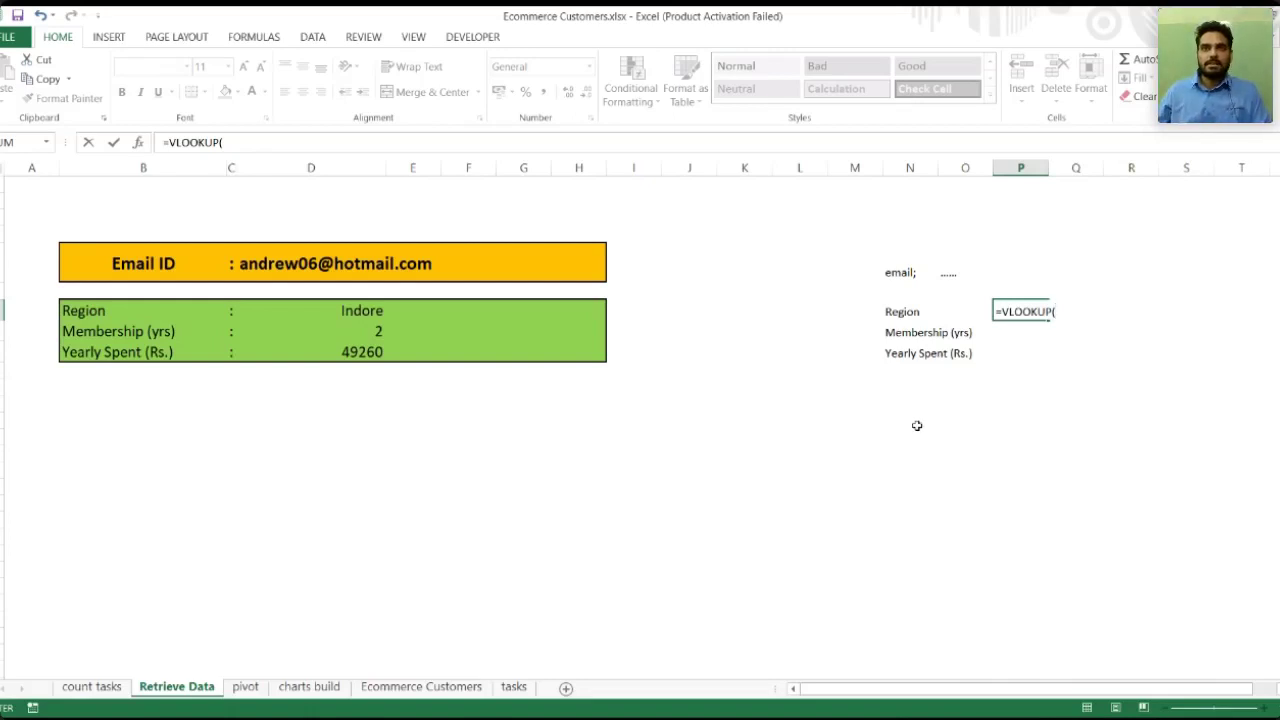
left_click(955, 273)
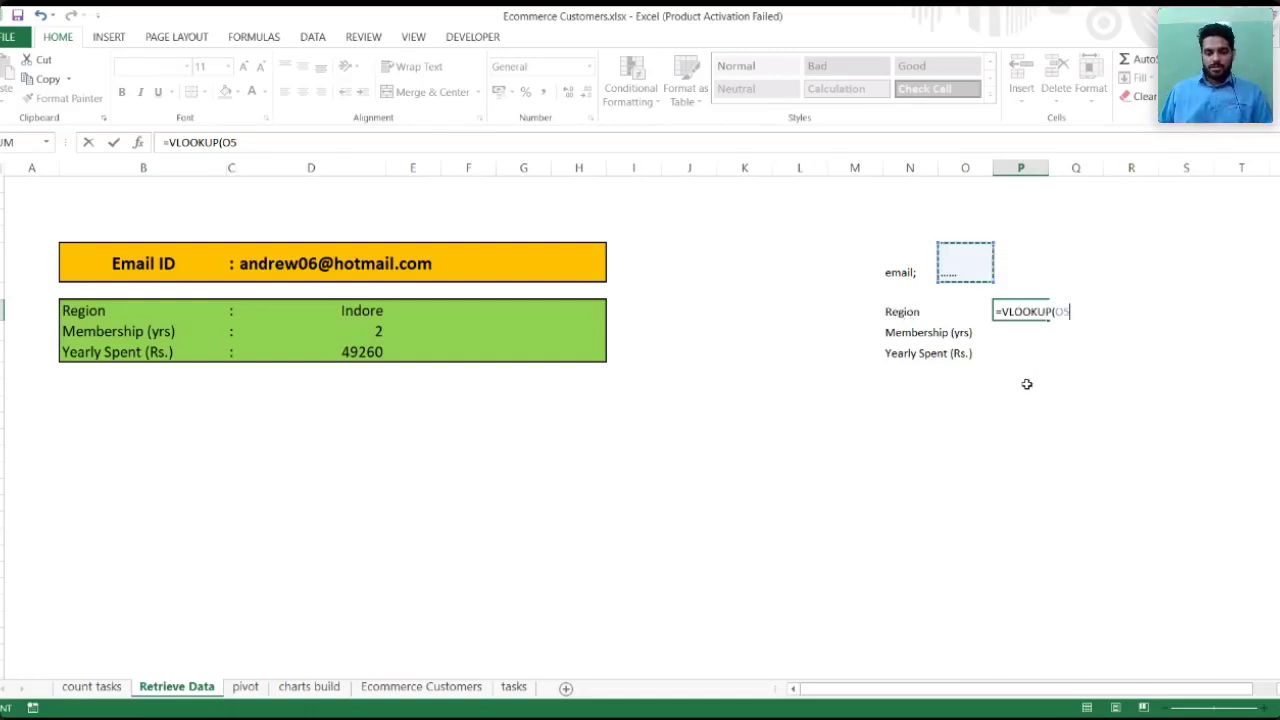
type(",")
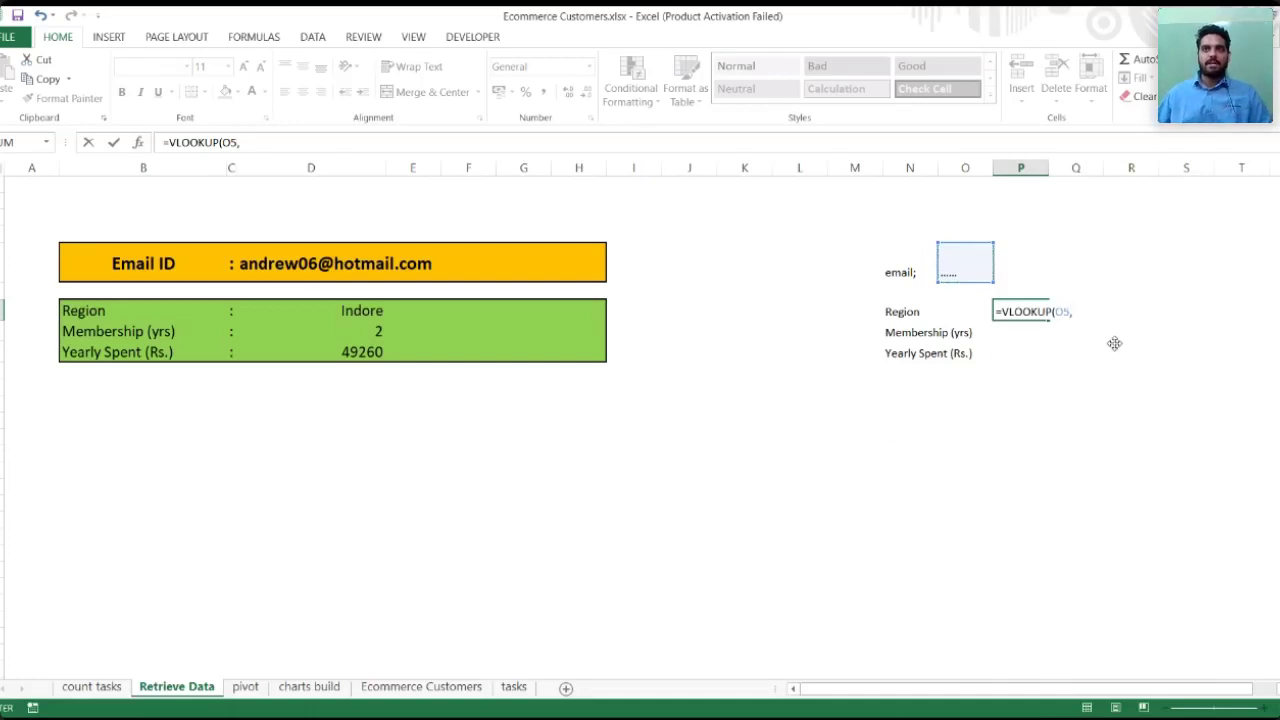
Step: Point it at absolute 'Ecommerce Customers'!$A$1:$F$501, column 2, exact match 0, and commit
left_click(424, 687)
left_click(128, 197)
key("ctrl+shift+Right")
key("ctrl+shift+Down")
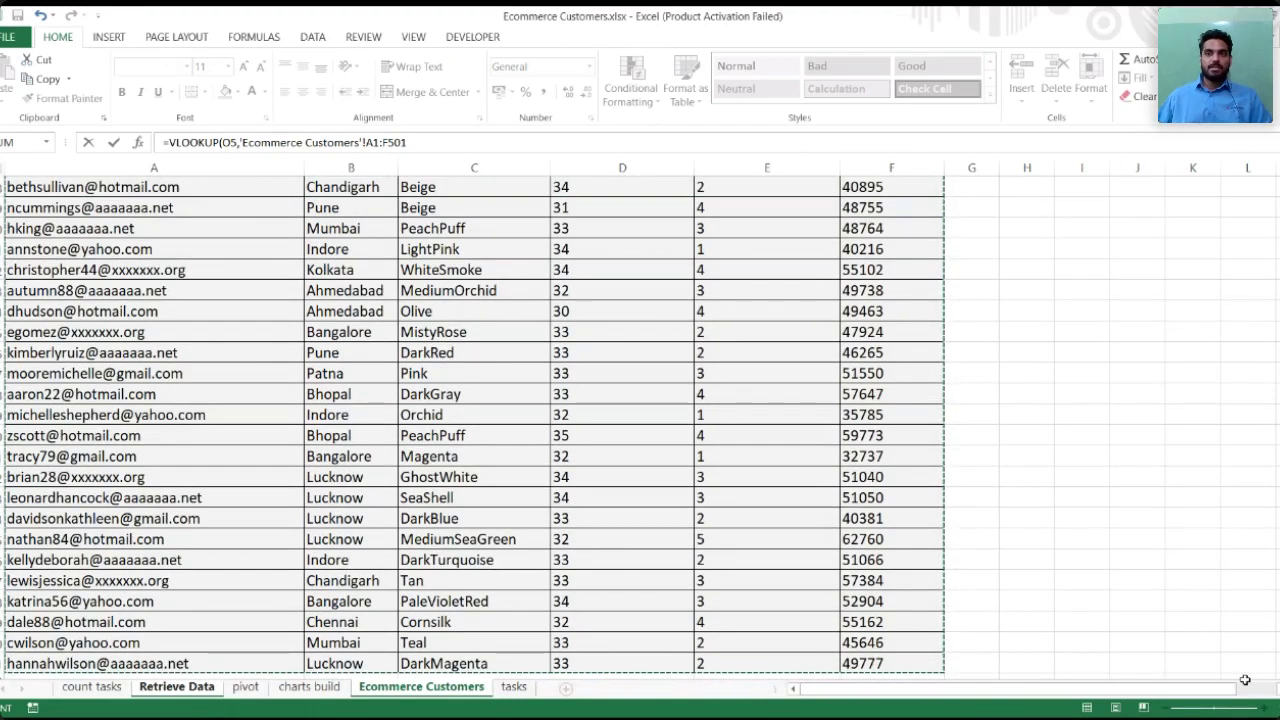
scroll(640, 428, "up", 20)
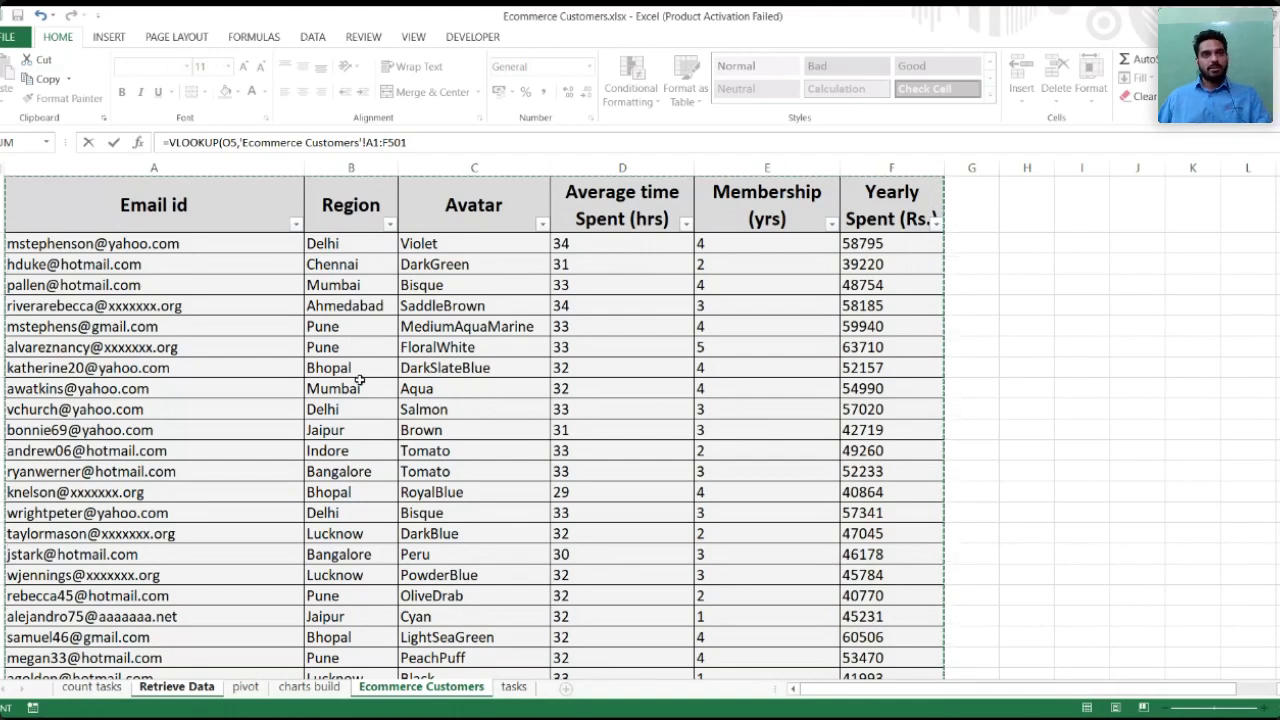
key("F4")
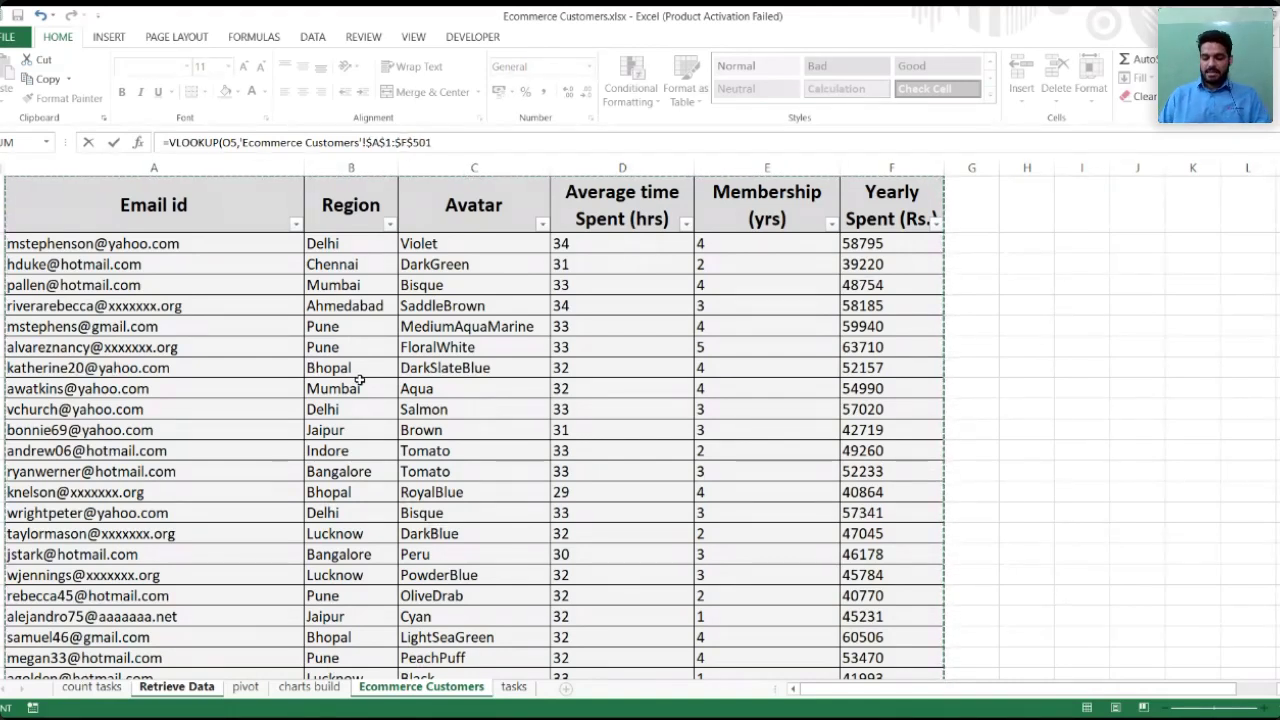
type(",2")
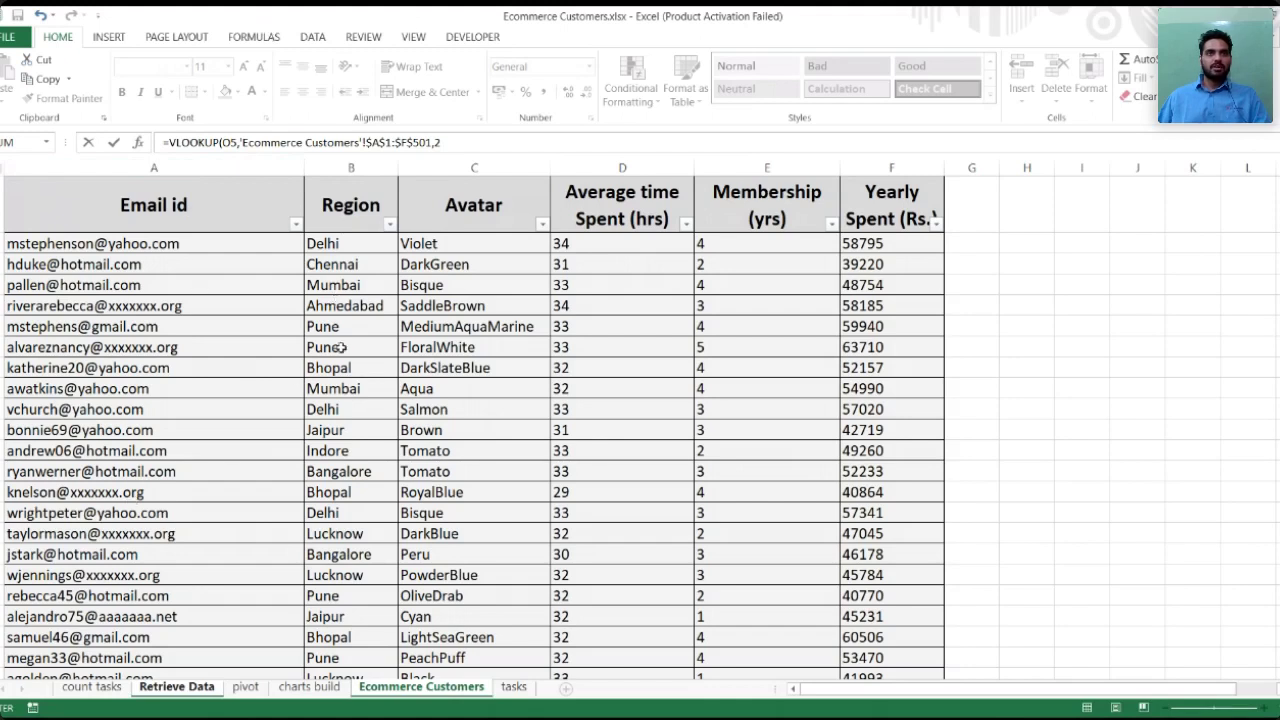
type(",0")
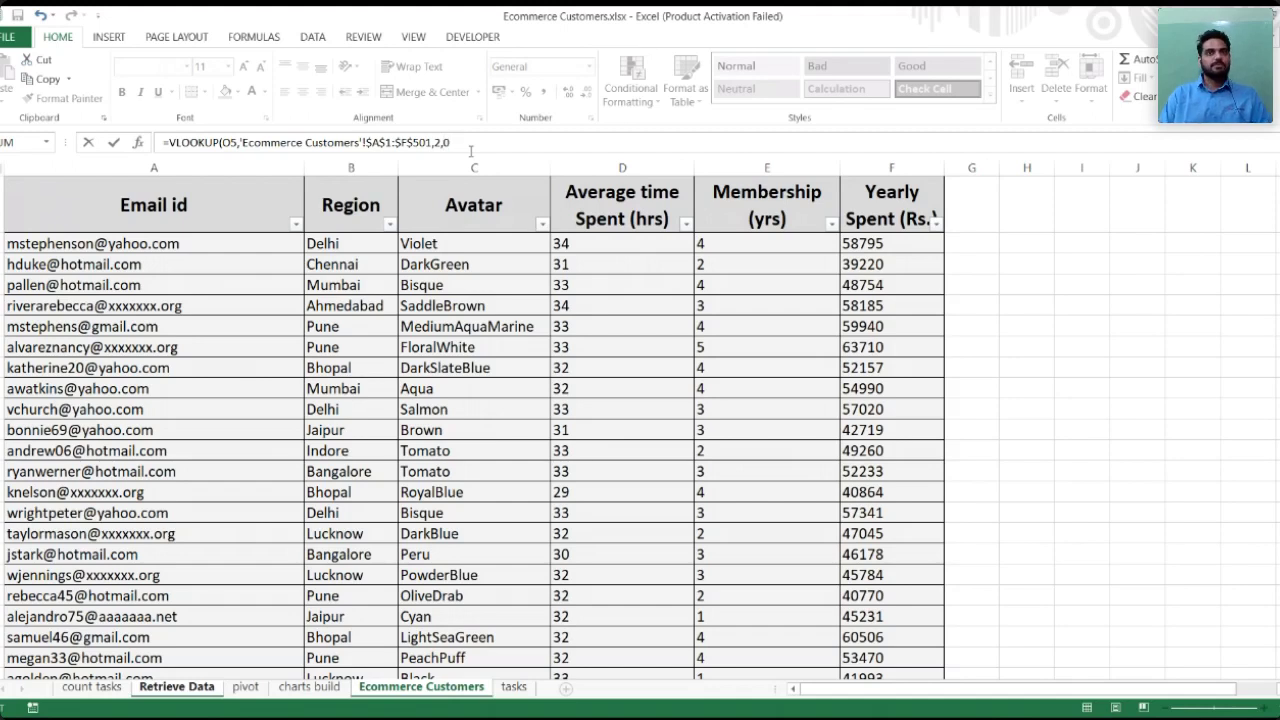
key("Return")
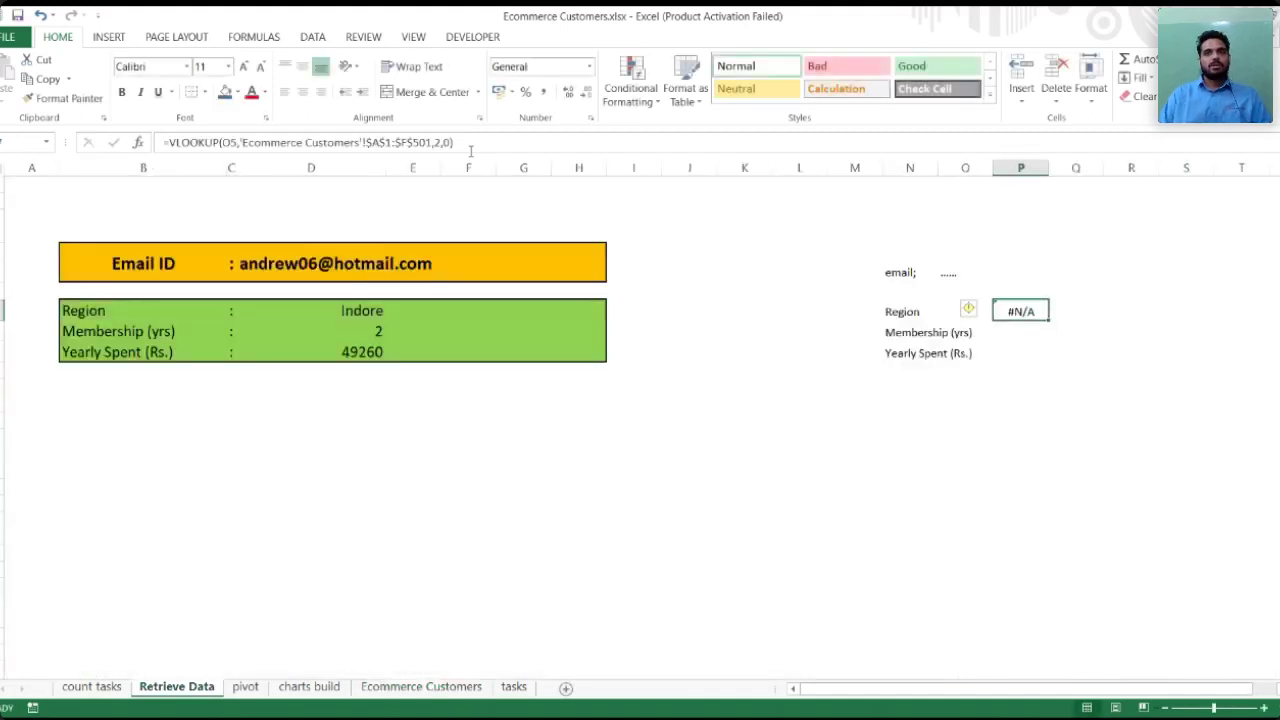
Step: Copy the sample customer's email from D3 into the lookup email cell O3
key("Up")
key("Up")
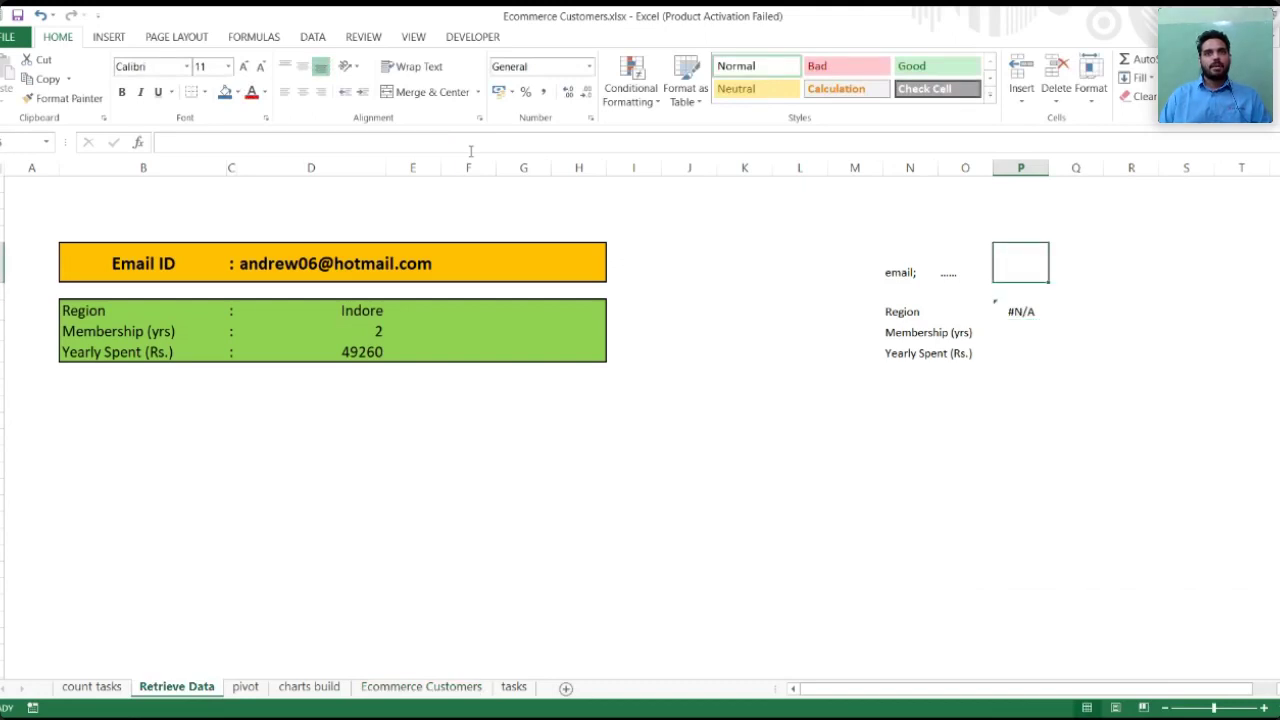
key("Left")
key("Left")
key("Left")
key("Left")
key("Left")
key("Left")
key("Left")
key("Left")
key("Left")
key("Left")
key("Left")
key("Left")
key("ctrl+c")
key("Right")
key("Right")
key("Right")
key("Right")
key("Right")
key("Right")
key("Right")
key("Right")
key("Right")
key("Right")
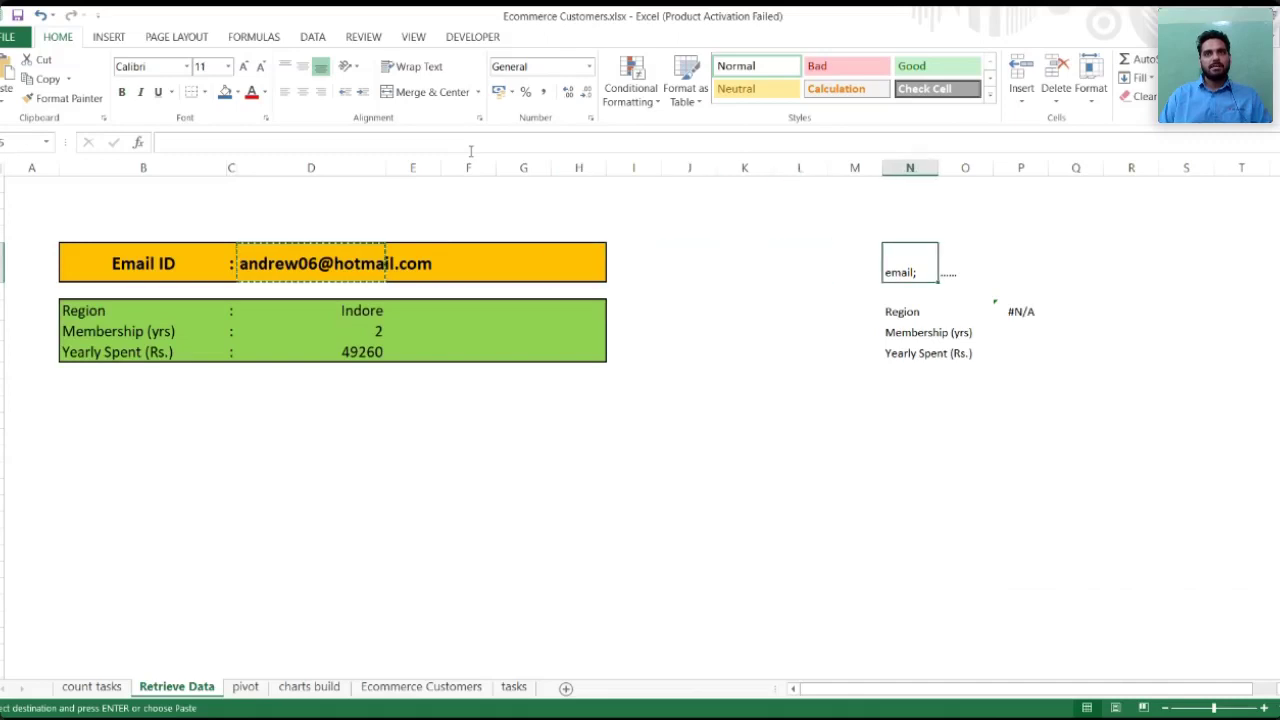
key("Right")
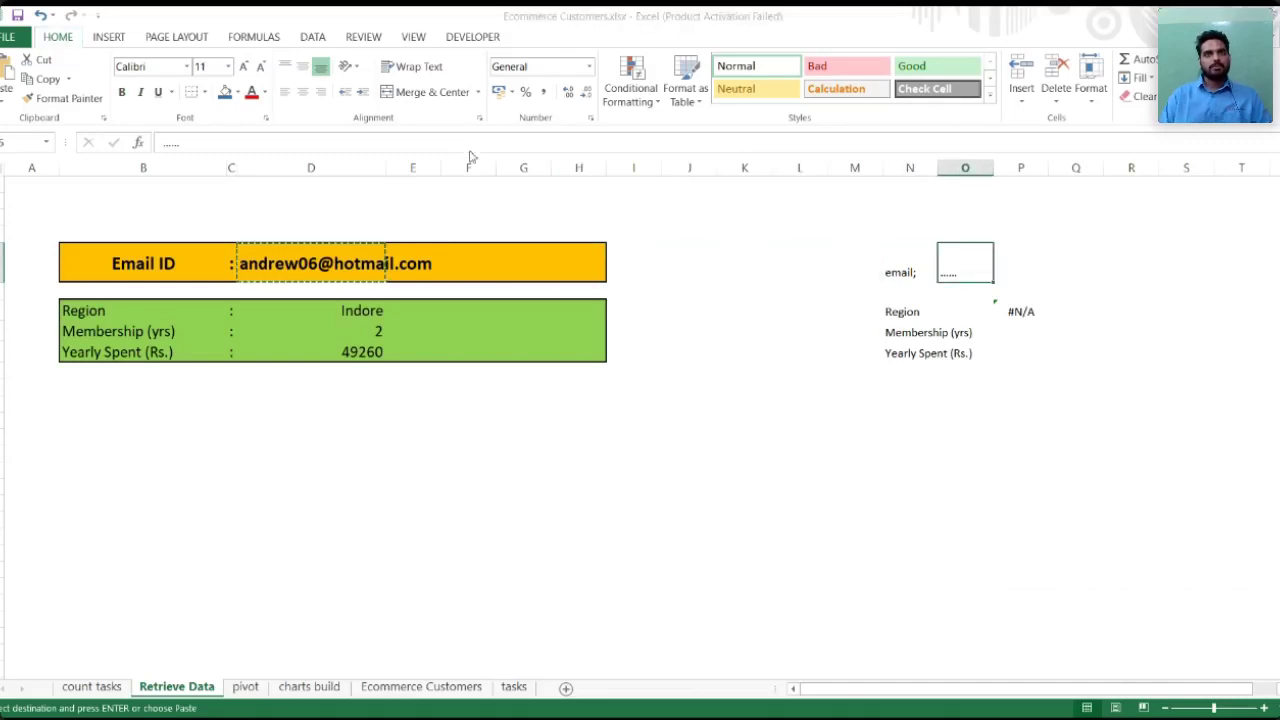
key("ctrl+v")
Step: Review the Region VLOOKUP formula returning Indore, leaving it unchanged
key("Down")
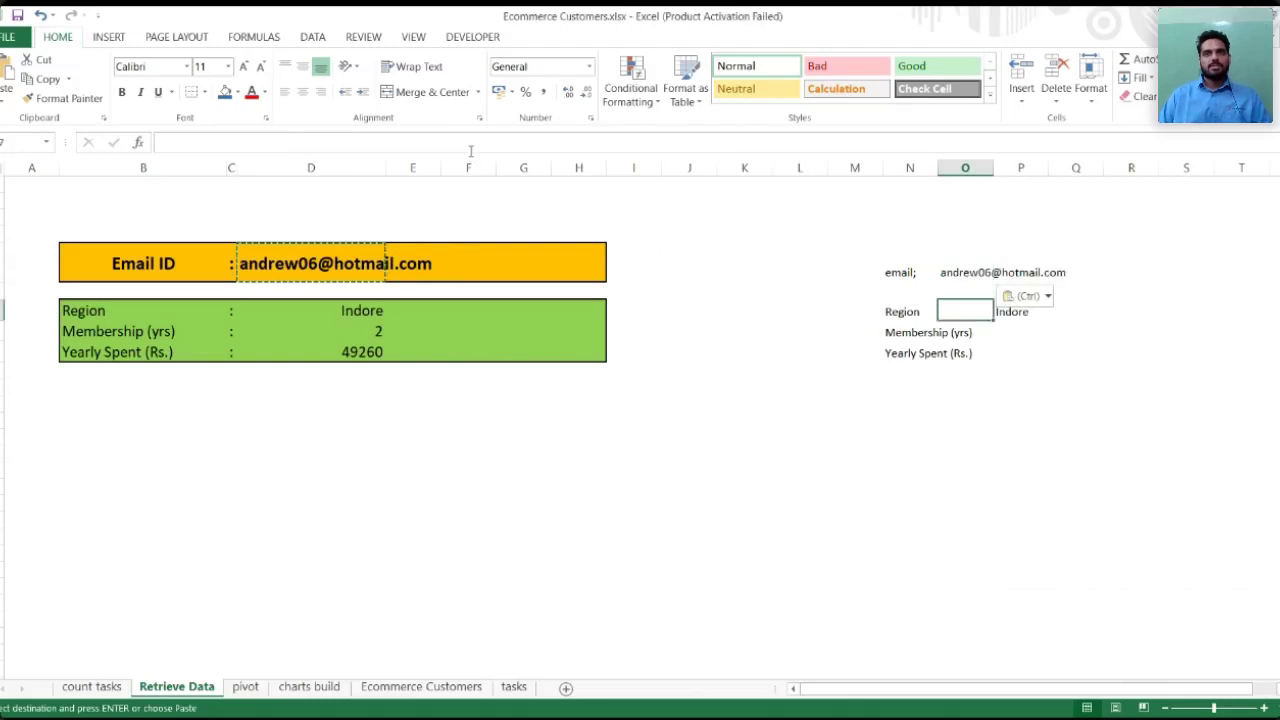
key("Right")
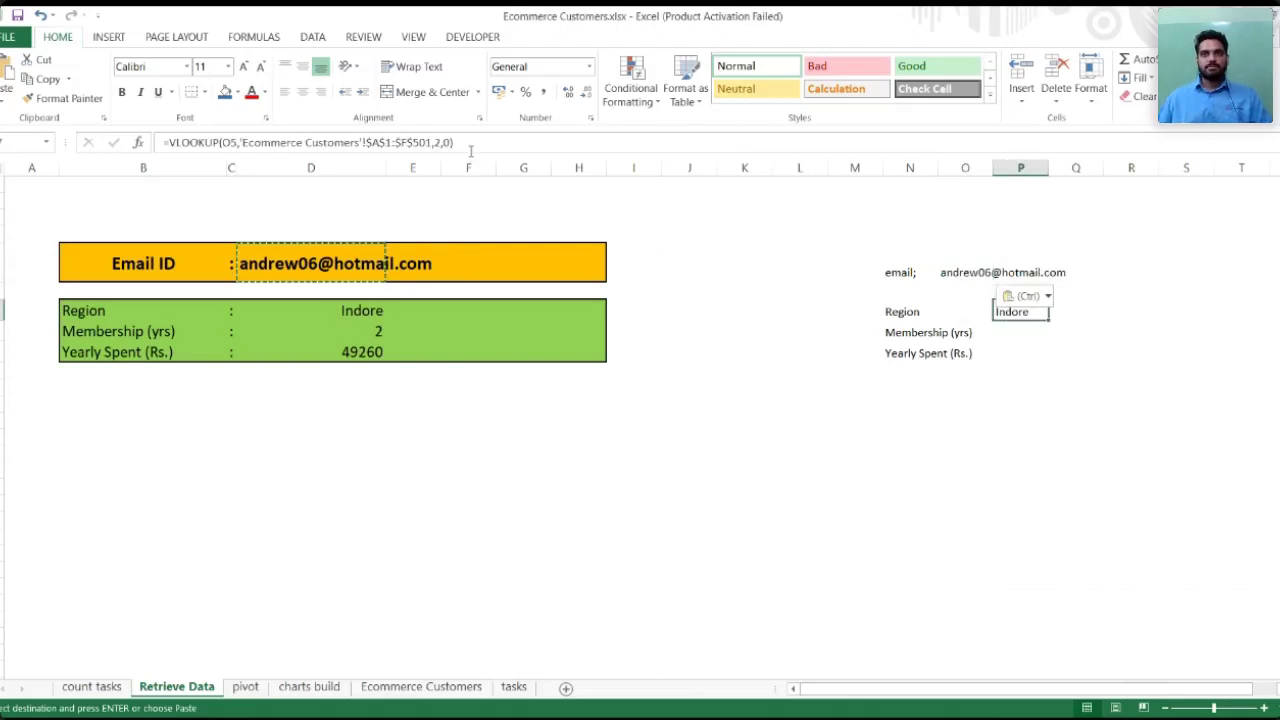
left_click(1017, 441)
key("Escape")
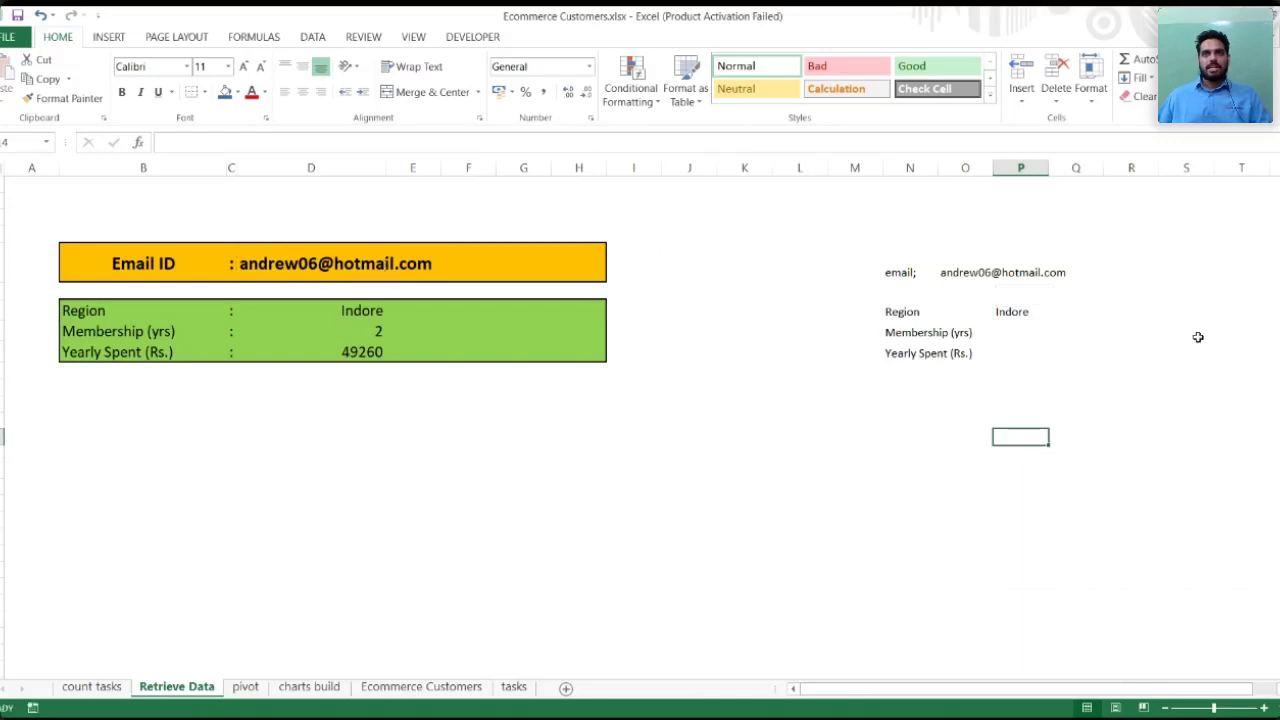
left_click(1029, 319)
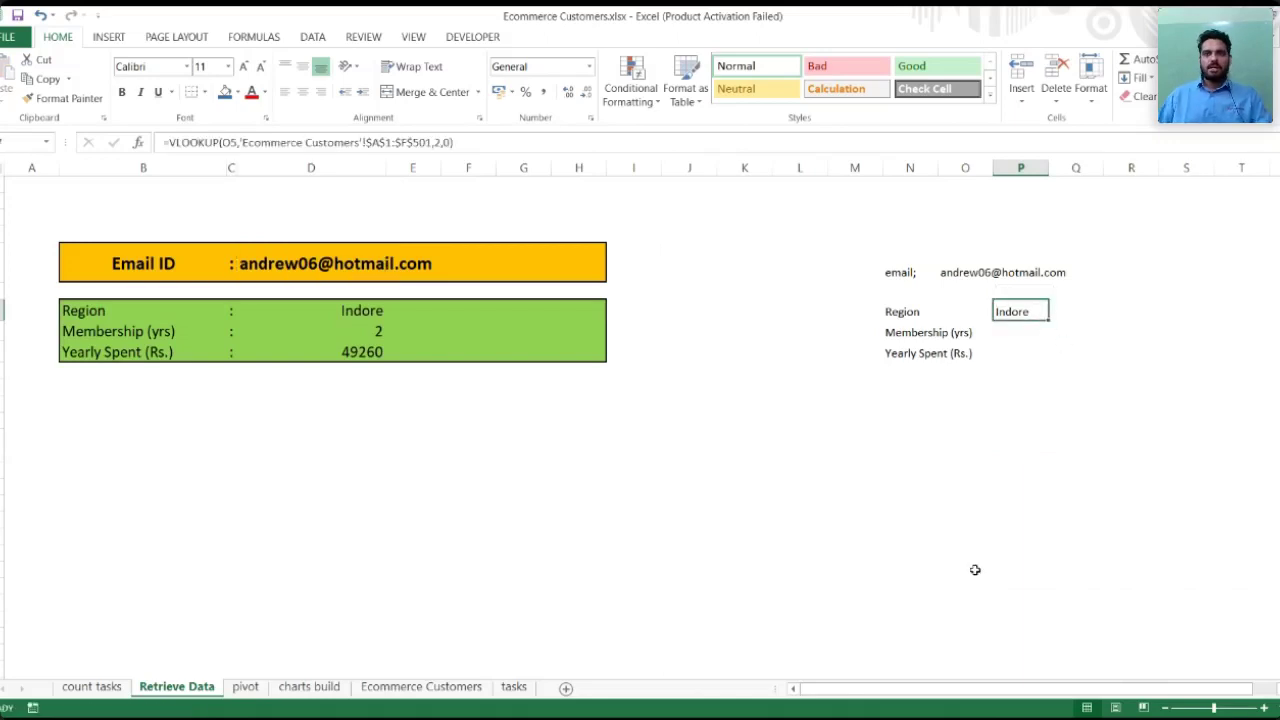
key("F2")
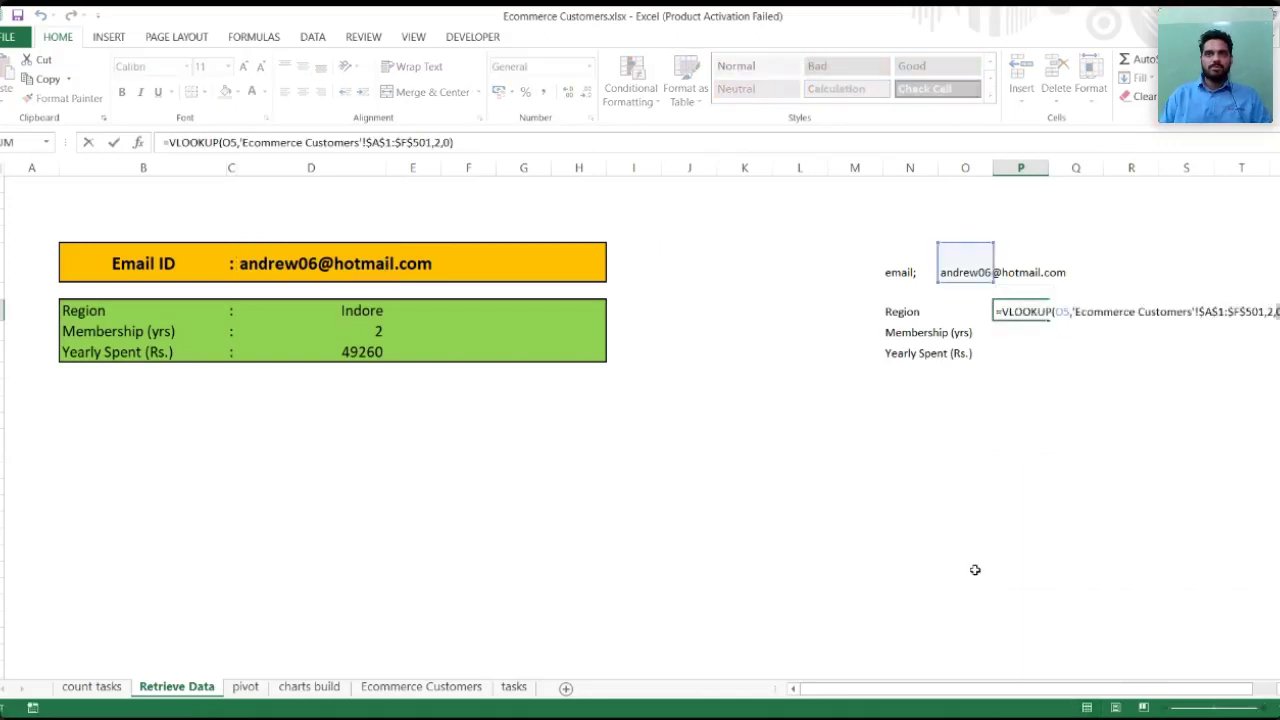
key("shift+Left")
key("shift+Left")
key("shift+Left")
key("shift+Left")
key("shift+Left")
key("shift+Left")
key("shift+Left")
key("shift+Left")
key("shift+Left")
key("shift+Left")
key("shift+Left")
key("shift+Left")
key("shift+Left")
key("shift+Left")
key("shift+Left")
key("shift+Left")
key("shift+Left")
key("shift+Left")
key("shift+Left")
key("shift+Left")
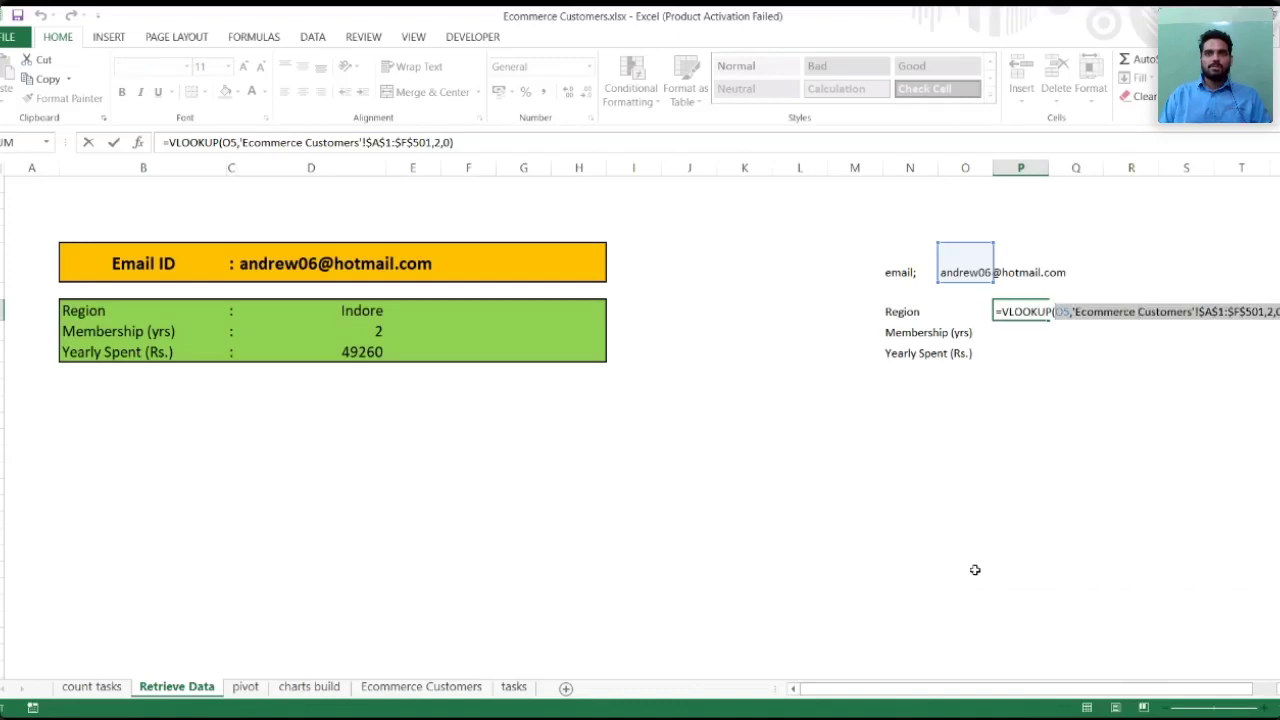
key("Escape")
key("Down")
key("Up")
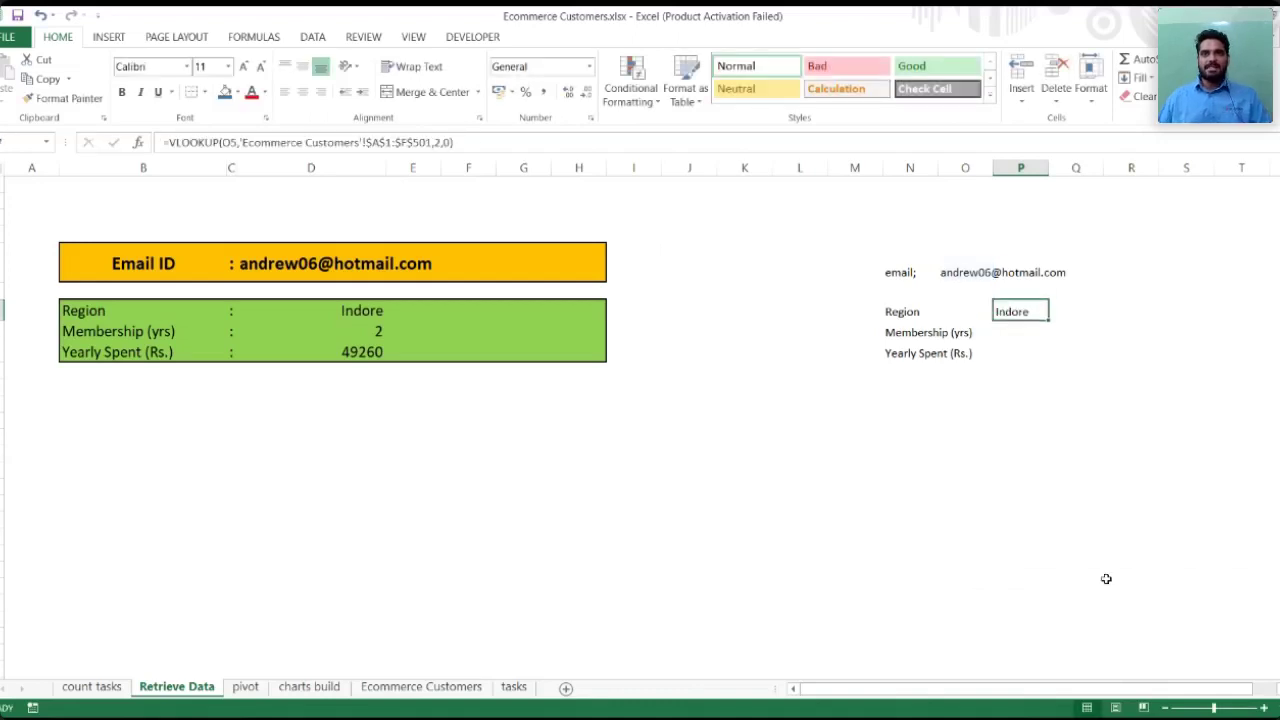
Step: Copy the Region lookup formula into the Membership (yrs) and Yearly Spent cells, then view Ecommerce Customers
left_click_drag(525, 144, 160, 143)
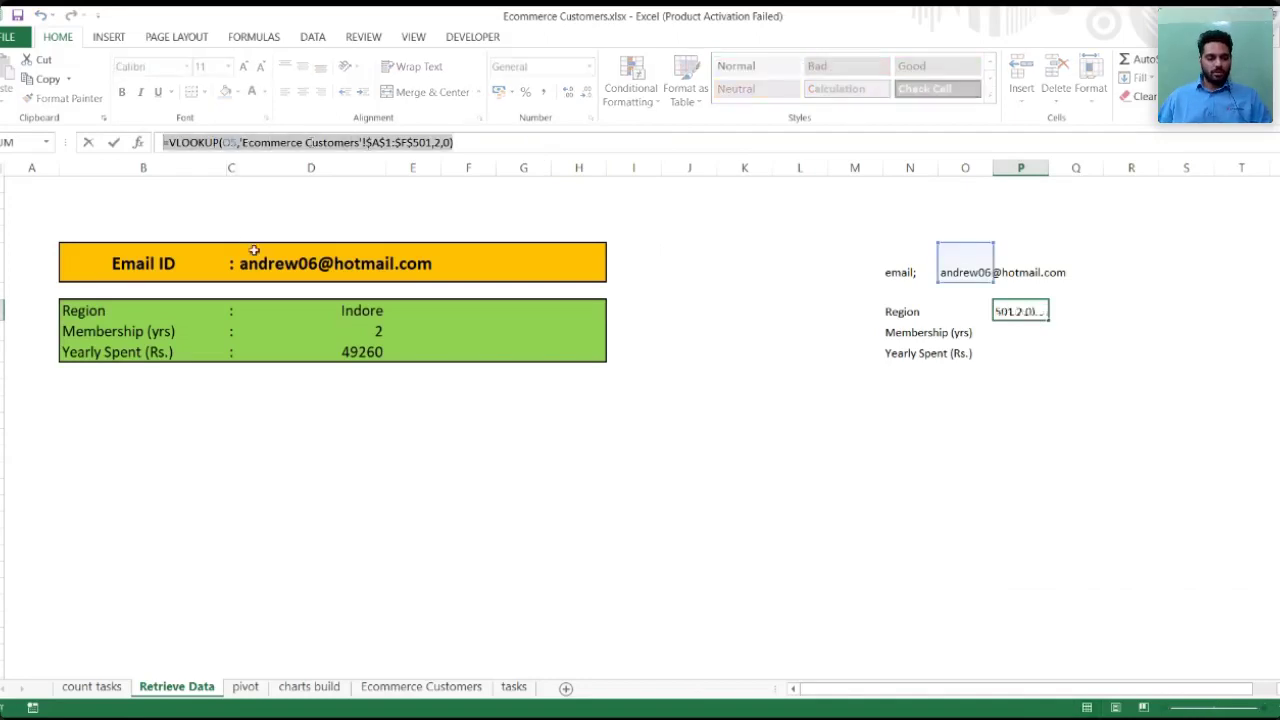
type("=")
key("Down")
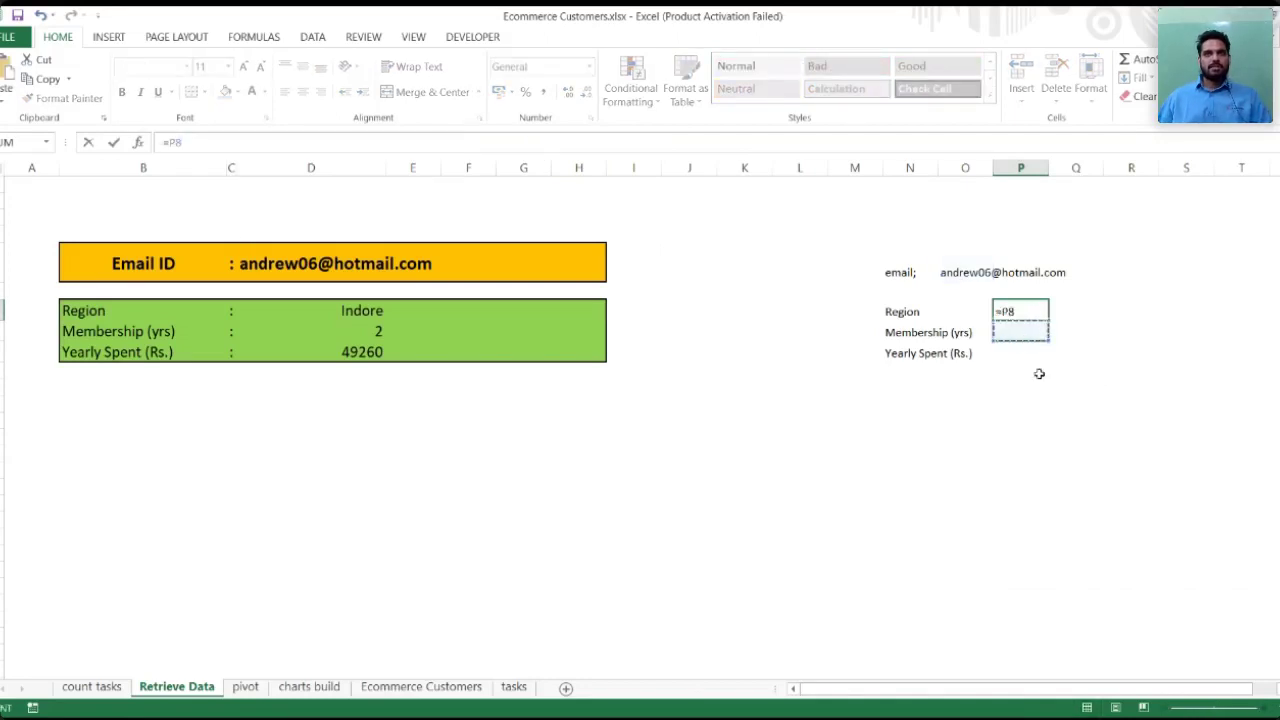
key("Escape")
left_click(1015, 331)
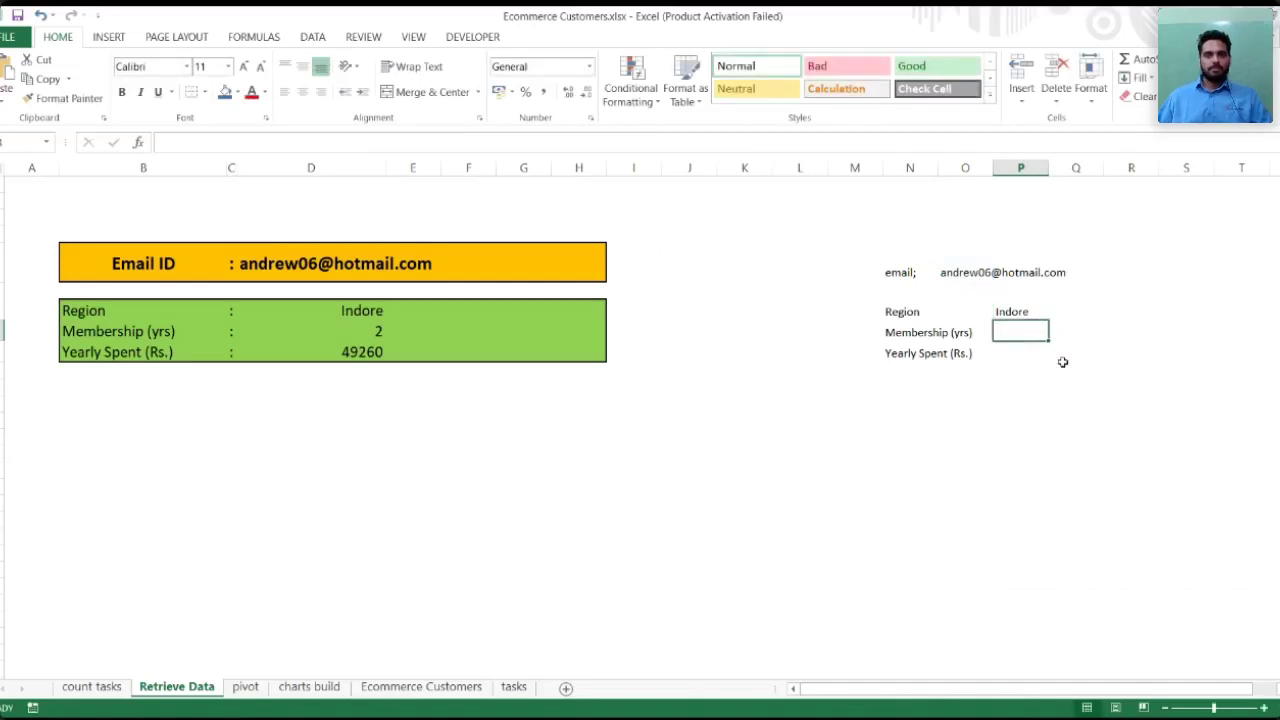
key("ctrl+v")
key("Return")
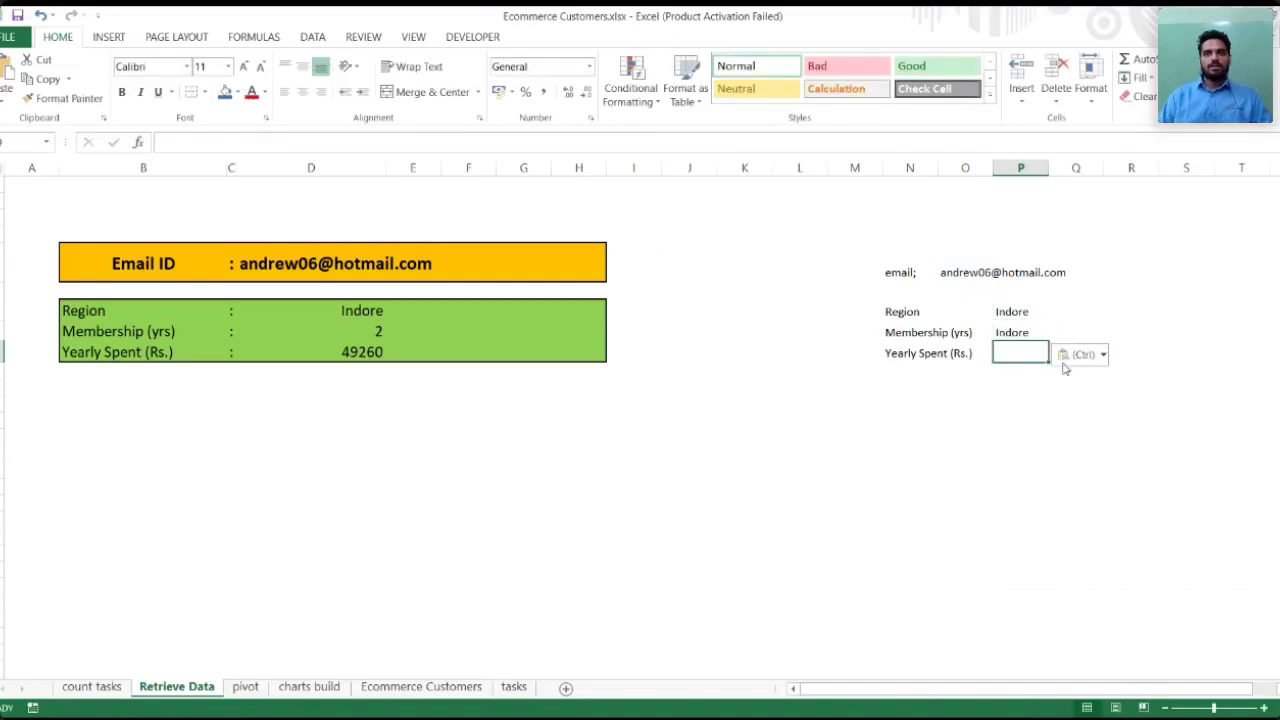
key("ctrl+v")
key("Up")
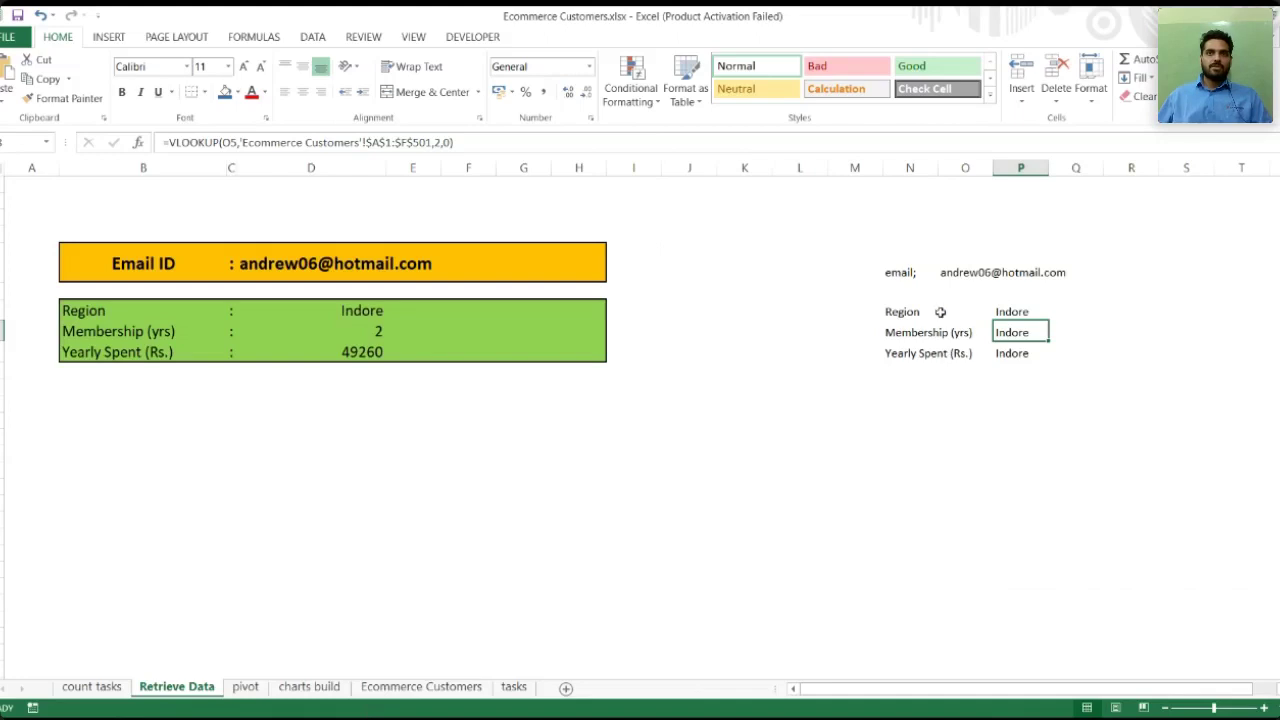
left_click(421, 686)
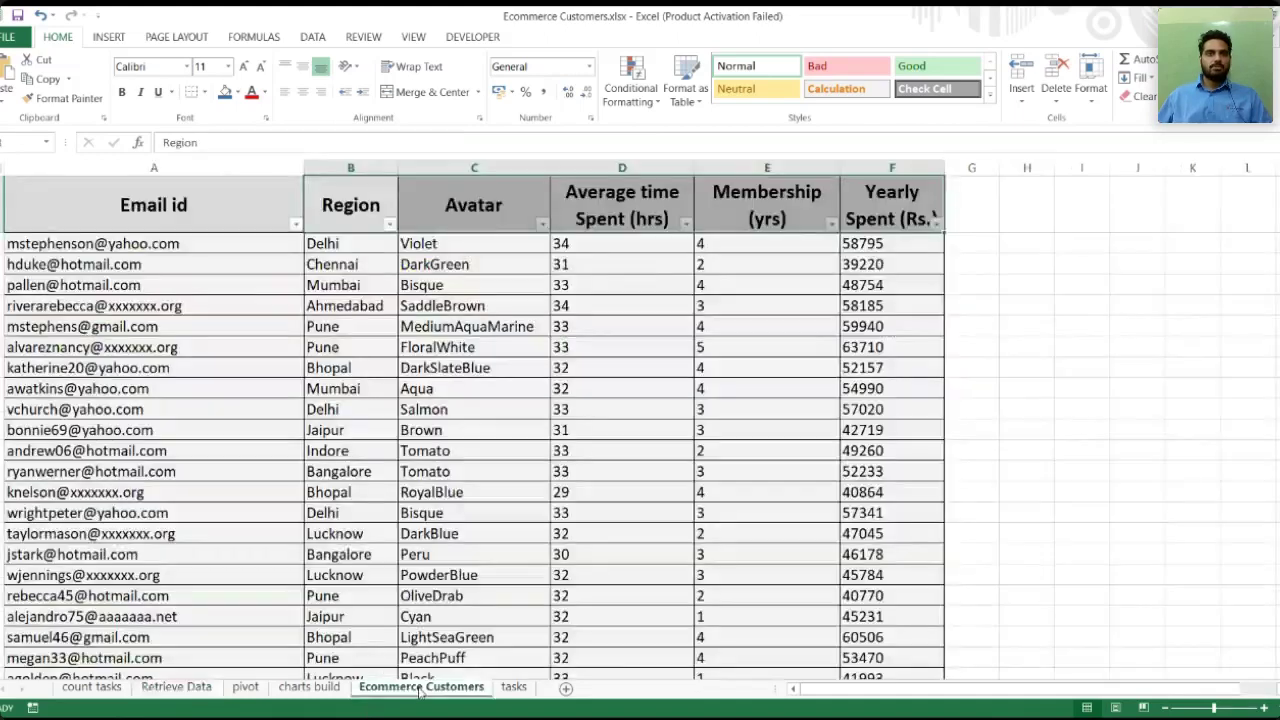
Step: Check the Membership (yrs) and Yearly Spent (Rs.) column positions in the customer table, then return to Retrieve Data
left_click(385, 512)
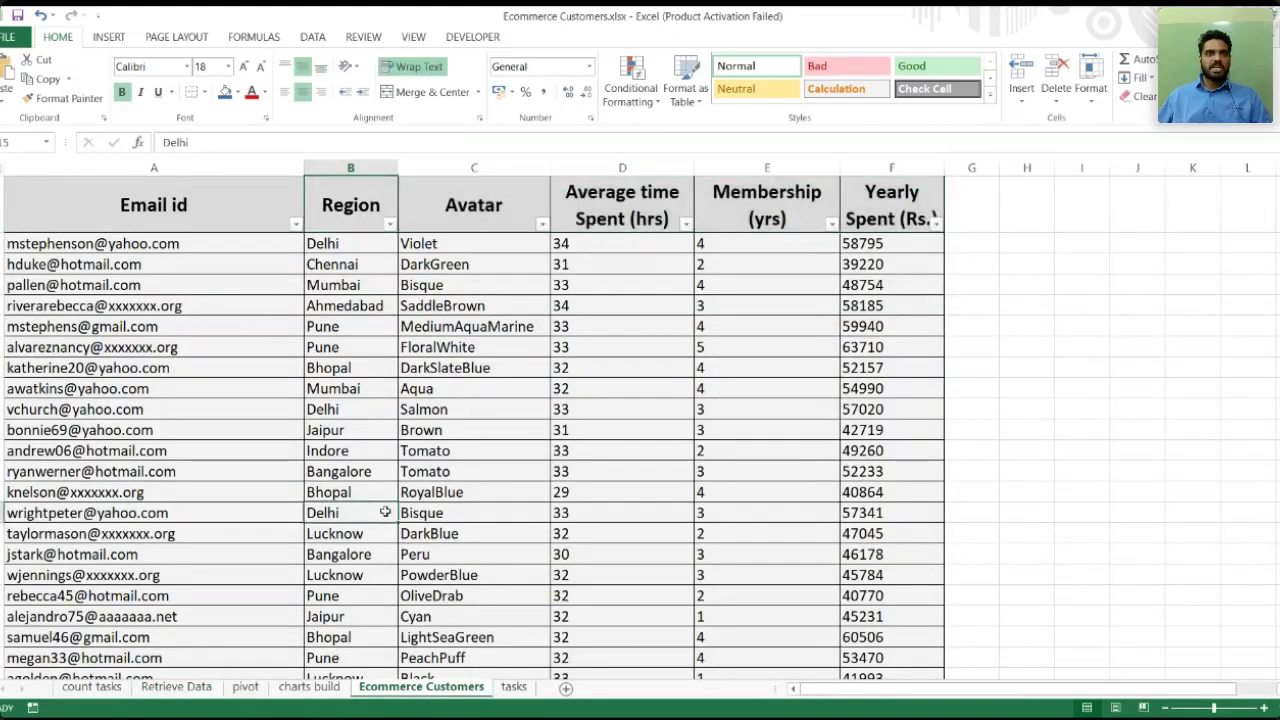
left_click(191, 211)
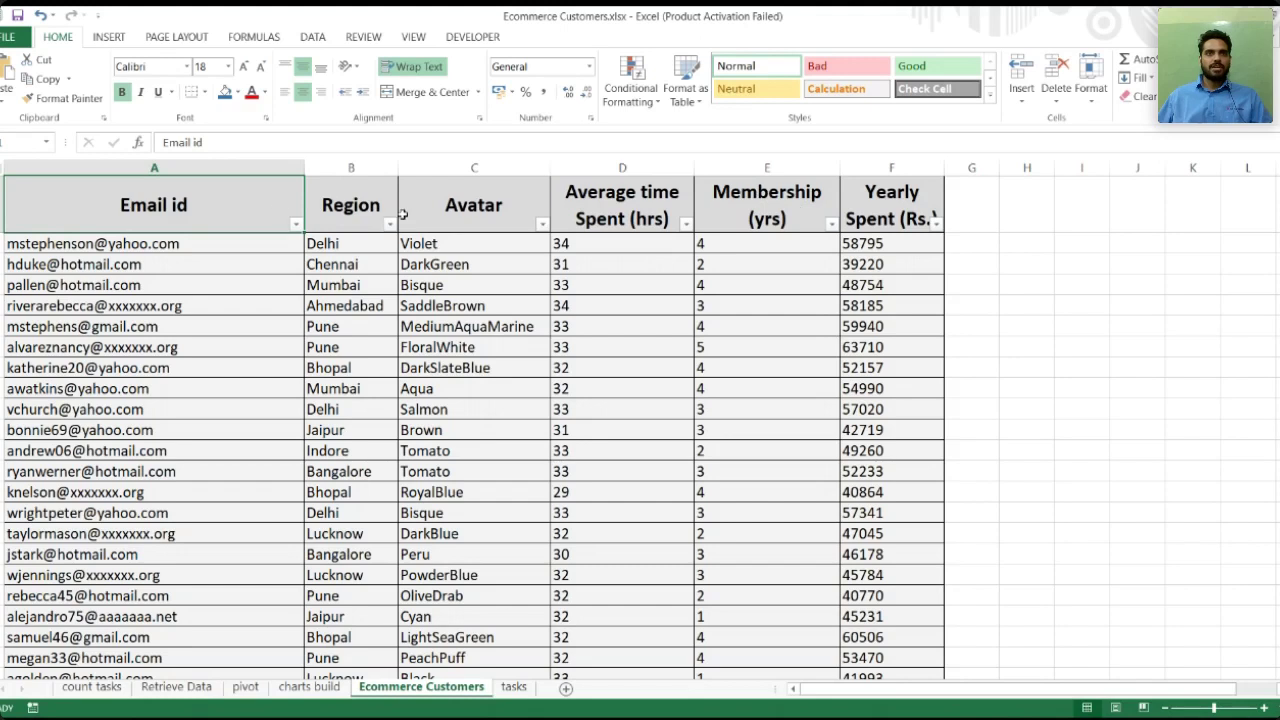
left_click(767, 216)
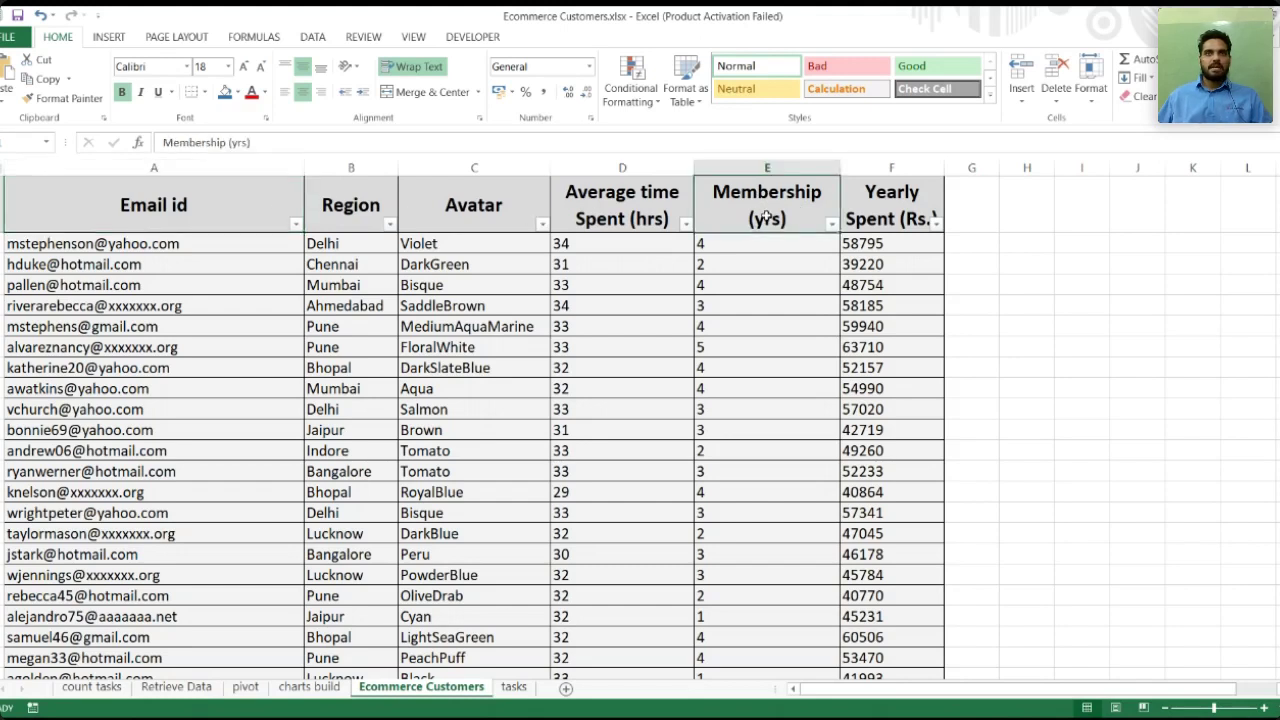
left_click(893, 202)
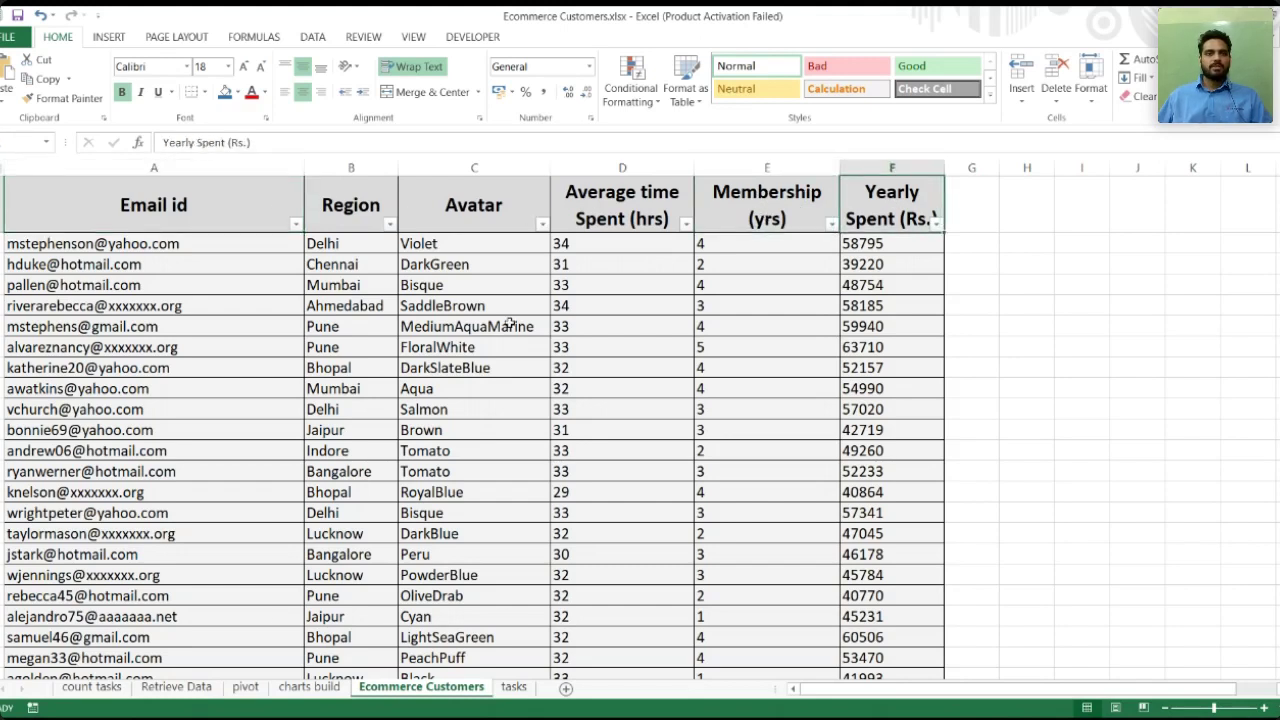
left_click(176, 687)
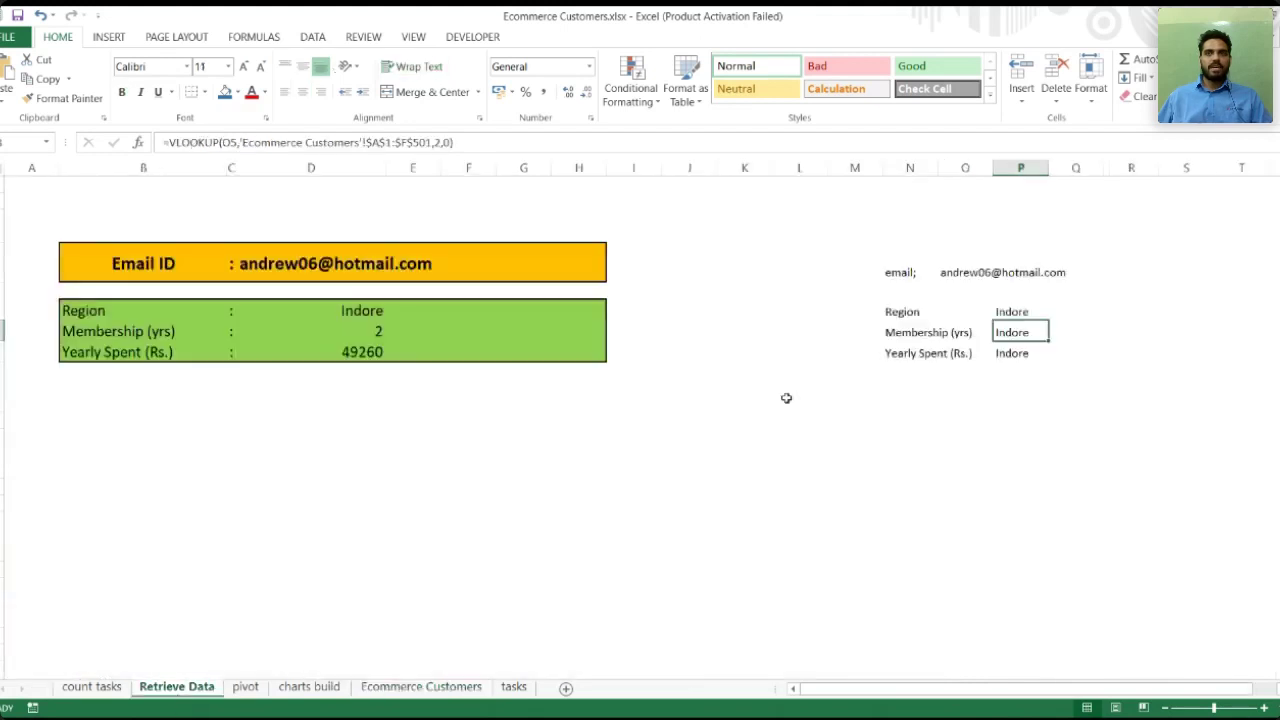
Step: Change the Membership lookup's column index to 5 so it returns 2
key("F2")
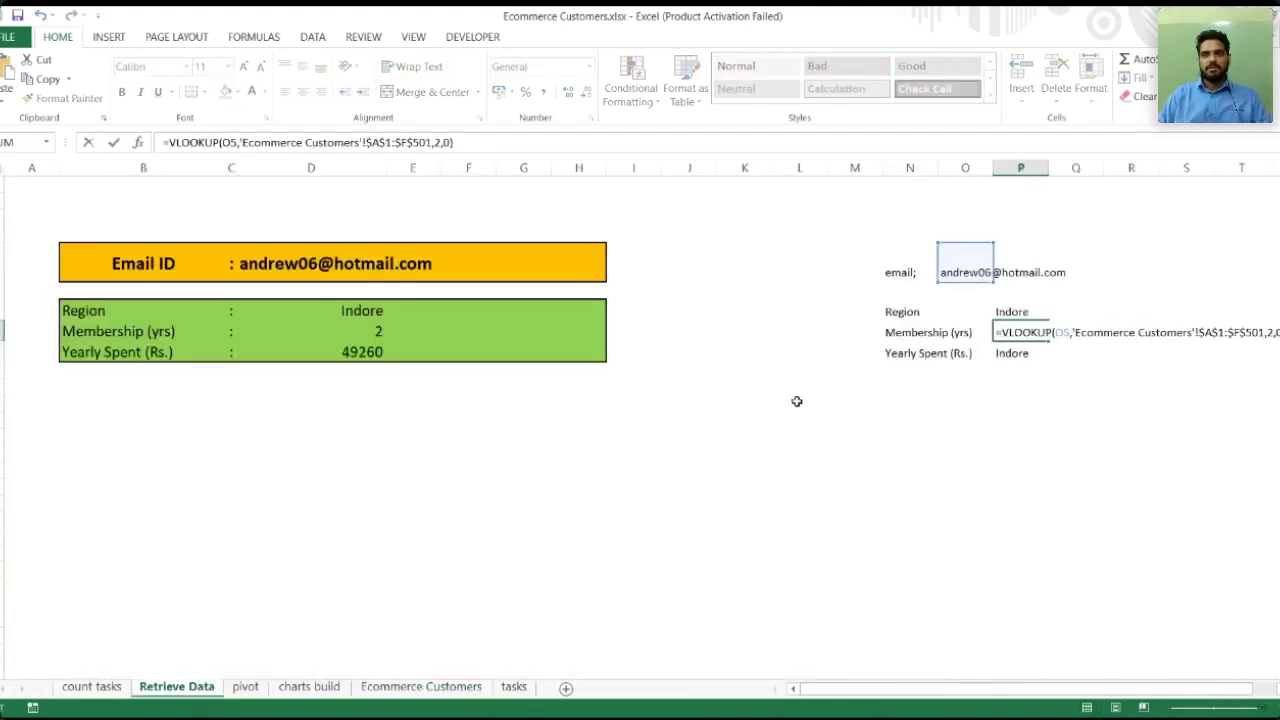
key("Escape")
key("Down")
key("Up")
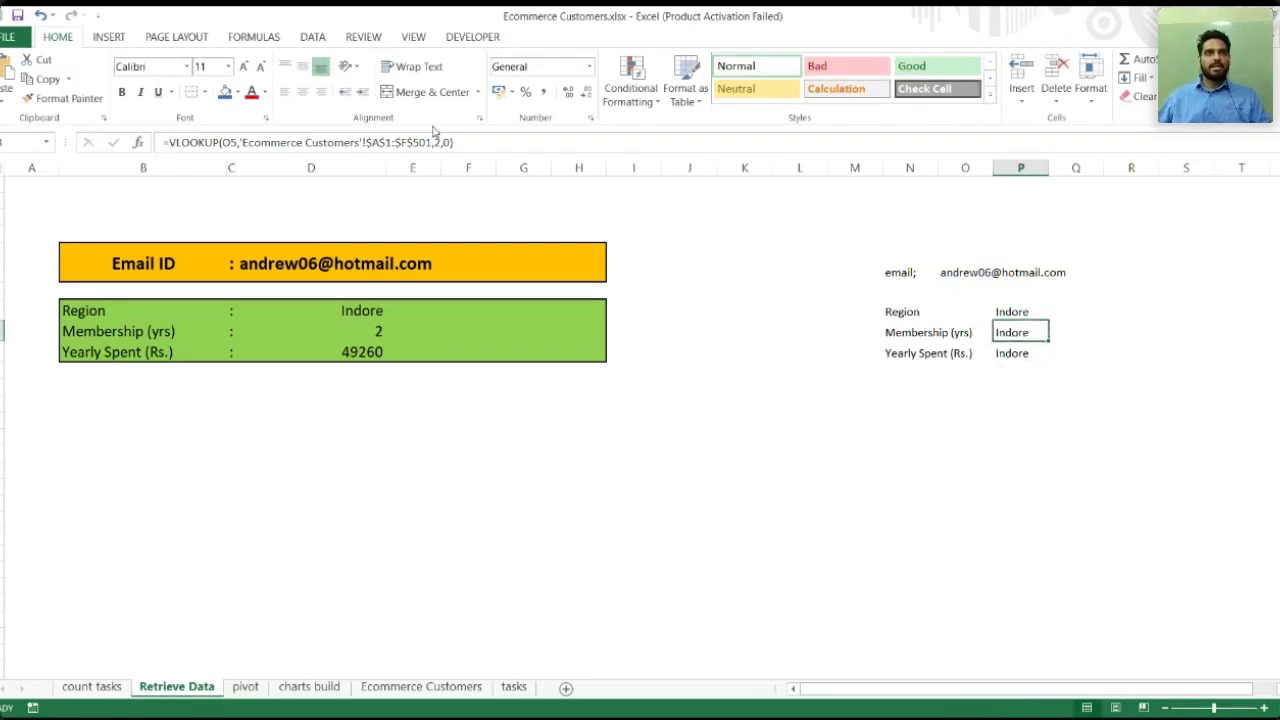
left_click(442, 143)
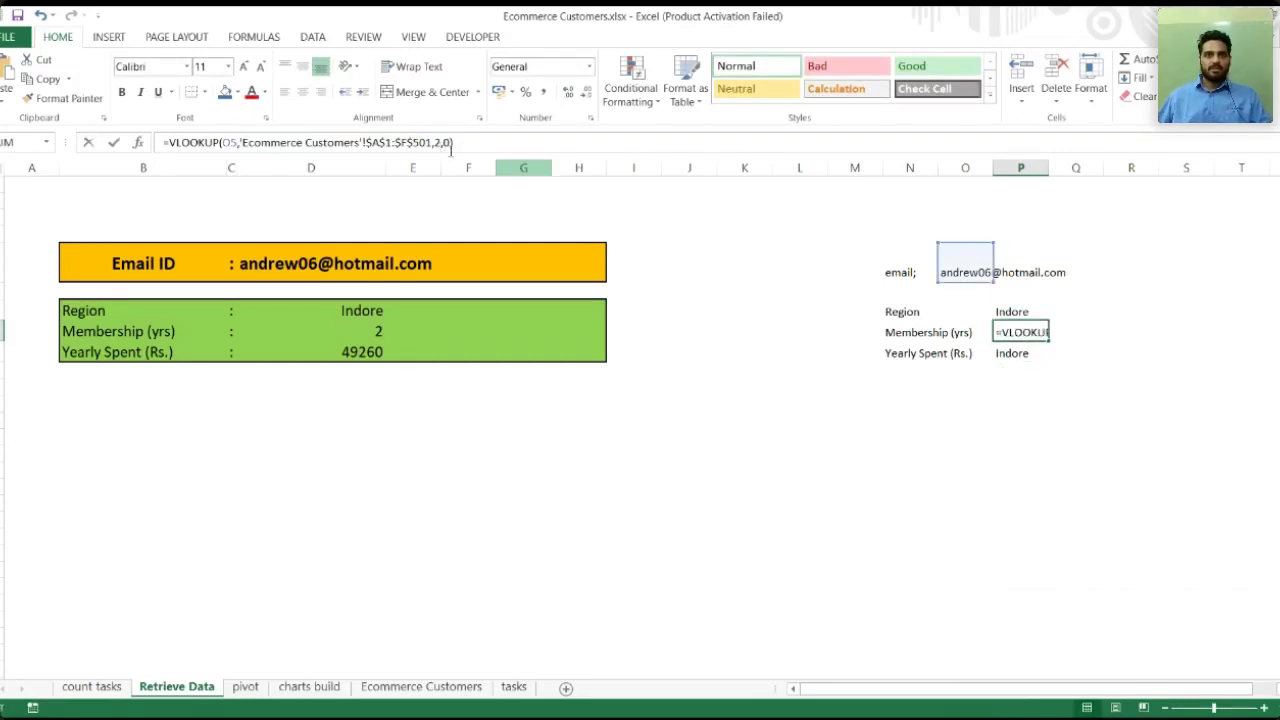
key("BackSpace")
type("5")
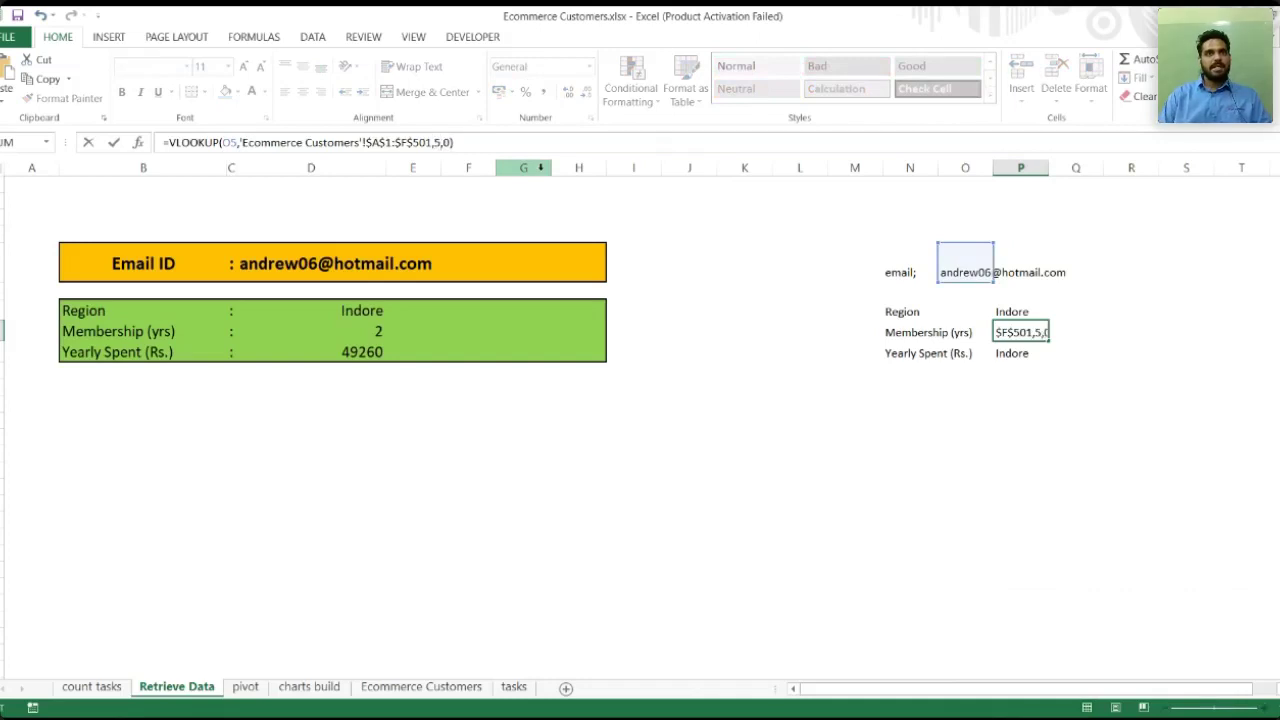
key("Return")
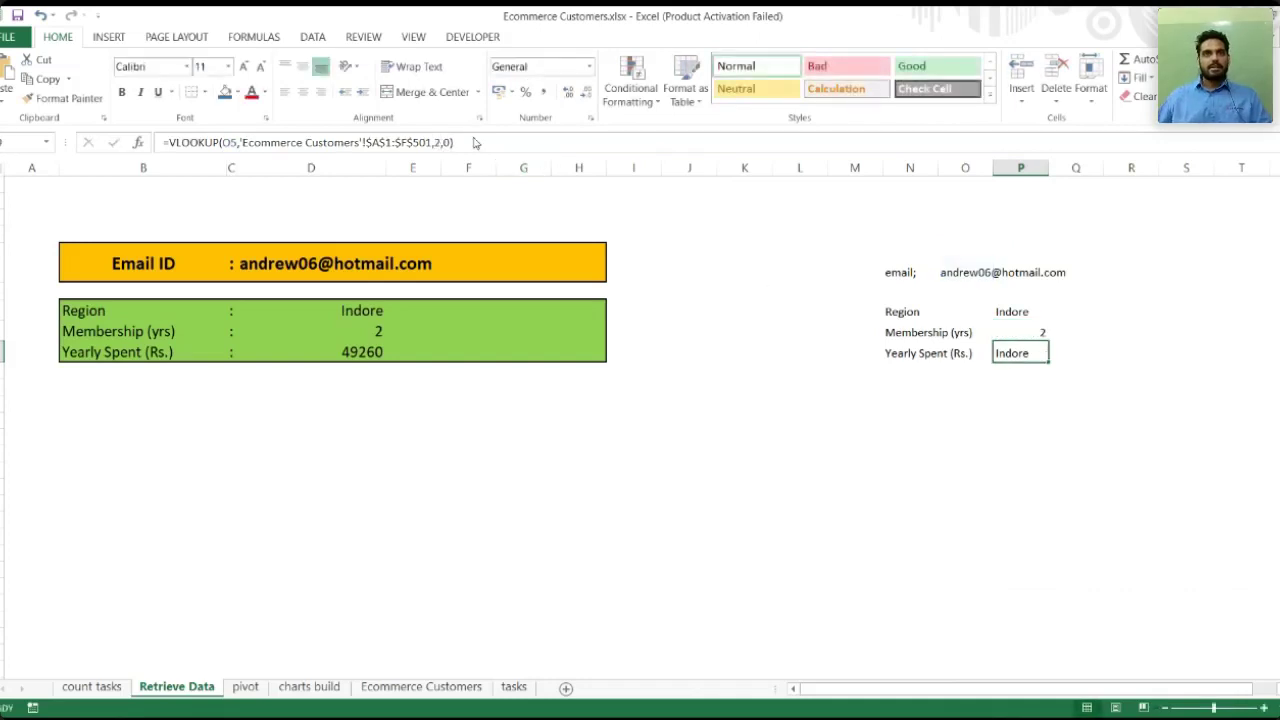
Step: Change the Yearly Spent lookup's column index to 6 so it returns 49260
left_click(438, 148)
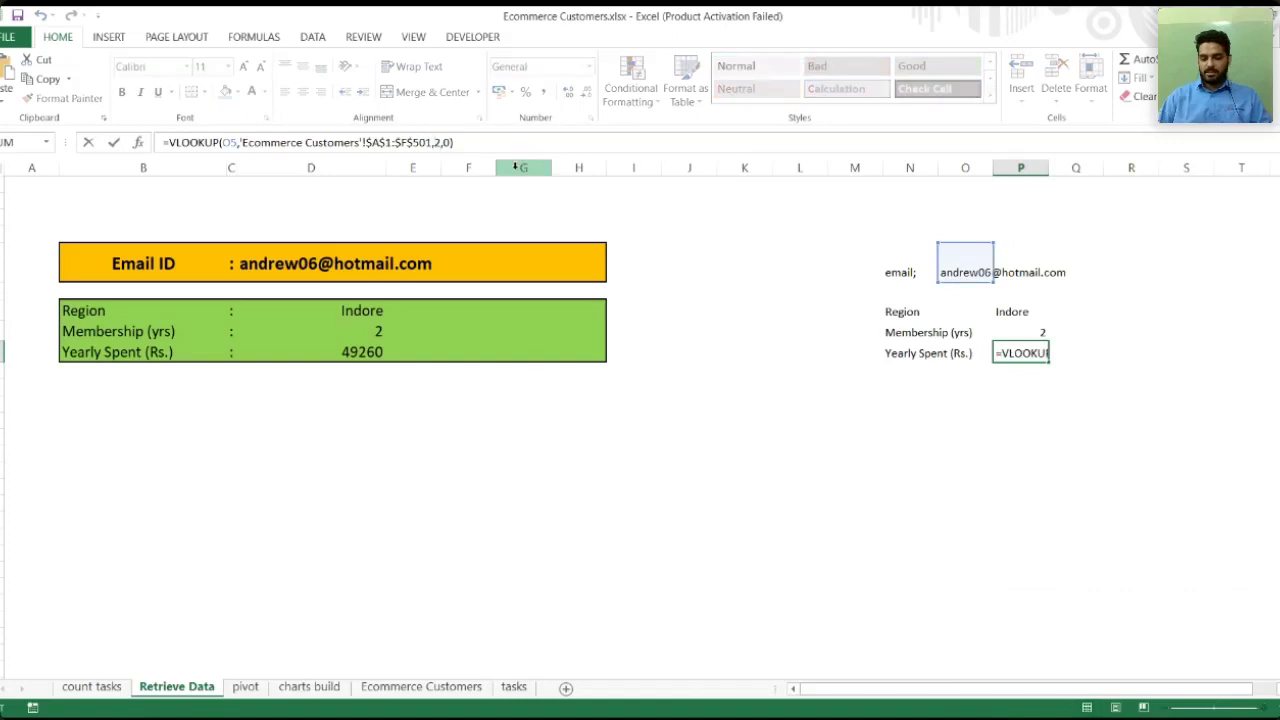
key("Delete")
type("6")
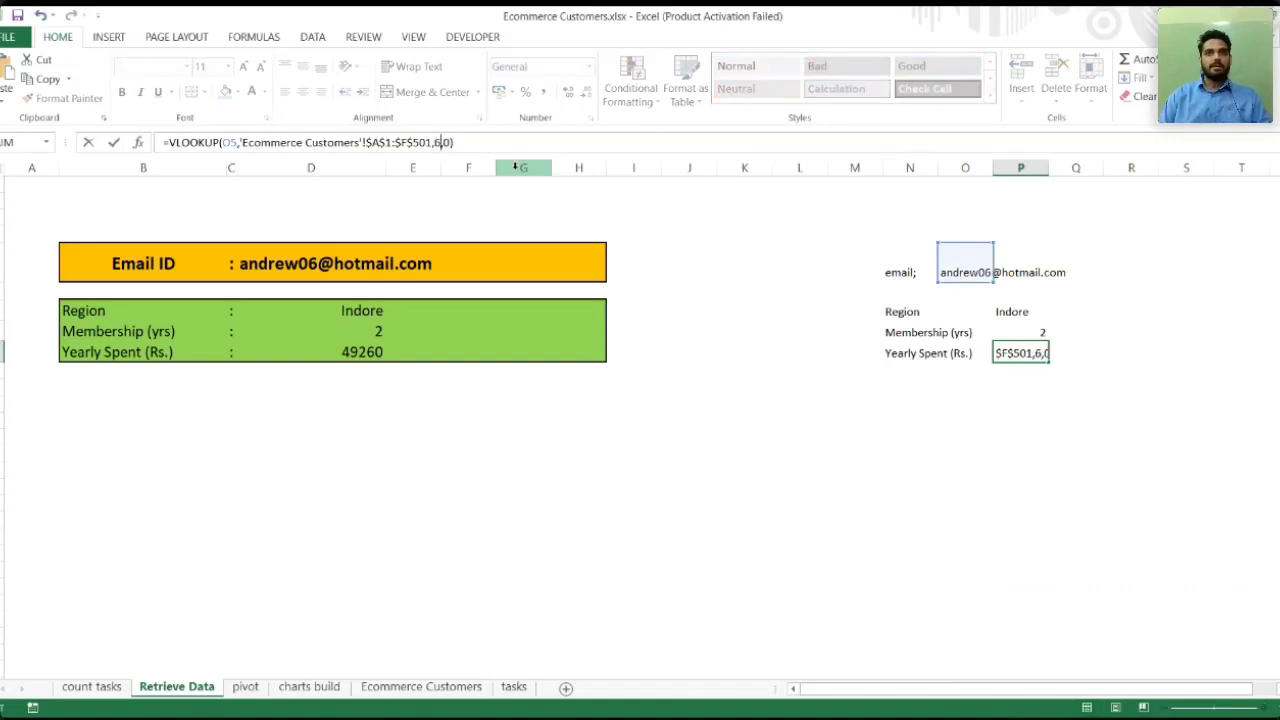
key("Return")
key("Up")
key("Up")
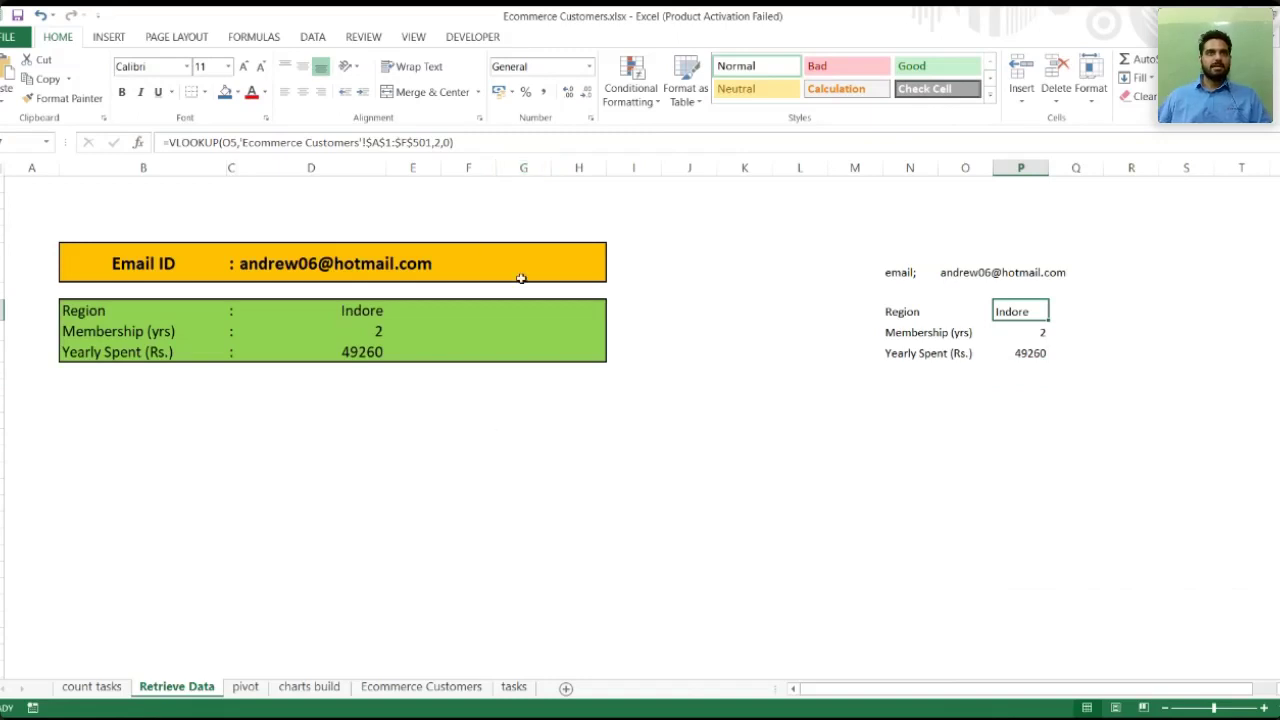
Step: Review the lookup block's email, Membership (yrs) and Yearly Spent (Rs.) label cells
left_click_drag(1086, 250, 759, 495)
left_click(759, 494)
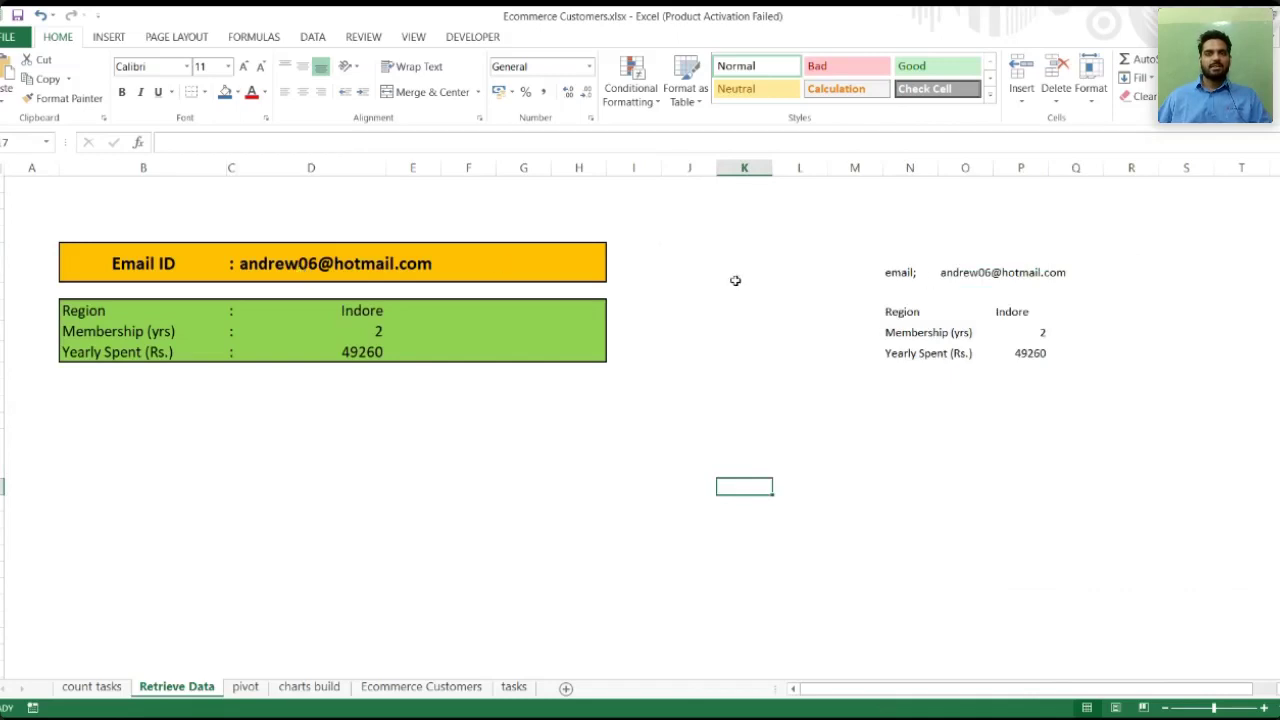
left_click(899, 270)
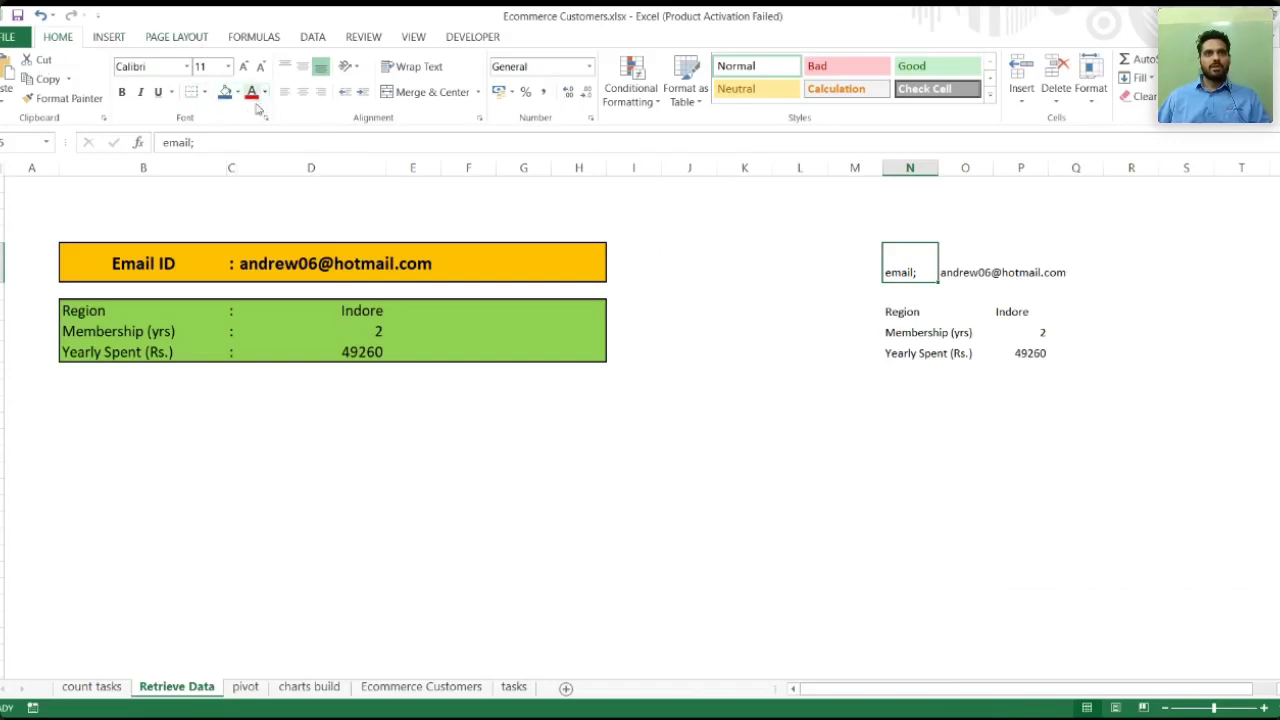
left_click(1052, 334)
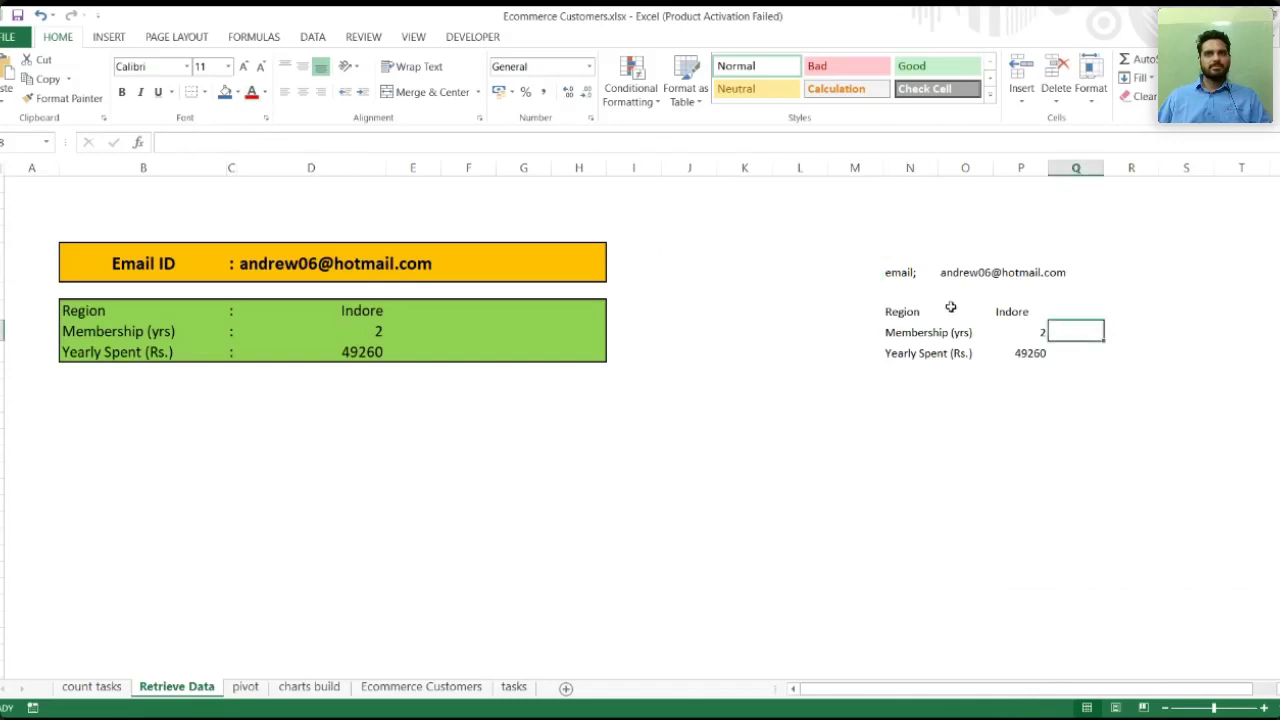
left_click(932, 336)
left_click(924, 375)
left_click(918, 354)
left_click(918, 333)
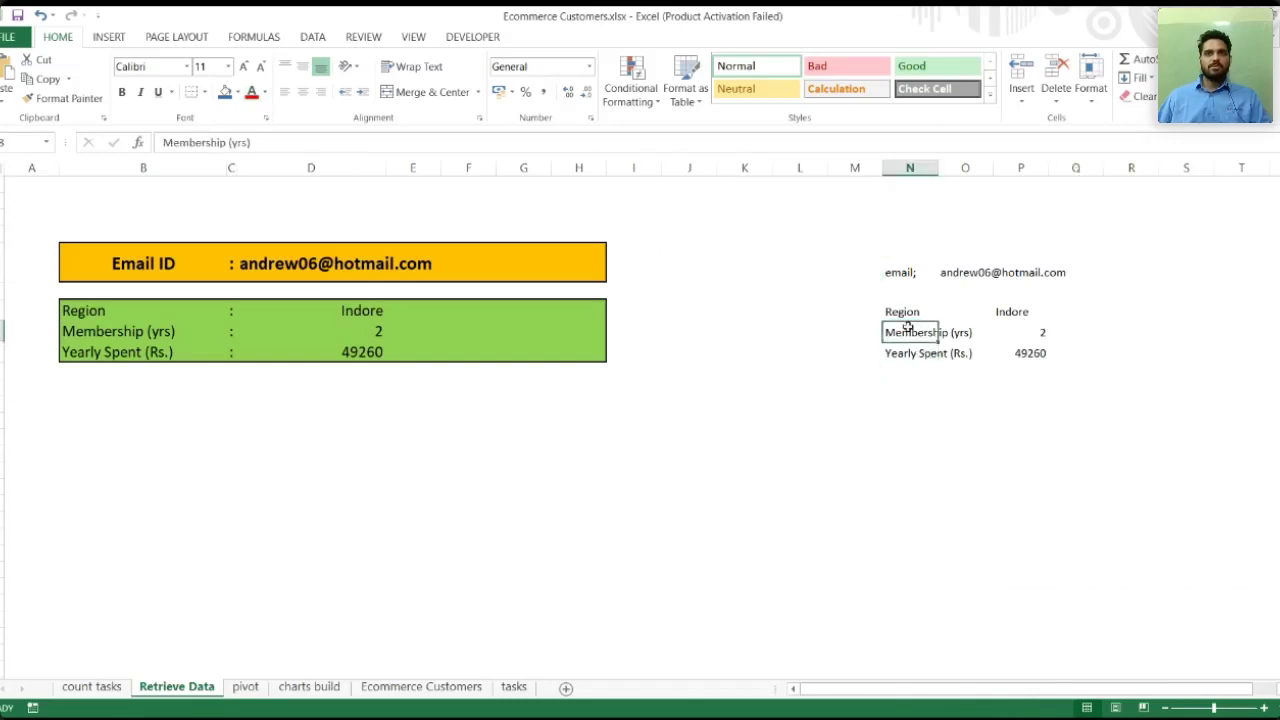
Step: Inspect the Region formula, then select the top-left block of the Ecommerce Customers table
left_click(1018, 319)
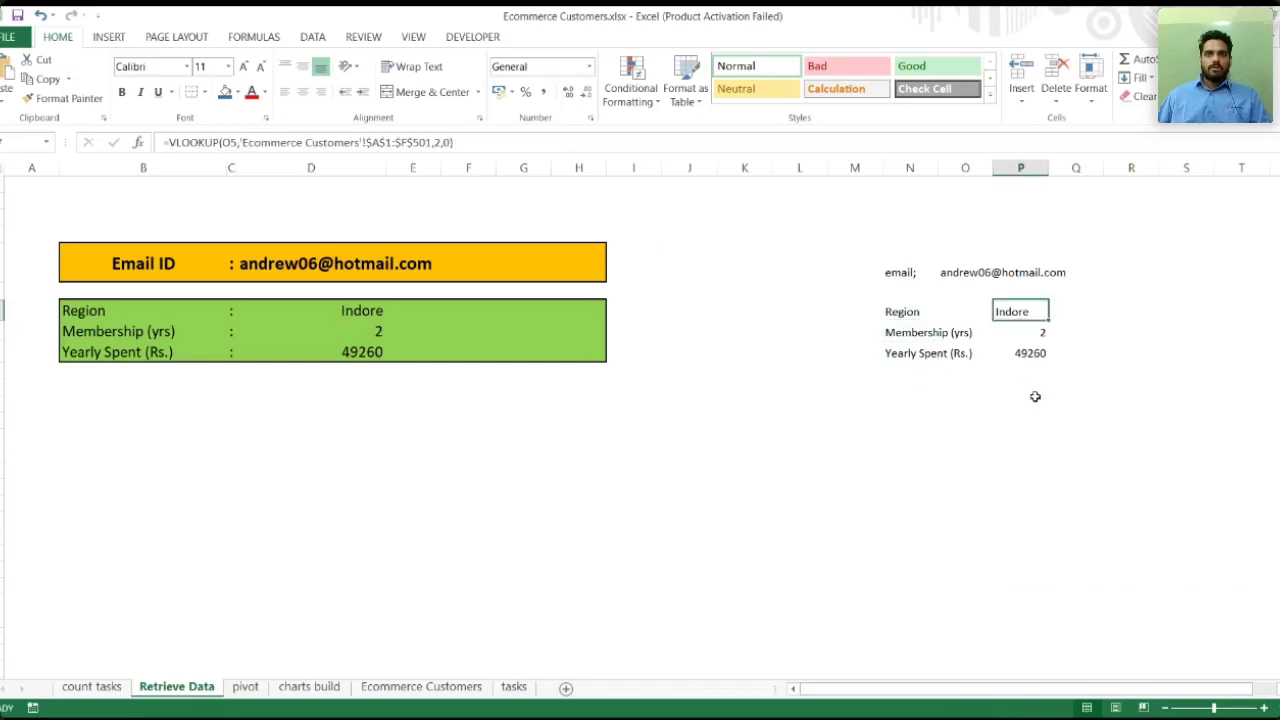
key("F2")
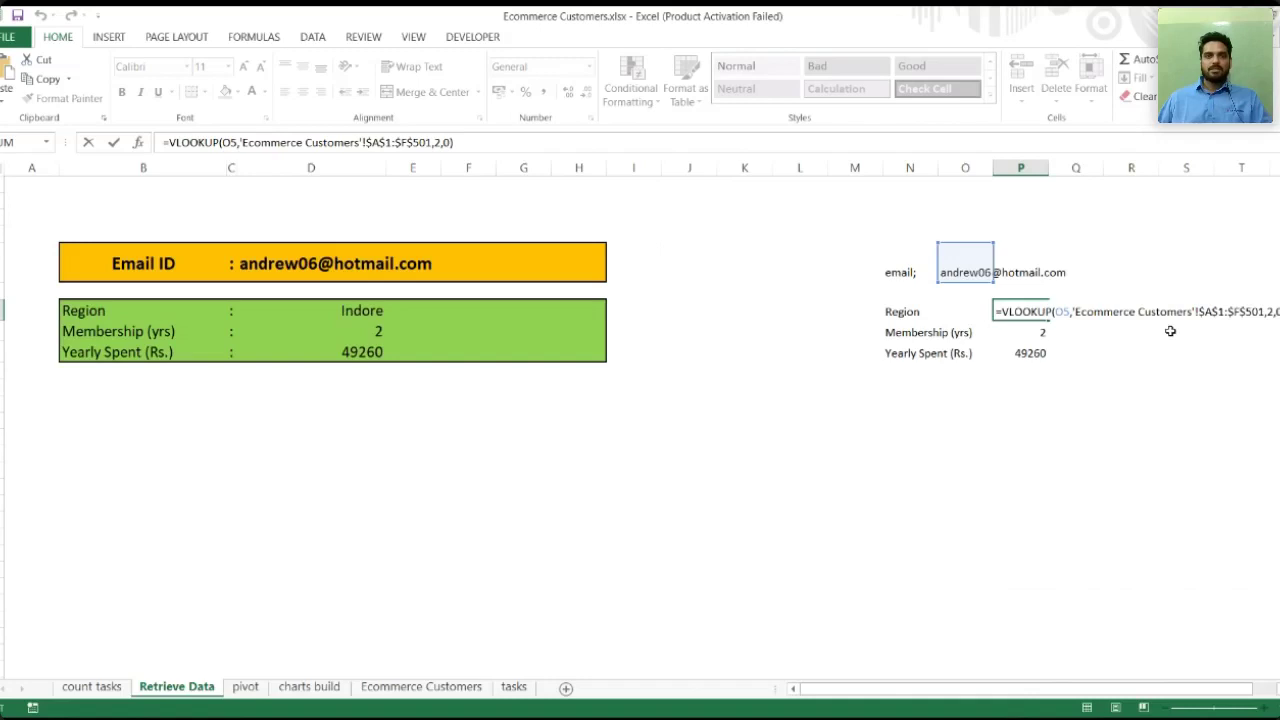
left_click(450, 690)
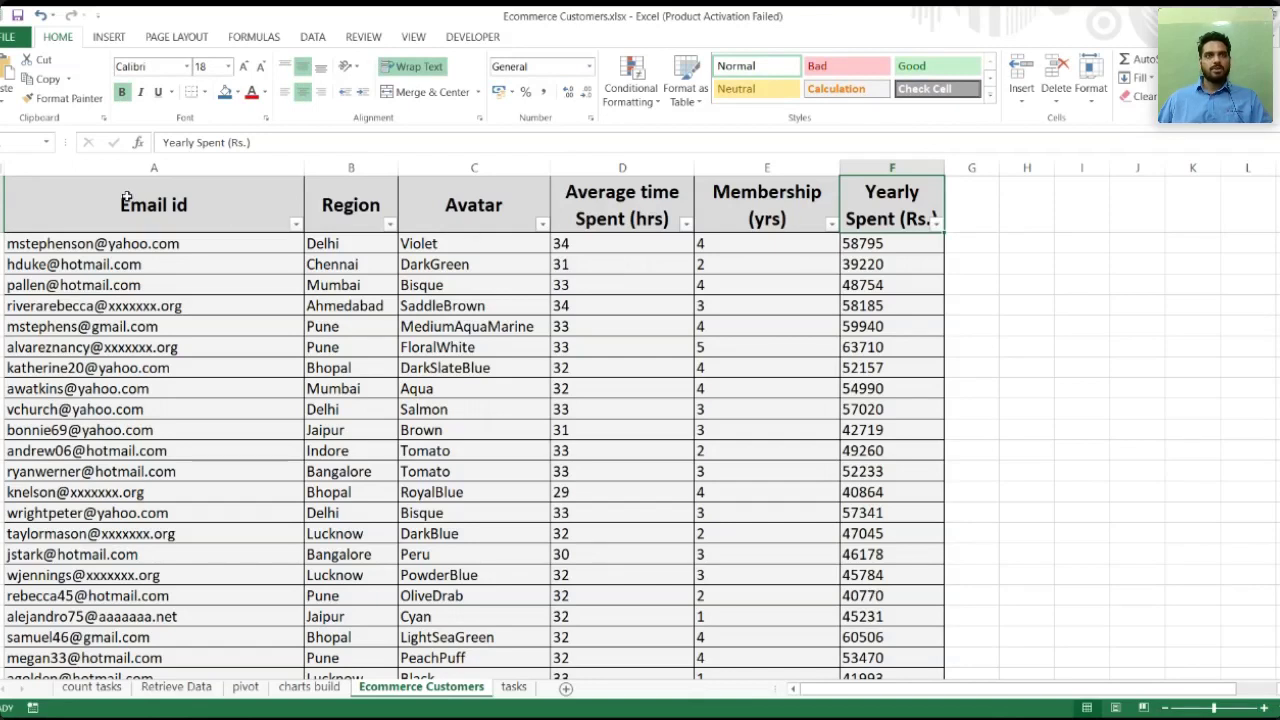
left_click_drag(127, 211, 814, 642)
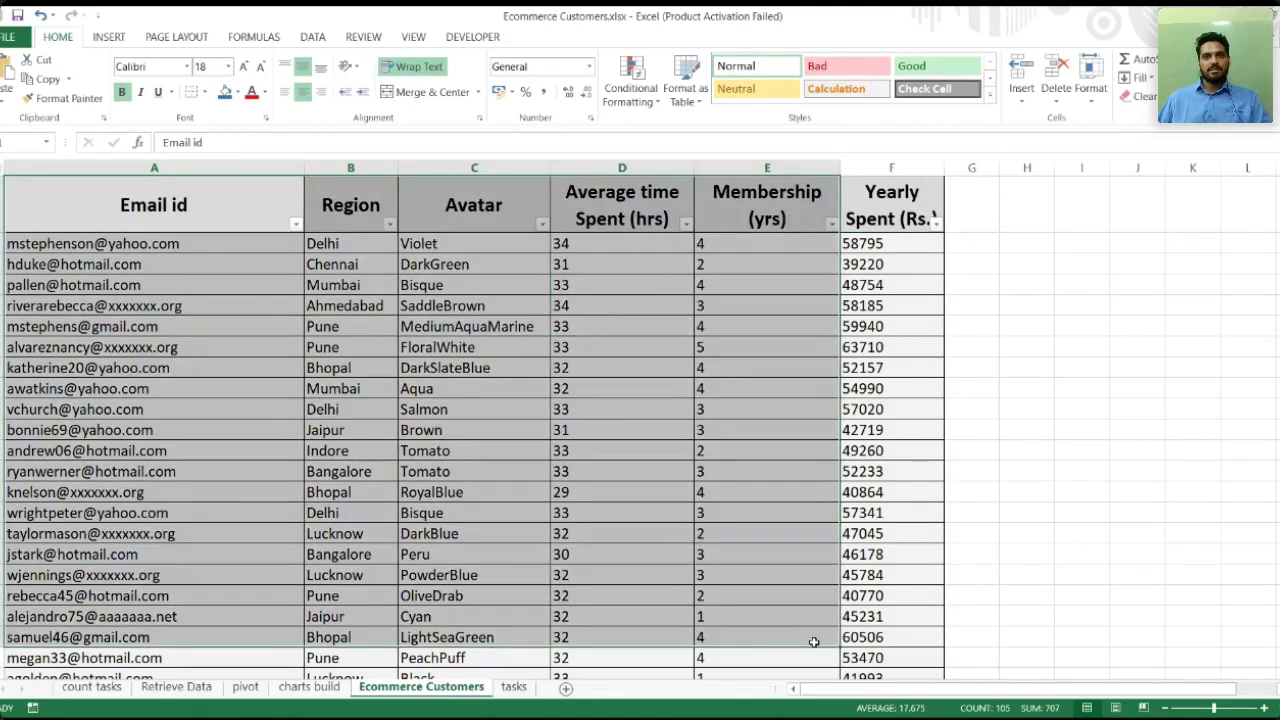
Step: Select the whole customer table starting from the Email id heading
left_click(93, 209)
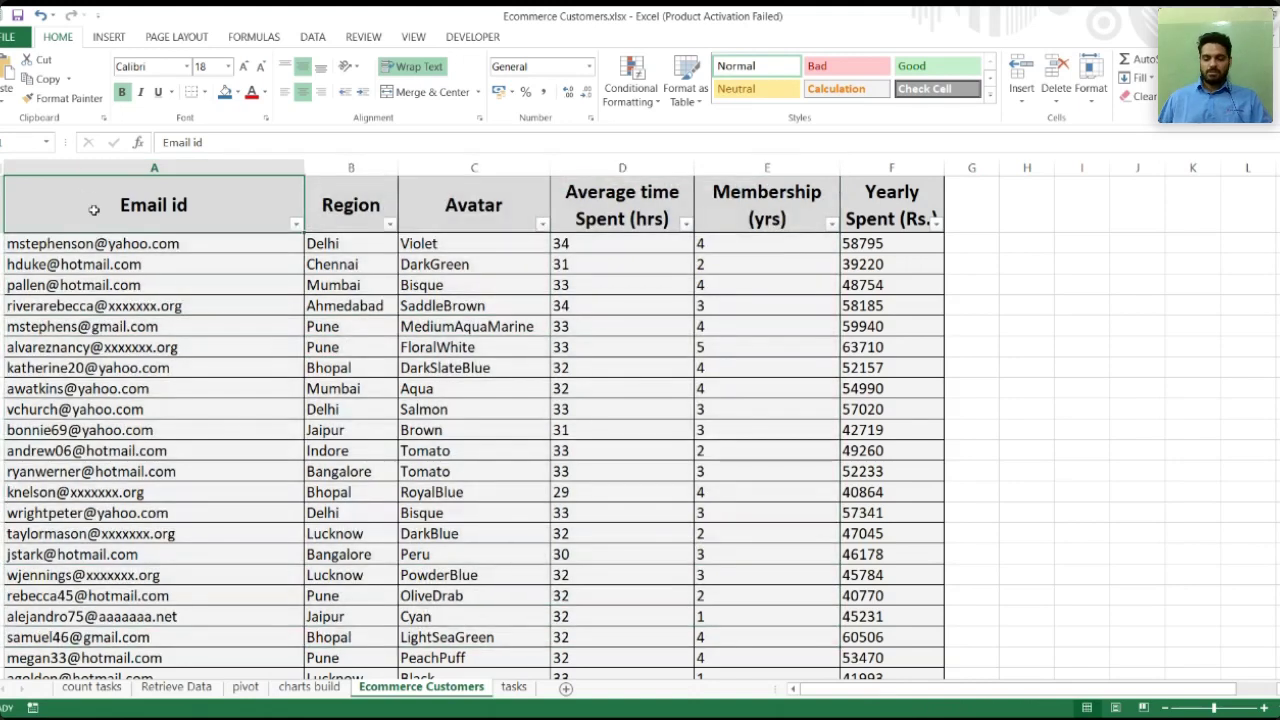
key("shift+Right")
key("shift+Right")
key("shift+Right")
key("shift+Left")
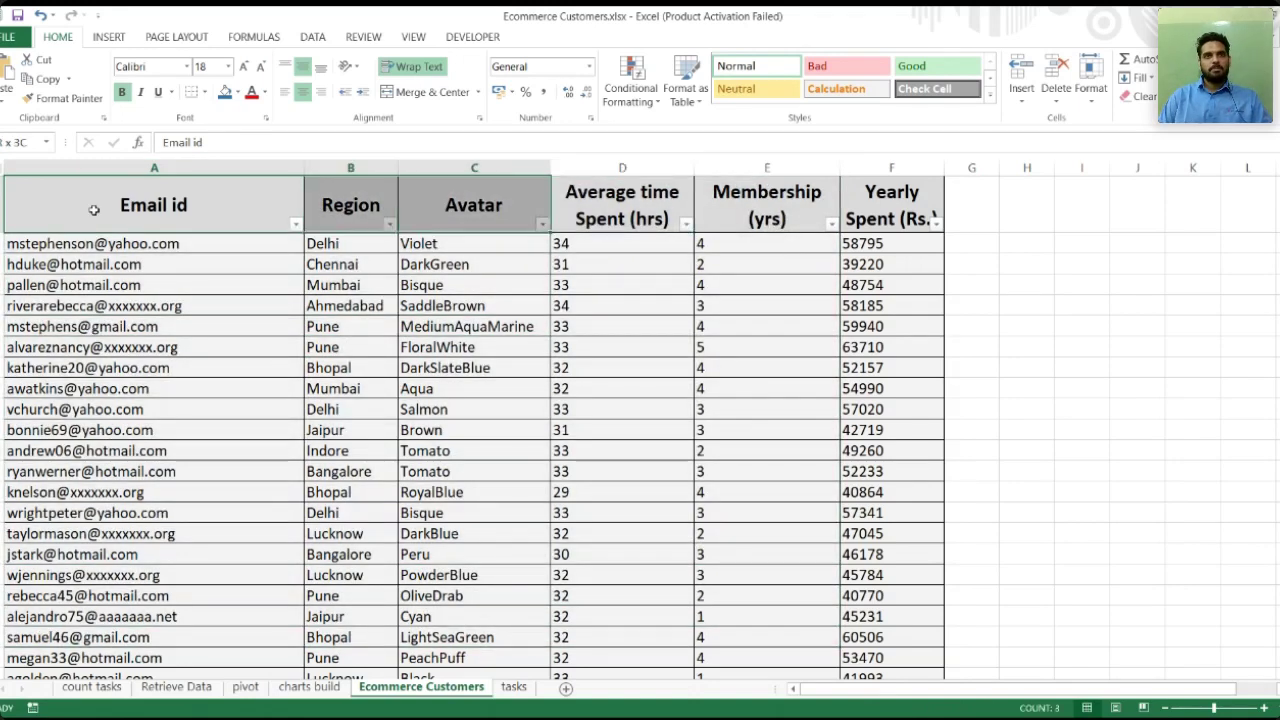
key("shift+Down")
key("shift+Down")
key("shift+Down")
key("shift+Right")
key("shift+Down")
key("shift+Down")
key("shift+Down")
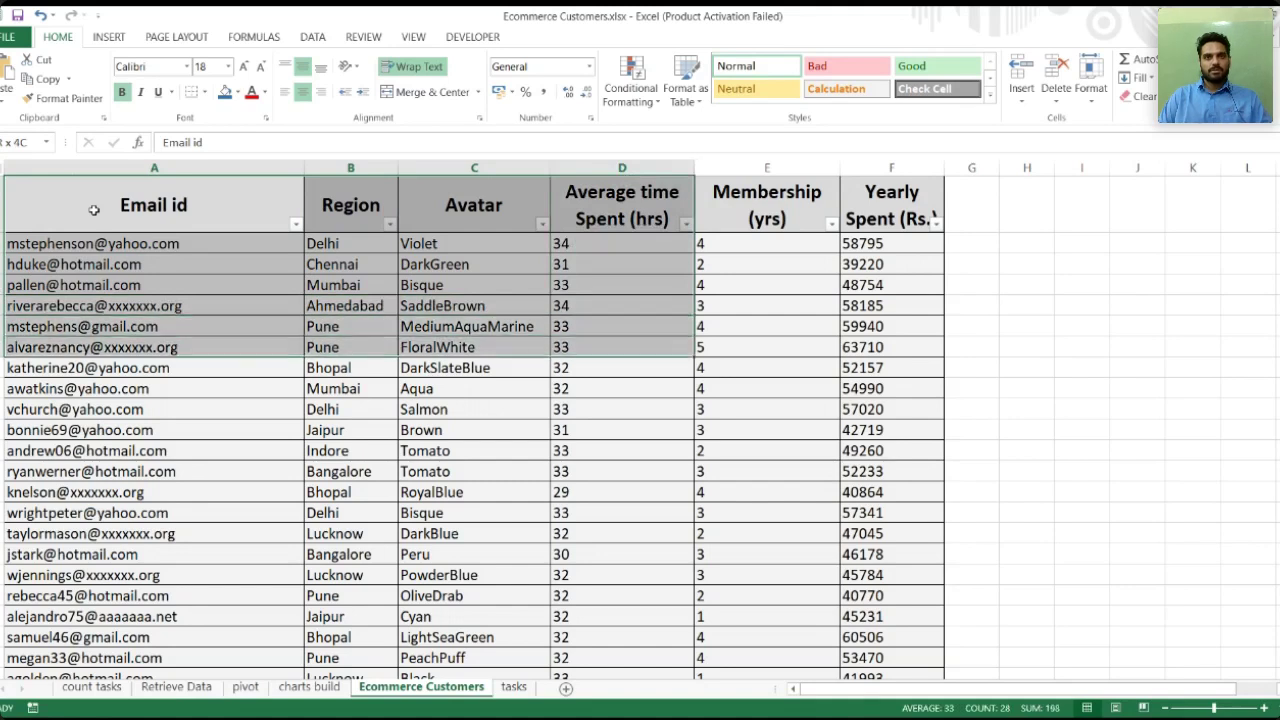
key("shift+Right")
key("shift+Right")
key("ctrl+shift+Down")
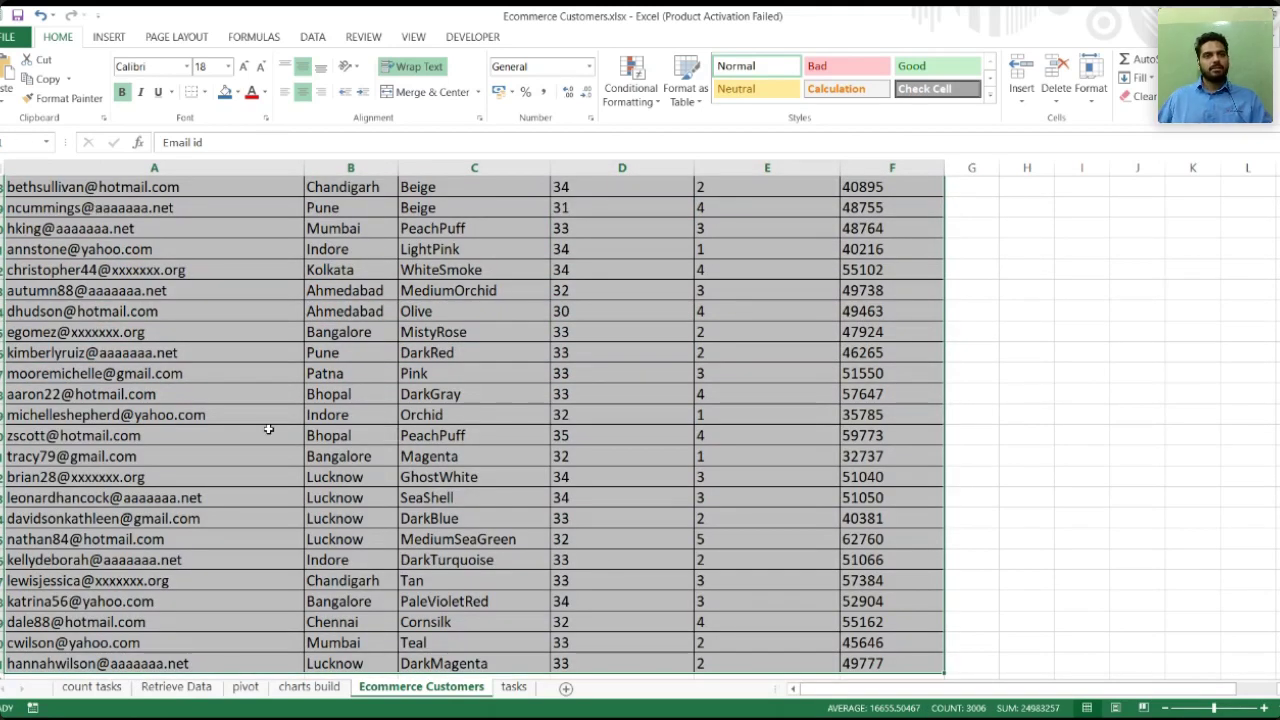
Step: Recommit the Region formula =VLOOKUP(O5,'Ecommerce Customers'!$A$1:$F$501,2,0) on Retrieve Data
left_click(245, 687)
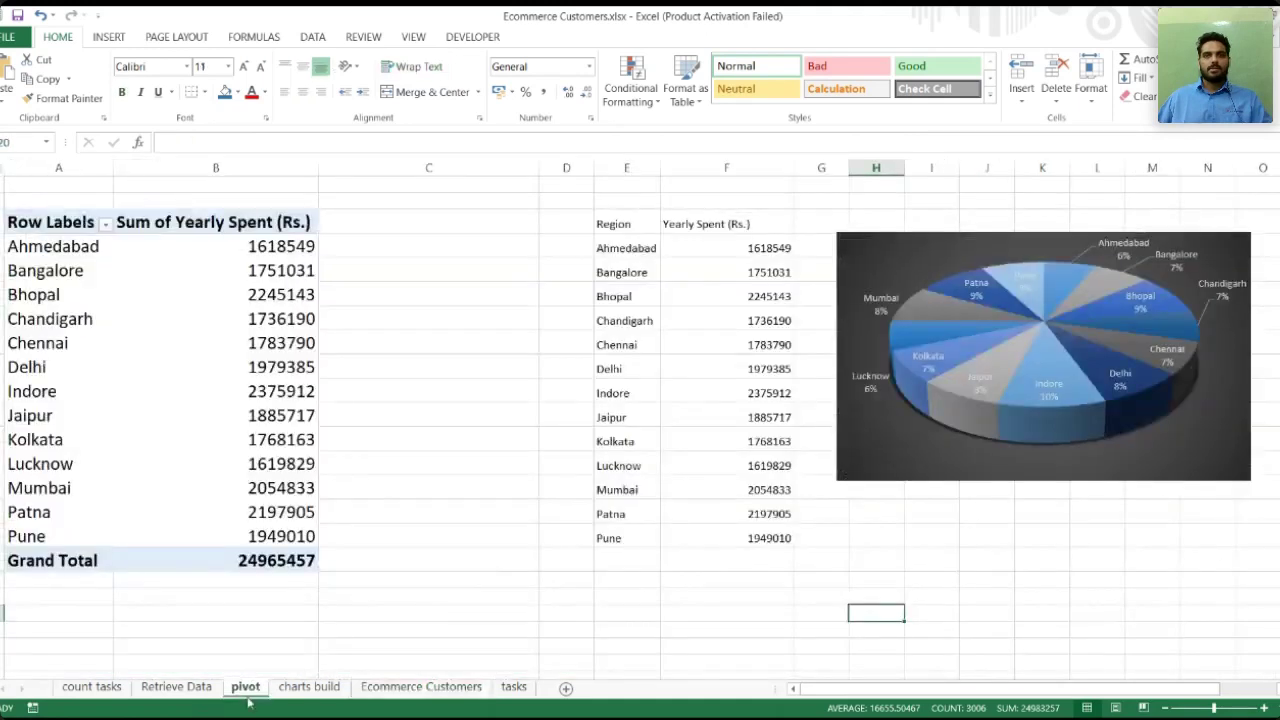
left_click(176, 687)
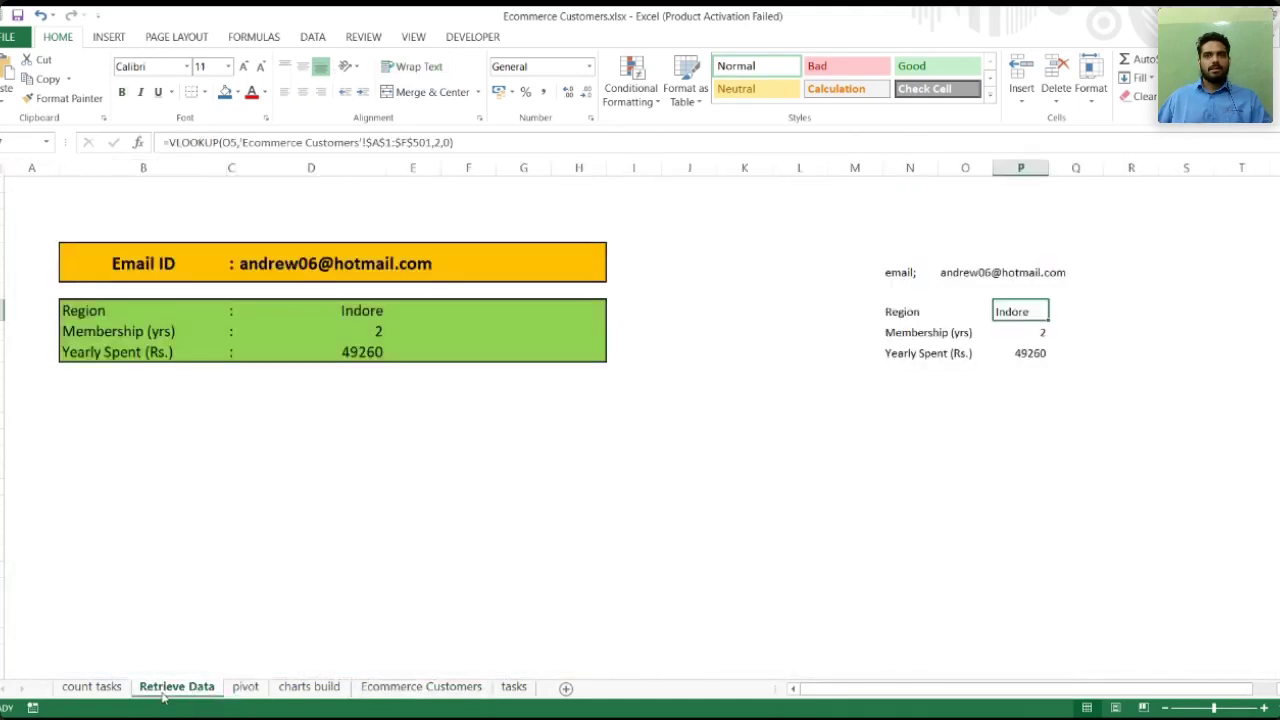
left_click(423, 145)
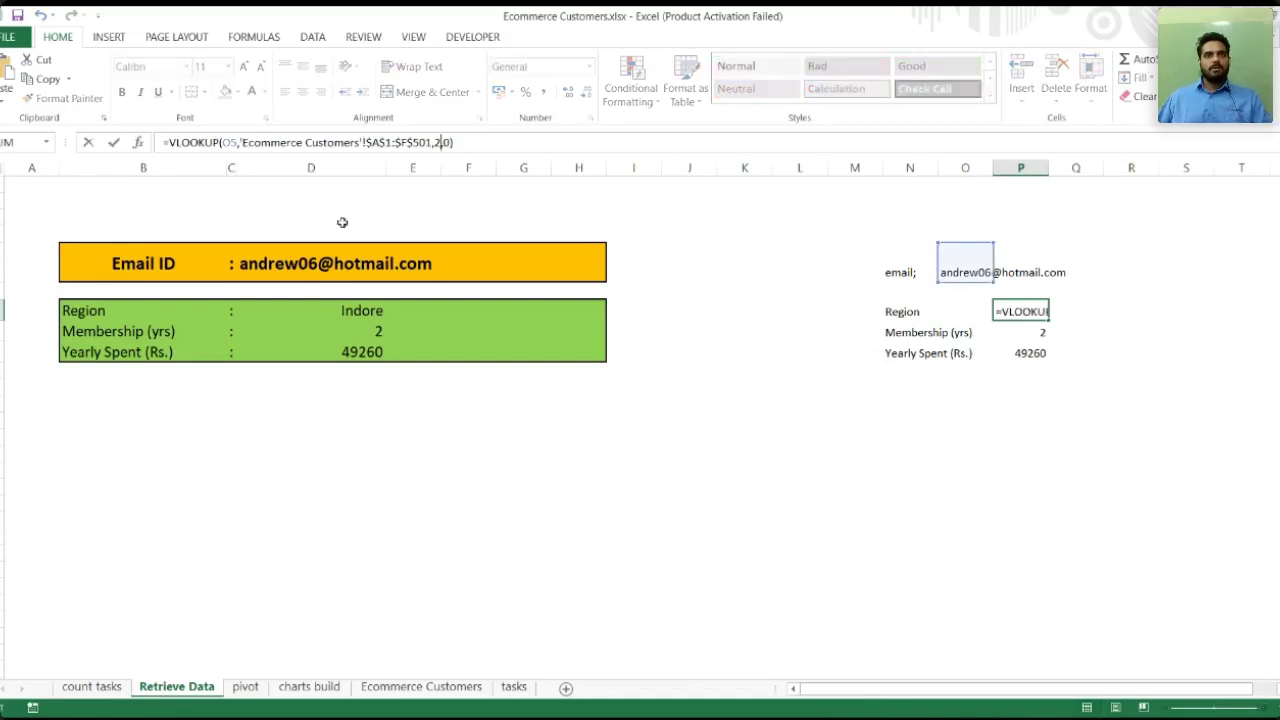
left_click(451, 146)
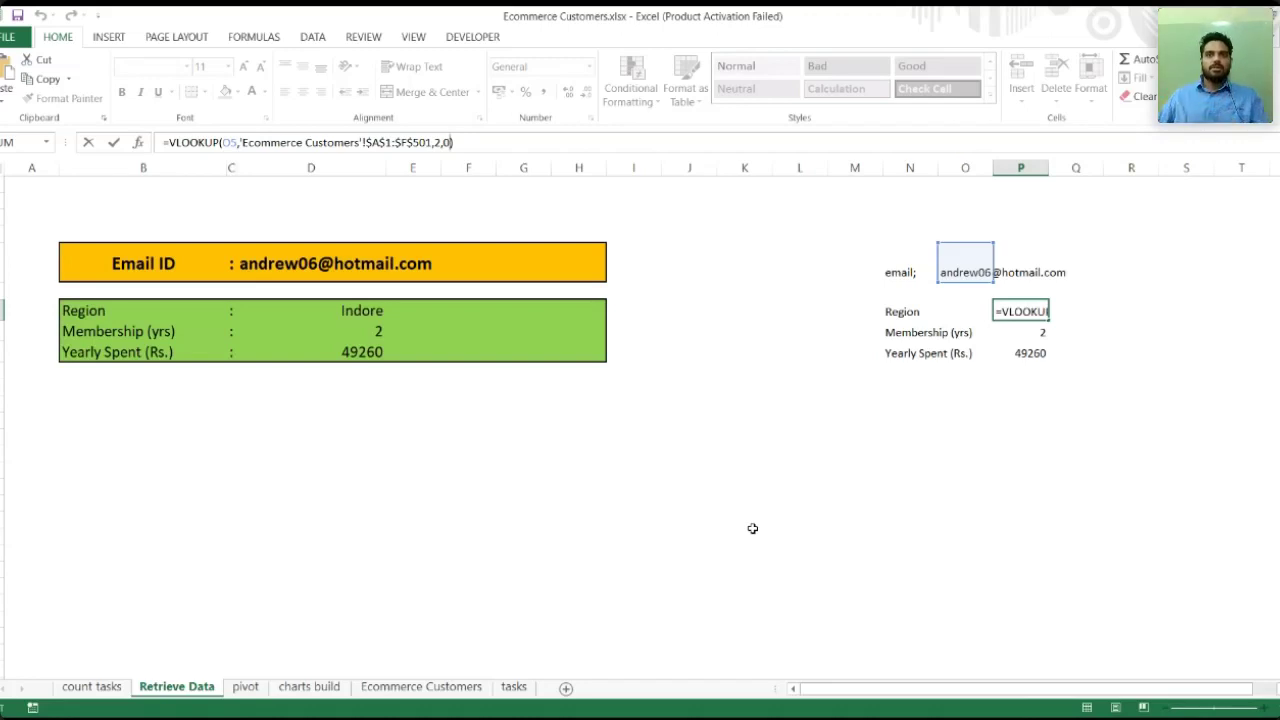
left_click(955, 275)
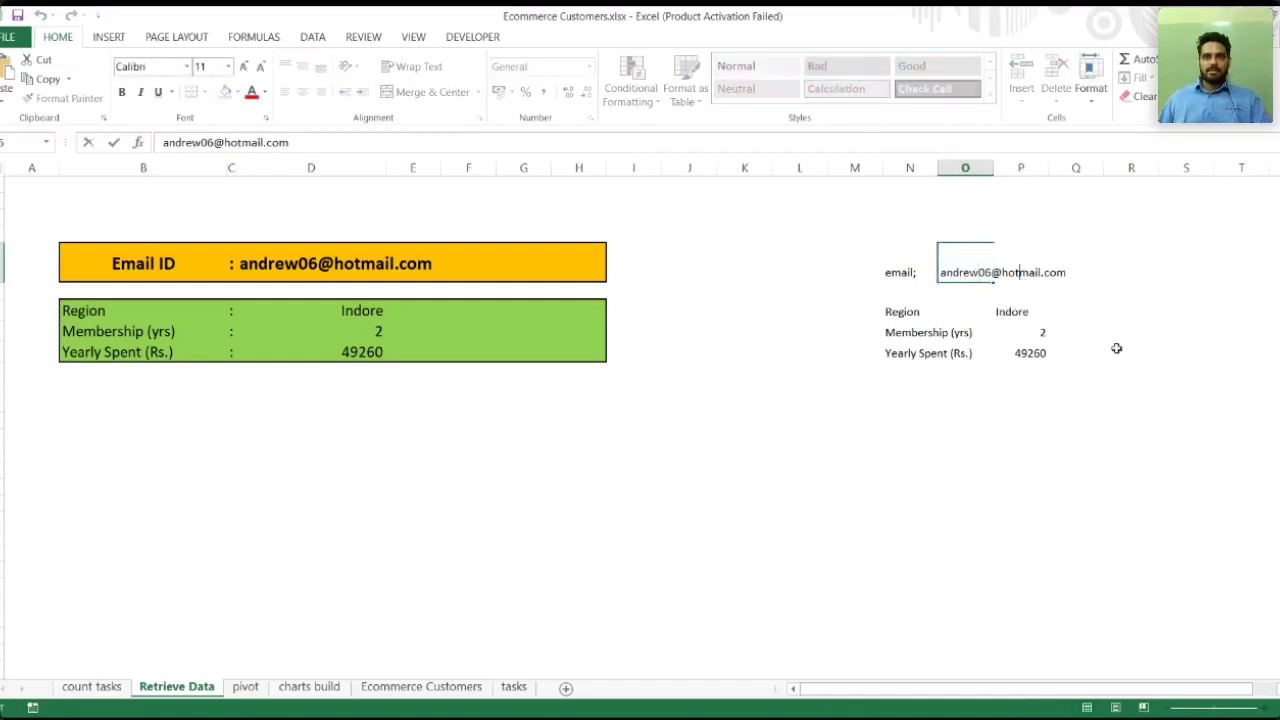
Step: Misspell the lookup email to test it, producing #N/A in the Region result
key("BackSpace")
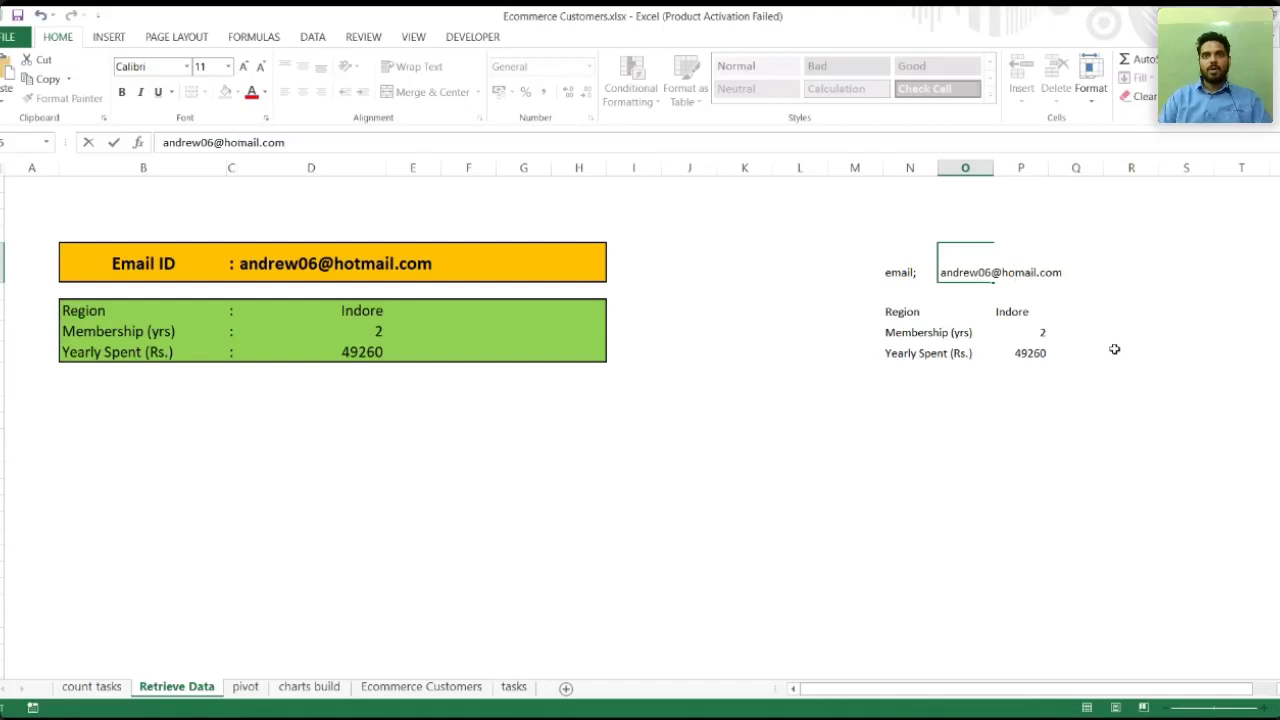
key("Return")
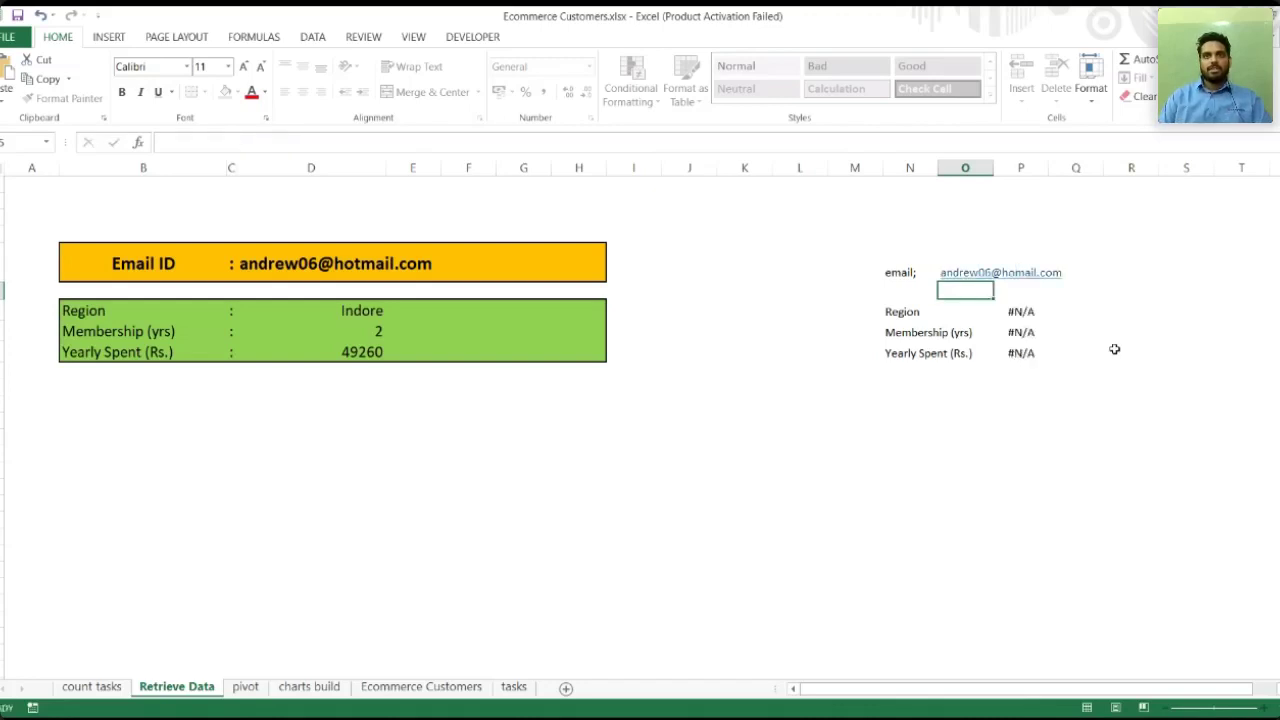
key("Right")
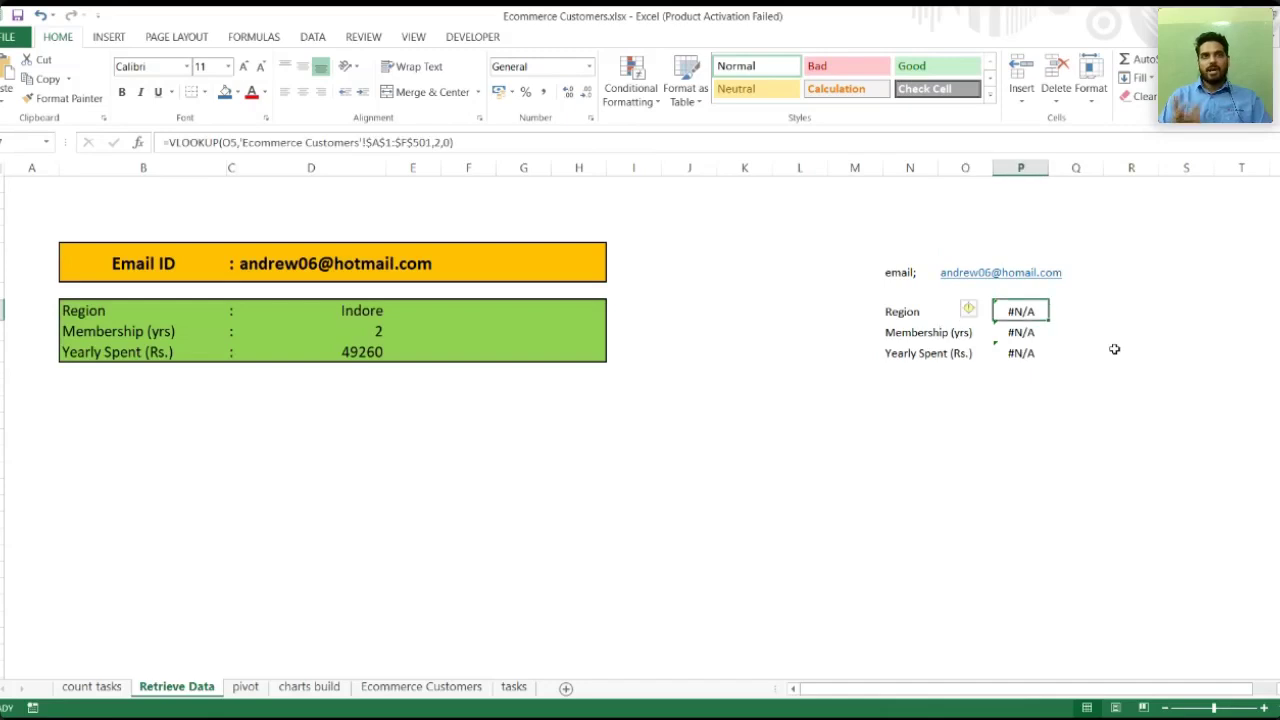
key("F2")
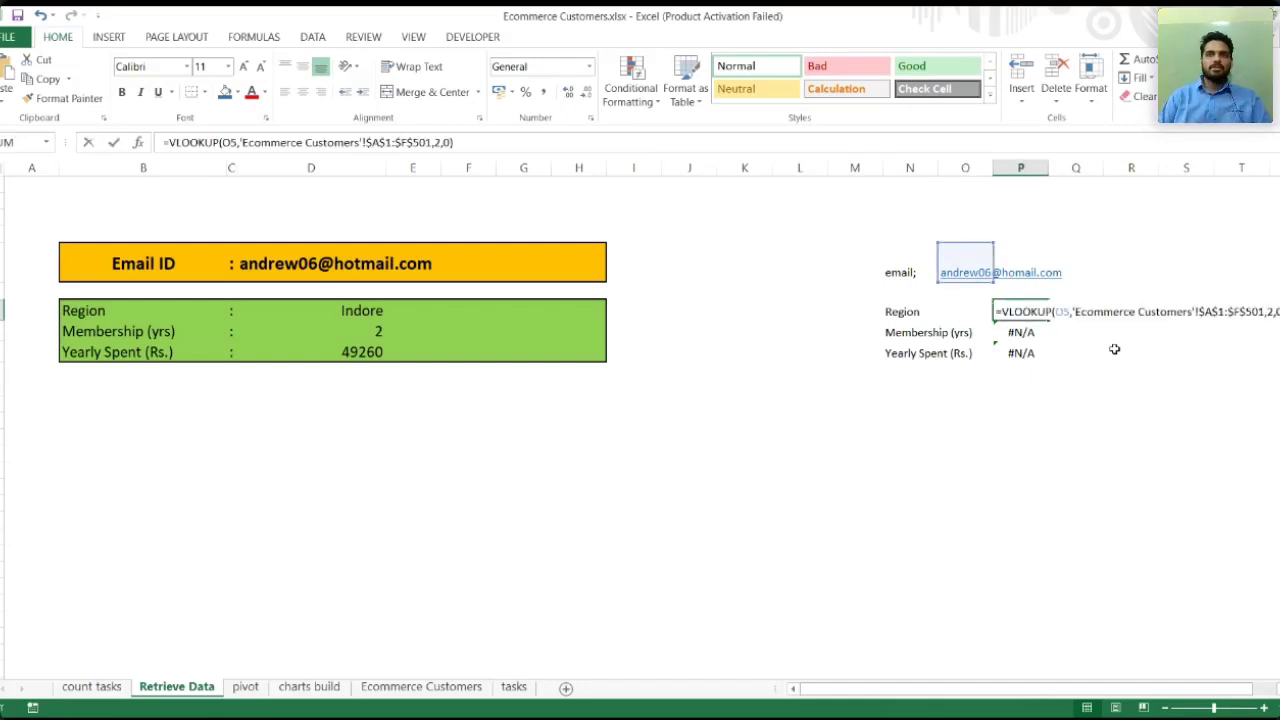
key("Left")
key("Return")
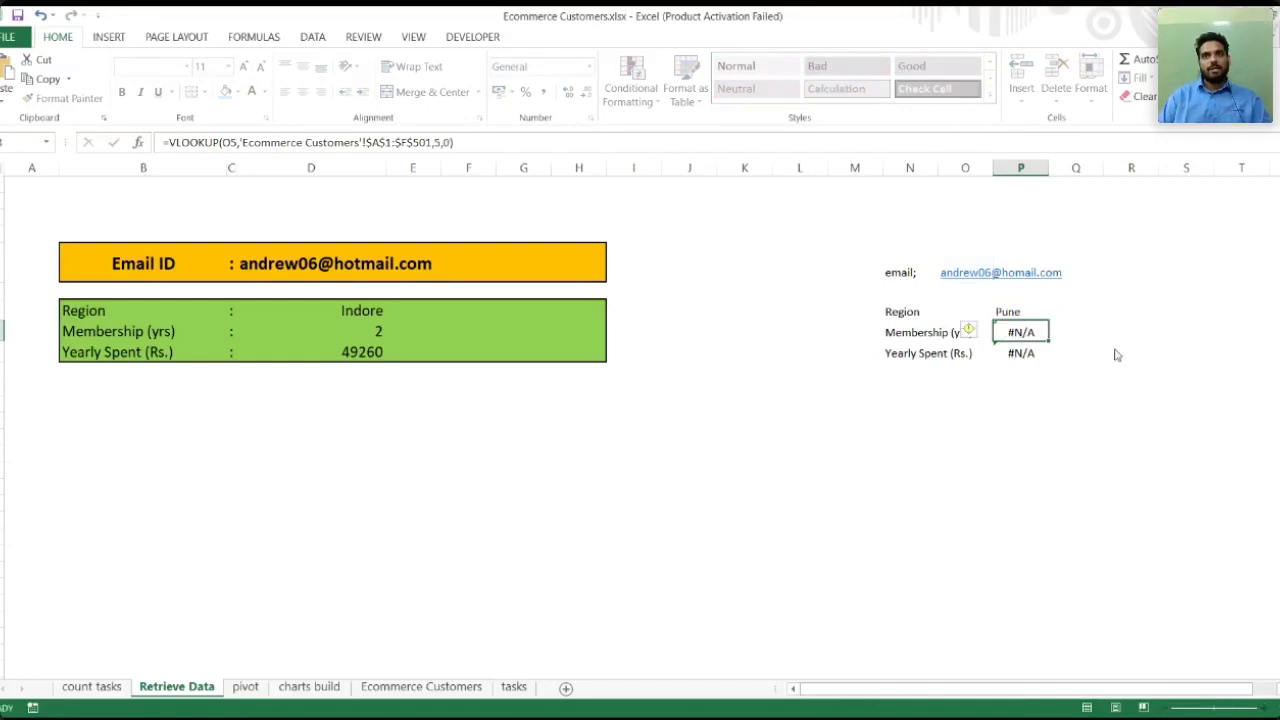
key("Up")
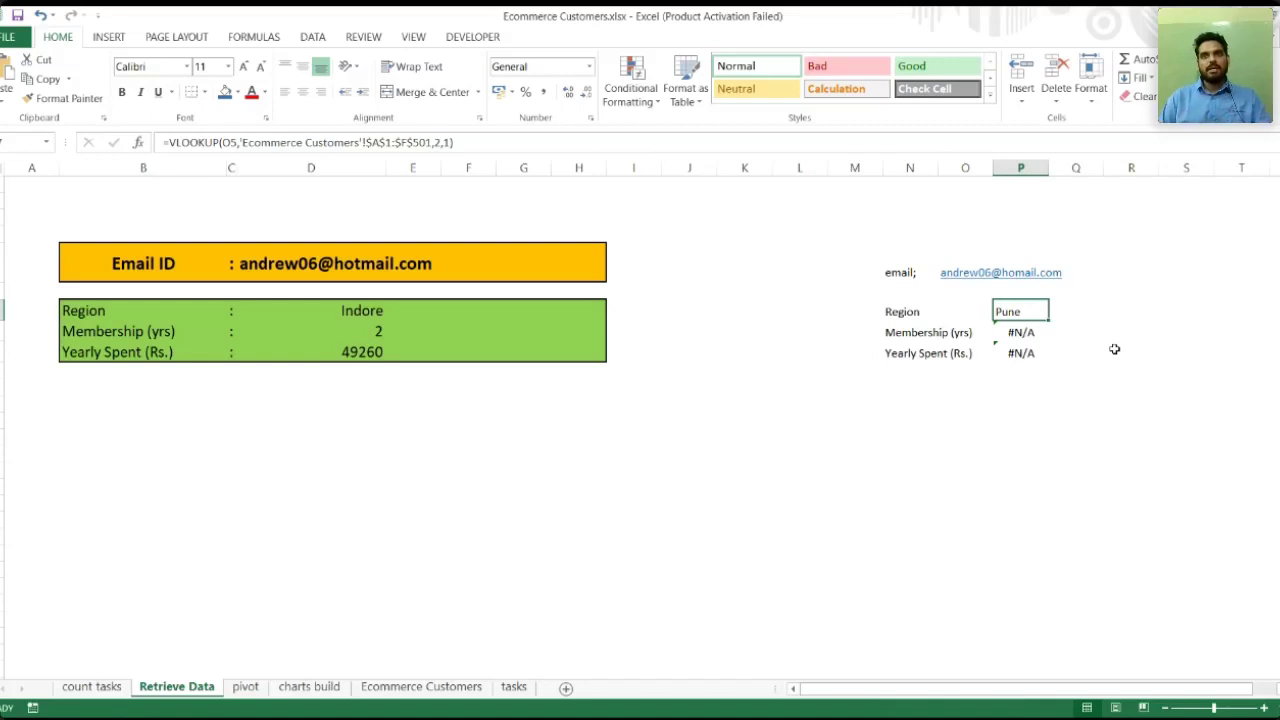
Step: Set the Region VLOOKUP's range_lookup argument to 0 for exact matching
key("F2")
key("BackSpace")
key("BackSpace")
type("0")
key("Return")
Step: Correct 'homail' to 'hotmail' in the lookup email and review the Membership and Yearly Spent results
key("Up")
key("Up")
key("Left")
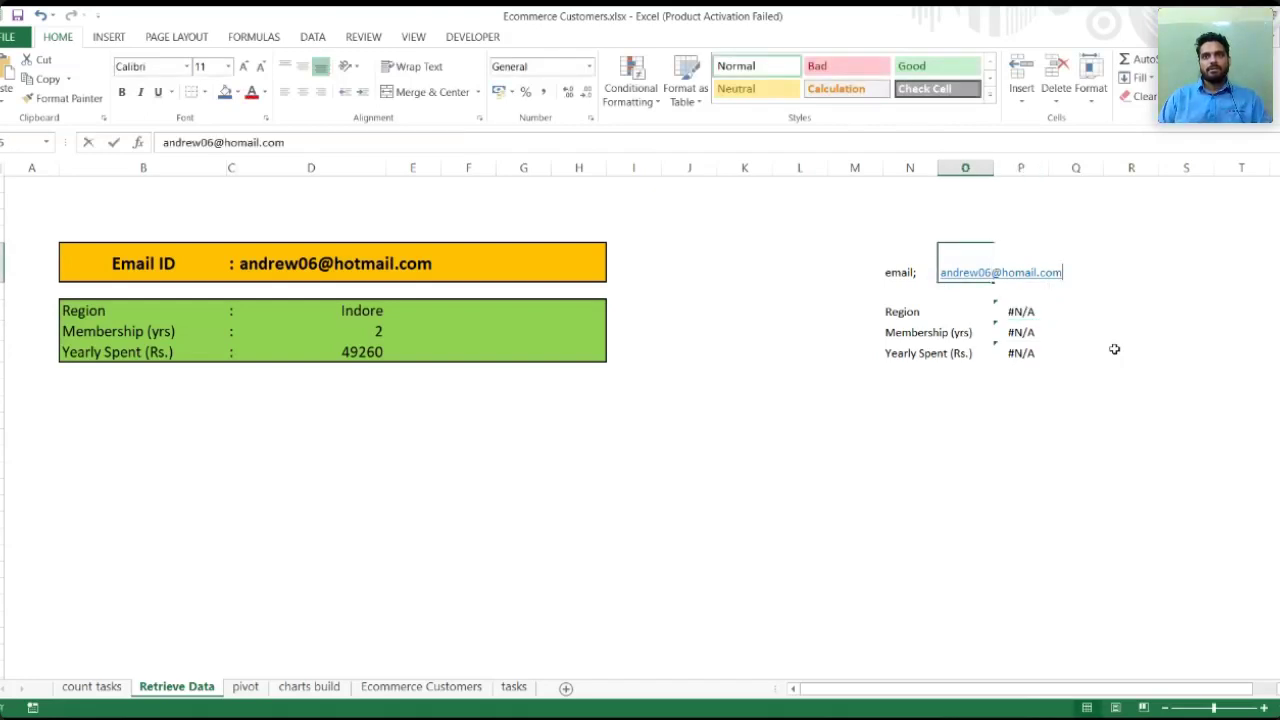
key("F2")
key("Left")
key("Left")
key("Left")
key("Left")
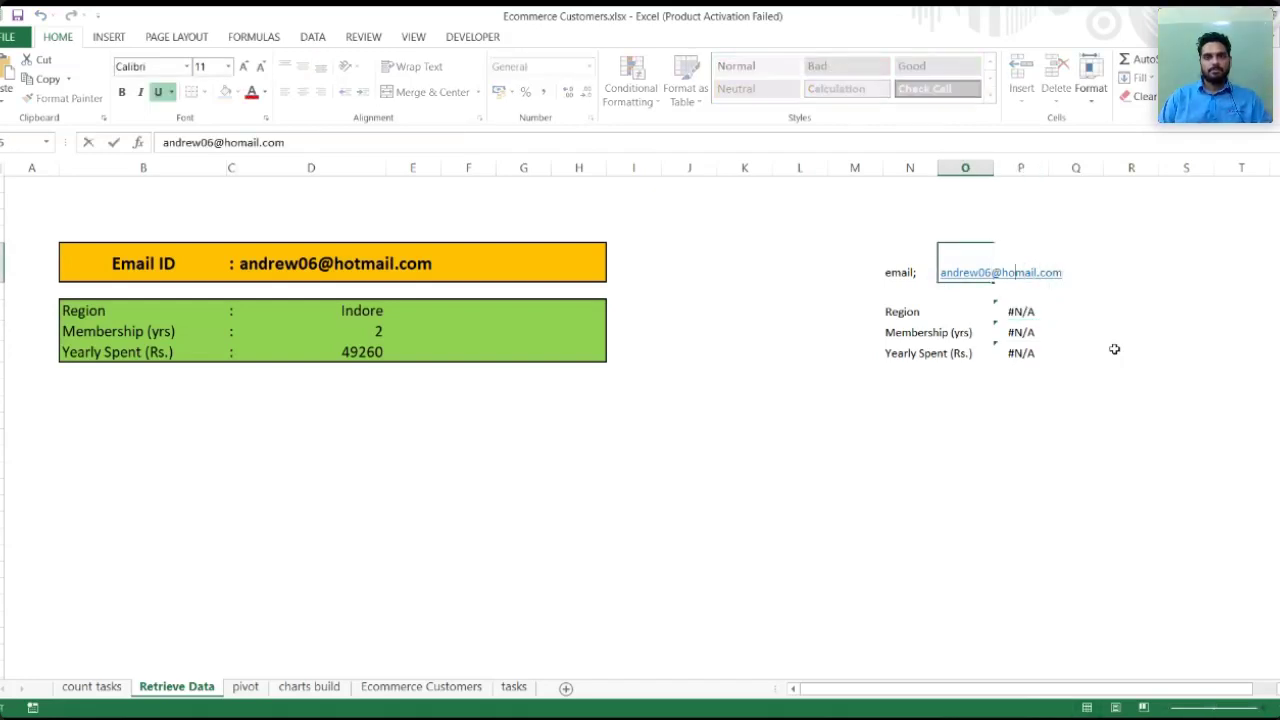
type("t")
key("Return")
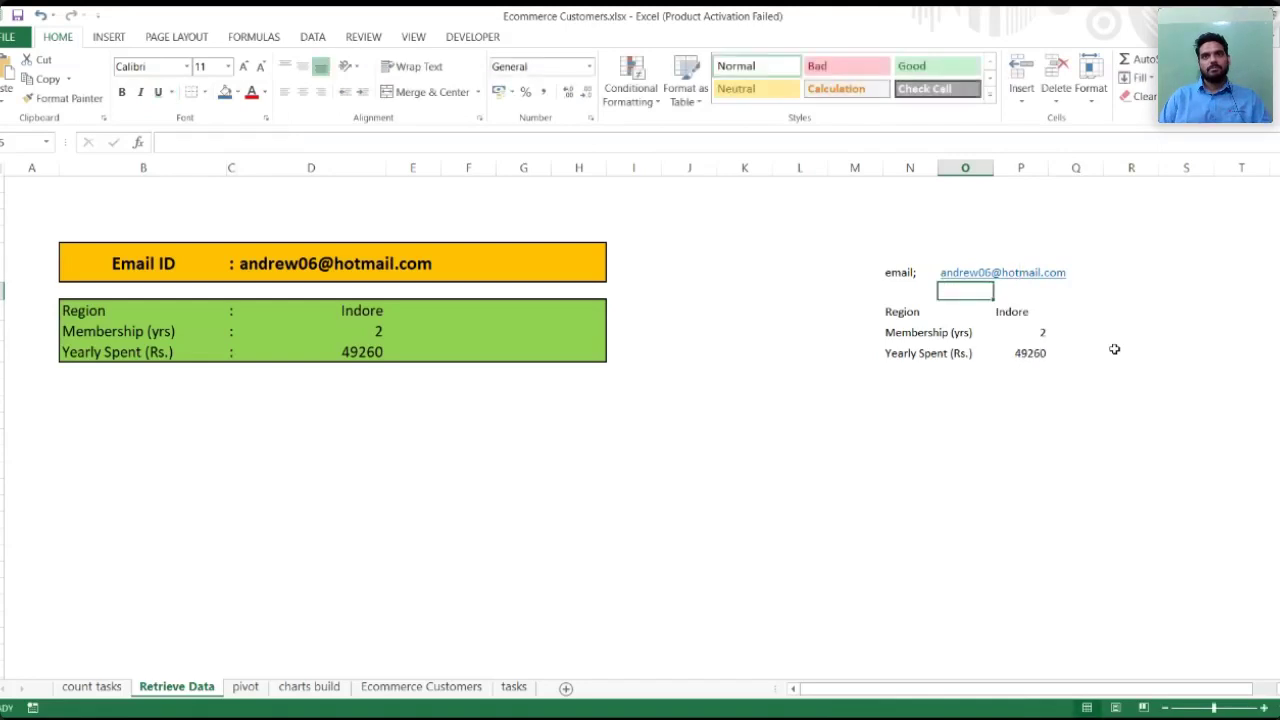
key("Right")
key("Down")
key("Down")
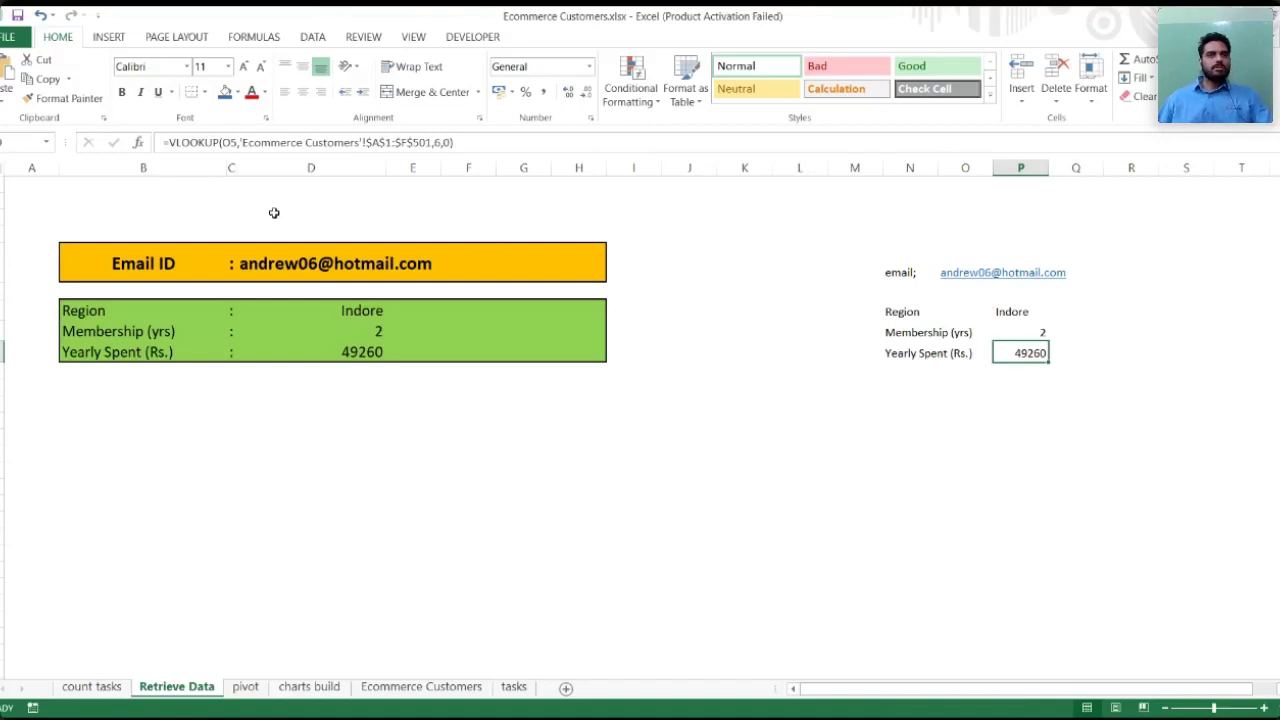
Step: Select and cut the Email id column data on Ecommerce Customers
left_click(437, 677)
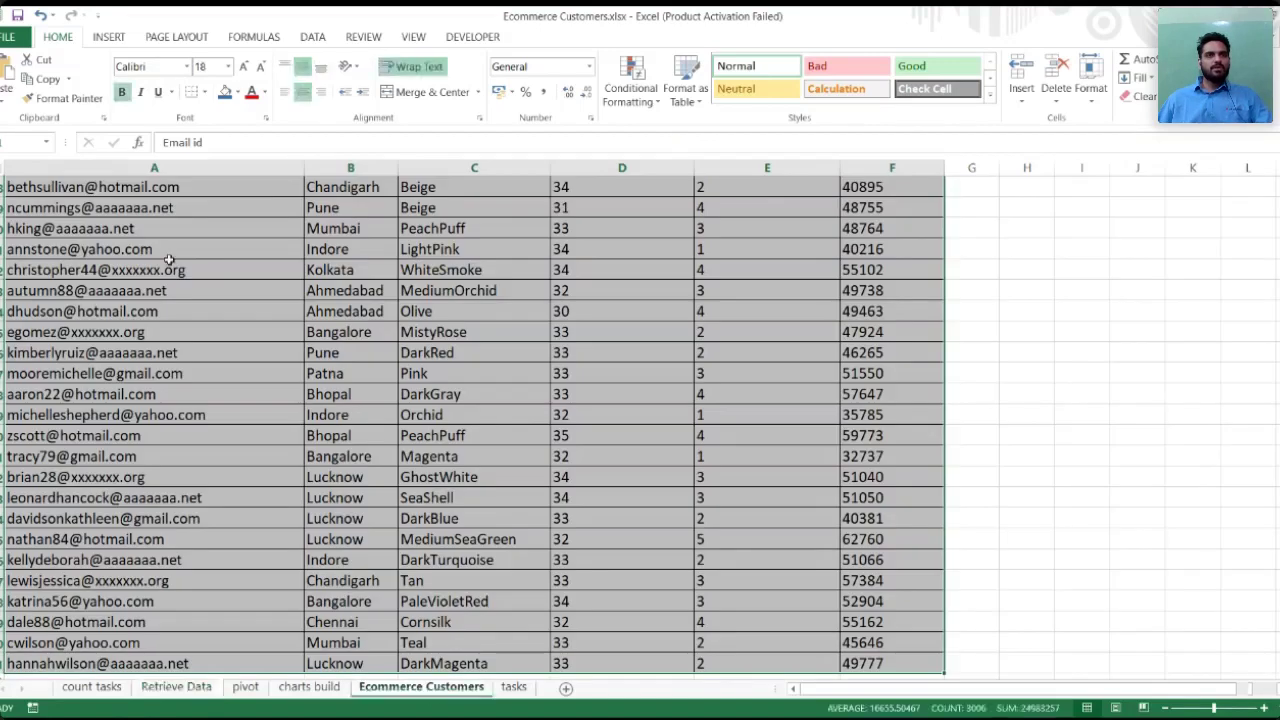
scroll(200, 265, "up", 3)
scroll(200, 265, "up", 9)
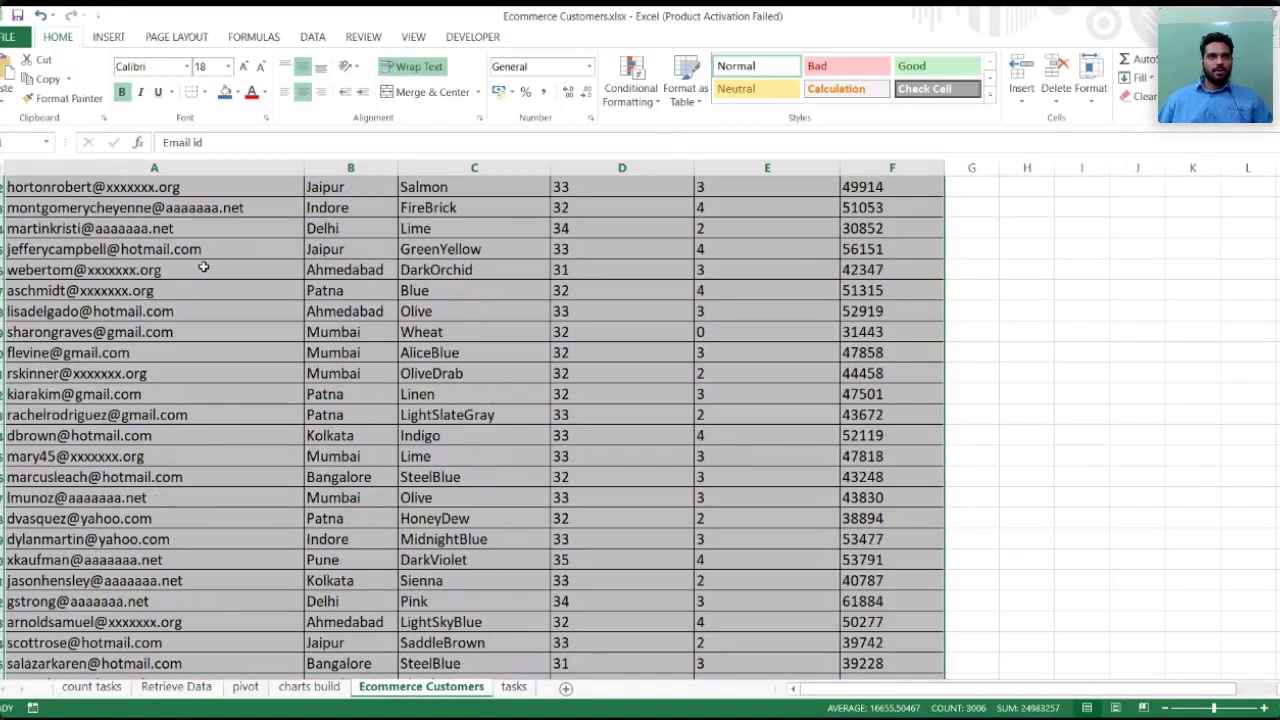
left_click(207, 257)
key("ctrl+Up")
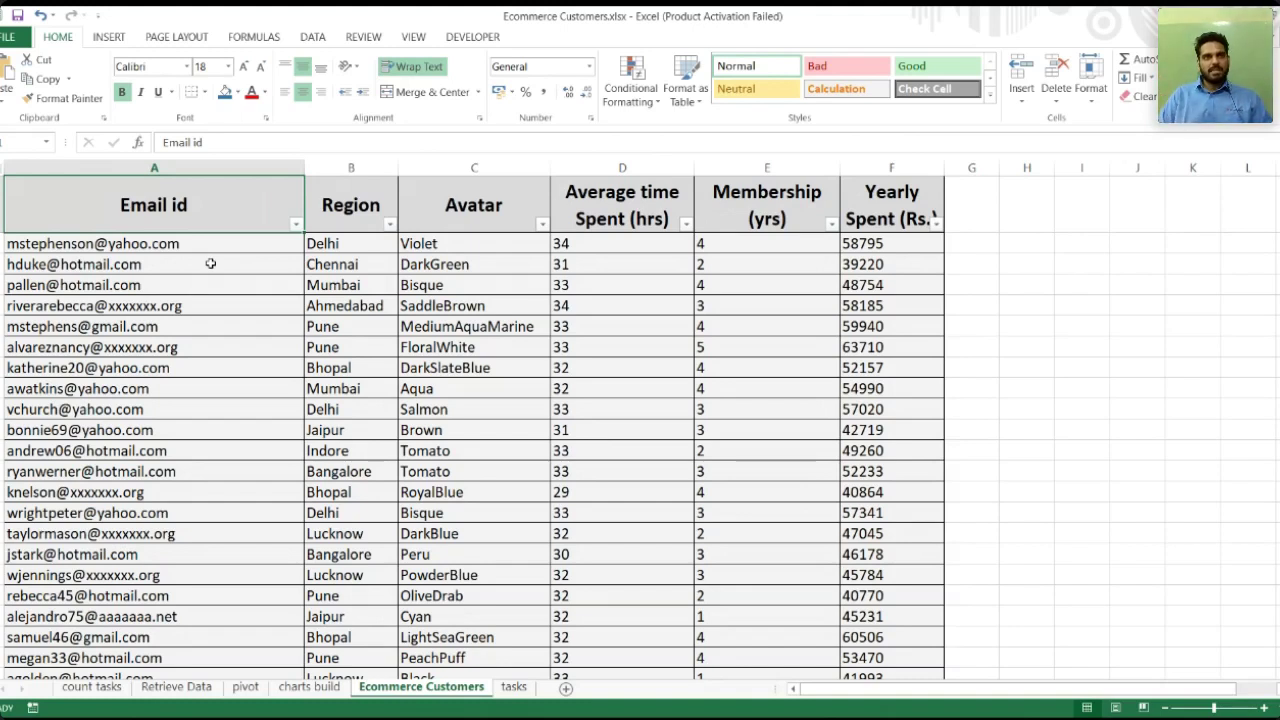
key("ctrl+shift+Down")
key("ctrl+BackSpace")
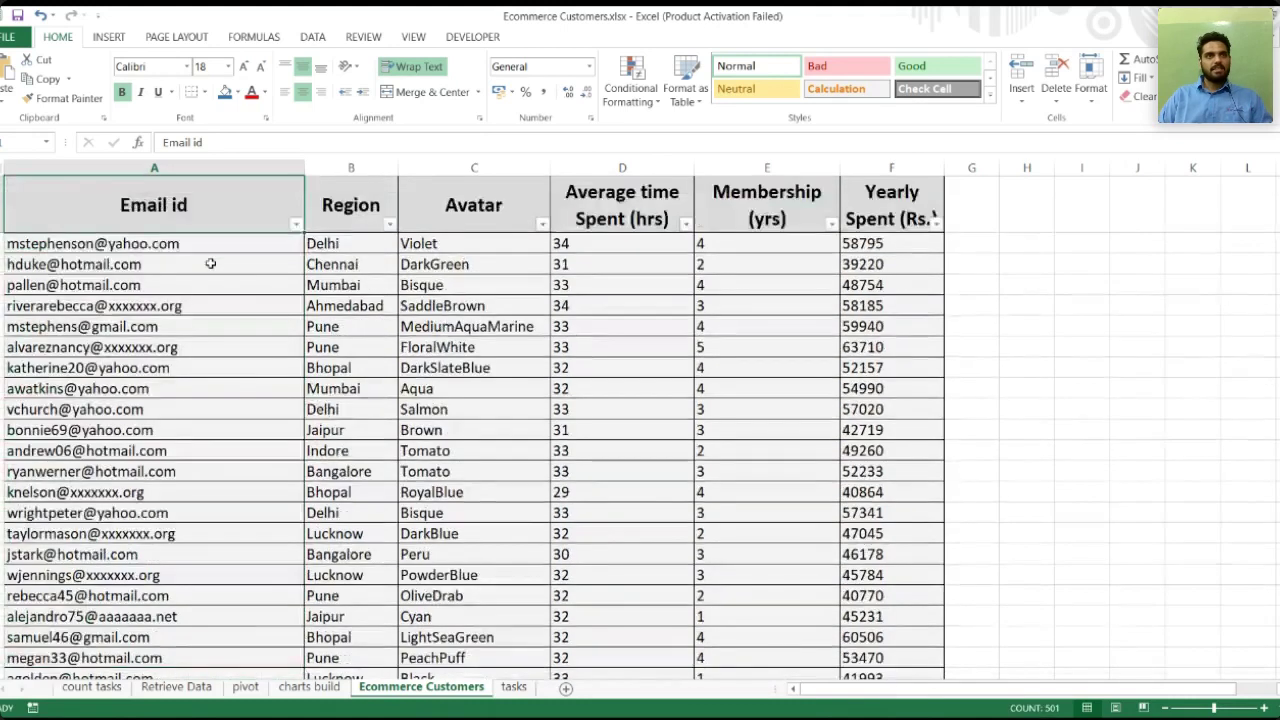
key("ctrl+c")
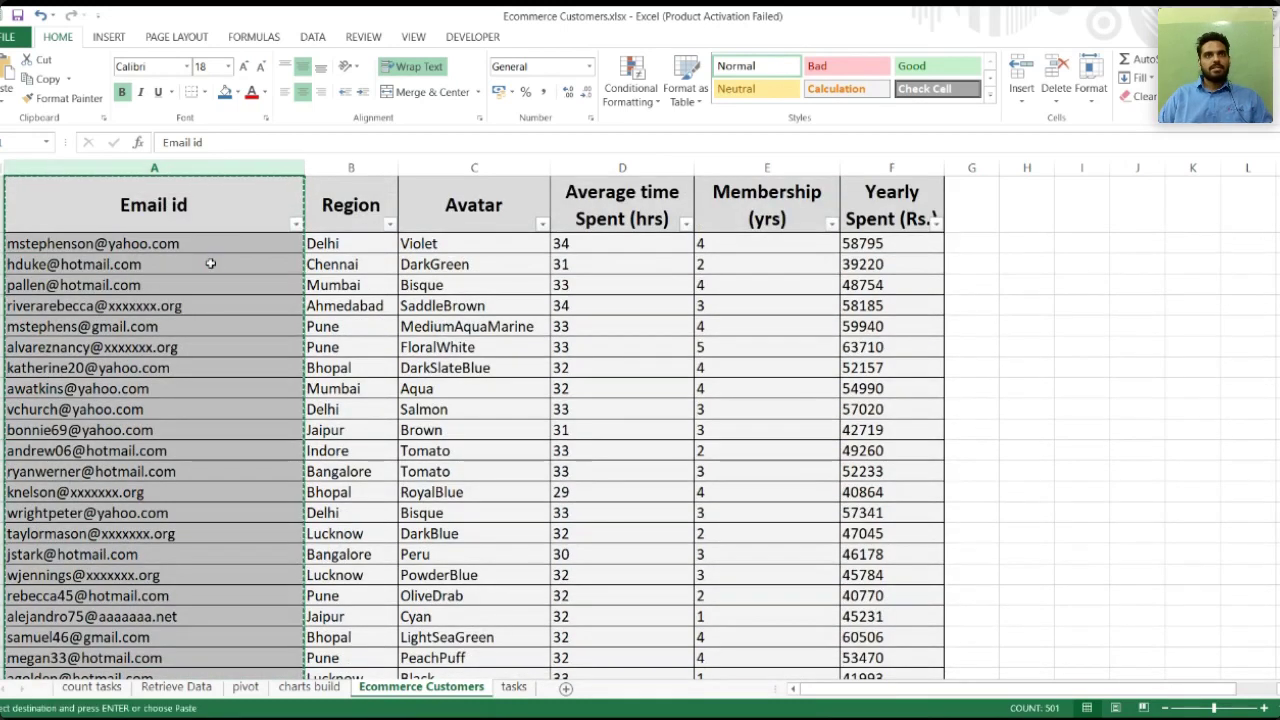
Step: Insert the cut Email id column before Average time Spent, then return to Retrieve Data
key("Right")
key("Right")
key("Right")
key("ctrl+shift+Down")
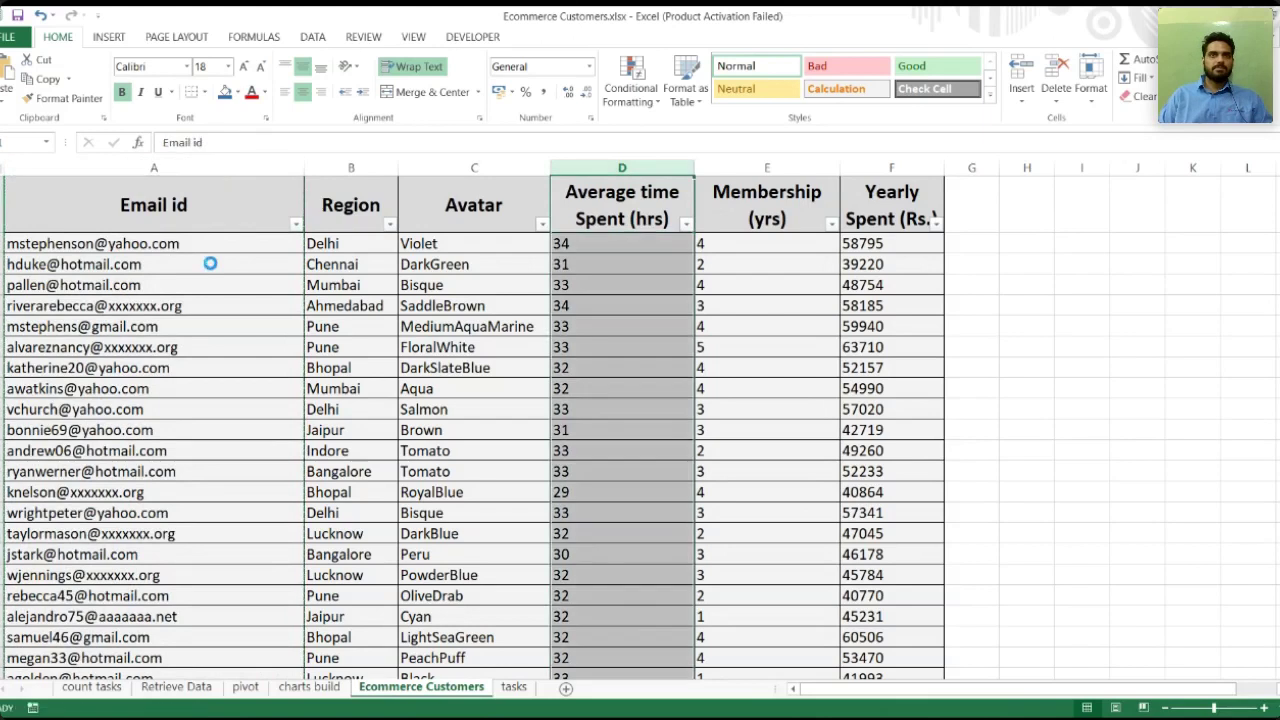
key("ctrl+shift+plus")
key("Left")
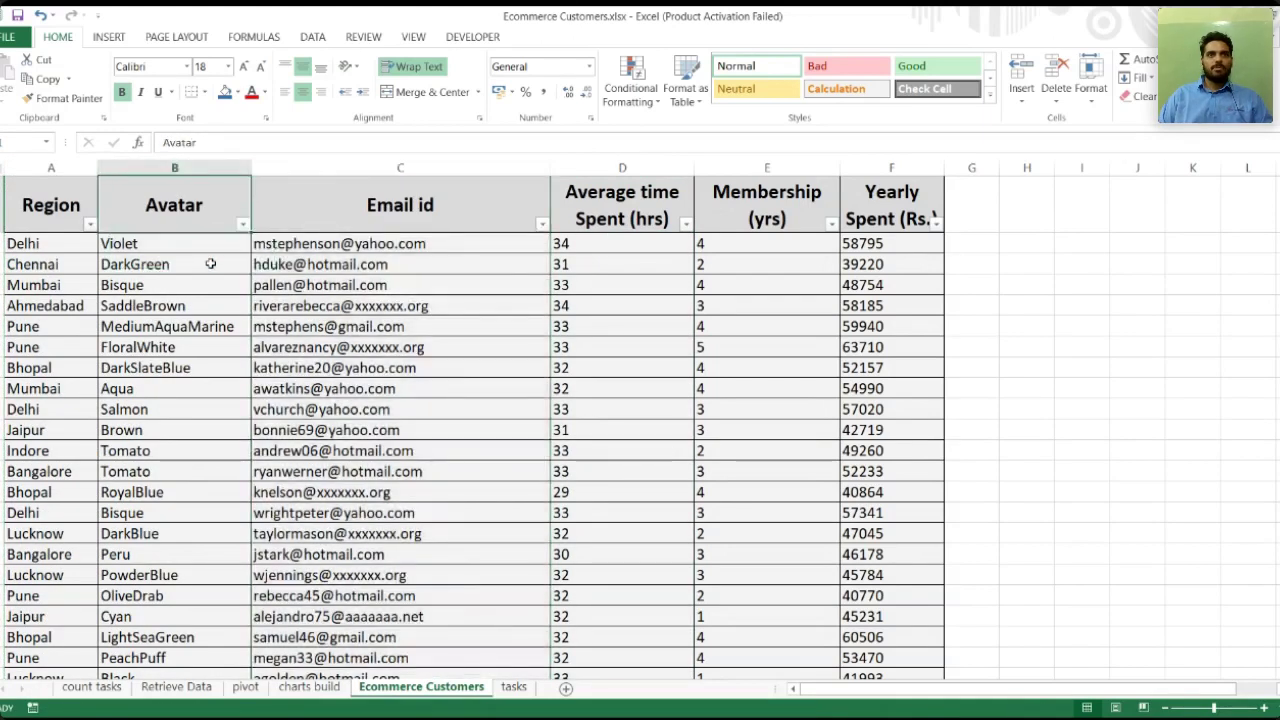
key("Left")
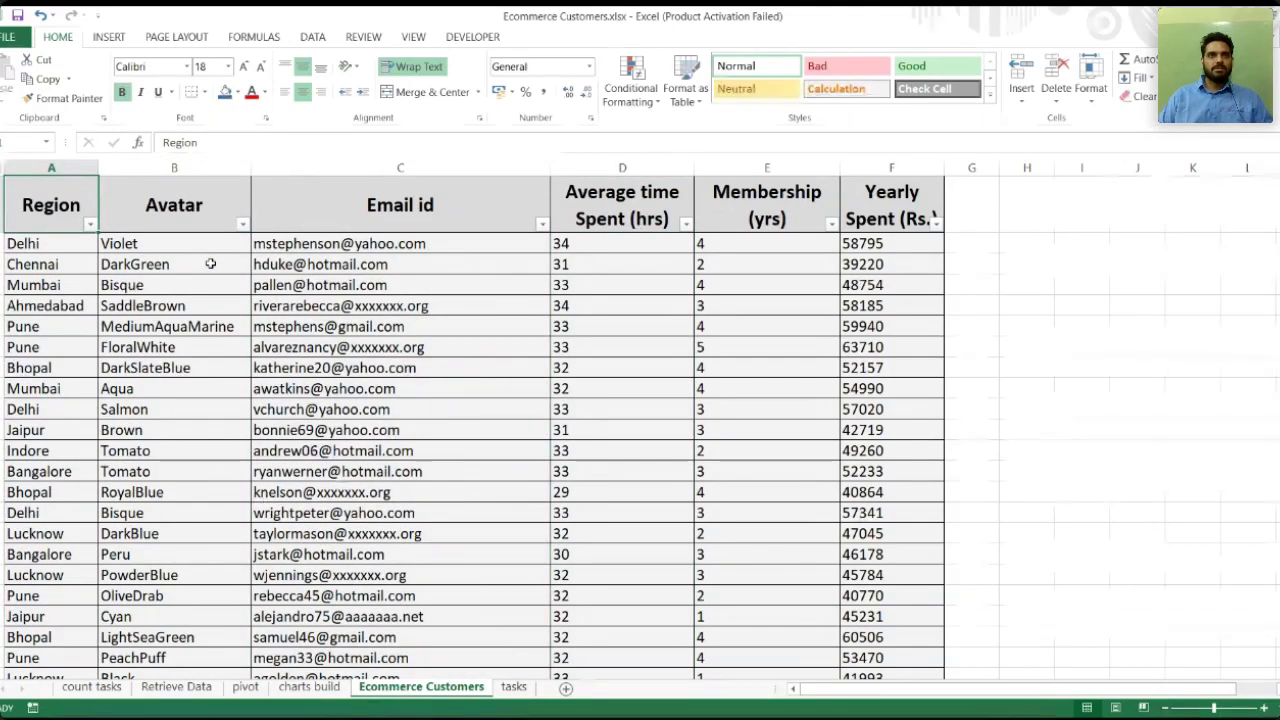
left_click(176, 687)
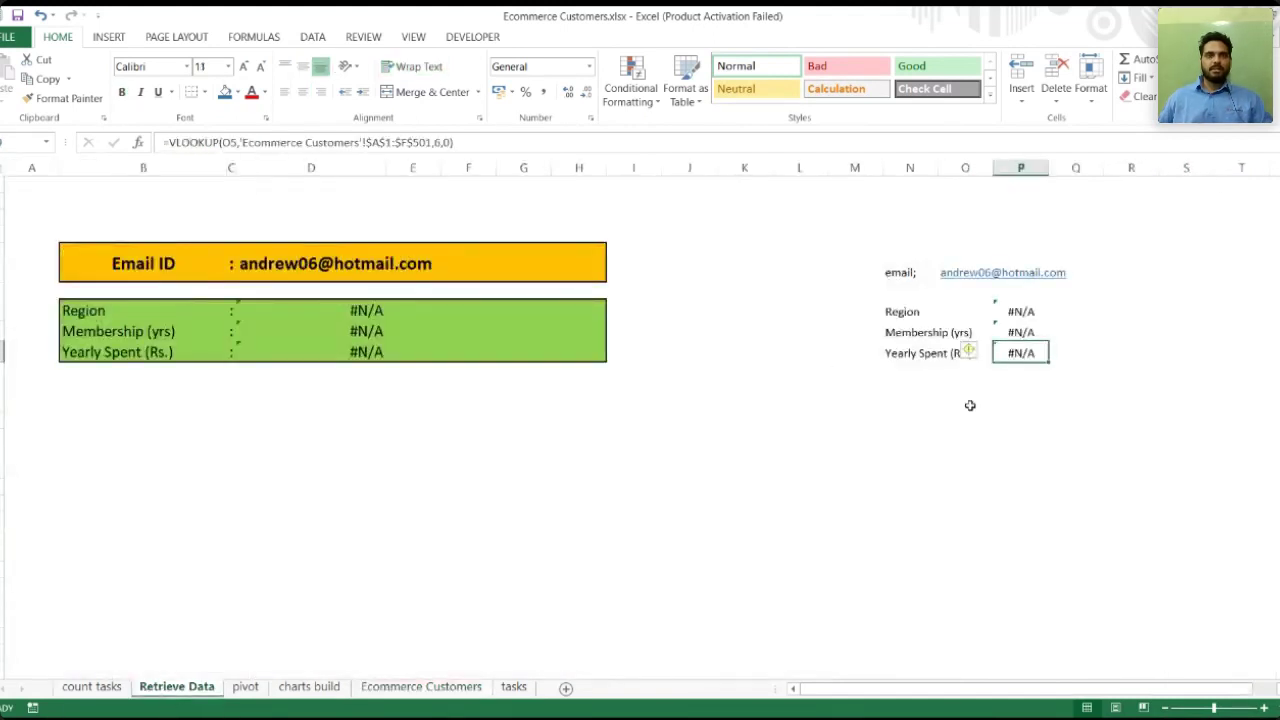
Step: Cut the Email id column from C and insert it before Region as column A
left_click(405, 688)
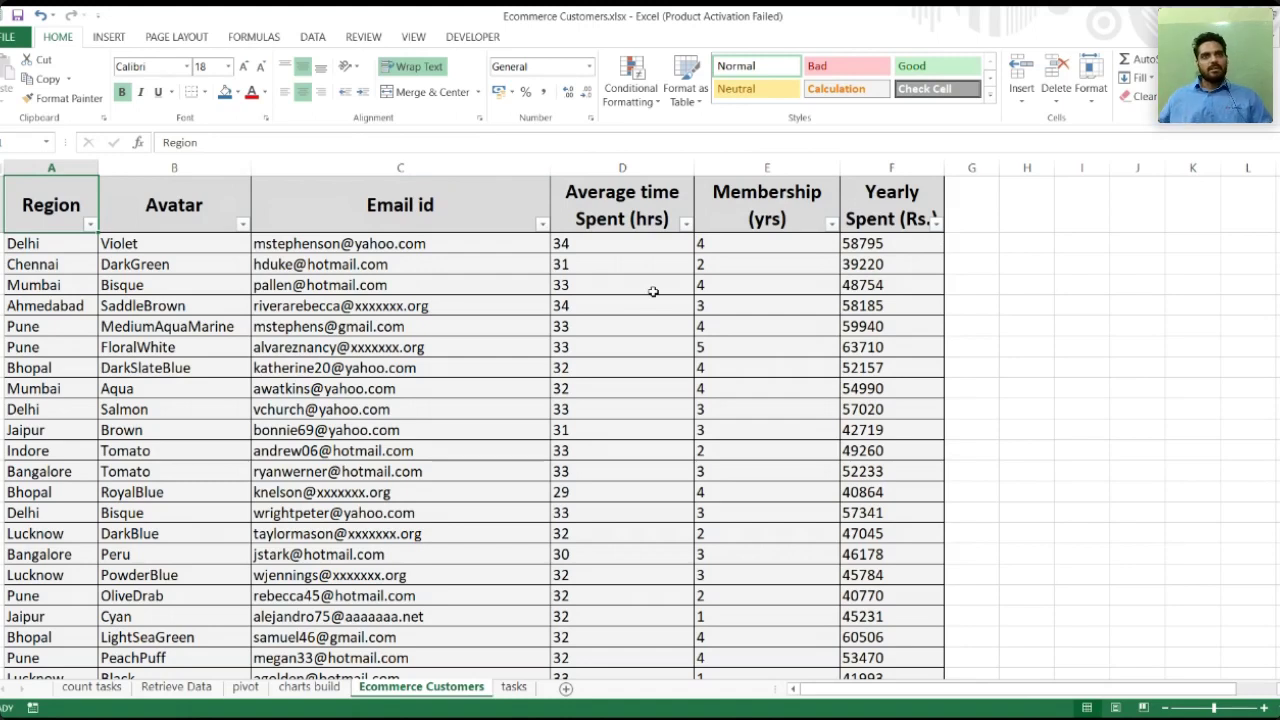
key("ctrl+z")
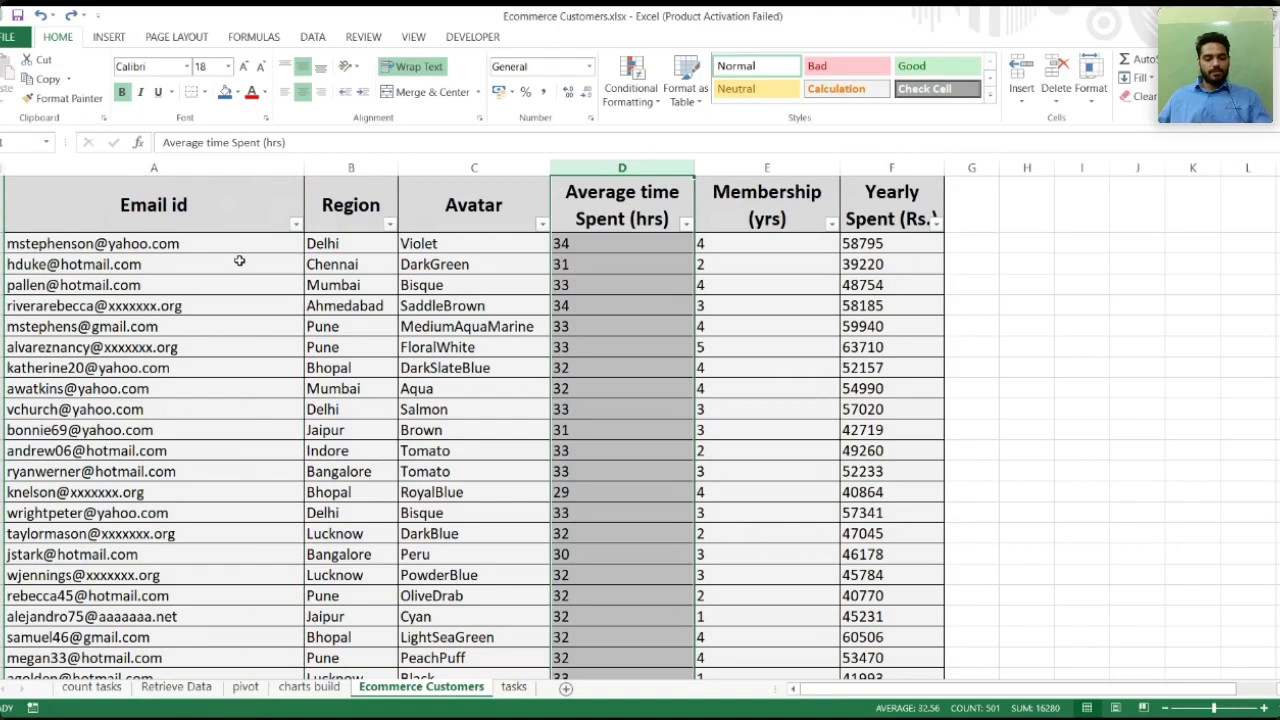
key("ctrl+y")
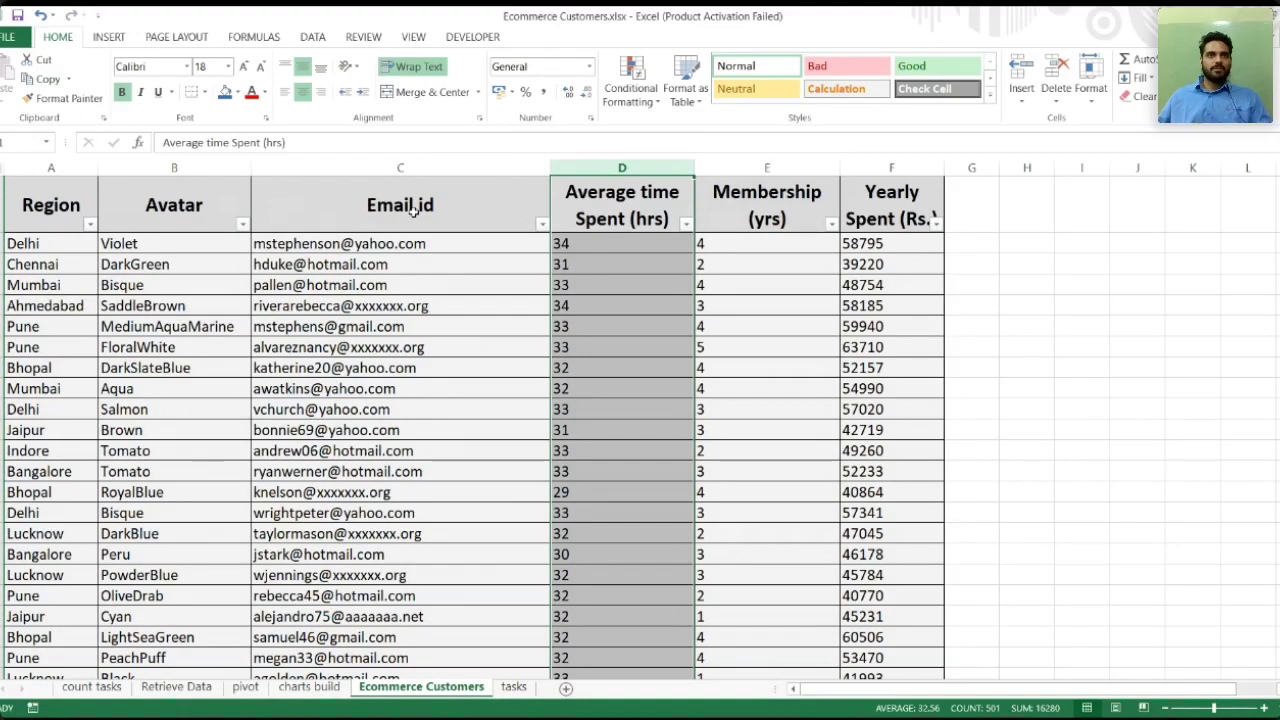
left_click(409, 228)
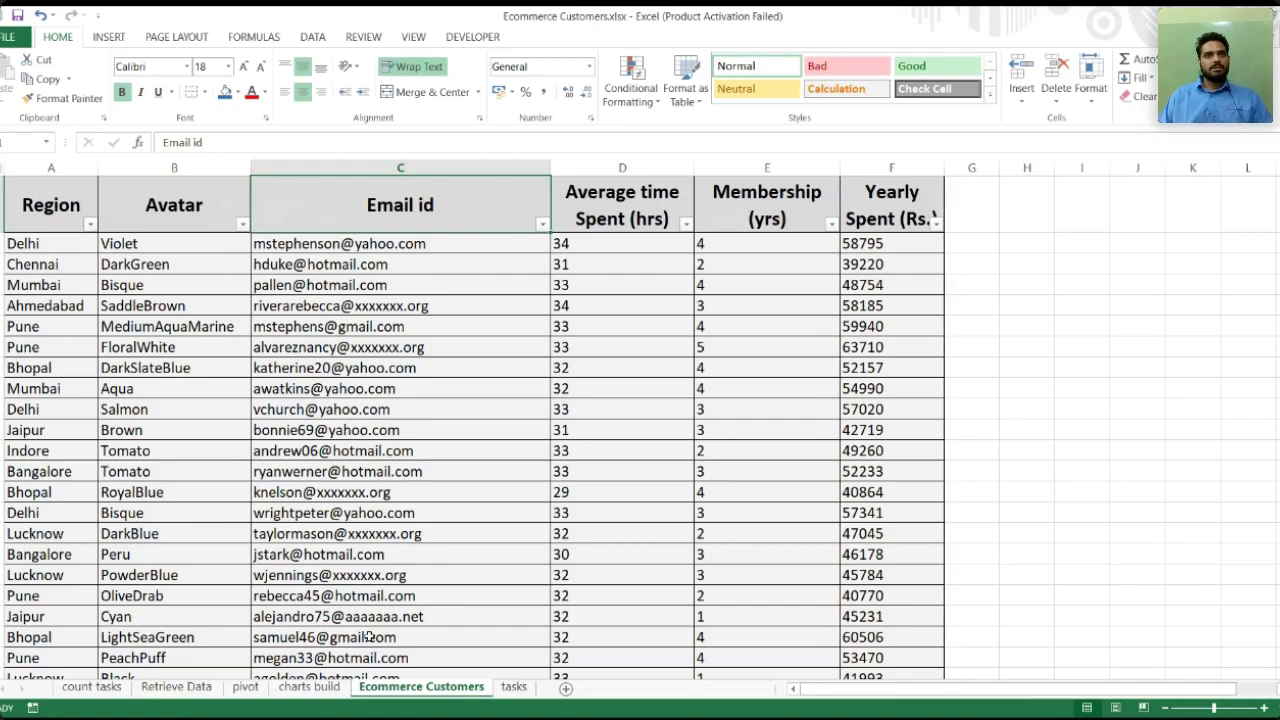
key("ctrl+shift+Down")
key("ctrl+c")
key("ctrl+Left")
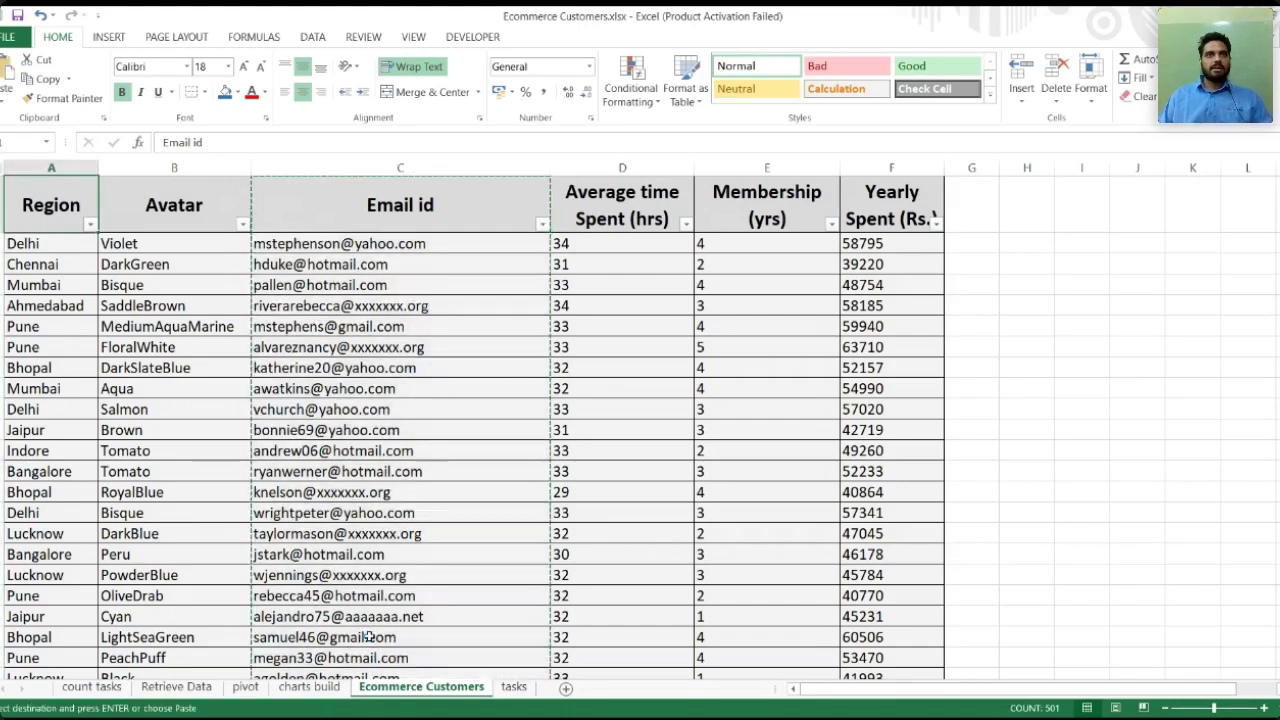
key("ctrl+shift+Down")
key("ctrl+shift+plus")
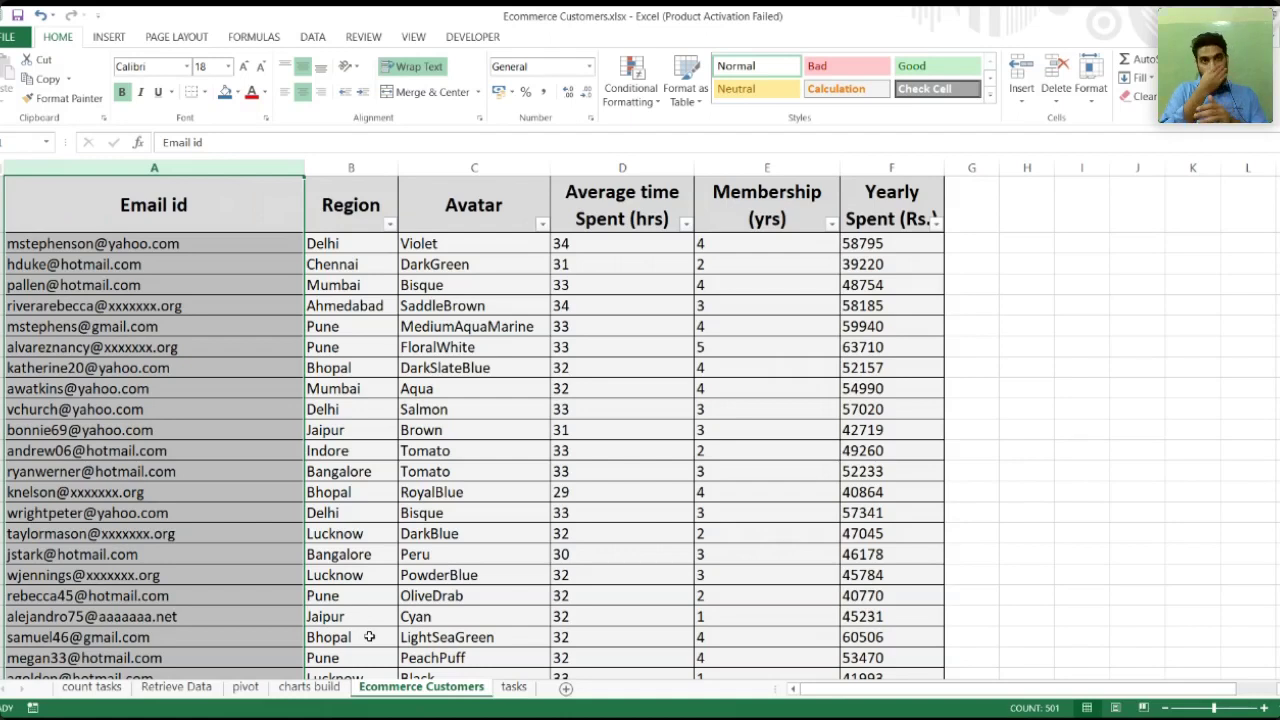
key("ctrl+Home")
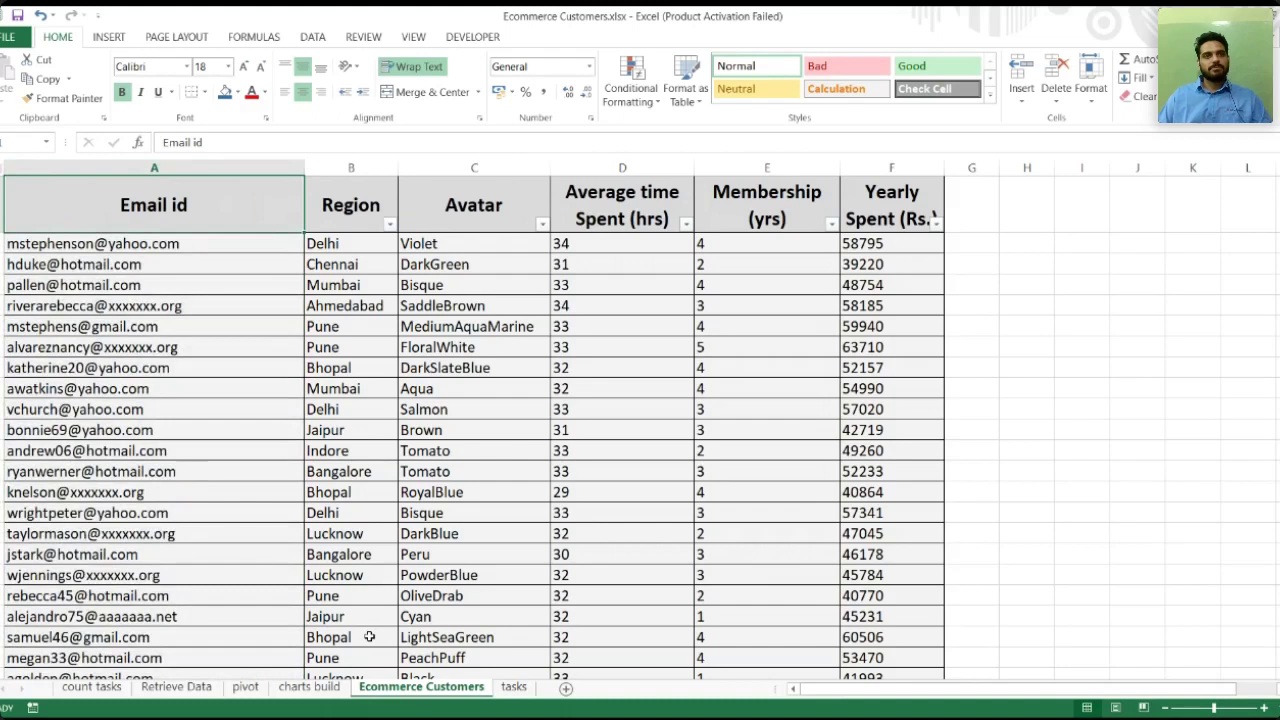
Step: Enter 'done' in the vlookup task's Status cell E8 on the tasks sheet
left_click(517, 692)
left_click(270, 345)
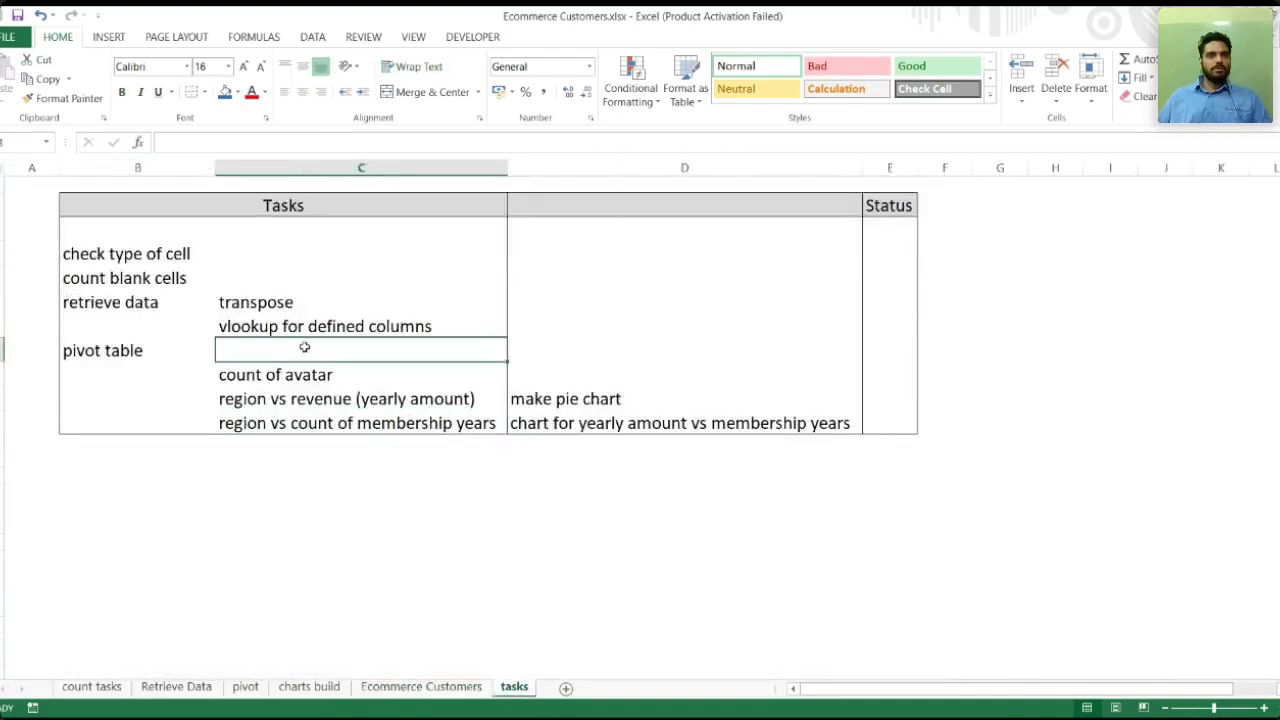
left_click(560, 347)
left_click(901, 331)
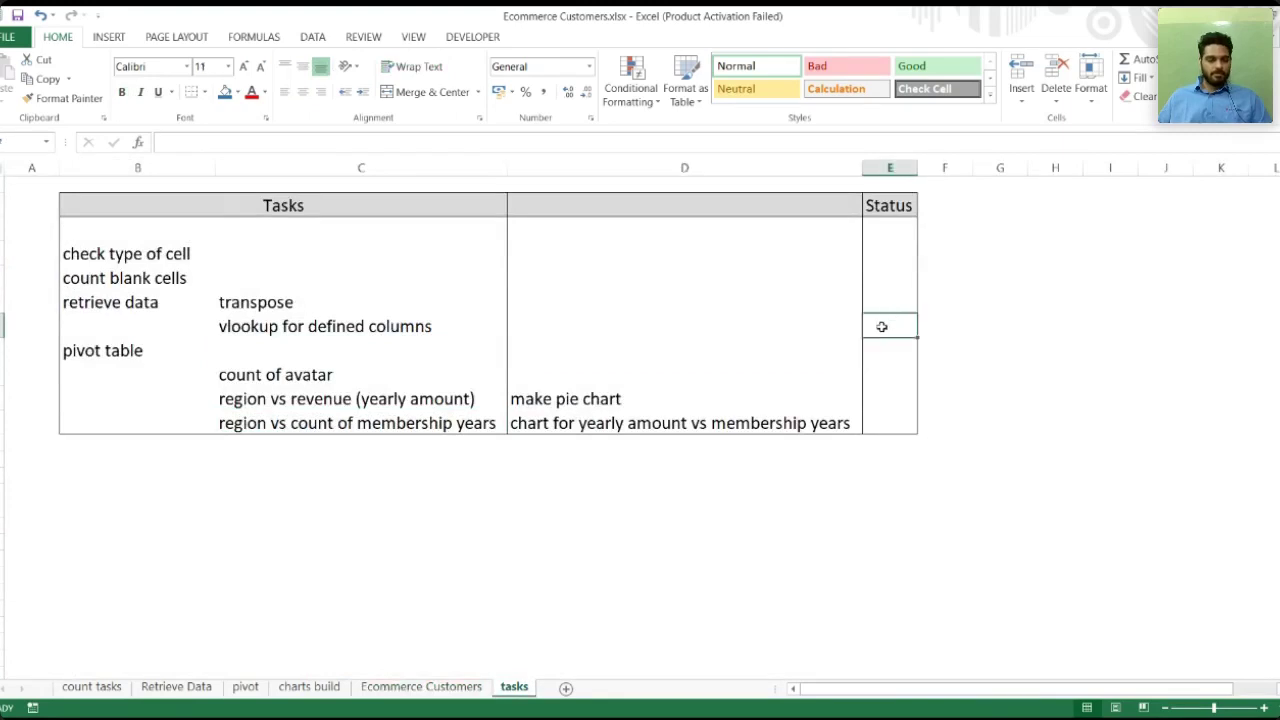
type("done")
key("Up")
key("Up")
key("Up")
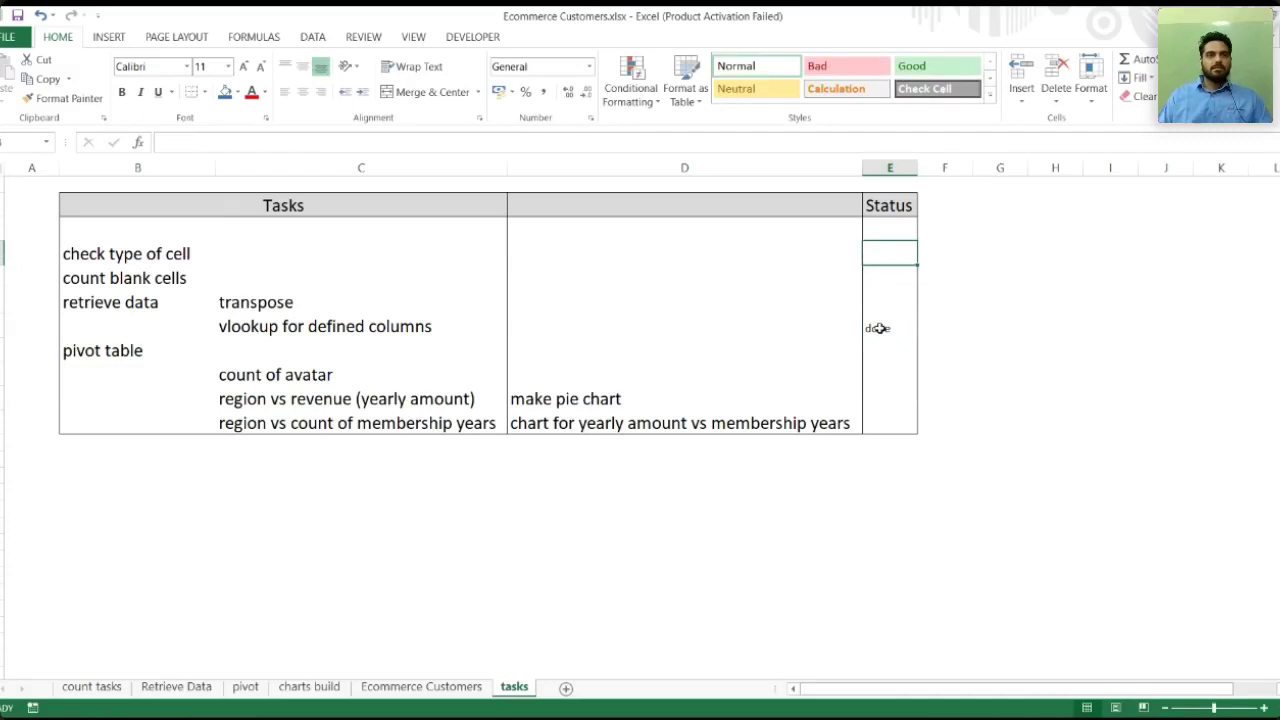
Step: Start a =TYPE( formula in empty cell H4 beside the customer table
key("ctrl+Page_Up")
left_click(257, 246)
left_click(202, 335)
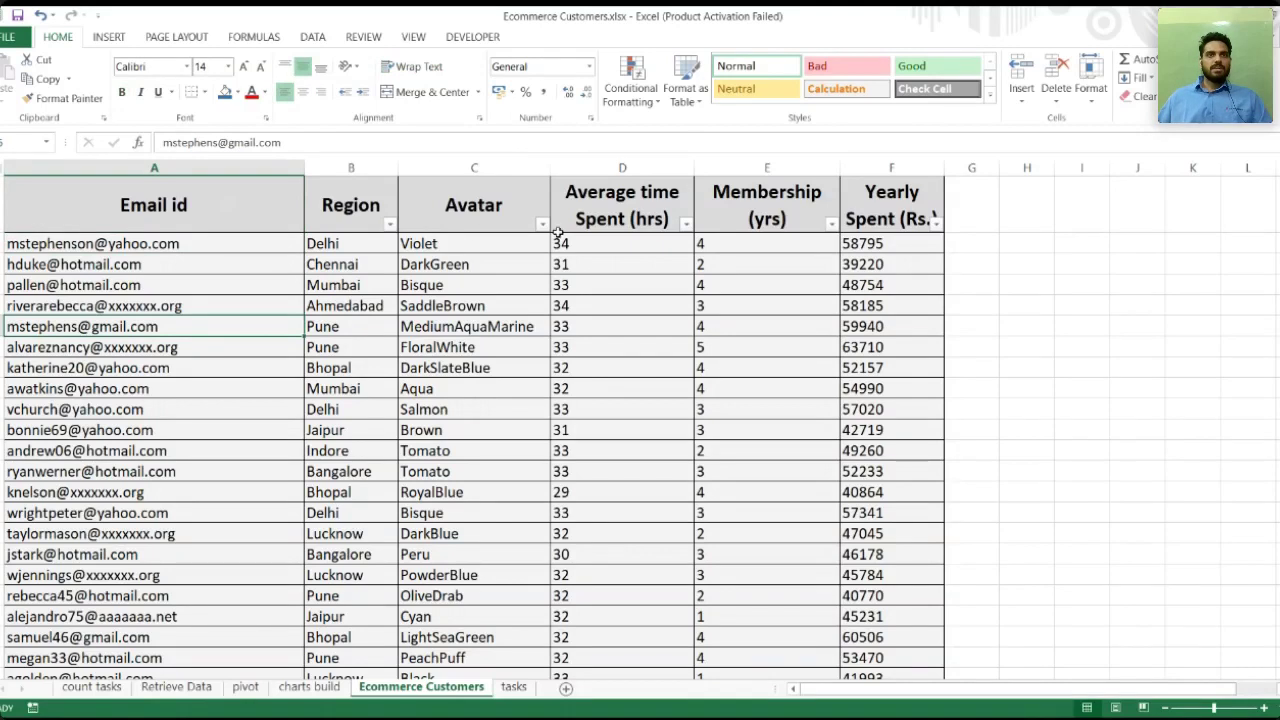
left_click(1006, 284)
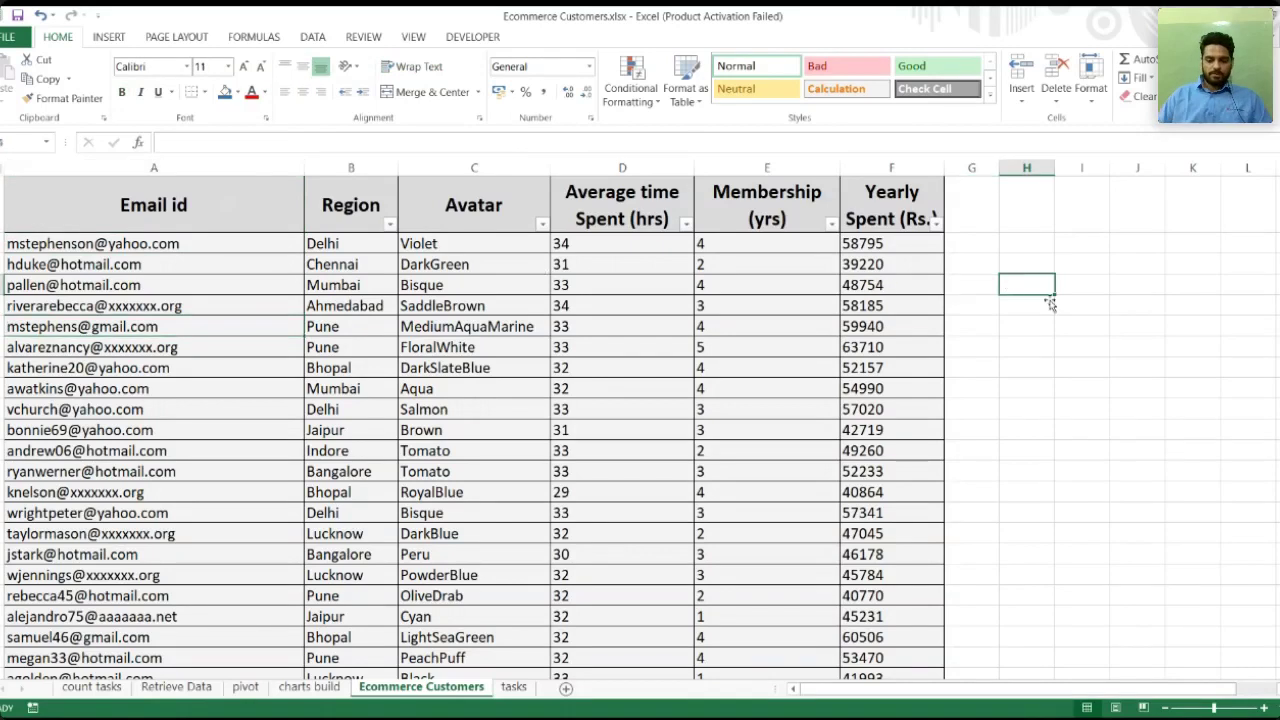
type("=ty")
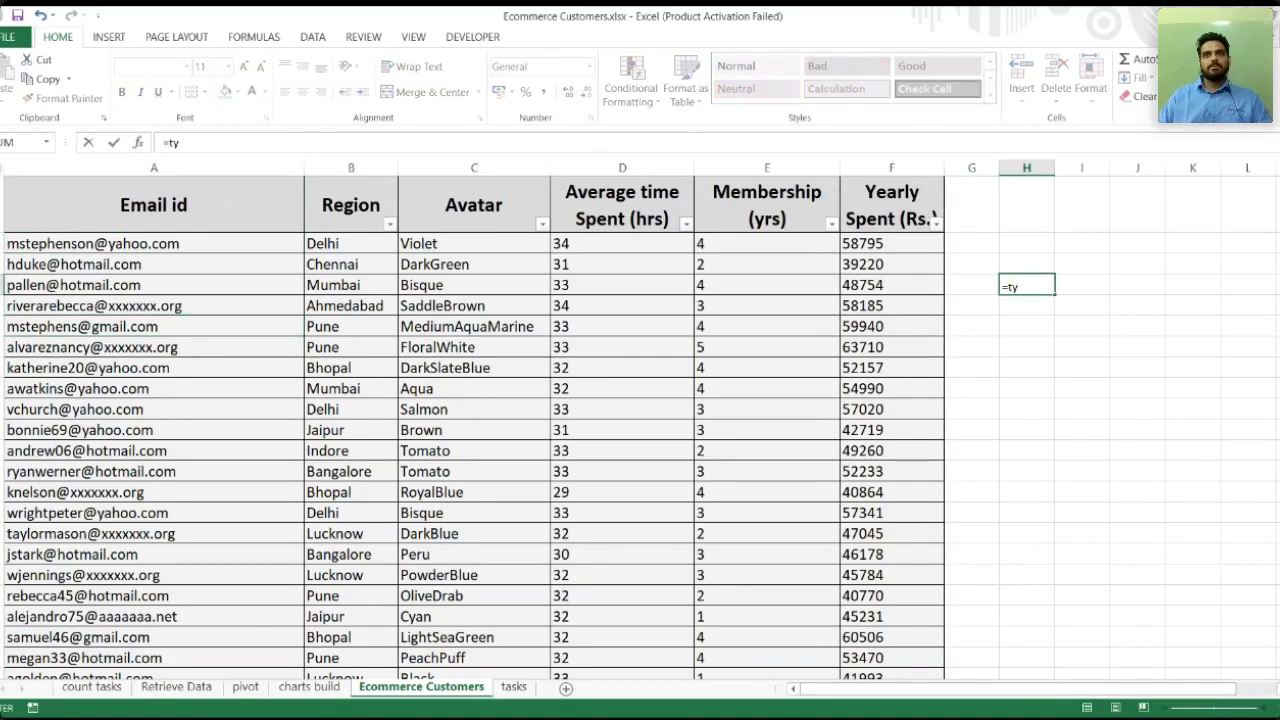
key("Tab")
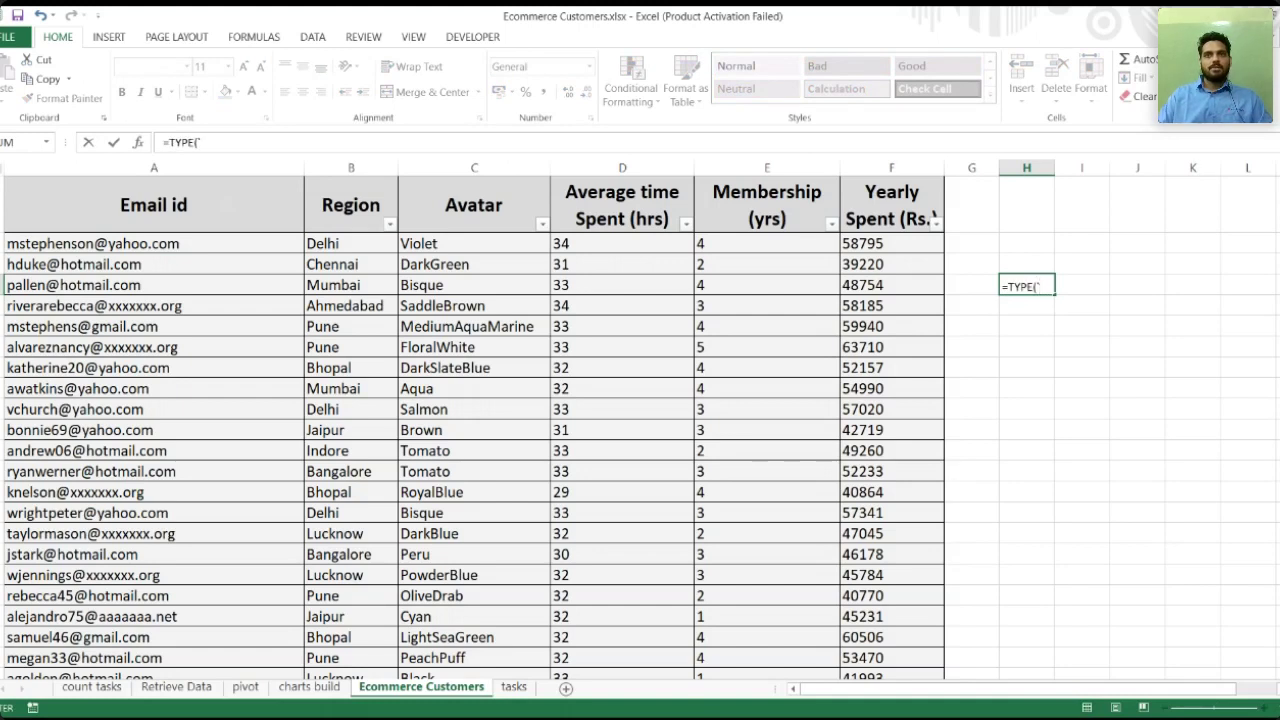
Step: Complete =TYPE(C4) in H4 so it returns 2 for the Avatar cell, then reopen it for editing
key("Left")
key("Left")
key("Left")
key("Left")
key("Left")
key("Left")
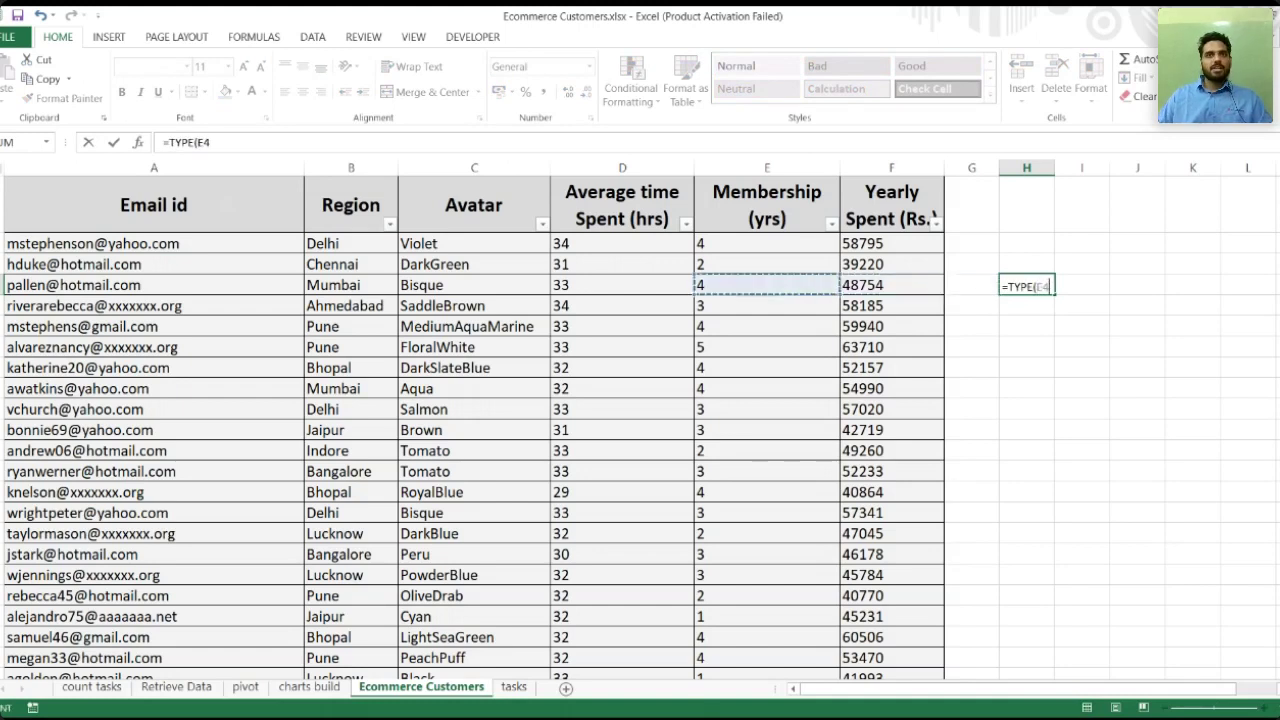
key("Right")
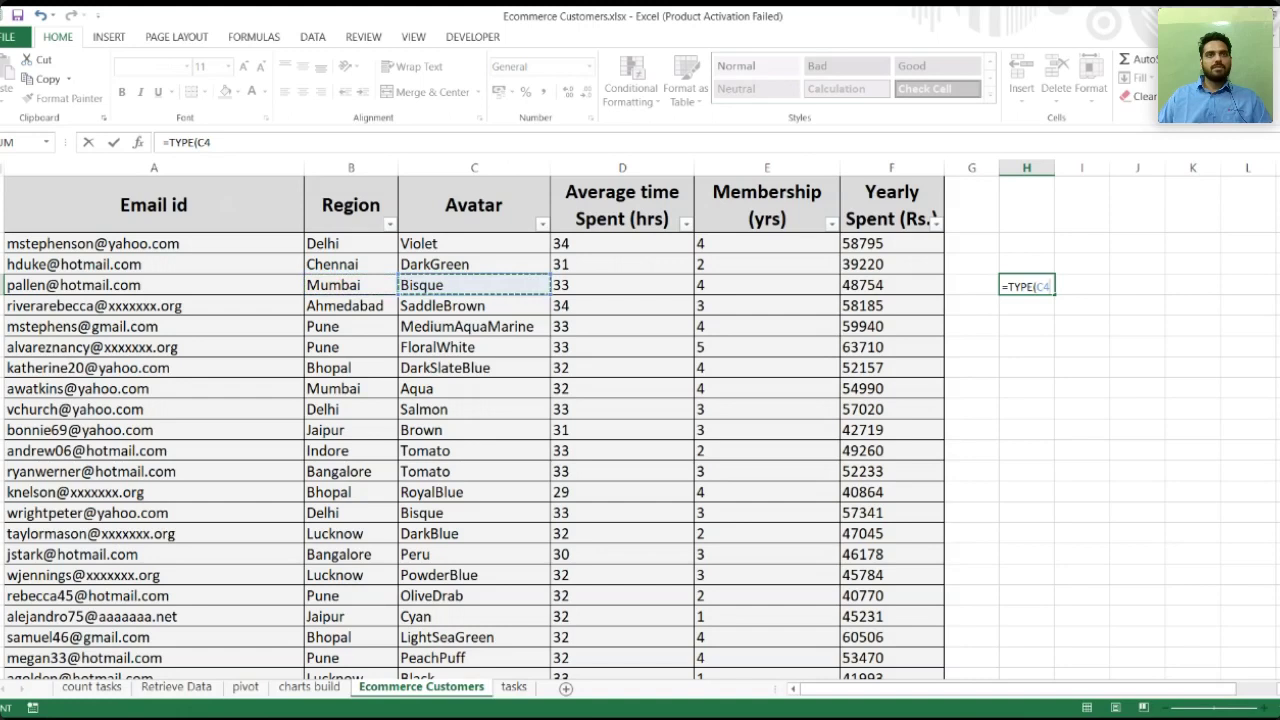
type(")")
key("Return")
key("Up")
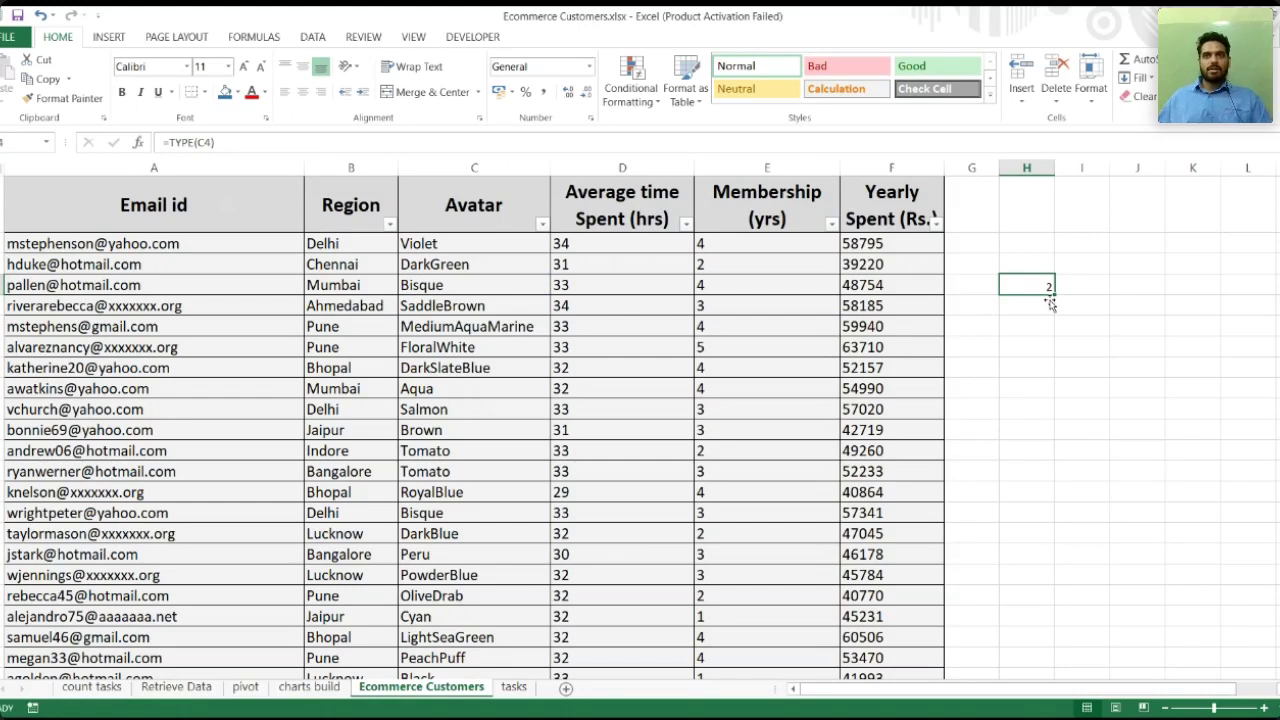
key("F2")
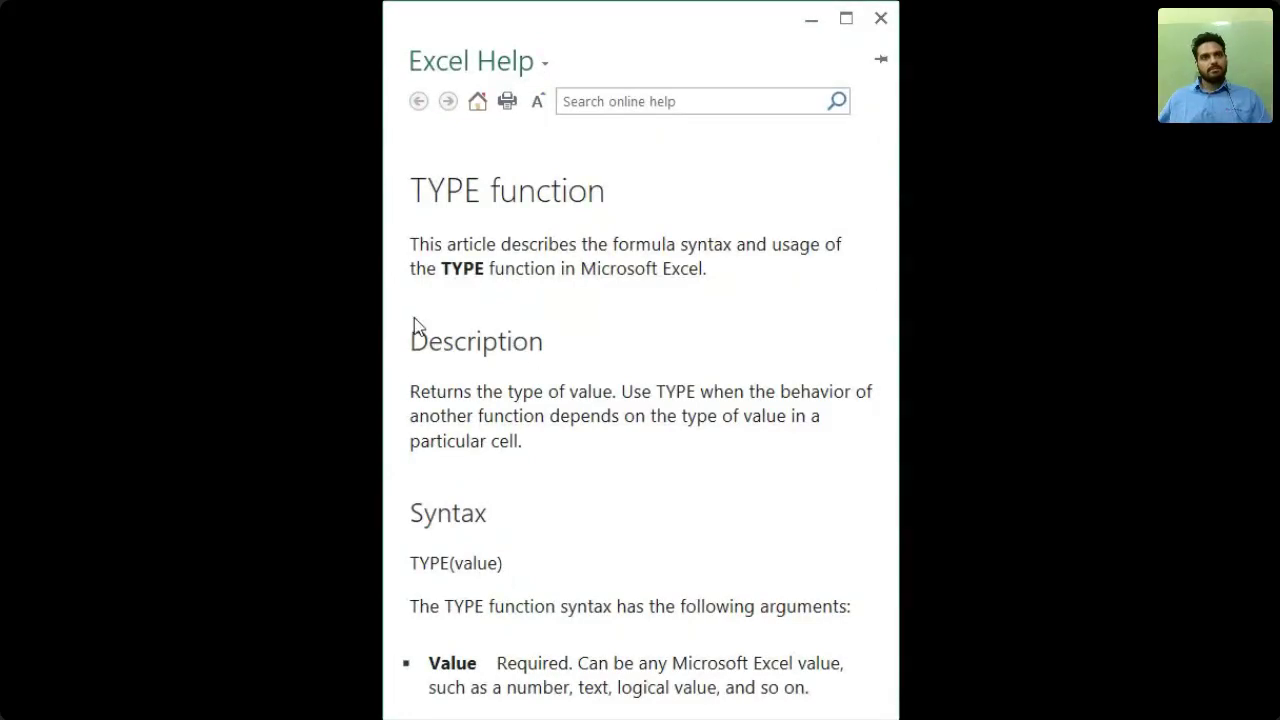
Step: Read TYPE's return codes (1 number, 2 text, 4 logical, 16 error, 64 array), then close Help
scroll(478, 152, "down", 5)
scroll(477, 149, "down", 2)
scroll(478, 160, "up", 1)
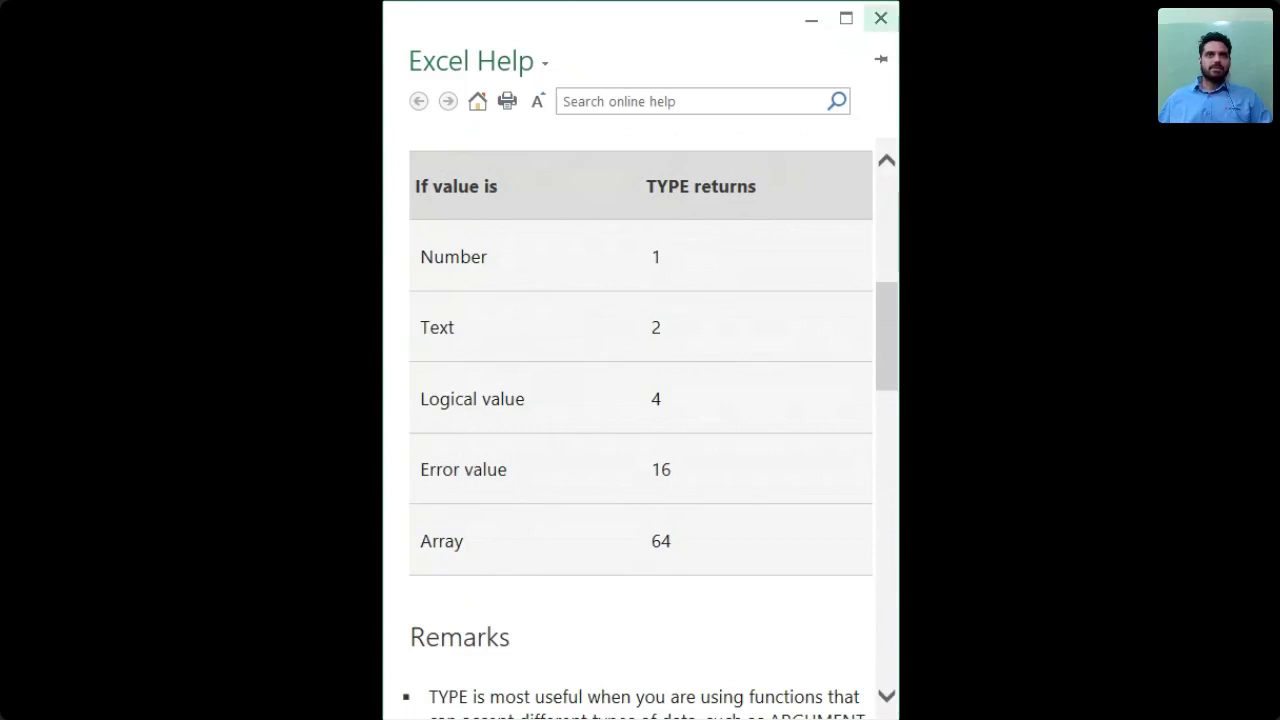
left_click(880, 18)
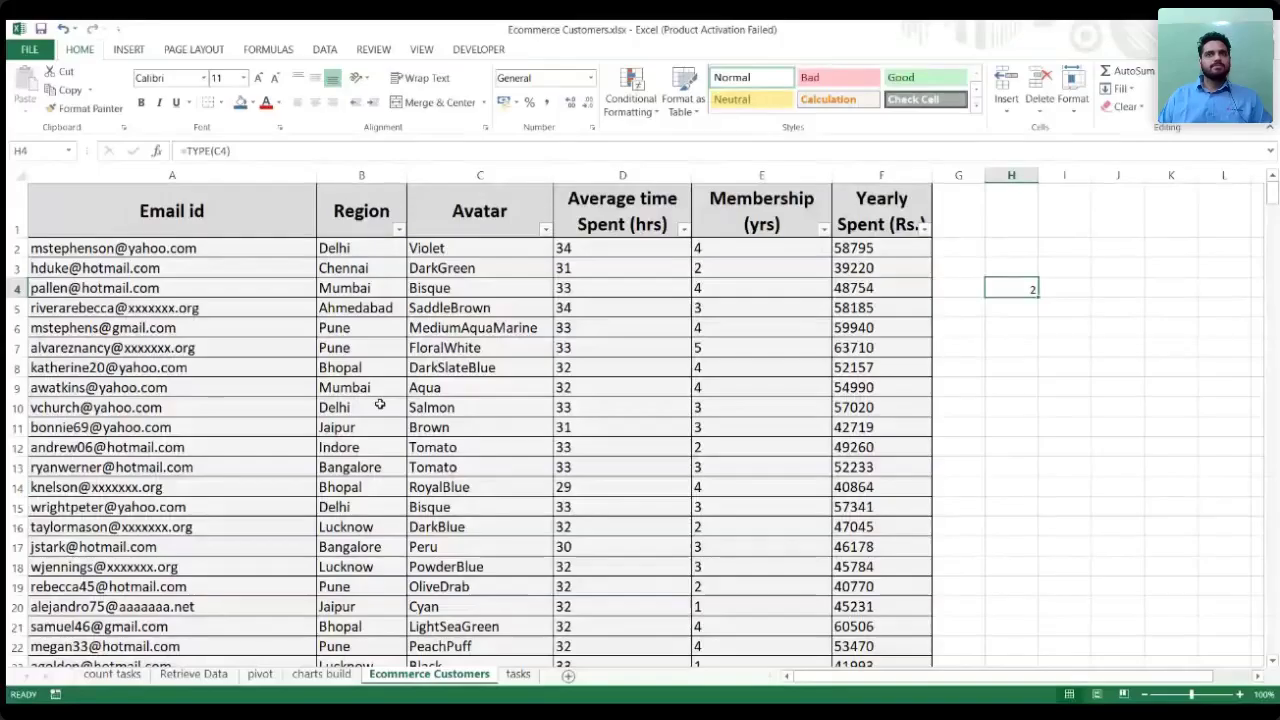
Step: On the tasks sheet, enter 'done' as the status of the check-type-of-cell and transpose tasks
key("ctrl+Page_Down")
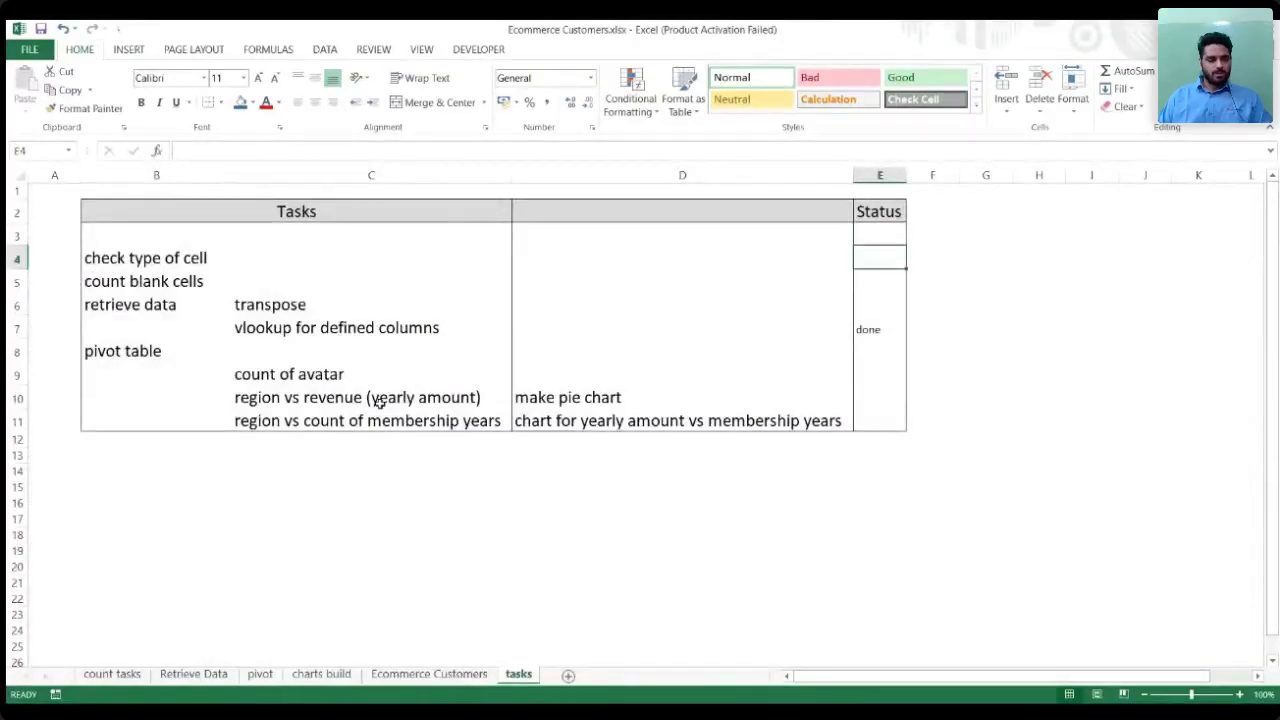
type("done")
key("Return")
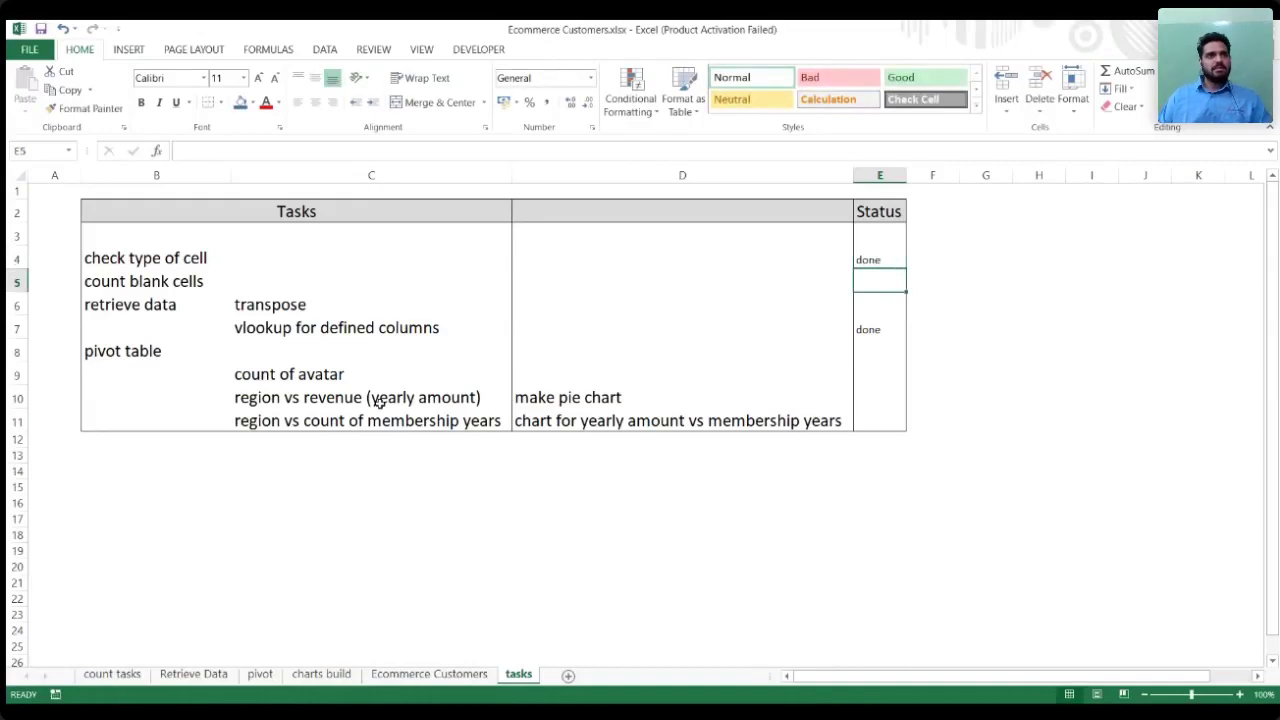
key("Down")
type("done")
key("Return")
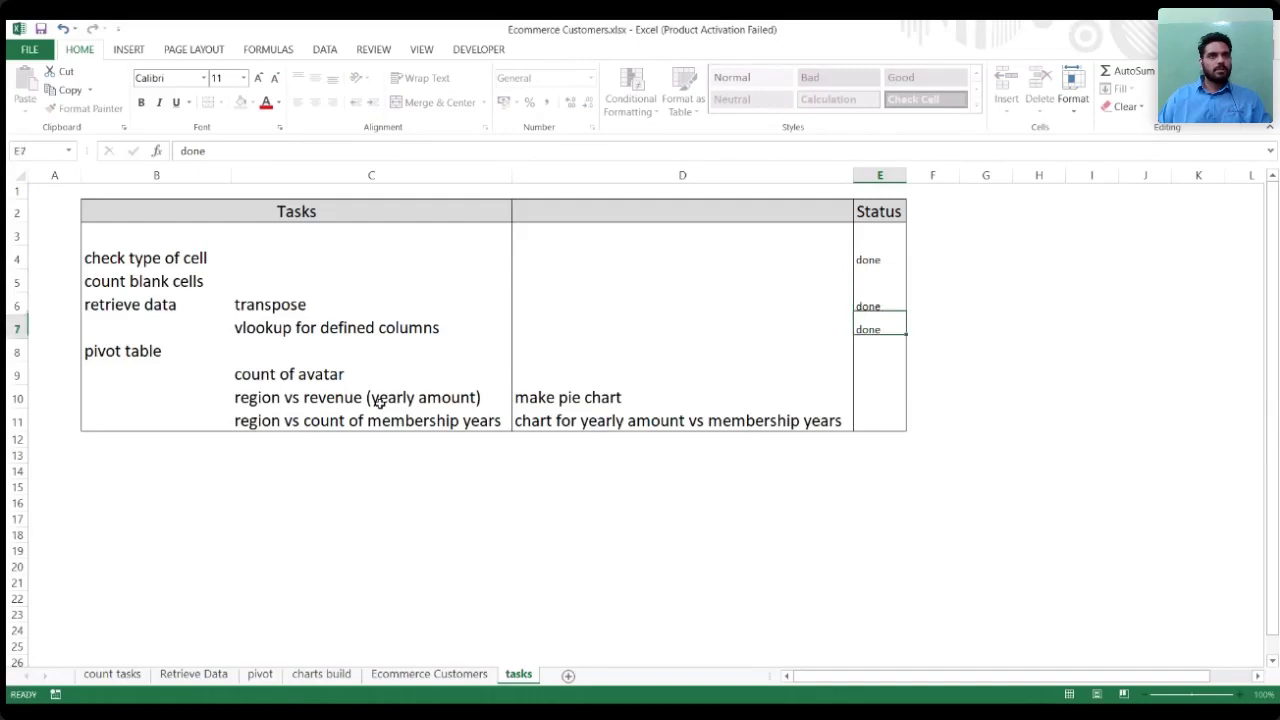
Step: Go back to the Ecommerce Customers sheet
key("Down")
key("Down")
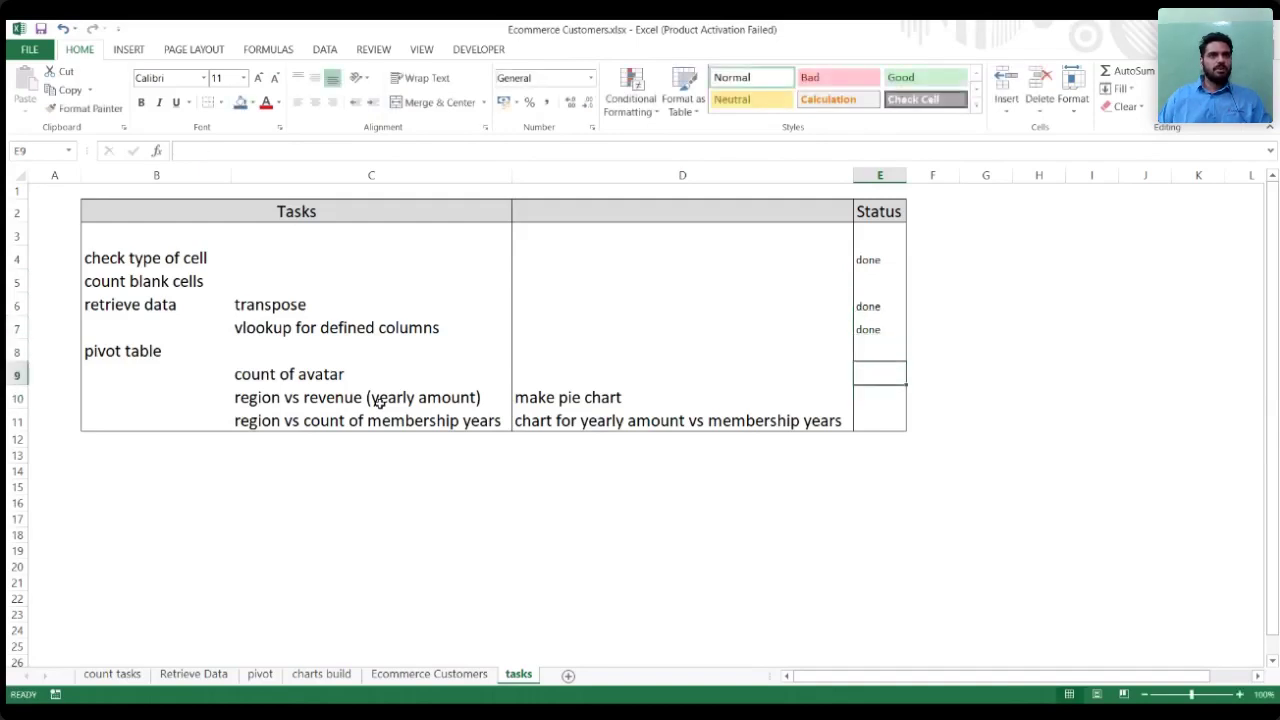
key("Up")
key("Up")
key("Up")
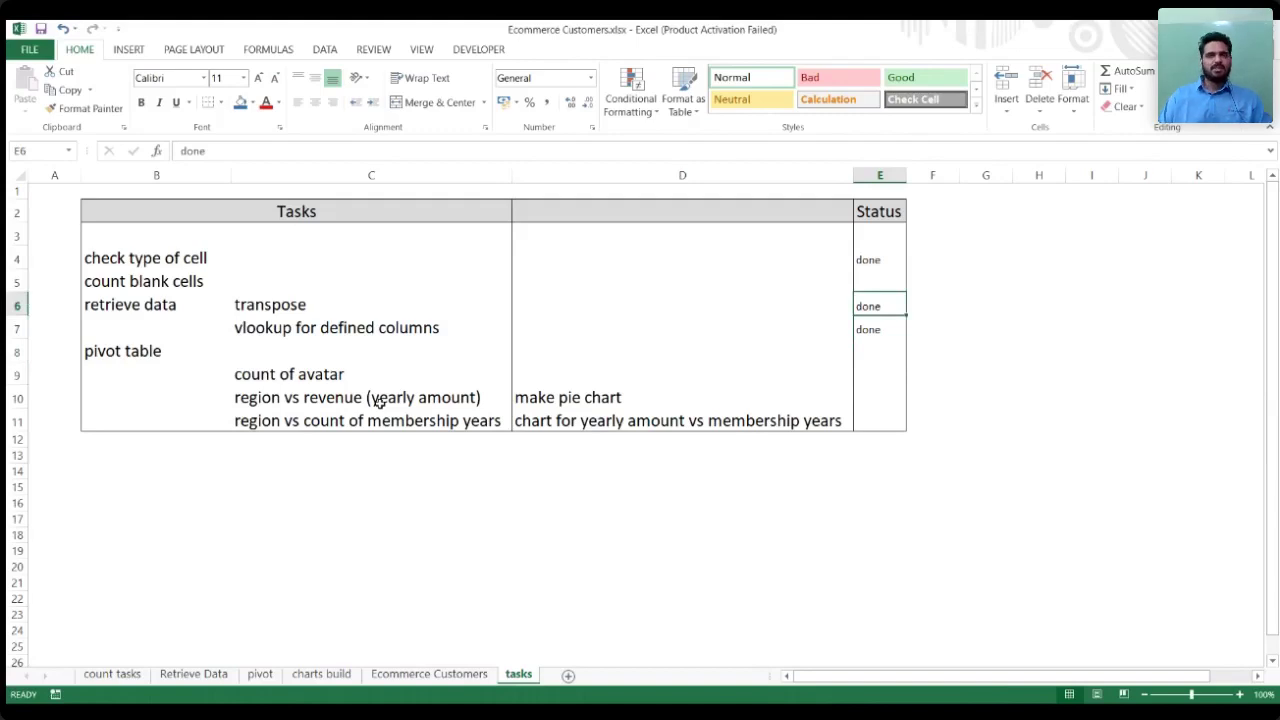
key("ctrl+Page_Up")
key("Left")
key("Left")
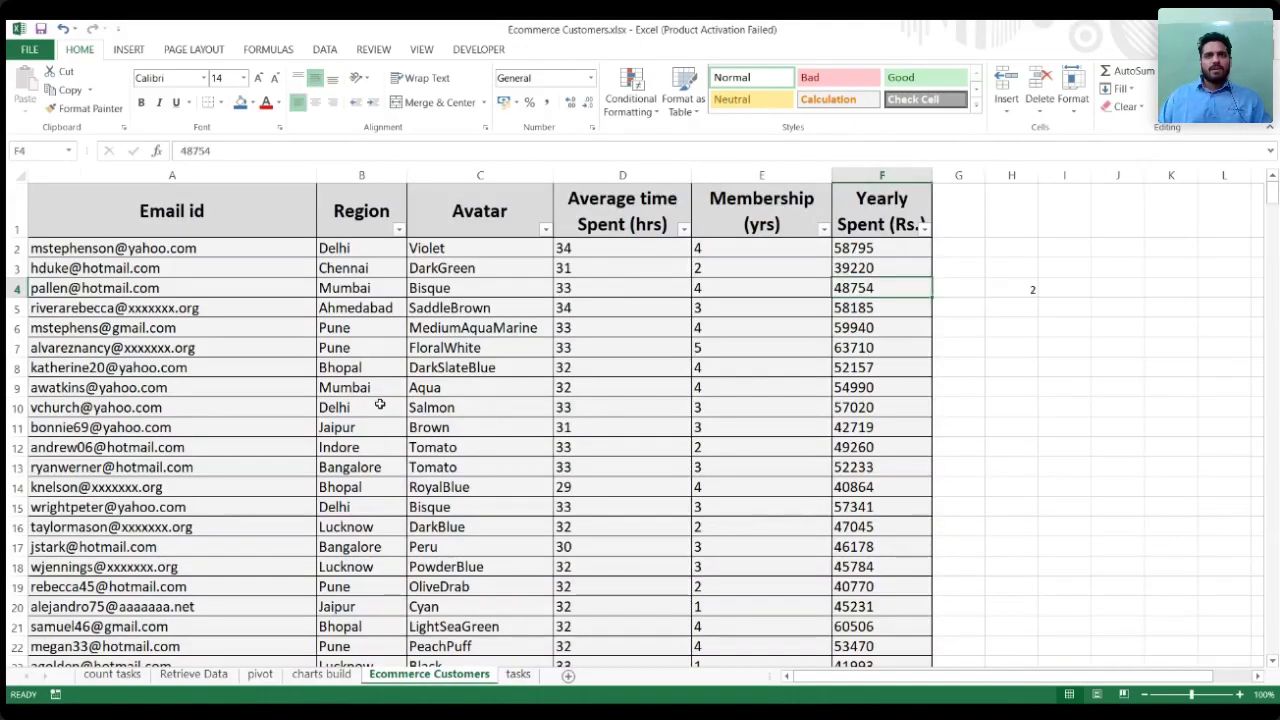
Step: Enter =MAX(E2:E501) in E503 below the Membership column, giving 6
key("Left")
key("Up")
key("Up")
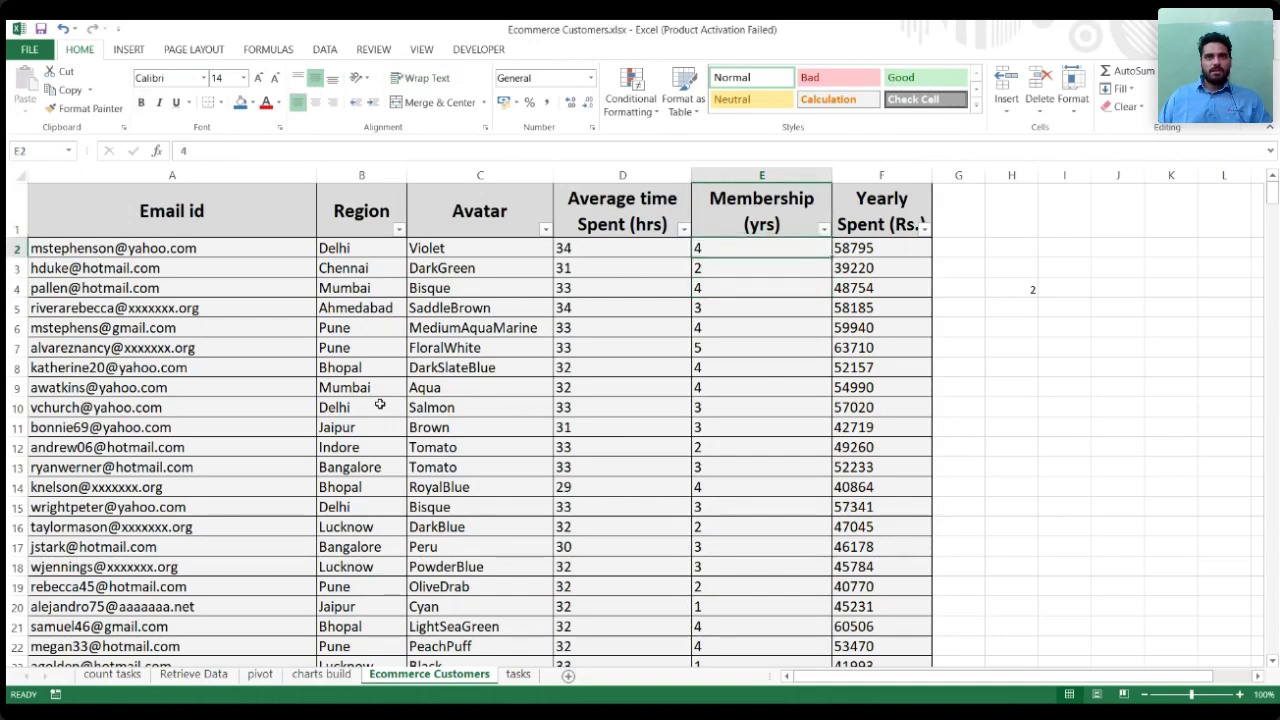
key("ctrl+Down")
key("Down")
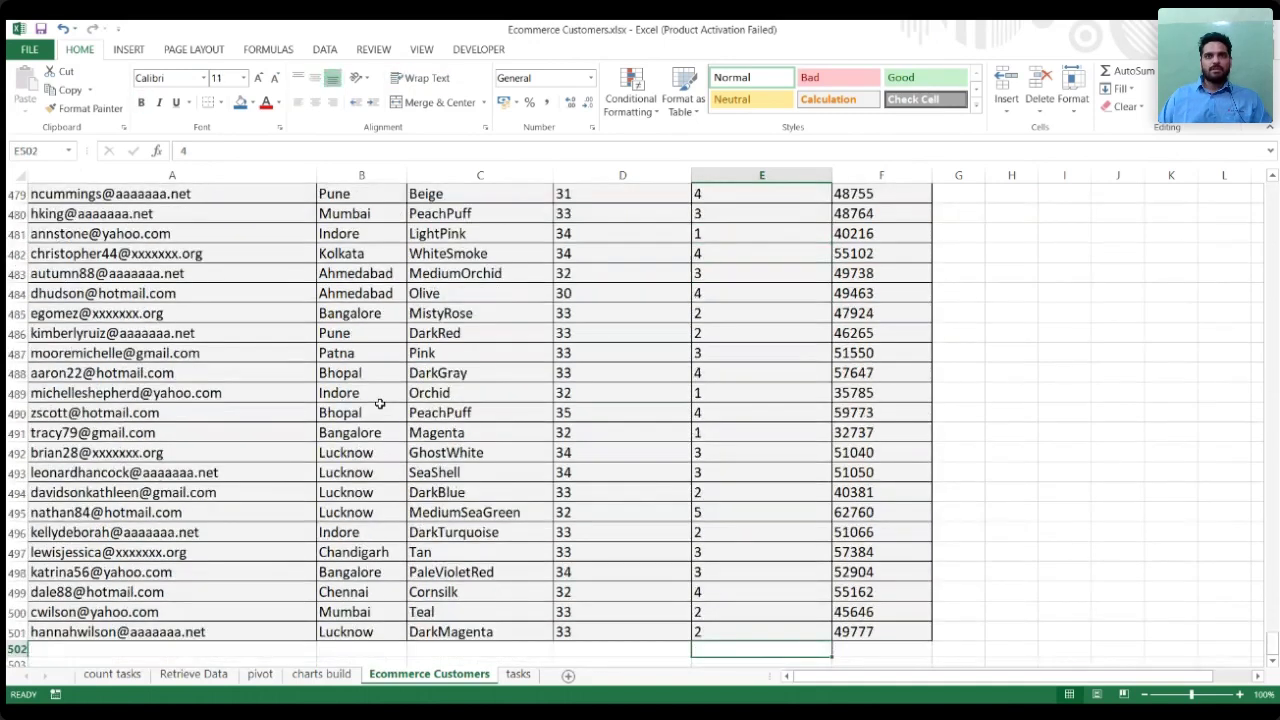
scroll(380, 403, "down", 1)
key("Up")
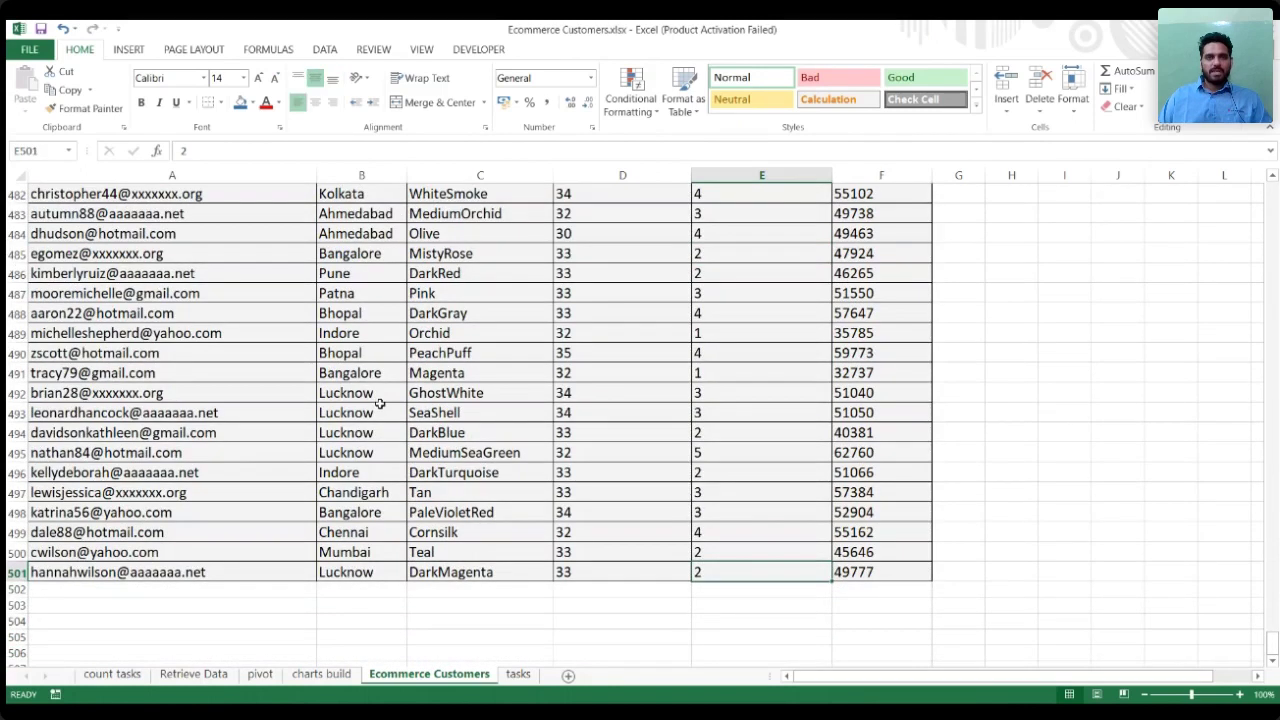
key("Down")
key("Down")
type("=")
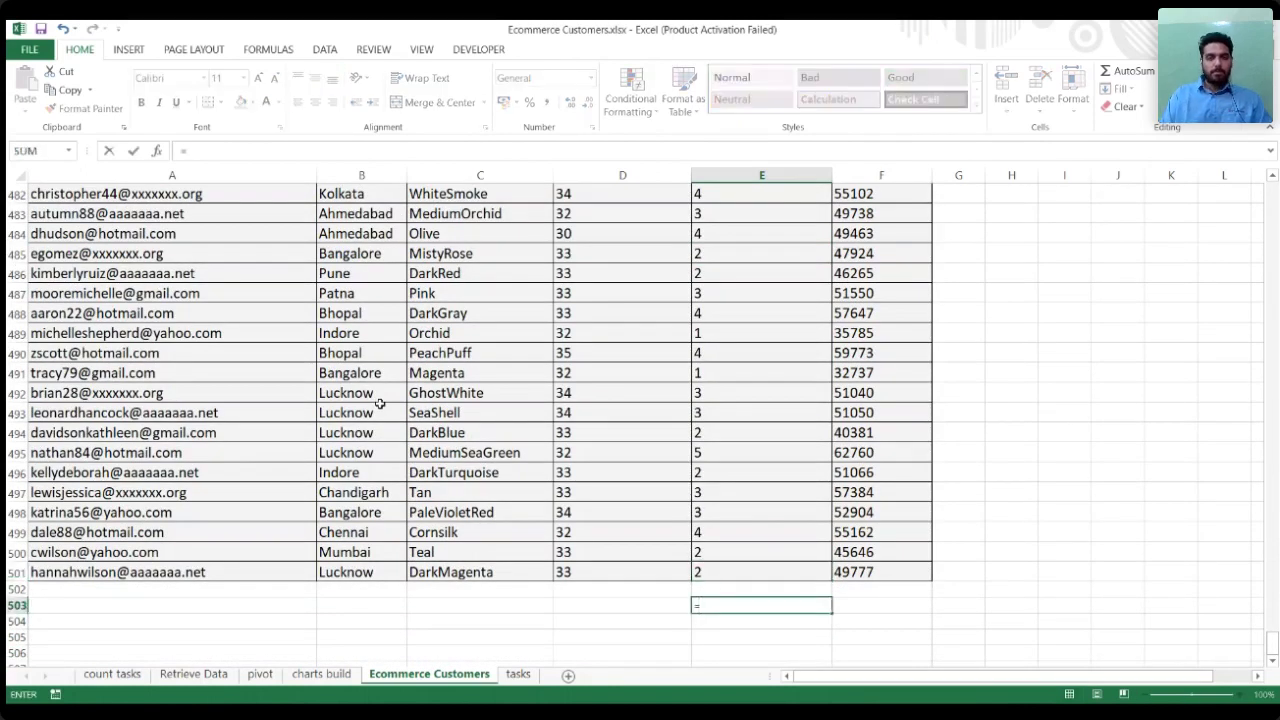
type("max")
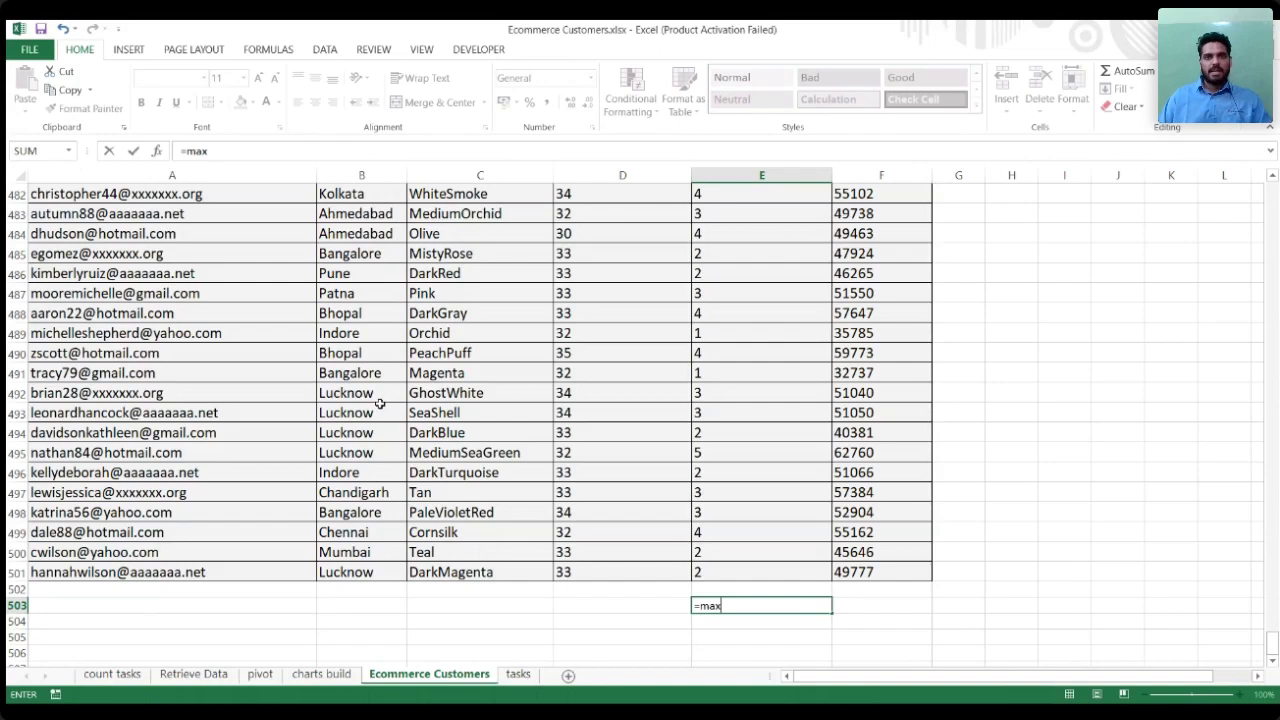
key("Tab")
key("Up")
key("Up")
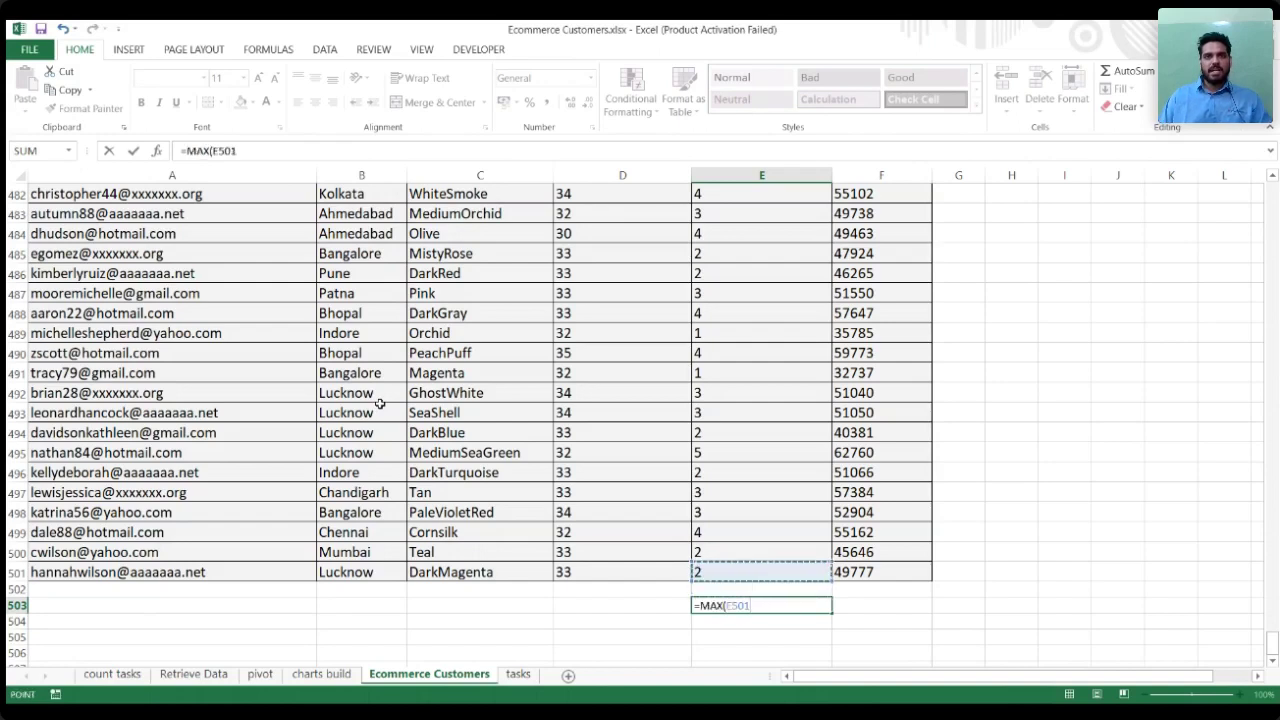
key("shift+Up")
key("shift+Up")
key("shift+Up")
key("shift+Up")
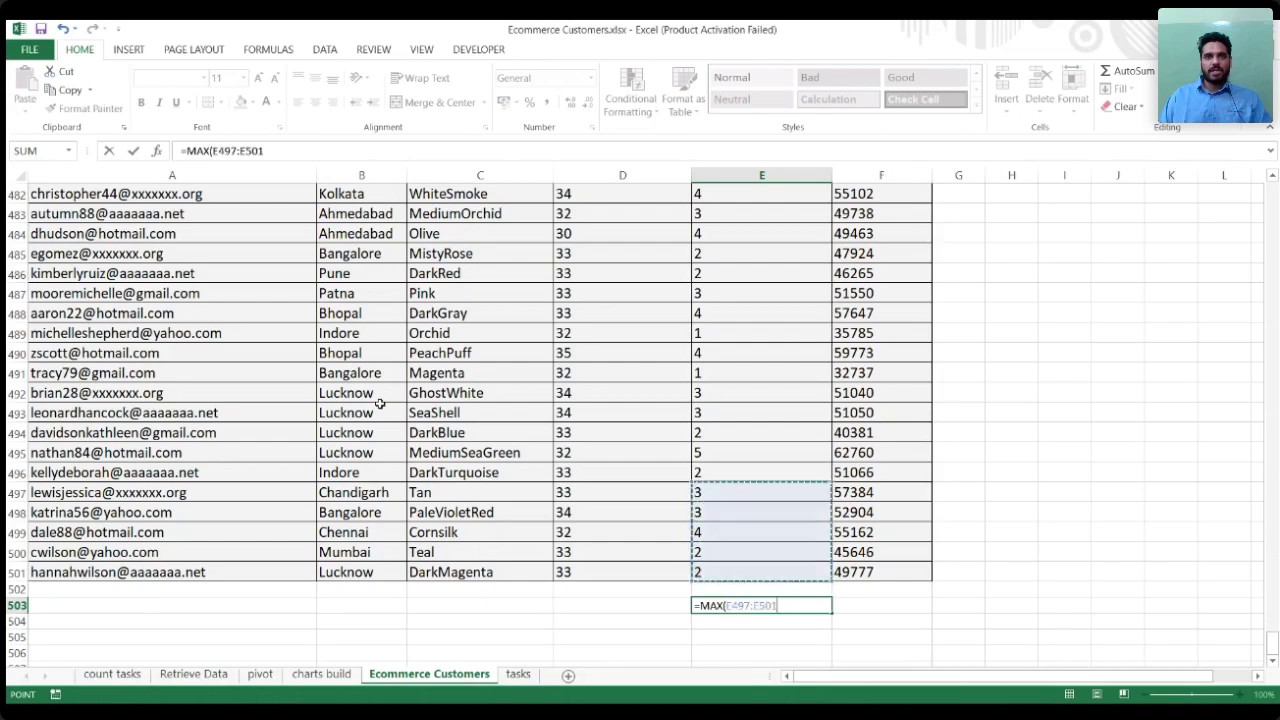
key("shift+Up")
key("shift+Up")
key("shift+Up")
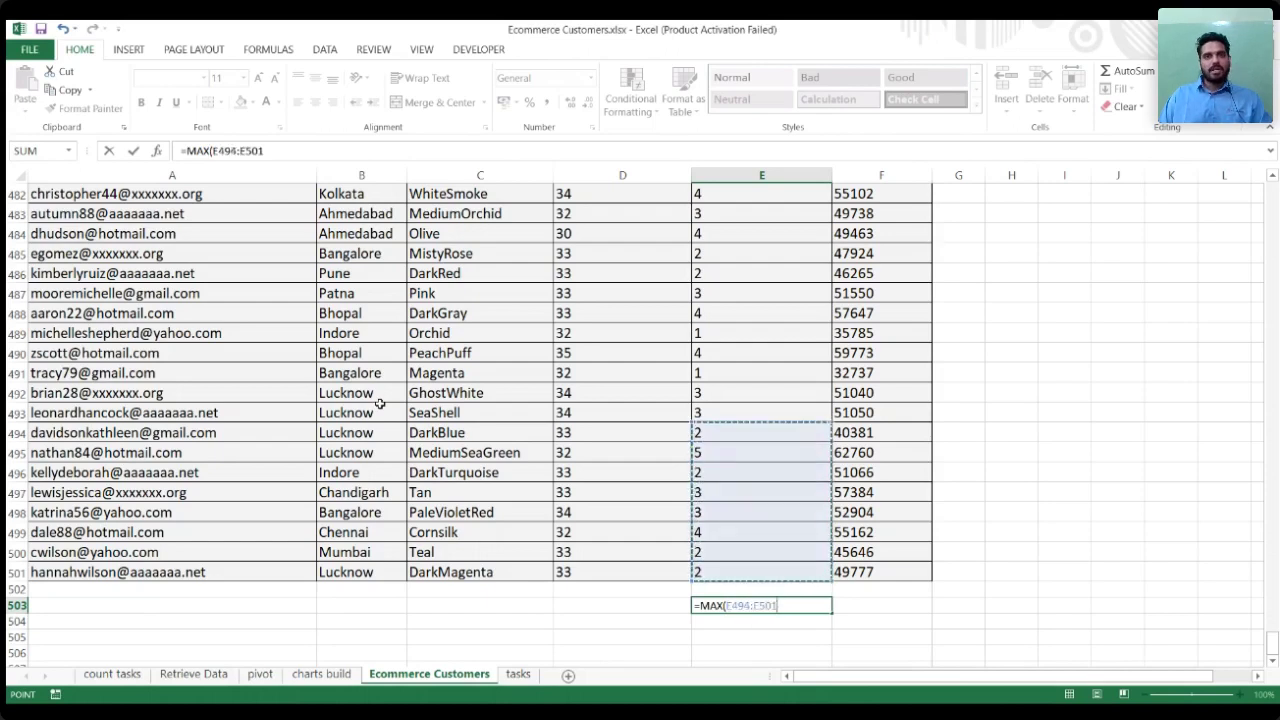
key("ctrl+shift+Up")
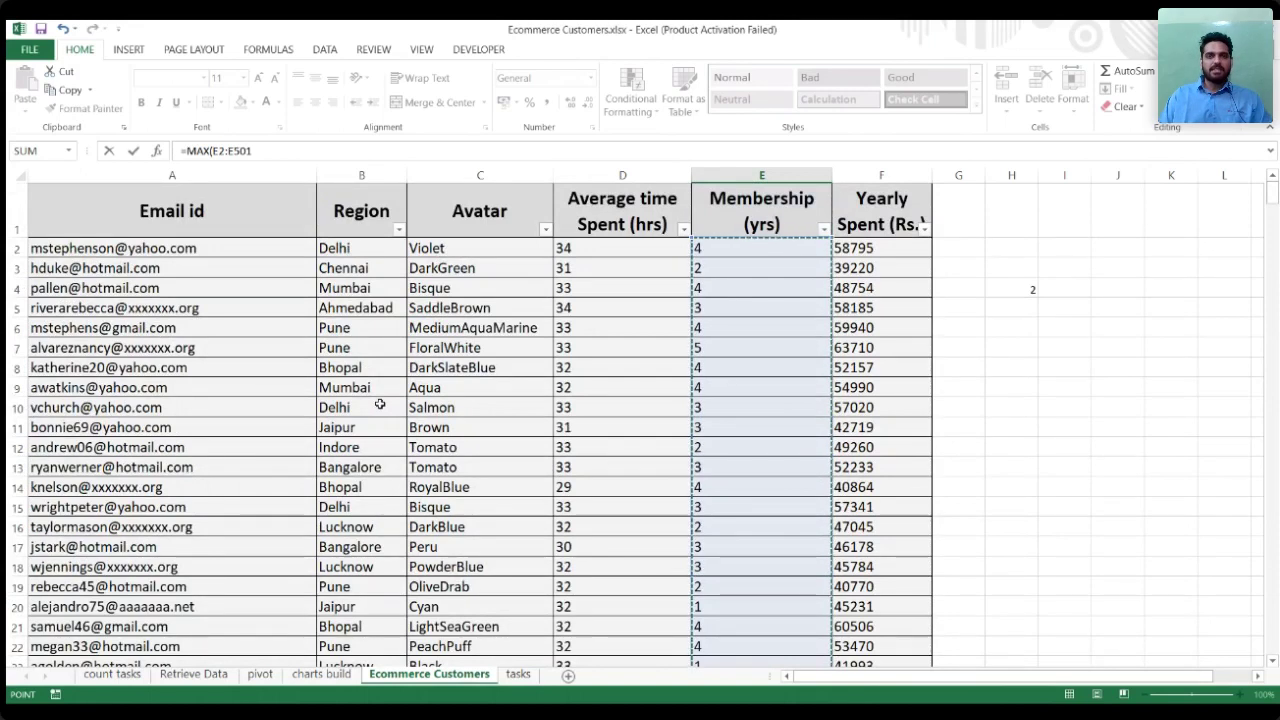
key("Return")
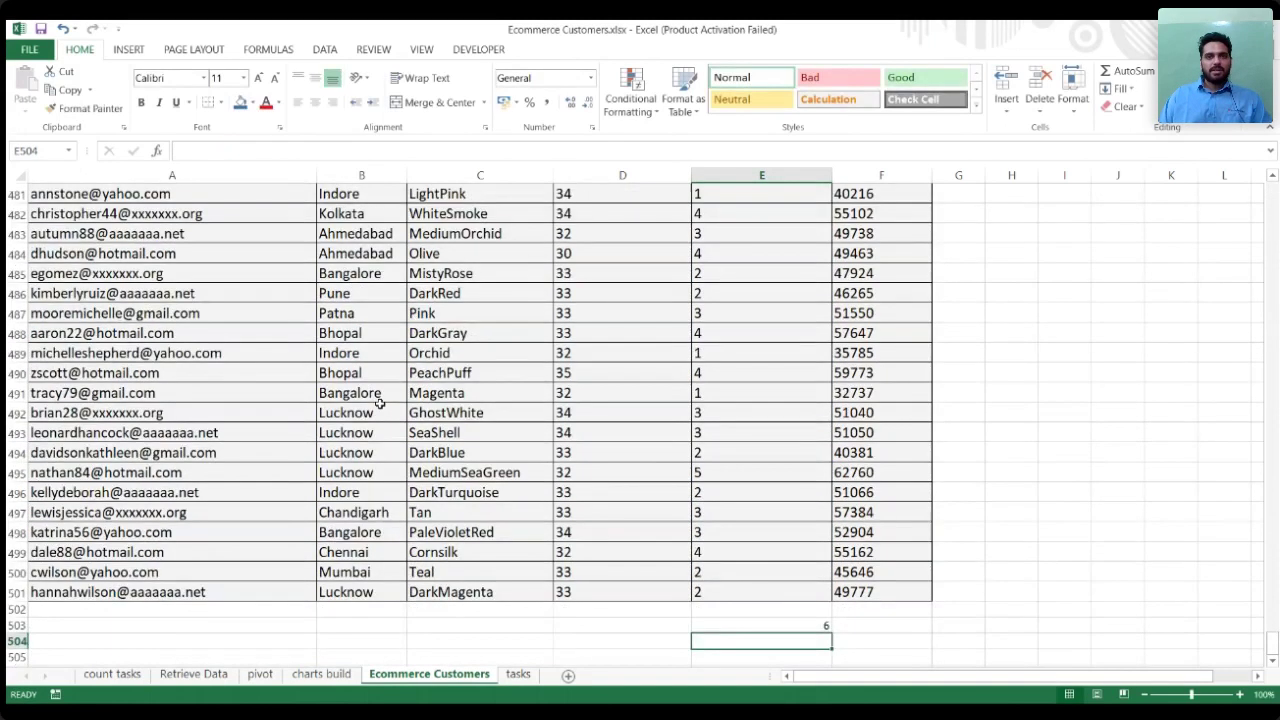
Step: Copy the MAX formula into D503 and F503, returning 36 and 76551
key("Up")
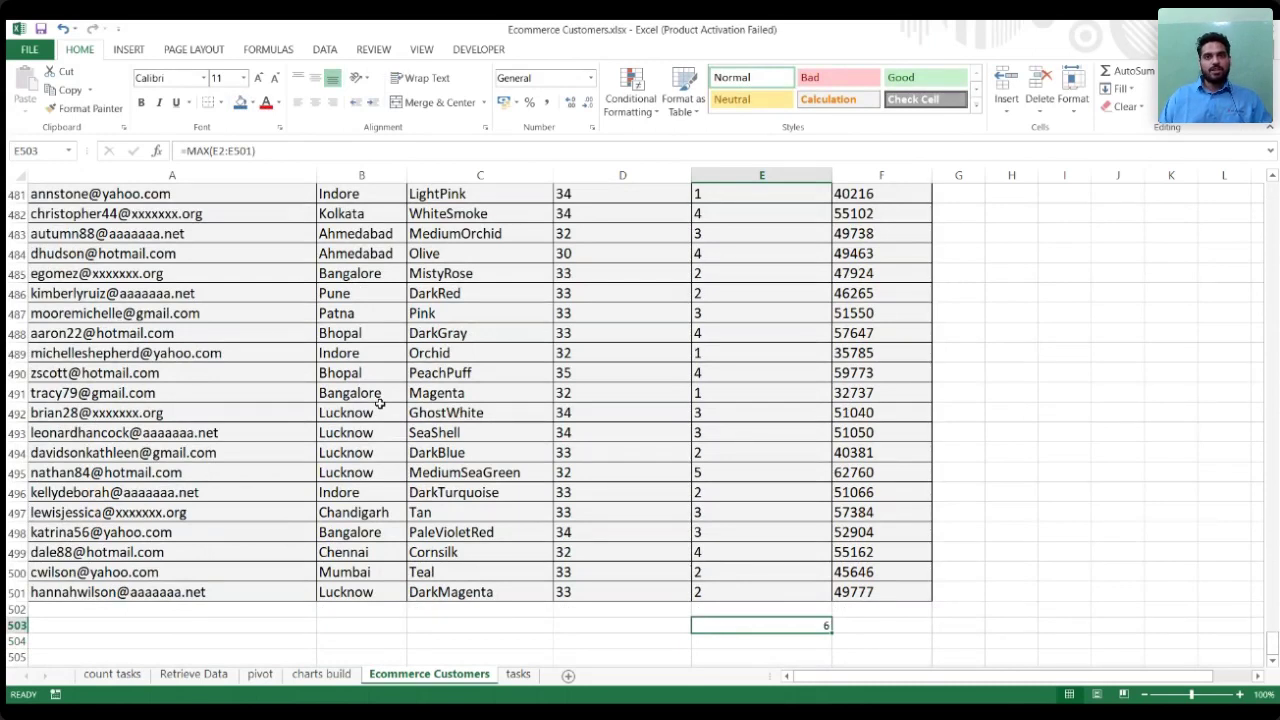
key("ctrl+c")
key("Left")
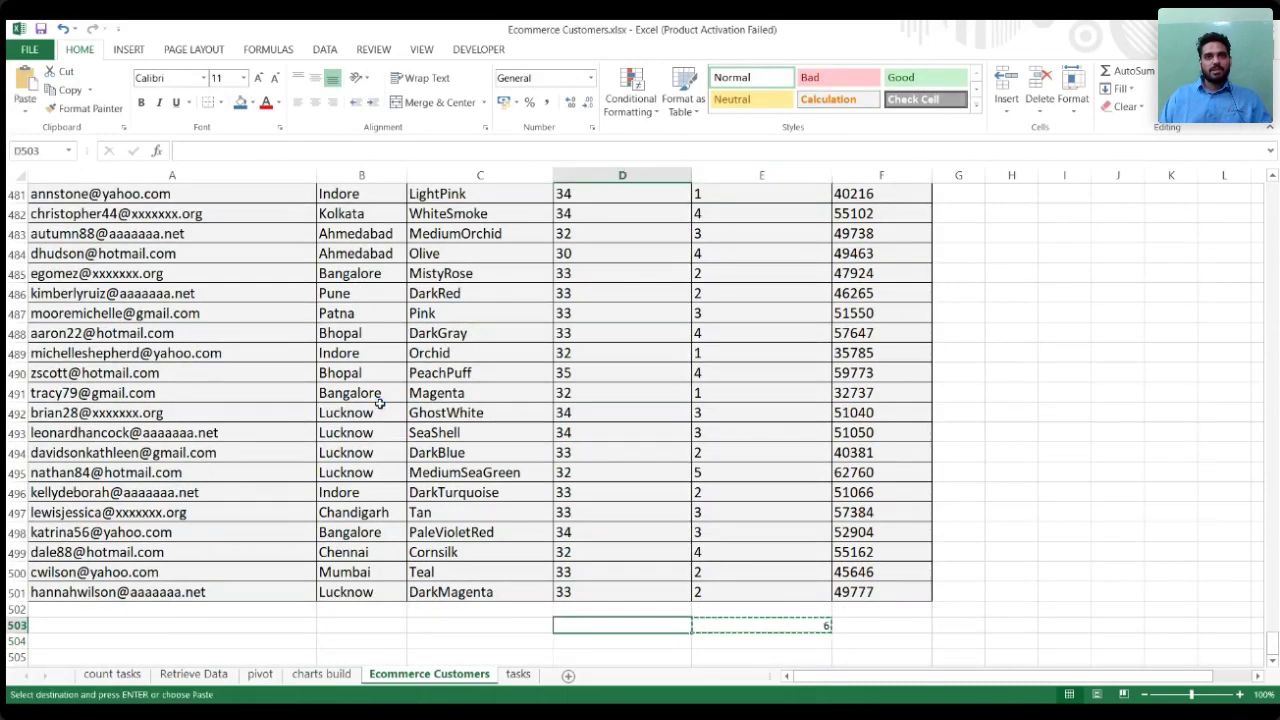
key("ctrl+v")
key("Escape")
key("Up")
key("Up")
key("Down")
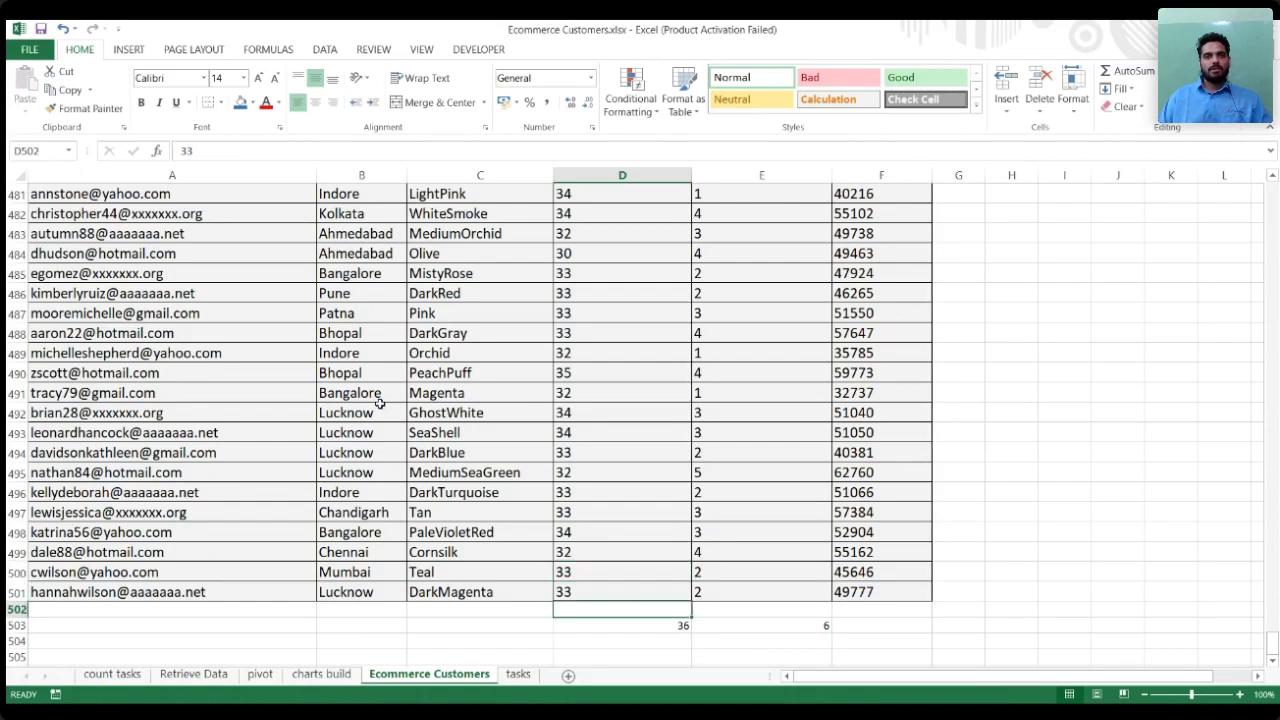
key("Down")
key("Right")
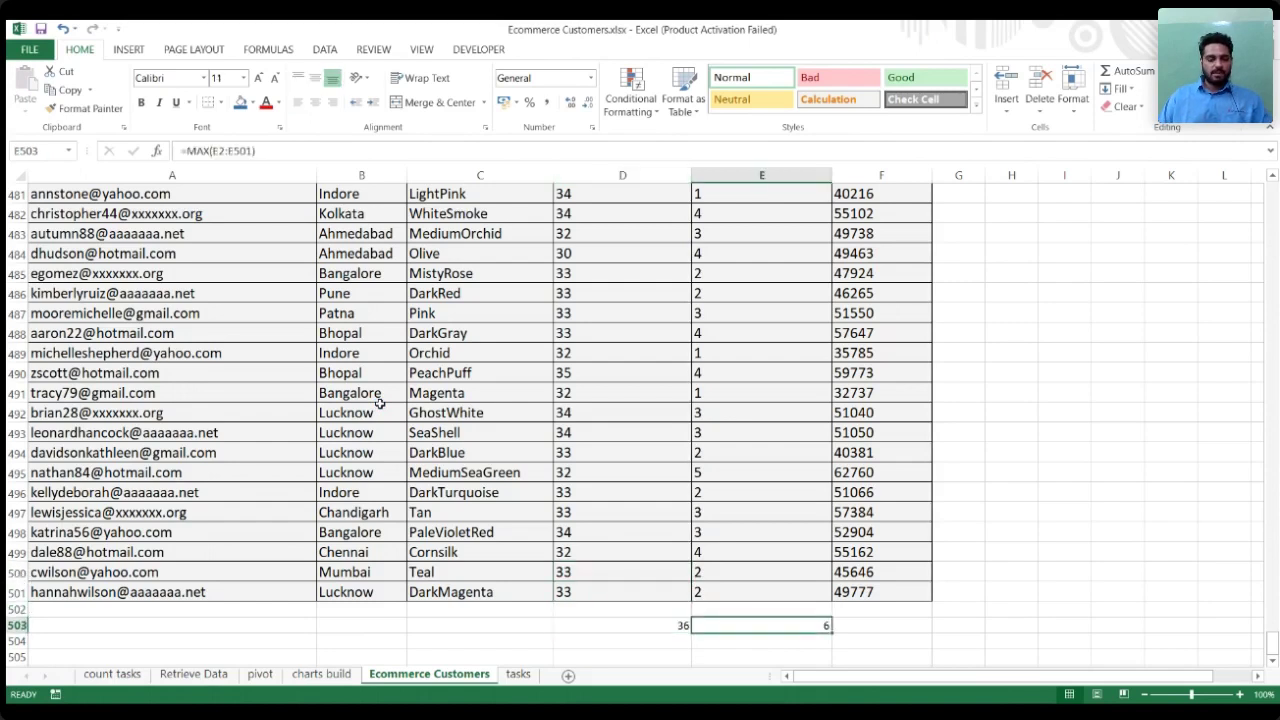
key("ctrl+c")
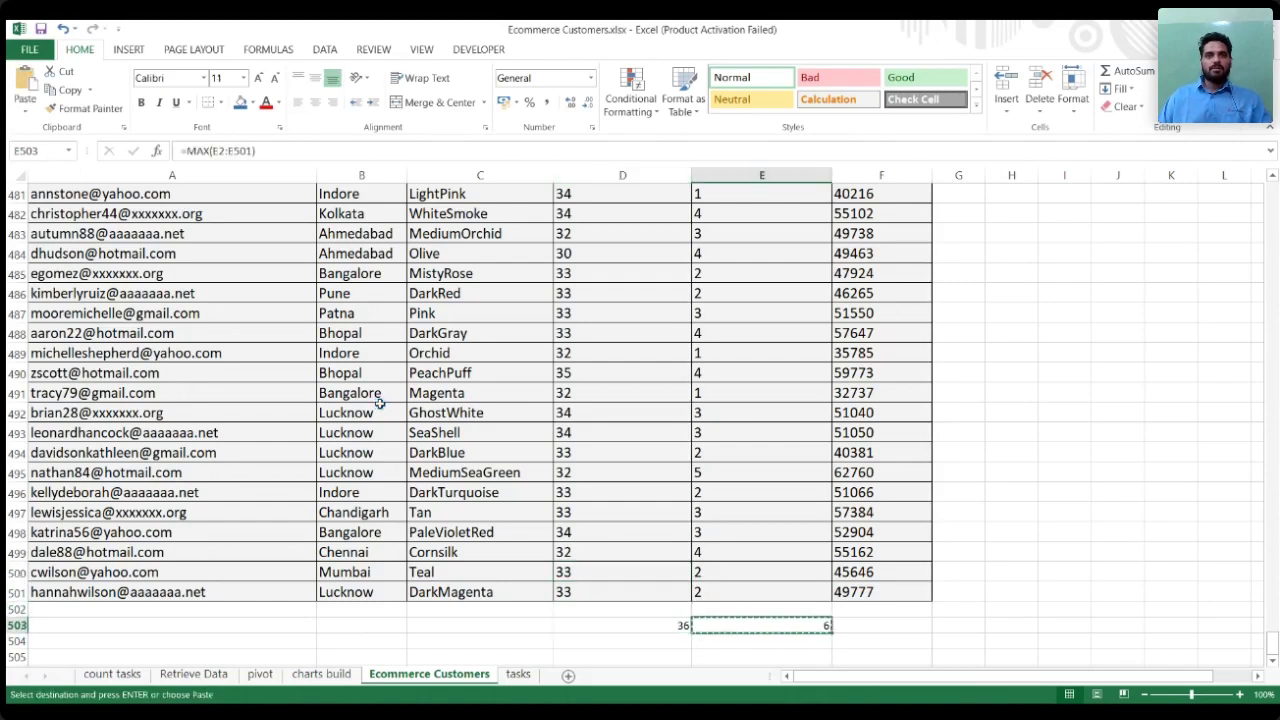
key("Right")
key("Return")
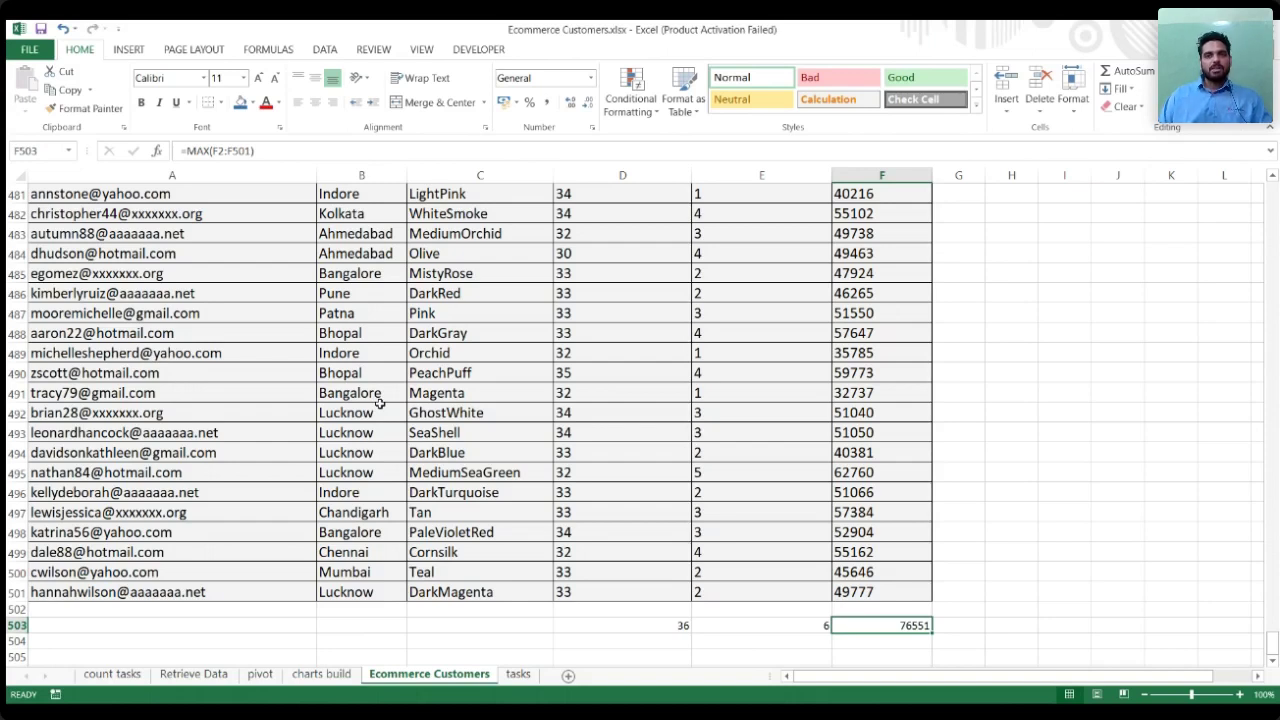
key("Down")
key("Down")
key("Down")
key("Down")
Step: Enter =MIN(D2:D501) in D504 below the time-spent maximum, giving 29
key("Up")
key("Up")
key("Up")
key("Up")
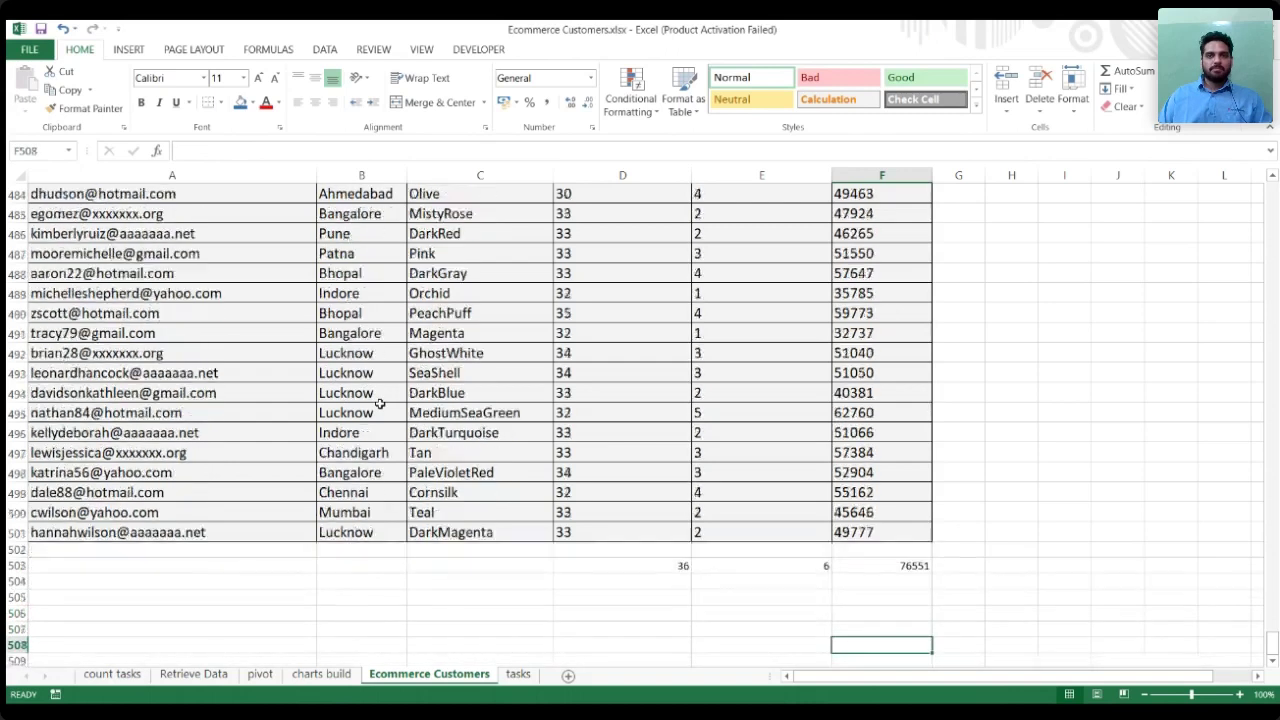
key("Left")
key("Left")
key("Down")
type("=min")
key("Tab")
key("Up")
key("Up")
key("Up")
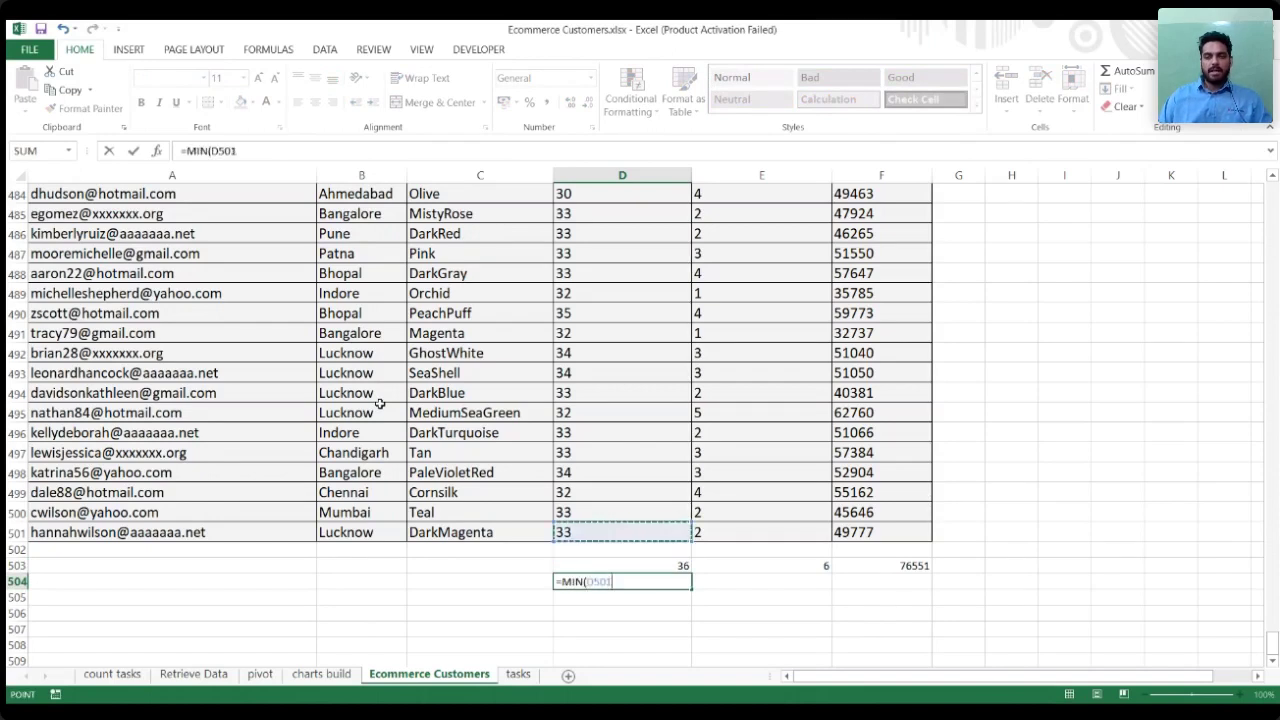
key("ctrl+shift+Up")
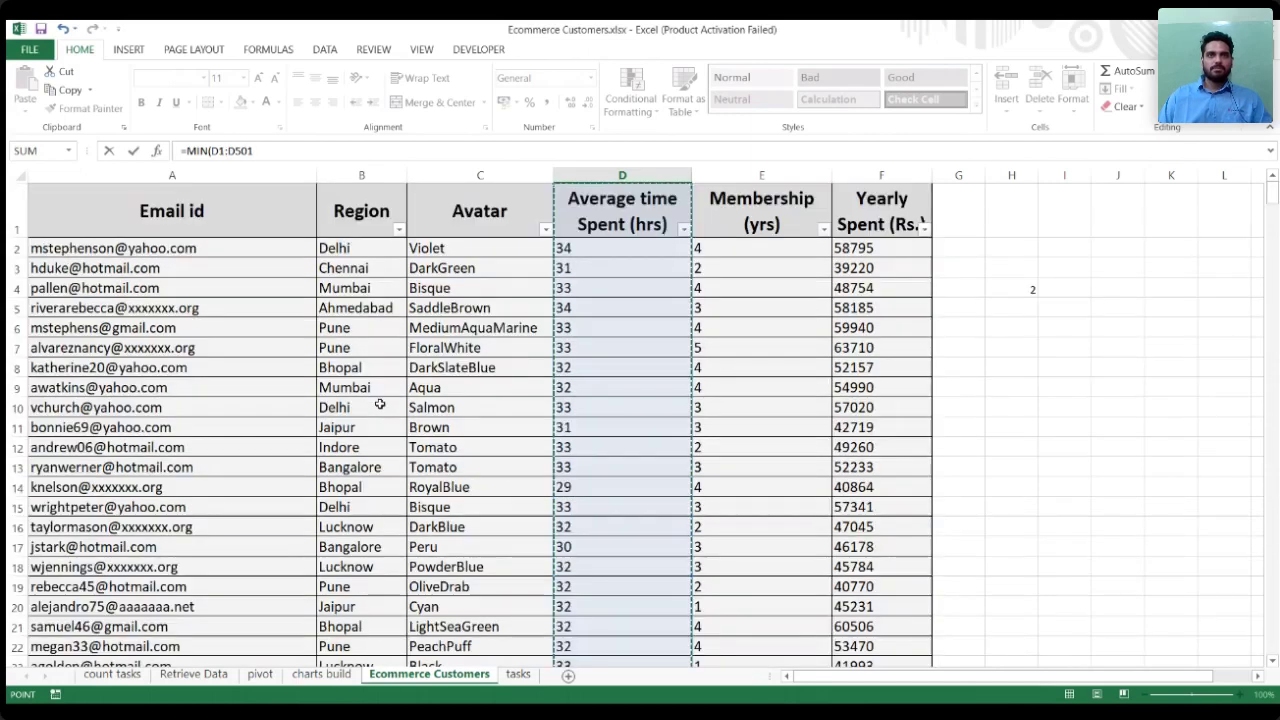
key("Return")
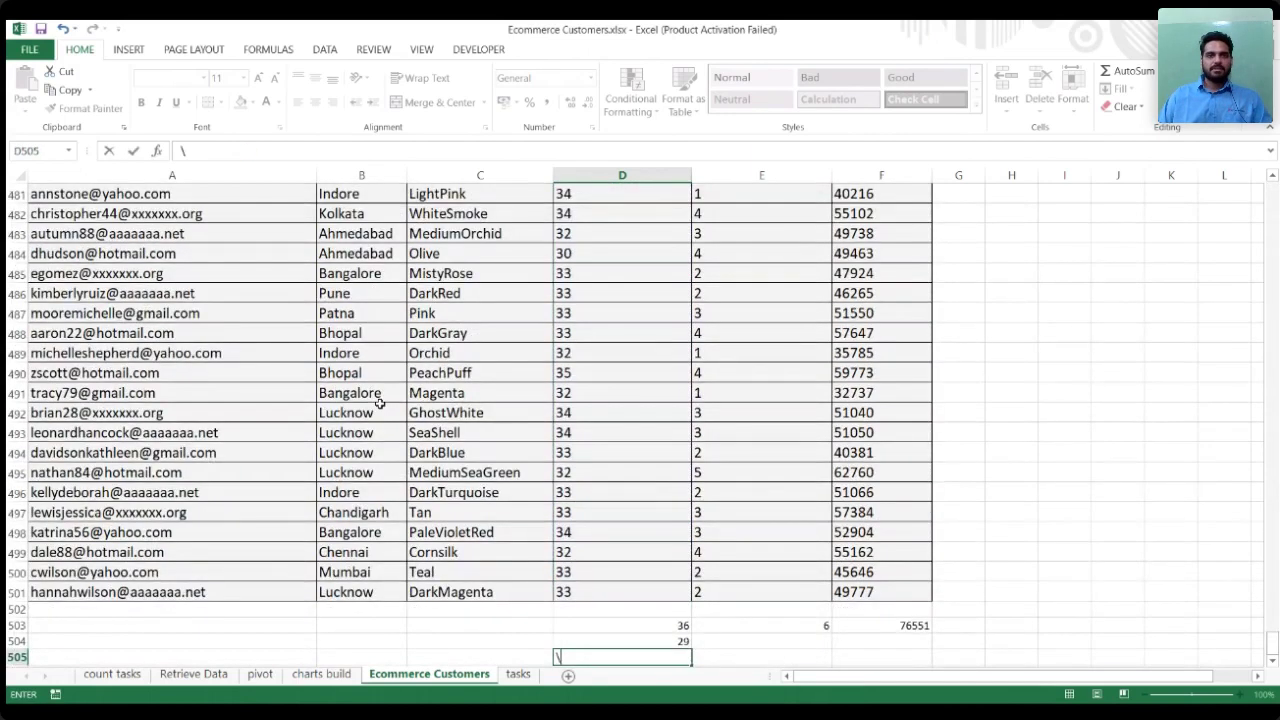
type("\\")
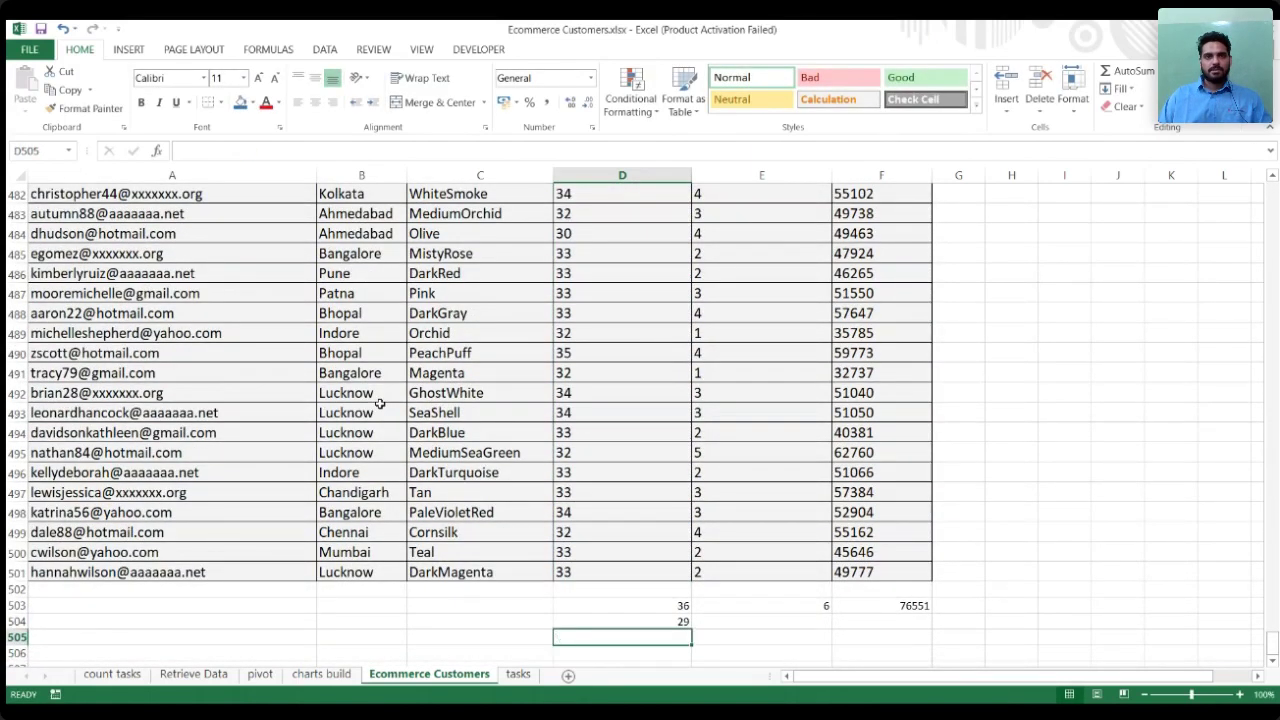
key("BackSpace")
key("Up")
Step: Copy the MIN formula into E504 and F504, returning 0 and 25667
key("ctrl+c")
key("Right")
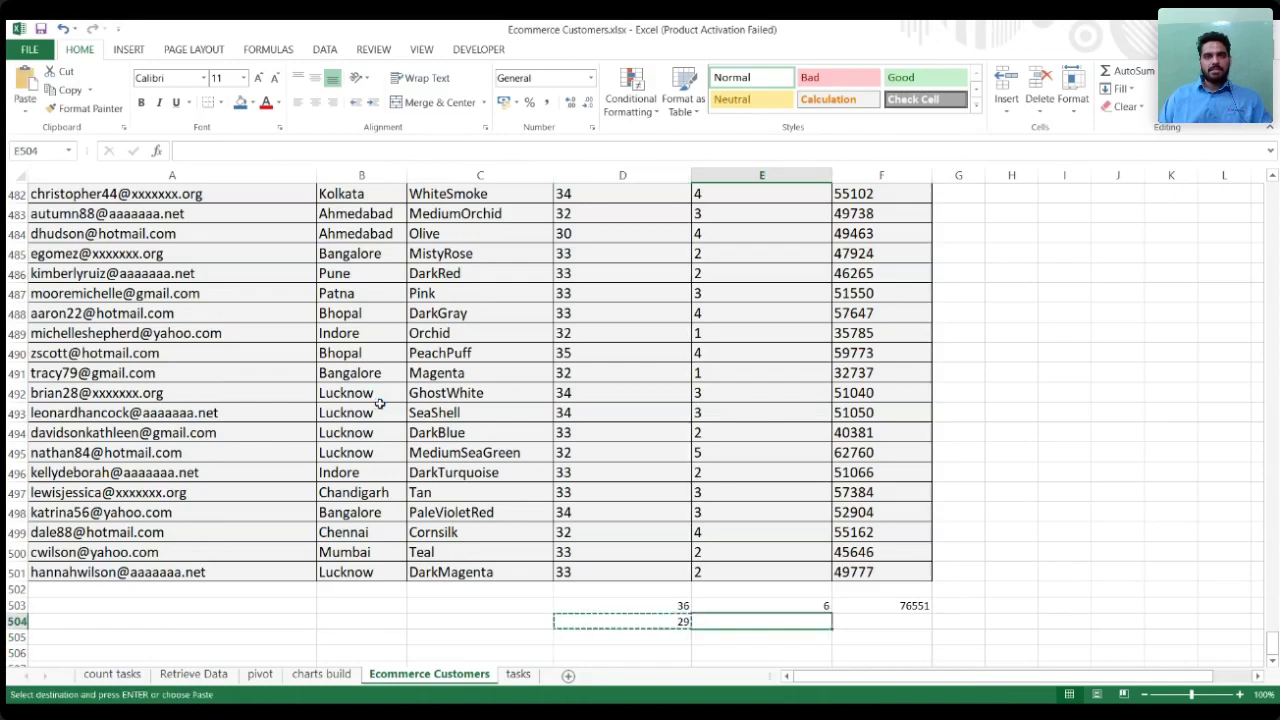
key("ctrl+v")
key("Right")
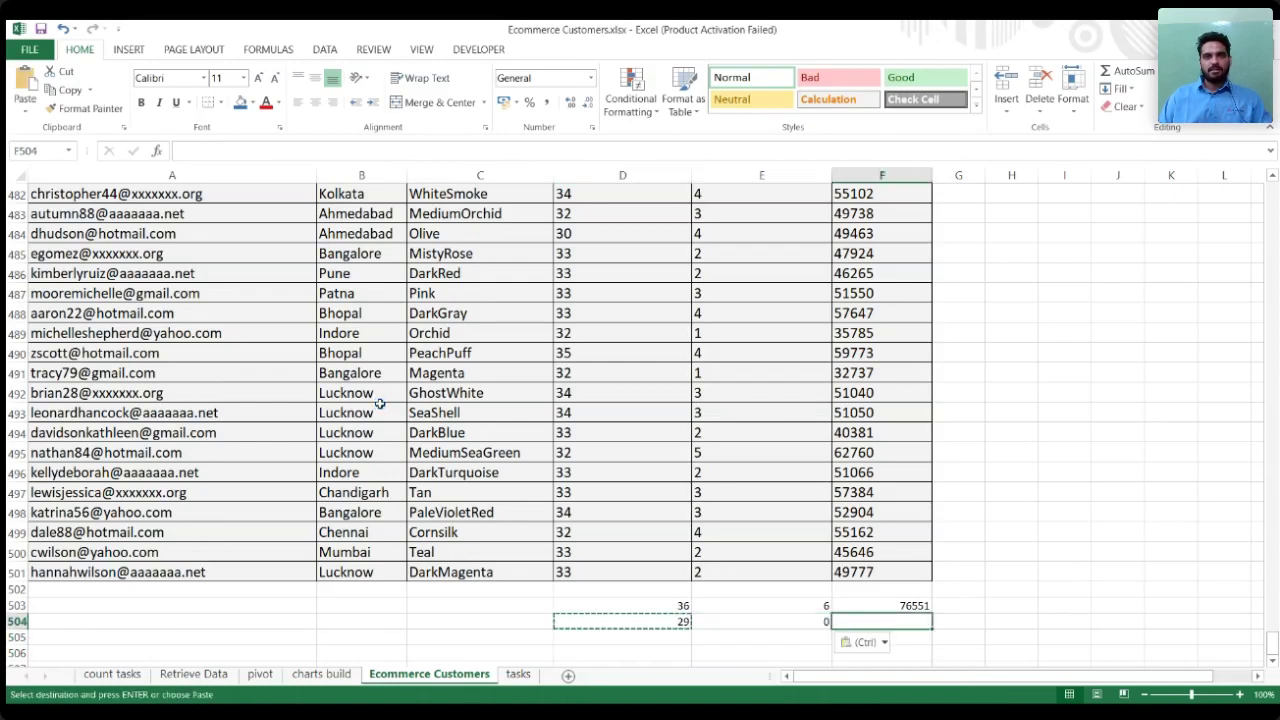
key("ctrl+v")
key("Escape")
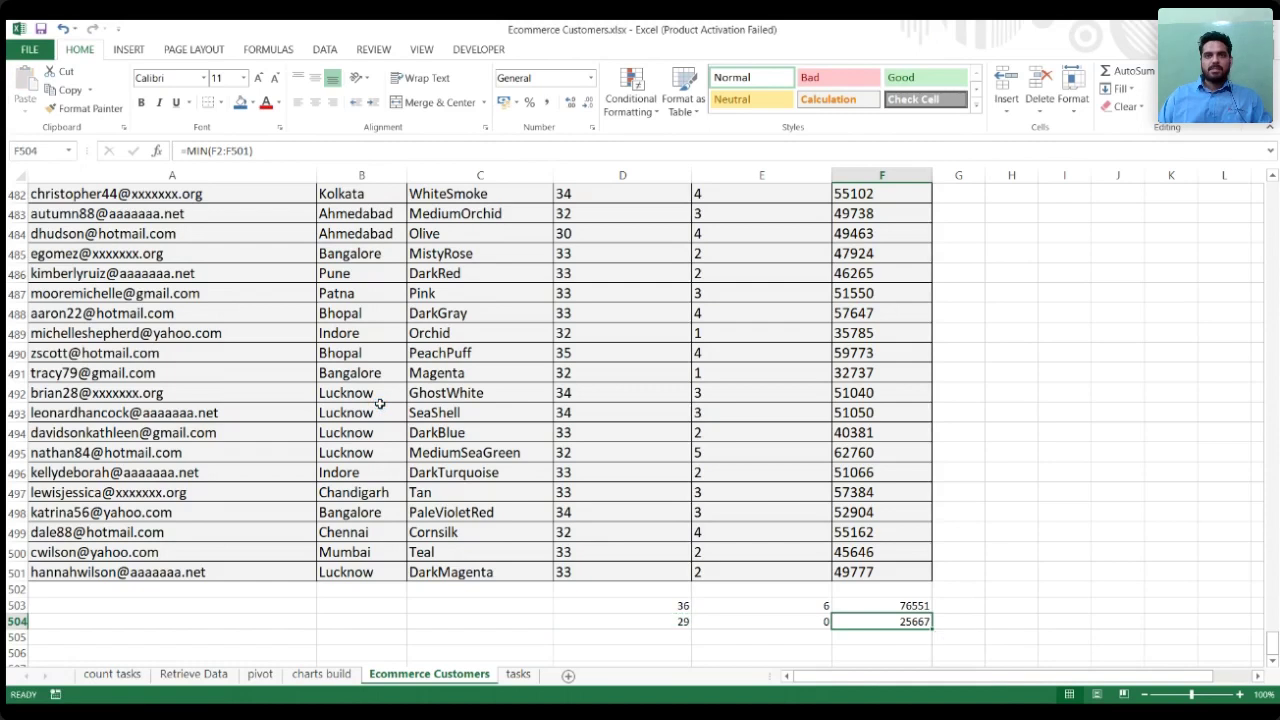
key("Up")
key("Up")
Step: Review the maximum and minimum formulas and select all six results
key("Down")
key("Down")
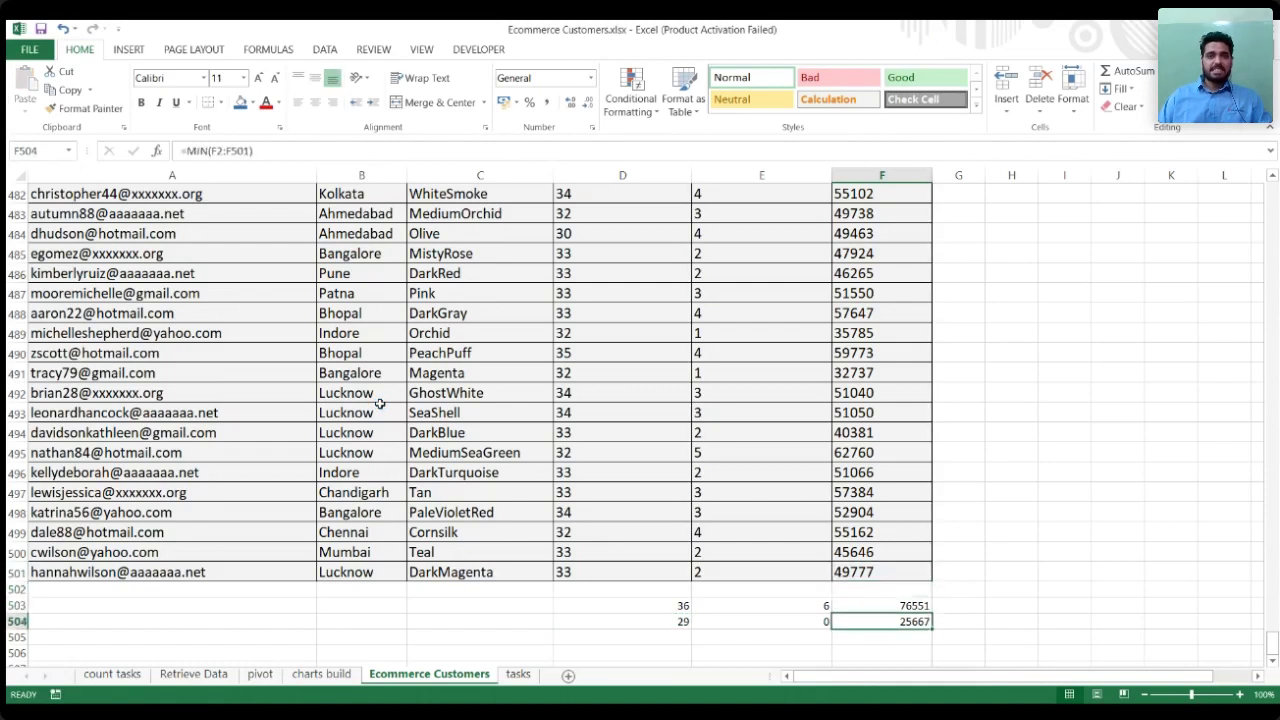
key("Left")
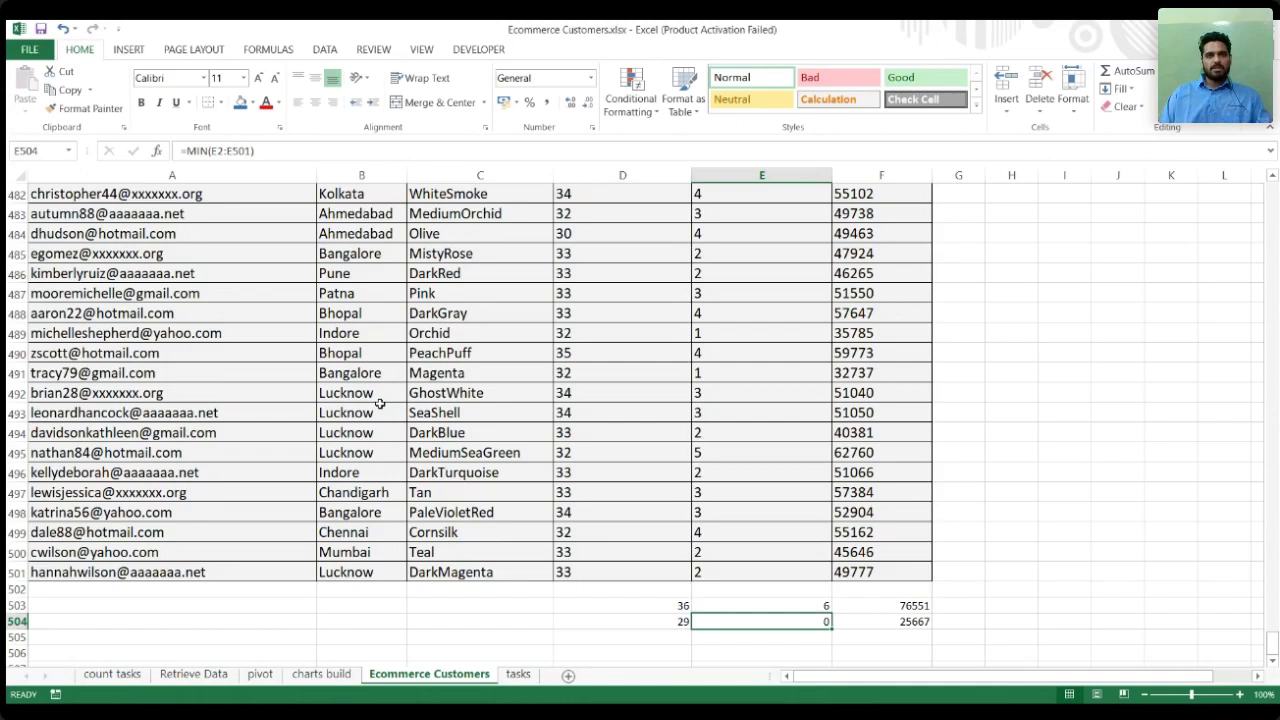
key("Left")
key("Up")
key("shift+Right")
key("shift+Right")
key("shift+Down")
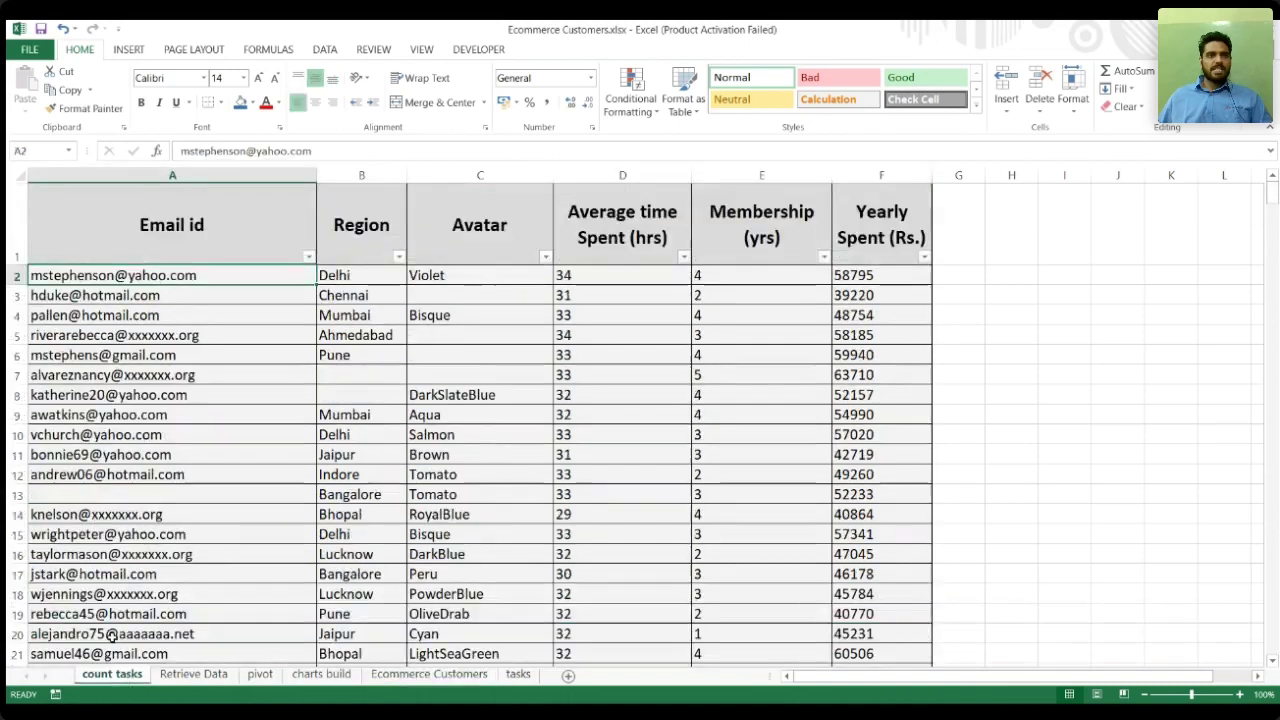
Step: Bring up the Sheet1 pivot table of yearly spend by region and select a value in it
left_click(112, 673)
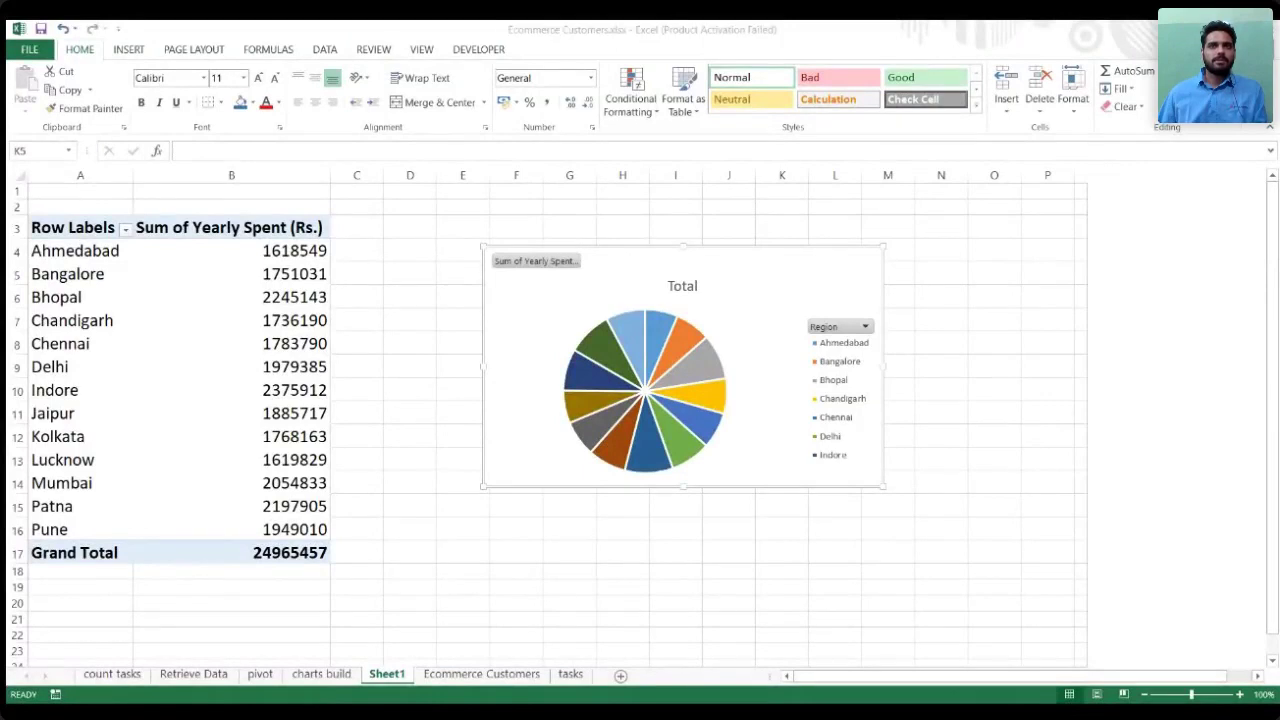
left_click(745, 280)
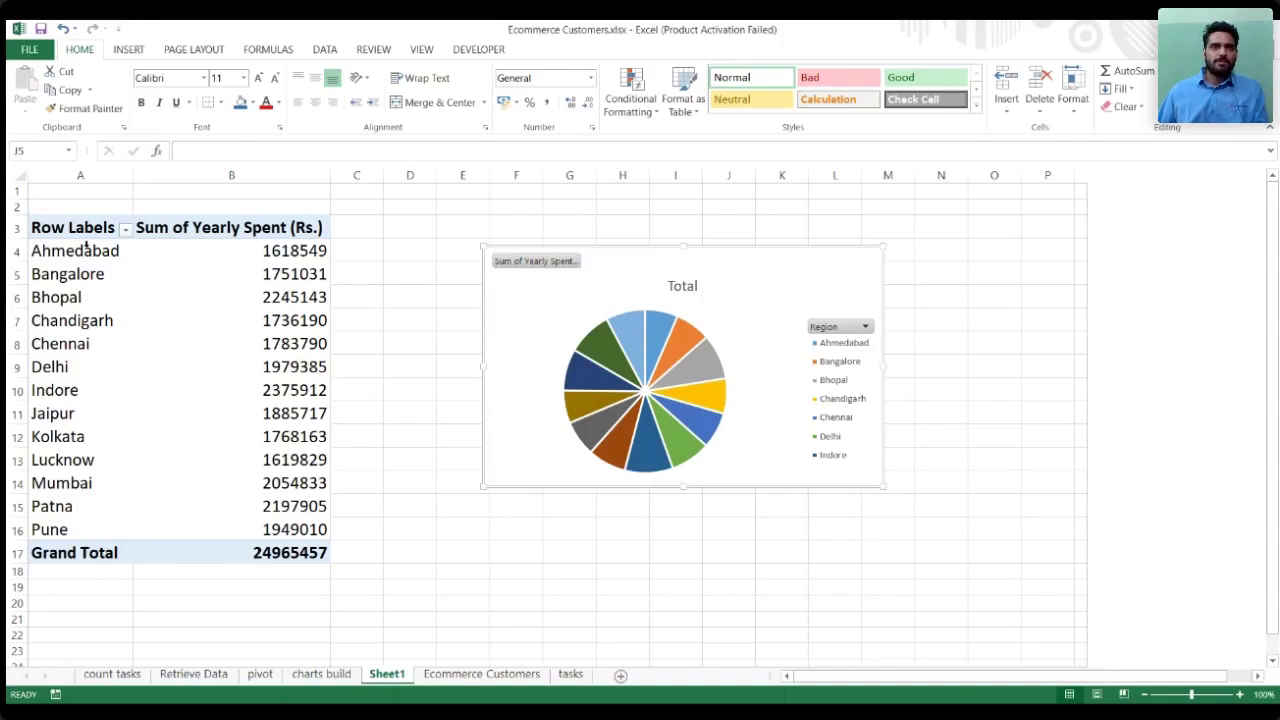
left_click(186, 307)
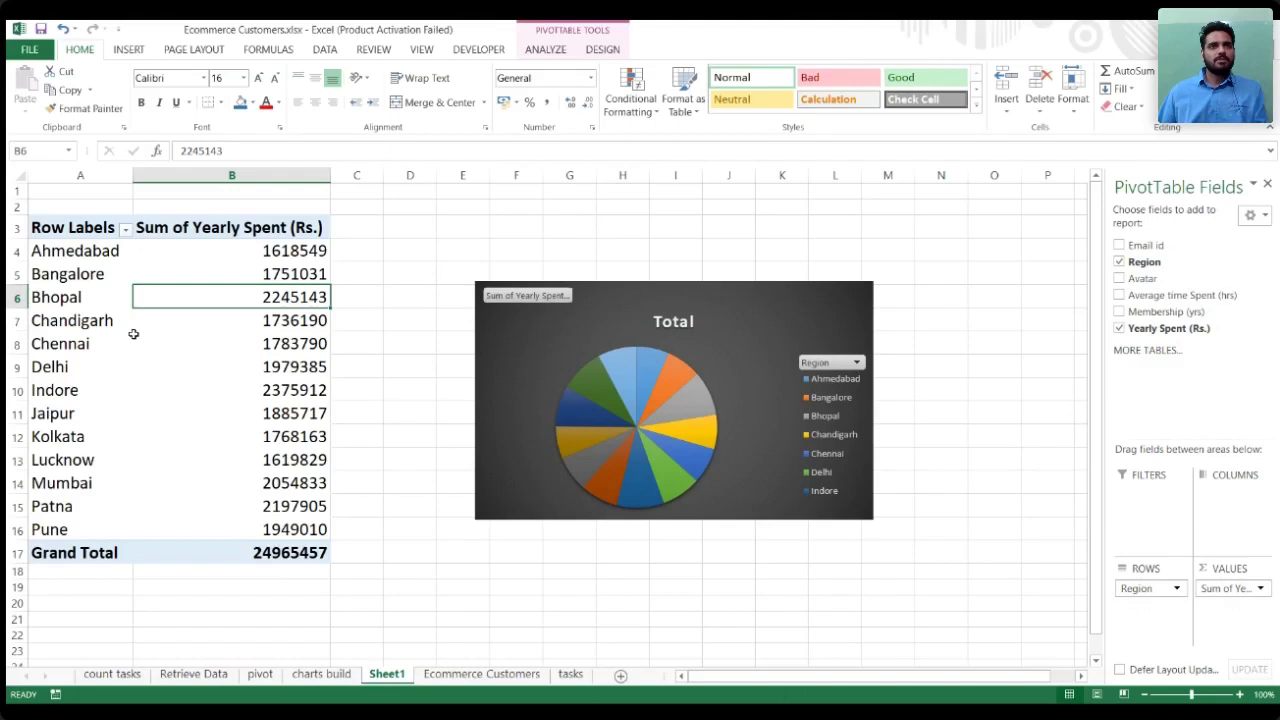
Step: Insert a 3-D pie chart from the pivot table range A3:B16
left_click_drag(66, 220, 357, 343)
left_click_drag(333, 270, 293, 545)
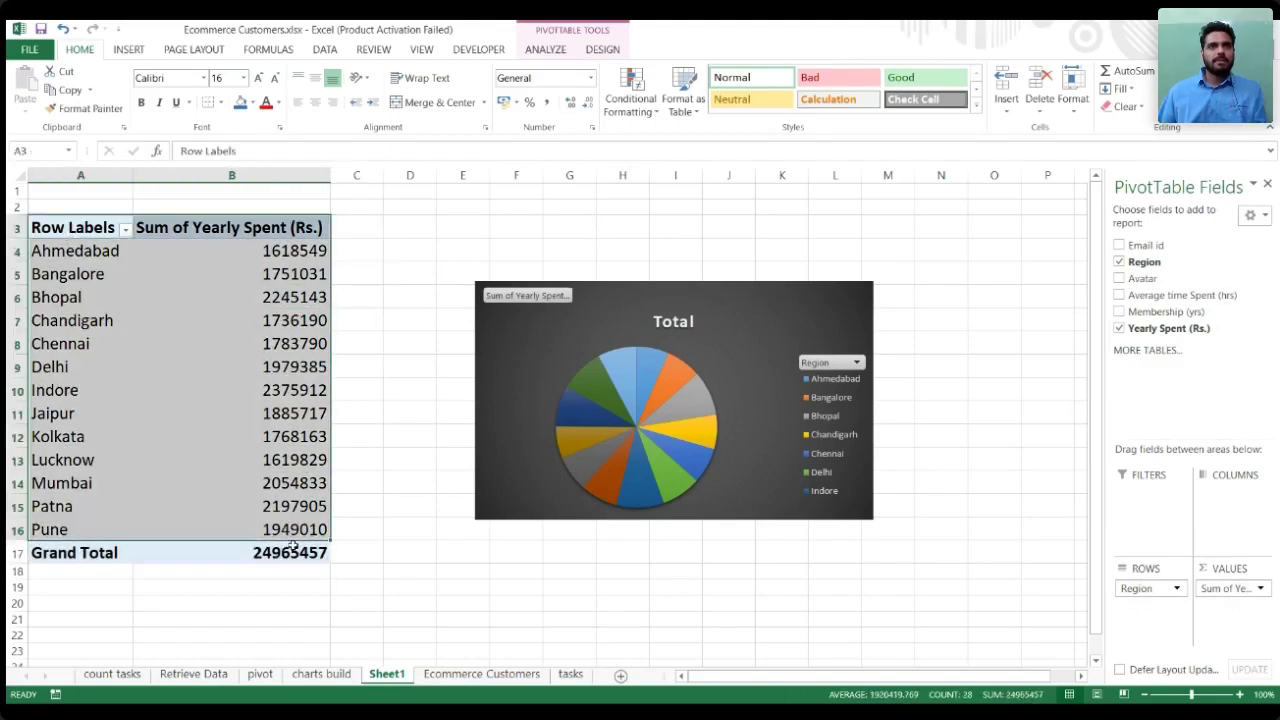
left_click(124, 52)
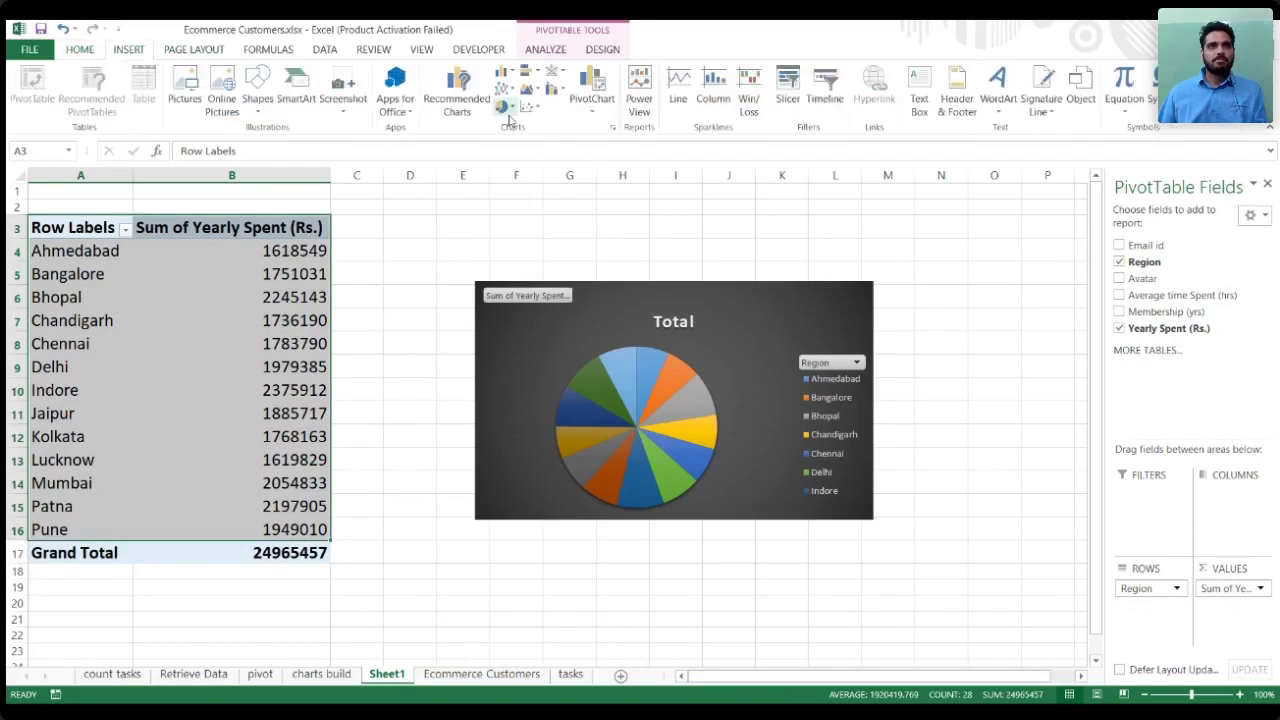
left_click(503, 106)
key("Escape")
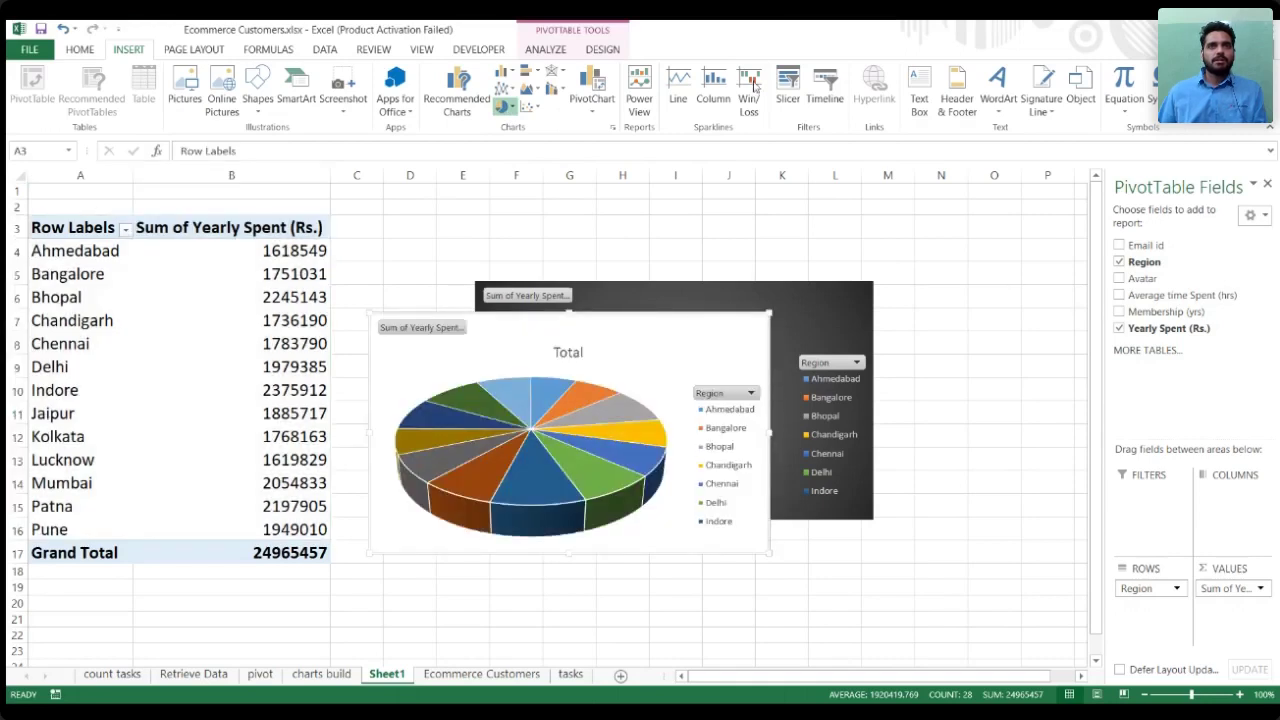
Step: Compare against the pivot sheet's chart and move Sheet1's dark pie chart up beside the pivot table
left_click(670, 452)
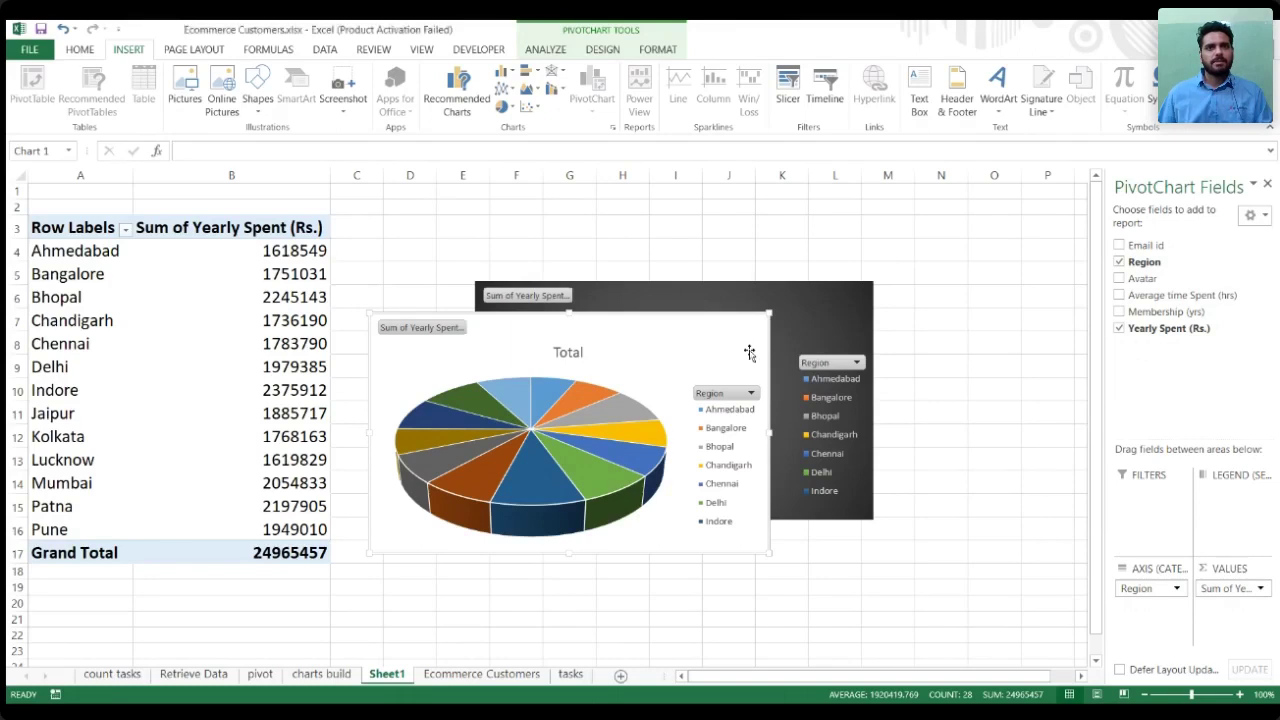
left_click(815, 316)
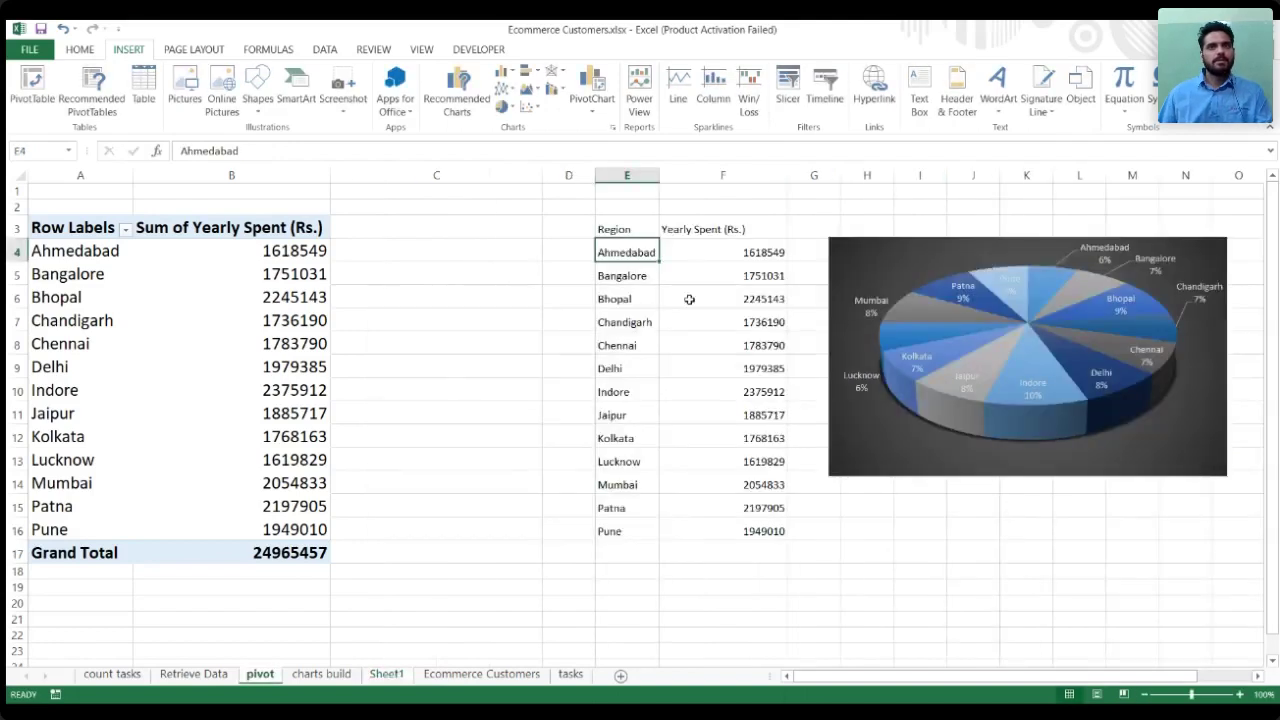
left_click_drag(840, 273, 776, 276)
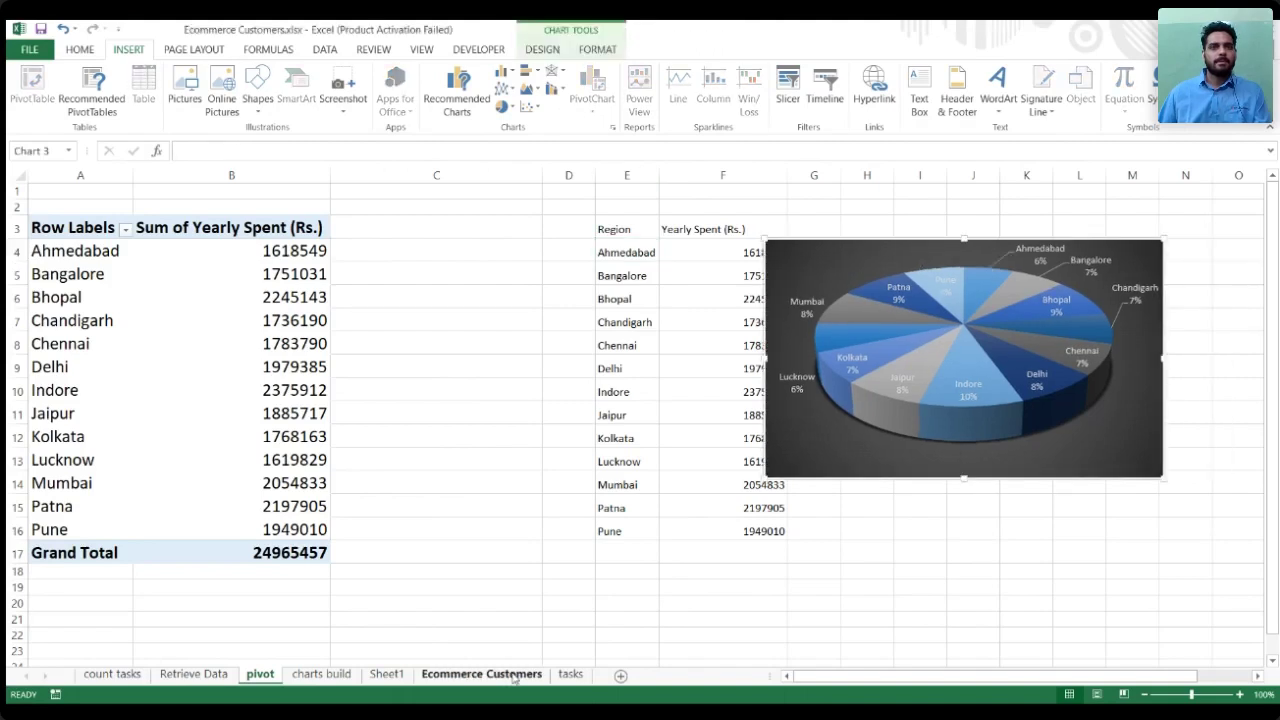
left_click(396, 678)
left_click_drag(639, 521, 687, 278)
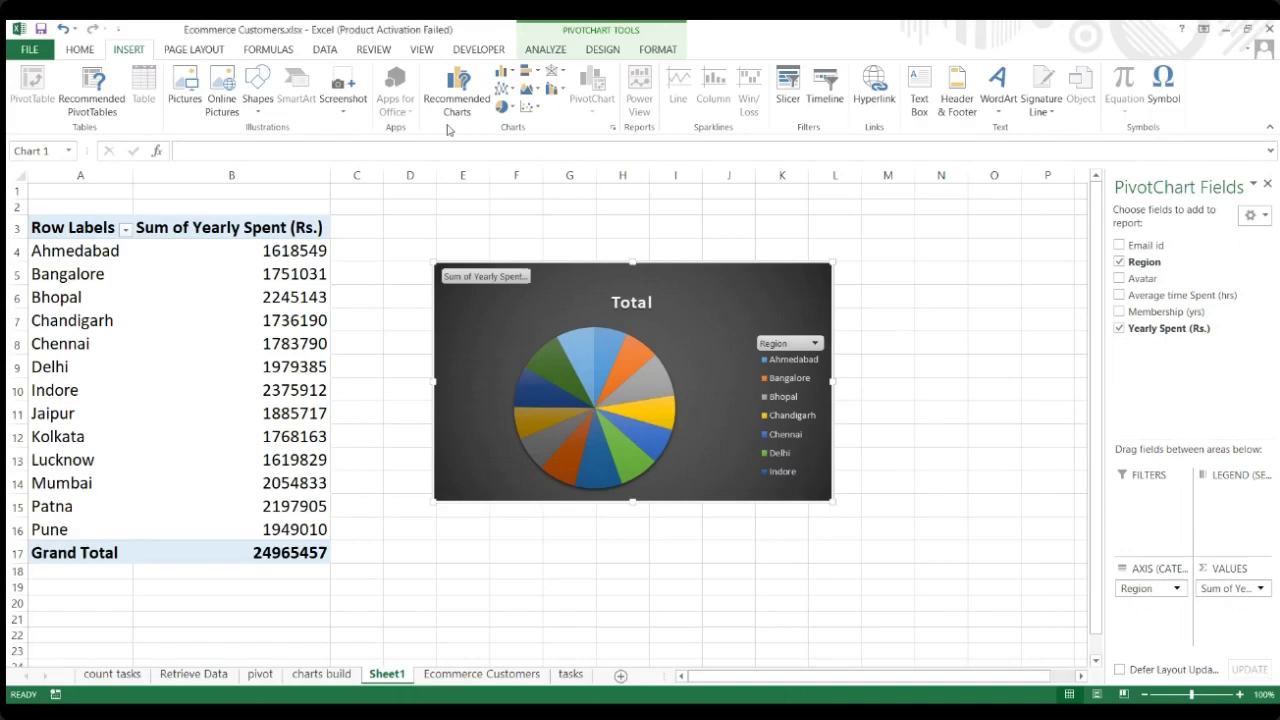
Step: Apply a Quick Layout labelling each pie slice with its region name and yearly spend total
left_click_drag(742, 311, 746, 307)
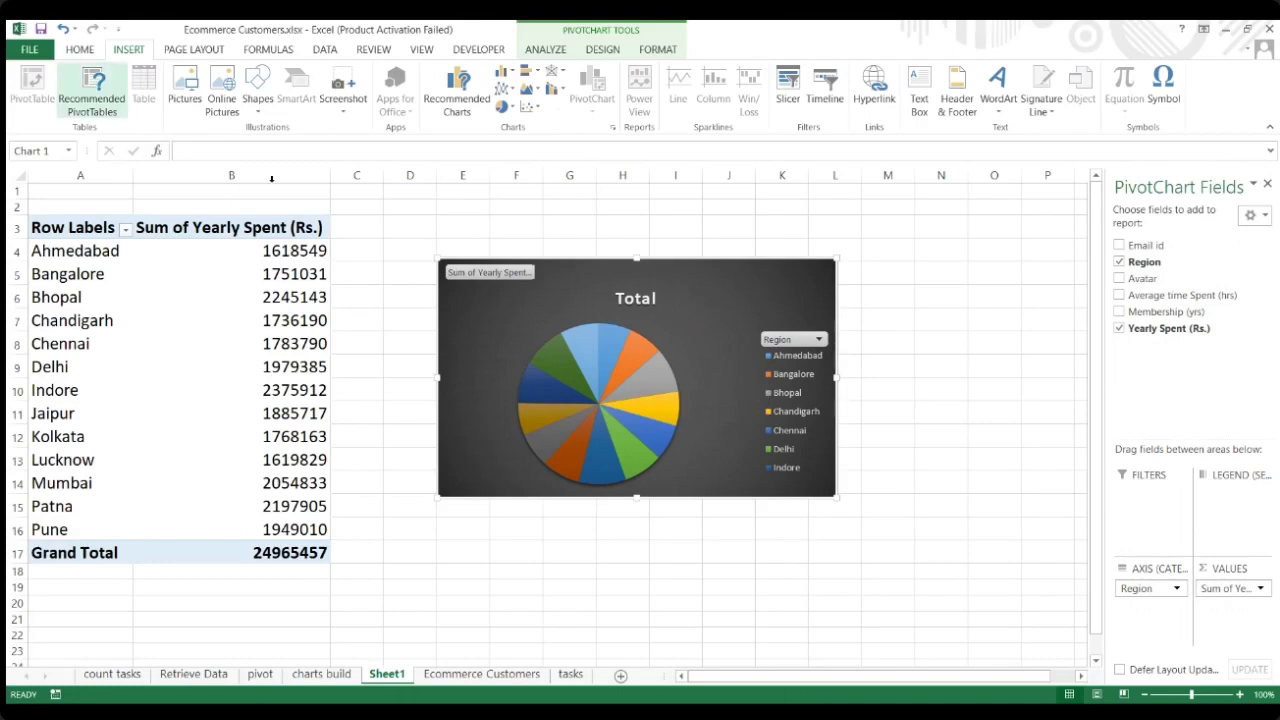
left_click(594, 54)
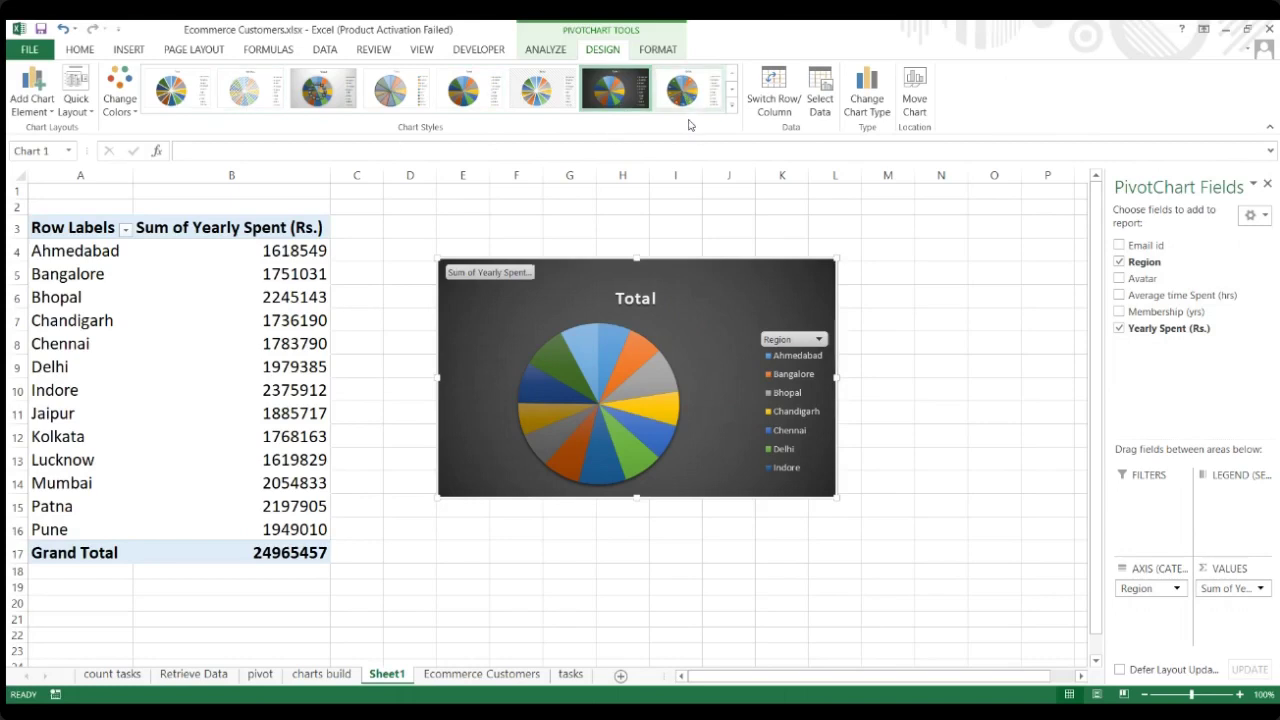
left_click(80, 116)
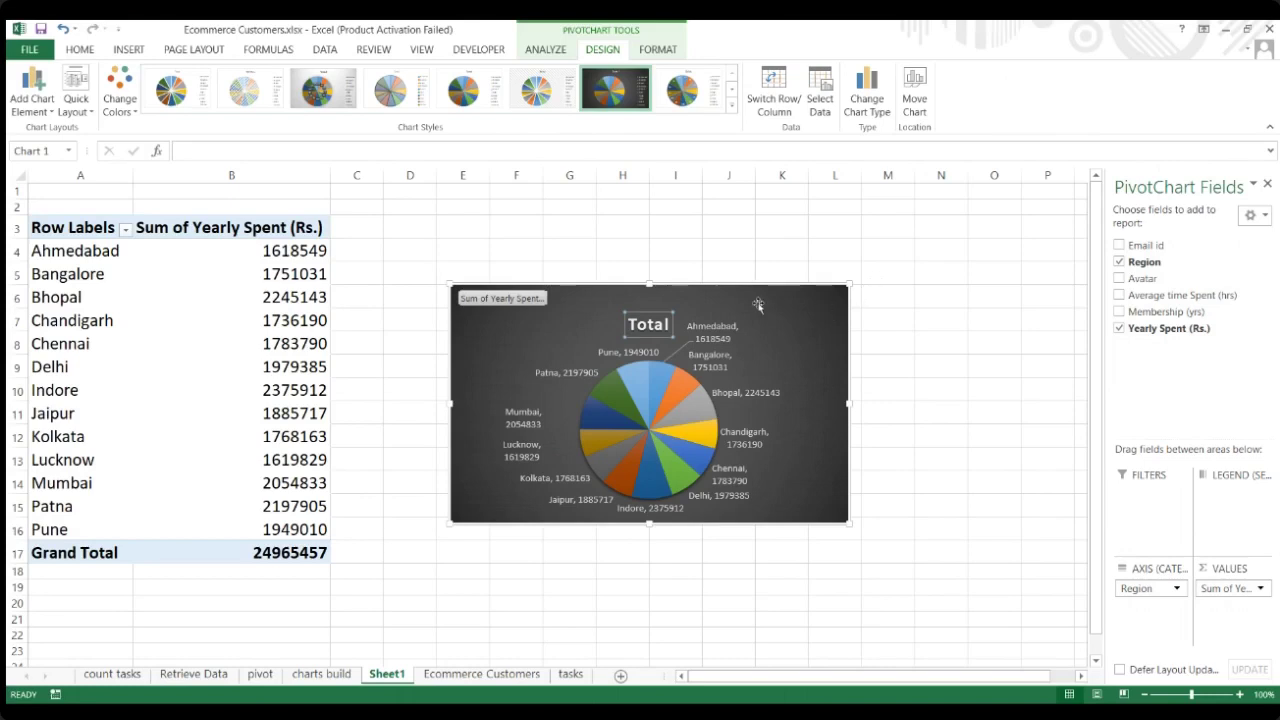
left_click(266, 230)
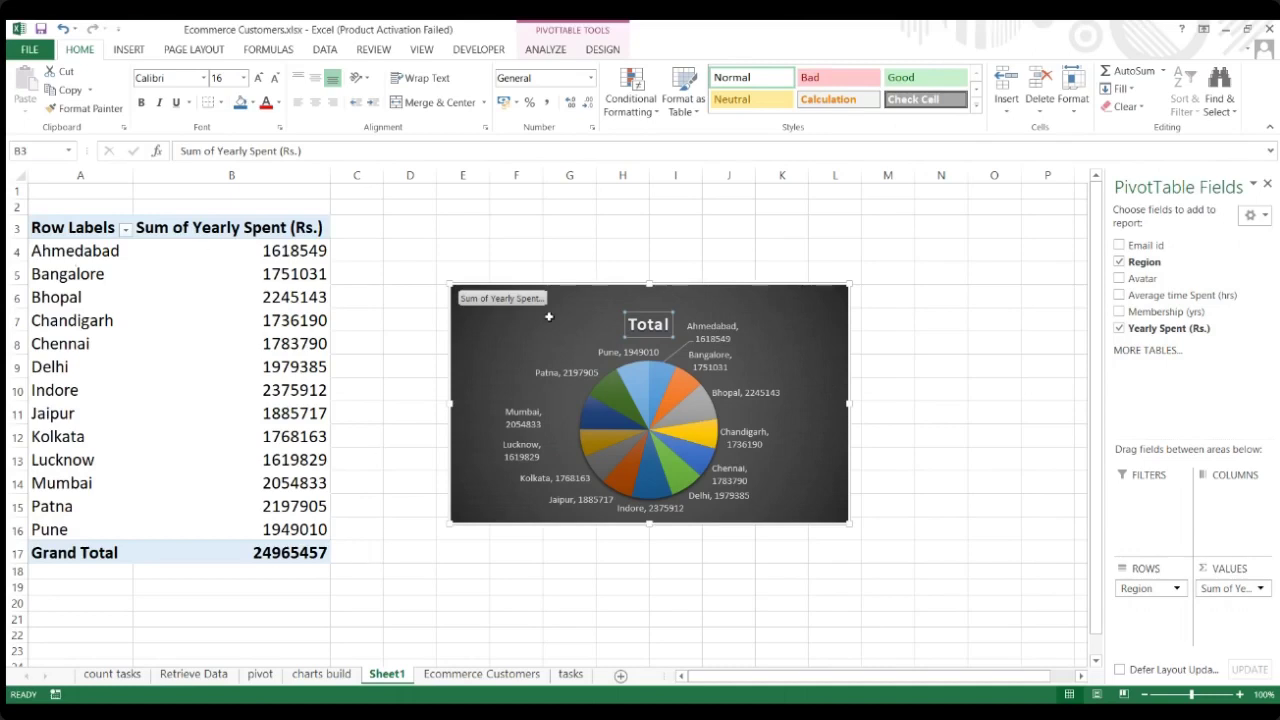
Step: Add the Avatar field to the pivot rows, then move it to Columns
left_click(255, 343)
left_click(249, 396)
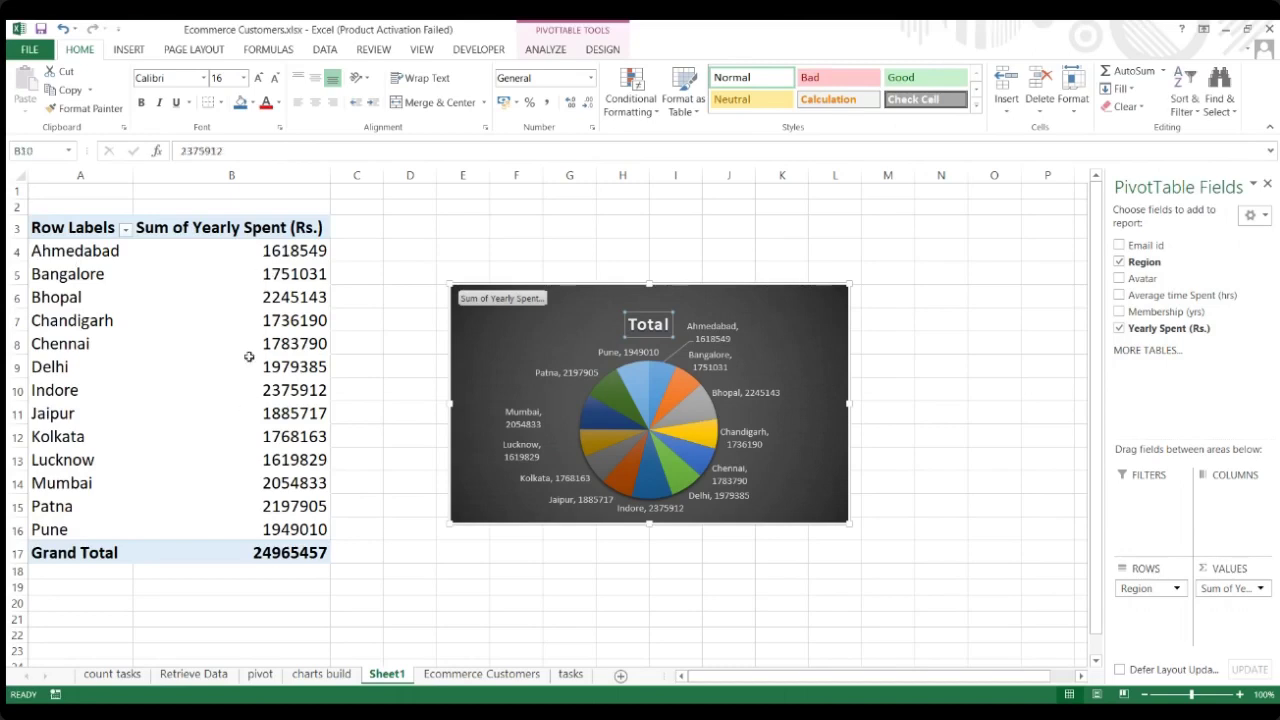
left_click(235, 249)
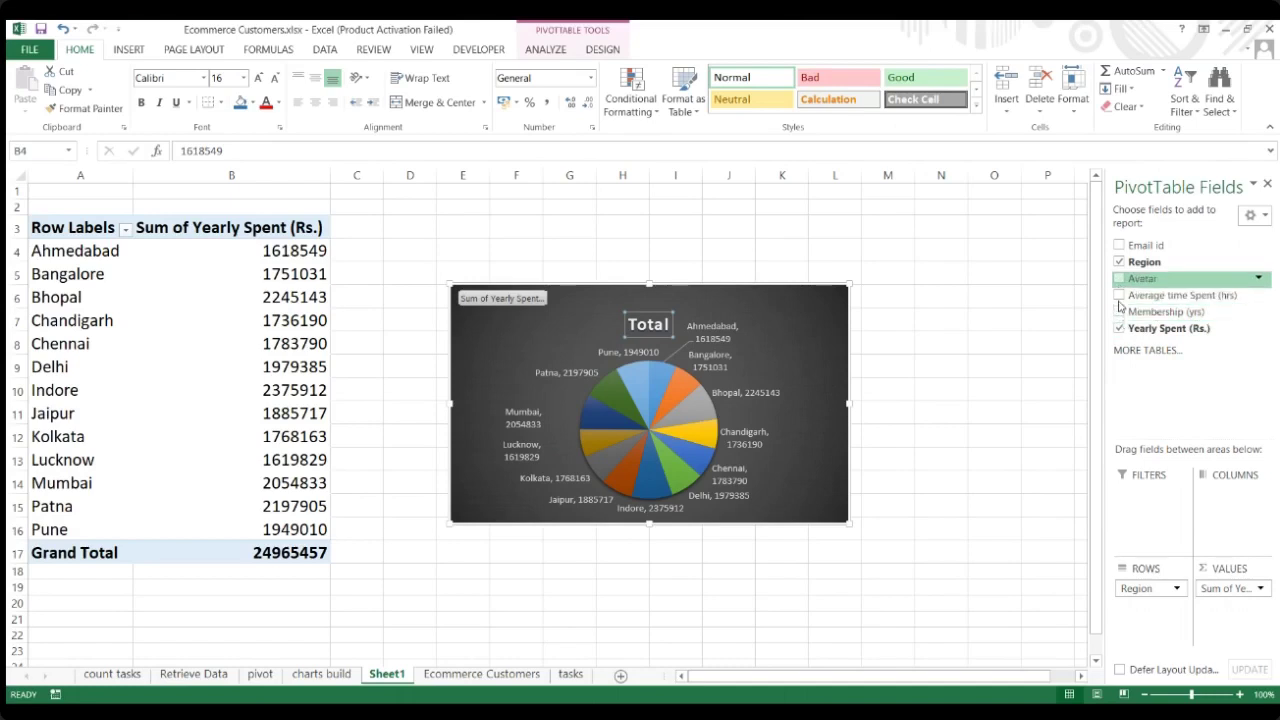
left_click(1120, 280)
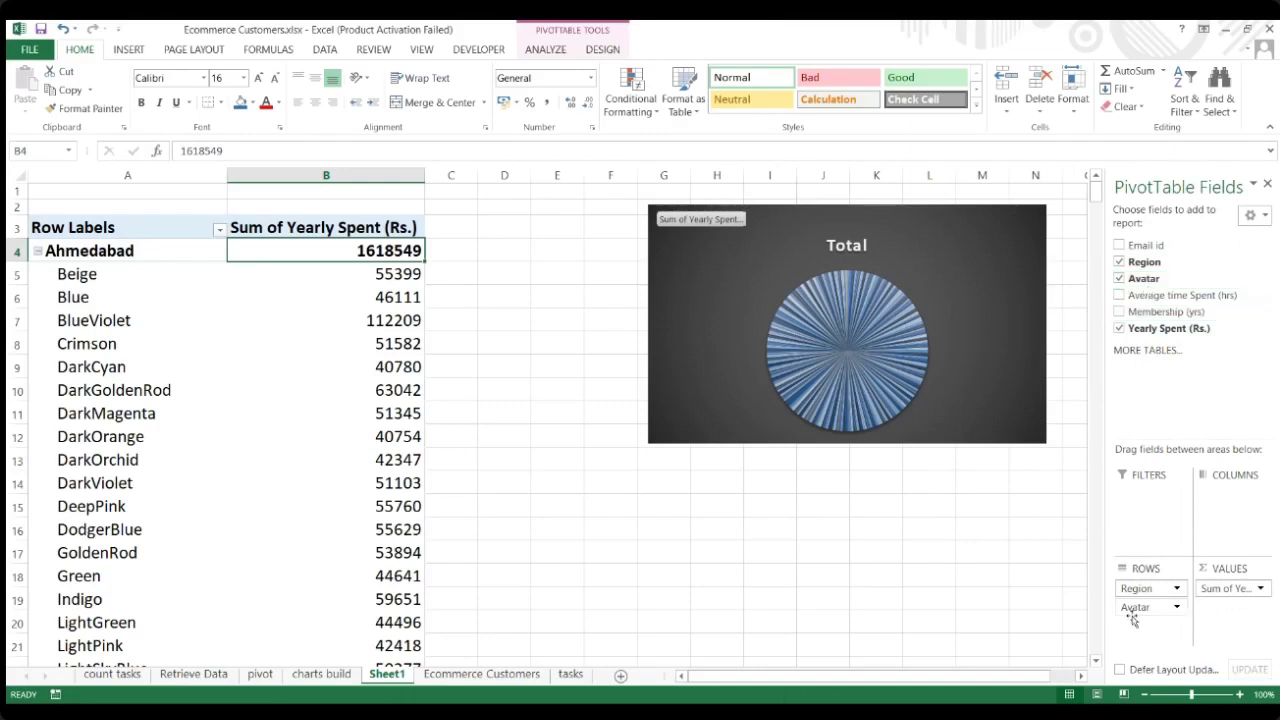
left_click_drag(1135, 620, 1268, 512)
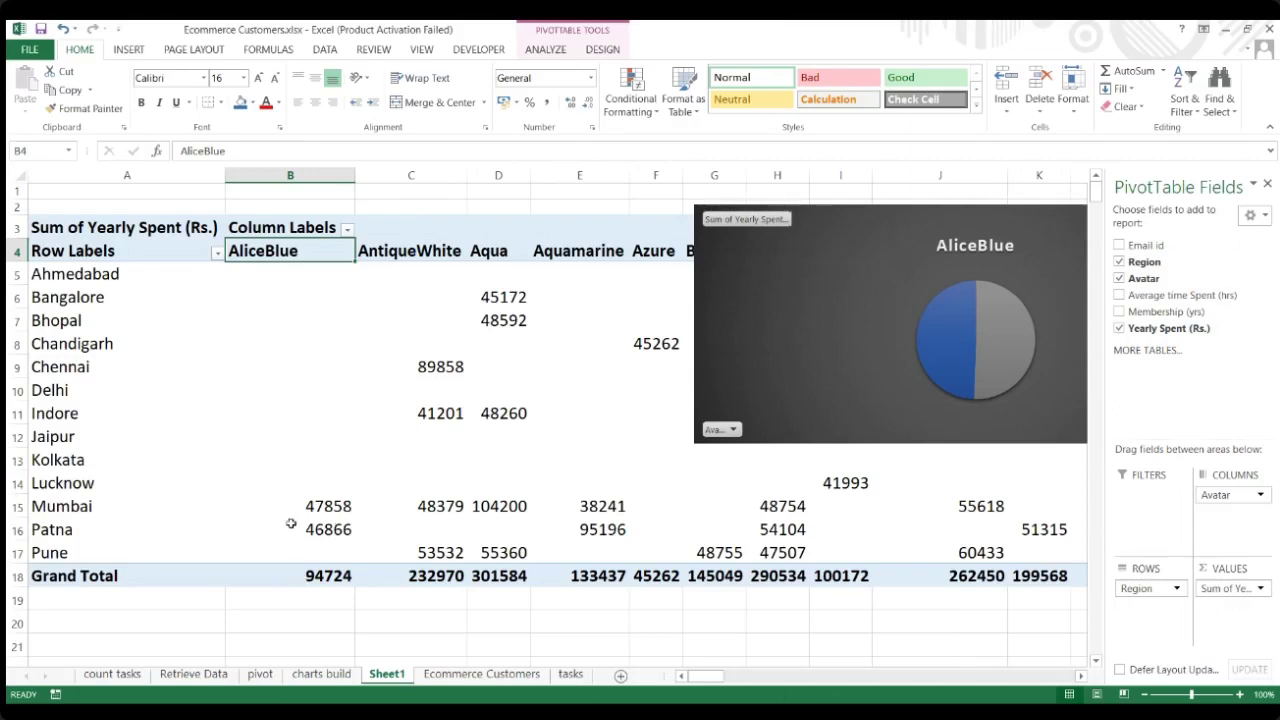
Step: Move Avatar back under Region, then drag it into Values as Count of Avatar
left_click_drag(40, 532, 366, 552)
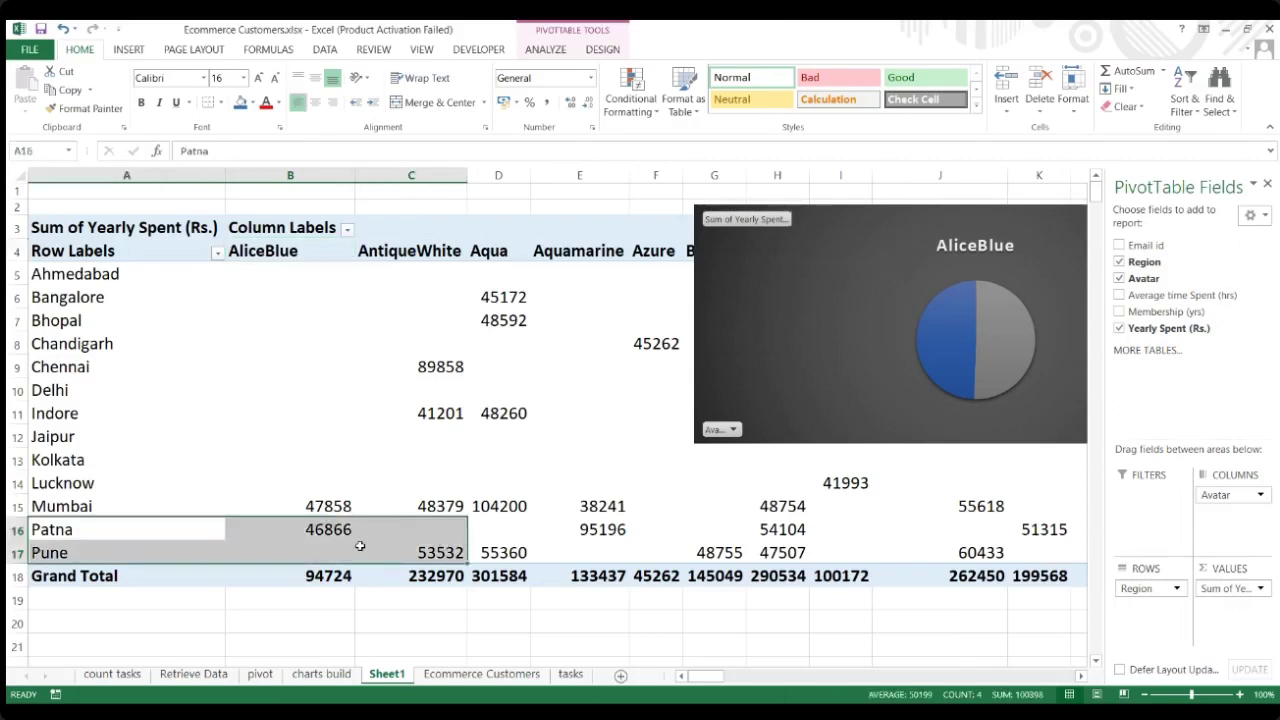
left_click(362, 532)
left_click(336, 537)
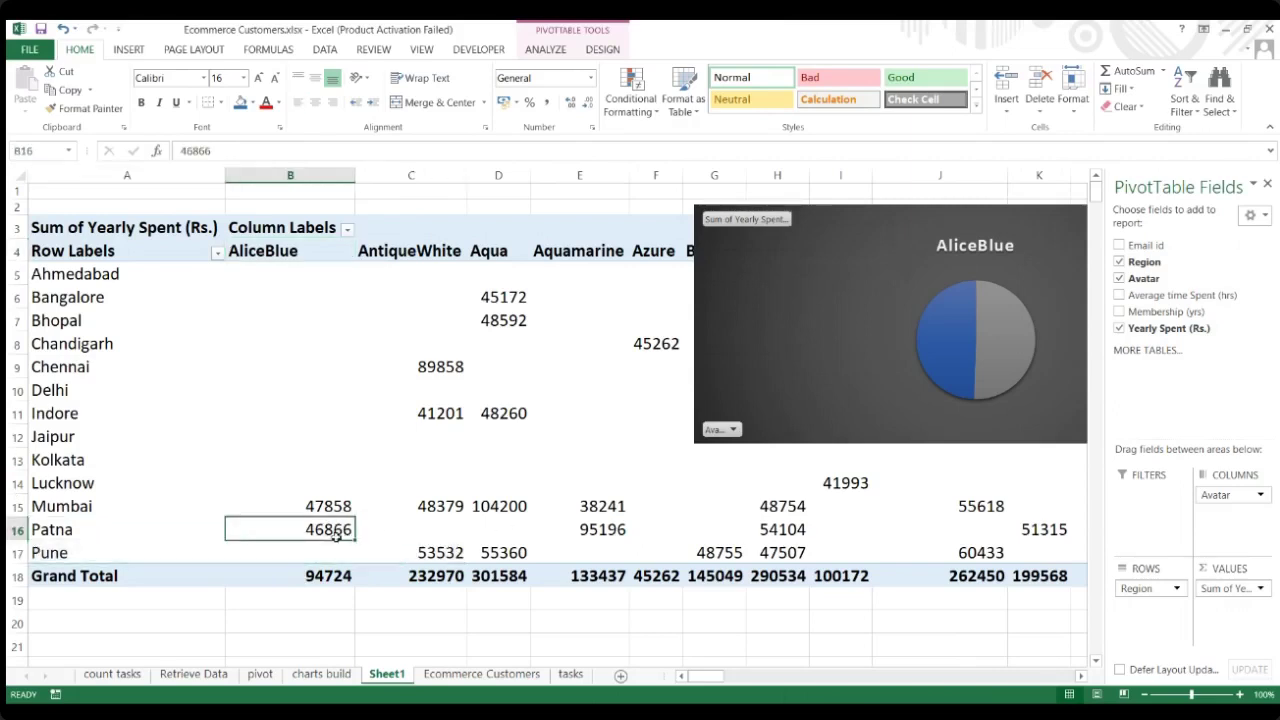
left_click_drag(1212, 496, 1155, 614)
scroll(222, 397, "down", 1)
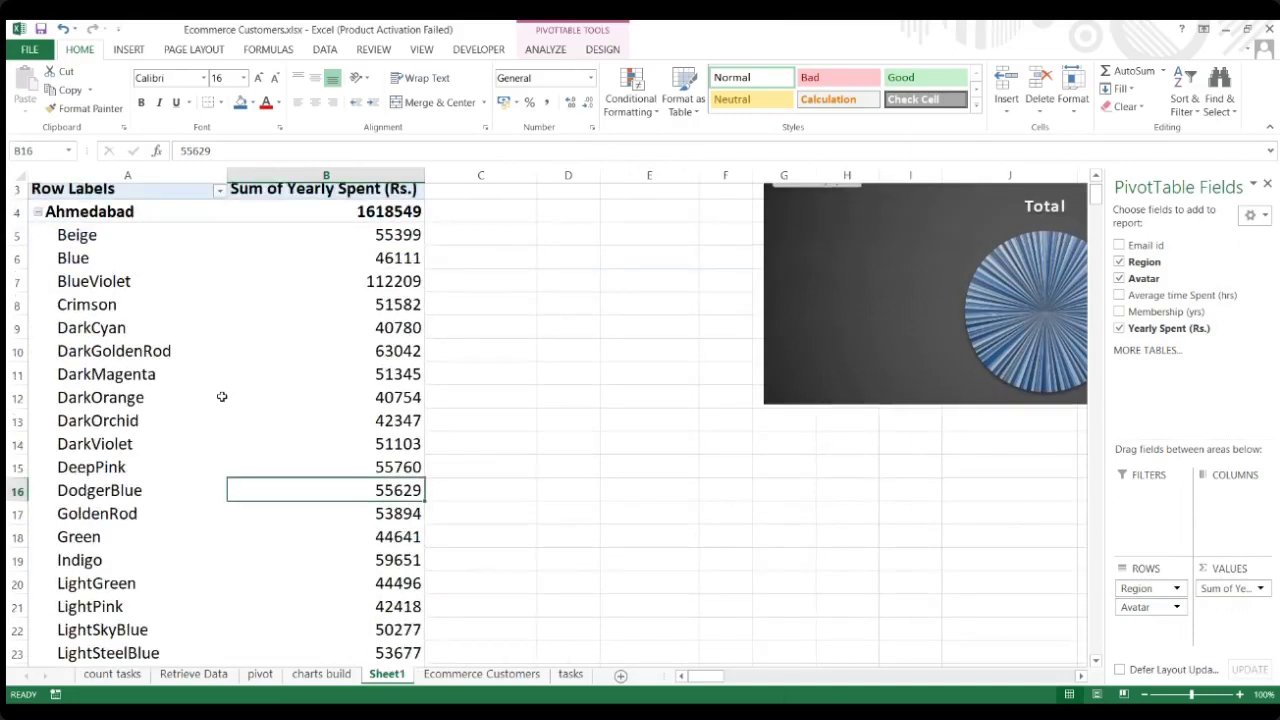
scroll(228, 403, "down", 8)
scroll(234, 408, "up", 5)
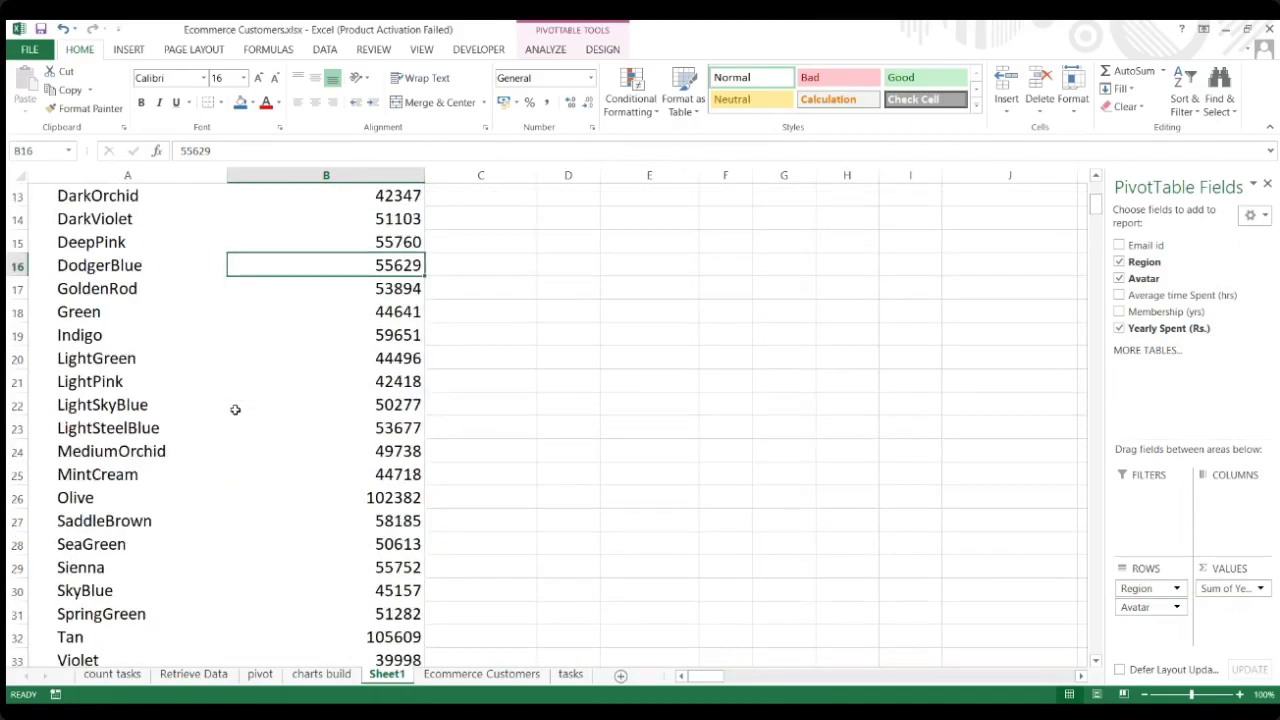
scroll(235, 409, "up", 4)
left_click_drag(1150, 607, 1233, 617)
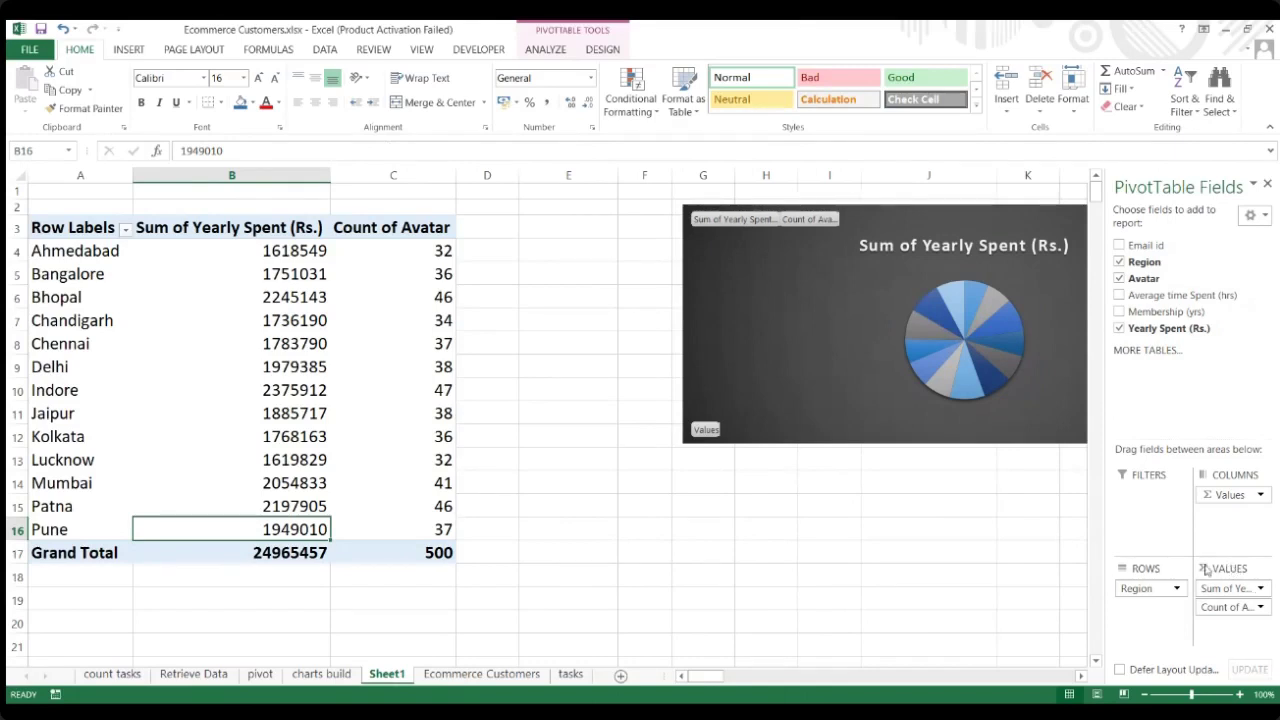
Step: Check the avatar counts (Bangalore 36, Indore 47, Ahmedabad 32), then remove Count of Avatar
left_click(395, 320)
left_click(421, 280)
left_click(414, 254)
left_click(399, 392)
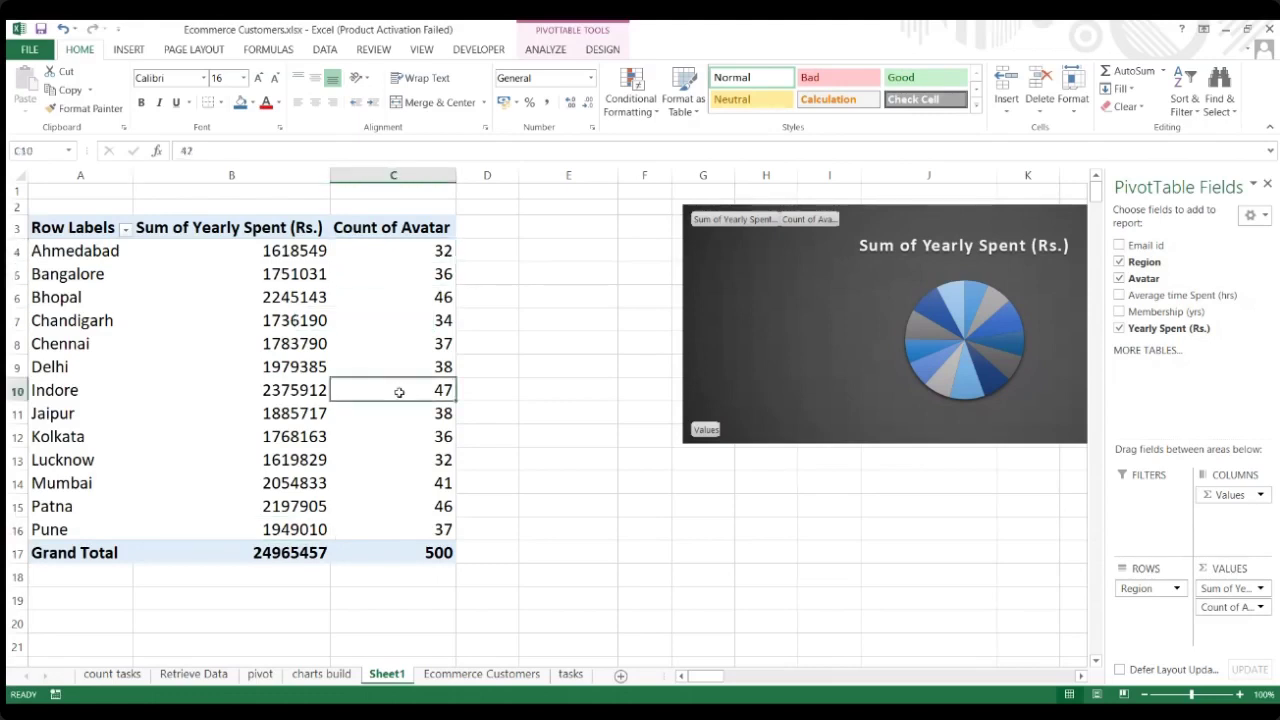
left_click(106, 257)
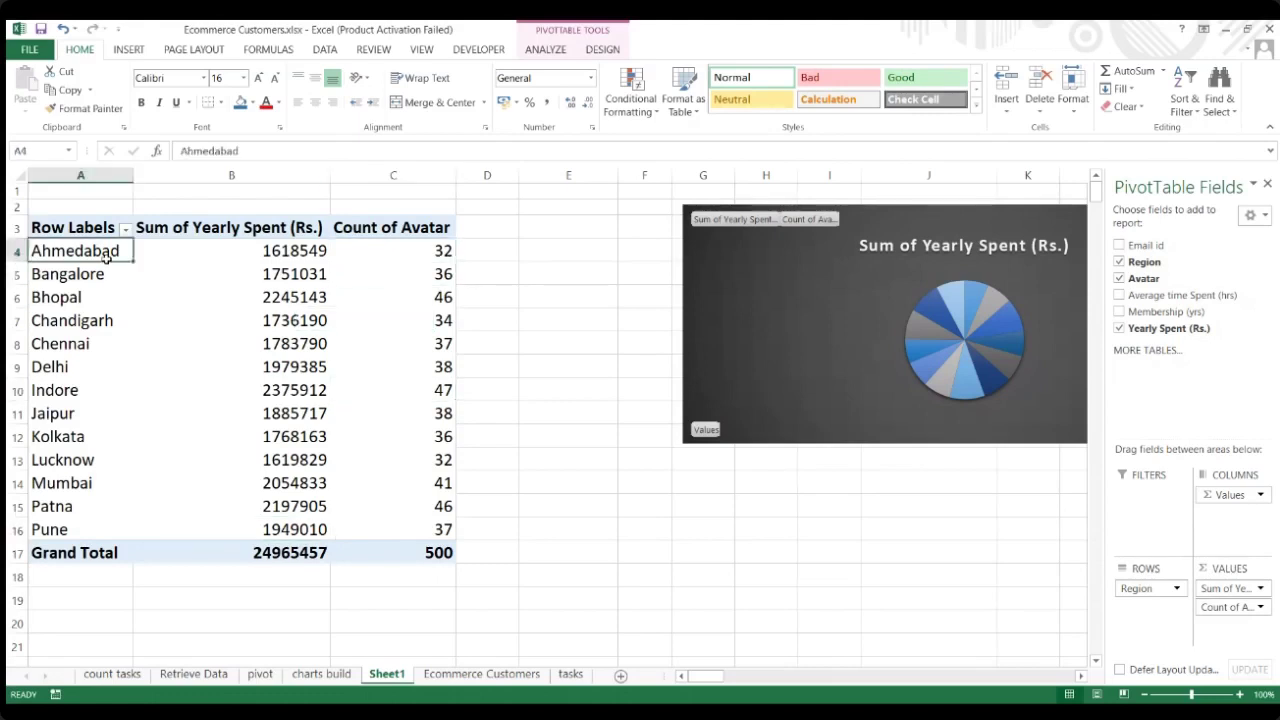
left_click(443, 257)
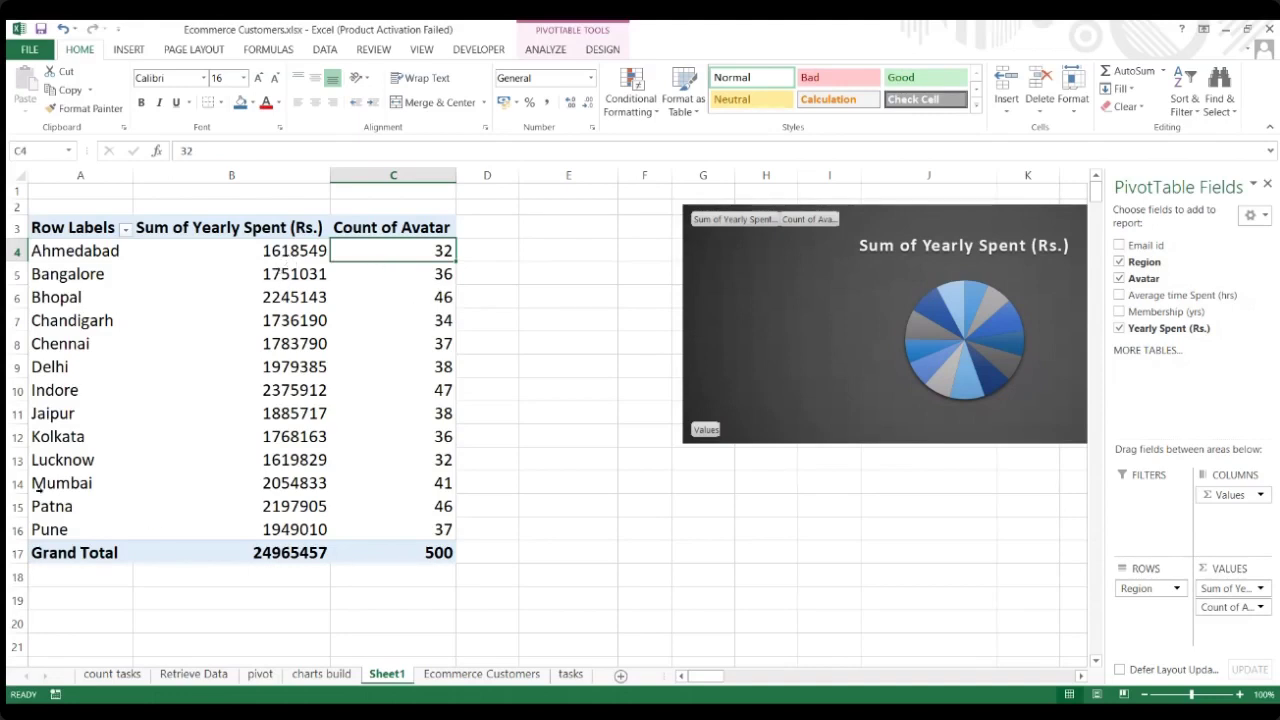
left_click_drag(36, 484, 443, 484)
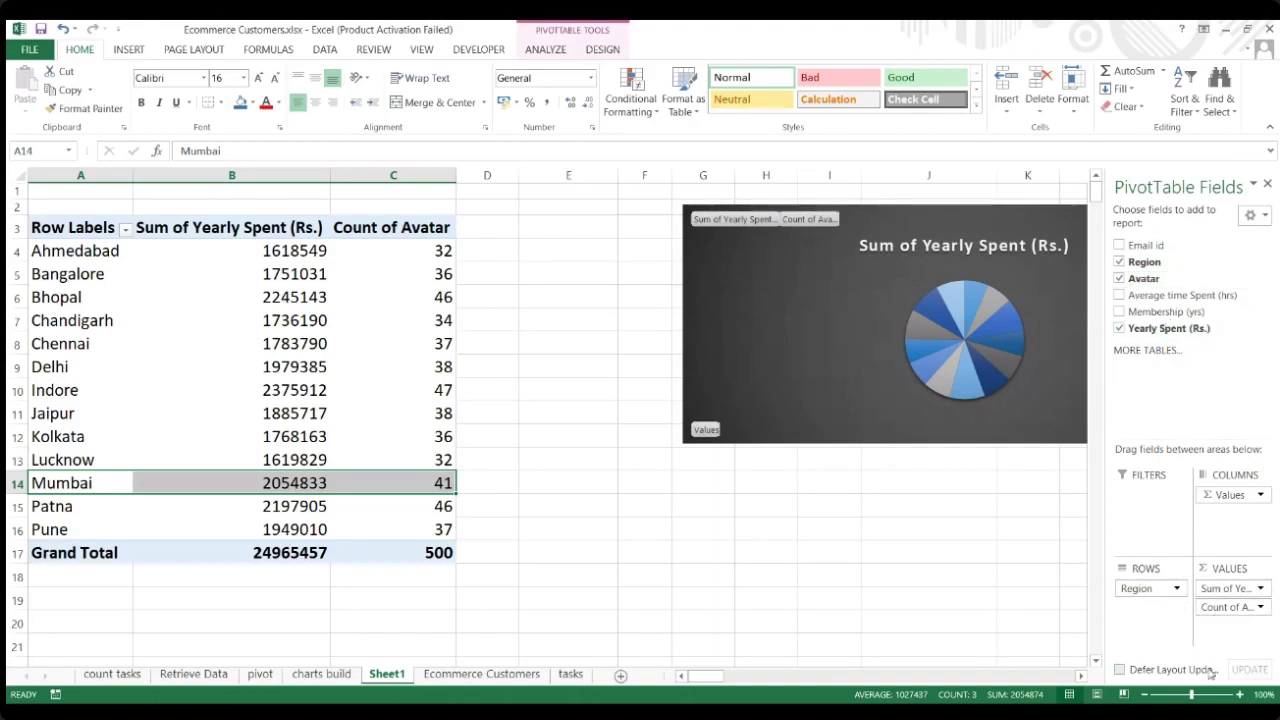
left_click_drag(1224, 607, 966, 554)
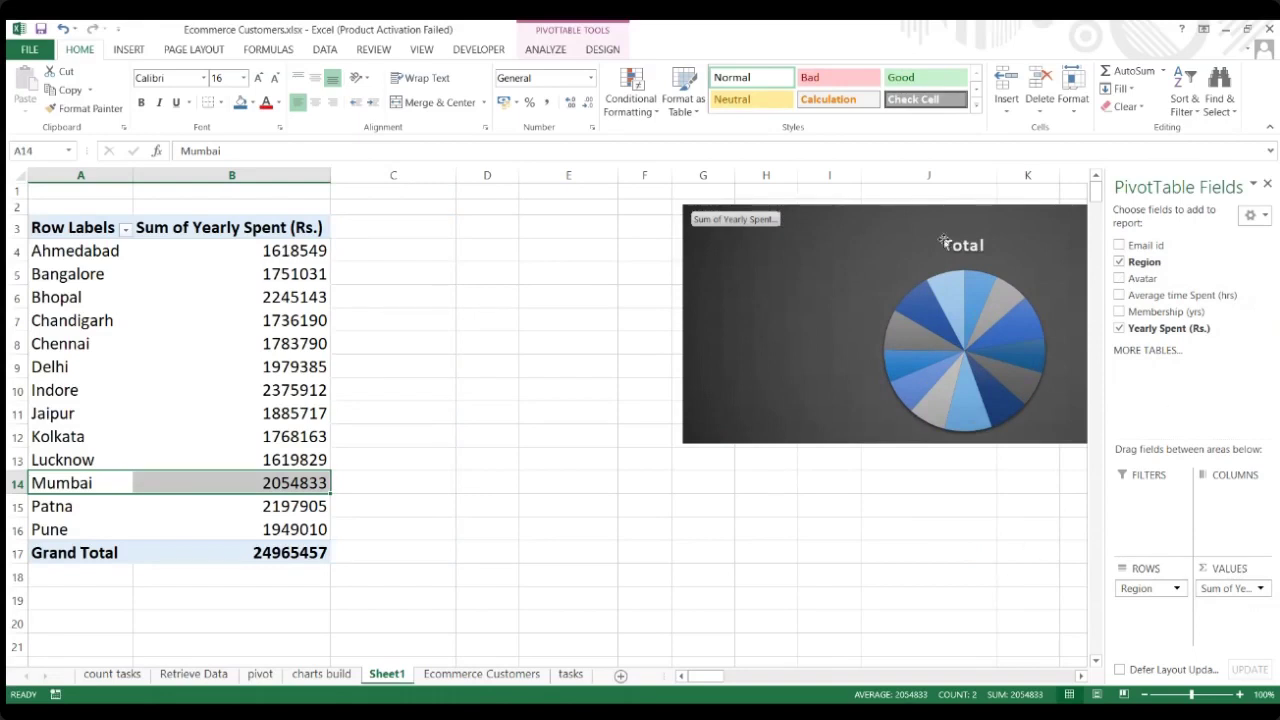
Step: Shift Sheet1's pie chart left, centre the pivot sheet's 3-D pie chart, then show the tasks sheet
left_click(801, 250)
left_click_drag(801, 250, 694, 266)
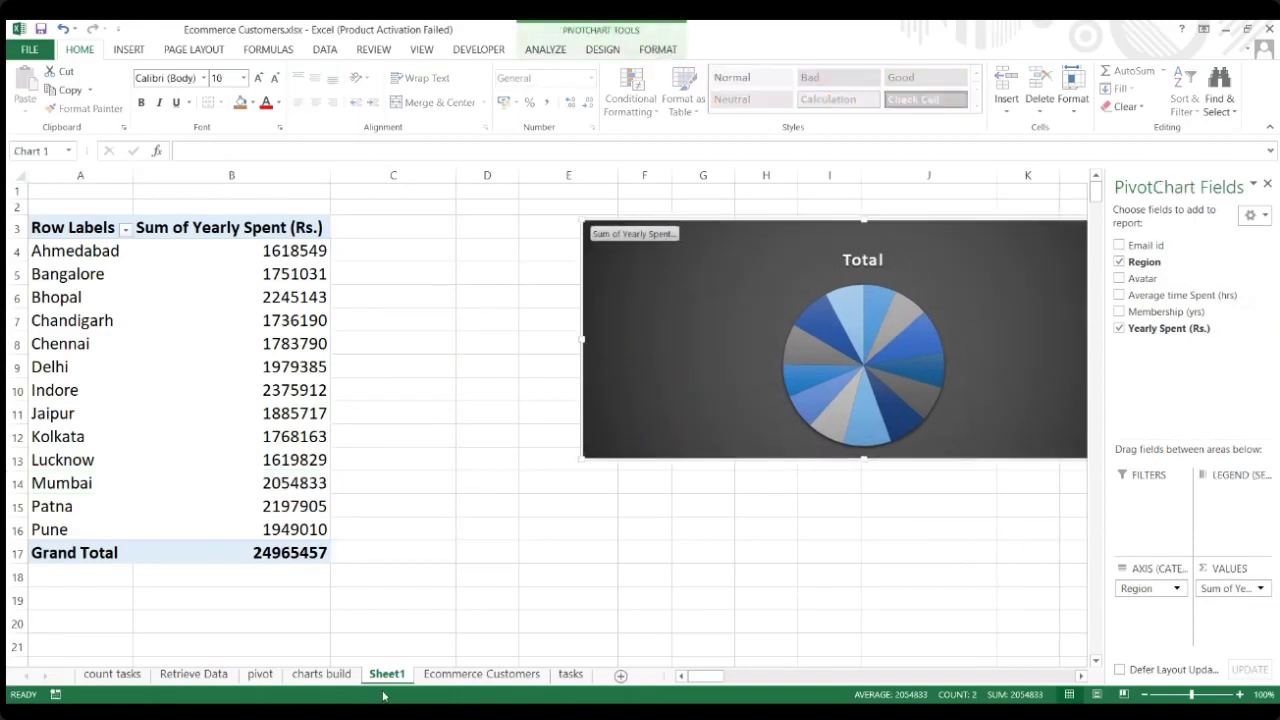
left_click(266, 679)
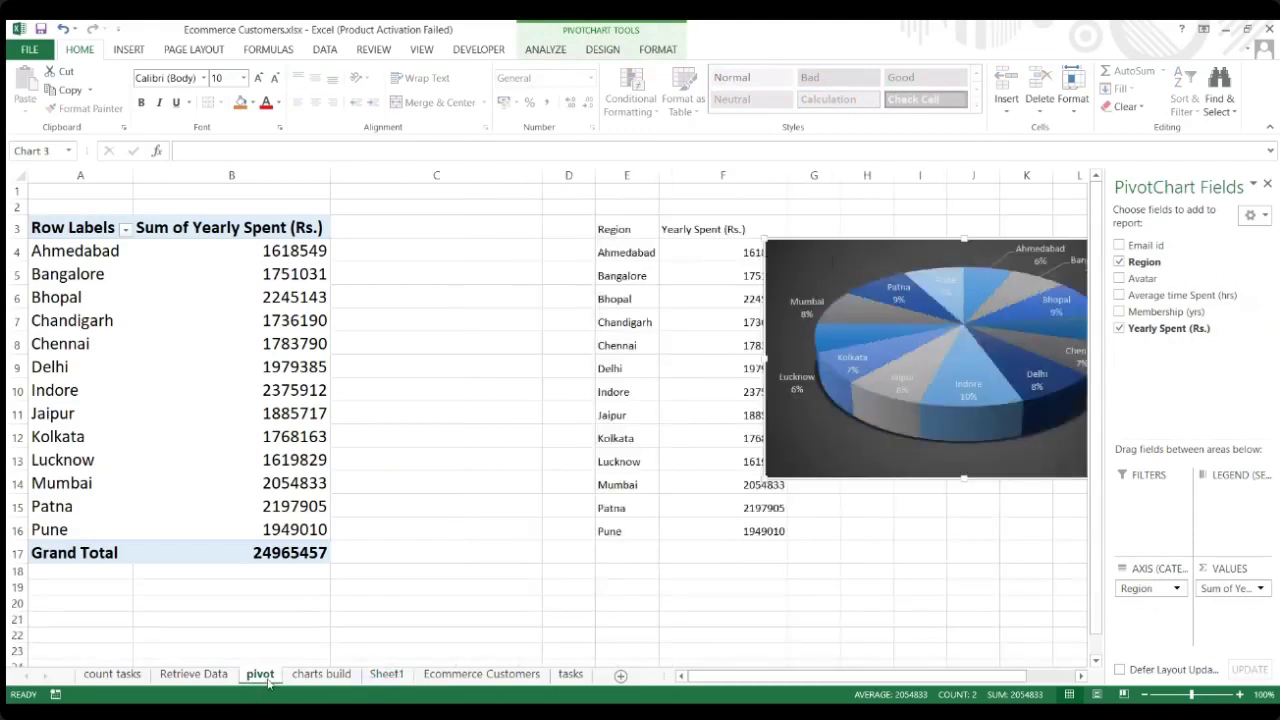
left_click_drag(811, 263, 532, 391)
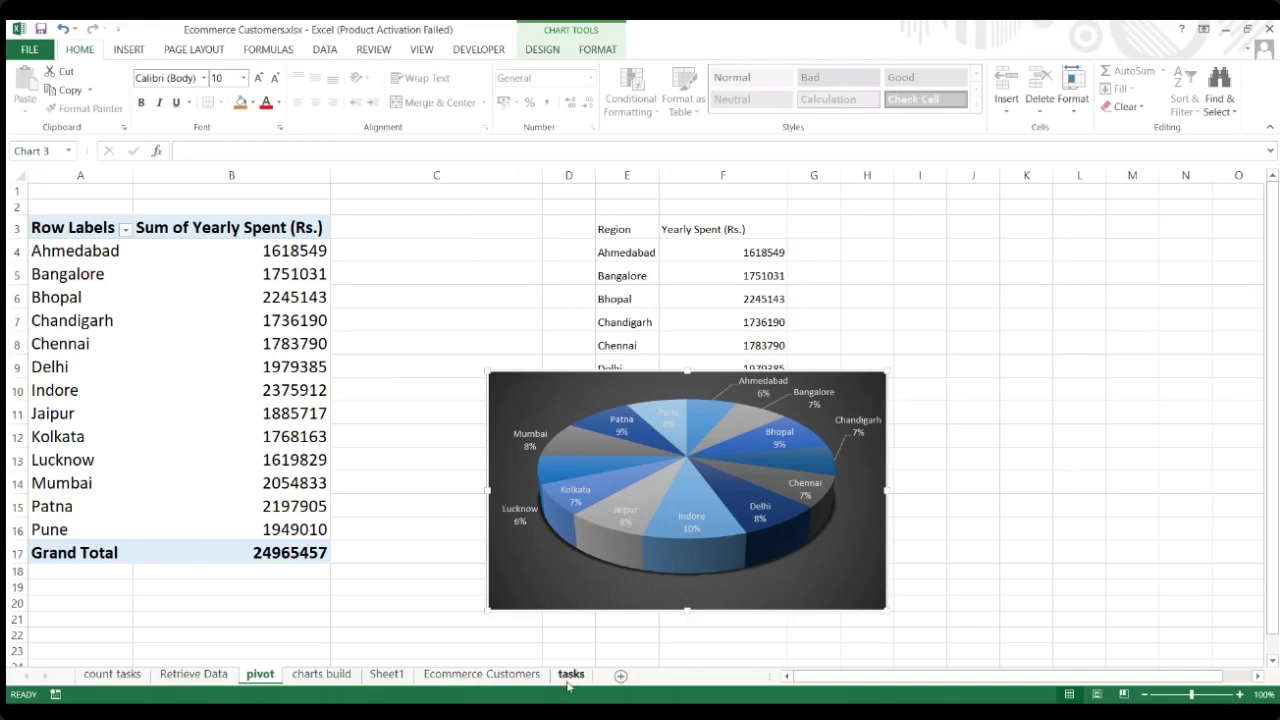
left_click(570, 675)
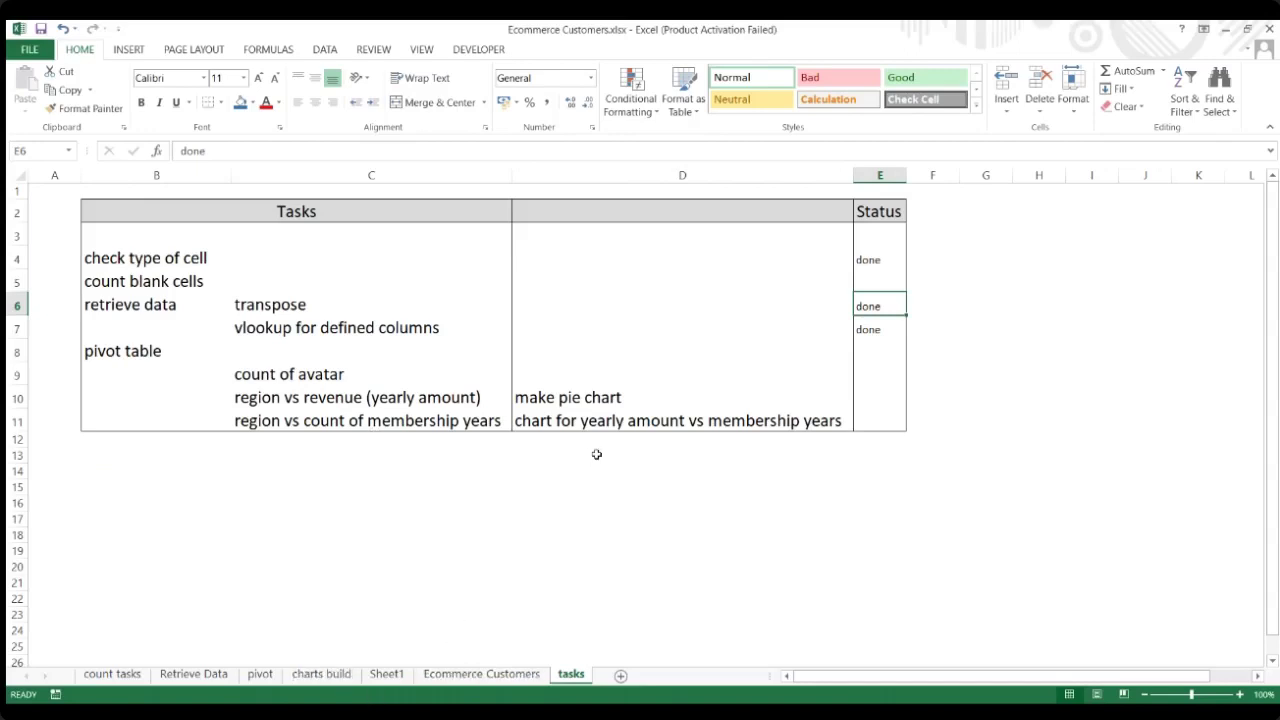
Step: Select the whole Ecommerce Customers table from header A1:F1 down, then go to the charts build sheet
left_click(478, 674)
left_click_drag(252, 204, 923, 221)
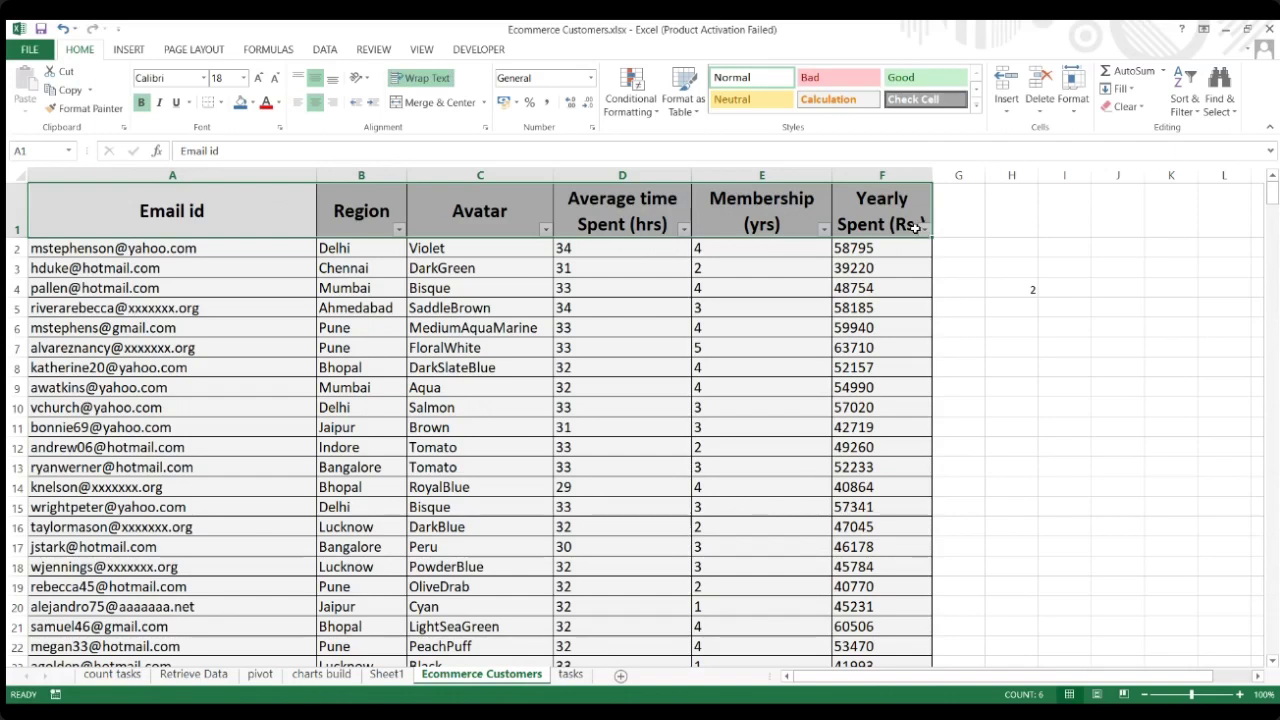
key("ctrl+shift+Down")
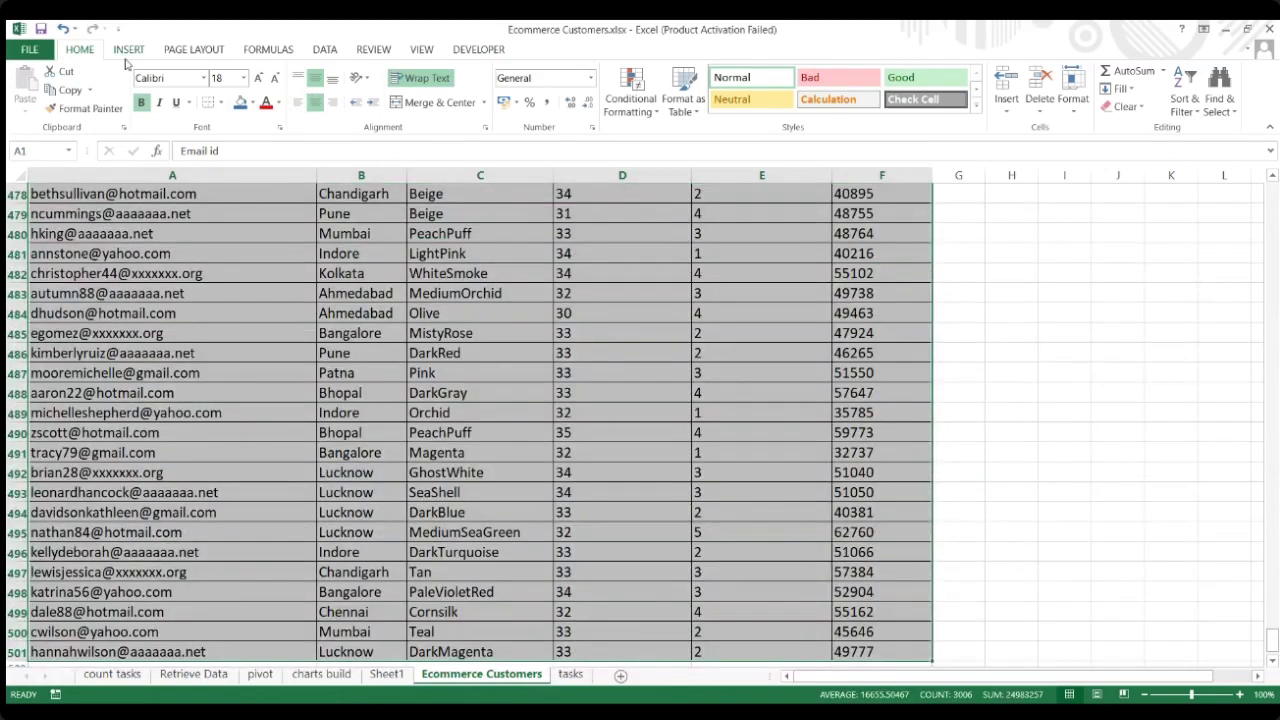
left_click(128, 49)
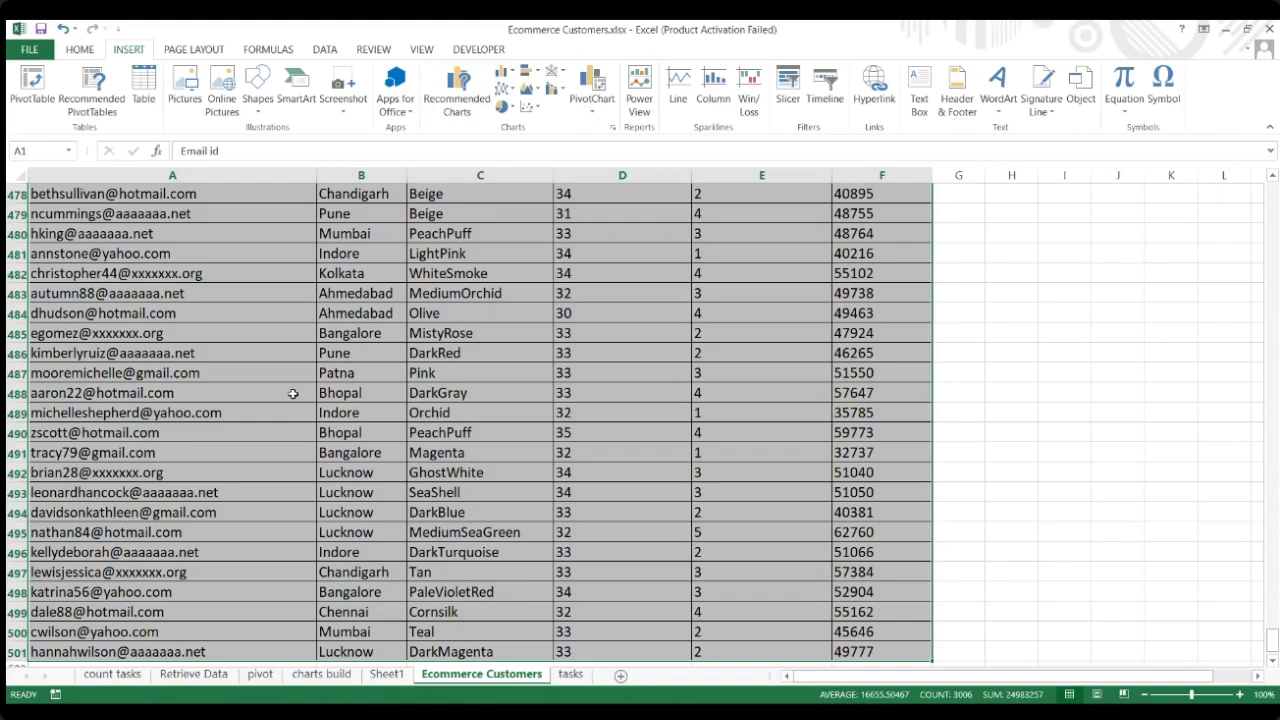
scroll(205, 400, "up", 12)
scroll(200, 410, "up", 10)
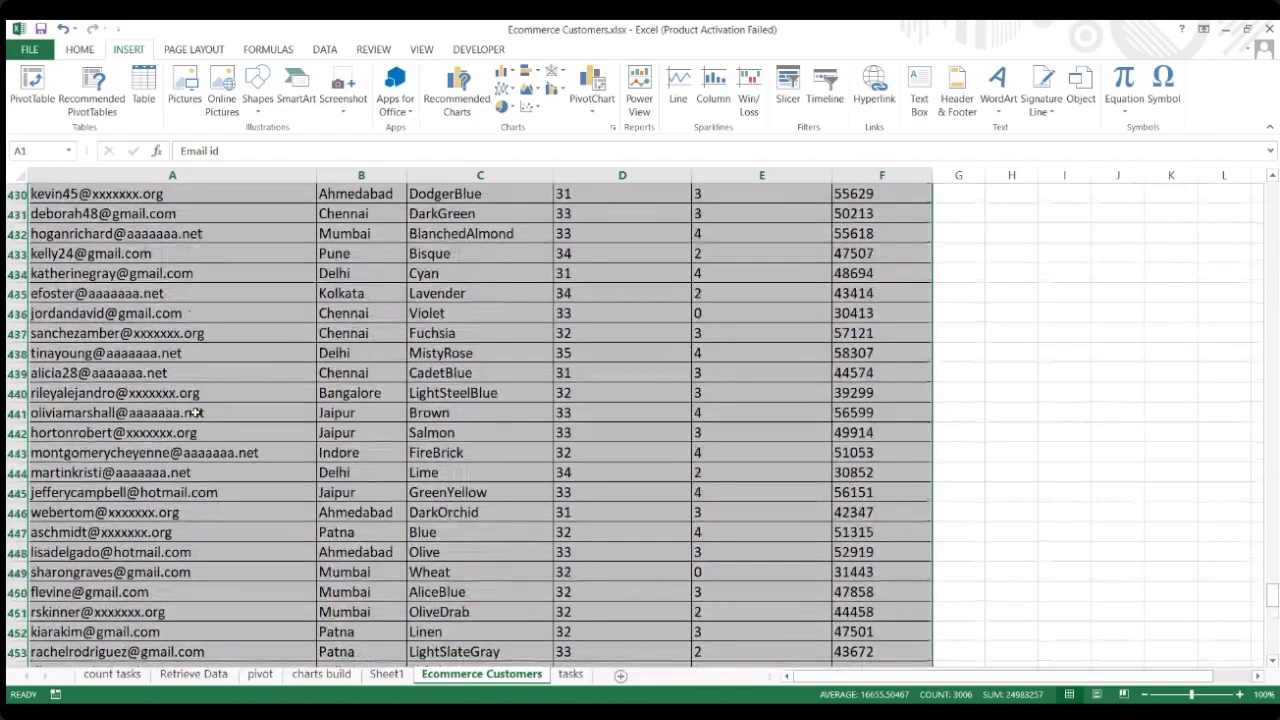
scroll(192, 415, "up", 8)
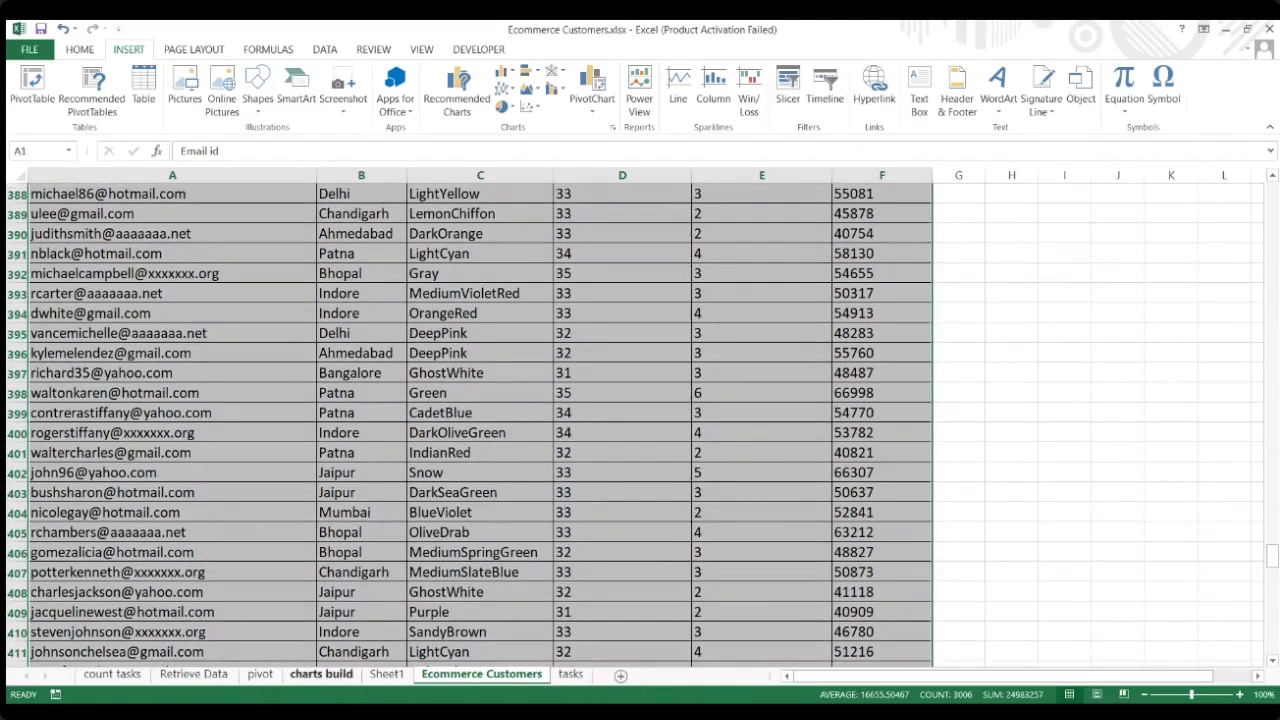
left_click(321, 674)
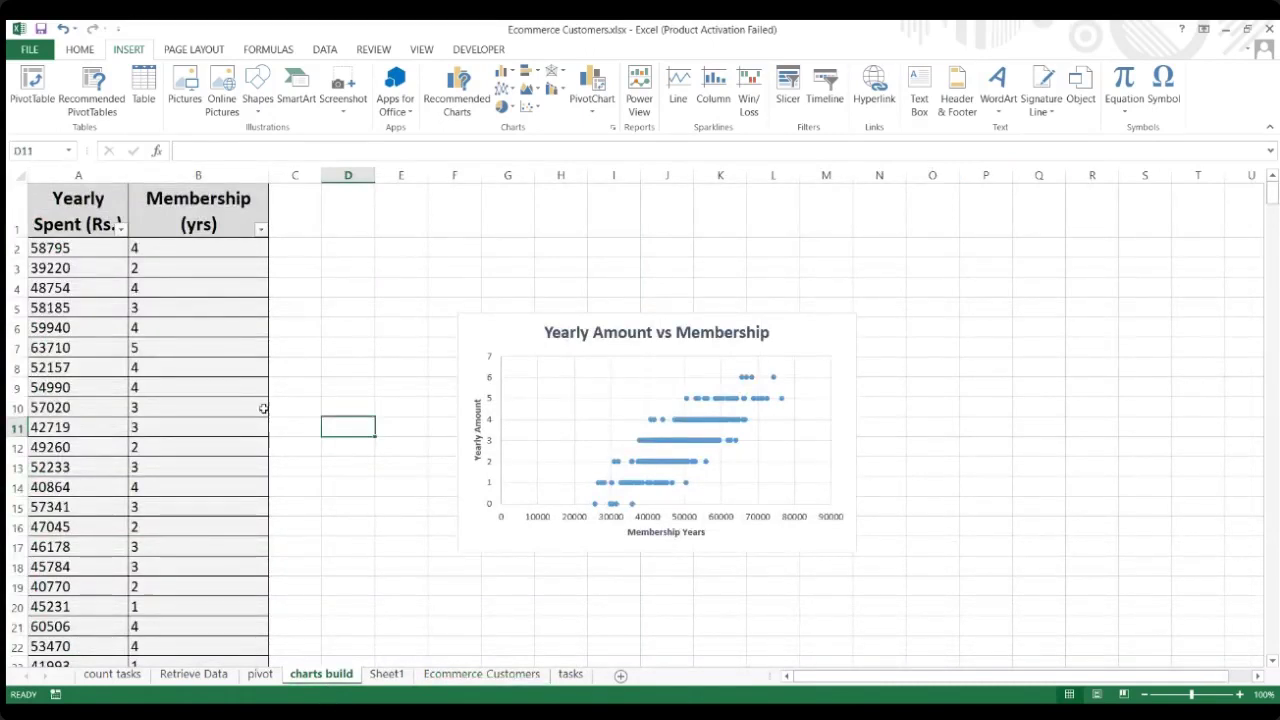
Step: Select the Membership (yrs) and Yearly Spent (Rs.) headings, then drag the scatter chart up and left
left_click(133, 224)
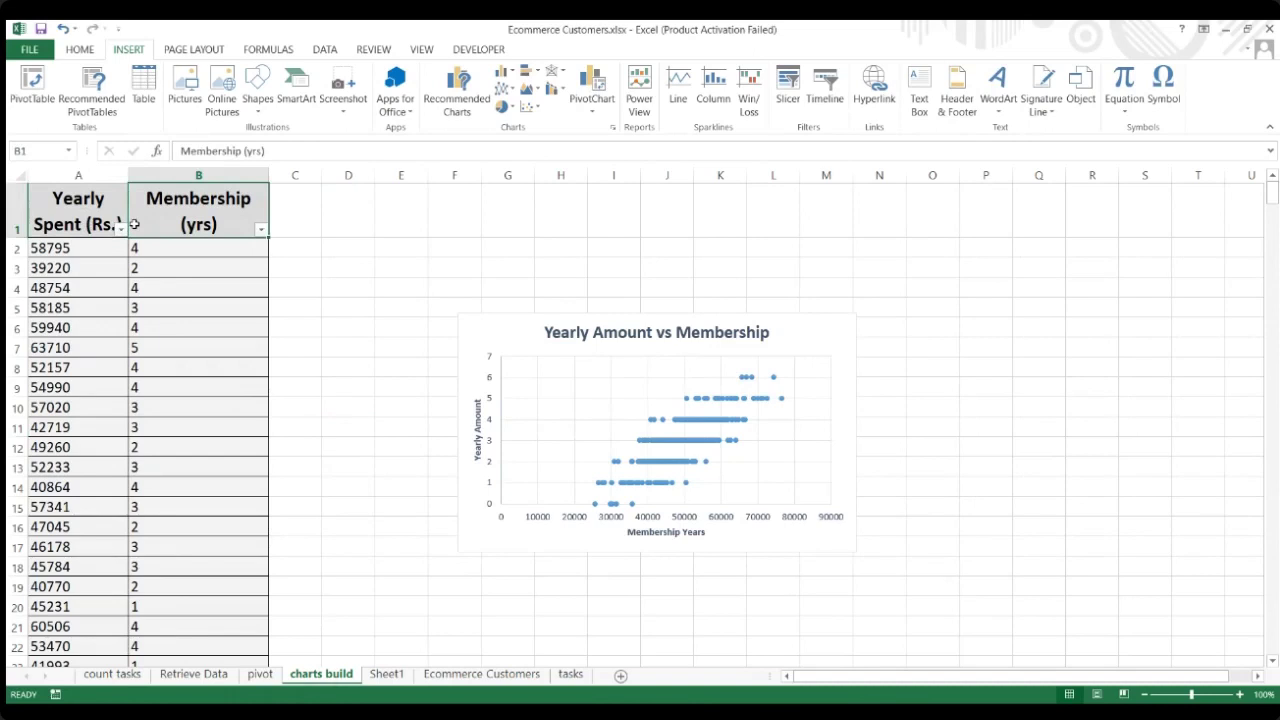
left_click(82, 228)
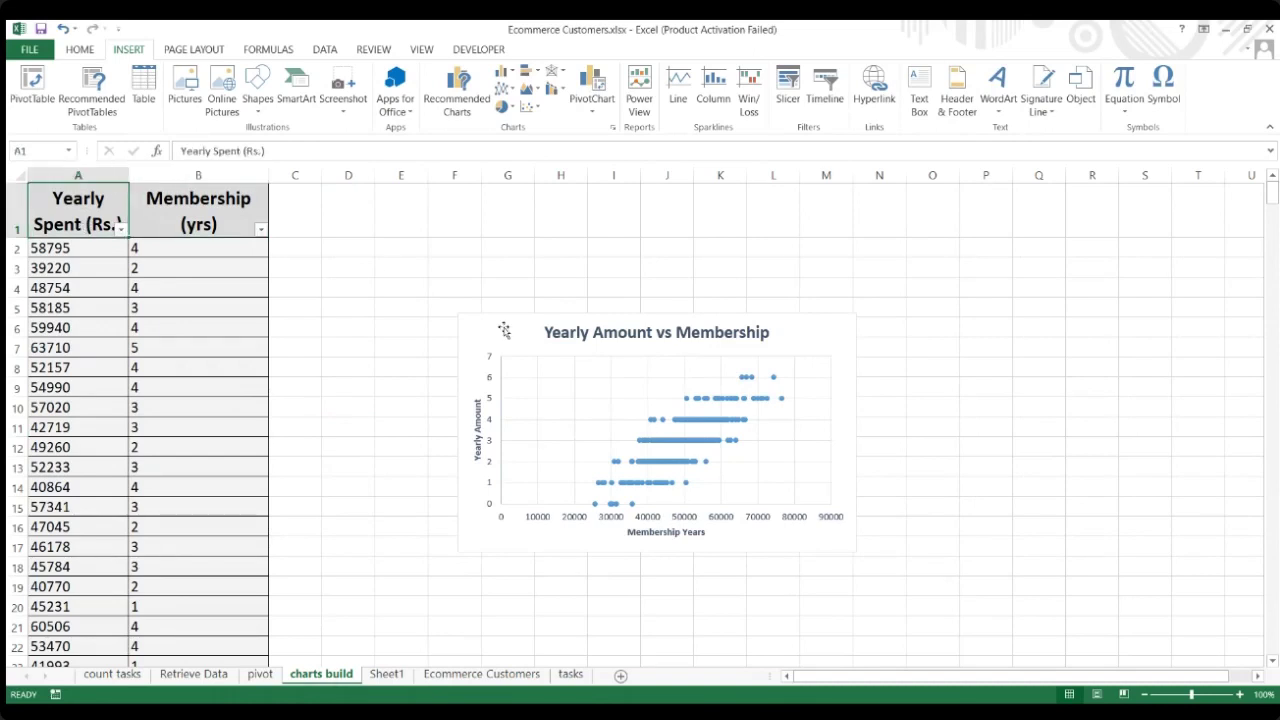
left_click_drag(493, 350, 476, 277)
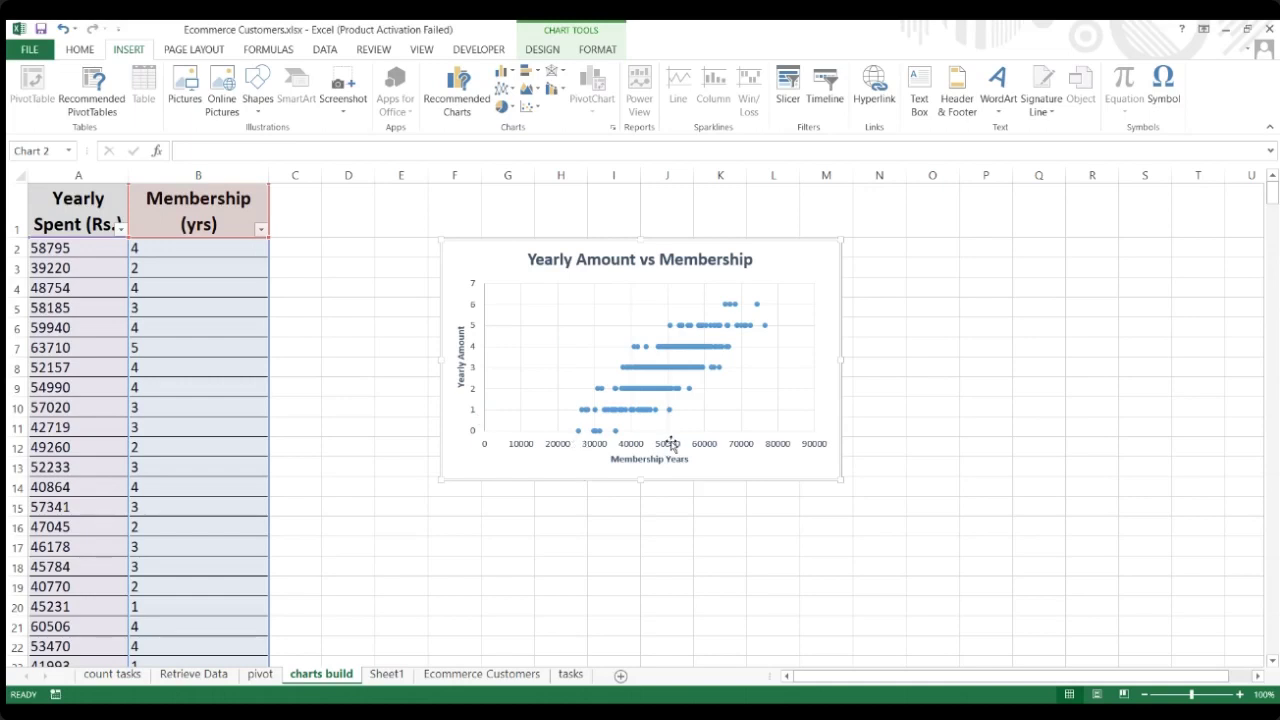
Step: Check the scatter chart's type in Chart Tools Design's Change Chart Type, then deselect the chart
left_click(541, 55)
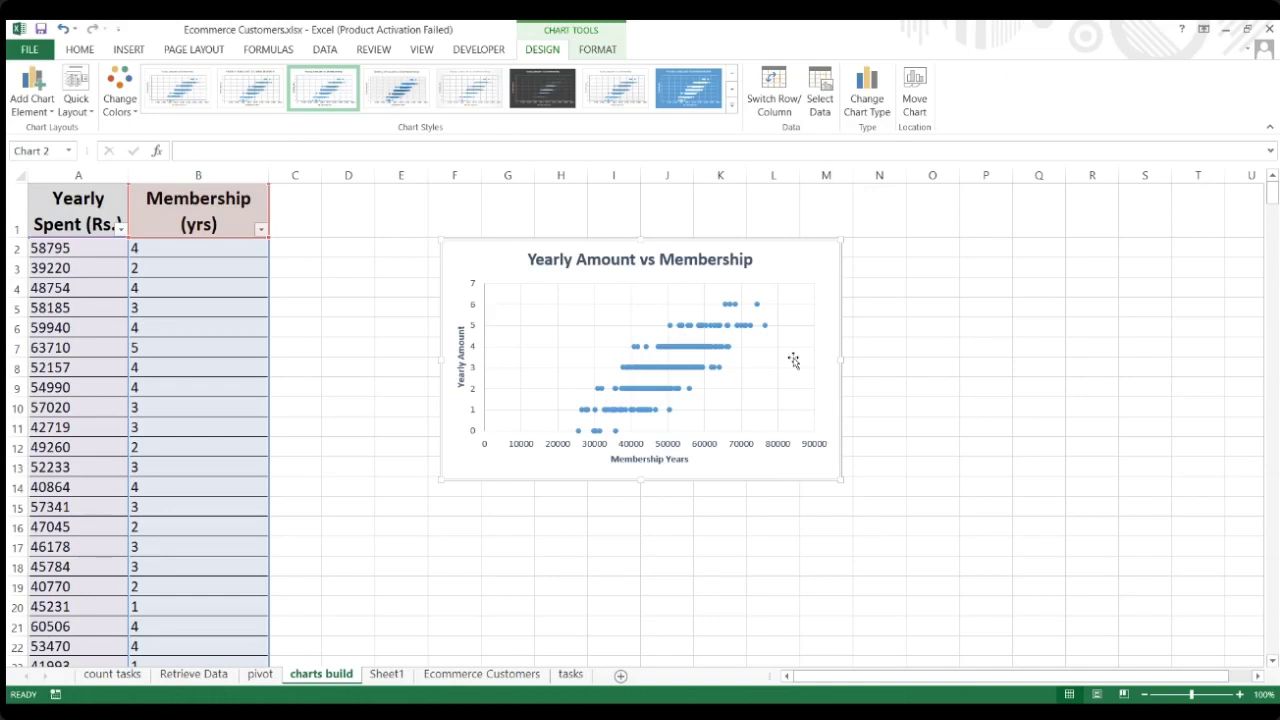
left_click(862, 104)
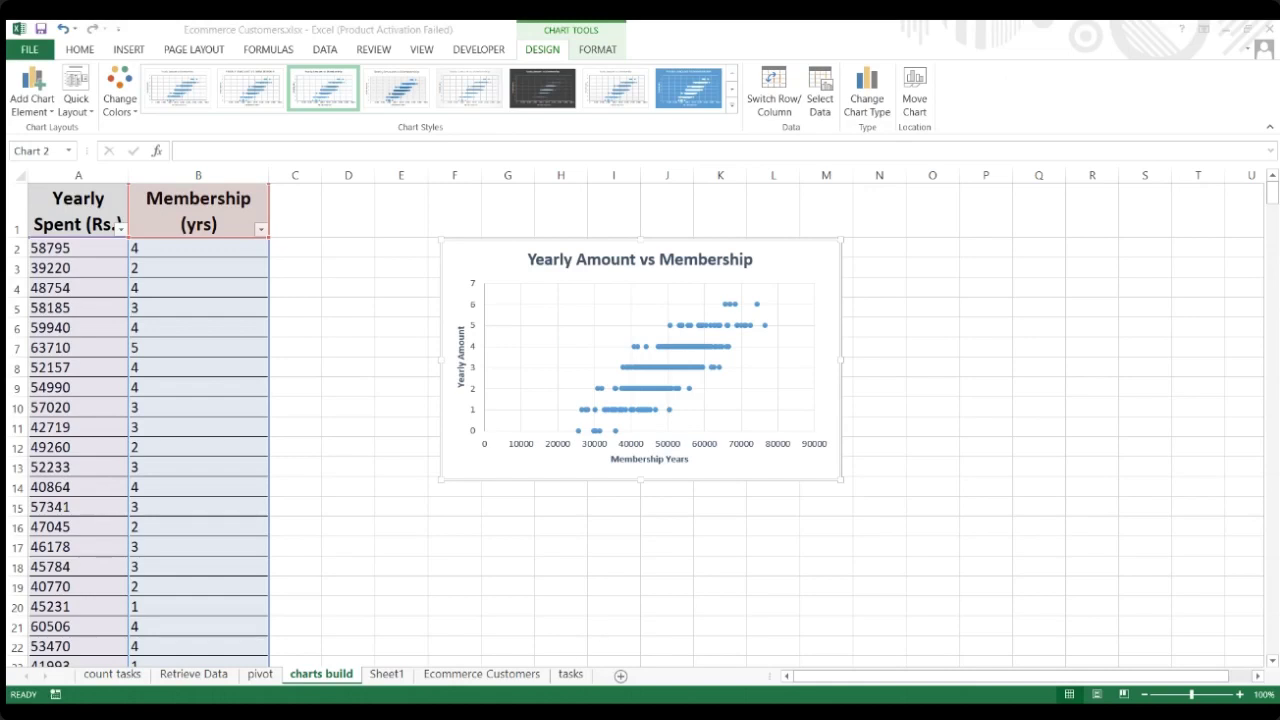
left_click(624, 594)
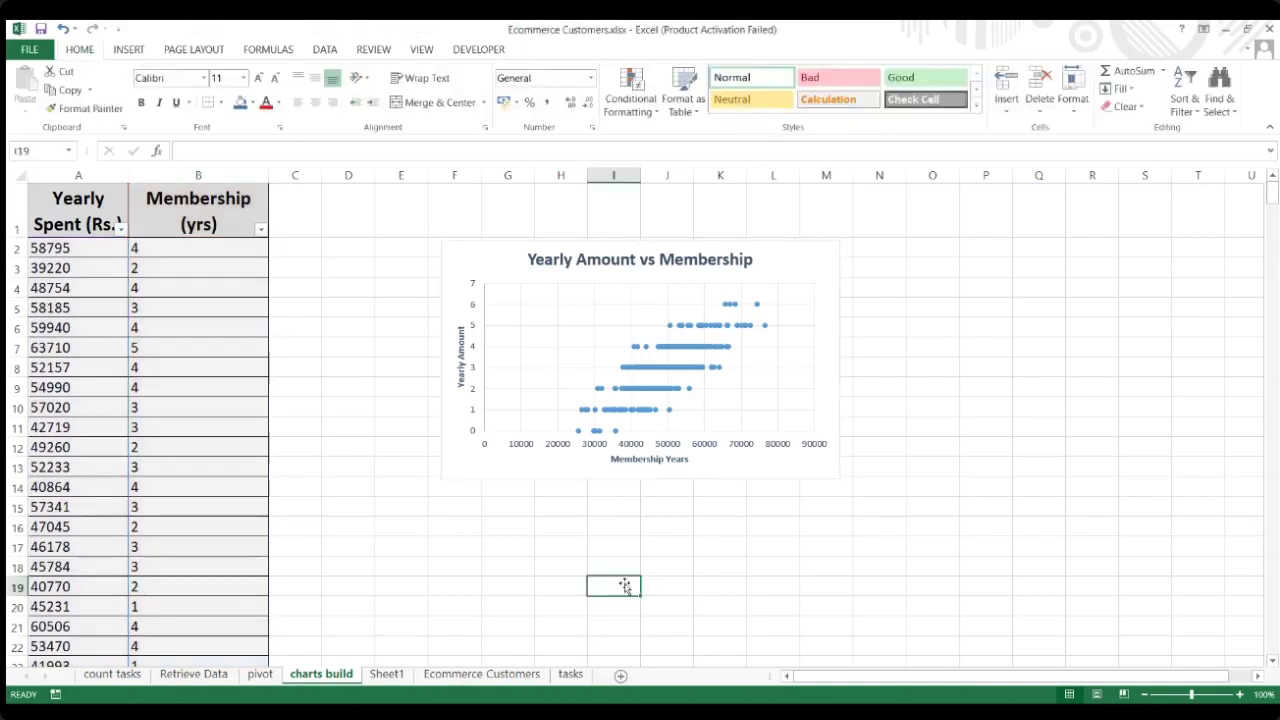
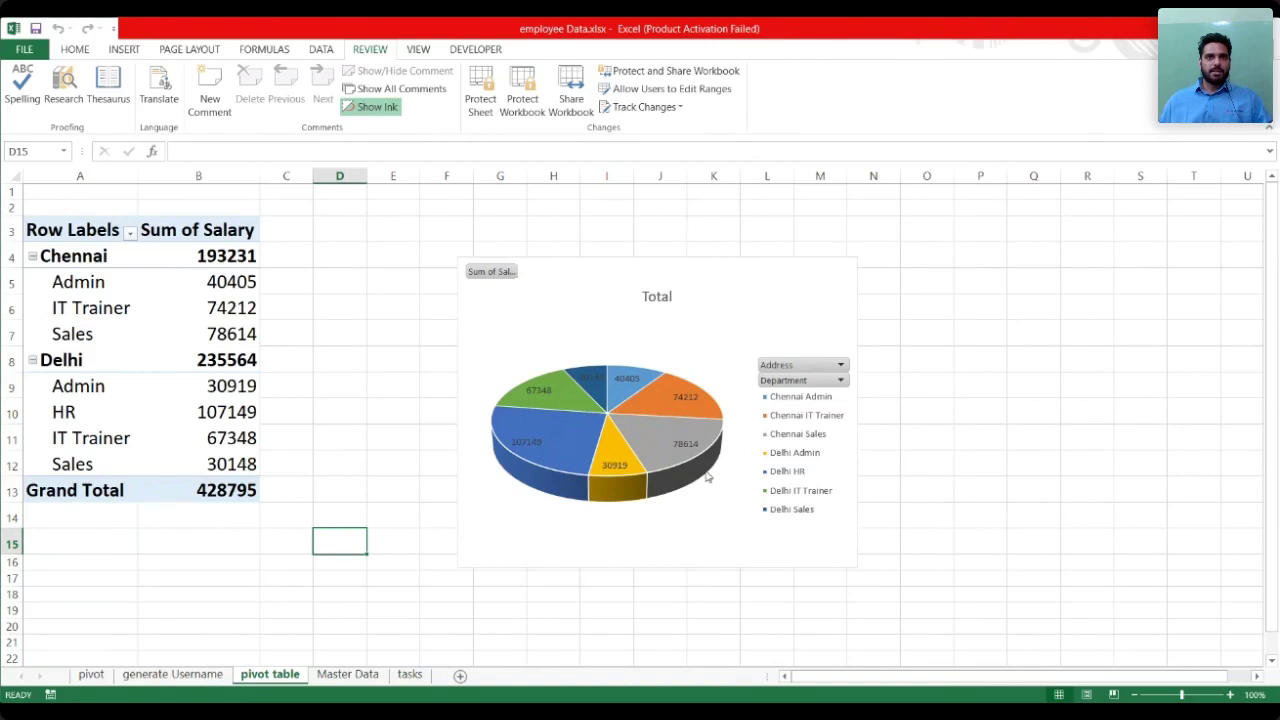
left_click(332, 356)
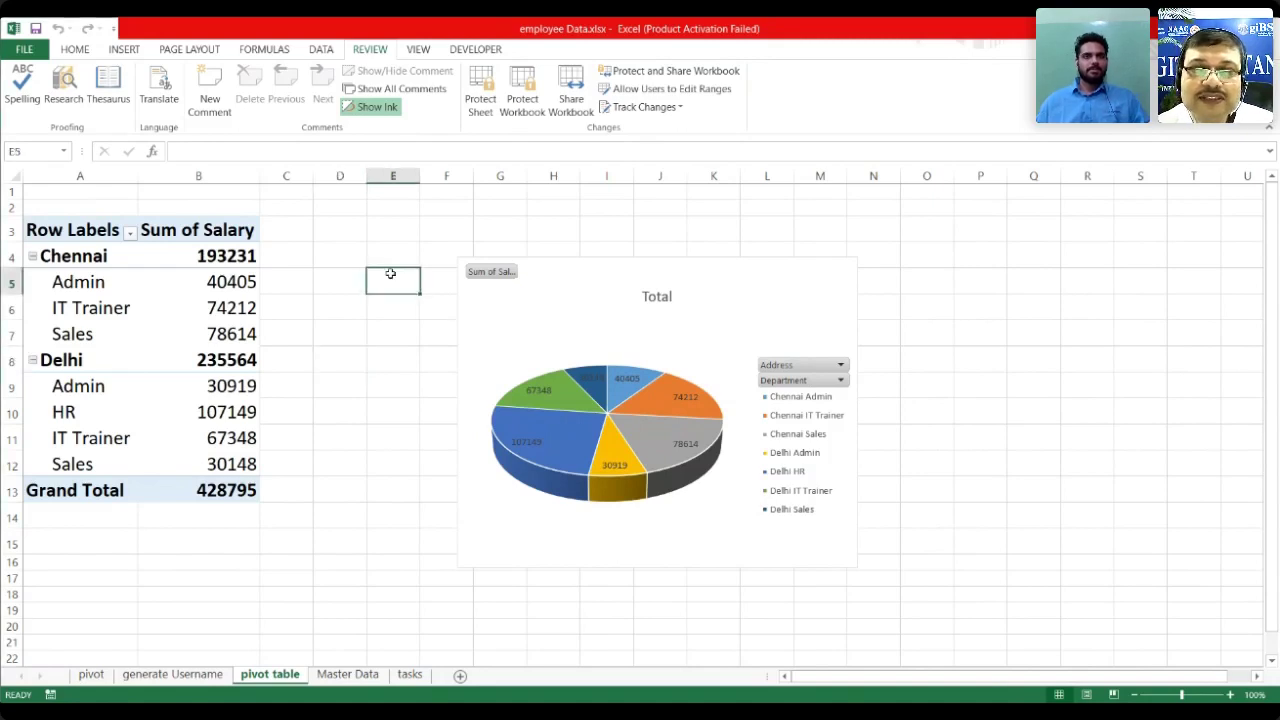
left_click(234, 281)
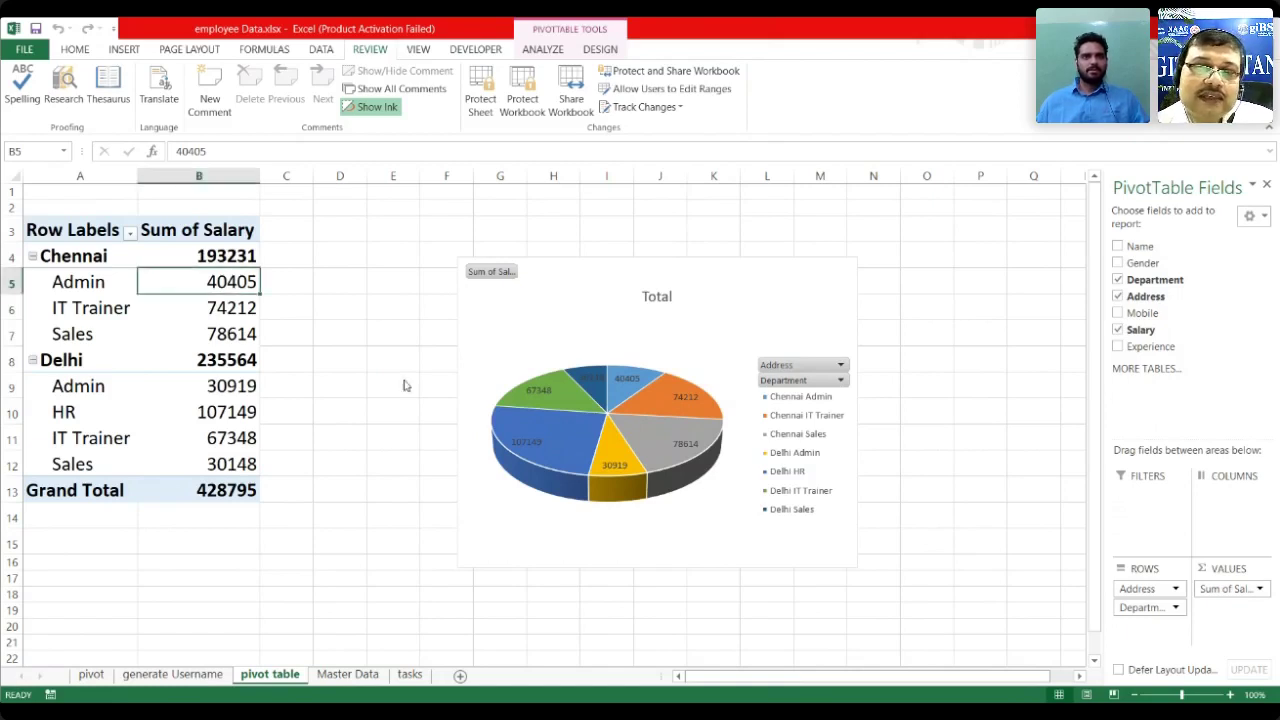
left_click(350, 281)
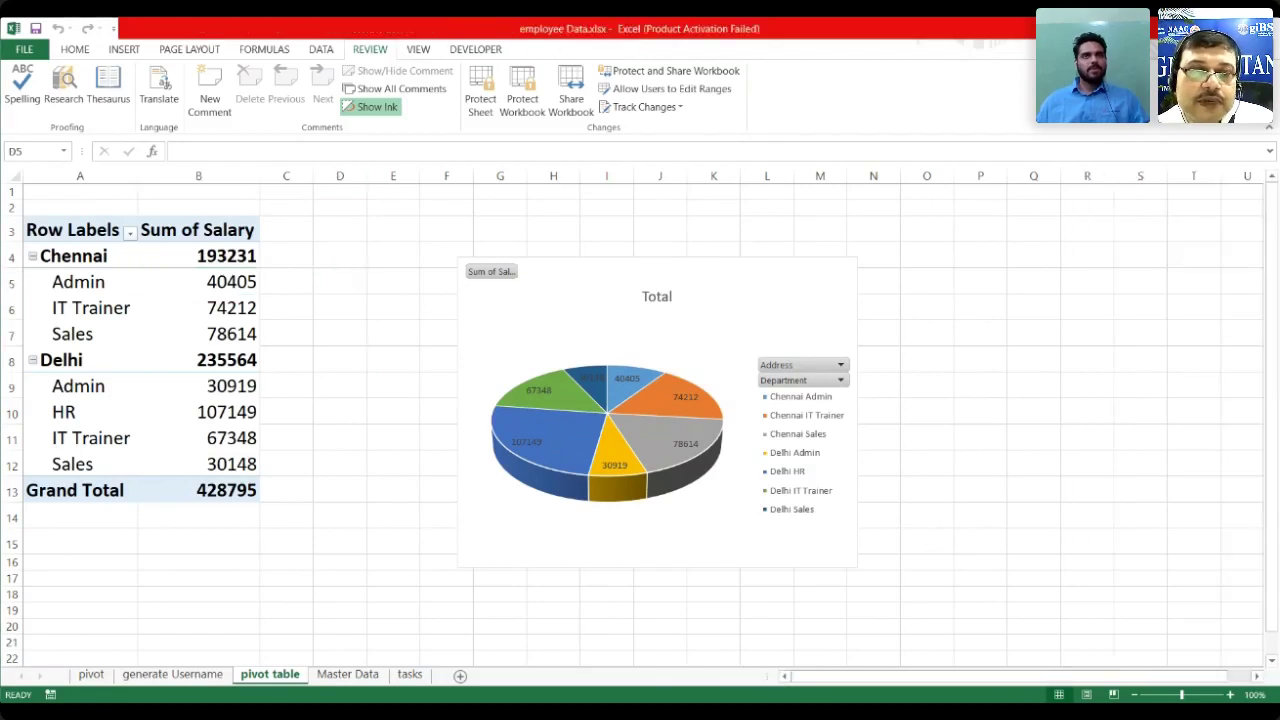
left_click(231, 254)
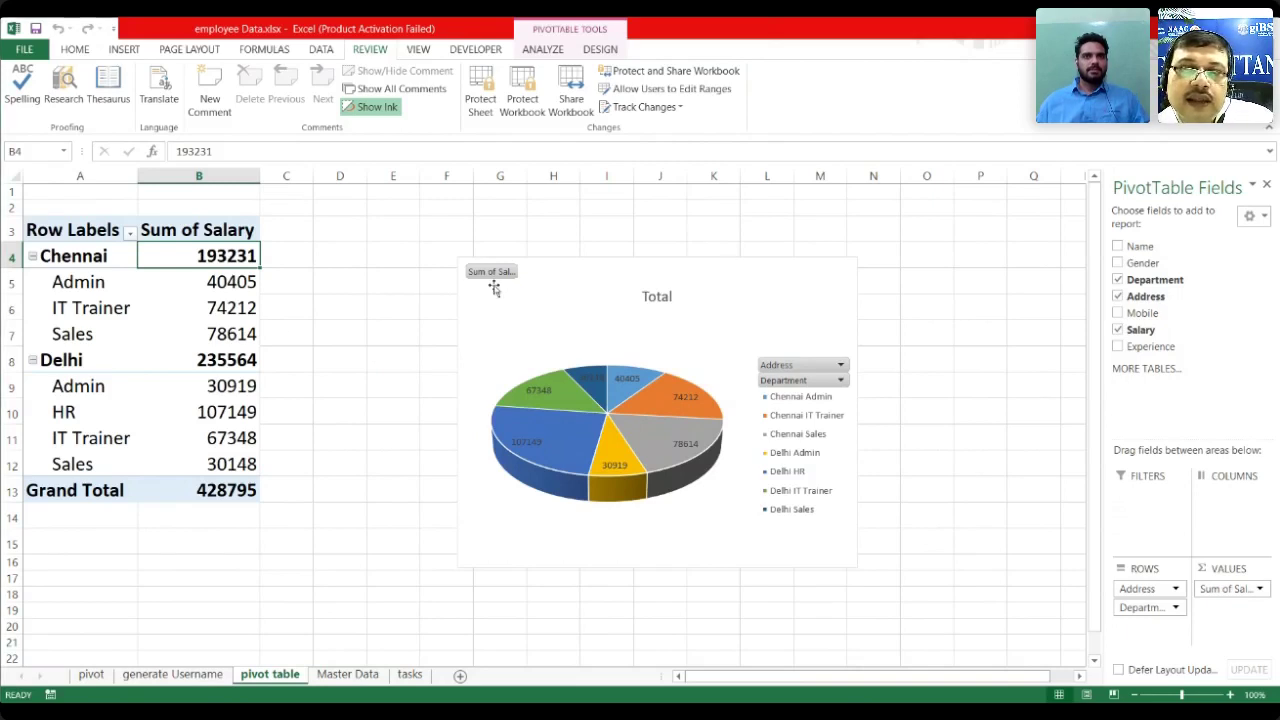
left_click(206, 285)
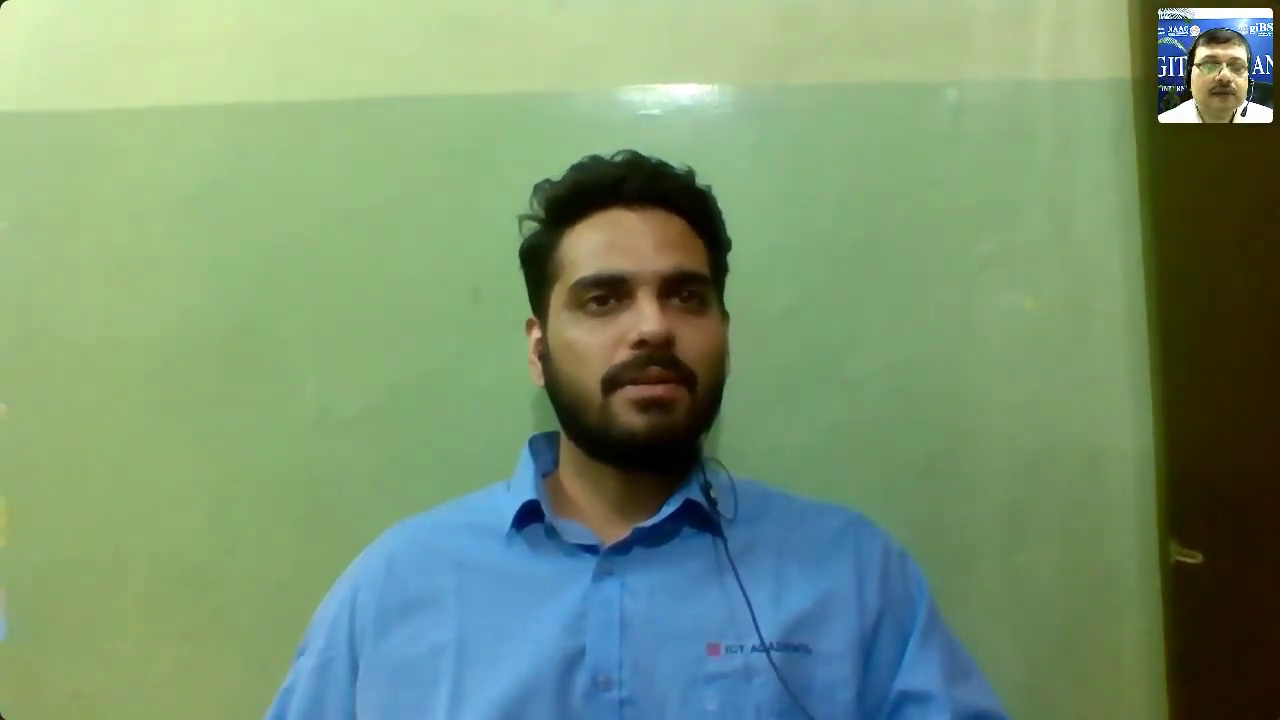
key("alt+Tab")
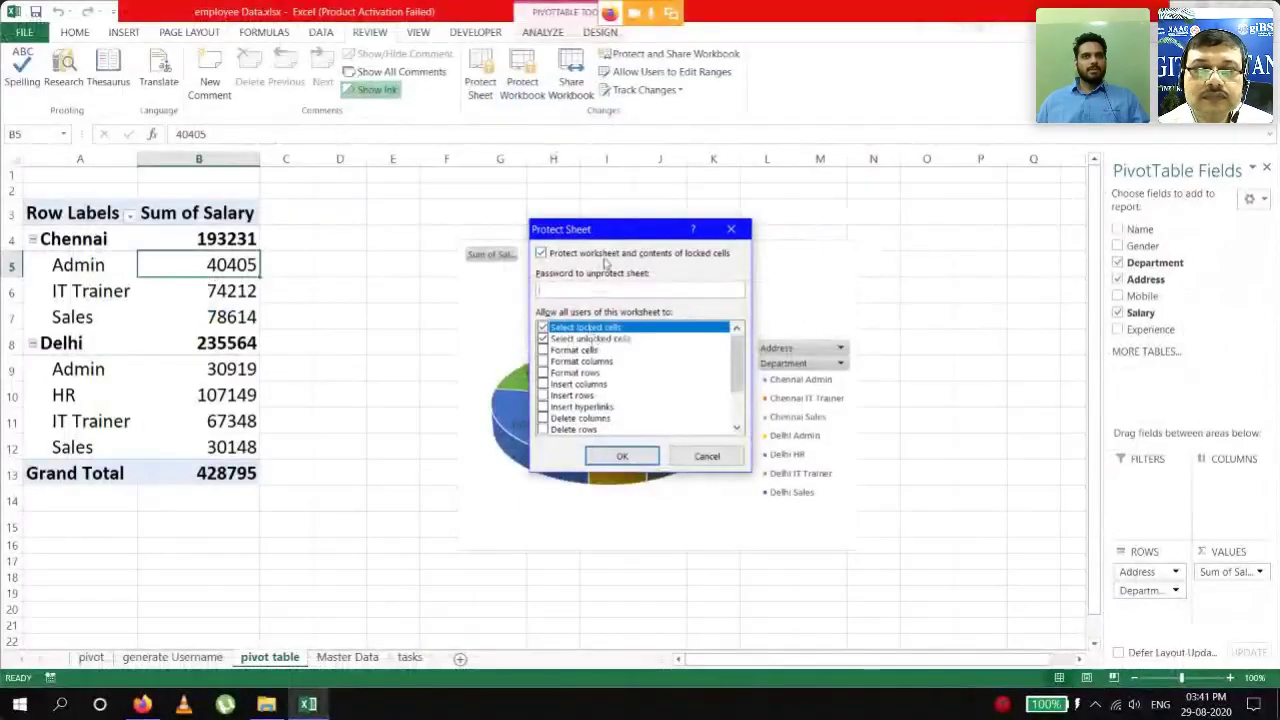
Step: Select the Chennai IT Trainer salary in B6 and reopen the Protect Sheet options
left_click(731, 229)
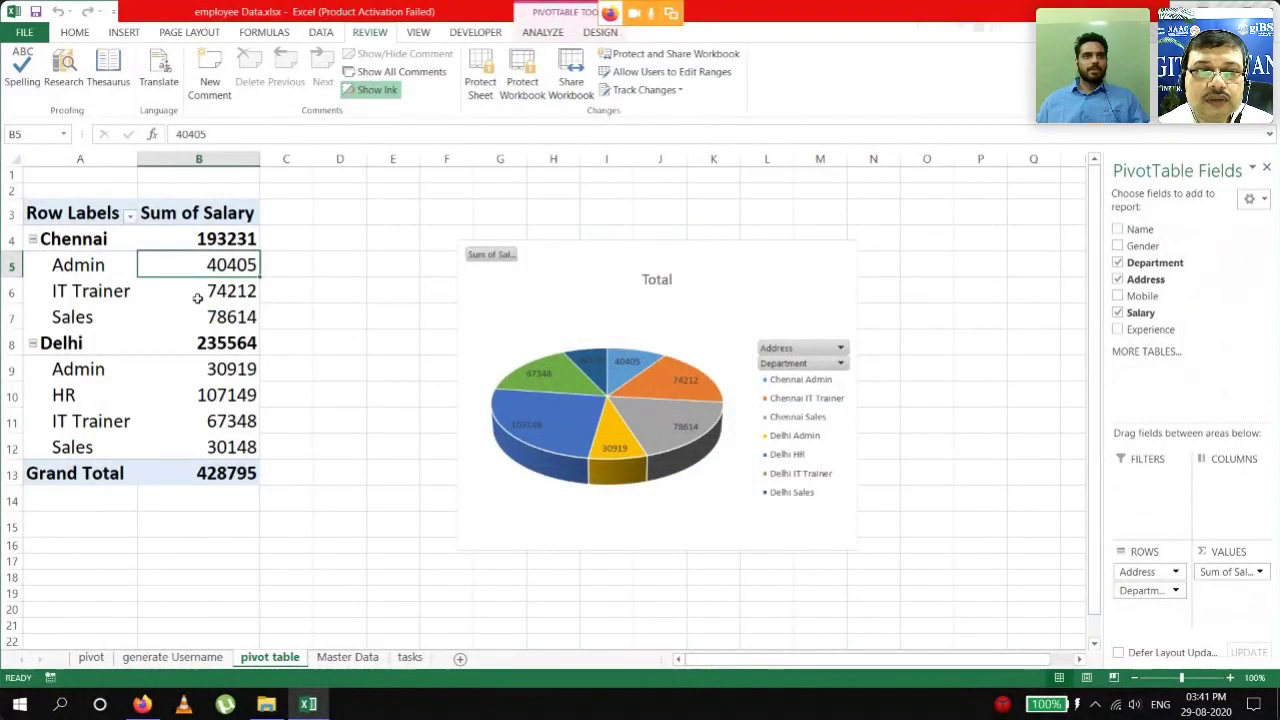
left_click(163, 294)
left_click(489, 95)
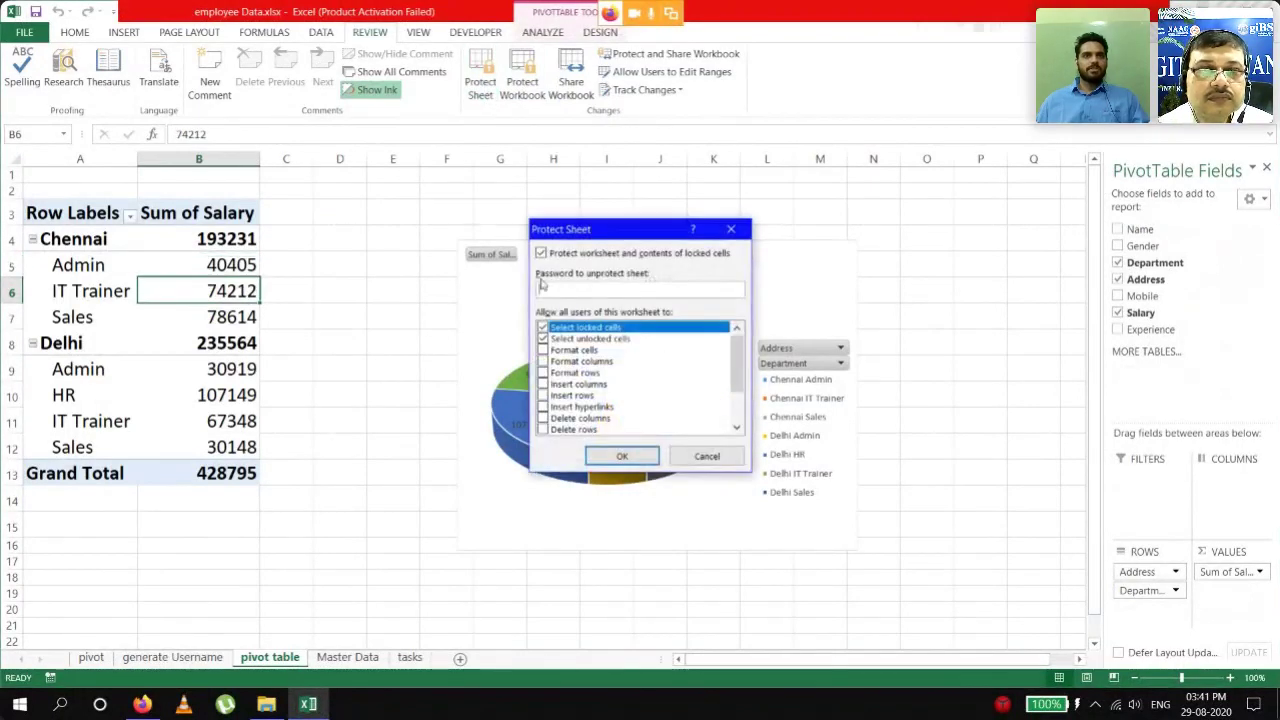
left_click_drag(600, 230, 412, 152)
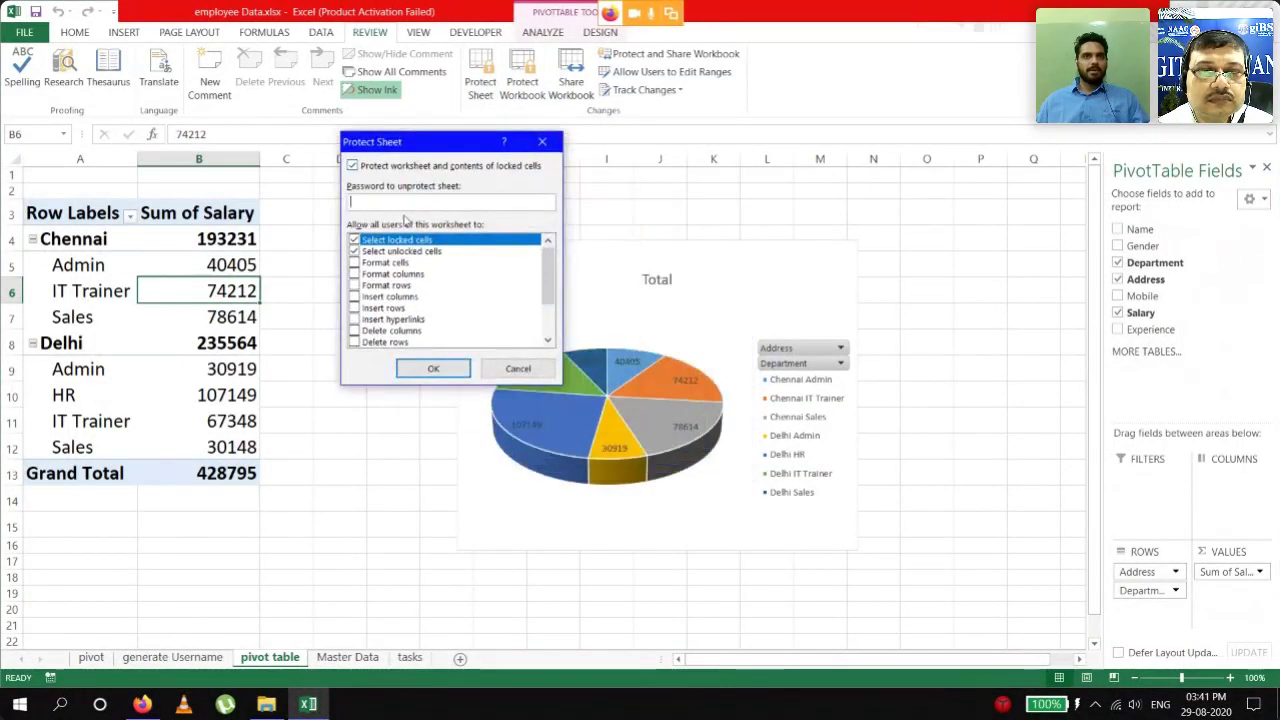
scroll(376, 316, "down", 2)
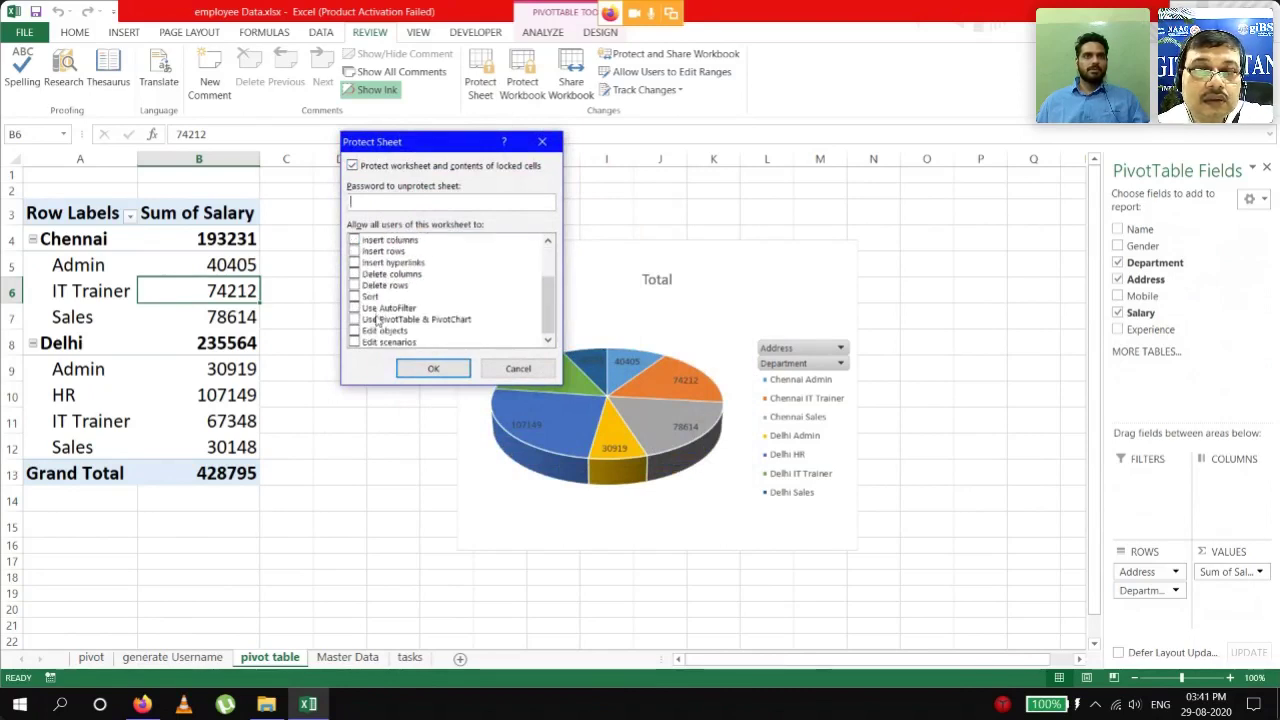
scroll(548, 278, "up", 2)
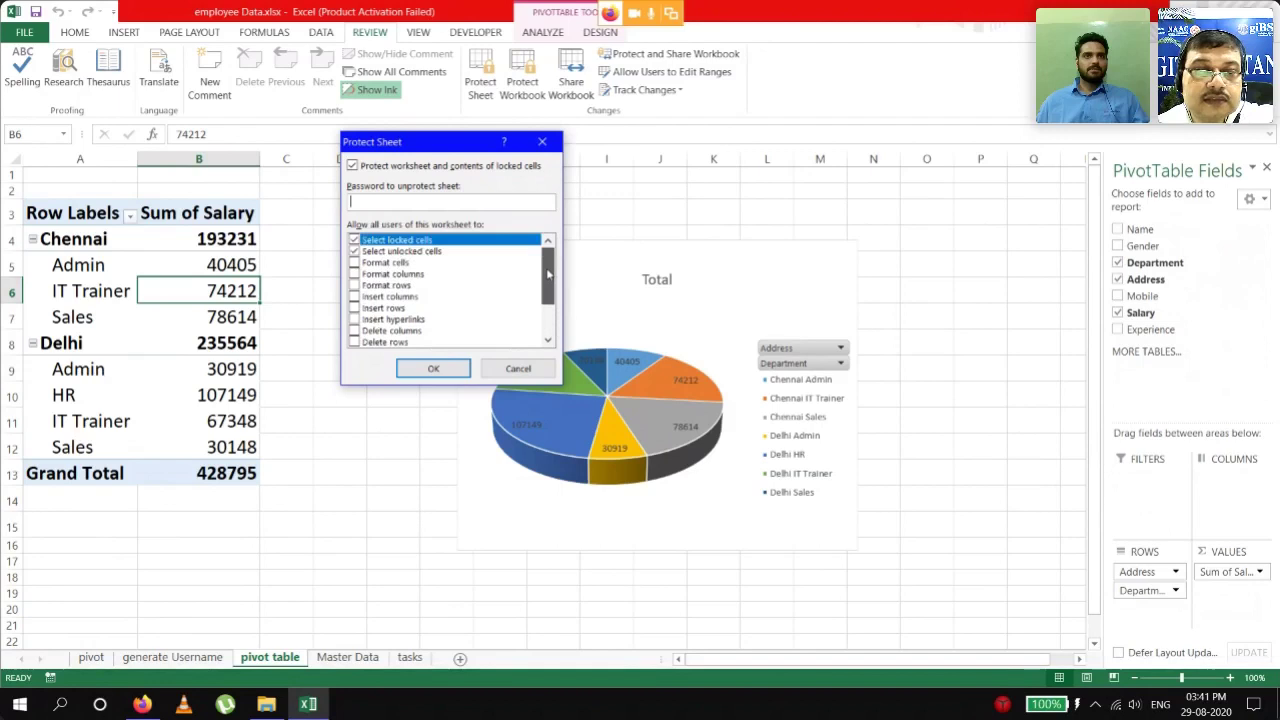
Step: Keep locked and unlocked cell selection allowed and protect the sheet with a confirmed password
left_click(354, 241)
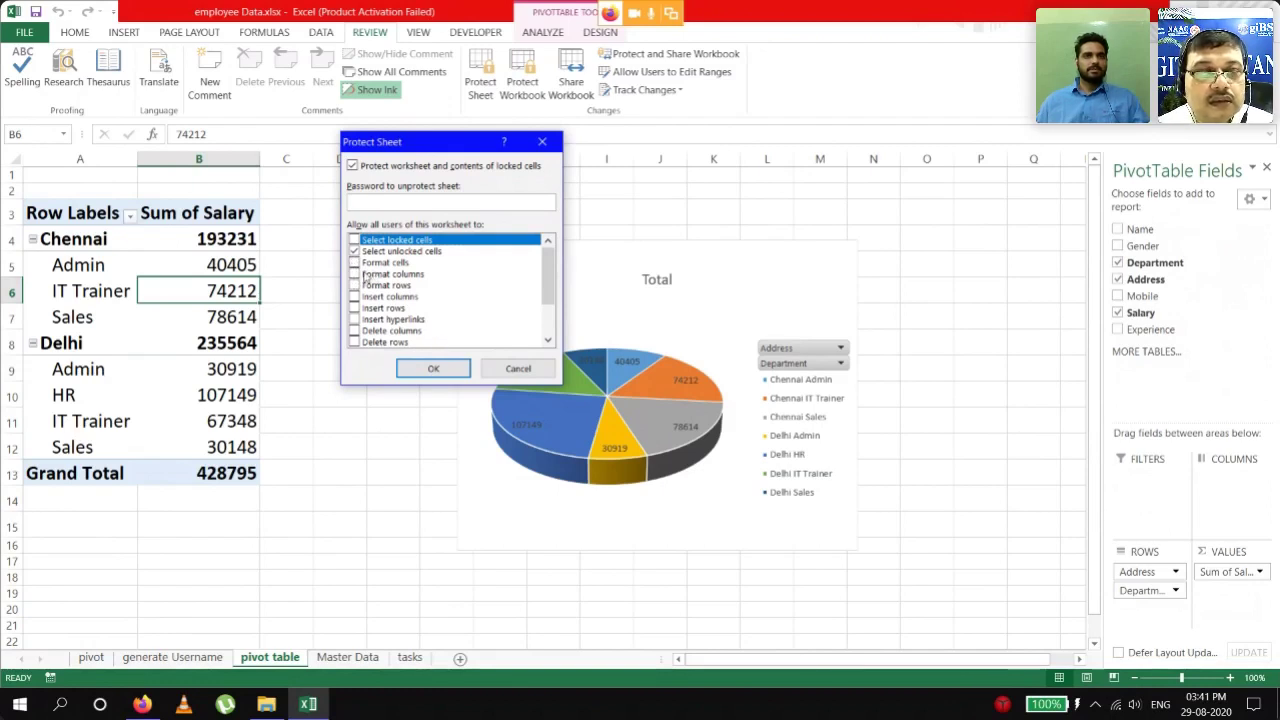
left_click(356, 253)
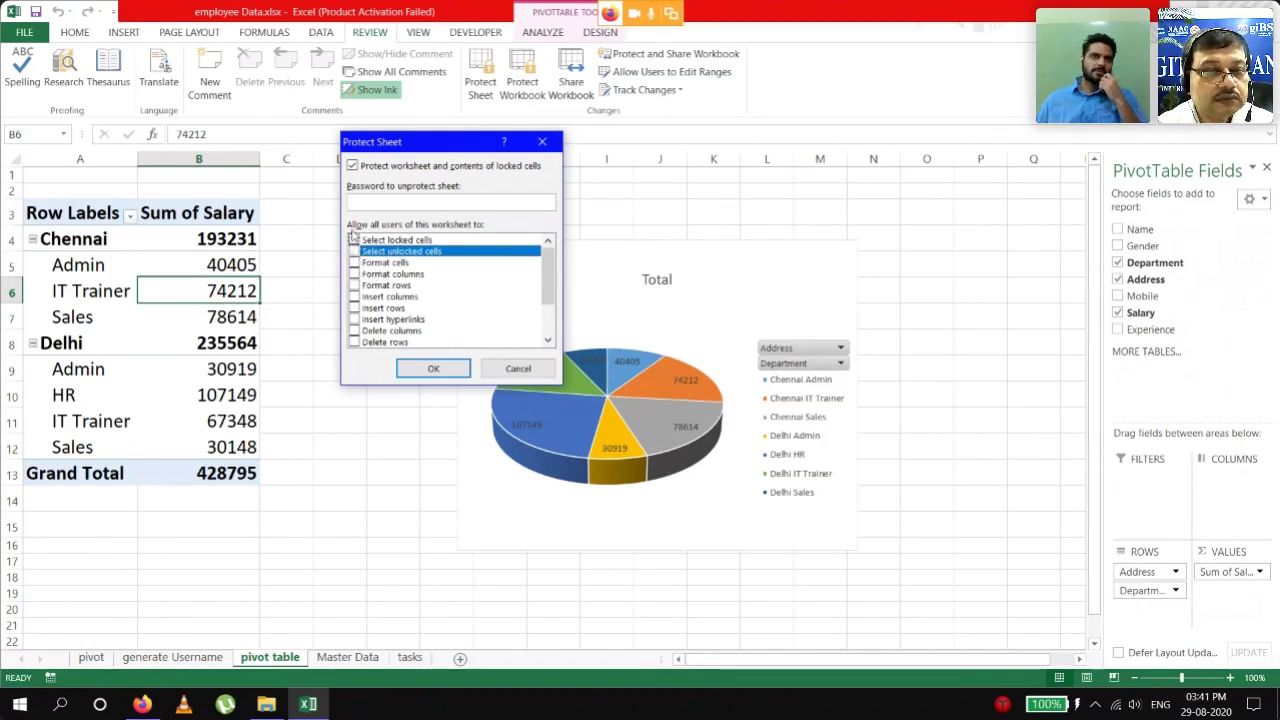
left_click(354, 240)
left_click(390, 200)
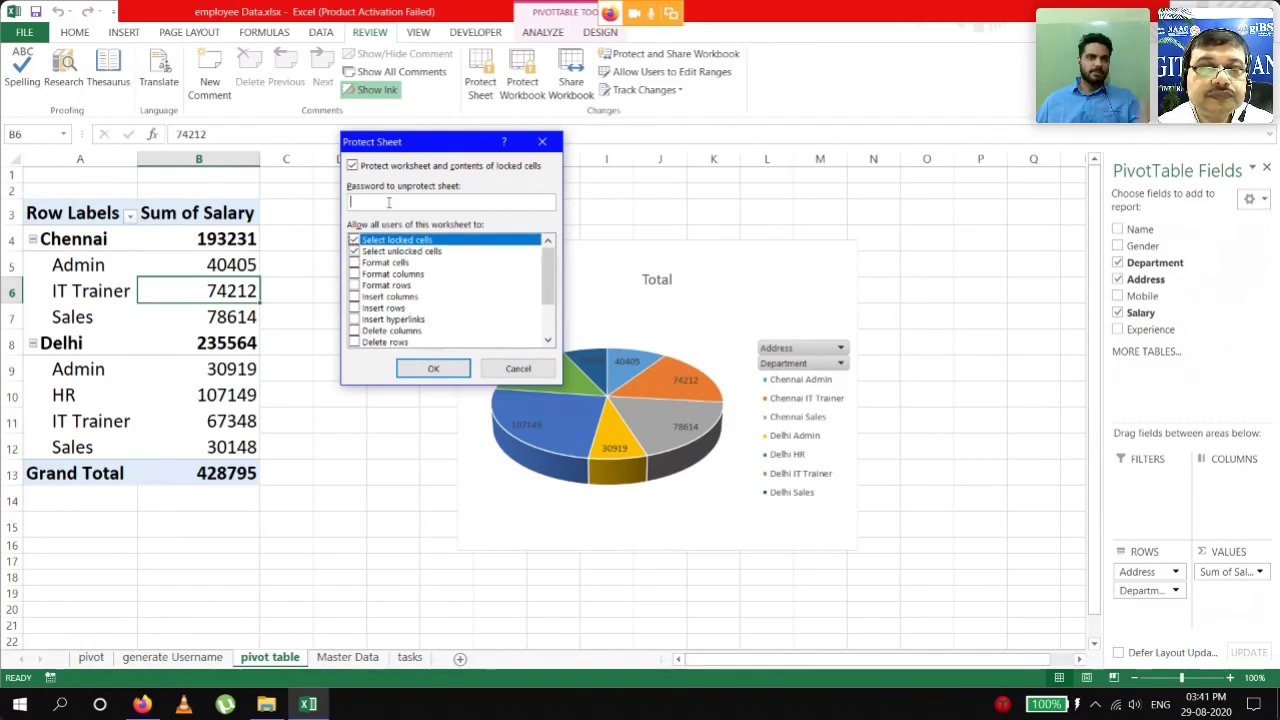
left_click(433, 368)
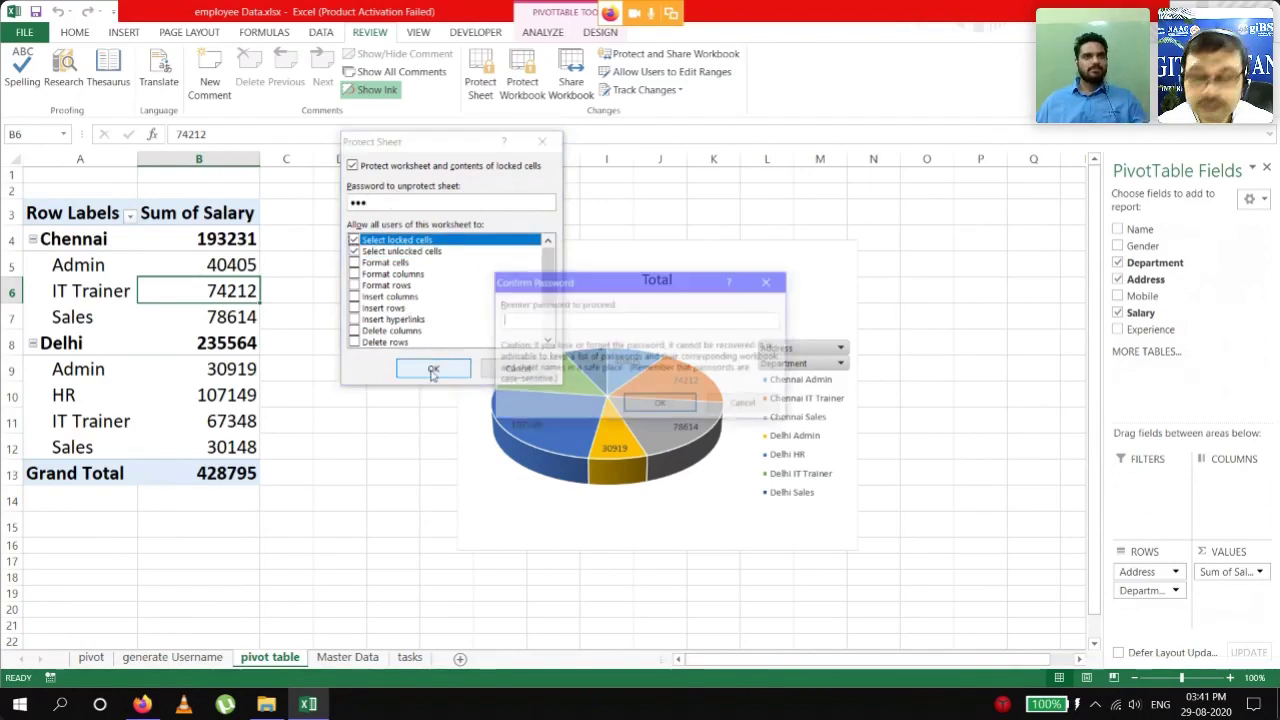
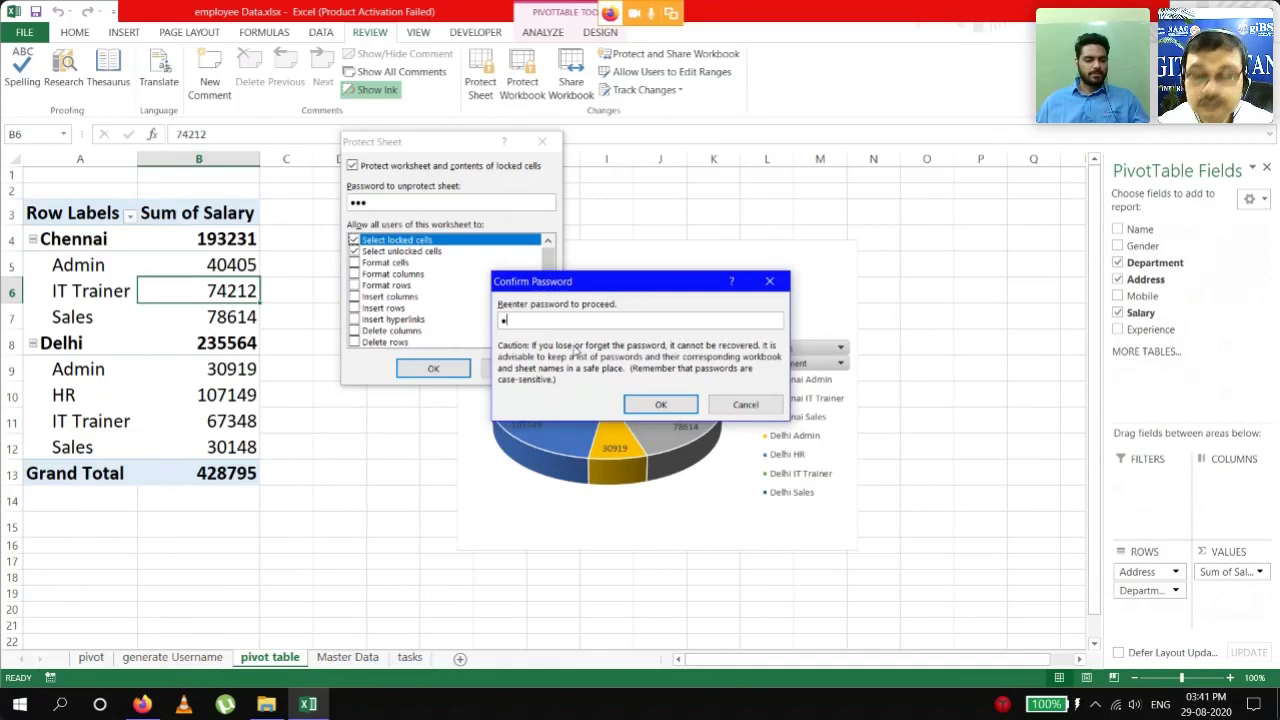
left_click(651, 402)
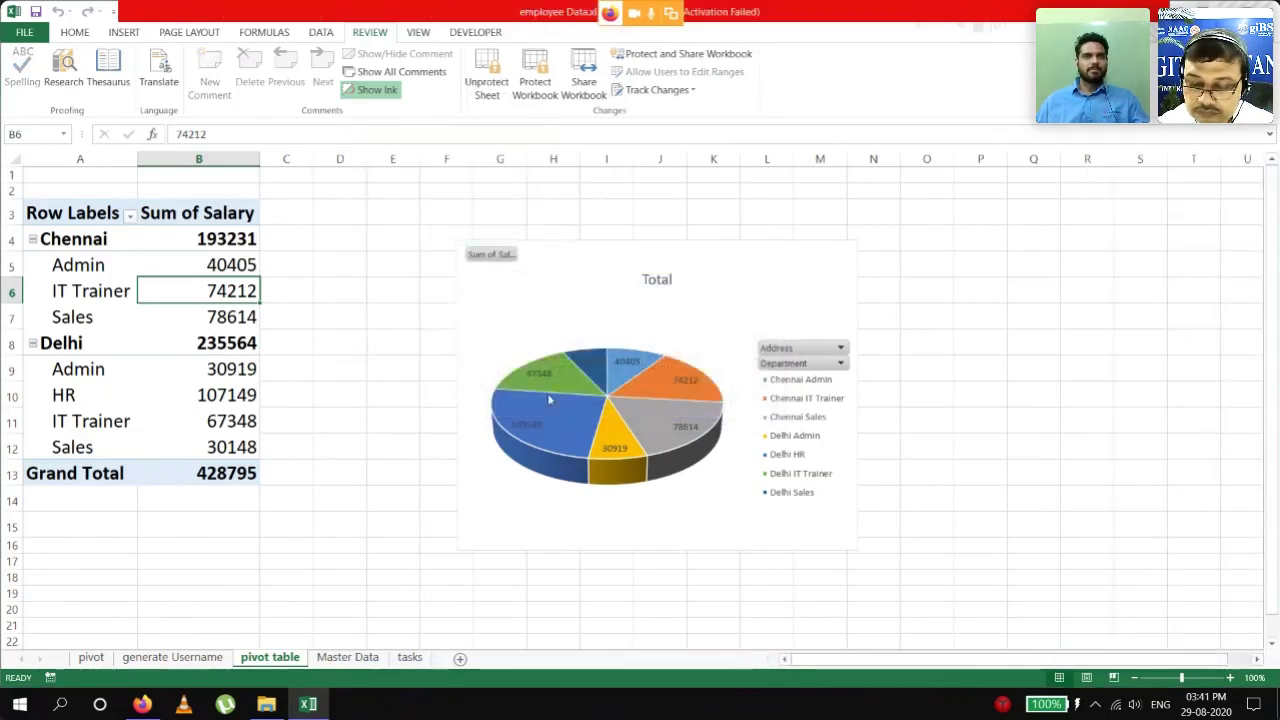
left_click(266, 272)
left_click(231, 291)
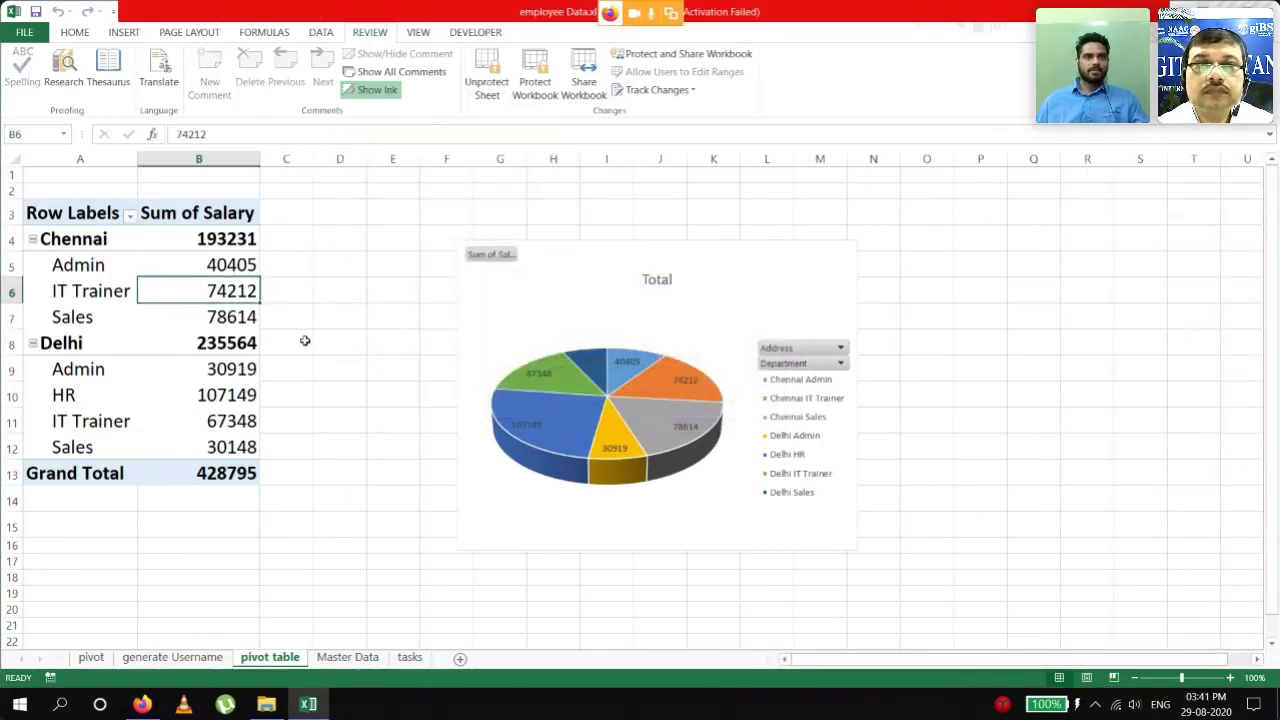
key("Delete")
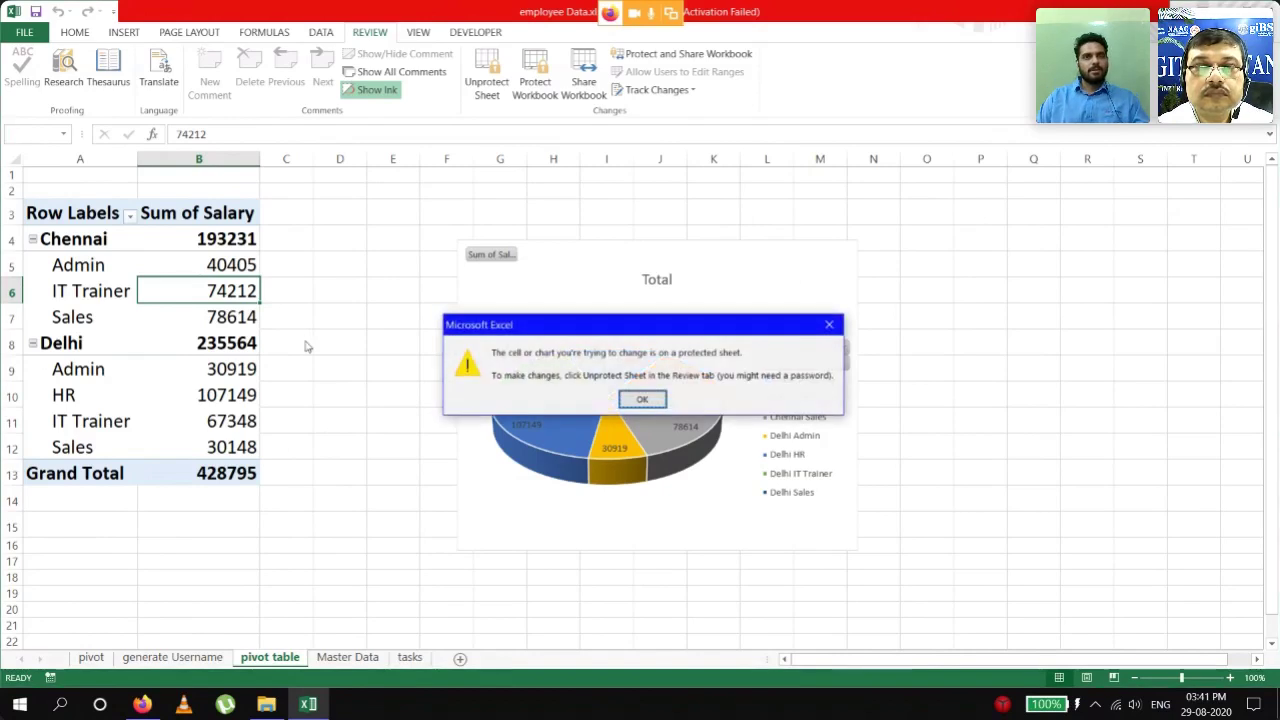
key("Return")
key("Up")
key("Delete")
key("Return")
key("Down")
key("Down")
key("Delete")
key("Return")
key("Down")
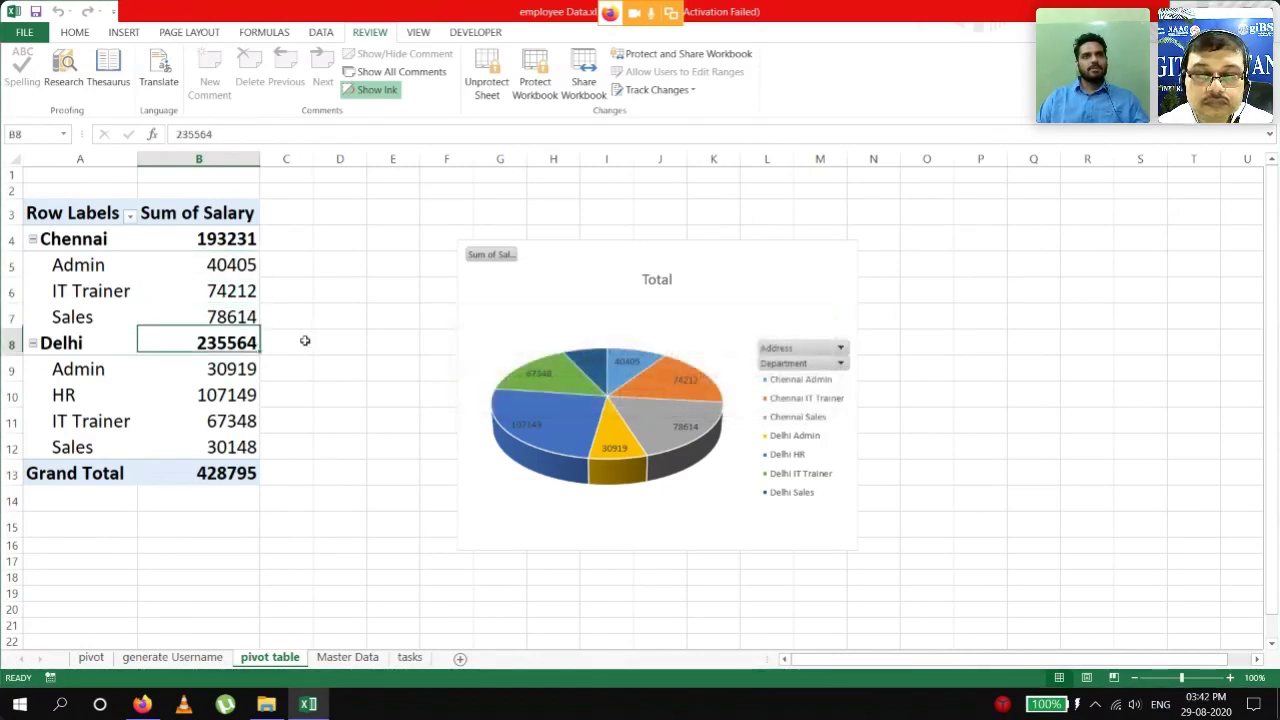
key("Delete")
key("Return")
key("Down")
key("Down")
key("Delete")
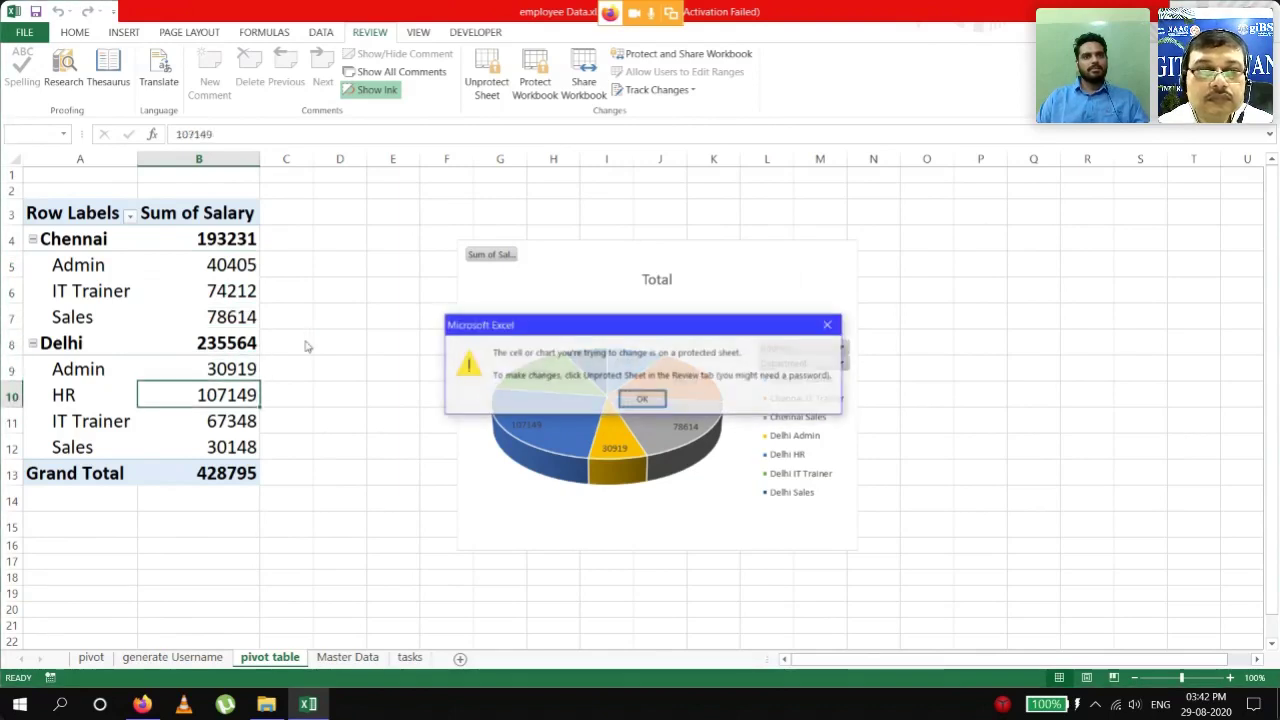
key("Return")
key("Up")
key("Up")
key("Delete")
key("Return")
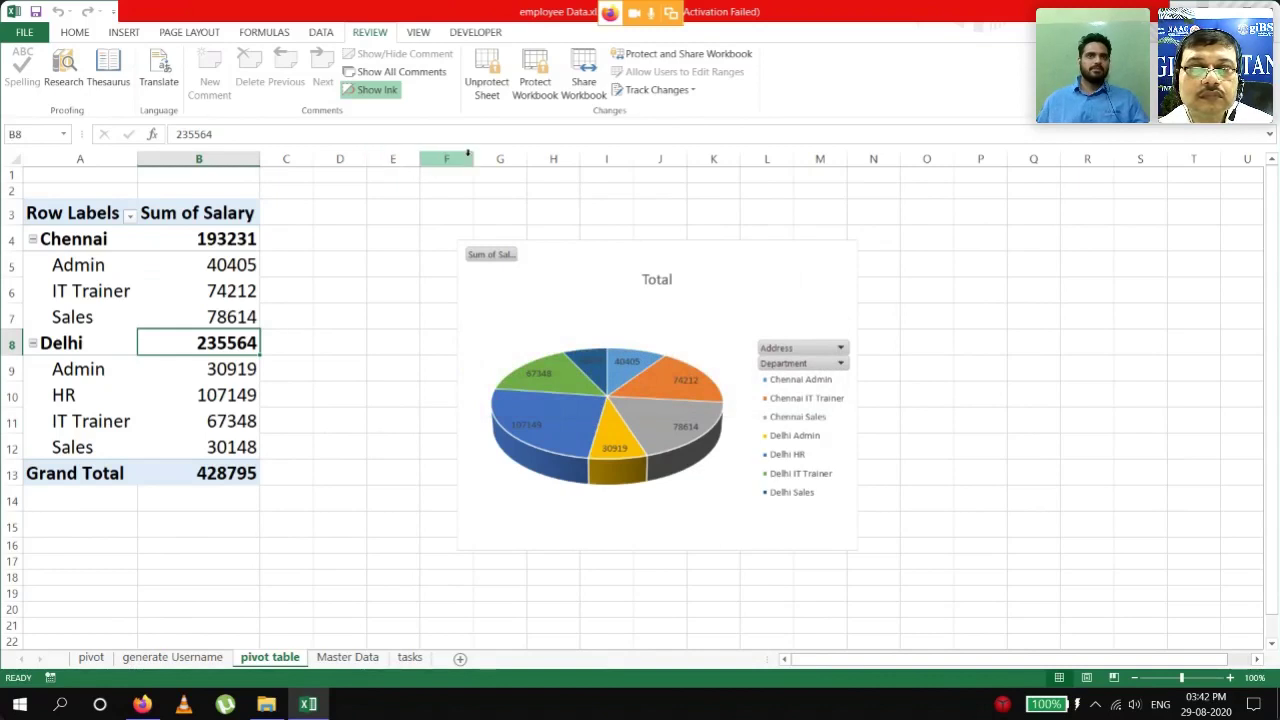
Step: Unprotect the pivot table sheet by entering its password
left_click(487, 82)
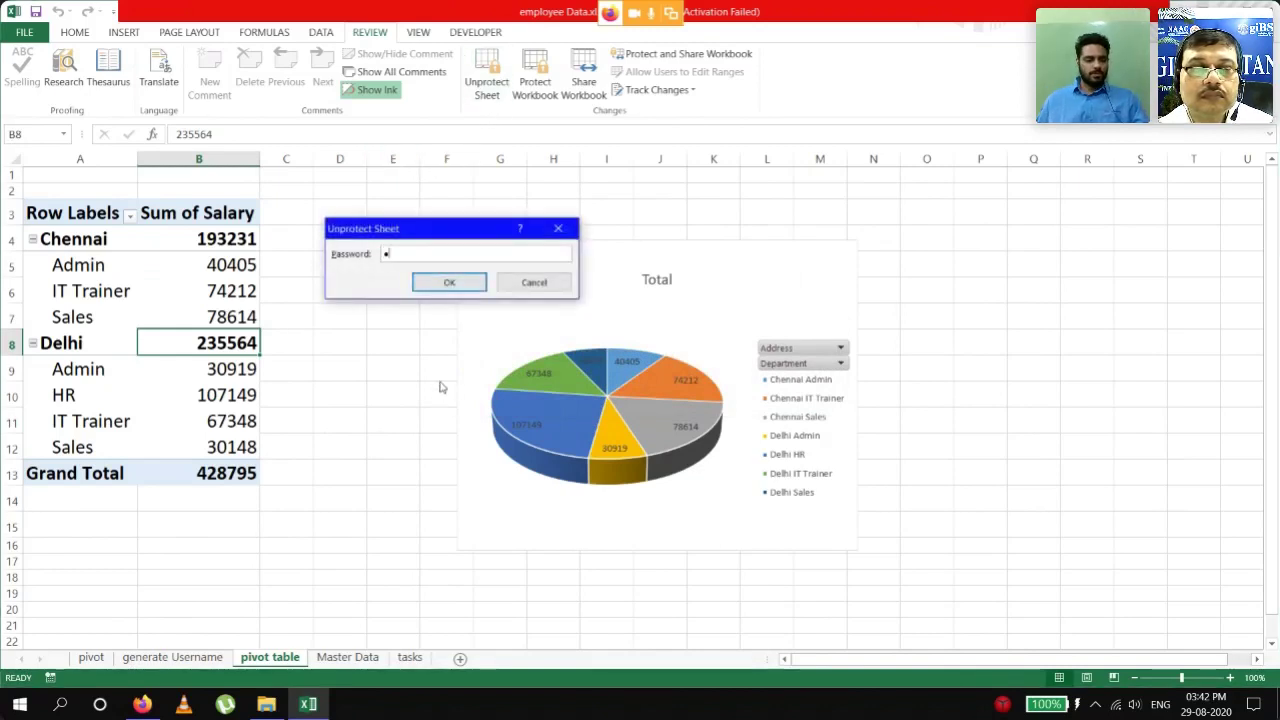
left_click(465, 283)
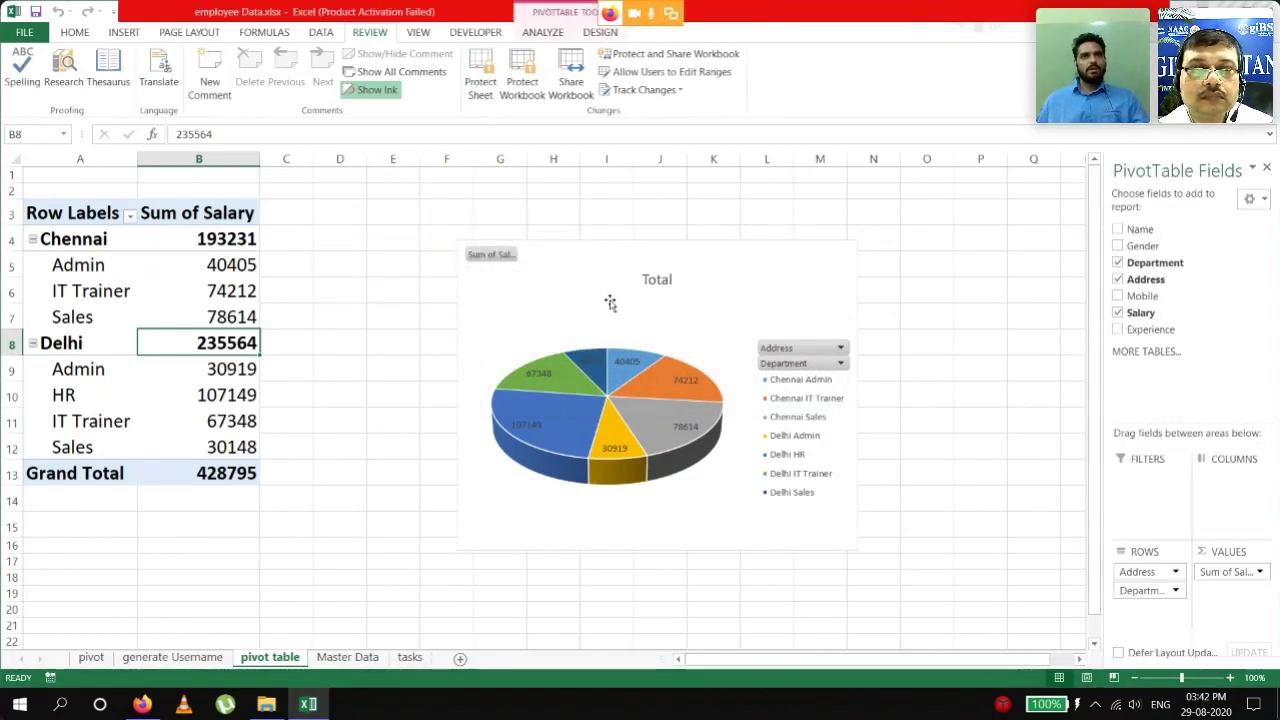
Step: Try deleting the B6 pivot value, dismiss the error, then jump to the top of Master Data
left_click(388, 260)
left_click(246, 289)
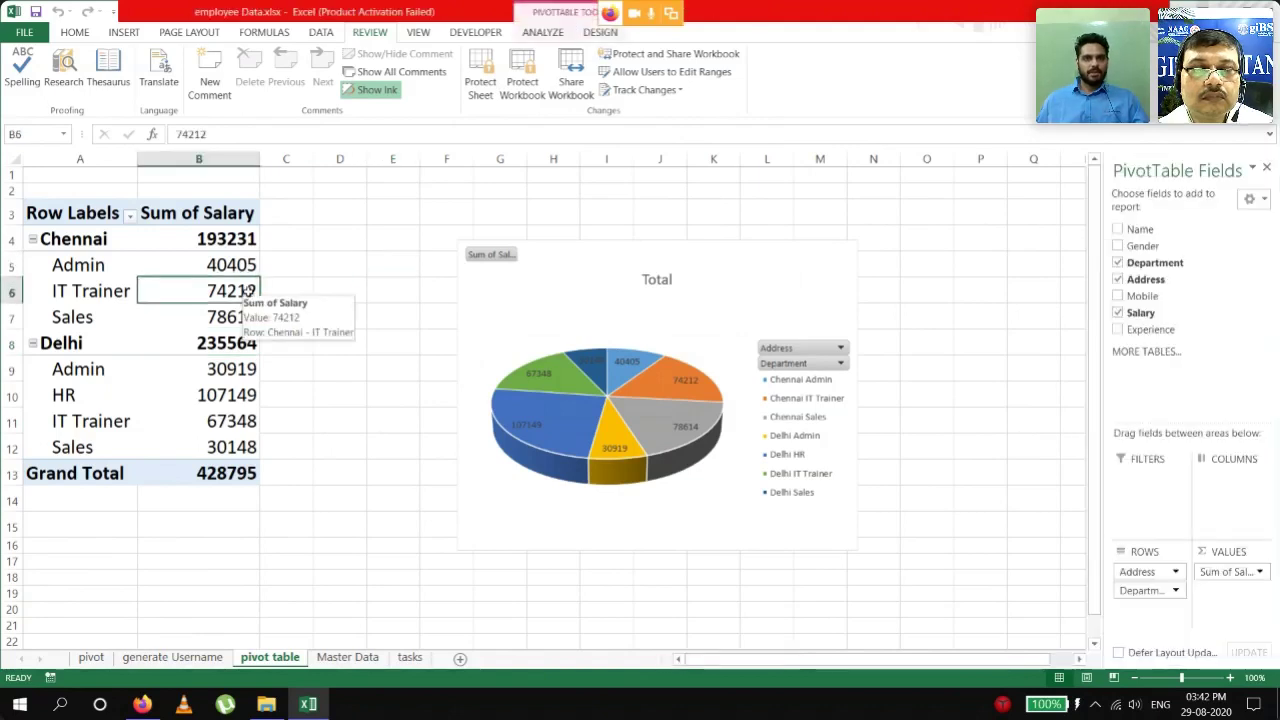
key("Delete")
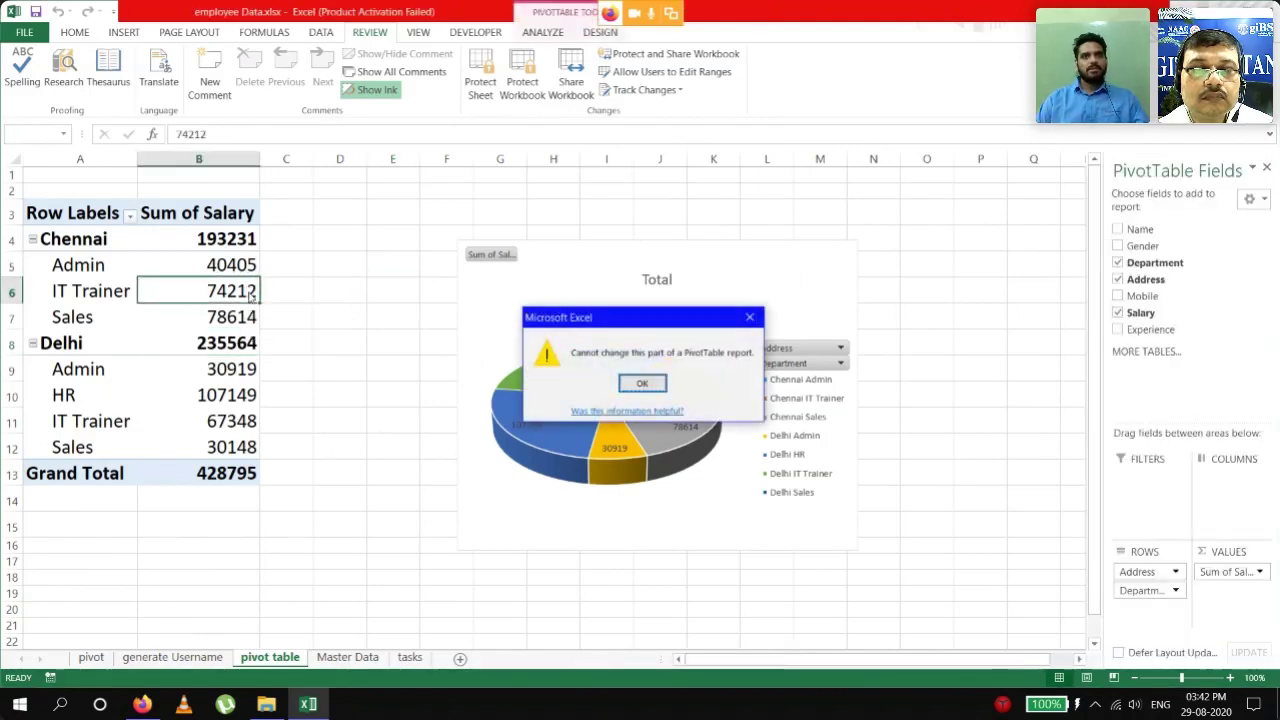
key("Return")
key("ctrl+Page_Down")
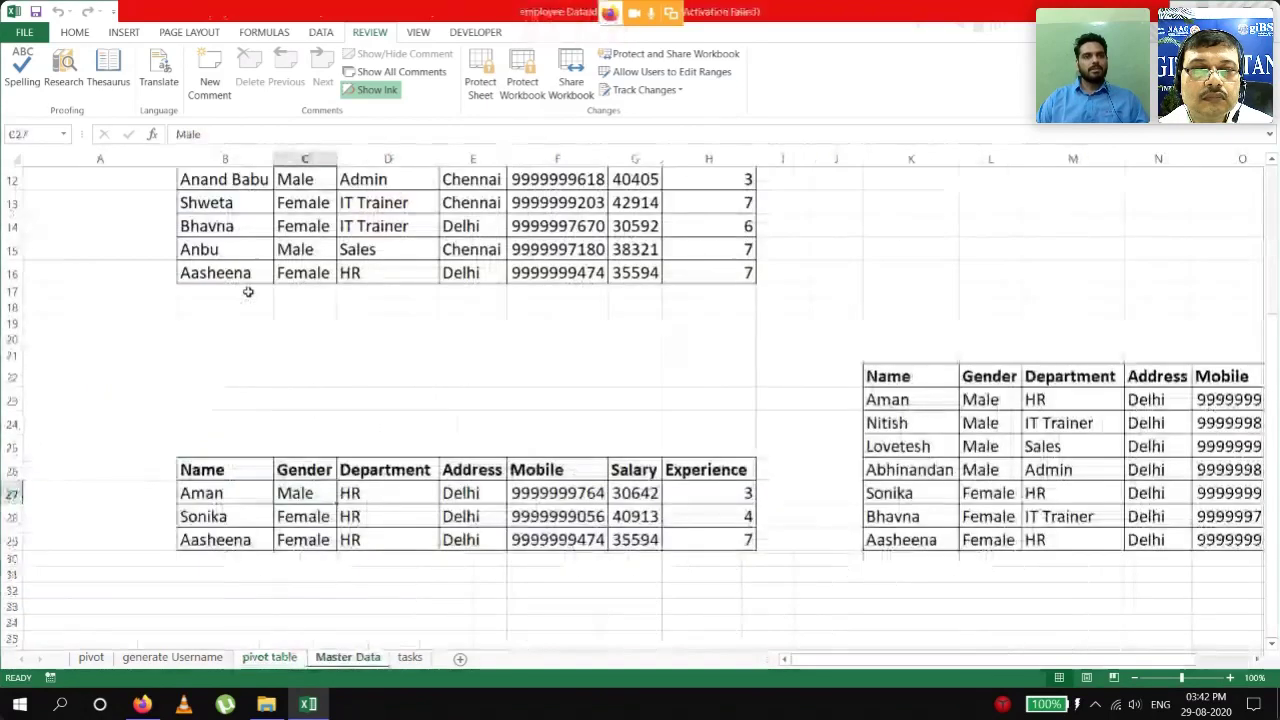
key("ctrl+Up")
key("ctrl+Up")
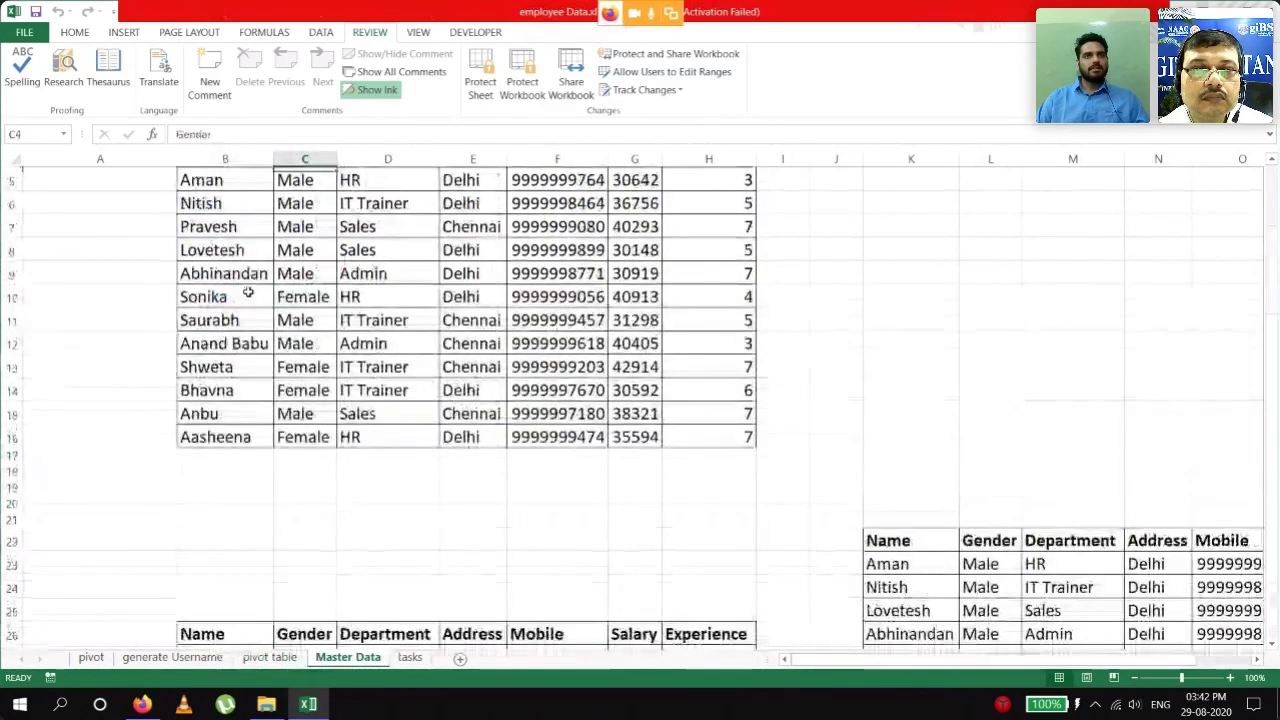